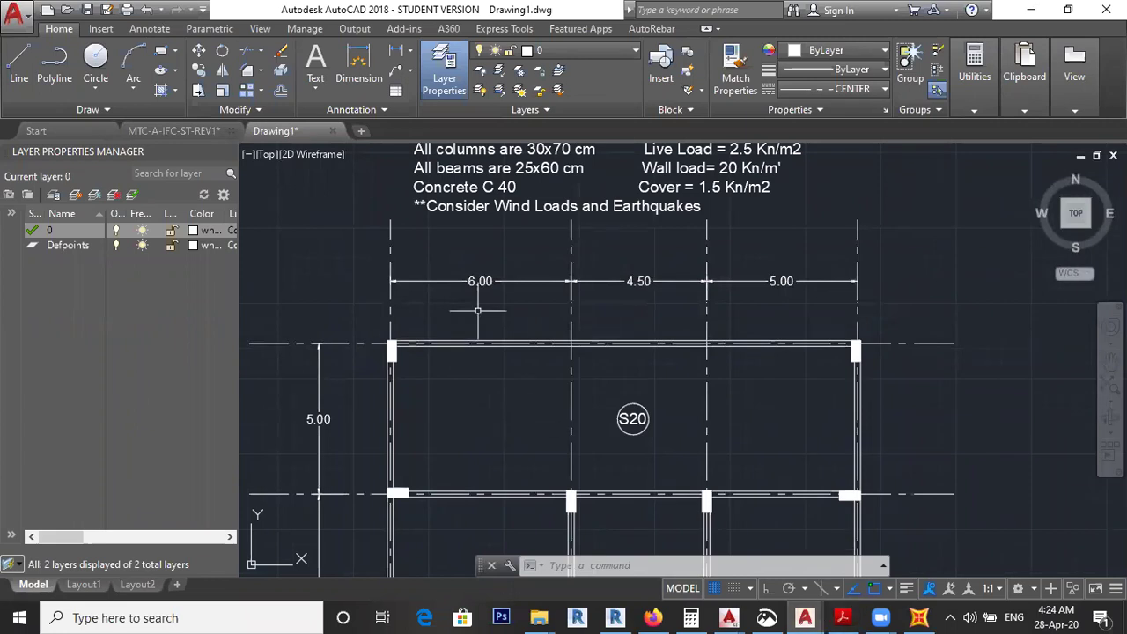
# Step: Examine the floor plan's grid dimensions, columns, slab labels and the shear wall along the west axis
pyautogui.scroll(-5, 478, 311)
pyautogui.scroll(5, 424, 439)
pyautogui.scroll(-4, 528, 387)
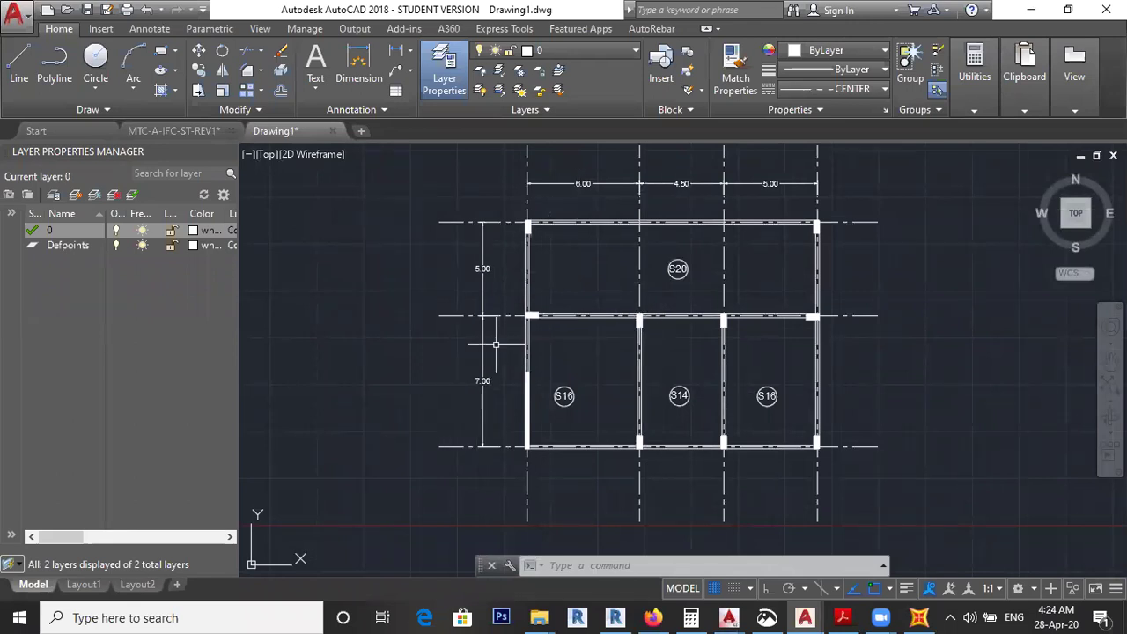
pyautogui.scroll(4, 498, 343)
pyautogui.scroll(-2, 472, 351)
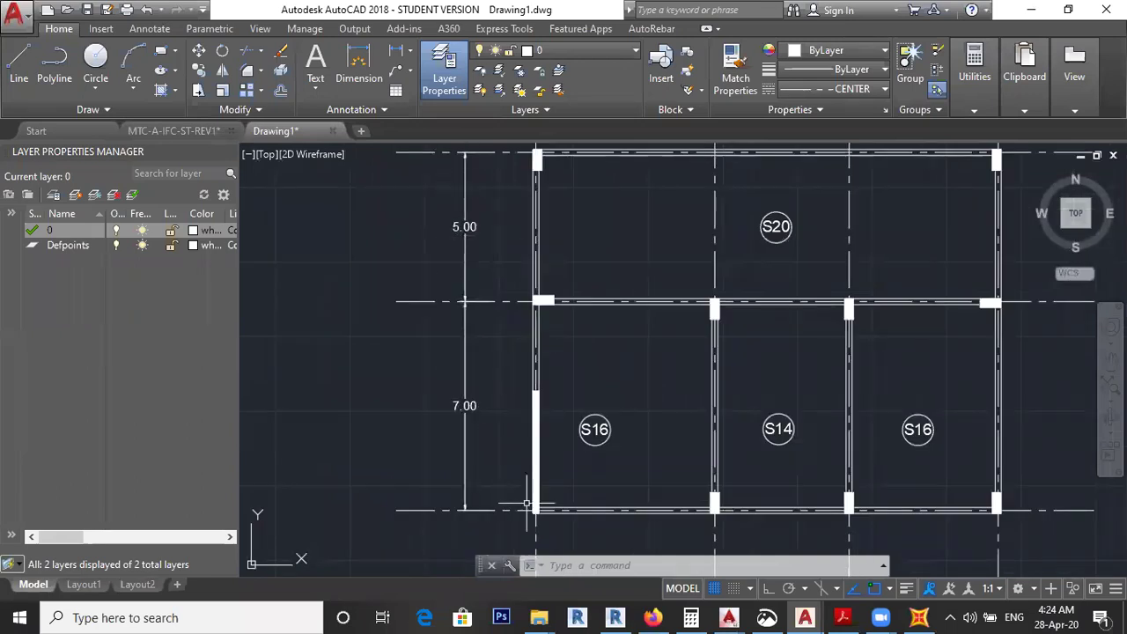
pyautogui.scroll(2, 526, 511)
pyautogui.scroll(1, 512, 483)
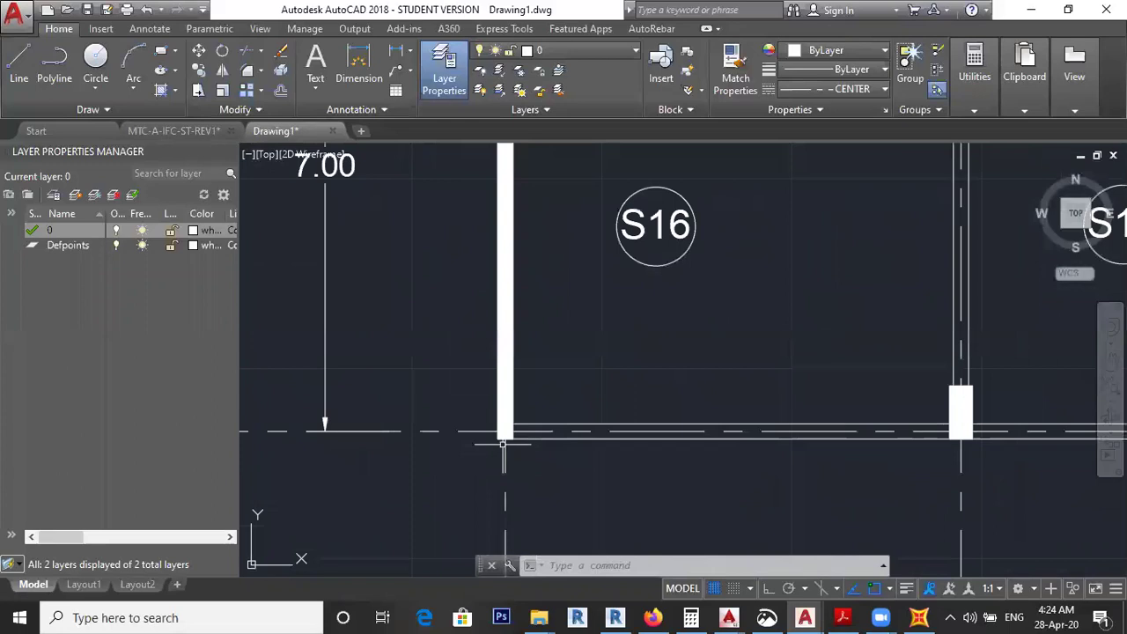
pyautogui.scroll(-2, 493, 440)
pyautogui.click(481, 410)
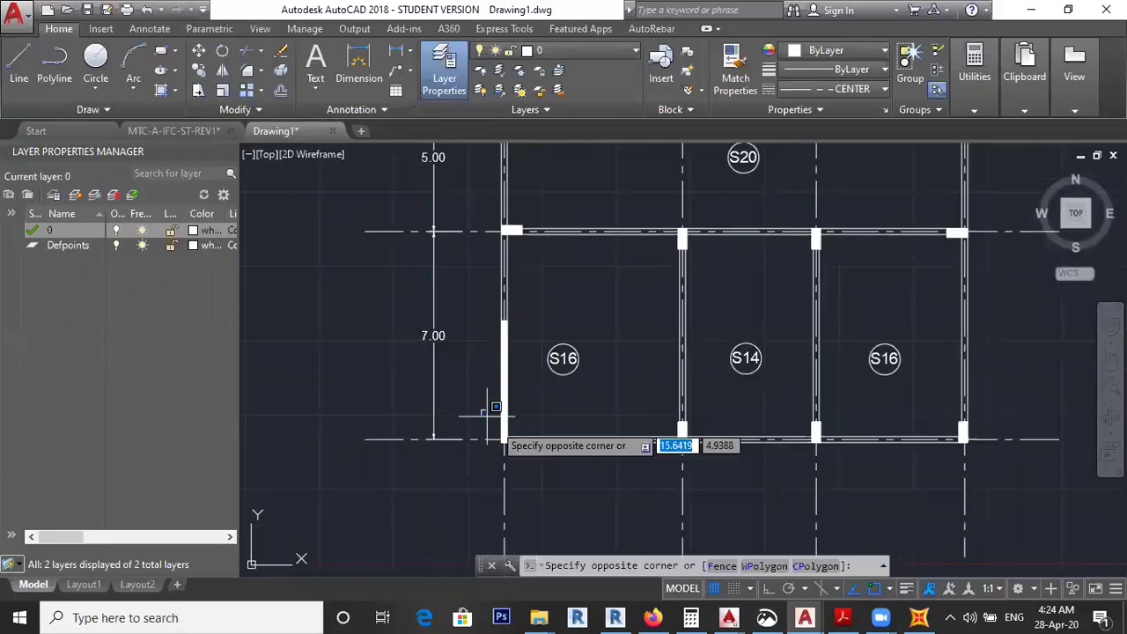
pyautogui.click(532, 445)
# Step: Switch to SAP2000 and add three more X grid lines with the grids displayed as ordinates
pyautogui.click(918, 618)
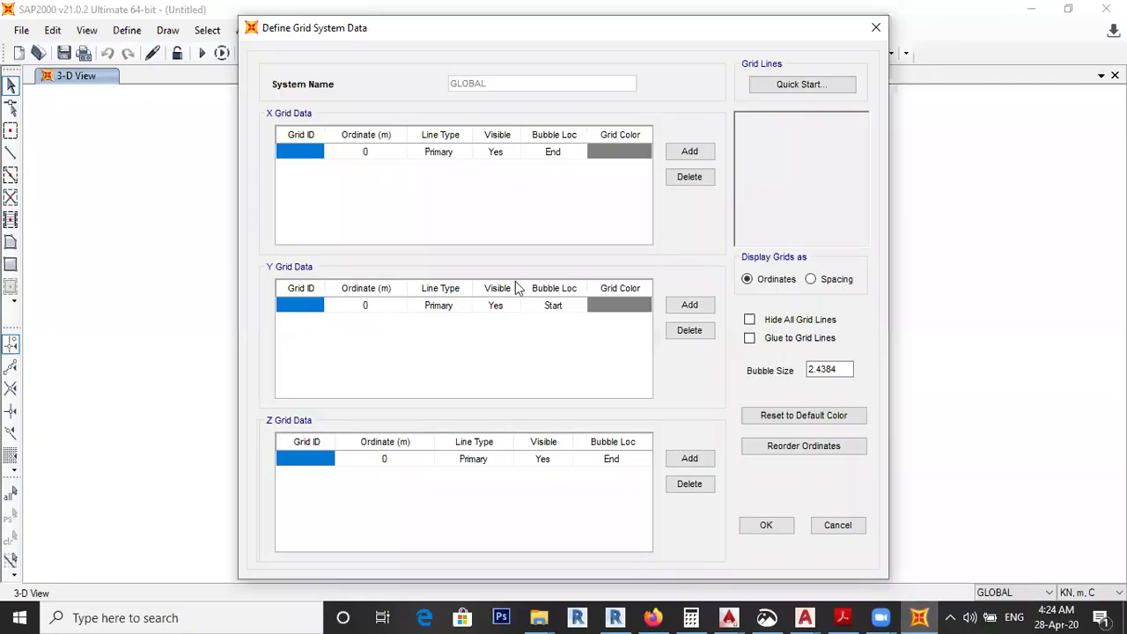
pyautogui.click(689, 152)
pyautogui.click(689, 152)
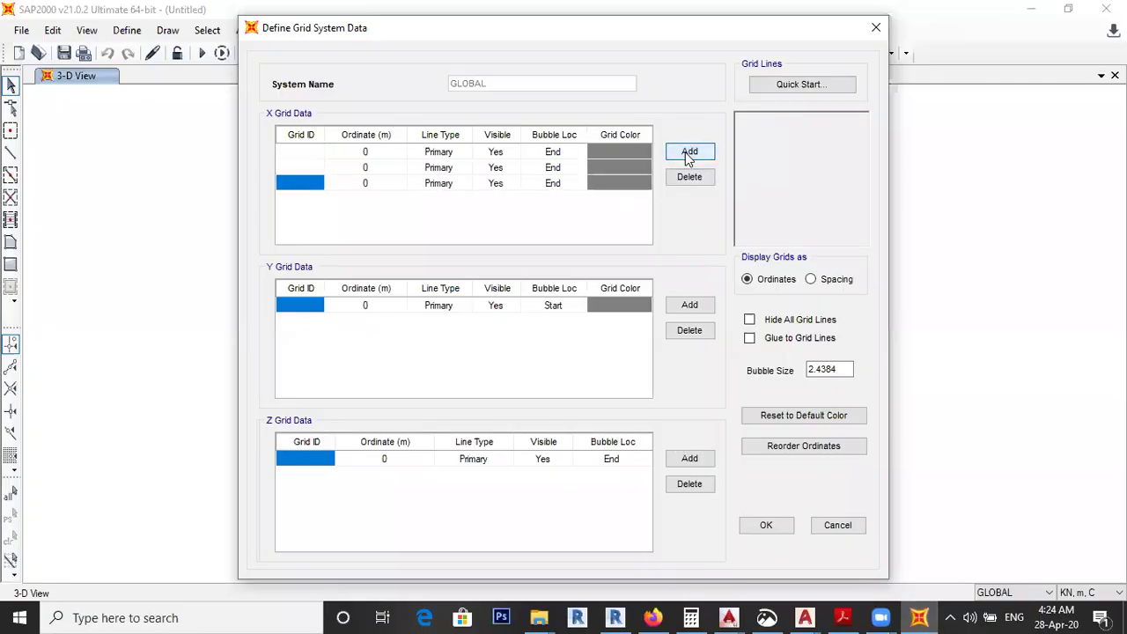
pyautogui.click(689, 152)
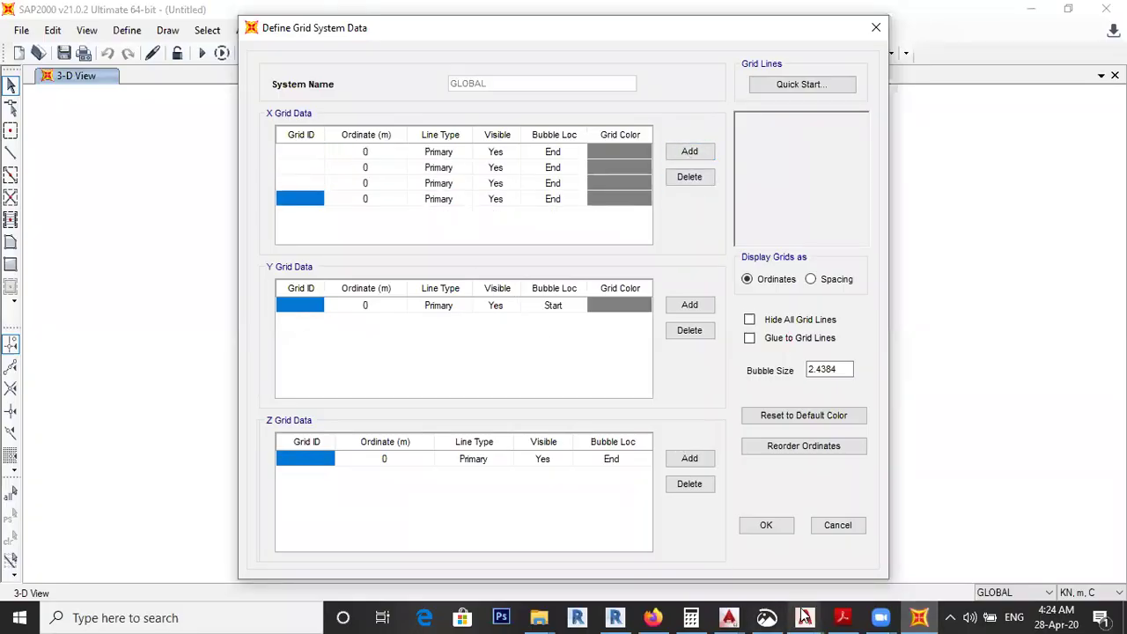
# Step: Switch to Drawing1 in AutoCAD and check the spans along the plan's X direction
pyautogui.moveTo(801, 617)
pyautogui.click(871, 533)
pyautogui.scroll(4, 574, 290)
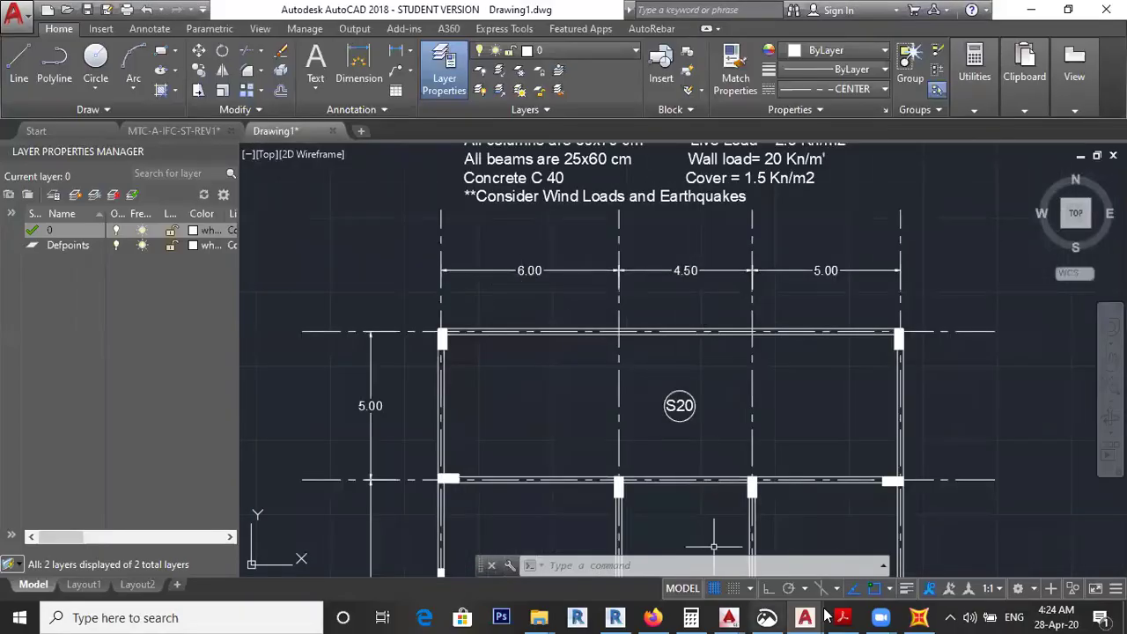
# Step: Switch to SAP2000, display the grids as spacing and add three more X grid lines
pyautogui.click(918, 617)
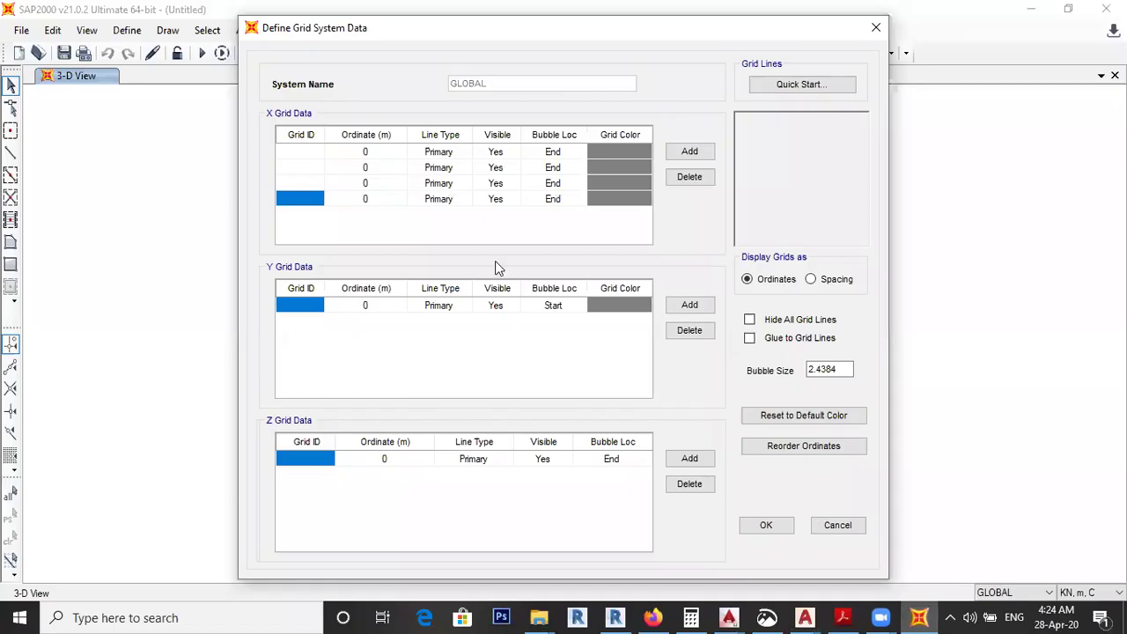
pyautogui.click(810, 279)
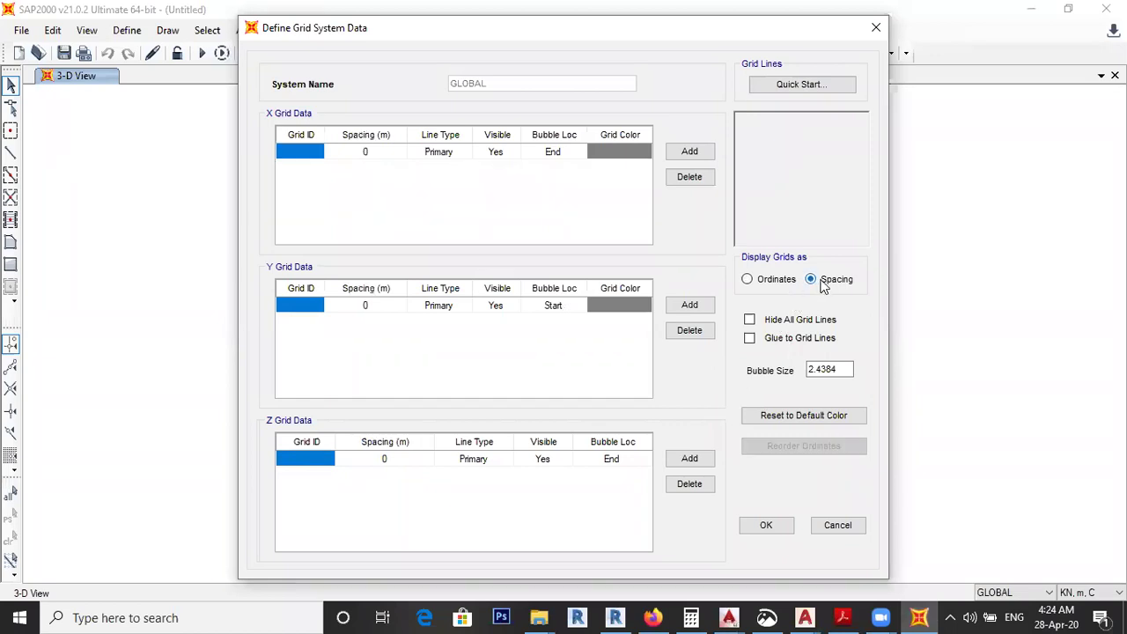
pyautogui.click(680, 152)
pyautogui.click(679, 152)
pyautogui.click(679, 152)
# Step: Set the first three X grid spacings to 6, 4.5 and 5 m, checking them against the AutoCAD plan
pyautogui.click(375, 153)
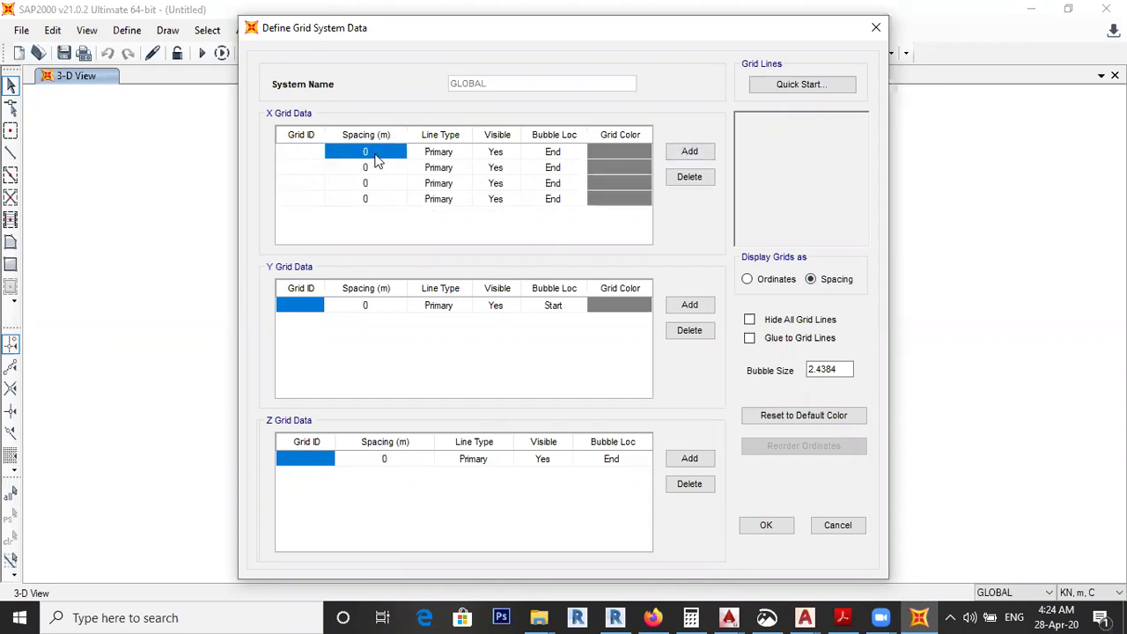
pyautogui.write('6')
pyautogui.press('Return')
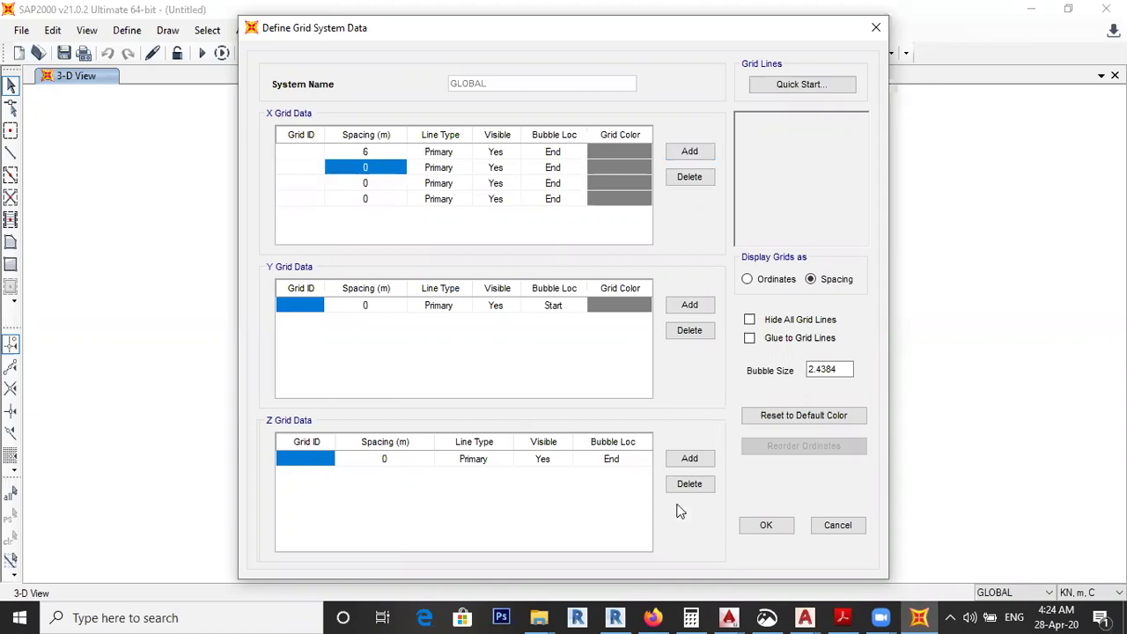
pyautogui.click(804, 617)
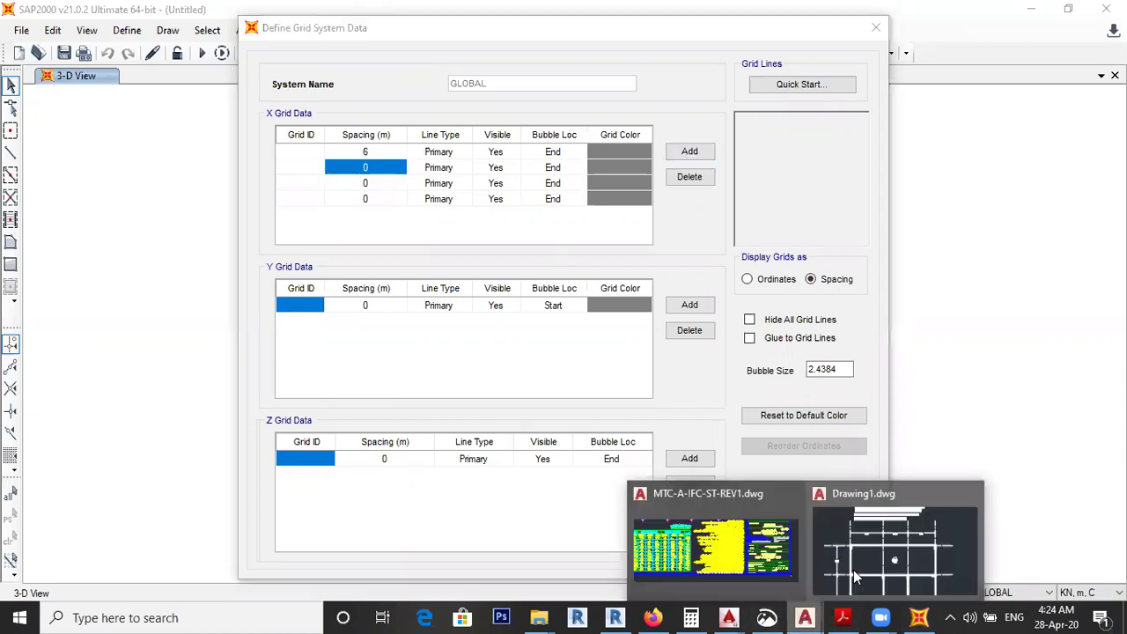
pyautogui.click(868, 554)
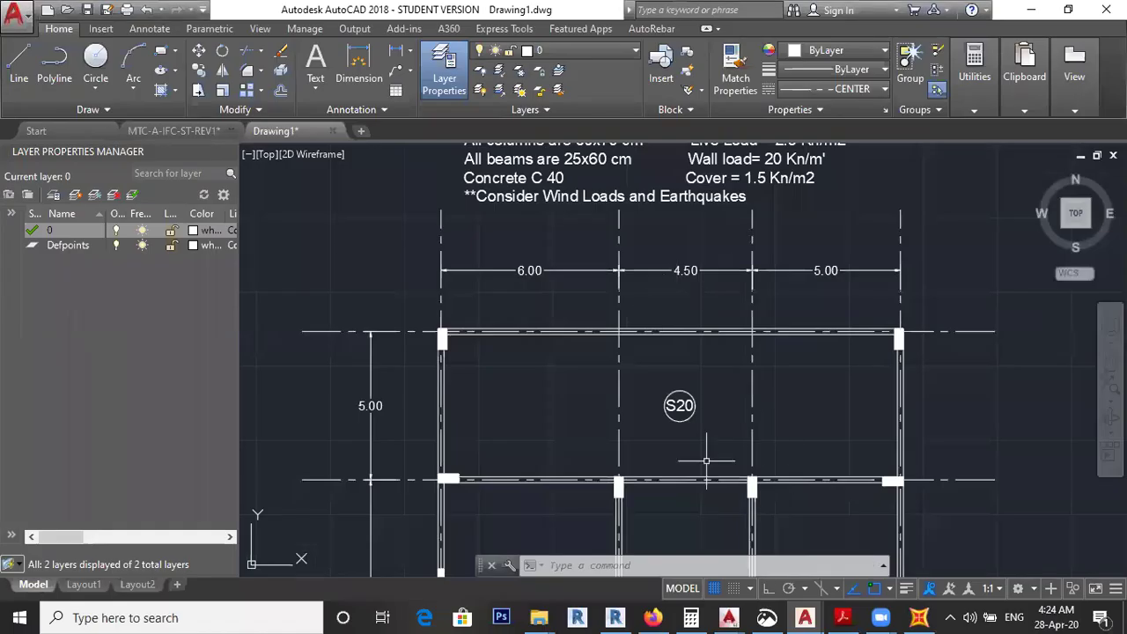
pyautogui.hotkey('alt', 'Tab')
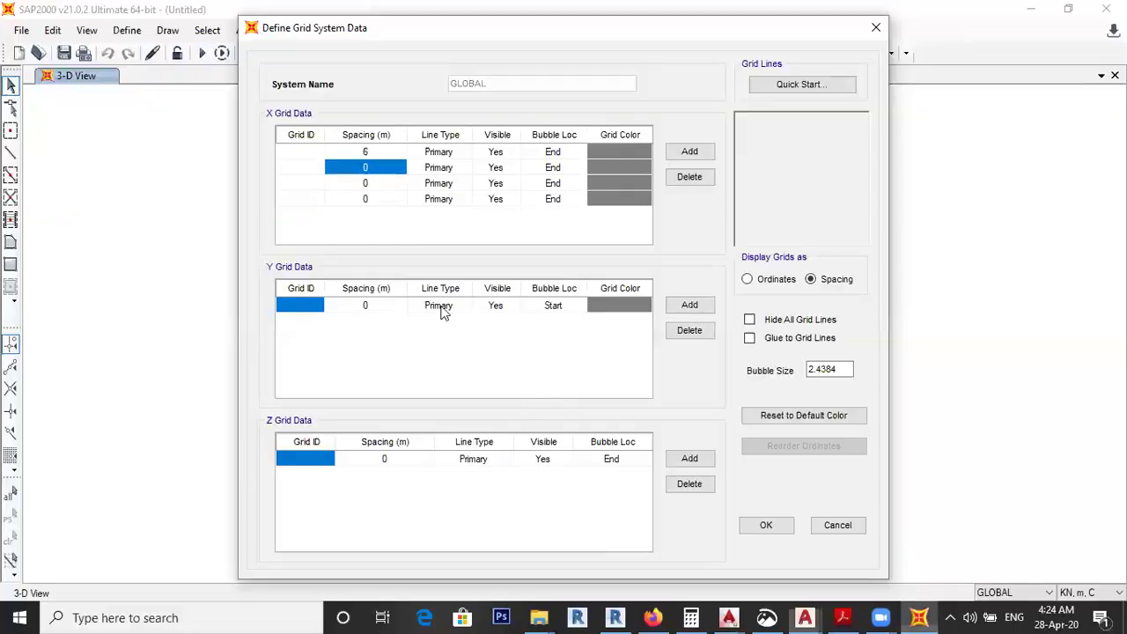
pyautogui.write('4.5')
pyautogui.click(393, 187)
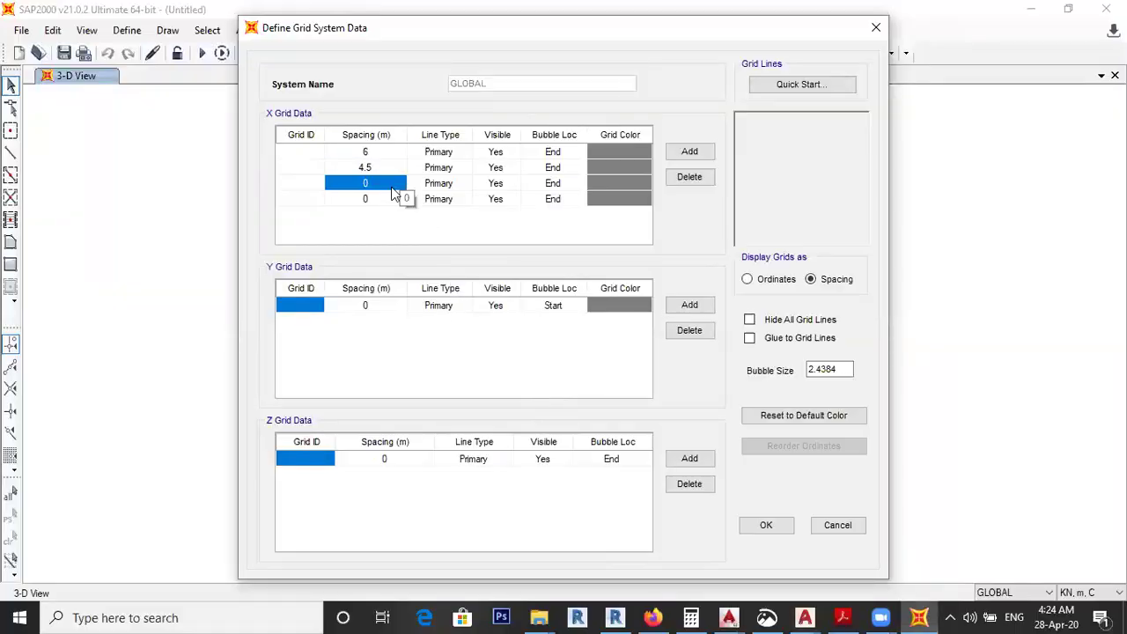
pyautogui.write('5')
pyautogui.press('Return')
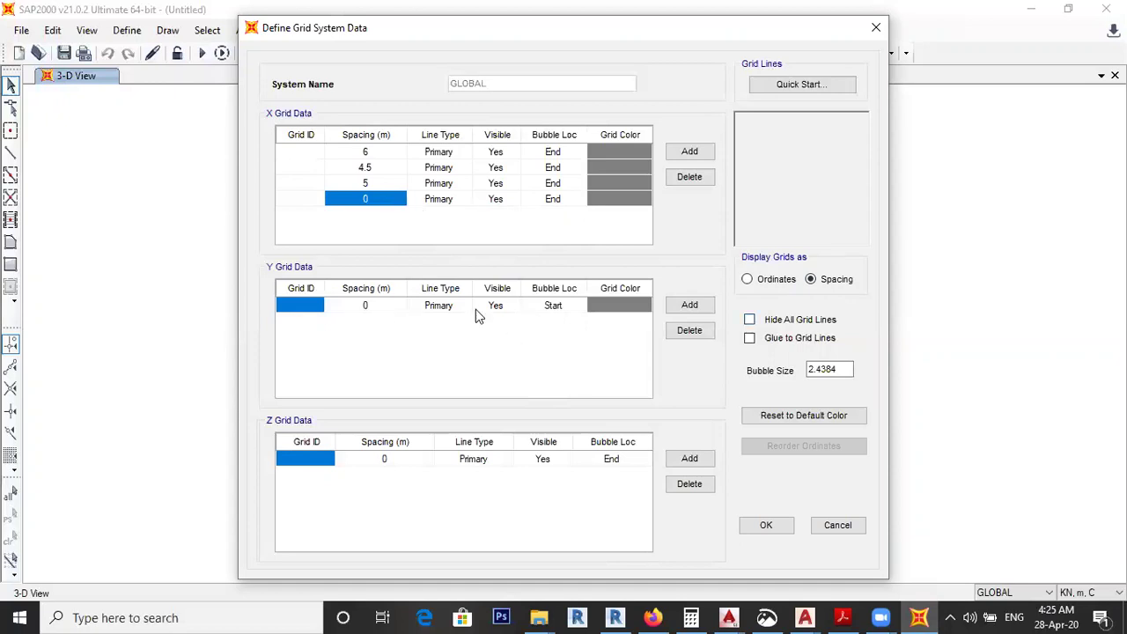
# Step: Add two more Y grid lines and check the plan's Y-direction spans in the AutoCAD drawing
pyautogui.click(689, 305)
pyautogui.click(689, 305)
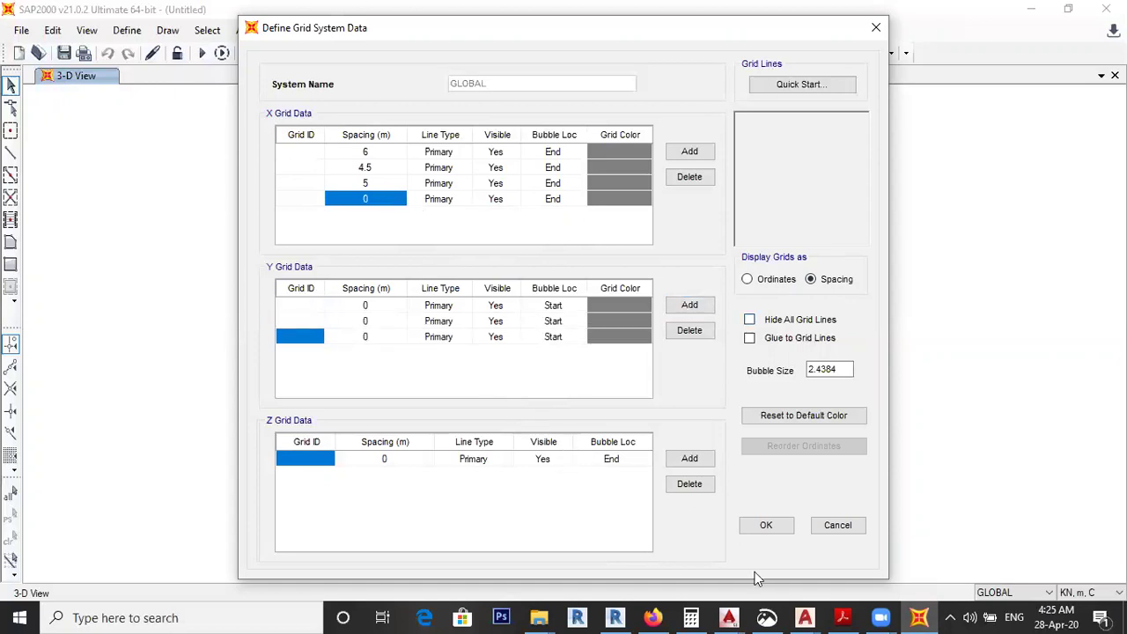
pyautogui.moveTo(804, 617)
pyautogui.click(887, 559)
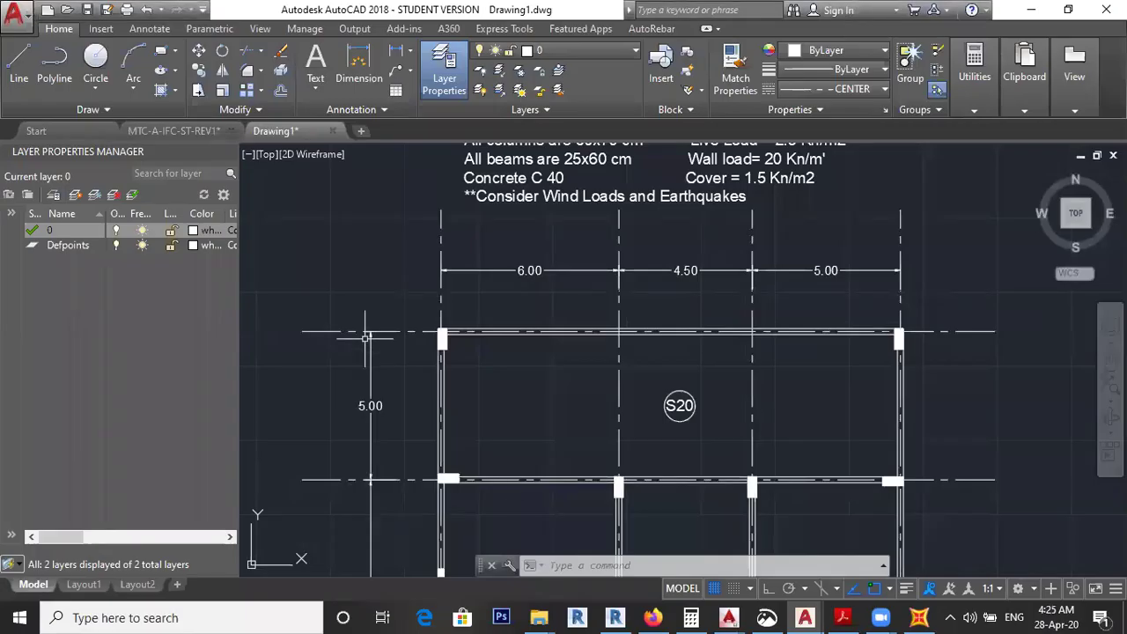
pyautogui.scroll(3, 365, 337)
pyautogui.scroll(-2, 339, 405)
pyautogui.scroll(2, 339, 198)
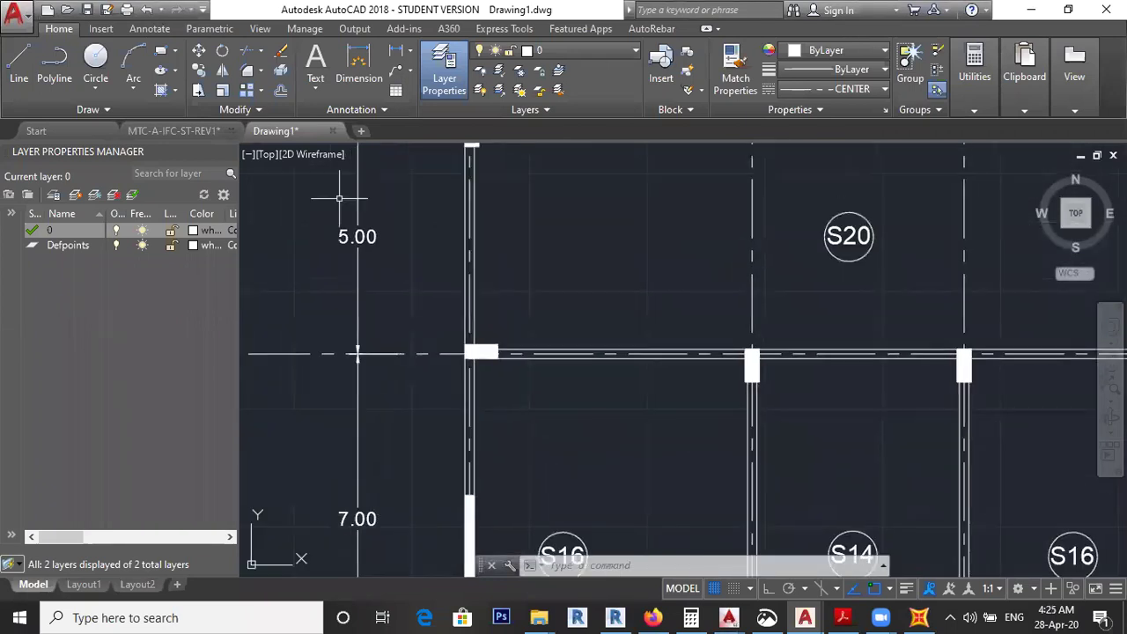
# Step: Switch back to SAP2000 and set the first two Y grid spacings to 7 and 5 m
pyautogui.click(918, 617)
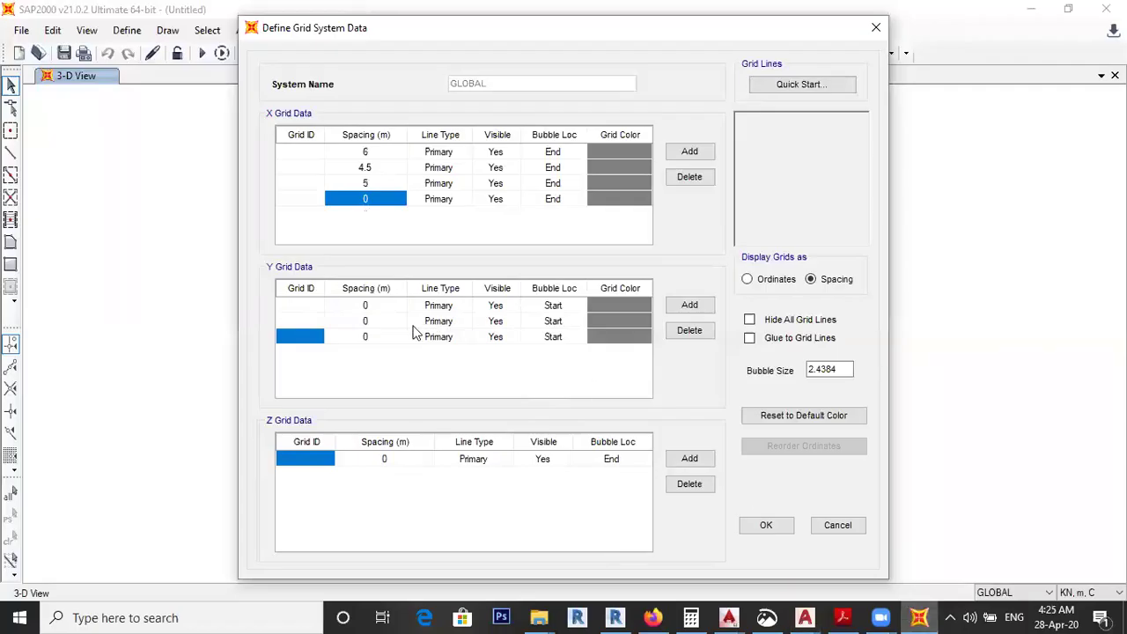
pyautogui.click(374, 304)
pyautogui.write('7')
pyautogui.press('Return')
pyautogui.write('5')
pyautogui.press('Return')
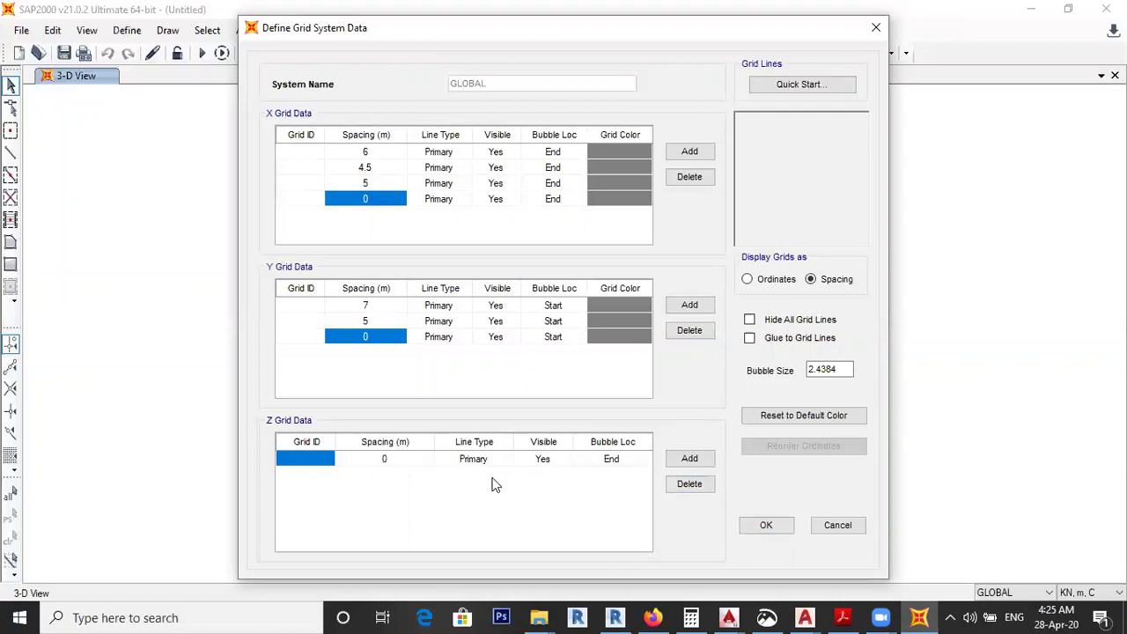
# Step: Accept the global grid system and show the model in the X-Y plane view
pyautogui.click(765, 525)
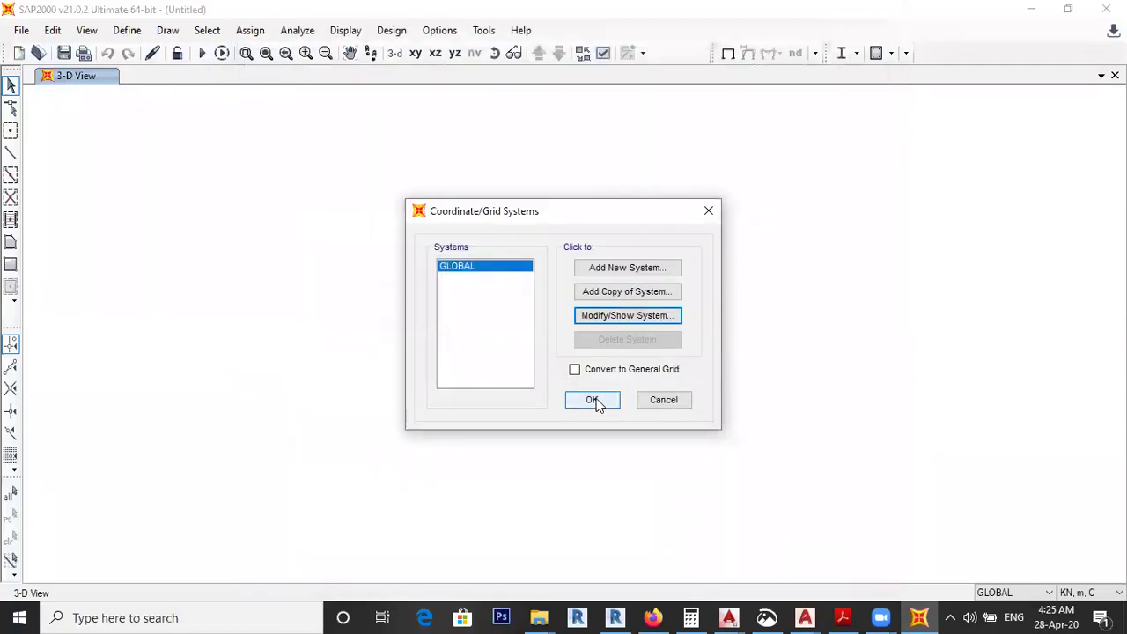
pyautogui.click(593, 401)
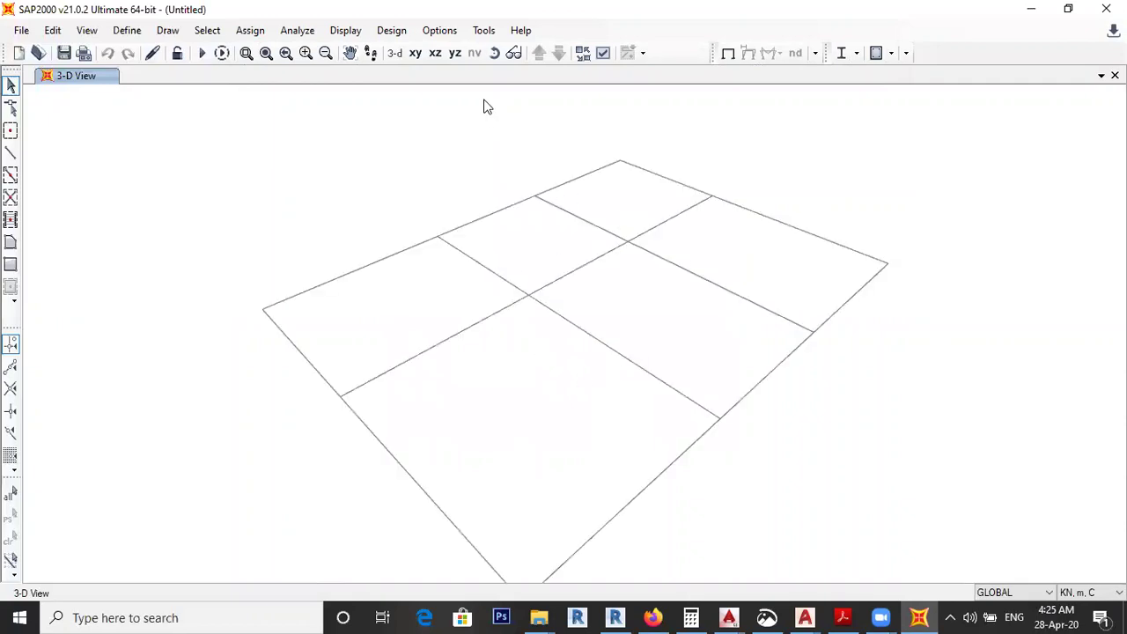
pyautogui.click(415, 54)
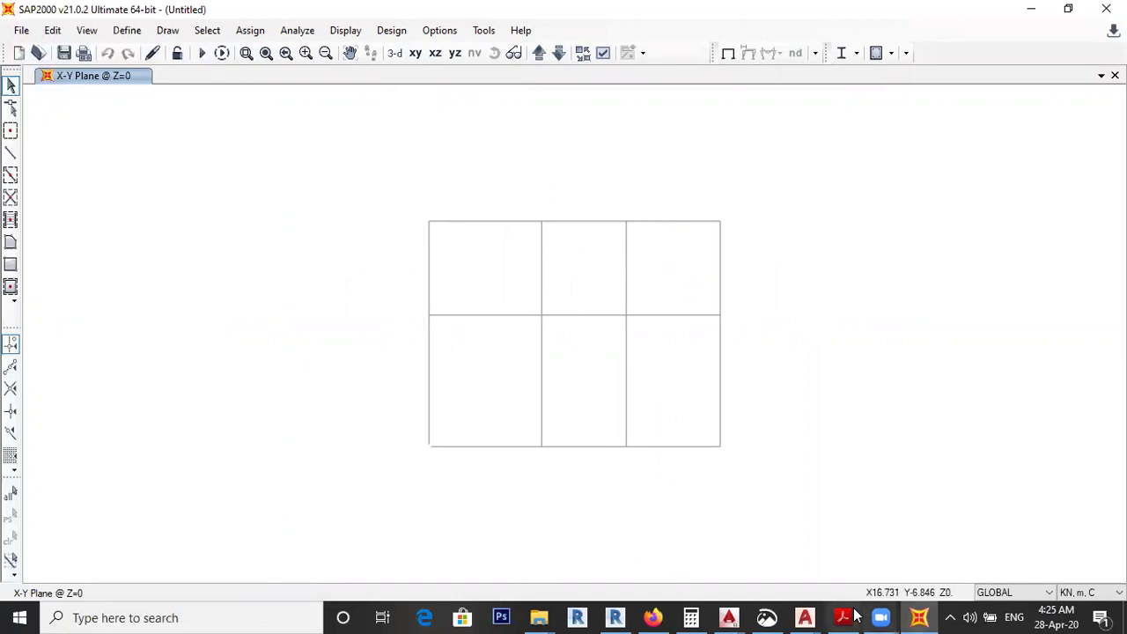
# Step: Switch to the AutoCAD plan and add a vertical linear dimension along the full length of the shear wall
pyautogui.click(912, 616)
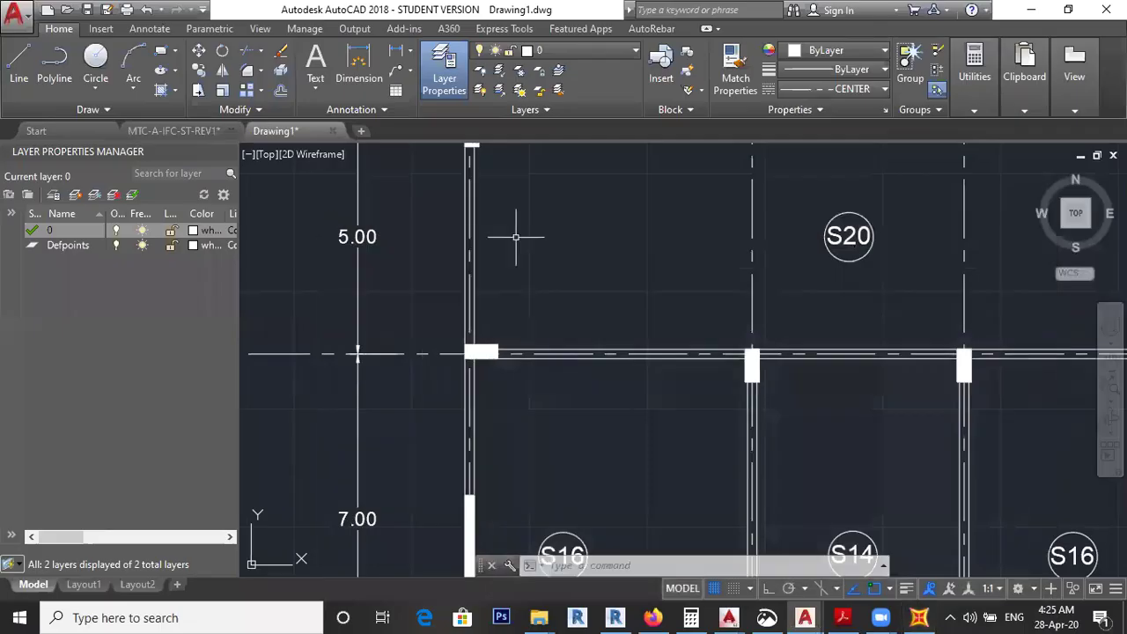
pyautogui.moveTo(540, 317); pyautogui.dragTo(544, 368, button='middle')
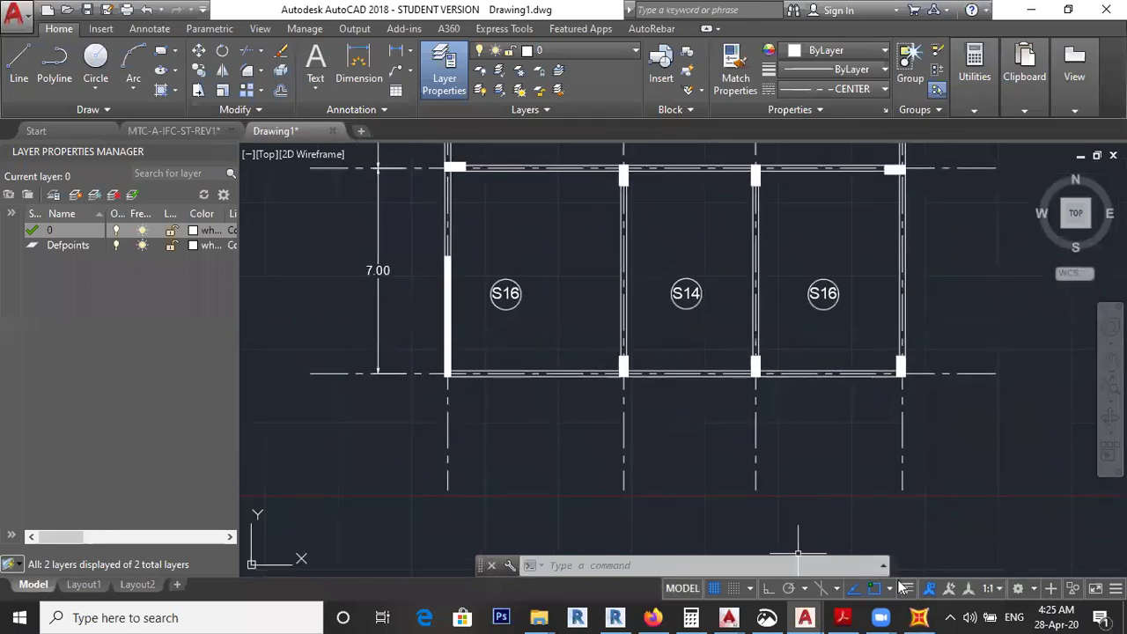
pyautogui.scroll(4, 453, 326)
pyautogui.scroll(-4, 461, 352)
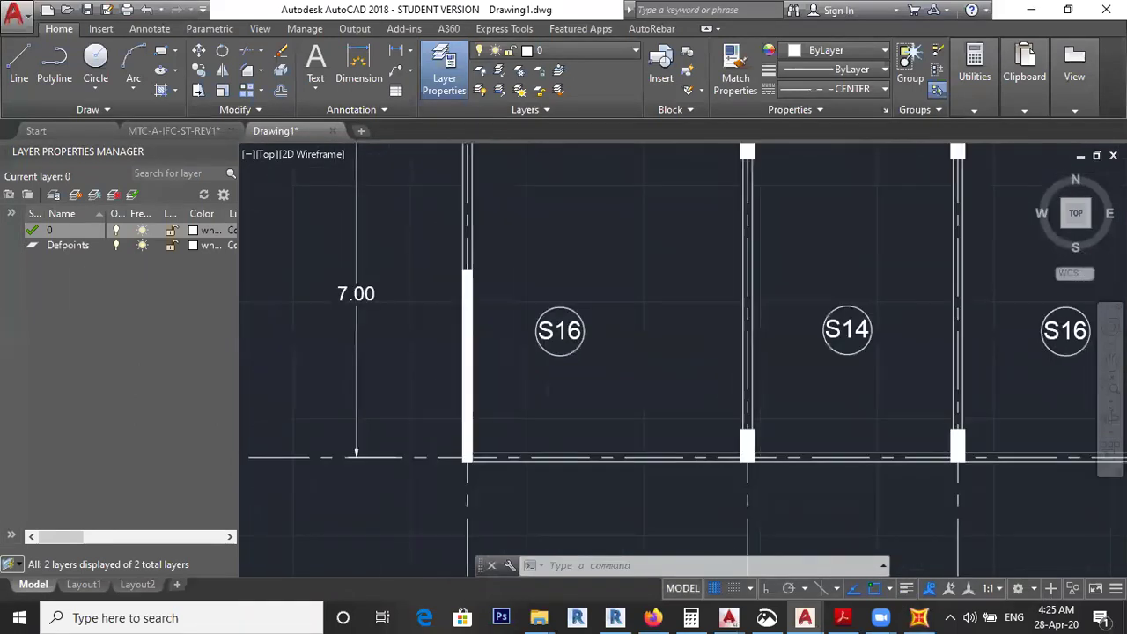
pyautogui.click(360, 57)
pyautogui.scroll(3, 452, 359)
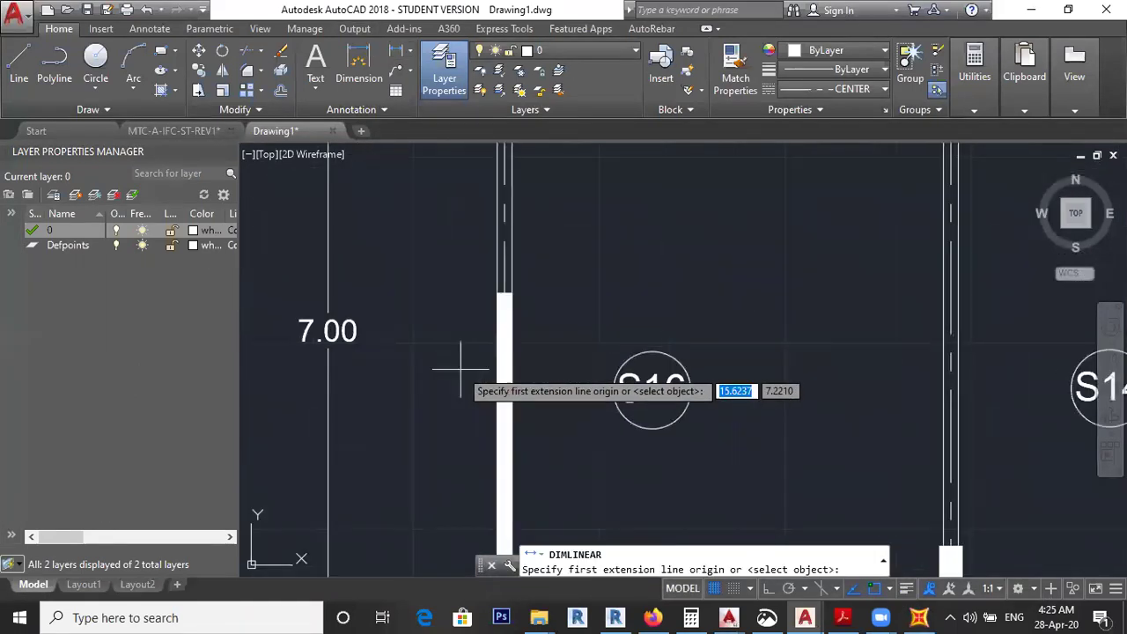
pyautogui.scroll(-2, 491, 262)
pyautogui.scroll(2, 493, 471)
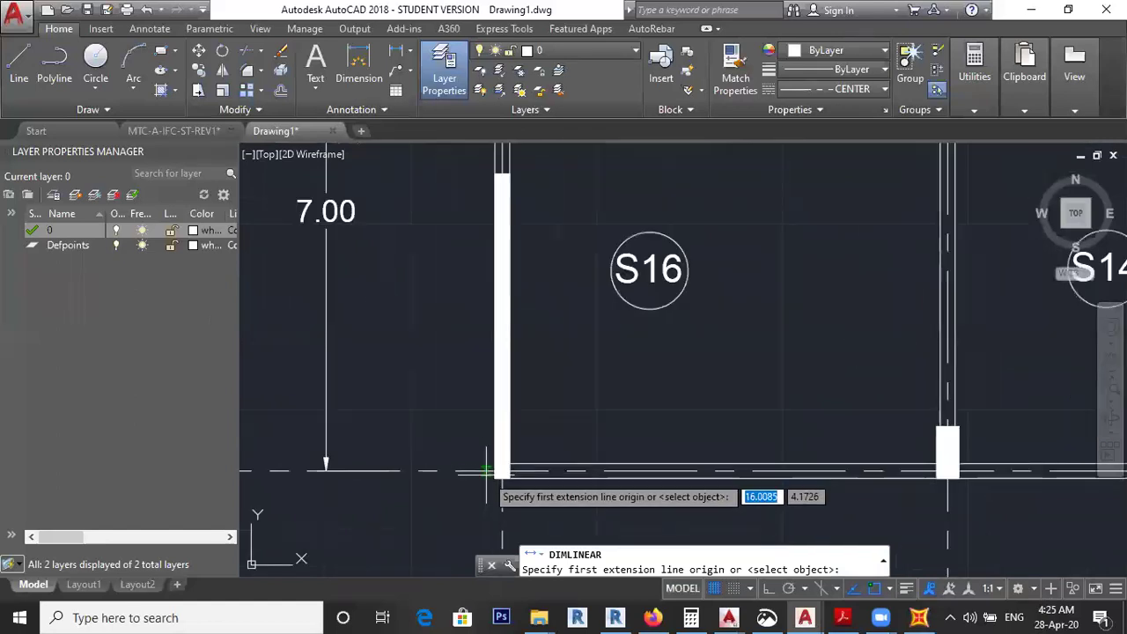
pyautogui.click(495, 478)
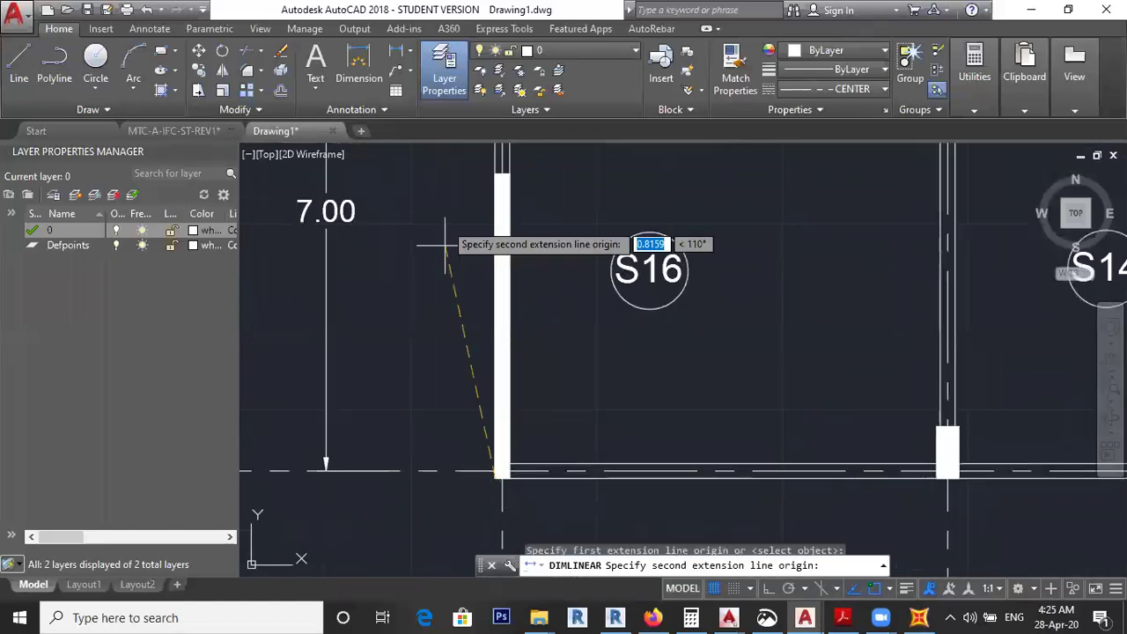
pyautogui.click(495, 174)
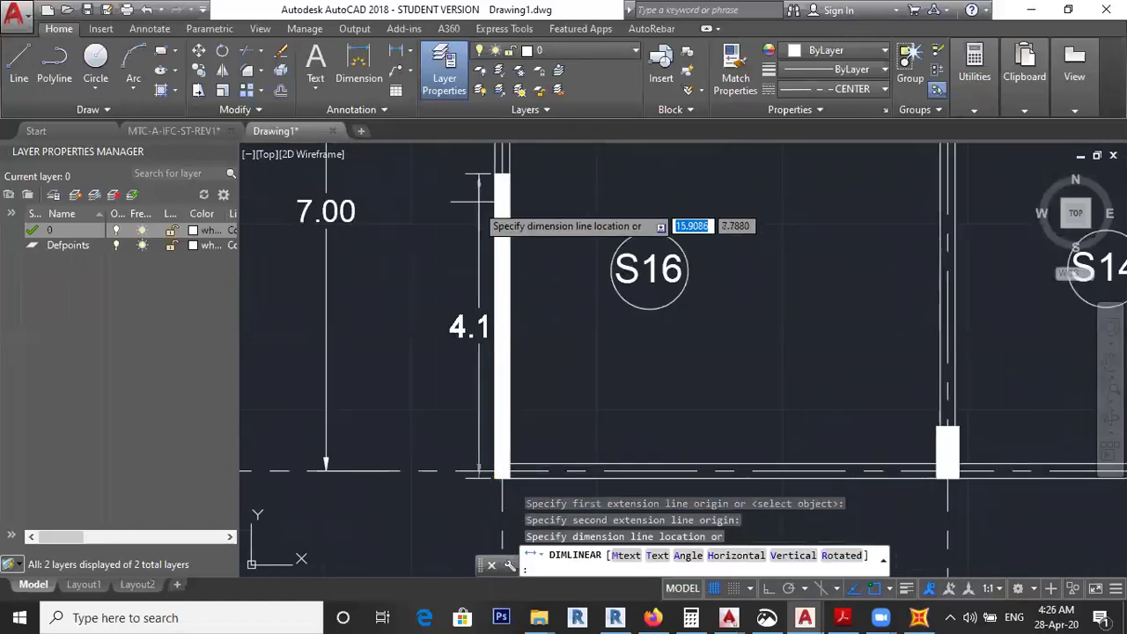
pyautogui.click(430, 233)
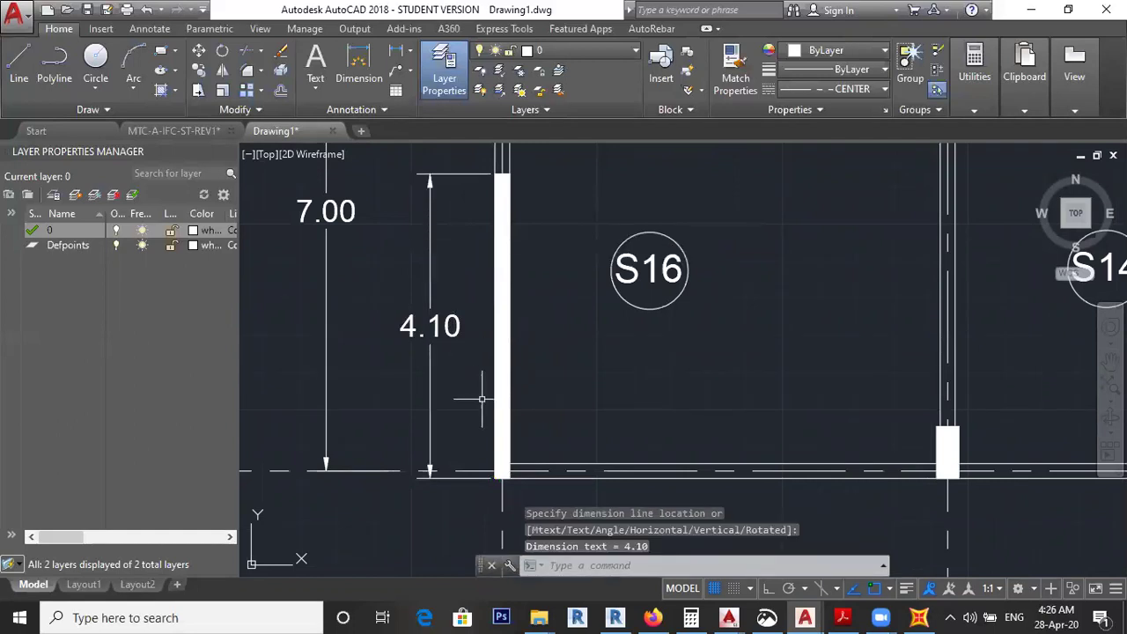
# Step: Stretch the lower end of the shear wall dimension up to the southern grid axis
pyautogui.click(458, 475)
pyautogui.click(496, 477)
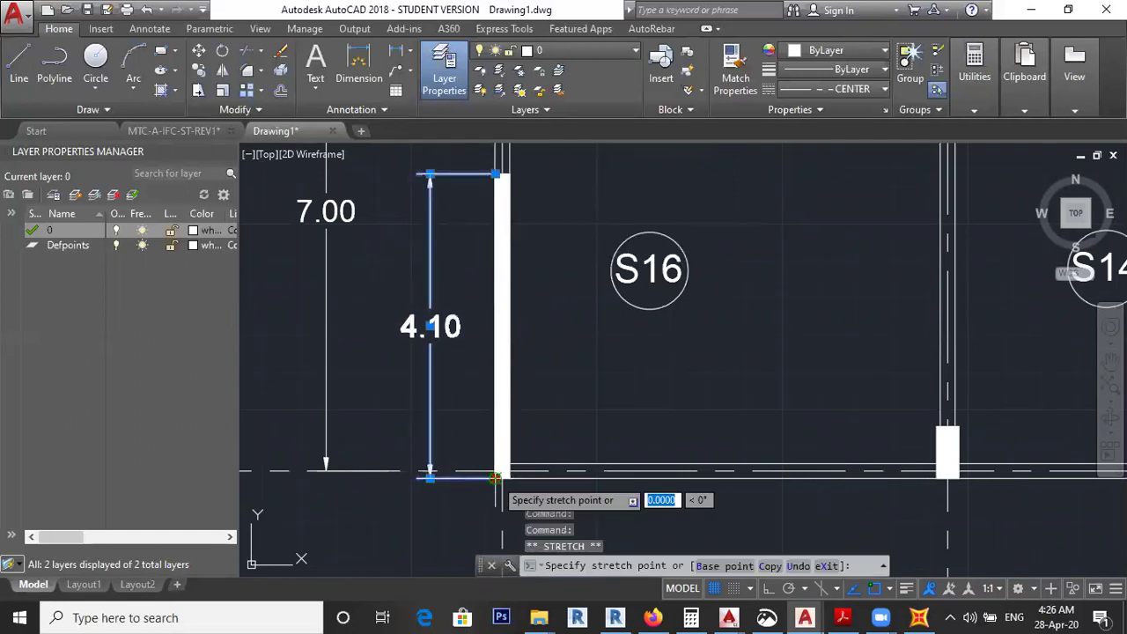
pyautogui.click(501, 465)
pyautogui.press('Escape')
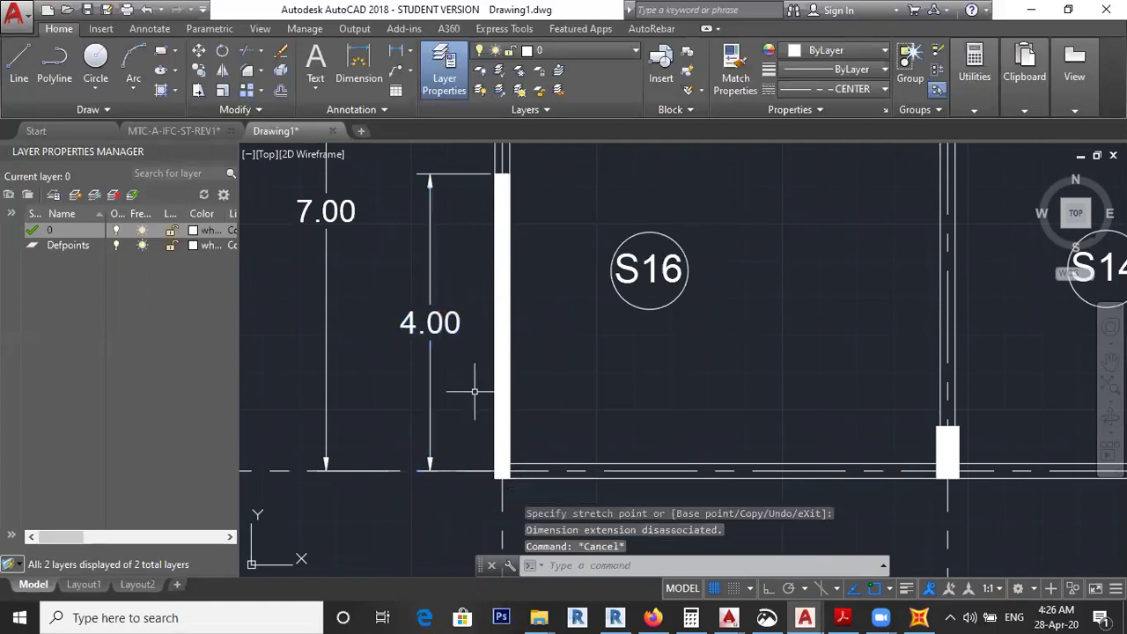
# Step: Examine the shear wall's length dimension against the overall bay dimension and the neighbouring grid axes in the floor plan
pyautogui.scroll(-4, 519, 356)
pyautogui.scroll(4, 497, 291)
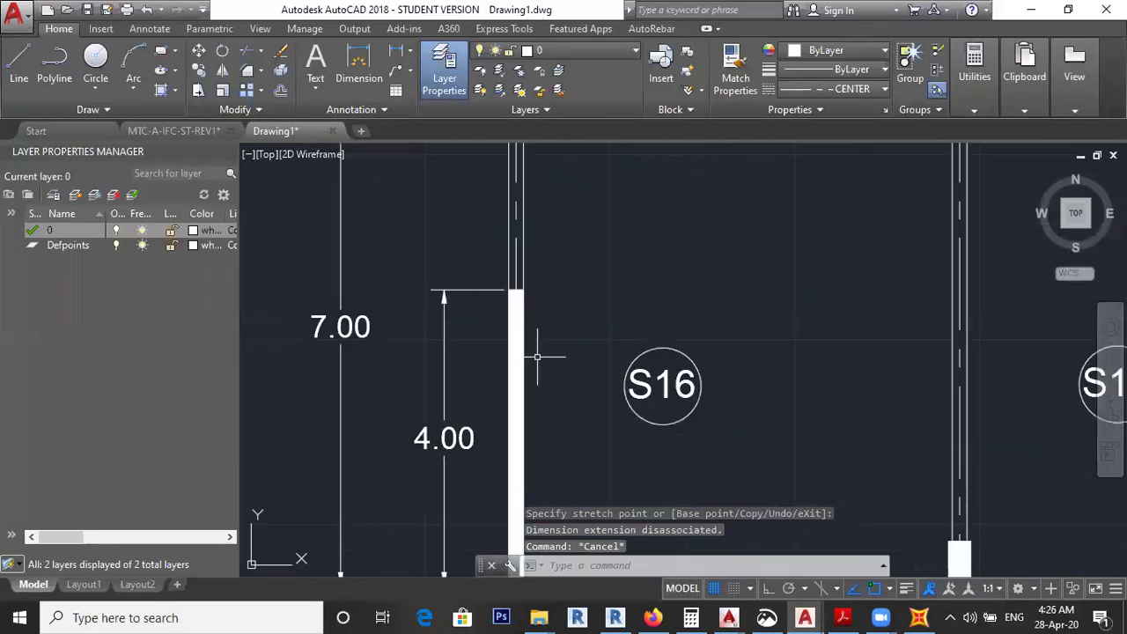
pyautogui.scroll(-5, 537, 356)
pyautogui.scroll(4, 536, 359)
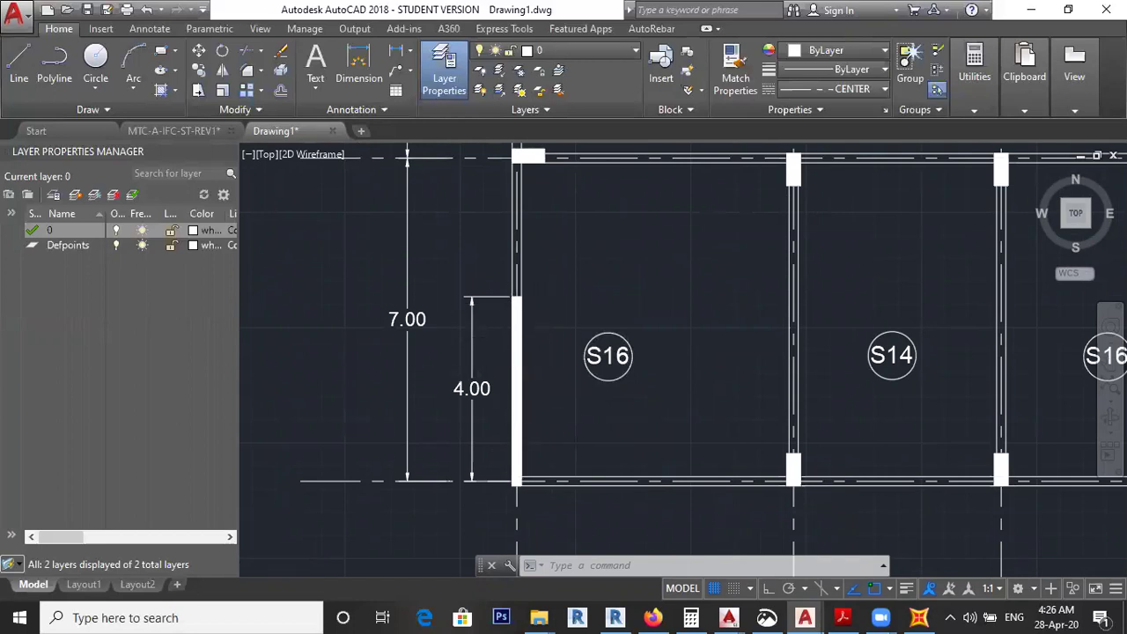
pyautogui.scroll(-2, 426, 380)
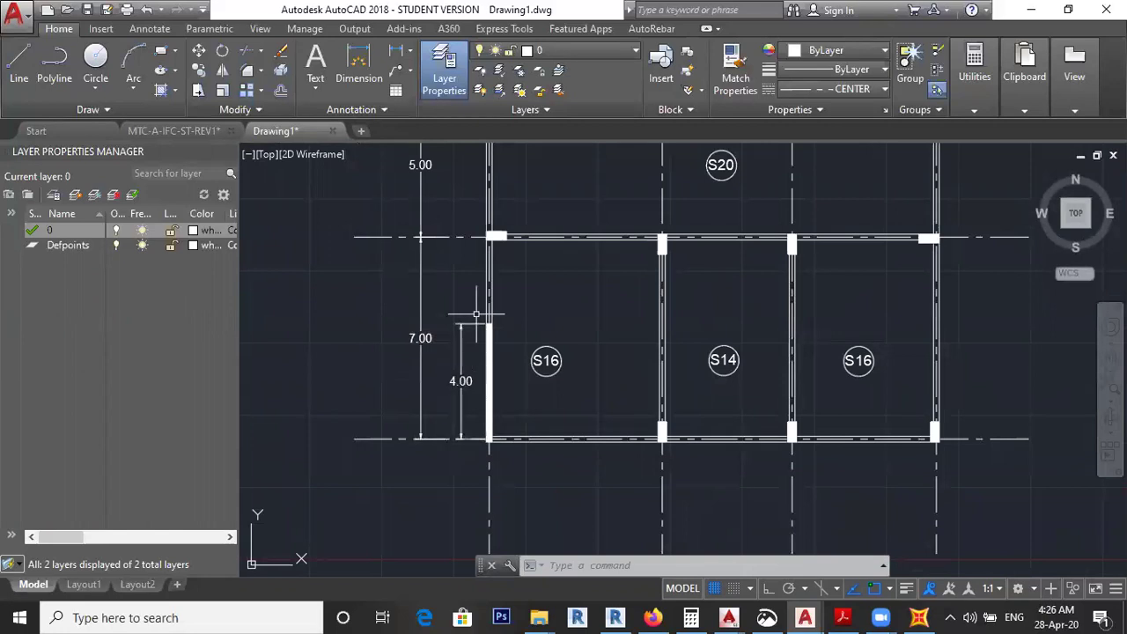
pyautogui.scroll(3, 477, 319)
pyautogui.moveTo(442, 365); pyautogui.dragTo(448, 320, button='middle')
pyautogui.scroll(-2, 448, 319)
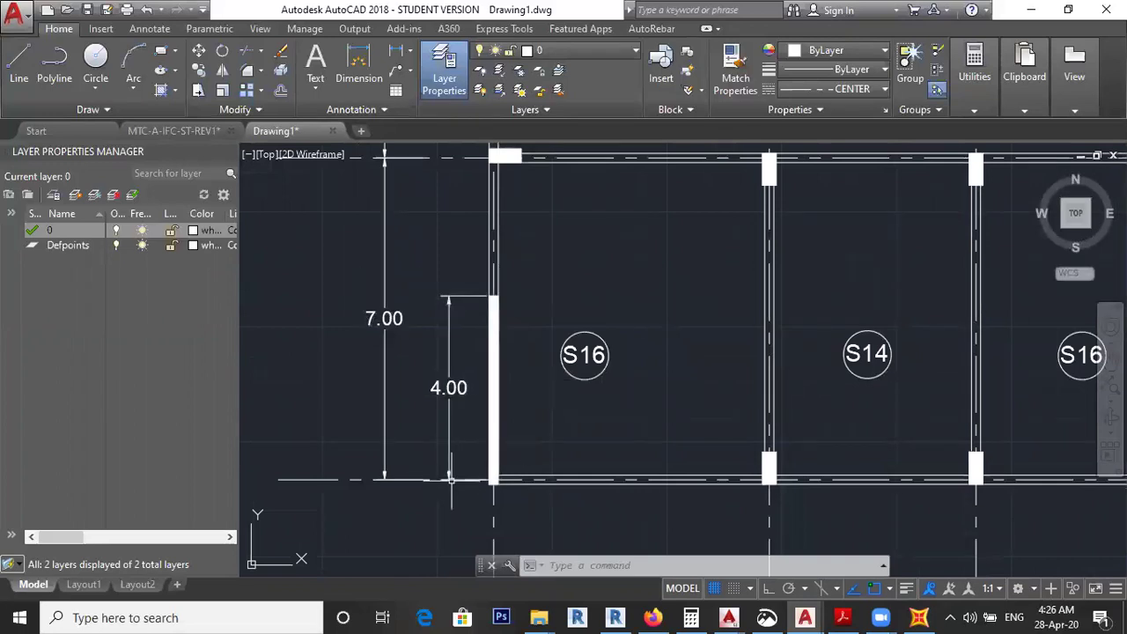
pyautogui.moveTo(451, 299); pyautogui.dragTo(467, 354, button='middle')
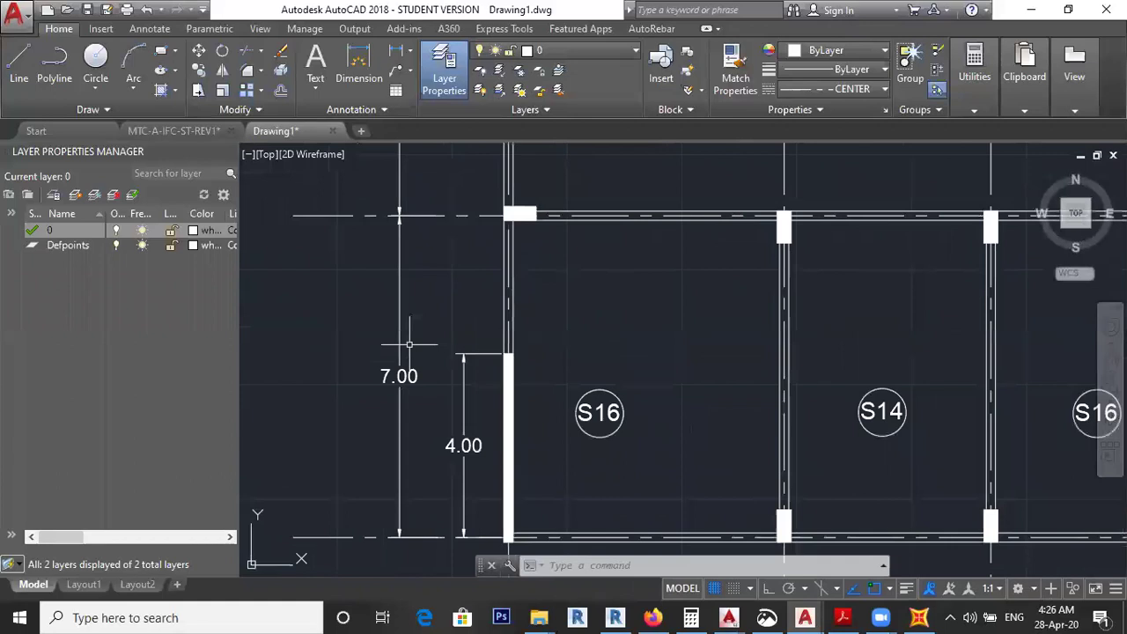
# Step: Switch to SAP2000 and add another Y grid line to the GLOBAL grid system, with grids displayed as spacing
pyautogui.click(918, 617)
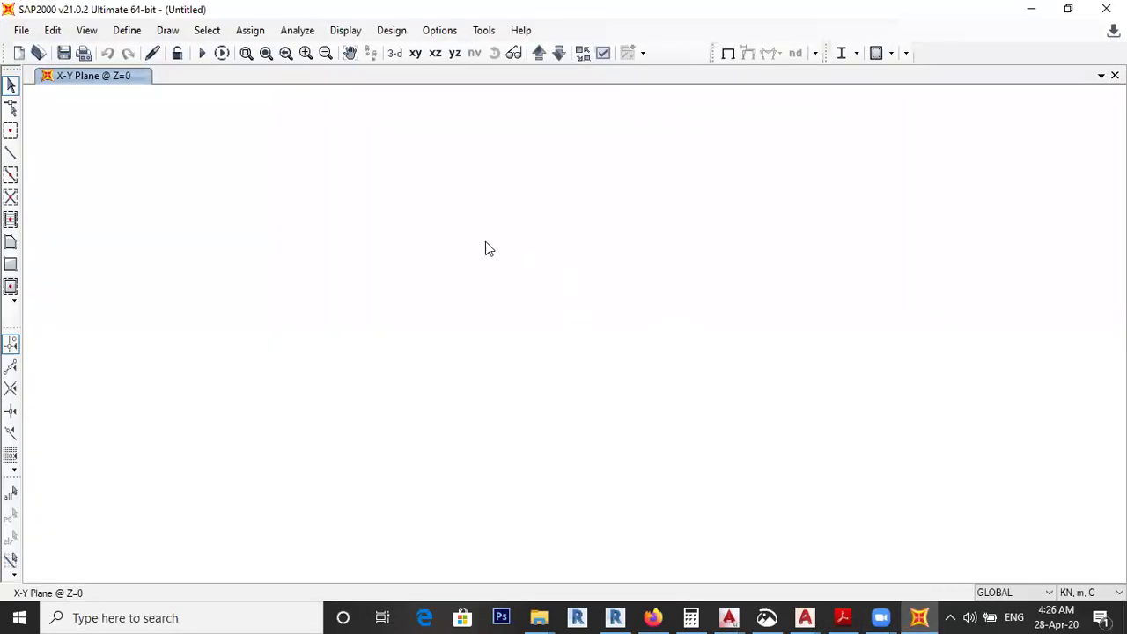
pyautogui.rightClick(477, 234)
pyautogui.click(498, 239)
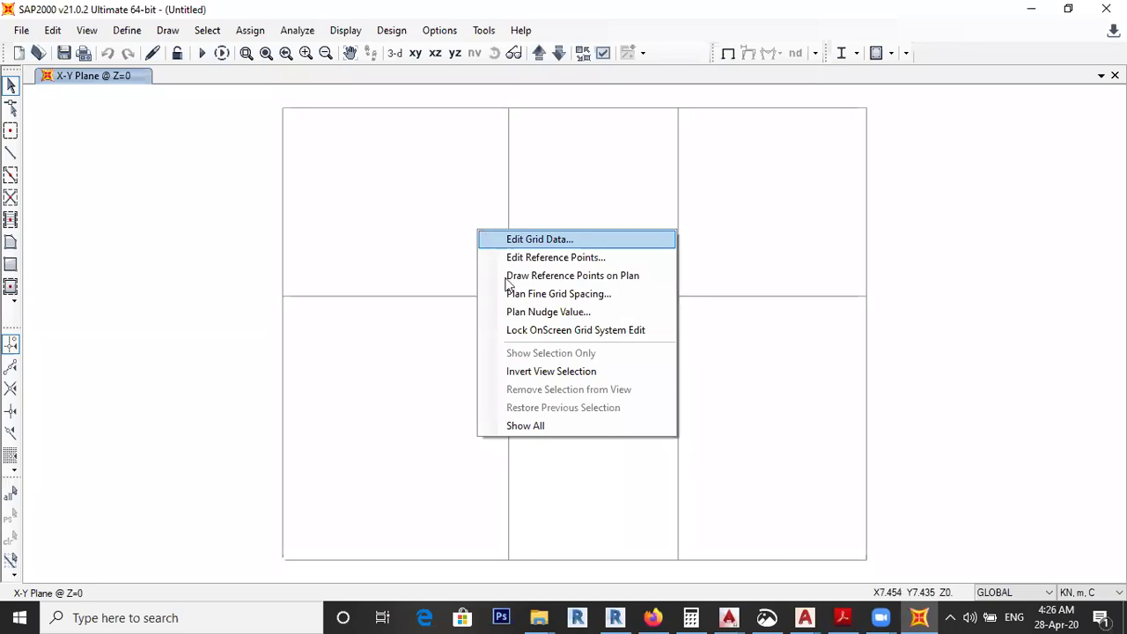
pyautogui.click(614, 317)
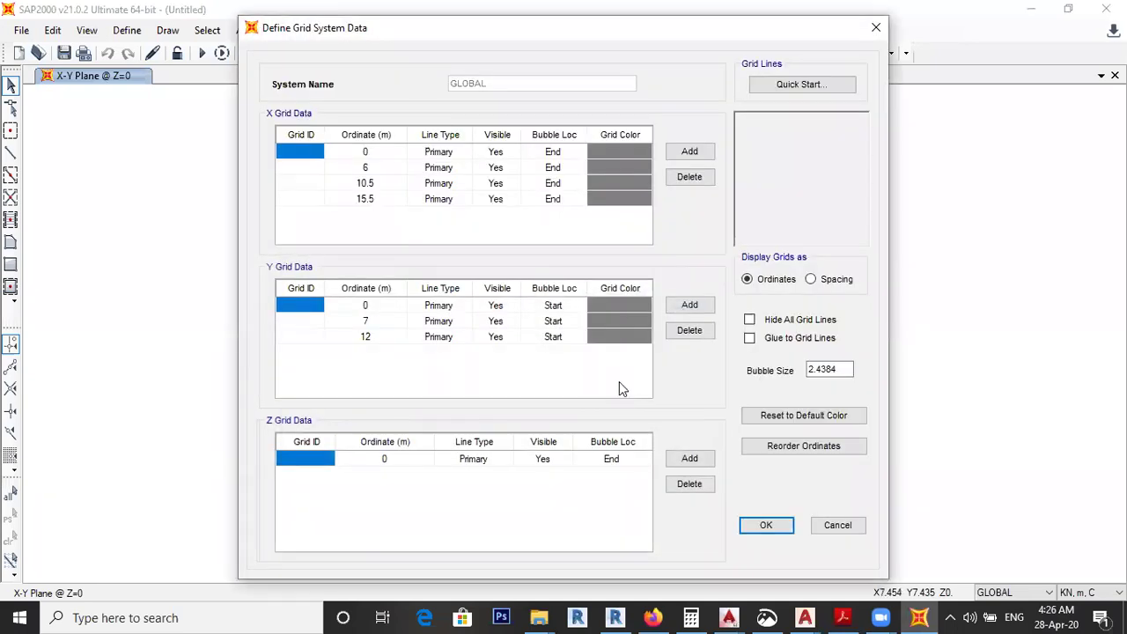
pyautogui.click(811, 279)
pyautogui.click(701, 306)
# Step: Set the first three Y grid spacings to 4, 3 and 5 m and accept the grid system
pyautogui.click(379, 305)
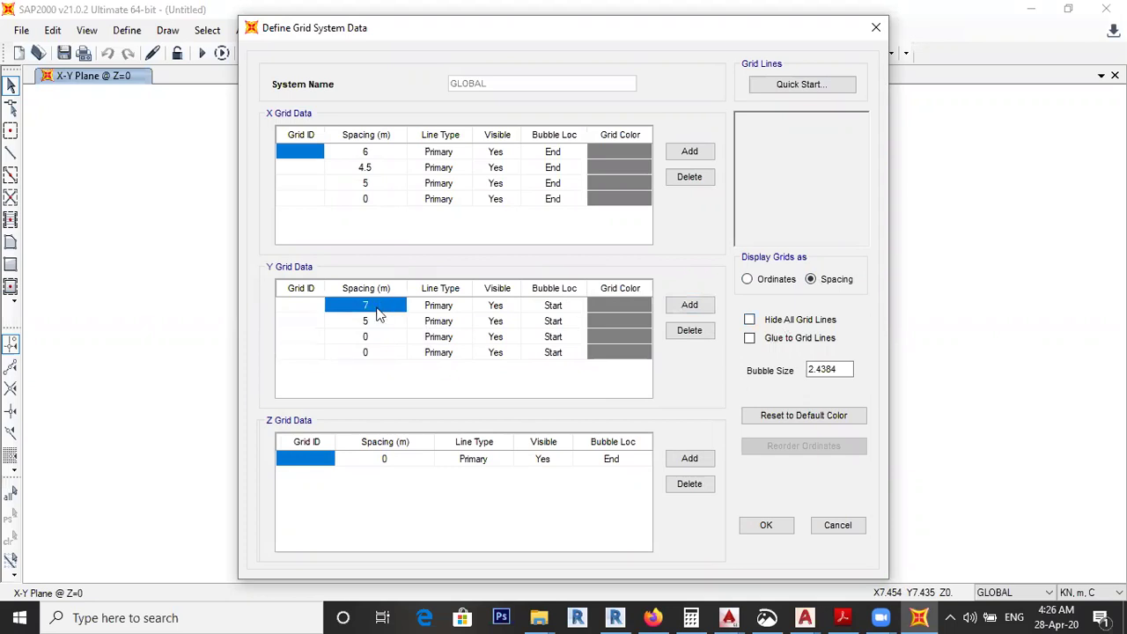
pyautogui.write('4')
pyautogui.click(371, 322)
pyautogui.write('3.')
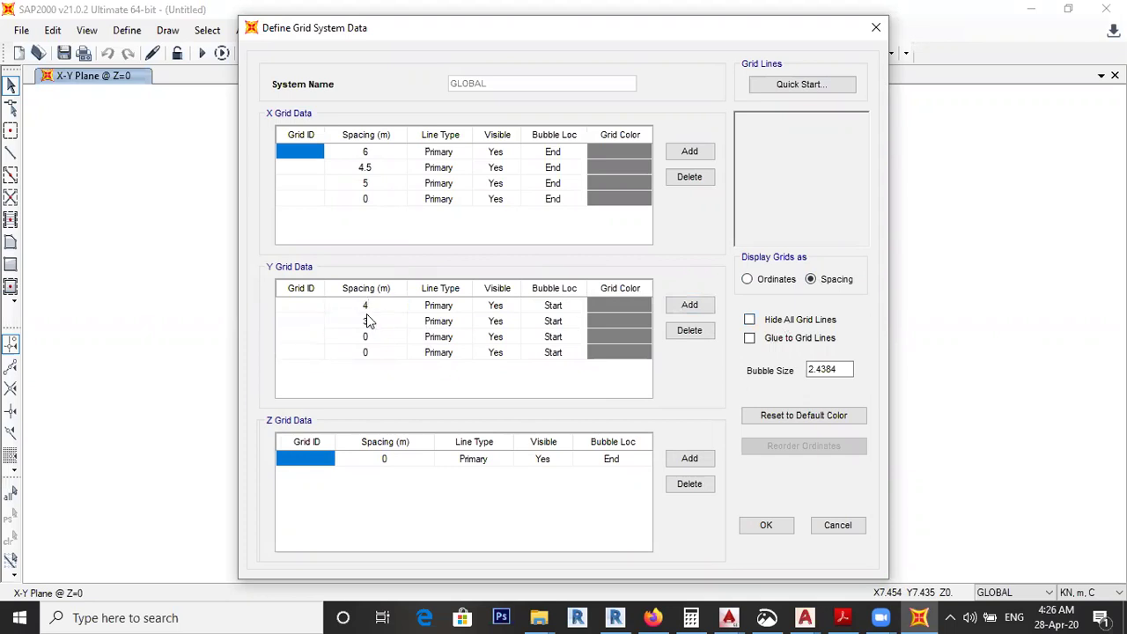
pyautogui.write('5')
pyautogui.press('Return')
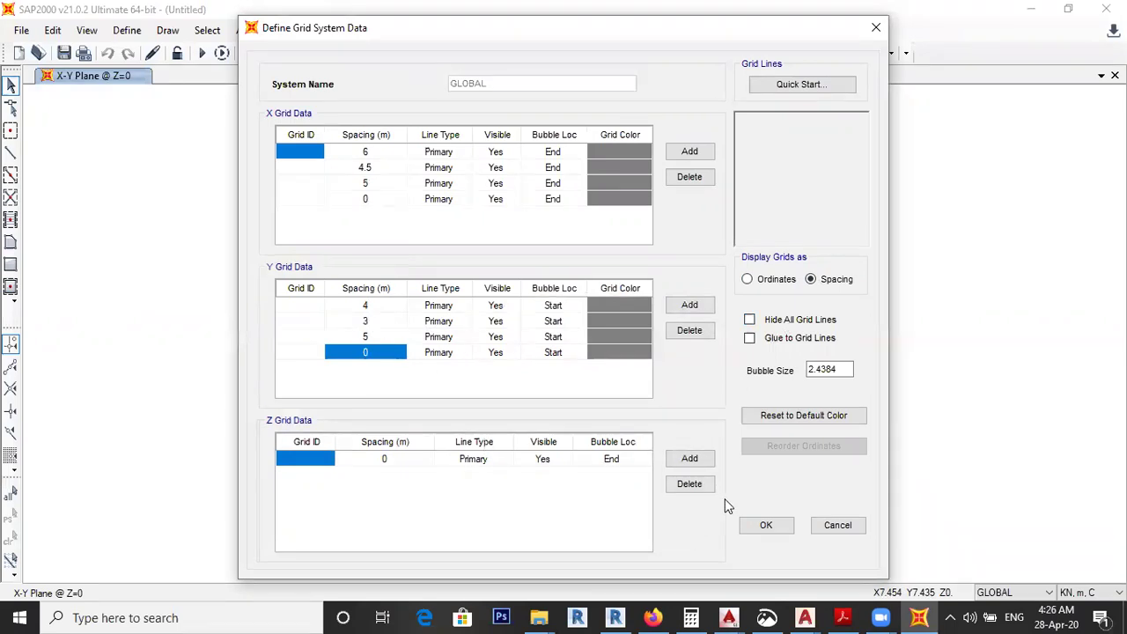
pyautogui.click(765, 526)
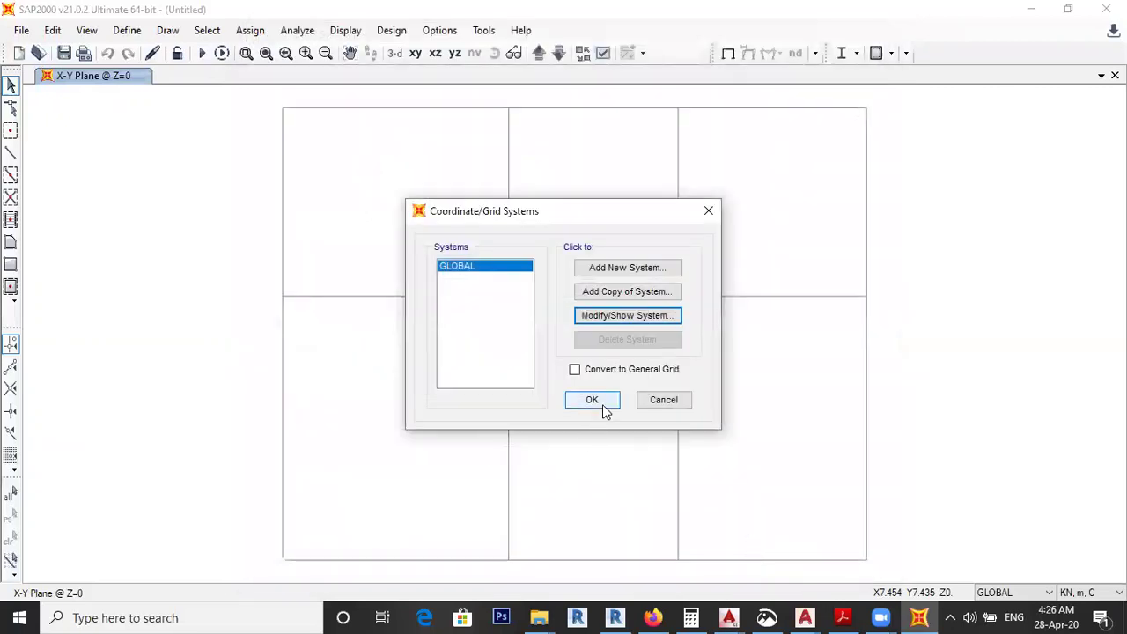
pyautogui.click(602, 402)
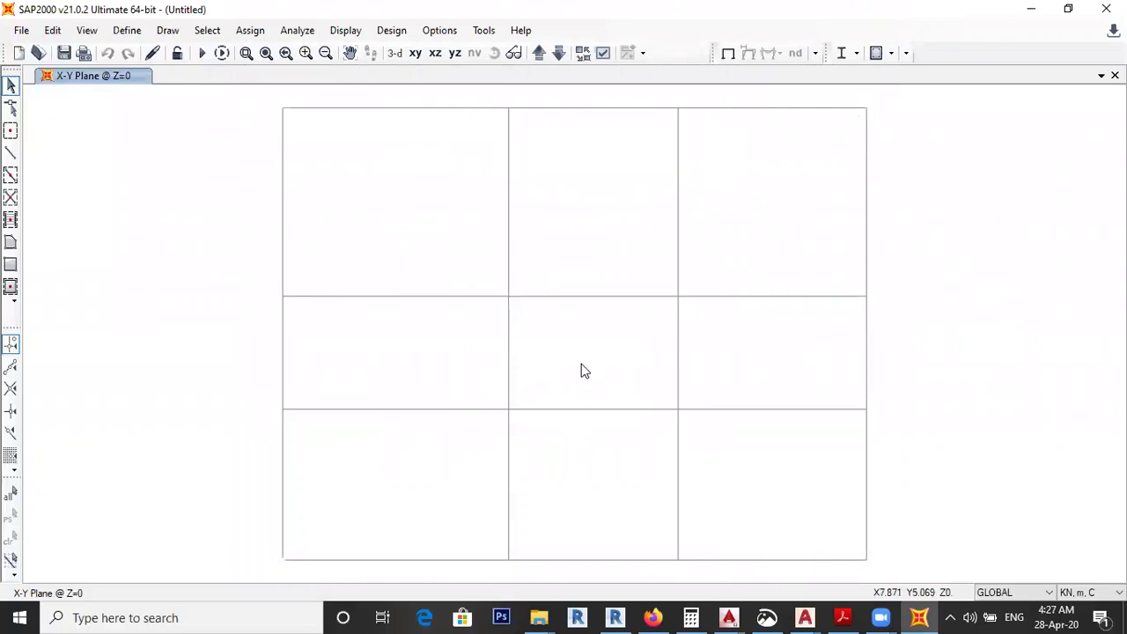
# Step: Edit the 4000Psi concrete material, renaming it C40 and setting its weight per unit volume to 25 kN/m³
pyautogui.click(134, 32)
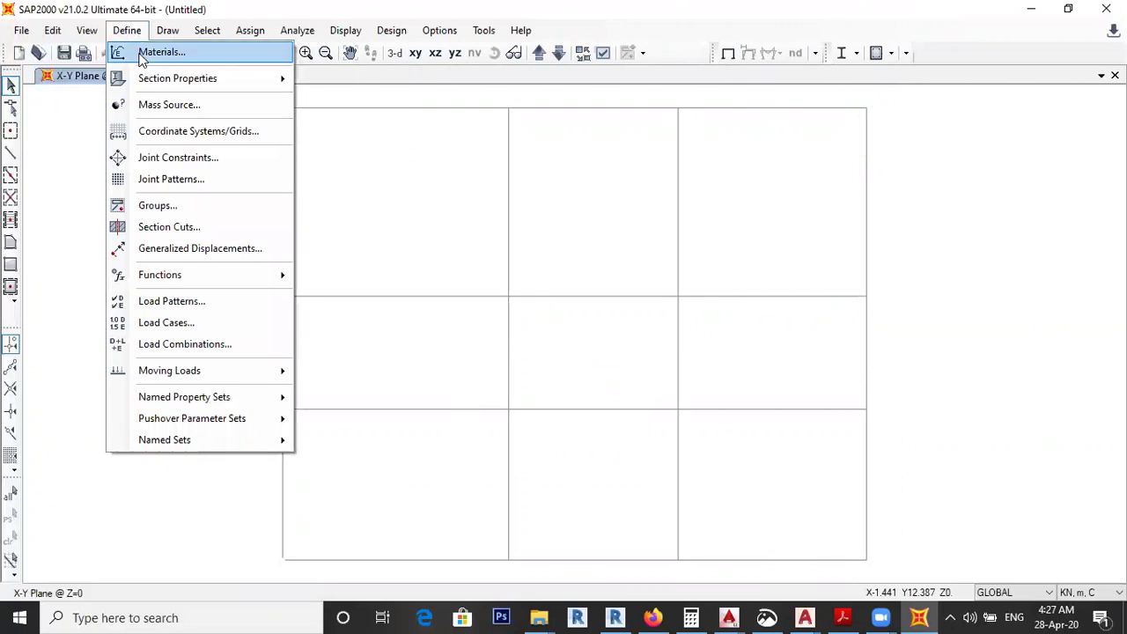
pyautogui.click(142, 56)
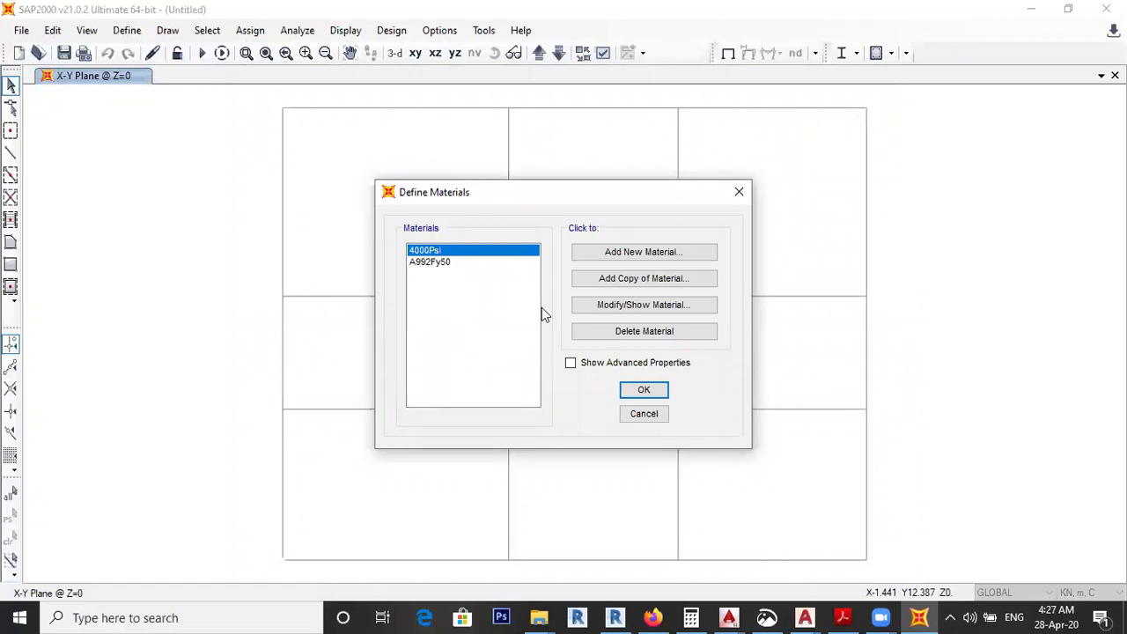
pyautogui.click(604, 304)
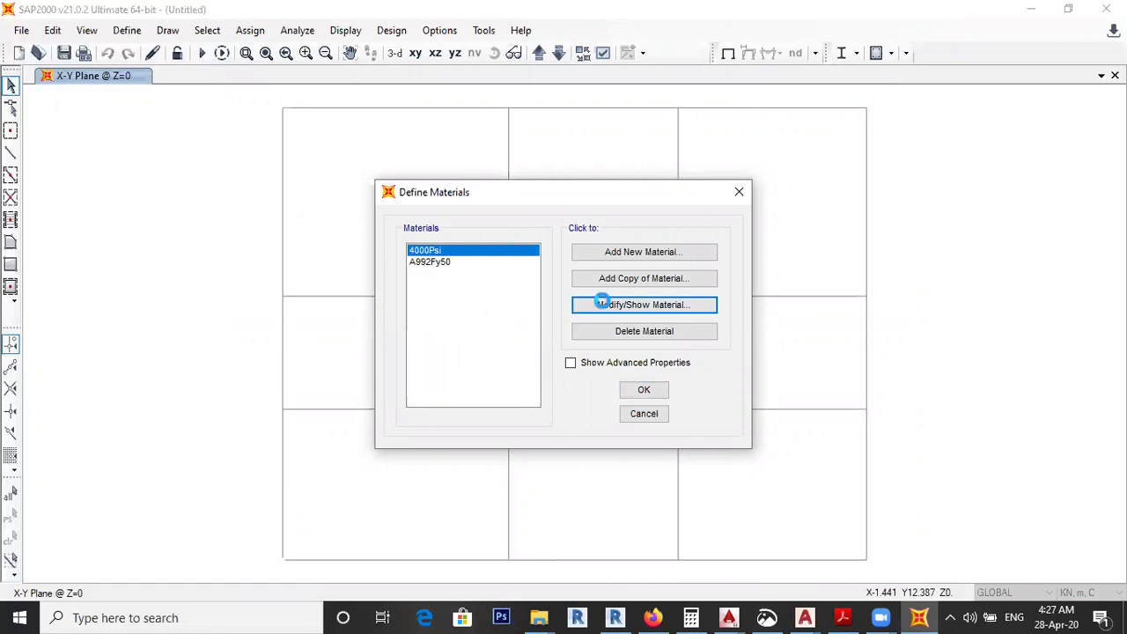
pyautogui.doubleClick(626, 99)
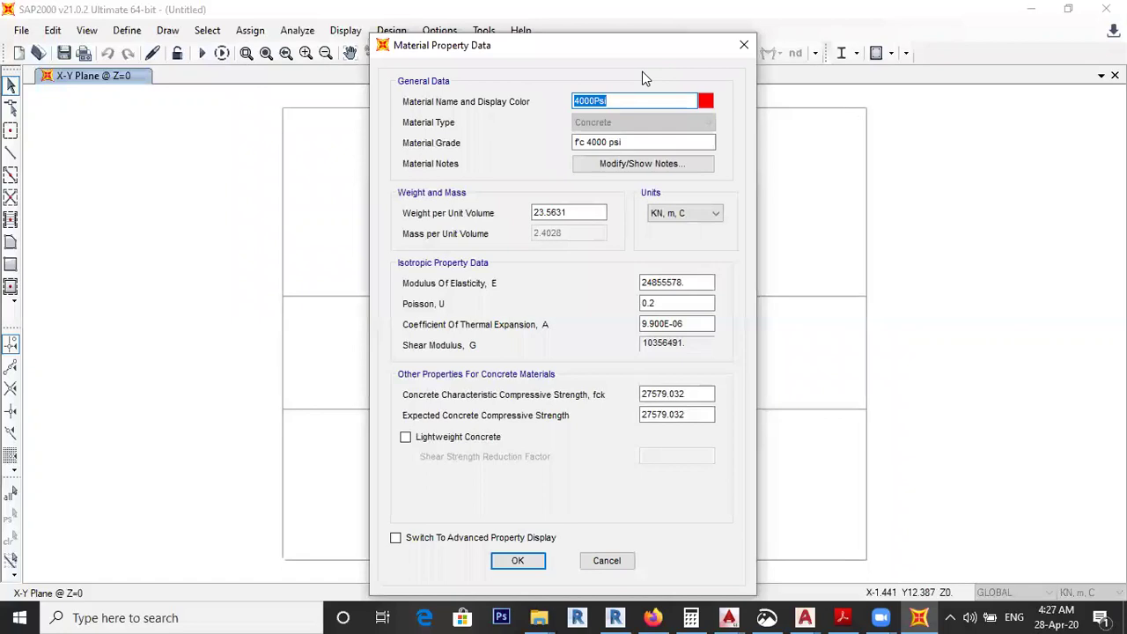
pyautogui.write('c40')
pyautogui.moveTo(604, 213); pyautogui.dragTo(529, 215)
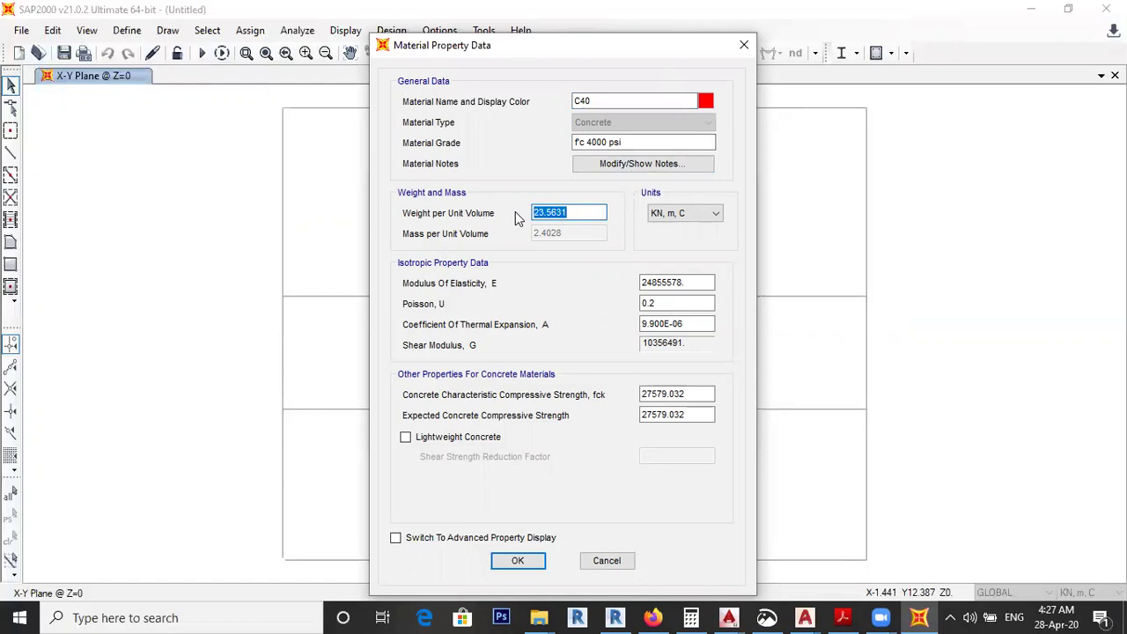
pyautogui.write('25')
pyautogui.click(812, 42)
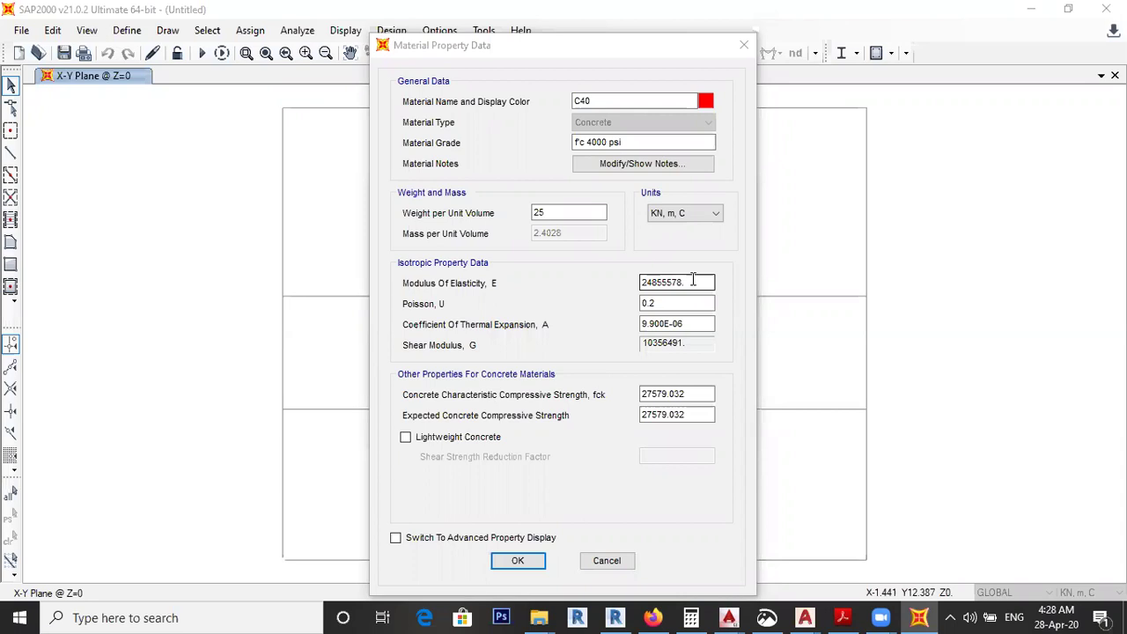
# Step: Set the C40 material's modulus of elasticity to 28000000 in kN, m units
pyautogui.click(651, 284)
pyautogui.moveTo(651, 283); pyautogui.dragTo(641, 284)
pyautogui.write('28')
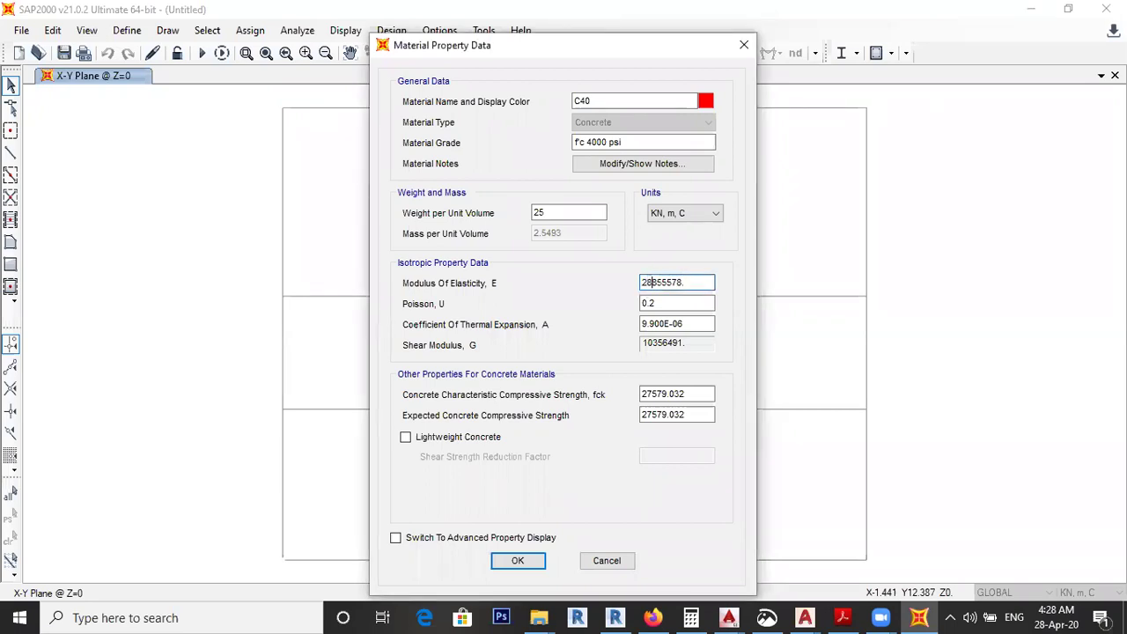
pyautogui.moveTo(653, 283); pyautogui.dragTo(678, 282)
pyautogui.write('000000')
pyautogui.write('.')
pyautogui.press('BackSpace')
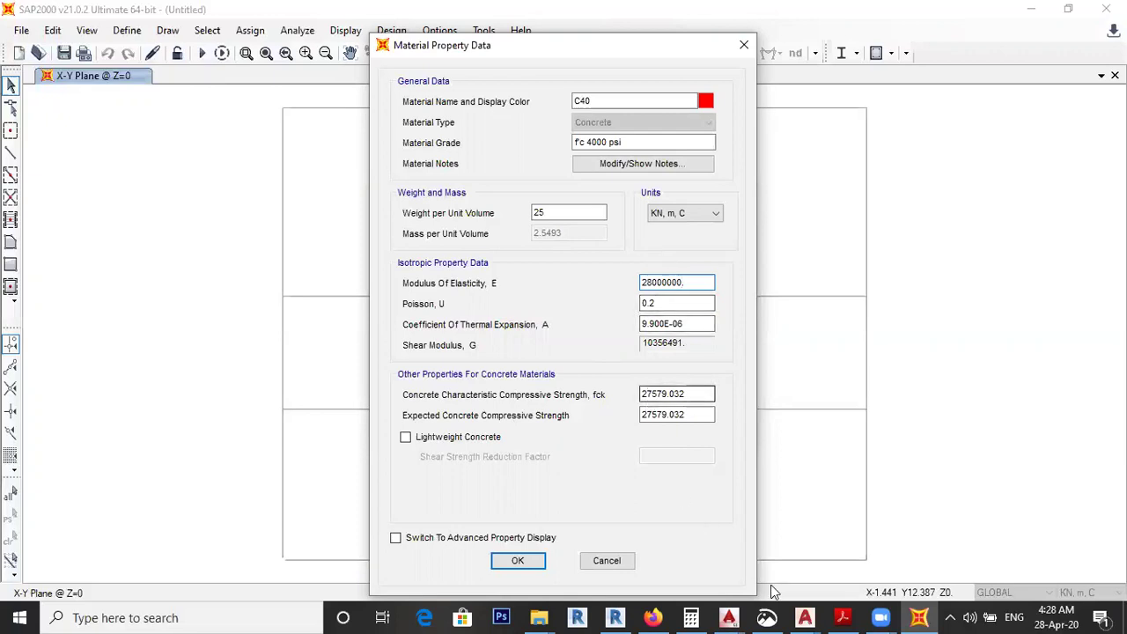
# Step: Check the concrete grade in the AutoCAD drawing's design notes and return to the material data in SAP2000
pyautogui.moveTo(804, 617)
pyautogui.click(851, 518)
pyautogui.scroll(-2, 605, 238)
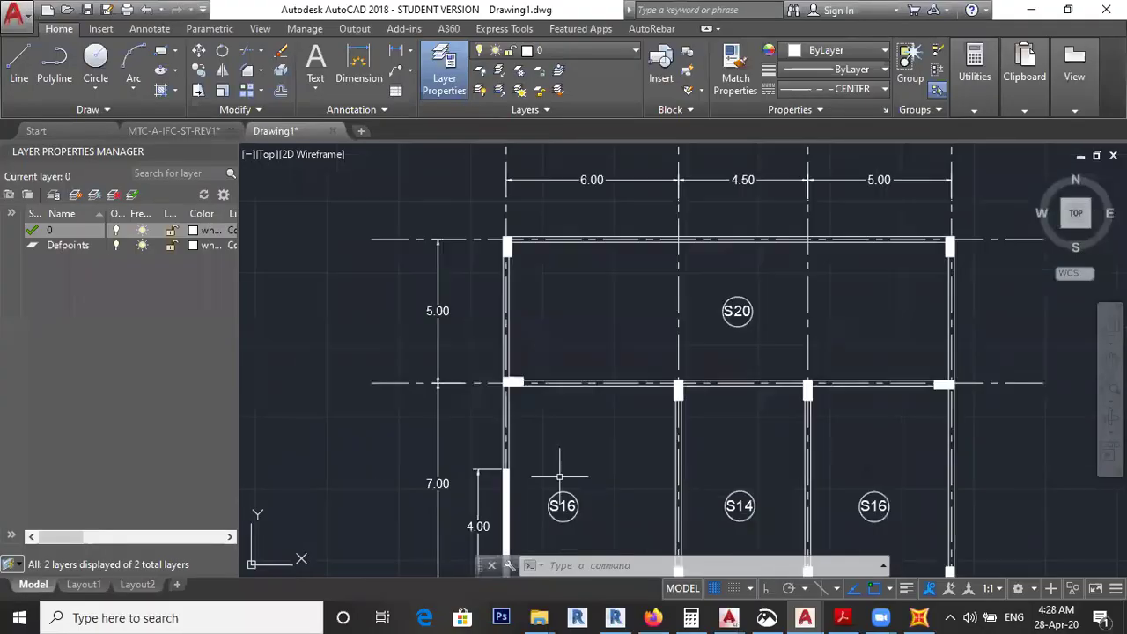
pyautogui.moveTo(581, 93); pyautogui.dragTo(576, 335, button='middle')
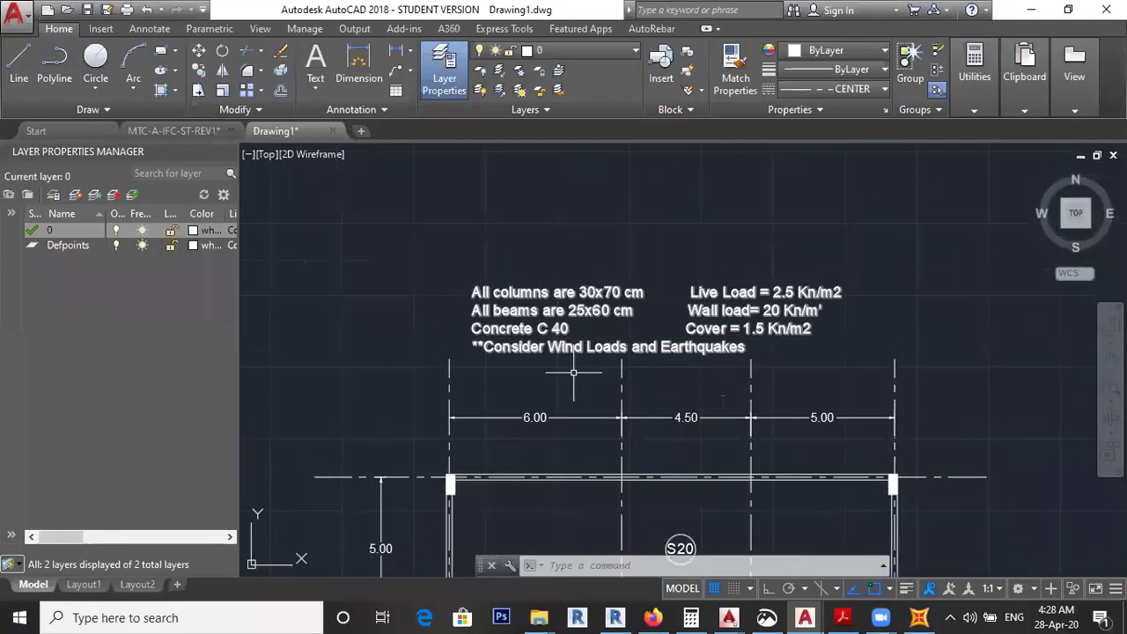
pyautogui.click(918, 617)
pyautogui.write('.')
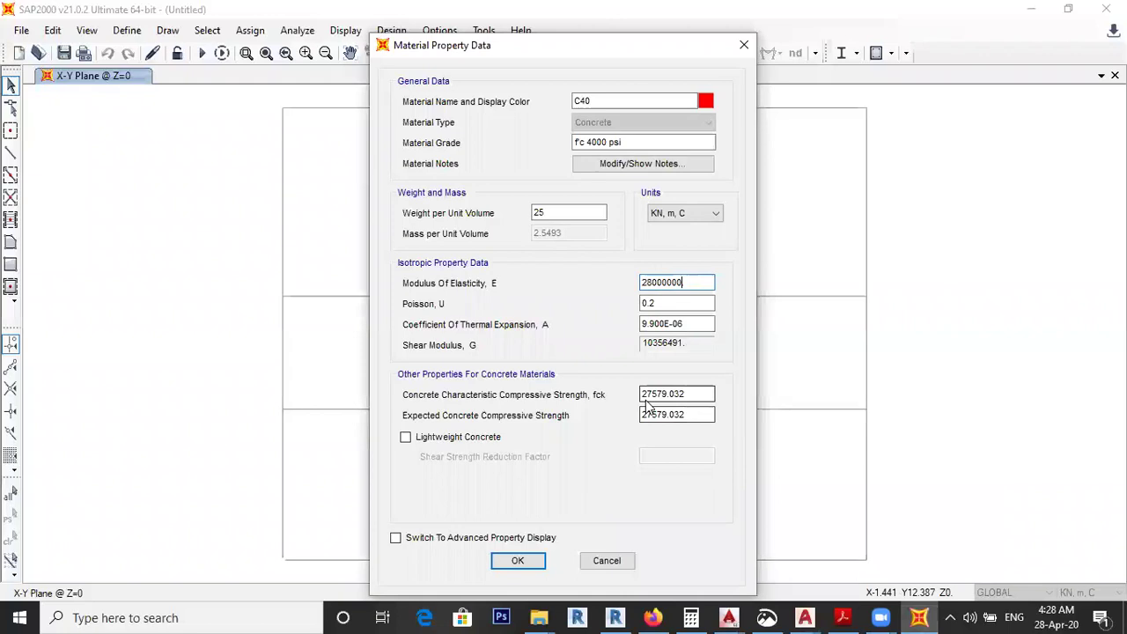
pyautogui.press('BackSpace')
# Step: Set both the characteristic (fck) and the expected concrete compressive strength of C40 to 32000
pyautogui.moveTo(648, 393); pyautogui.dragTo(637, 399)
pyautogui.write('32')
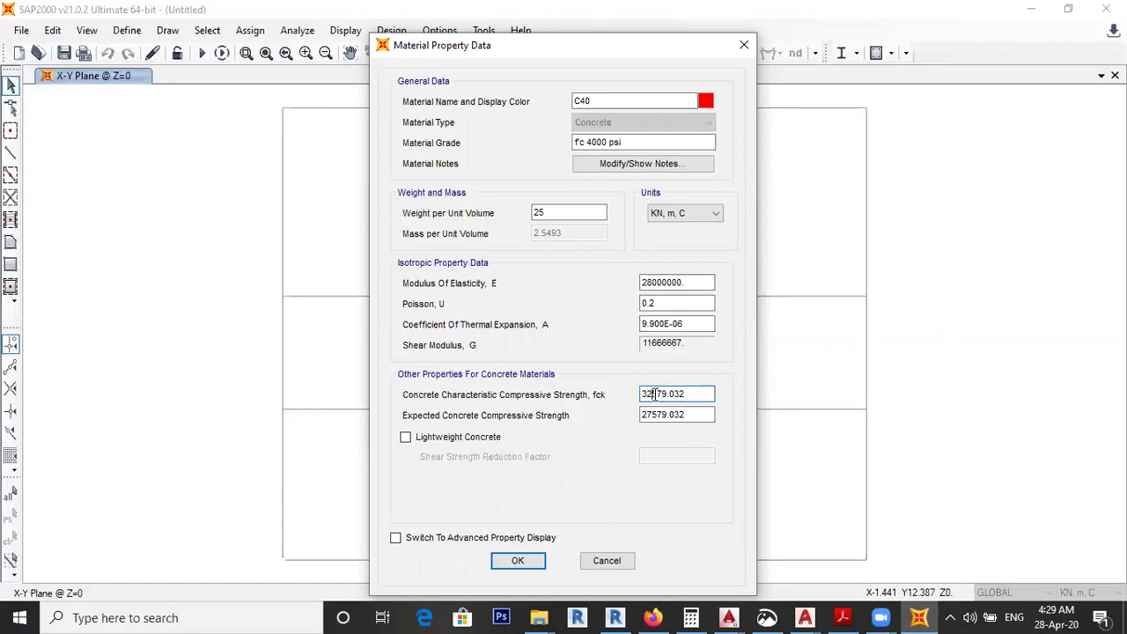
pyautogui.moveTo(652, 395); pyautogui.dragTo(684, 394)
pyautogui.write('000')
pyautogui.click(692, 415)
pyautogui.doubleClick(664, 421)
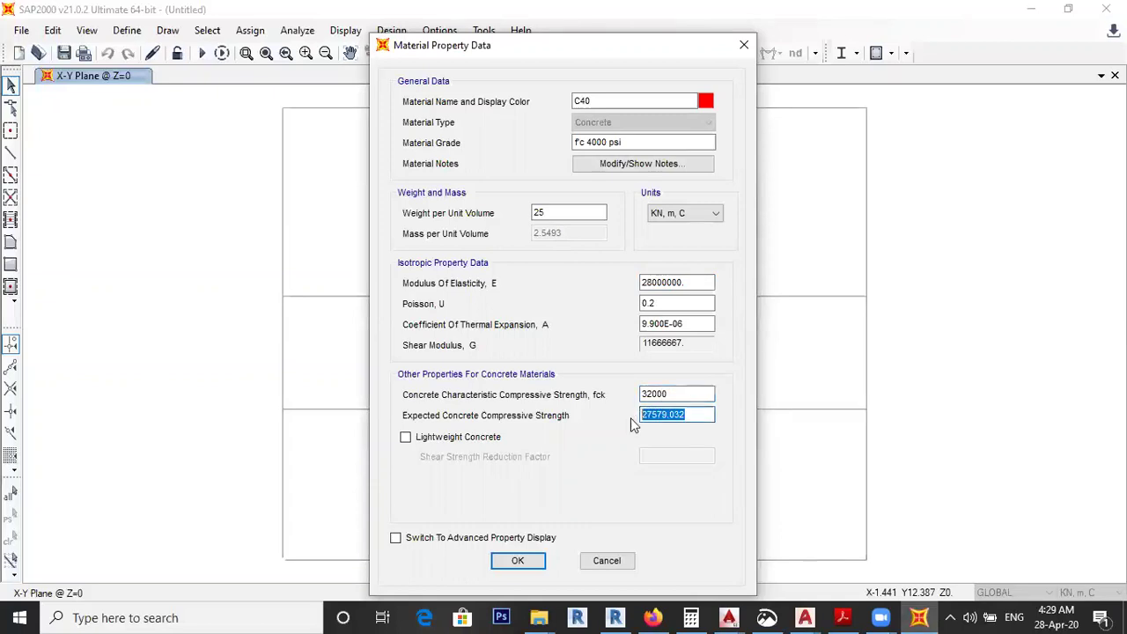
pyautogui.write('32000')
# Step: Review the C40 material's values and accept the material definition
pyautogui.click(517, 563)
pyautogui.click(542, 213)
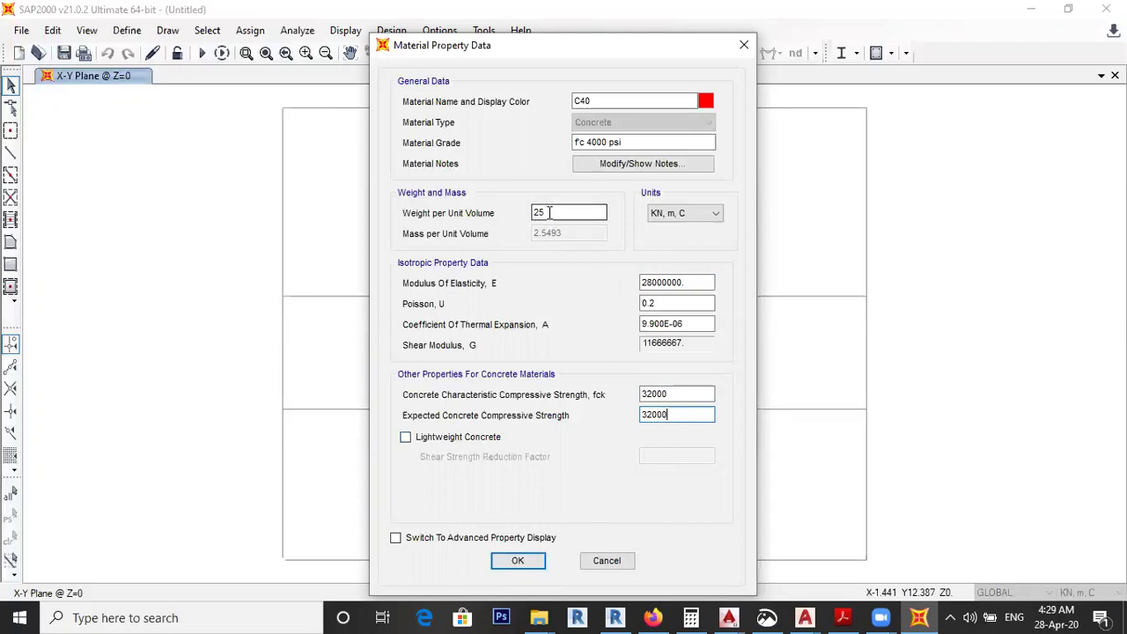
pyautogui.click(616, 101)
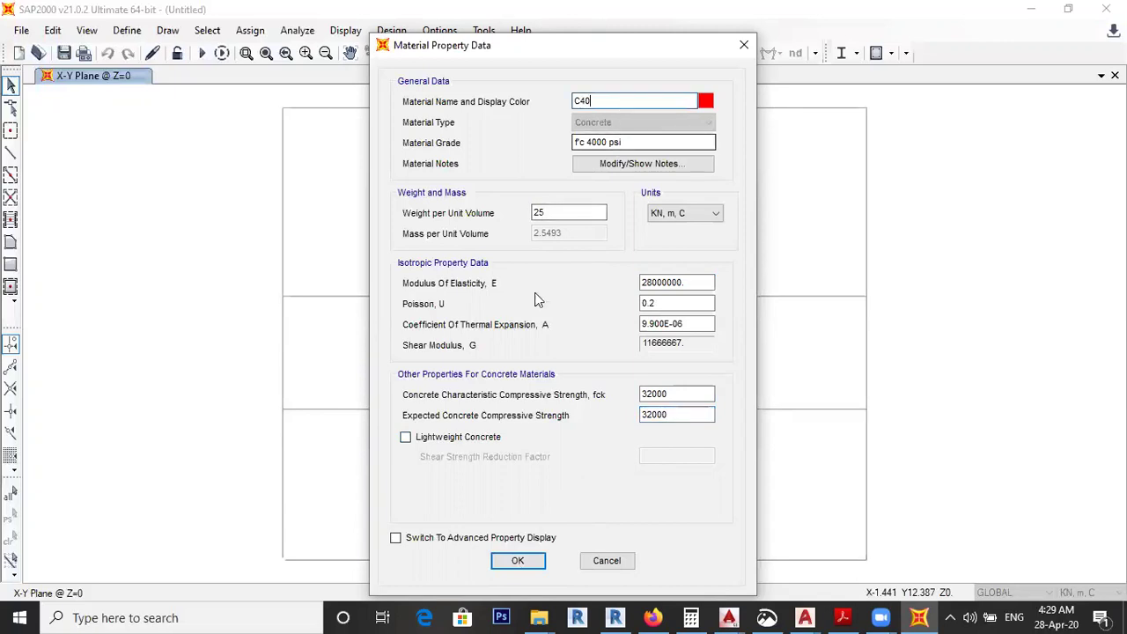
pyautogui.doubleClick(645, 282)
pyautogui.write('28000000.')
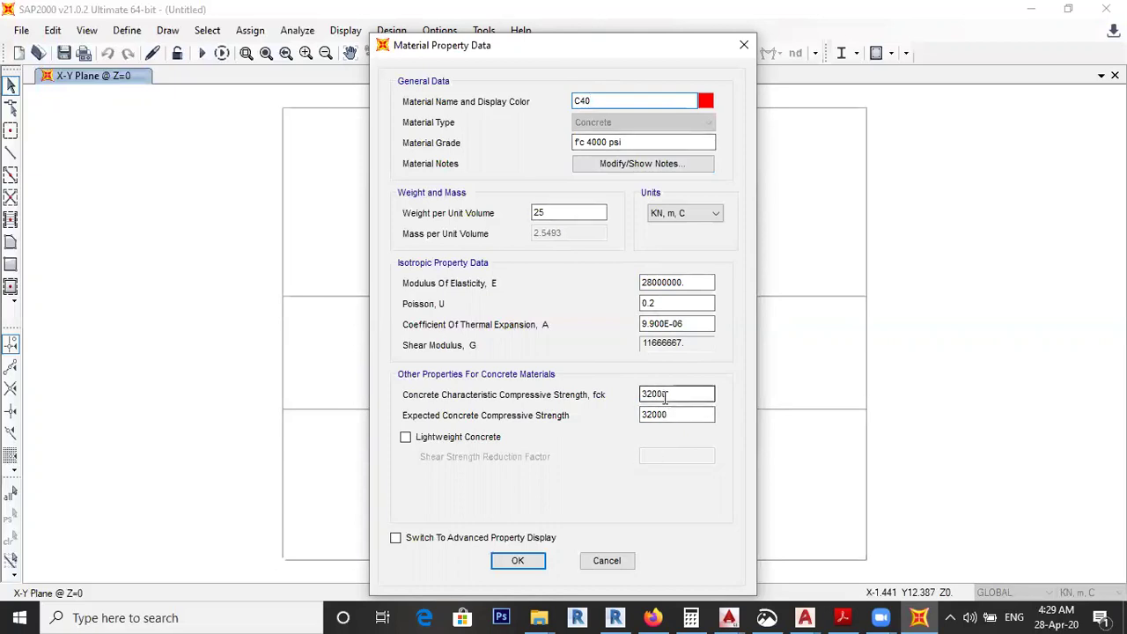
pyautogui.click(501, 565)
pyautogui.click(642, 393)
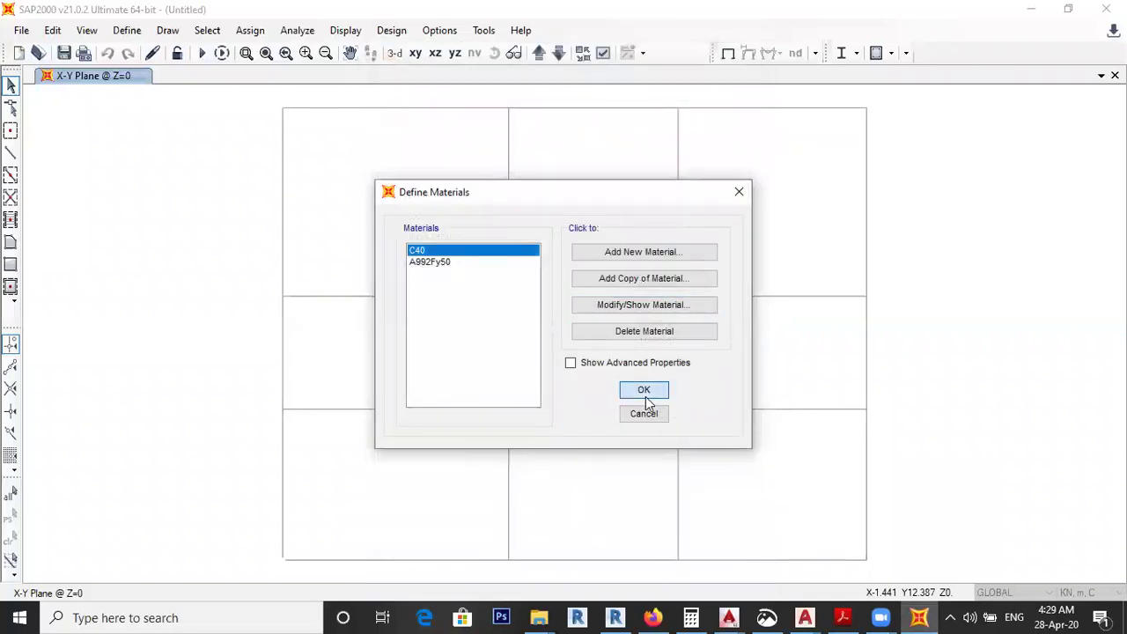
# Step: Open the frame section property definitions
pyautogui.click(127, 30)
pyautogui.moveTo(192, 84)
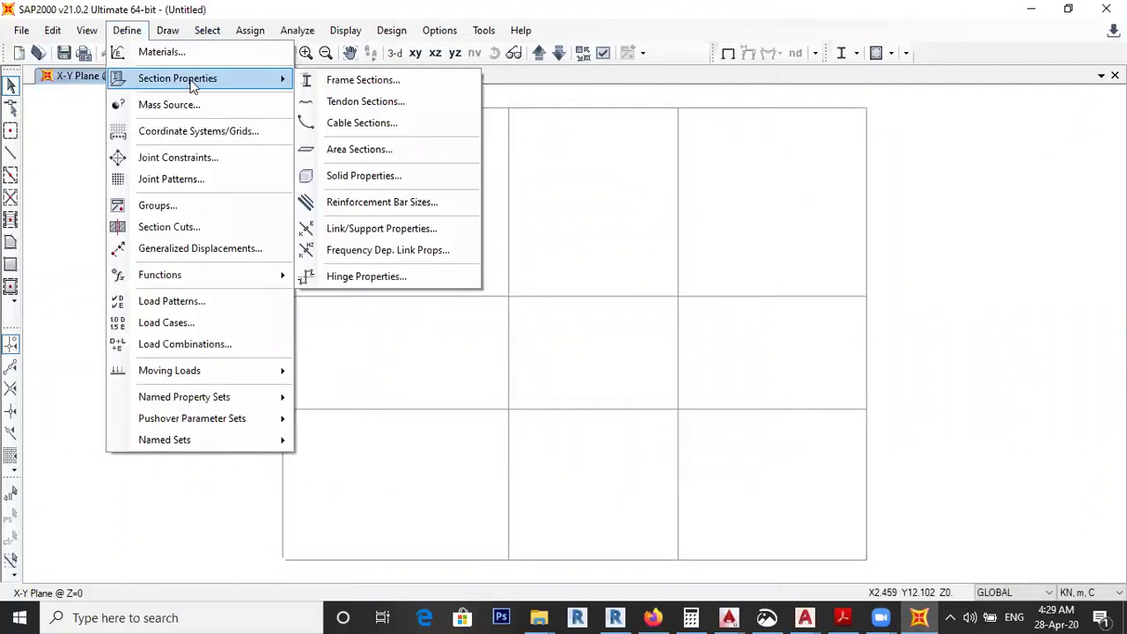
pyautogui.click(335, 82)
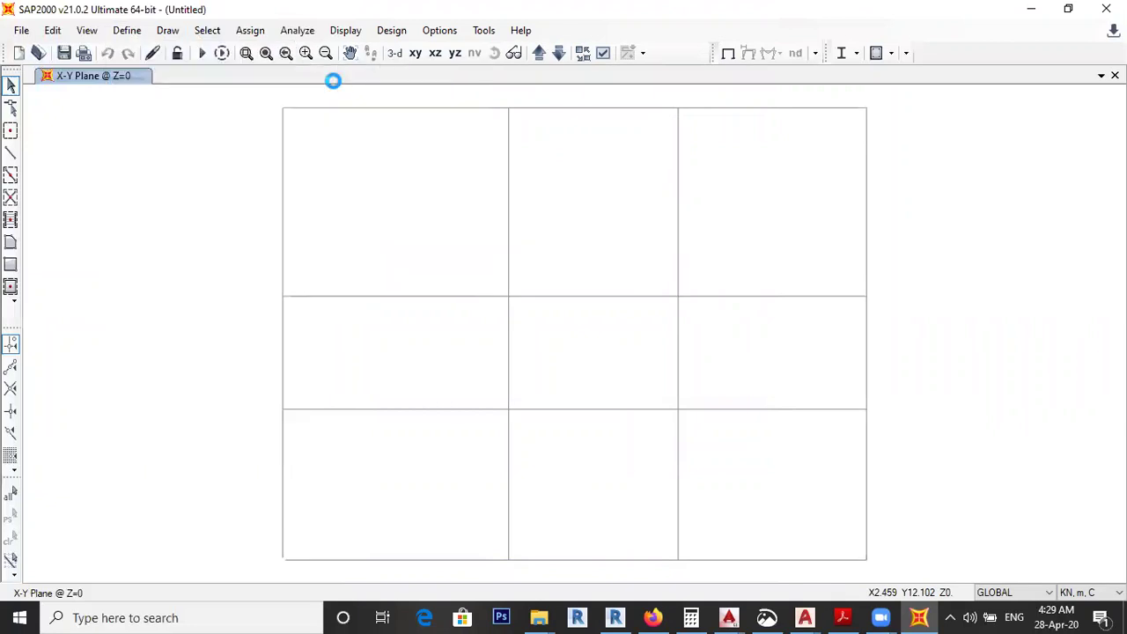
# Step: Check the column and beam sizes in the AutoCAD drawing's design notes and return to the frame properties in SAP2000
pyautogui.click(805, 617)
pyautogui.click(892, 533)
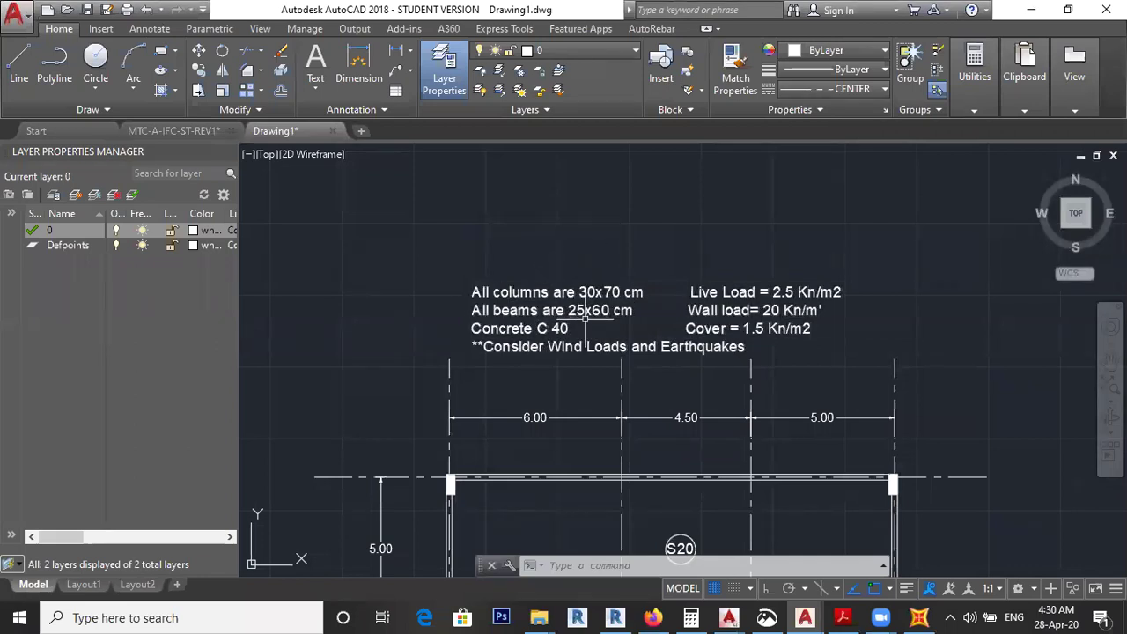
pyautogui.click(918, 617)
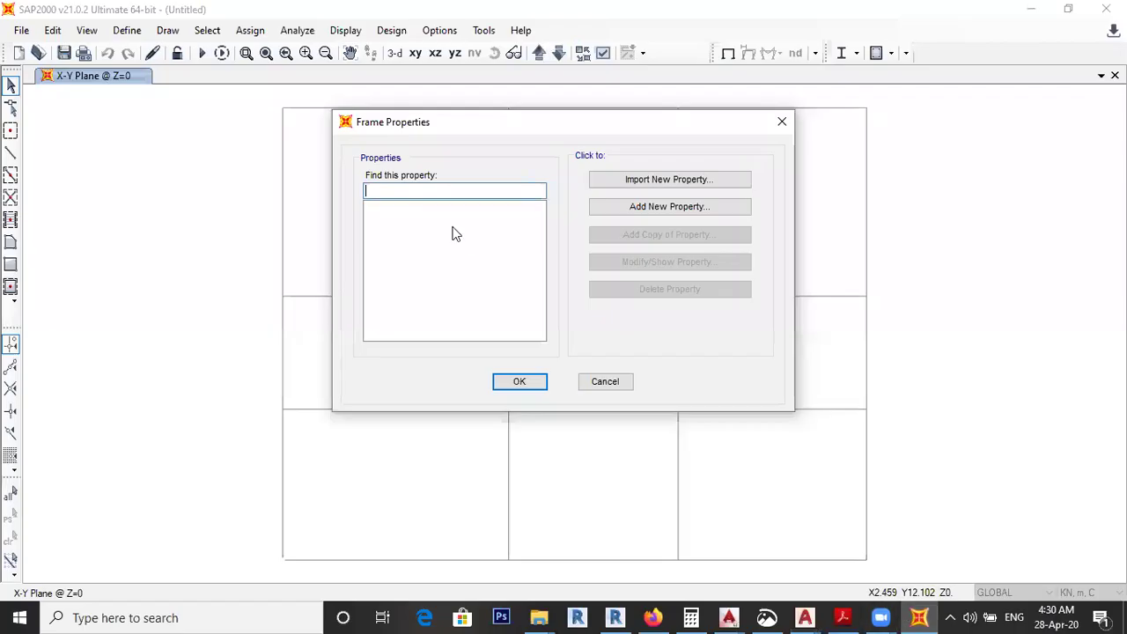
# Step: Add a rectangular concrete frame section named C30x70 with a depth of 0.7 and a width of 0.3
pyautogui.click(636, 207)
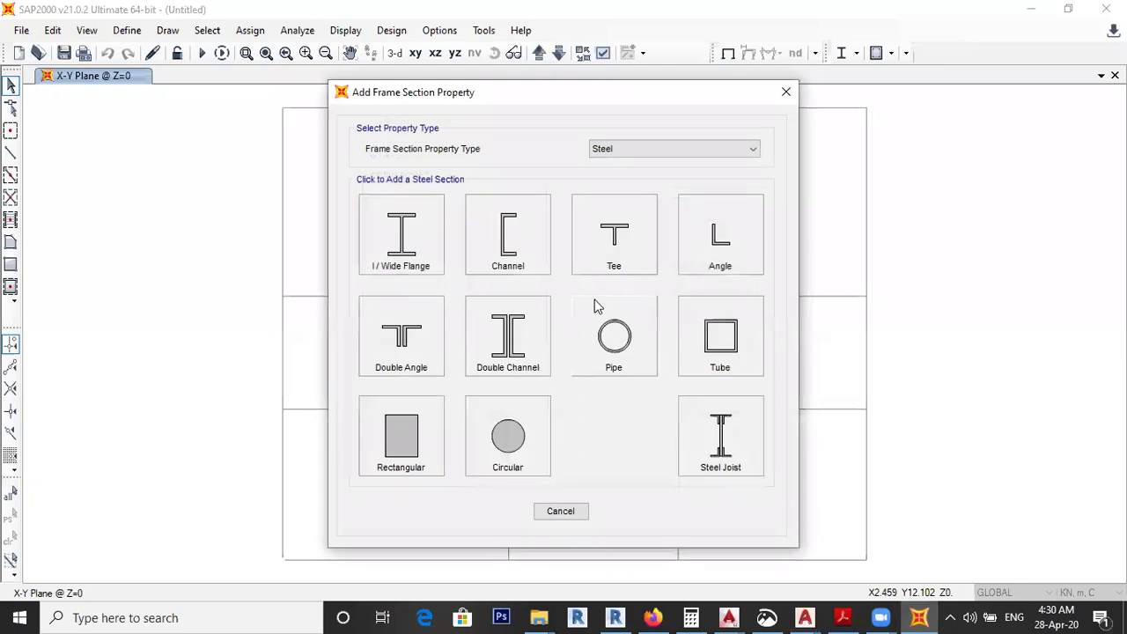
pyautogui.click(613, 151)
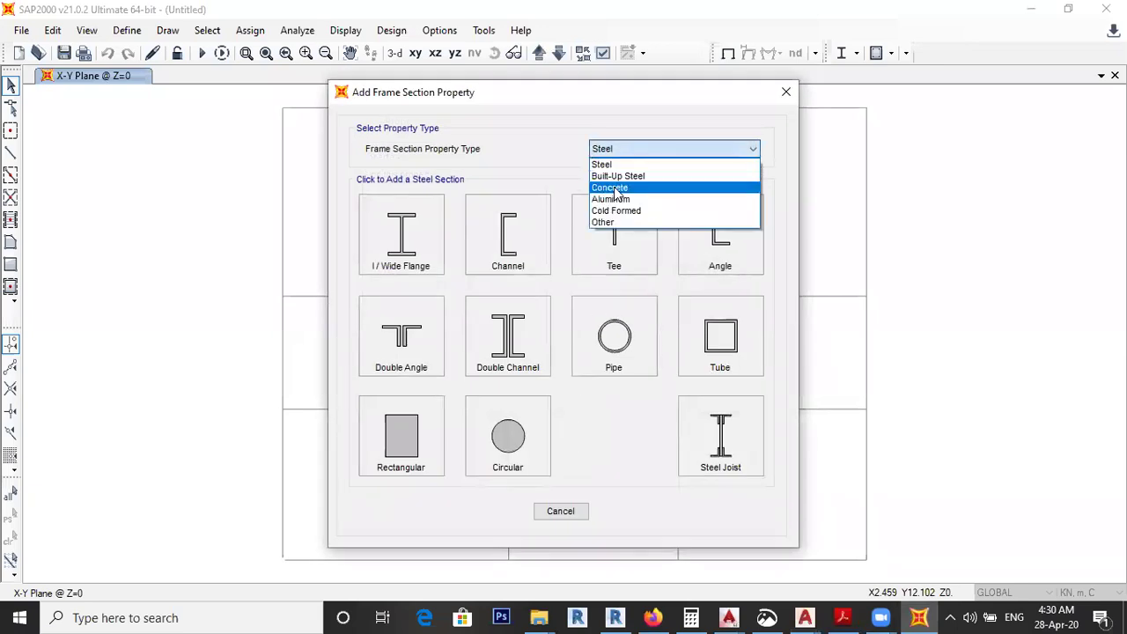
pyautogui.click(615, 189)
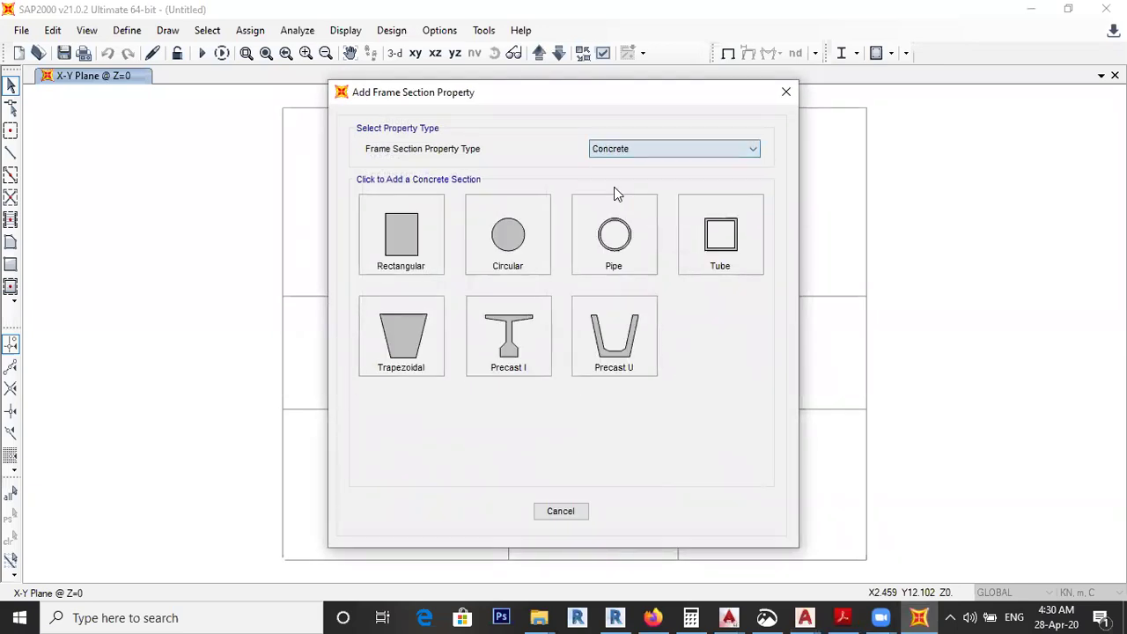
pyautogui.click(421, 260)
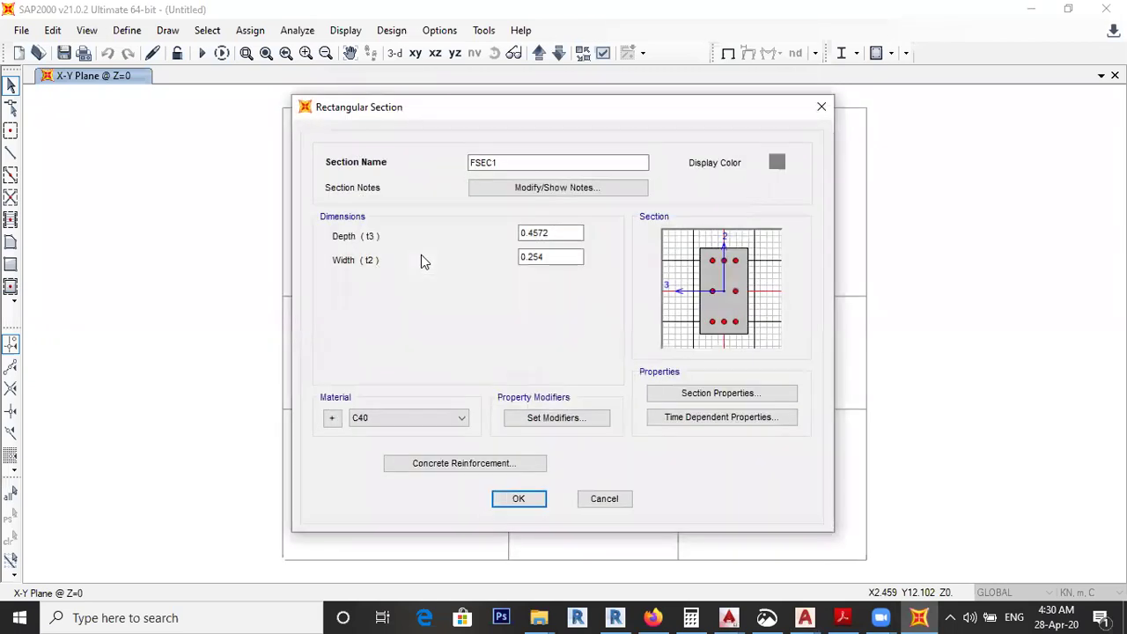
pyautogui.doubleClick(506, 162)
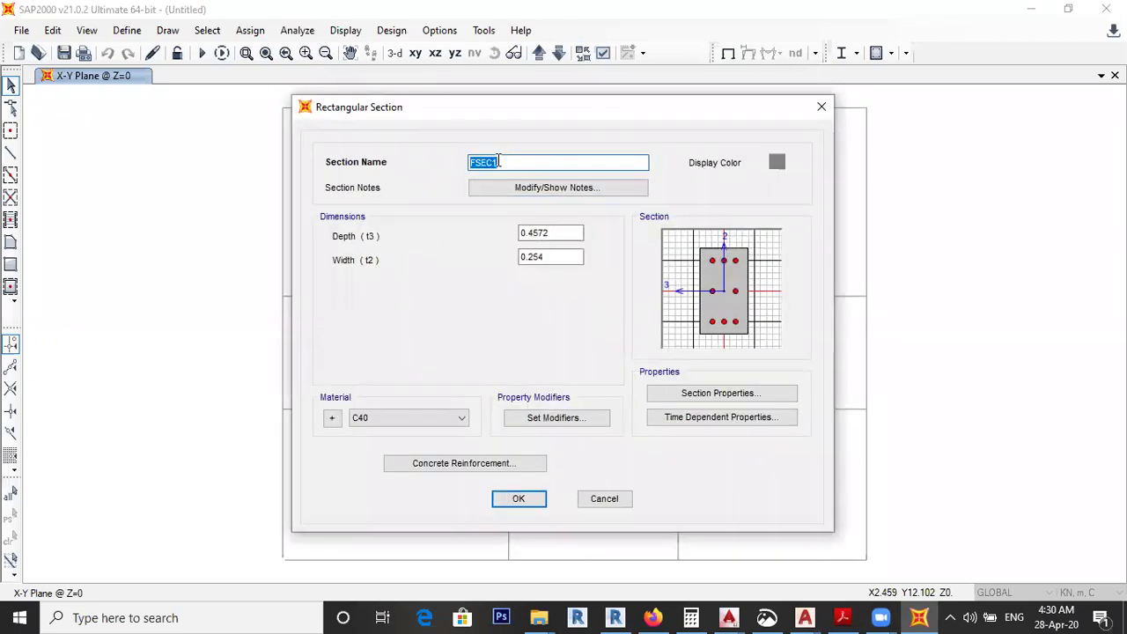
pyautogui.write('c')
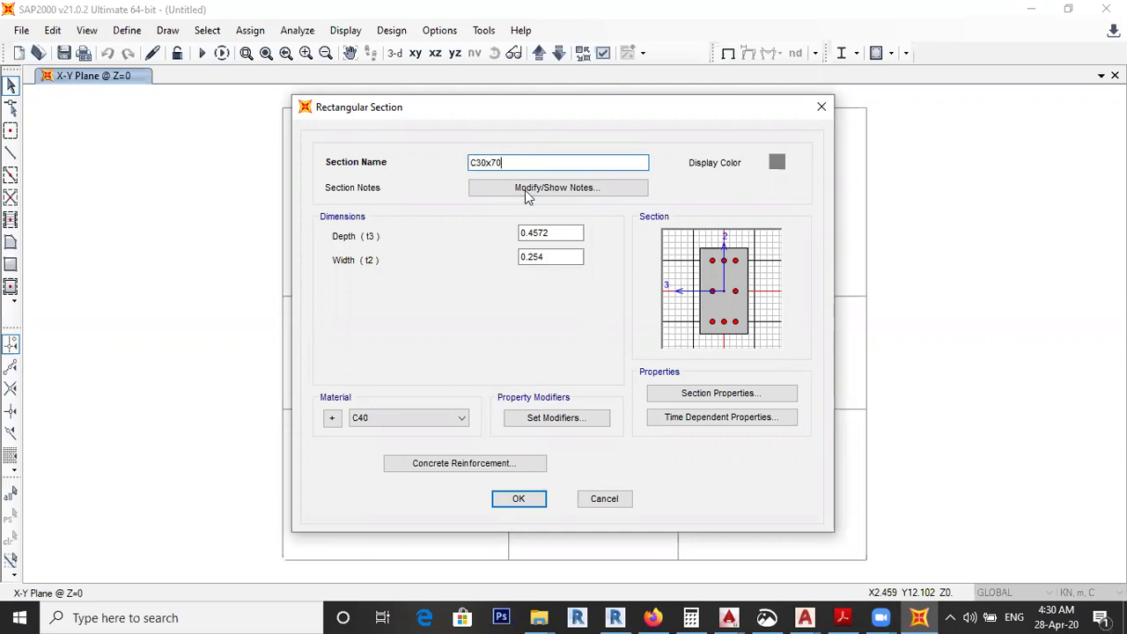
pyautogui.doubleClick(564, 231)
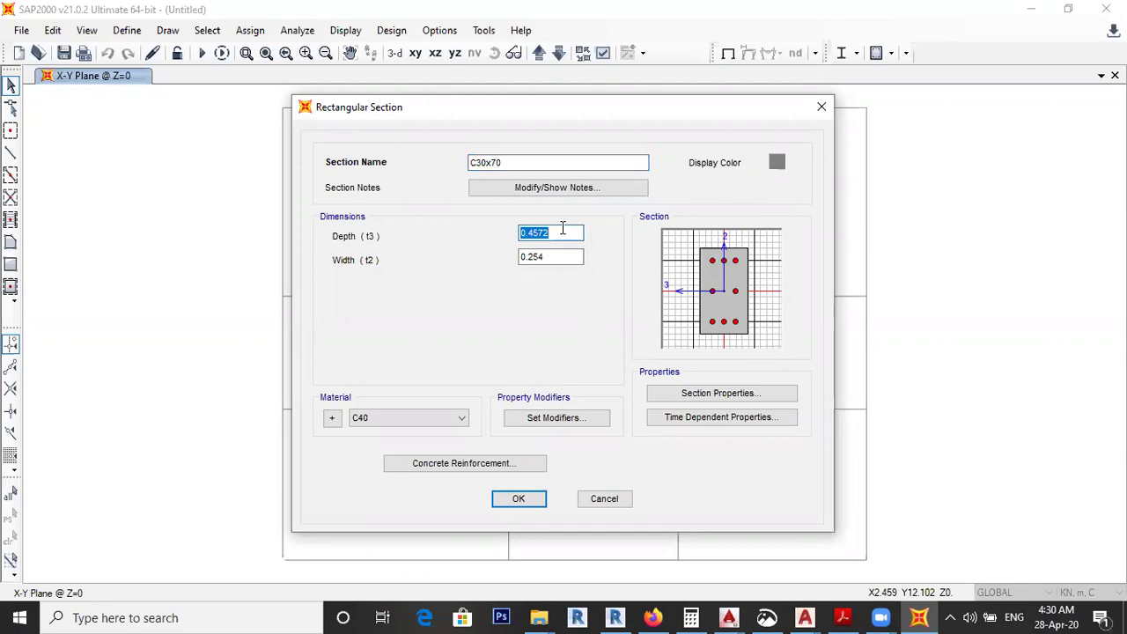
pyautogui.write('0.7')
pyautogui.doubleClick(562, 256)
pyautogui.write('0.3')
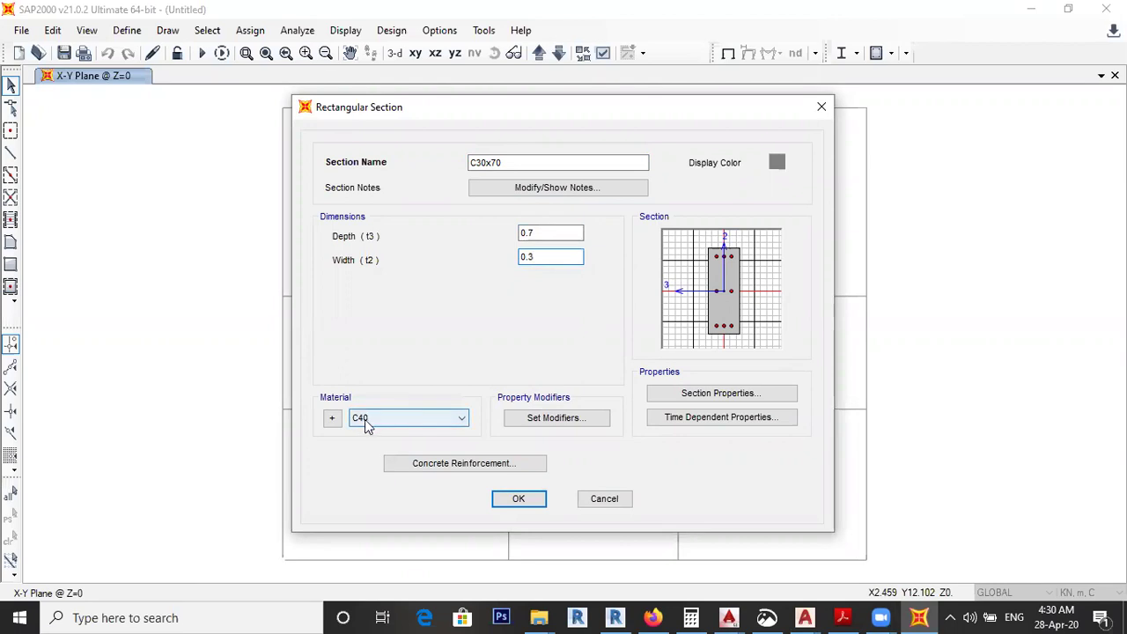
# Step: Review the C30x70 section's reinforcement data, keep the column design type, and accept the section
pyautogui.click(476, 464)
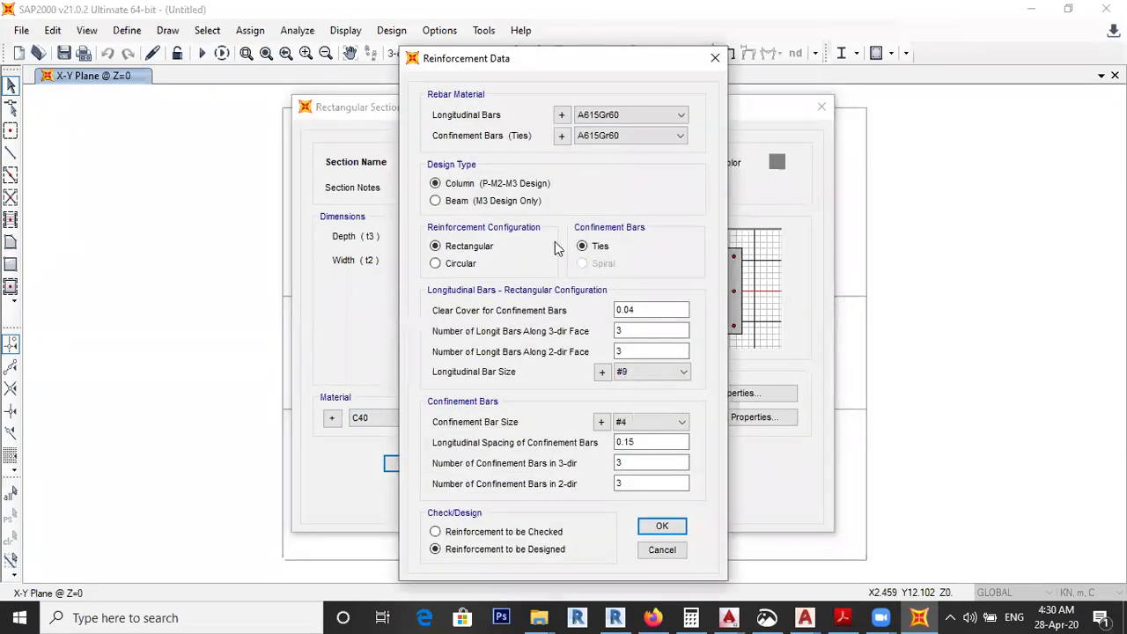
pyautogui.click(667, 526)
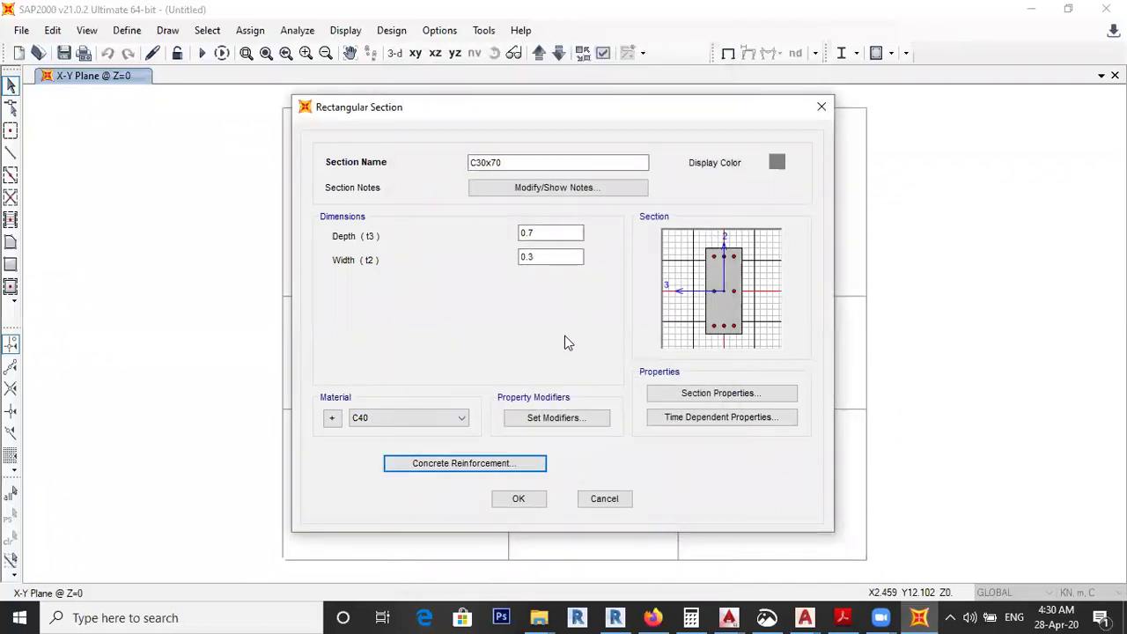
pyautogui.click(534, 499)
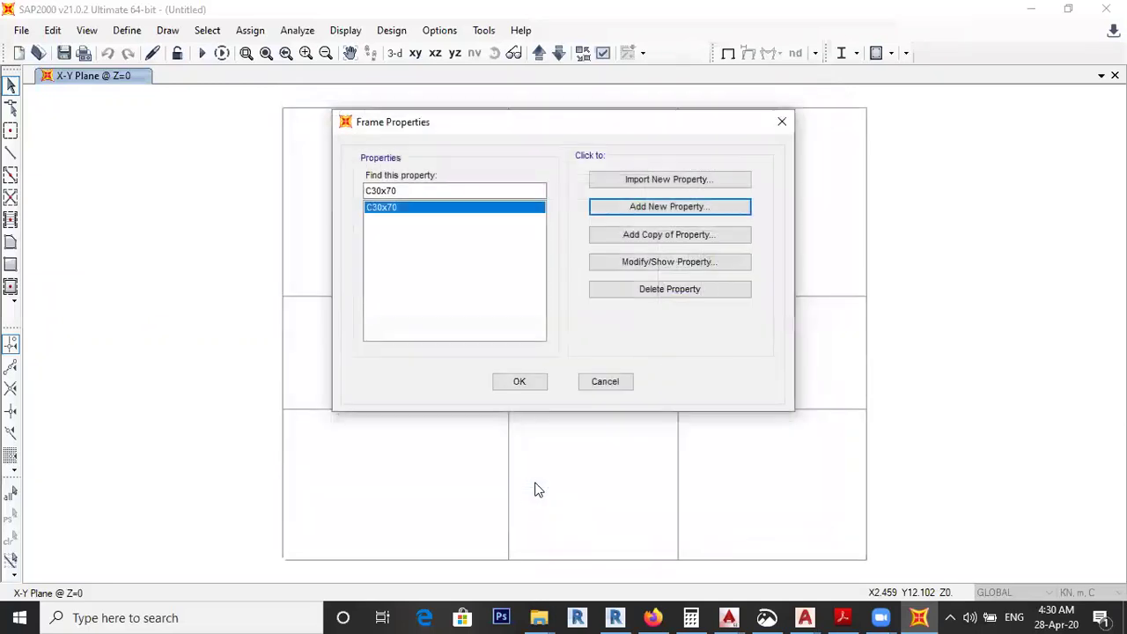
# Step: Add a rectangular concrete frame section named B25x60 with a depth of 0.6 and a width of 0.25
pyautogui.click(622, 209)
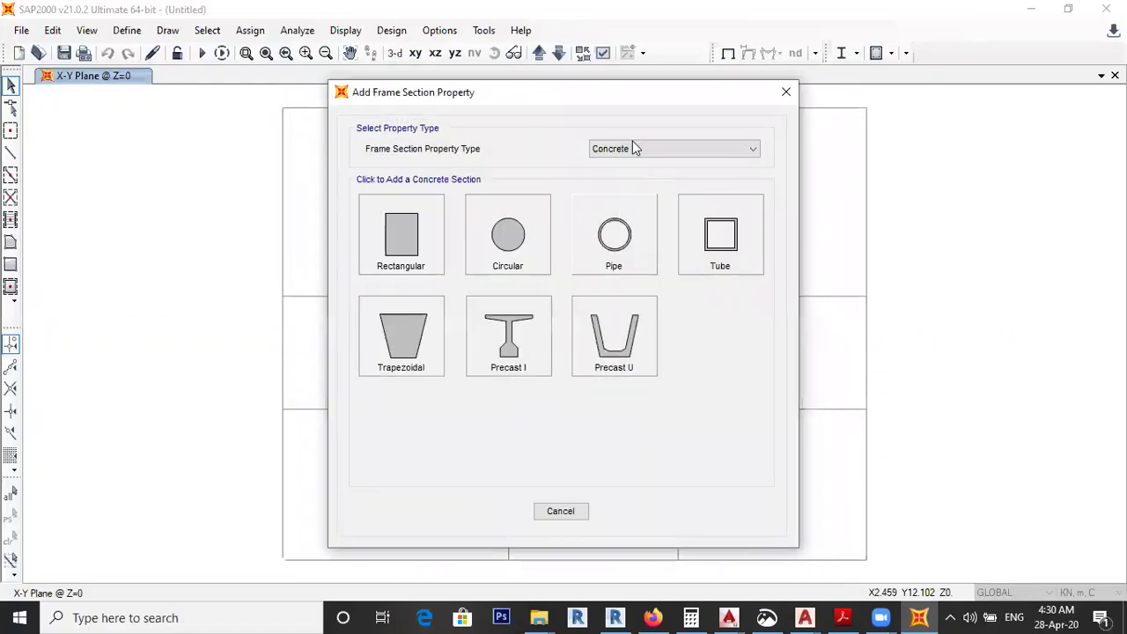
pyautogui.click(403, 246)
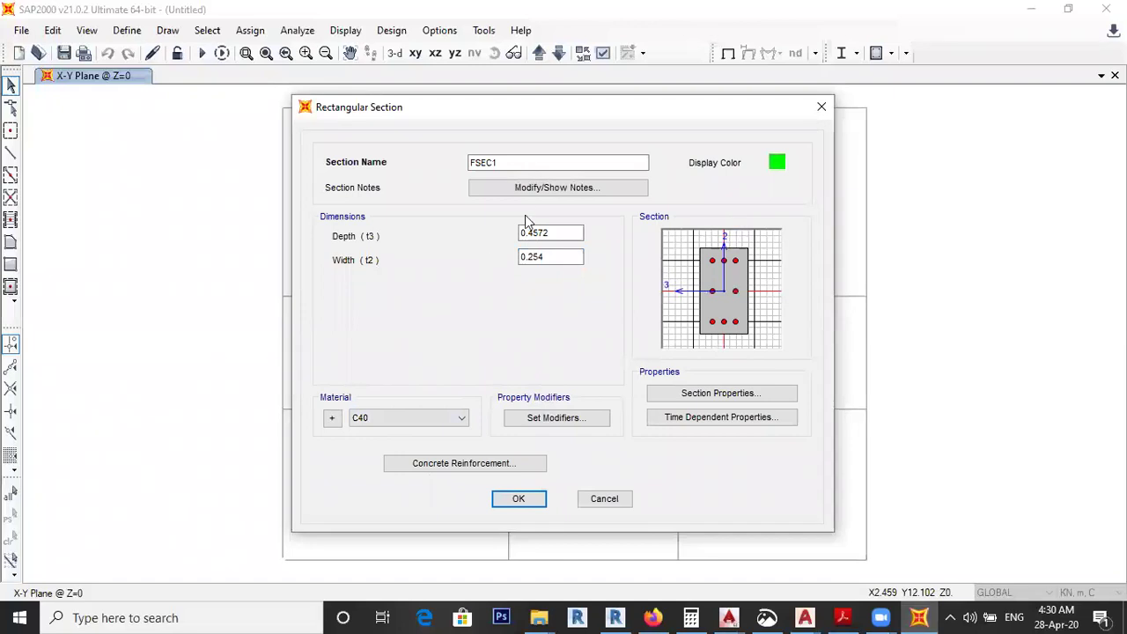
pyautogui.doubleClick(531, 161)
pyautogui.write('b')
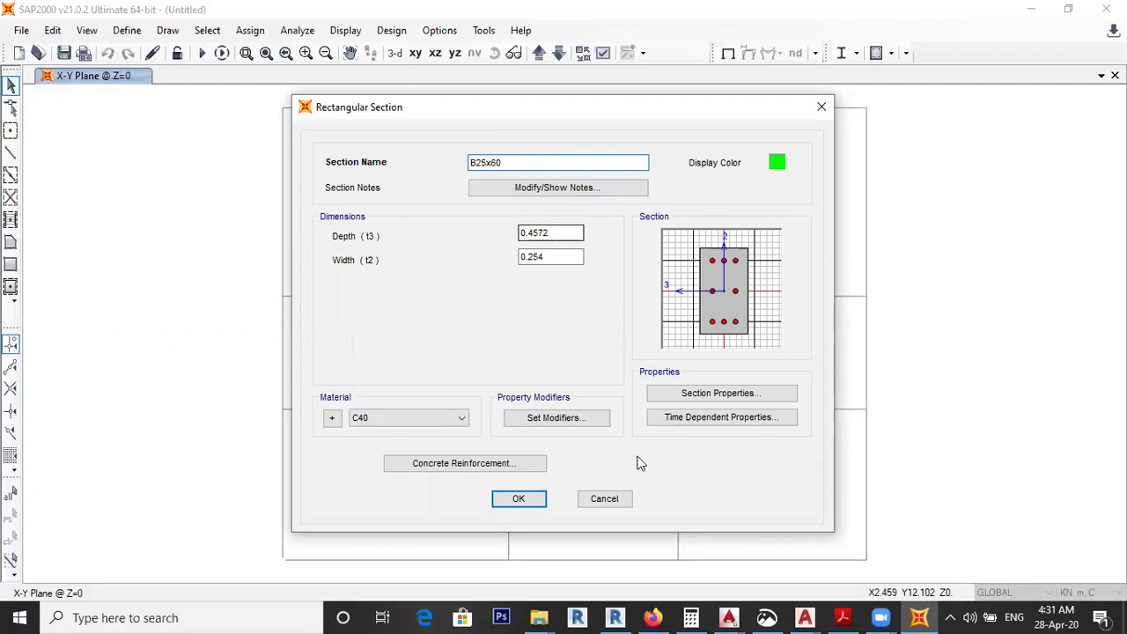
pyautogui.doubleClick(568, 234)
pyautogui.write('0.6')
pyautogui.doubleClick(566, 255)
pyautogui.write('0.25')
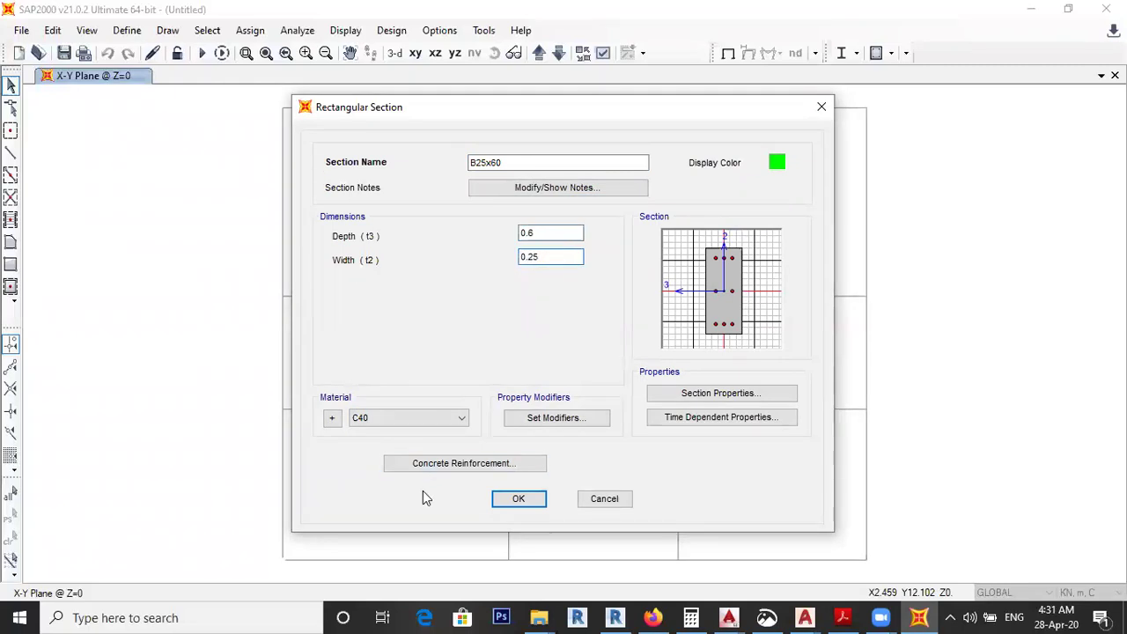
# Step: Set the B25x60 section's reinforcement design type to Beam (M3 Design Only)
pyautogui.click(462, 464)
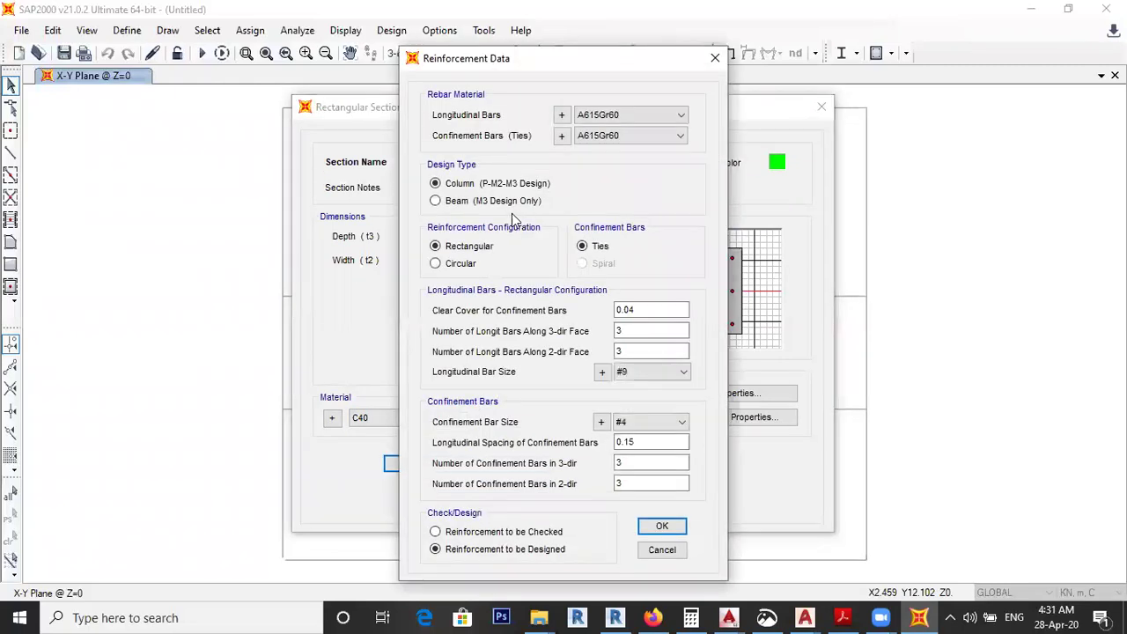
pyautogui.click(464, 202)
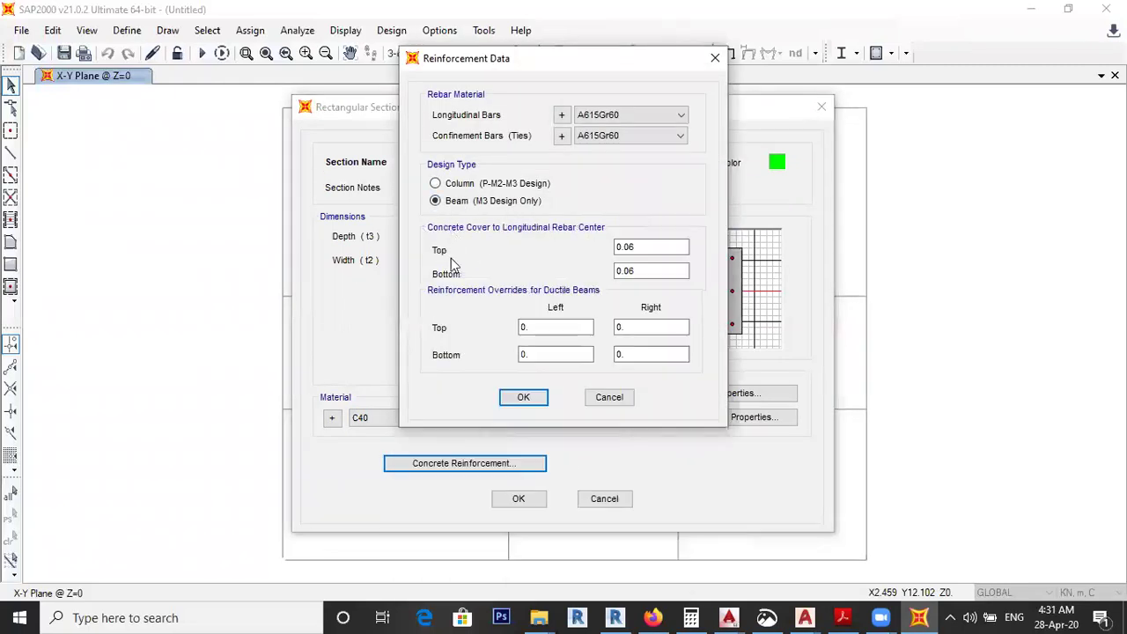
pyautogui.click(523, 399)
# Step: Set B25x60's moment of inertia modifiers about axes 2 and 3 to 0.5 and its torsional constant to 0, then accept the section definitions
pyautogui.click(539, 421)
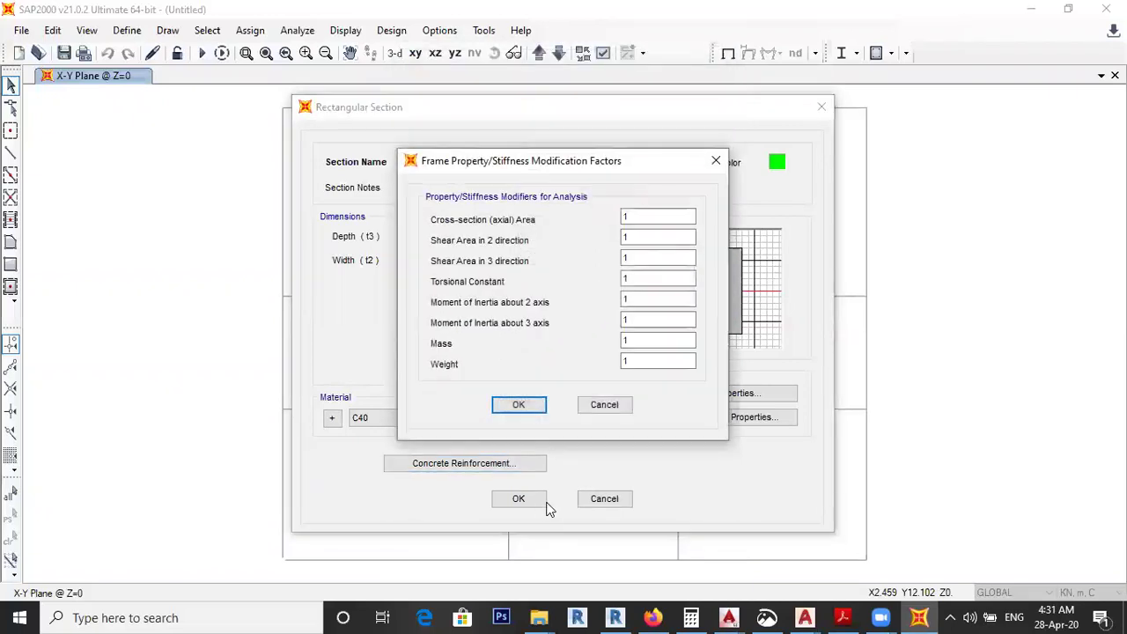
pyautogui.doubleClick(648, 302)
pyautogui.write('0')
pyautogui.doubleClick(648, 320)
pyautogui.write('0.')
pyautogui.doubleClick(652, 280)
pyautogui.write('0')
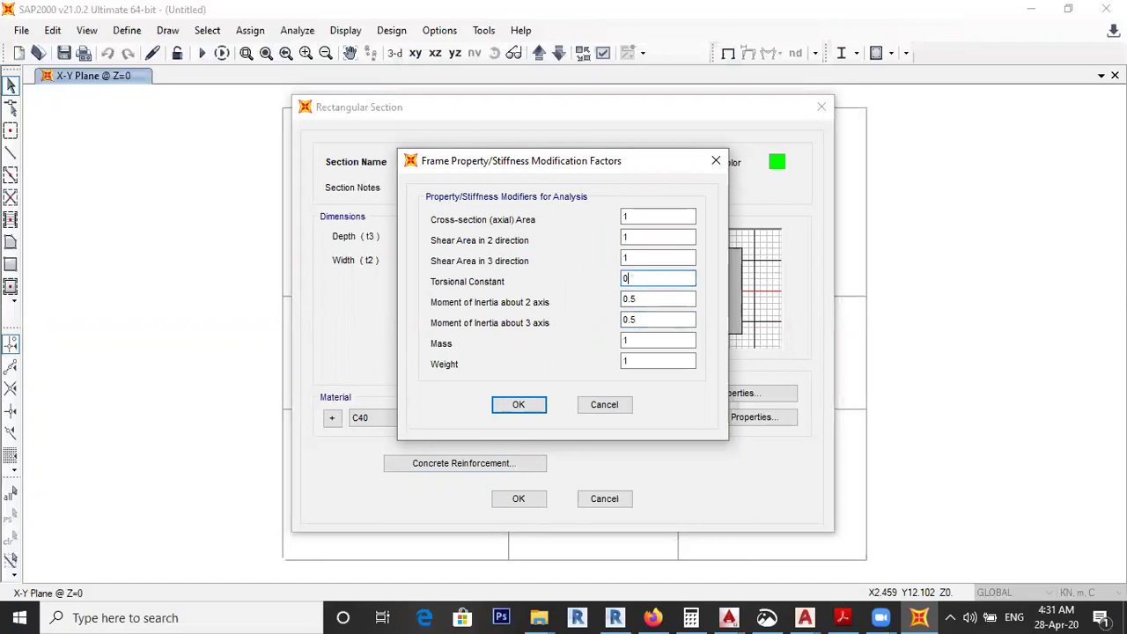
pyautogui.click(521, 405)
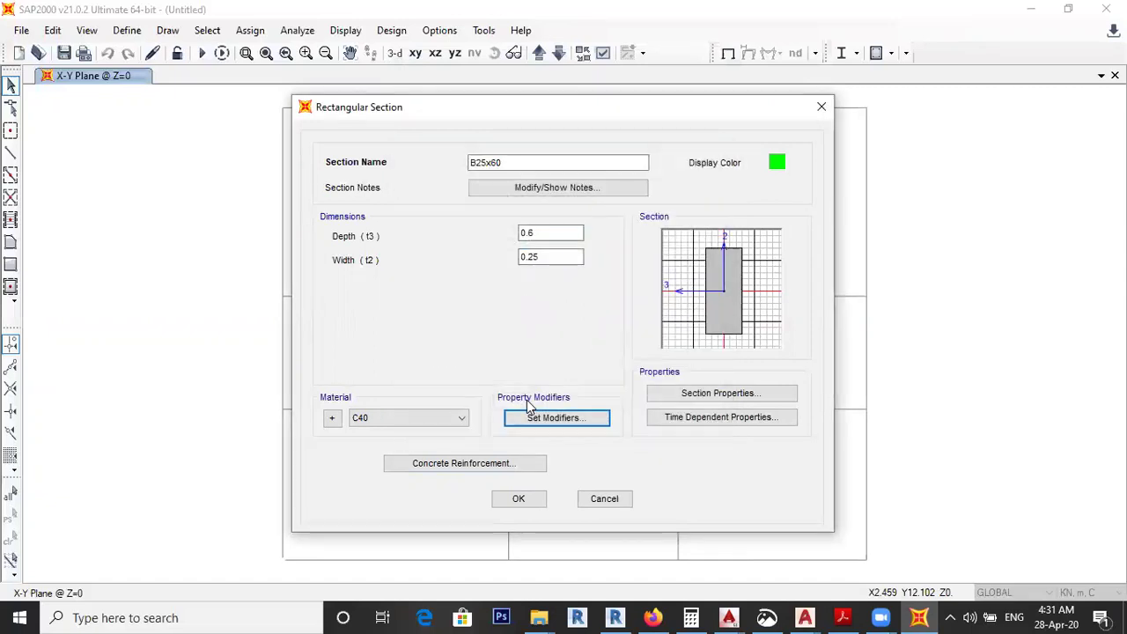
pyautogui.click(517, 500)
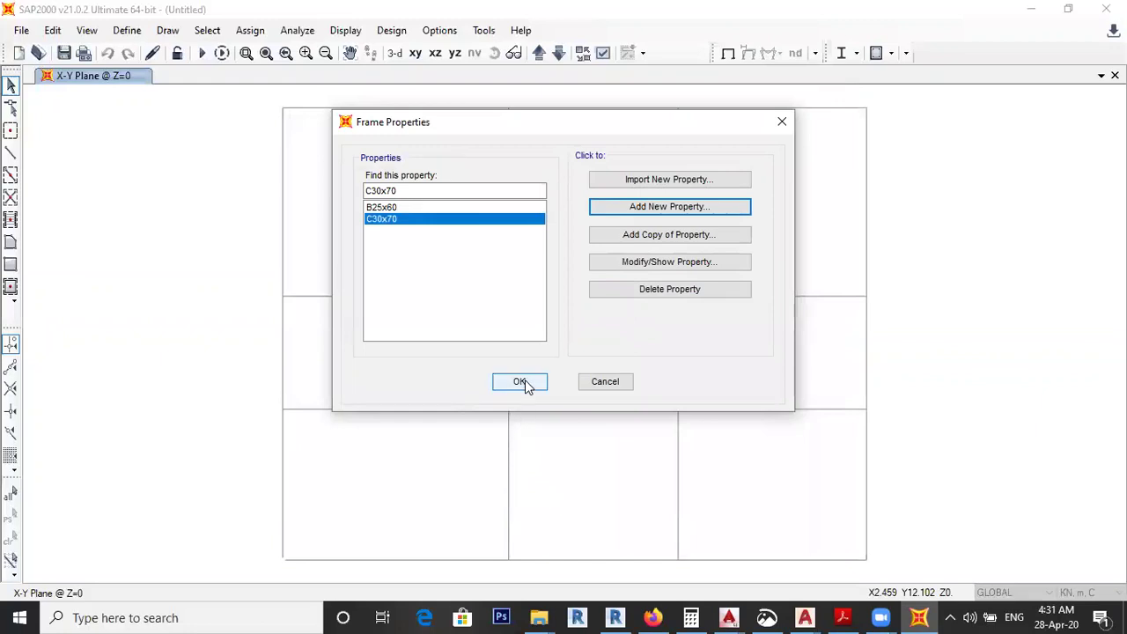
pyautogui.click(521, 382)
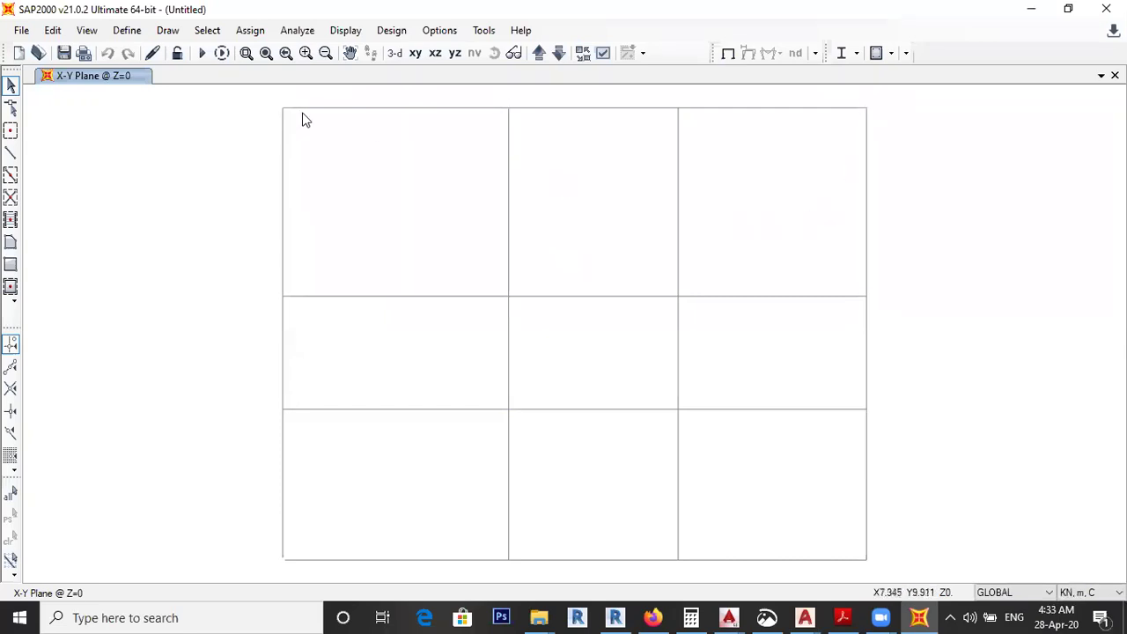
# Step: Modify the C30x70 column section, setting its torsional constant modifier to 0, and accept the frame section definitions
pyautogui.click(127, 30)
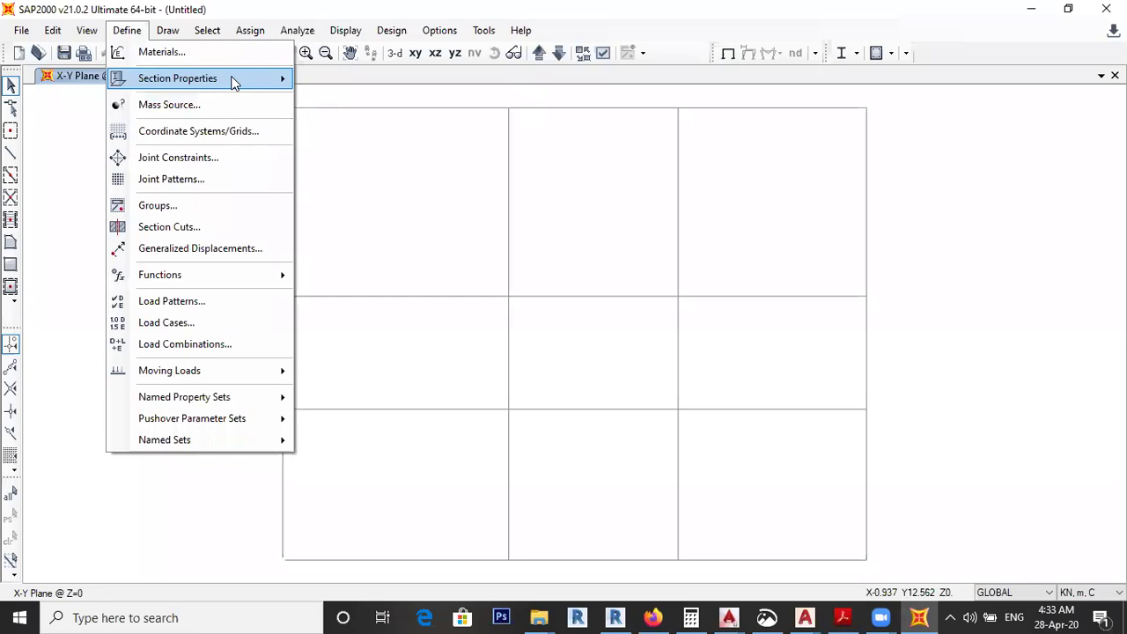
pyautogui.moveTo(241, 77)
pyautogui.click(334, 78)
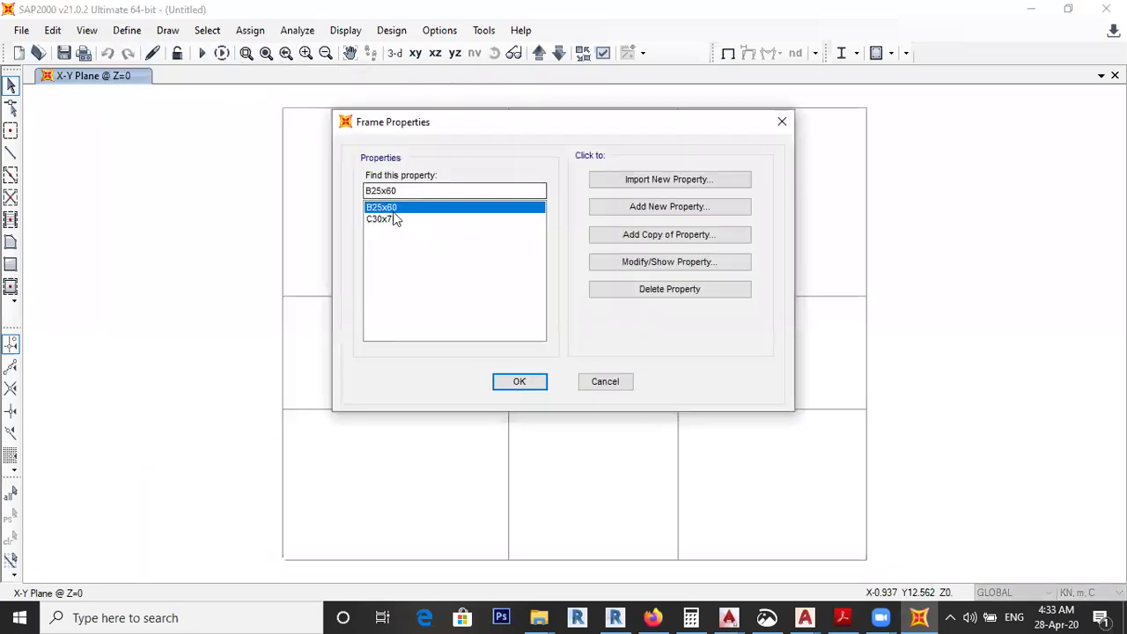
pyautogui.click(380, 219)
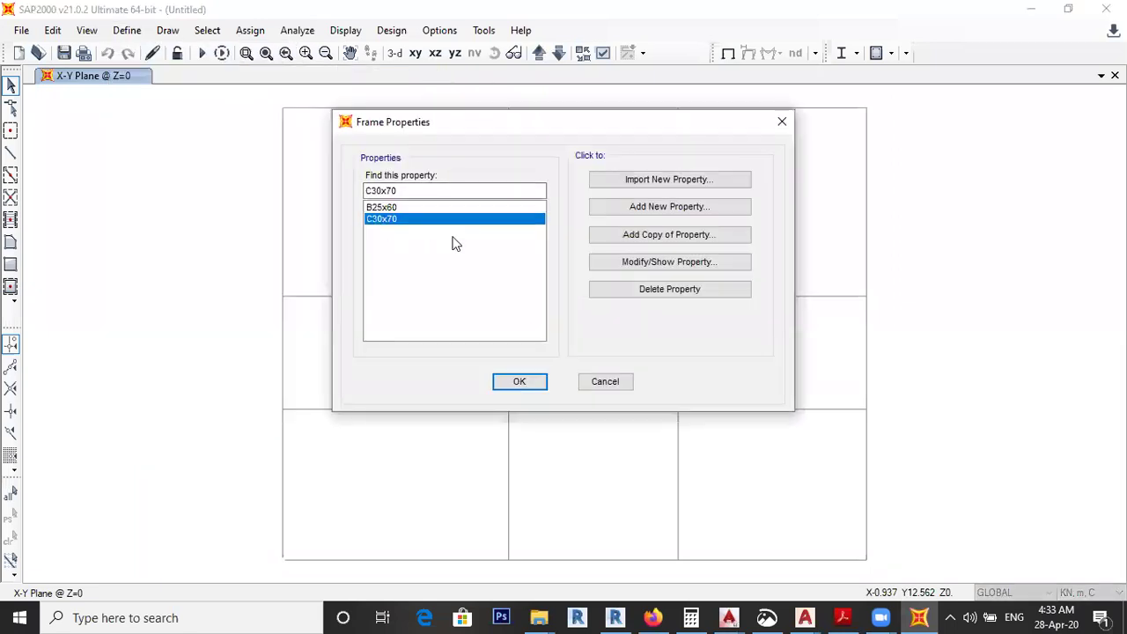
pyautogui.click(649, 263)
pyautogui.click(553, 418)
pyautogui.click(626, 298)
pyautogui.doubleClick(635, 277)
pyautogui.write('0')
pyautogui.click(524, 404)
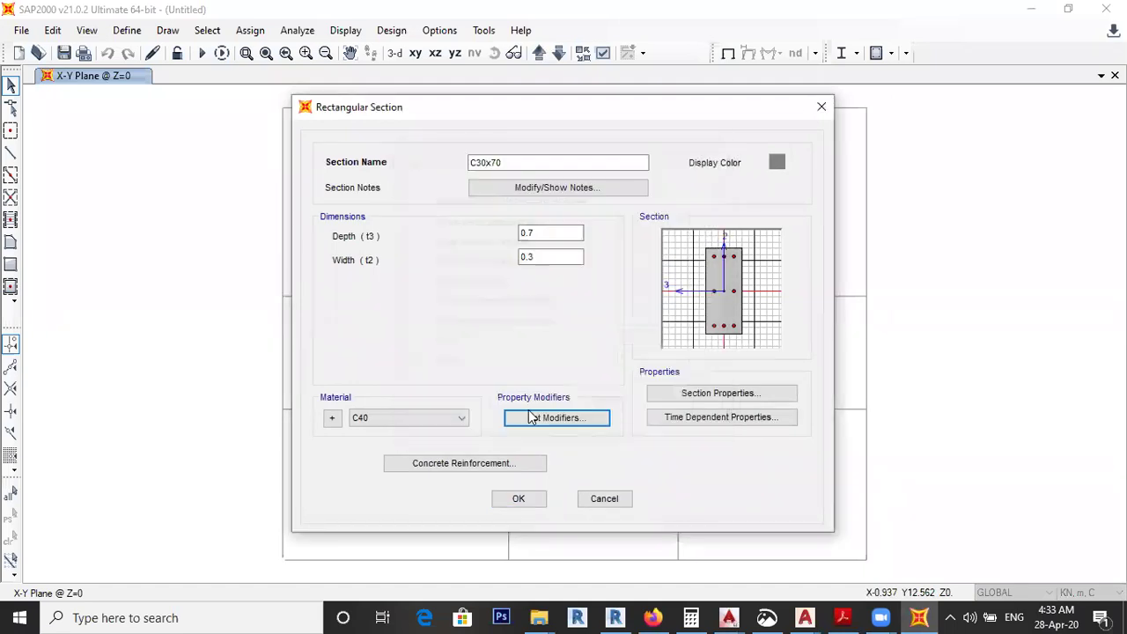
pyautogui.click(519, 499)
pyautogui.click(523, 392)
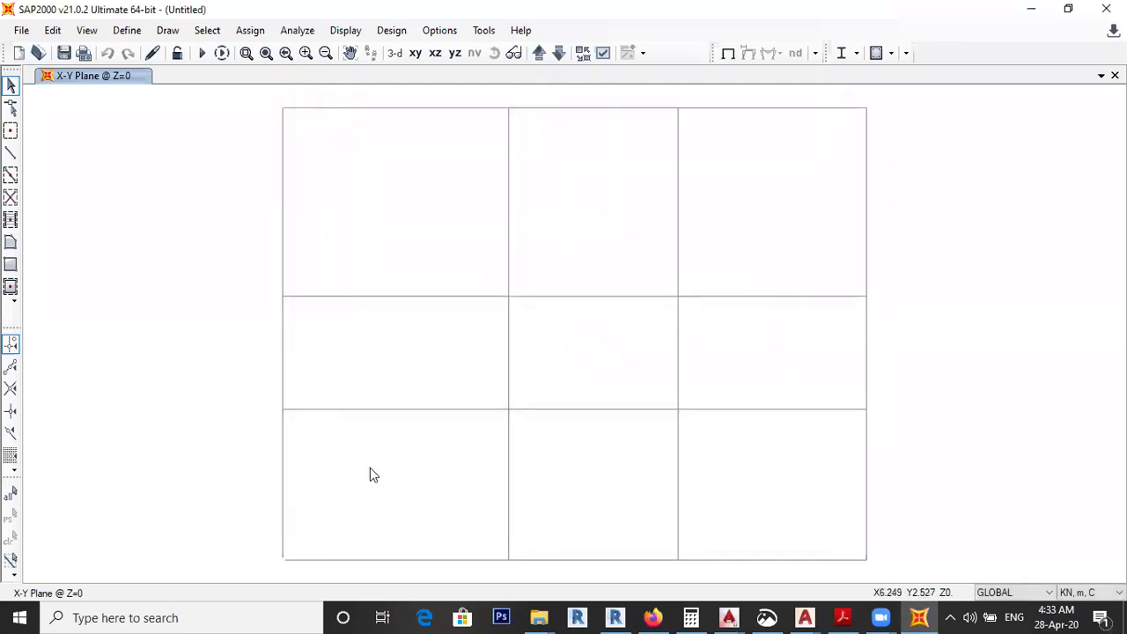
# Step: Start a new shell area section and open its section name for editing
pyautogui.click(127, 30)
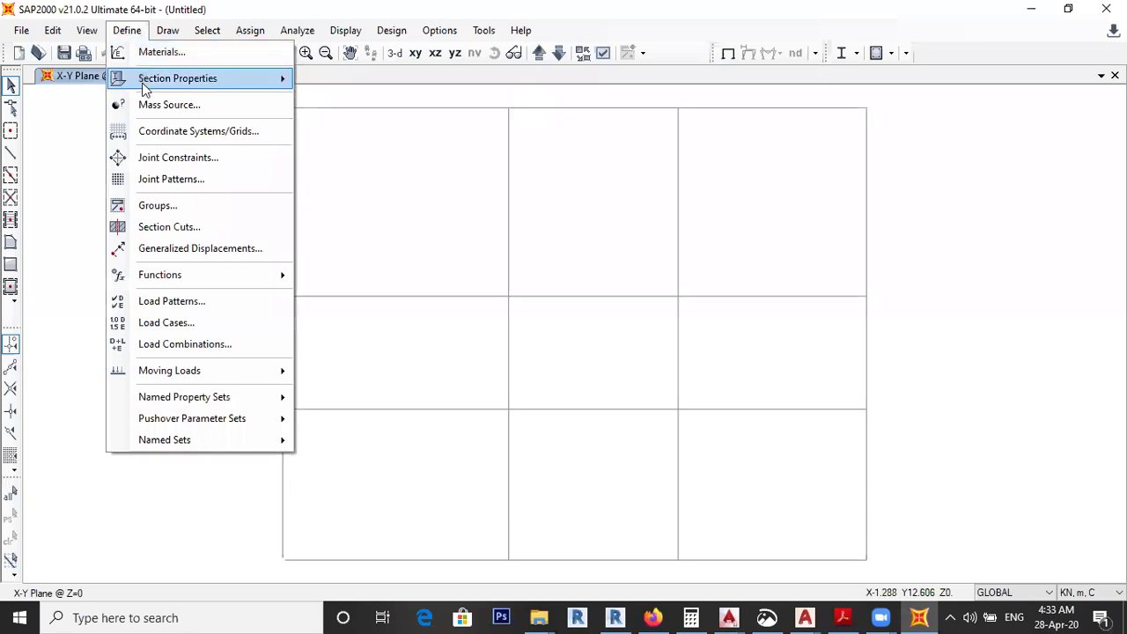
pyautogui.moveTo(150, 84)
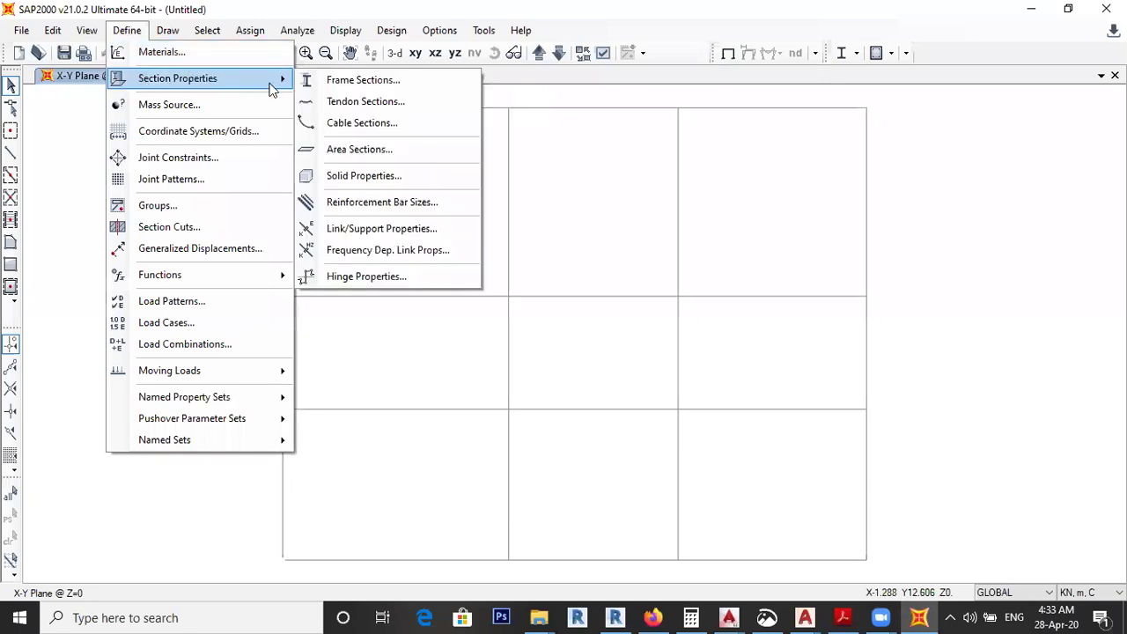
pyautogui.click(357, 150)
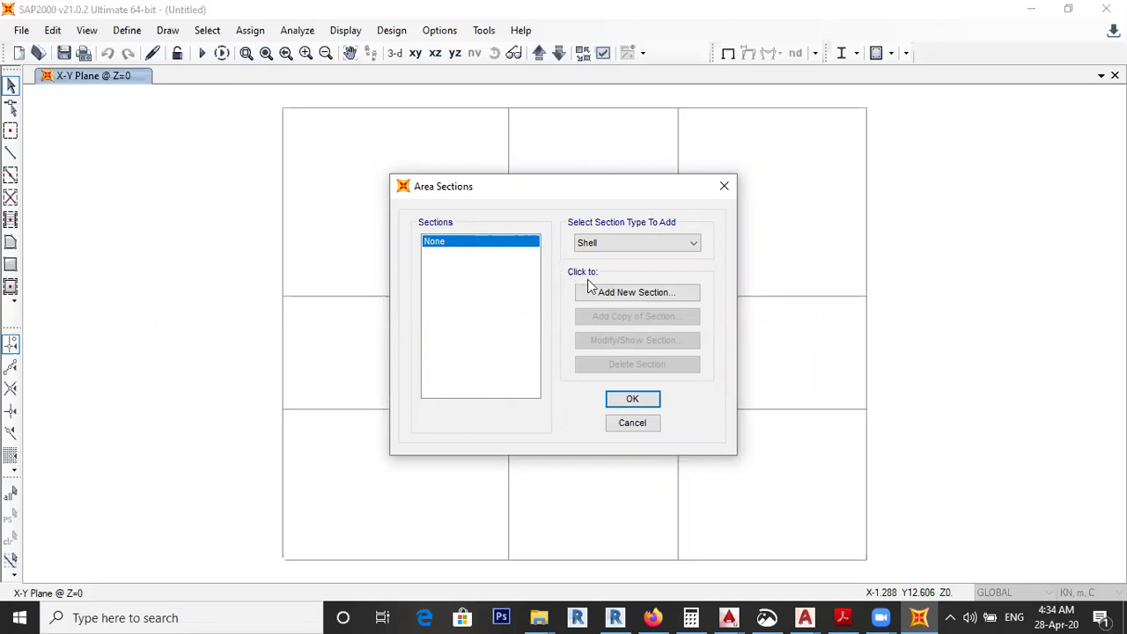
pyautogui.click(647, 299)
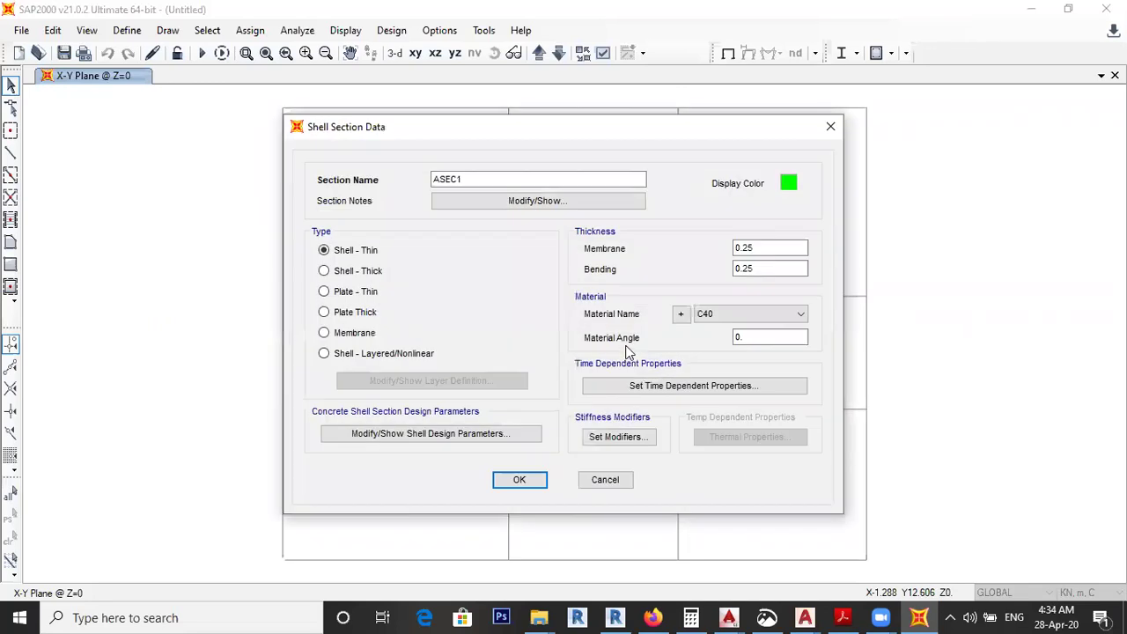
pyautogui.click(491, 182)
pyautogui.doubleClick(491, 182)
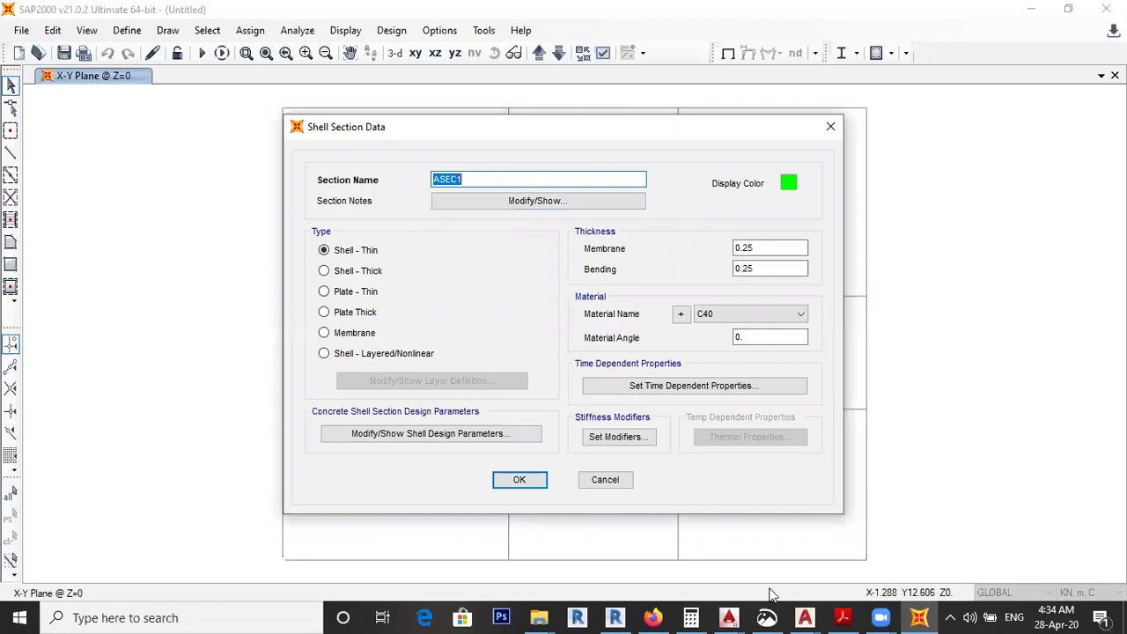
# Step: Consult the slab labels in the AutoCAD plan, and in SAP2000 name the shell section S20 with membrane and bending thicknesses of 0.2 m
pyautogui.moveTo(805, 617)
pyautogui.click(893, 545)
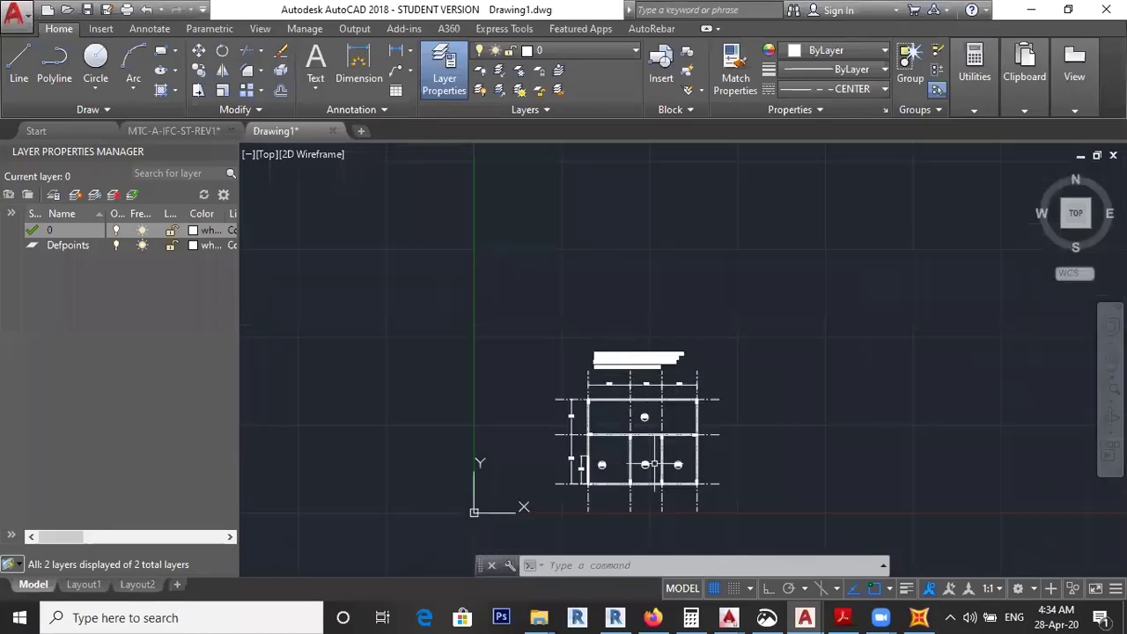
pyautogui.scroll(5, 653, 464)
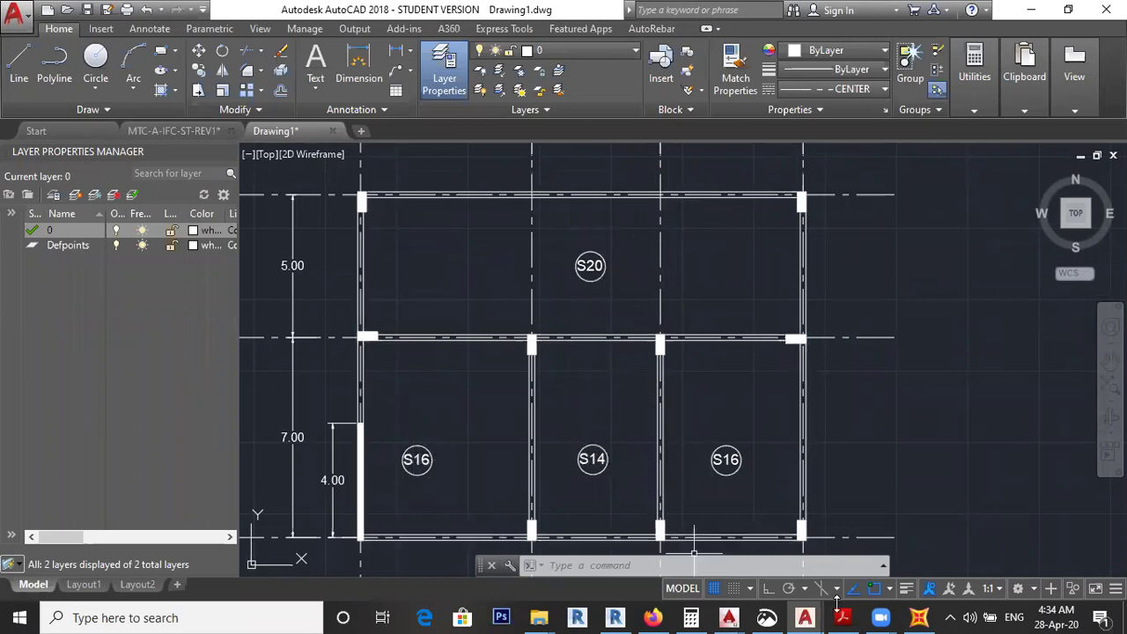
pyautogui.click(918, 617)
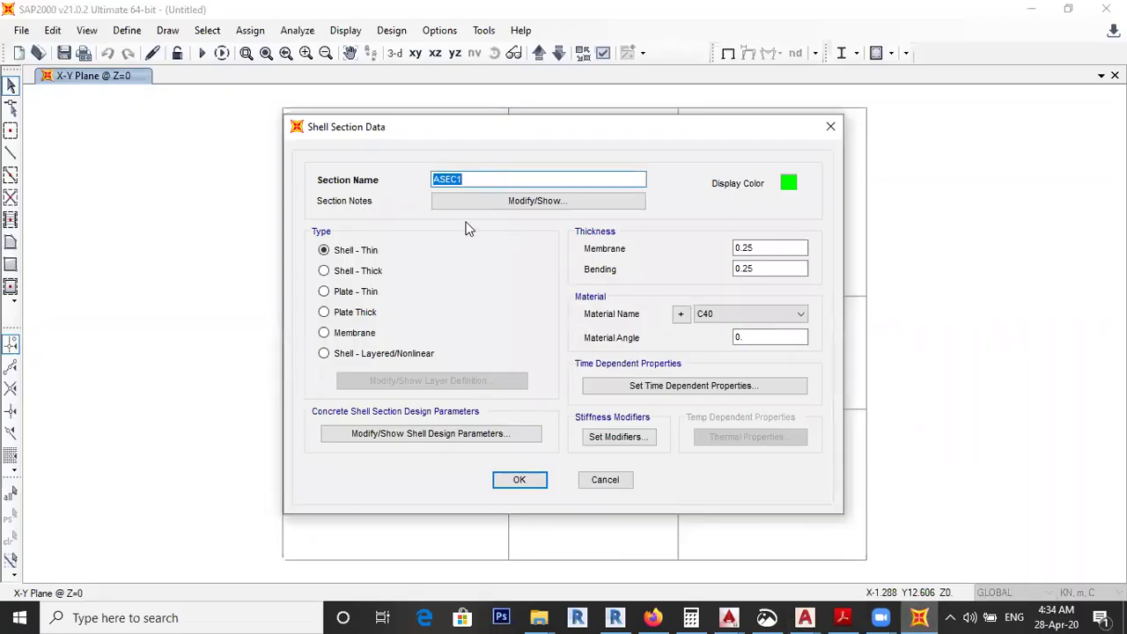
pyautogui.write('s')
pyautogui.click(760, 250)
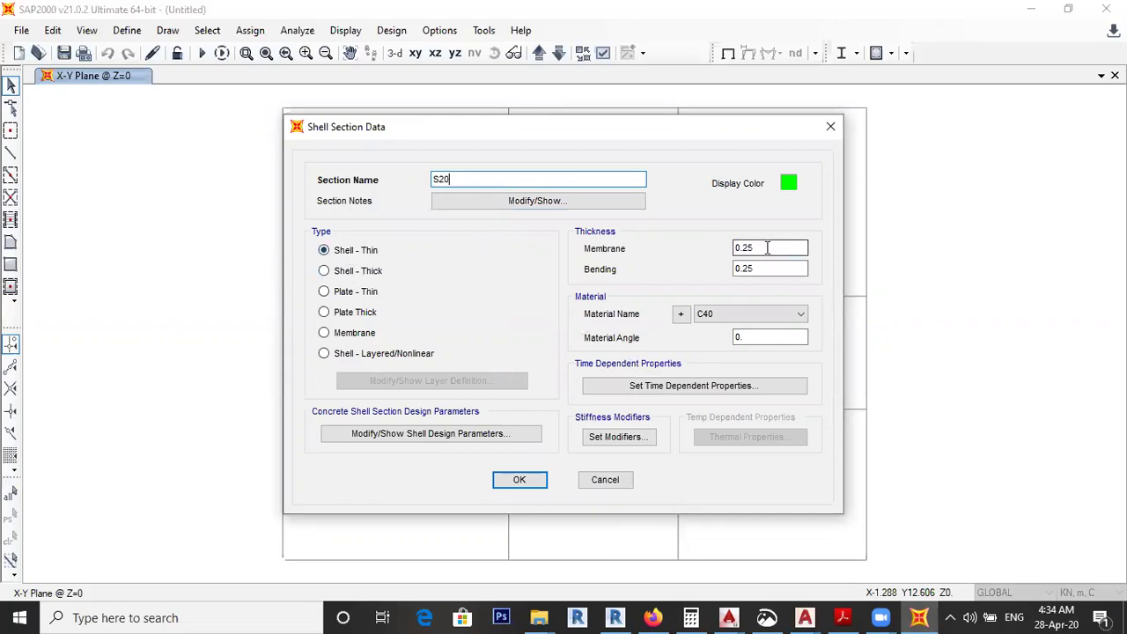
pyautogui.write('0.2')
pyautogui.click(766, 266)
pyautogui.write('0.')
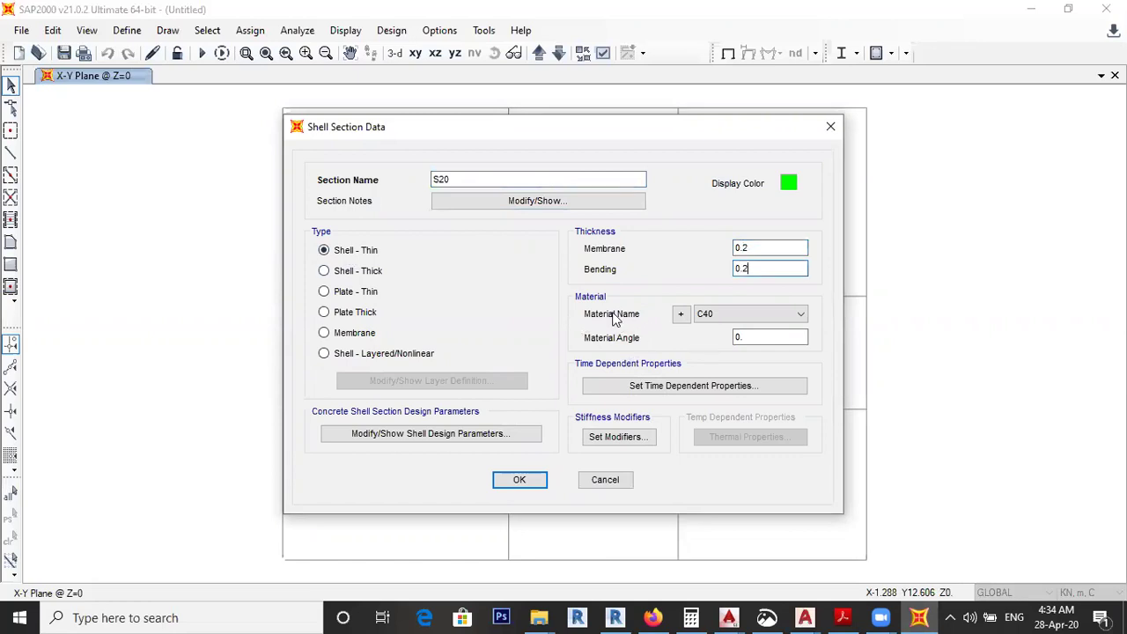
# Step: Set S20's bending m11 and m22 modifiers to 0.35 and its m12 modifier to 0, and accept the section
pyautogui.click(618, 437)
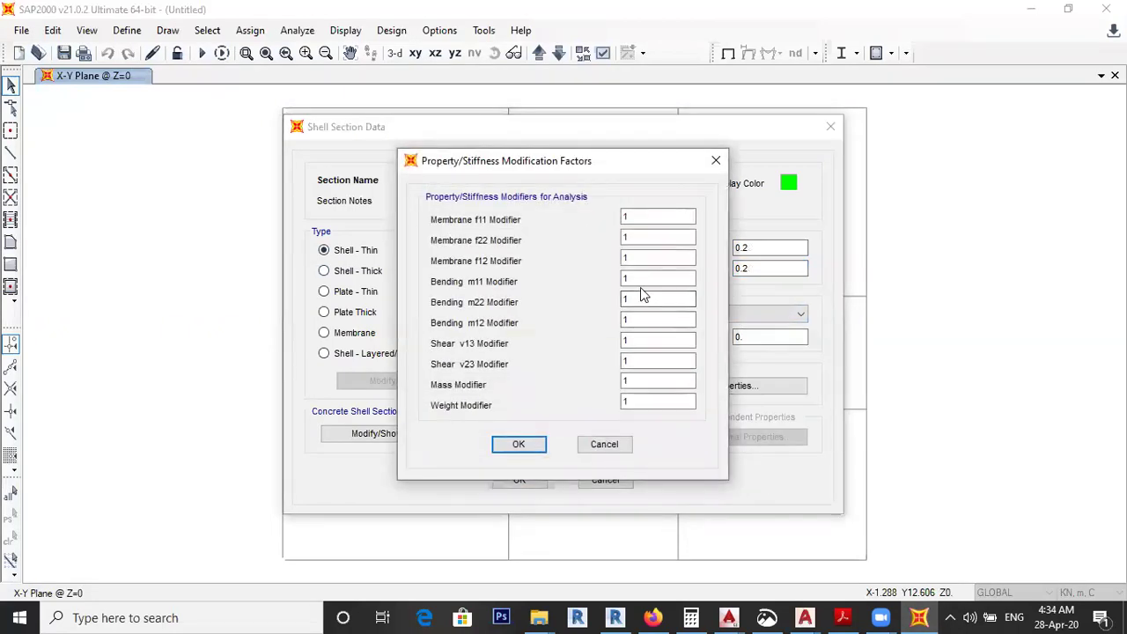
pyautogui.doubleClick(648, 279)
pyautogui.write('0.35')
pyautogui.click(649, 301)
pyautogui.write('0.35')
pyautogui.doubleClick(650, 319)
pyautogui.write('0')
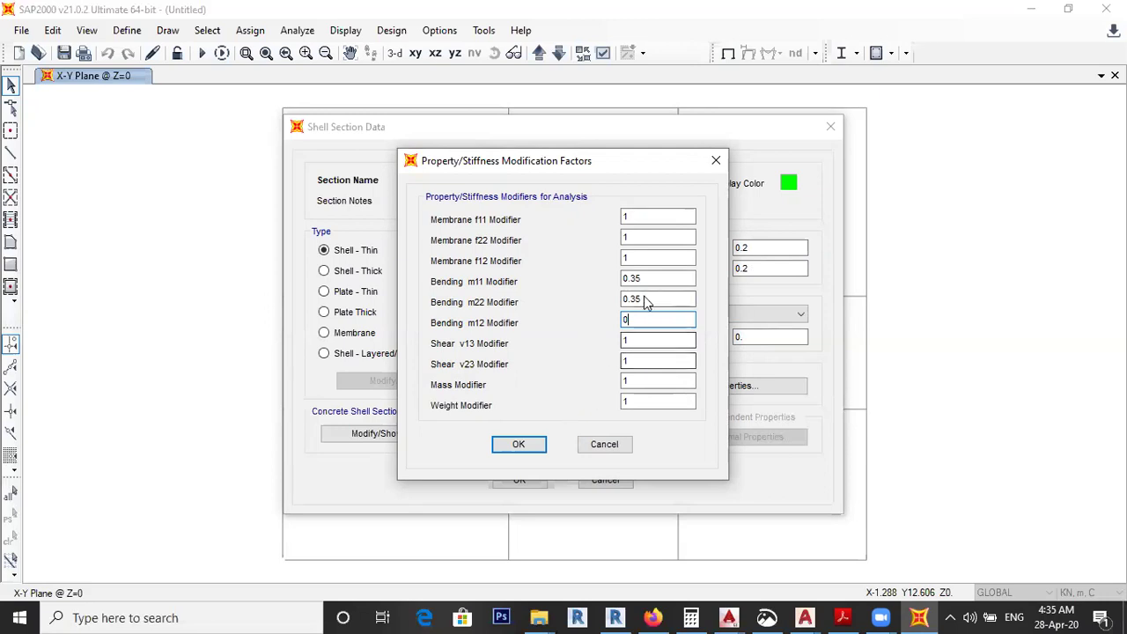
pyautogui.click(519, 444)
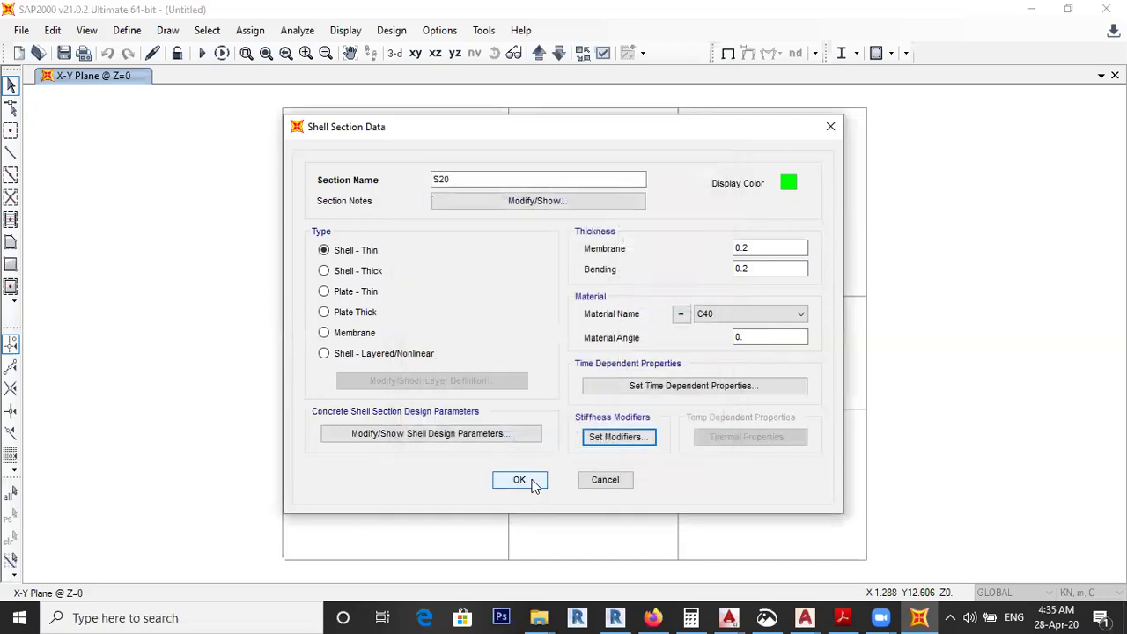
pyautogui.click(520, 480)
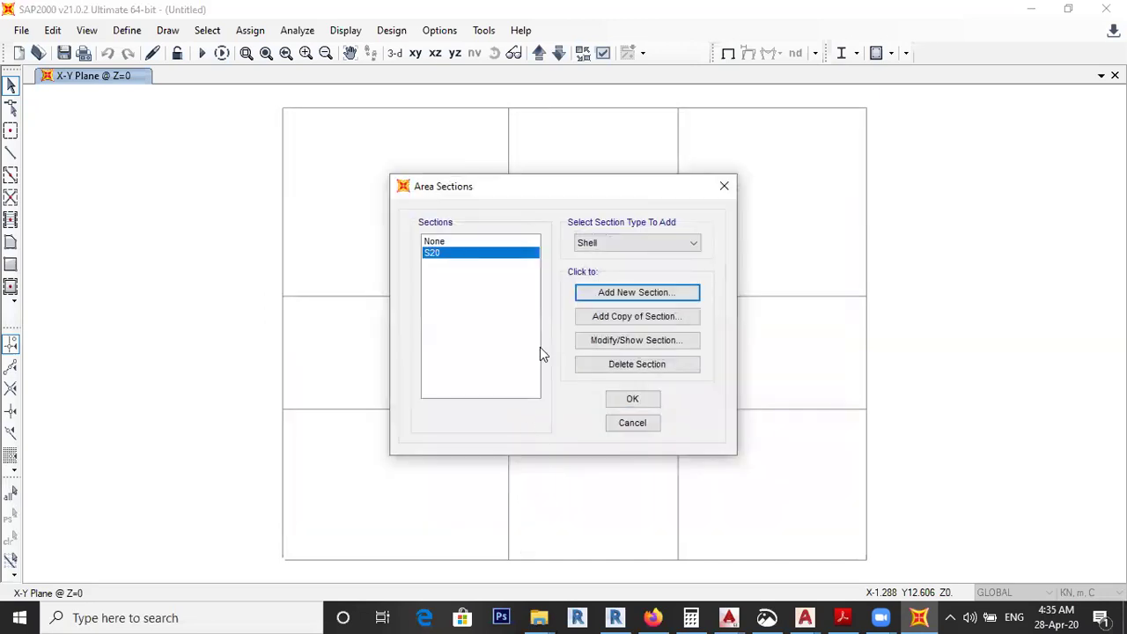
# Step: Create shell section S16 as a copy of S20 with membrane and bending thicknesses of 0.16 m, checking its stiffness modifiers
pyautogui.click(638, 317)
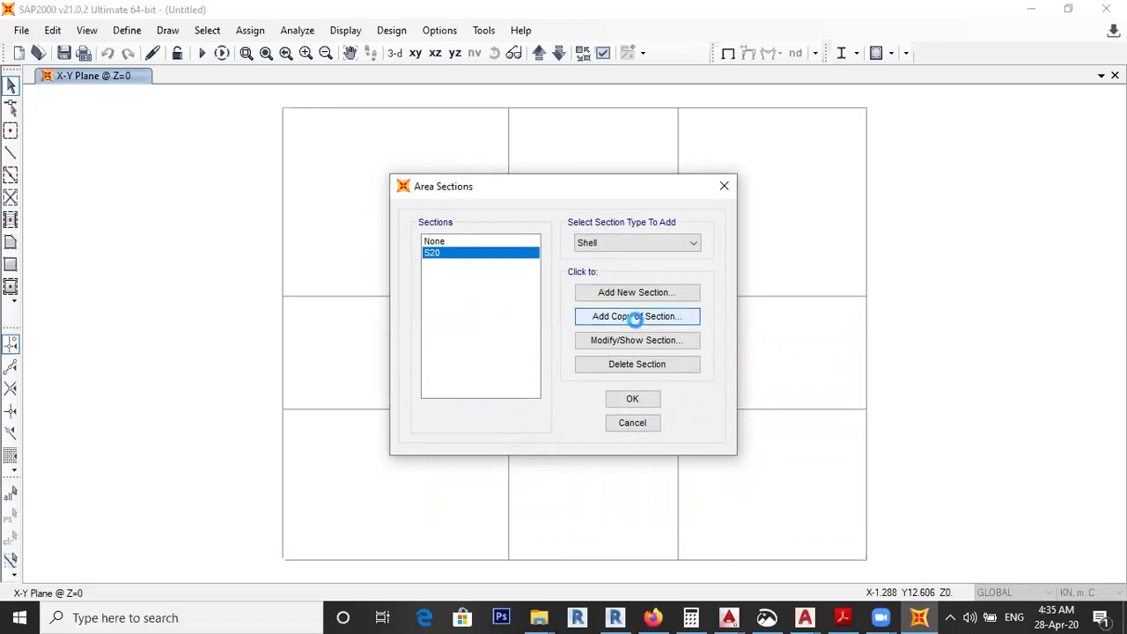
pyautogui.doubleClick(485, 179)
pyautogui.write('S')
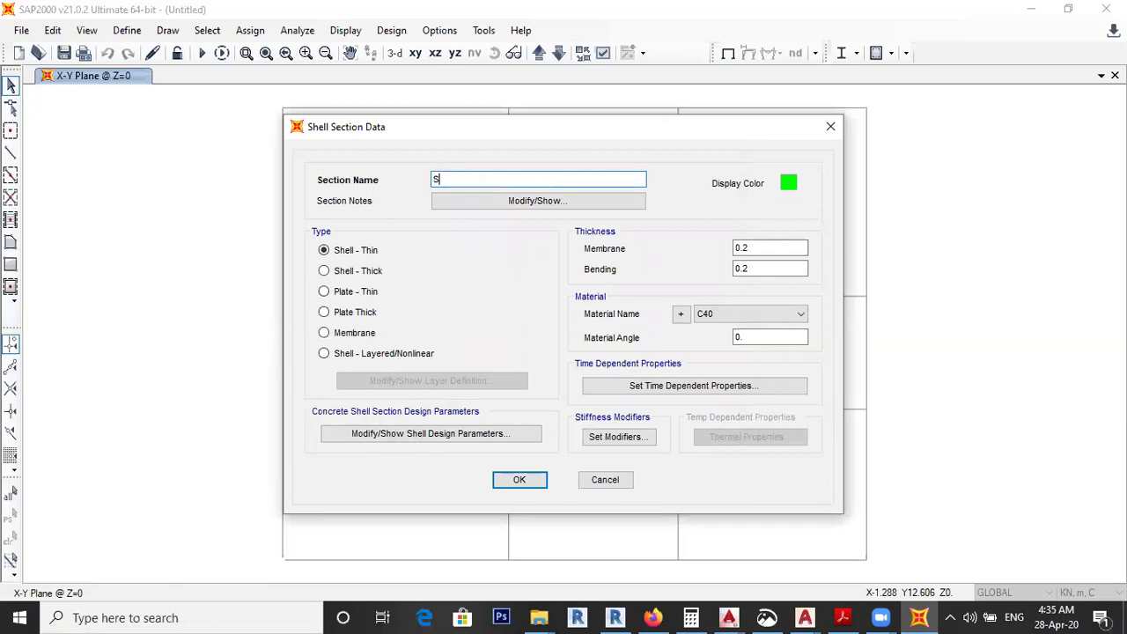
pyautogui.write('16')
pyautogui.doubleClick(798, 248)
pyautogui.write('0')
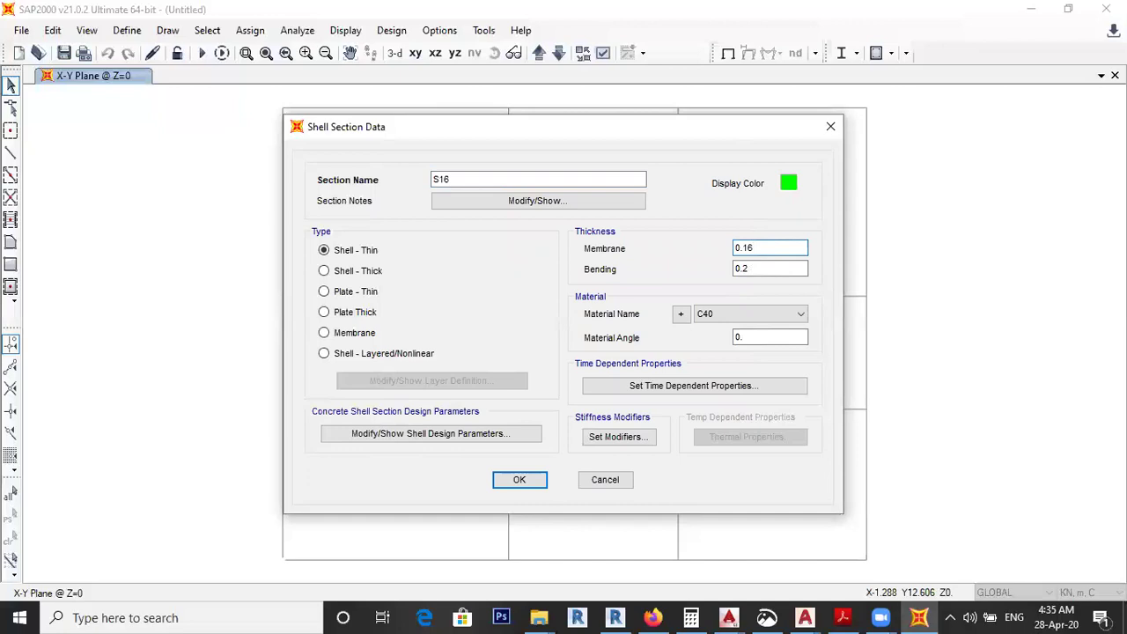
pyautogui.doubleClick(798, 268)
pyautogui.write('0.')
pyautogui.click(645, 437)
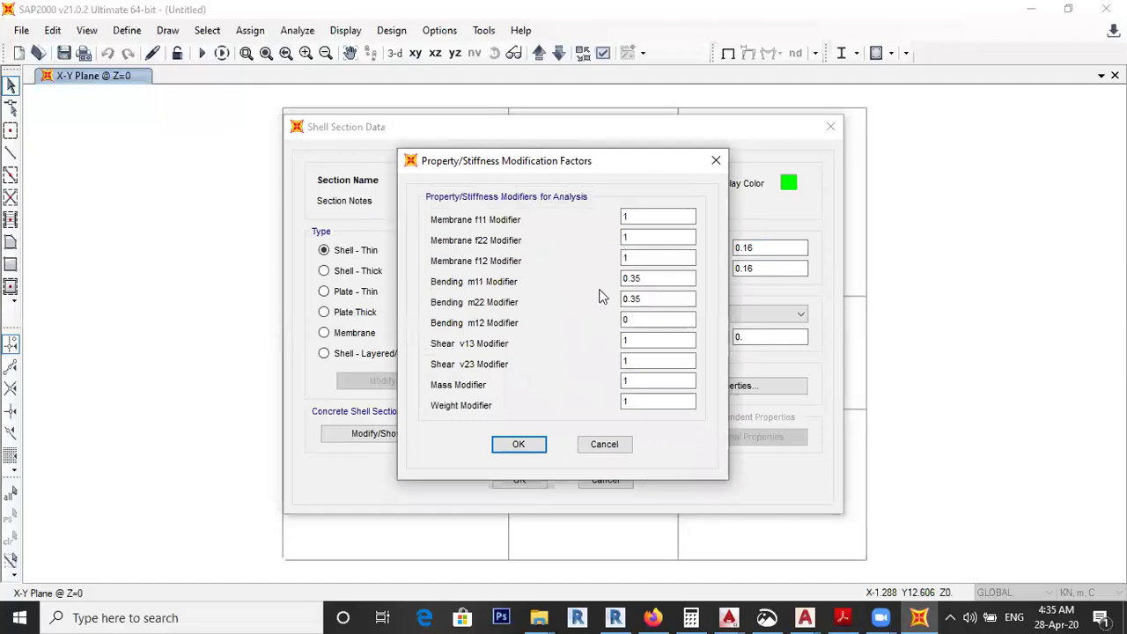
pyautogui.click(518, 445)
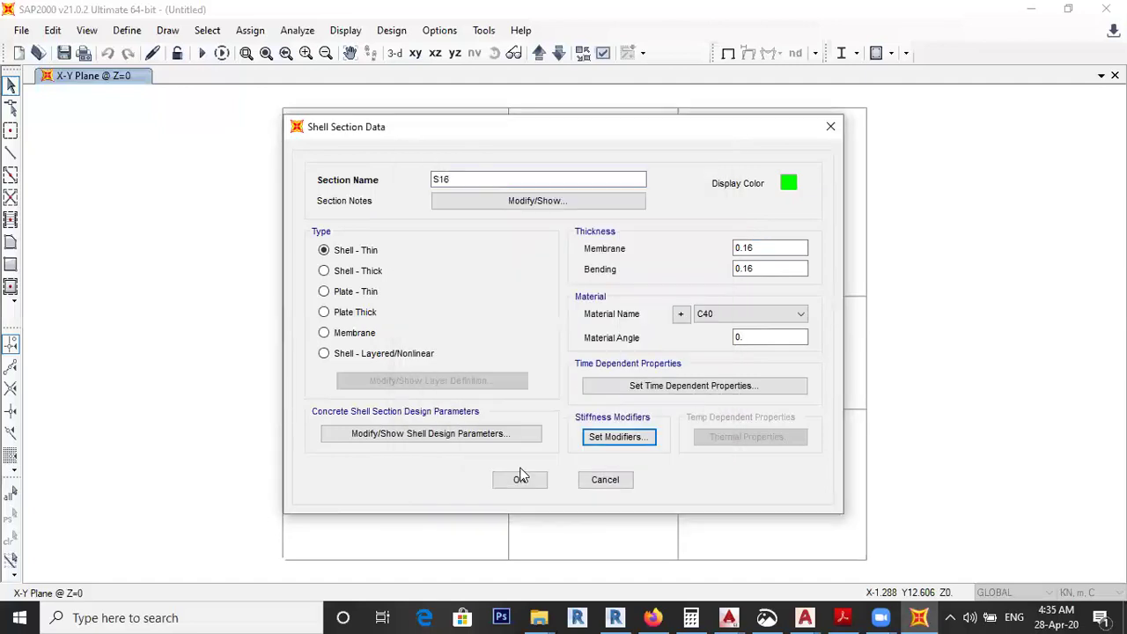
pyautogui.click(533, 481)
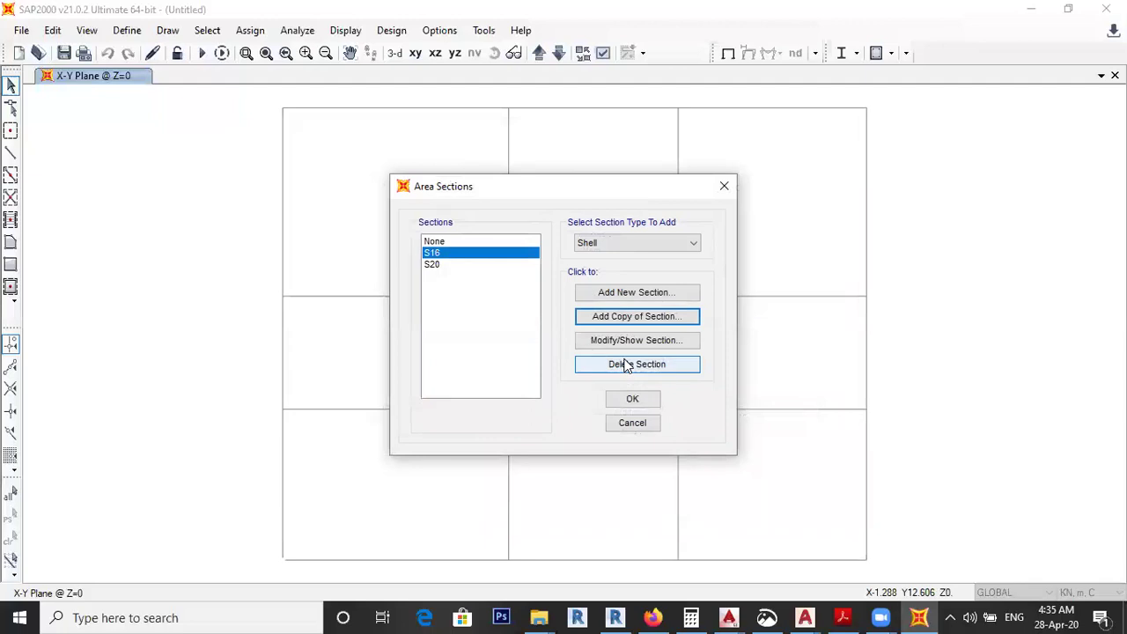
# Step: Create shell section S14 as a copy of S16 with membrane and bending thicknesses of 0.14 m, checking its stiffness modifiers
pyautogui.click(638, 319)
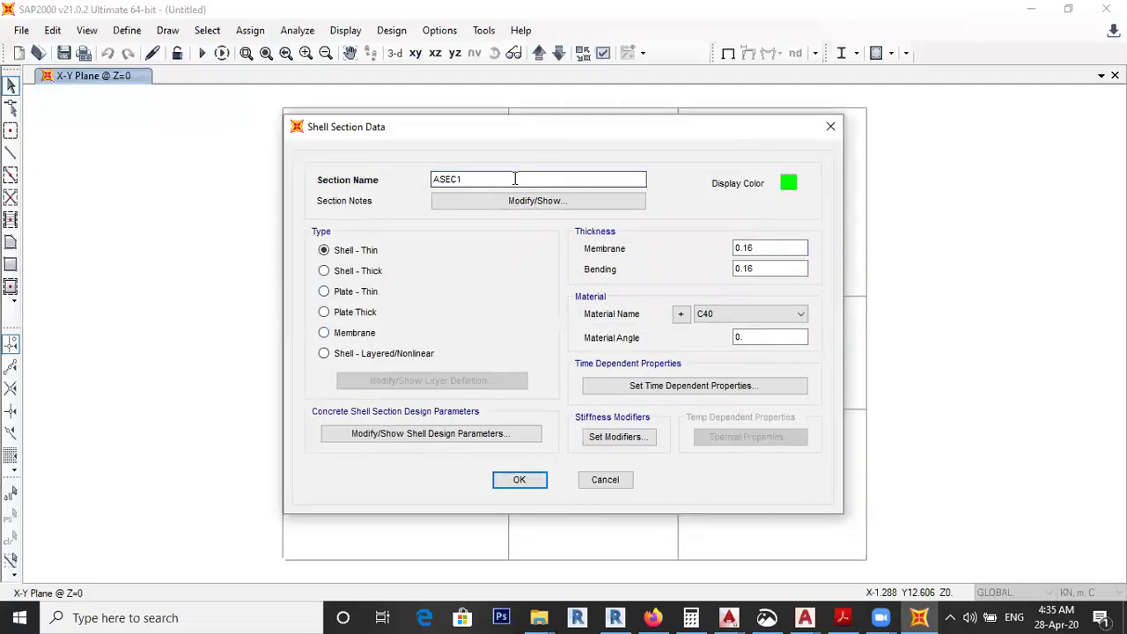
pyautogui.doubleClick(508, 179)
pyautogui.write('S14')
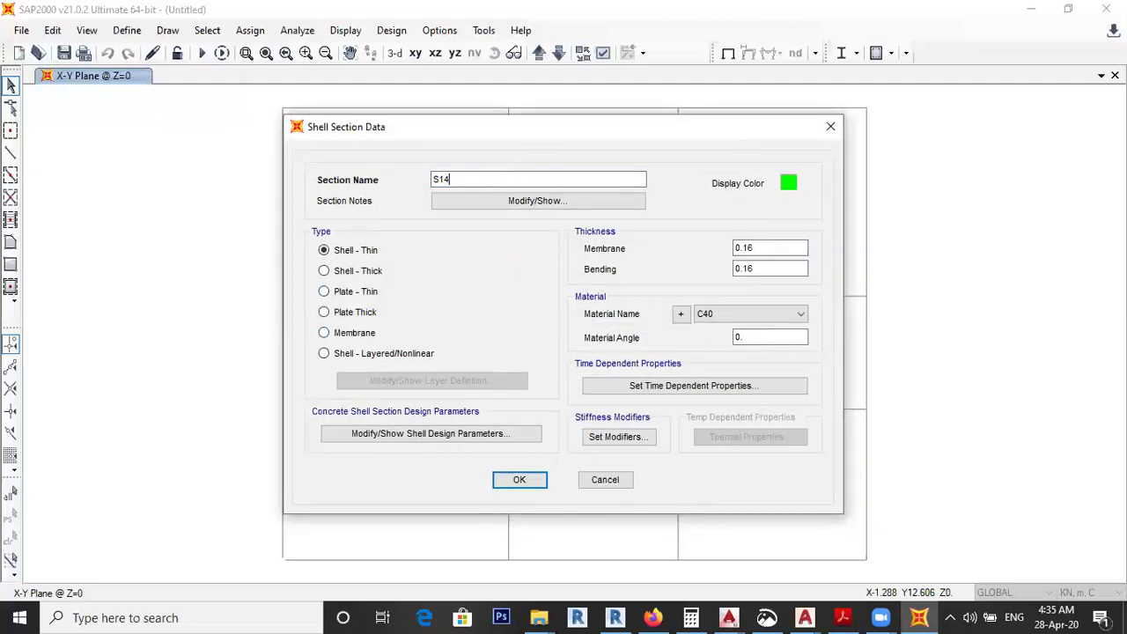
pyautogui.doubleClick(772, 248)
pyautogui.write('0.')
pyautogui.doubleClick(776, 269)
pyautogui.write('0.14')
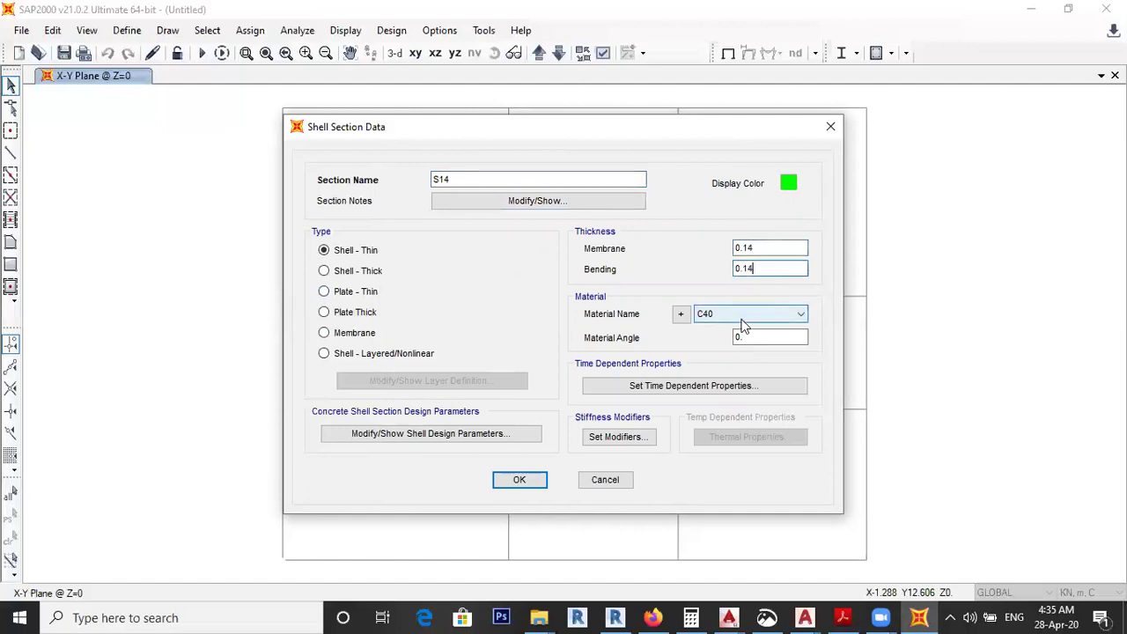
pyautogui.click(636, 440)
pyautogui.click(519, 443)
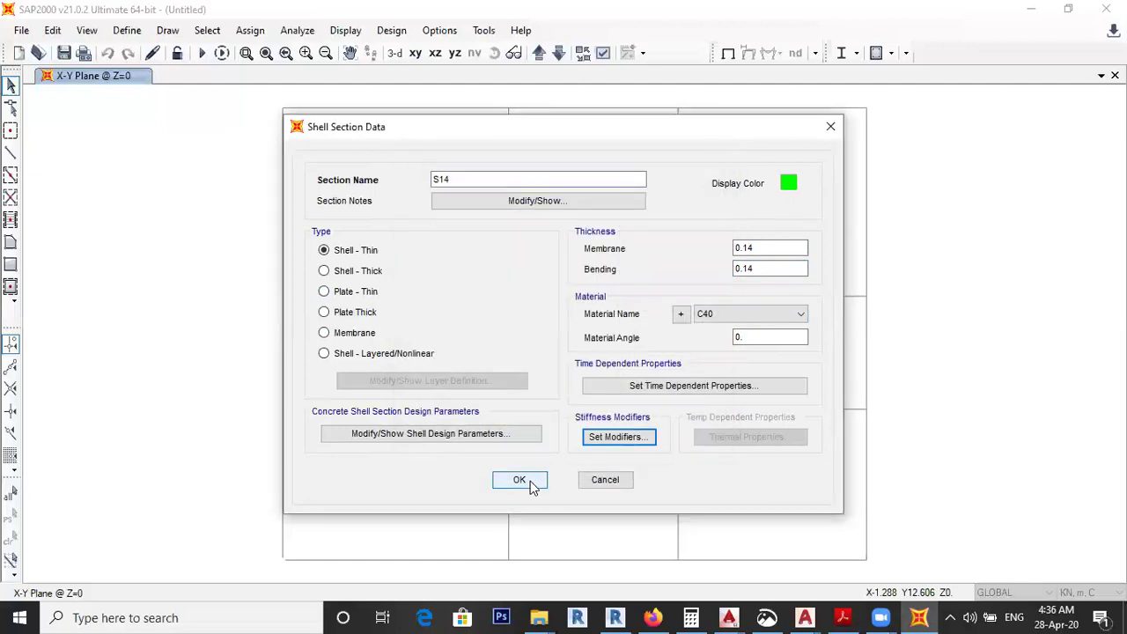
pyautogui.click(525, 480)
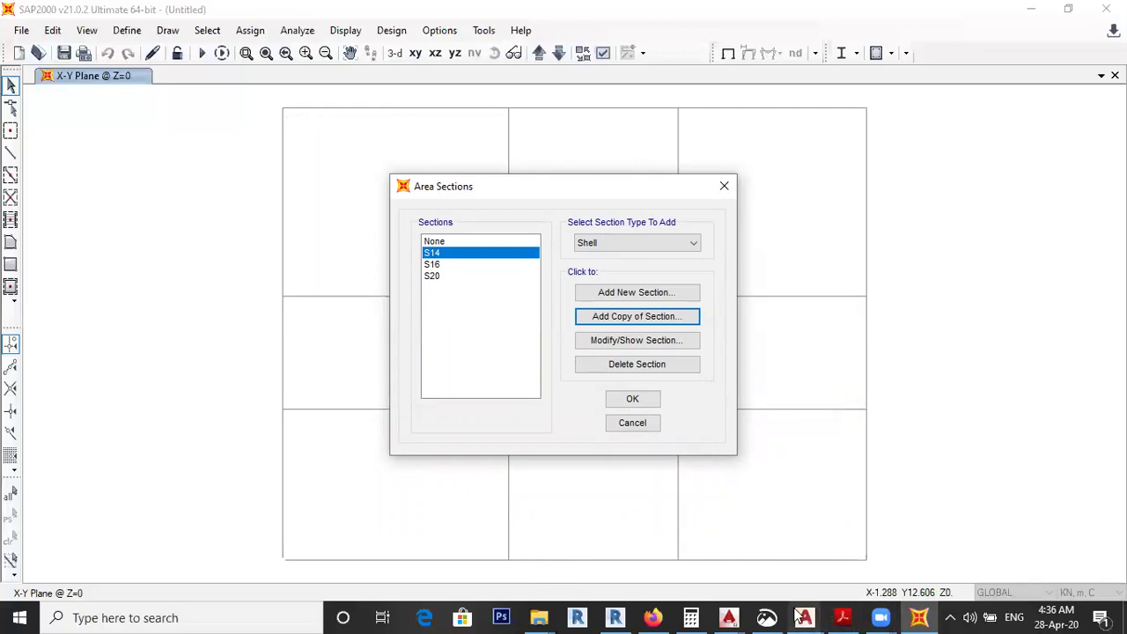
# Step: Examine the wall beside the S16 slab and the notes on sections, concrete and loads in the AutoCAD plan
pyautogui.moveTo(803, 617)
pyautogui.click(889, 542)
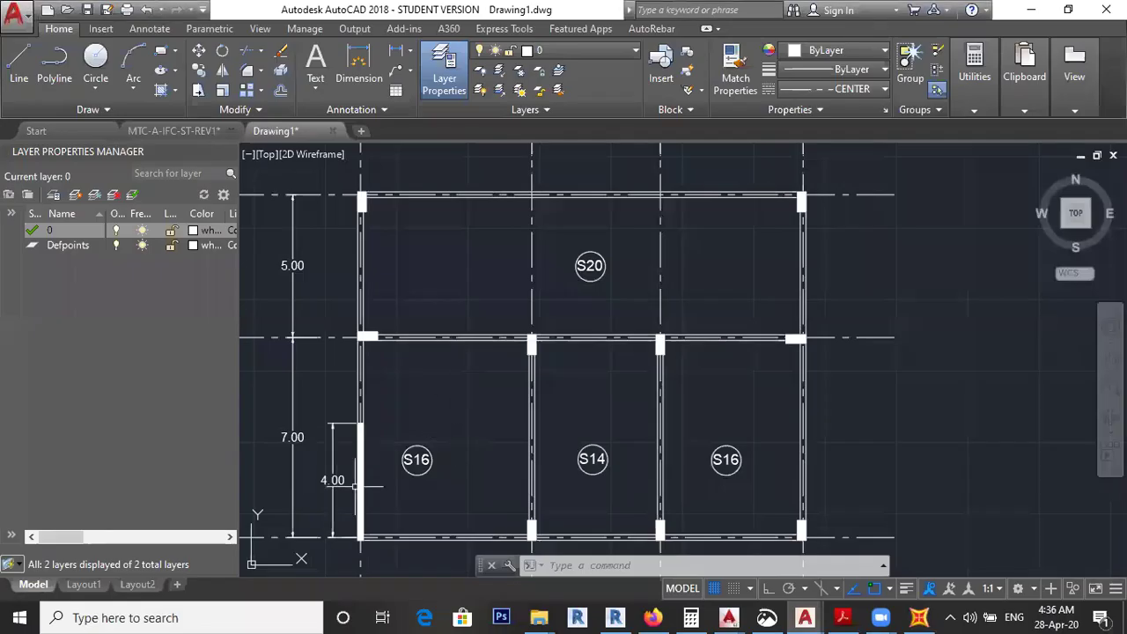
pyautogui.scroll(5, 364, 484)
pyautogui.scroll(-3, 364, 484)
pyautogui.scroll(5, 423, 299)
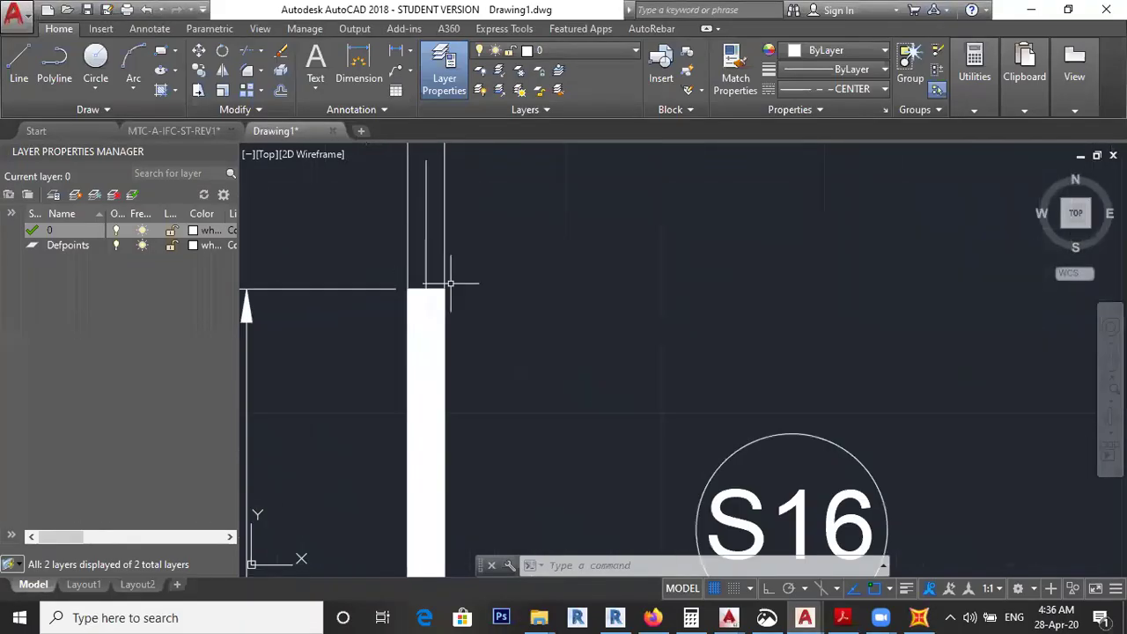
pyautogui.scroll(-5, 452, 282)
pyautogui.scroll(3, 521, 282)
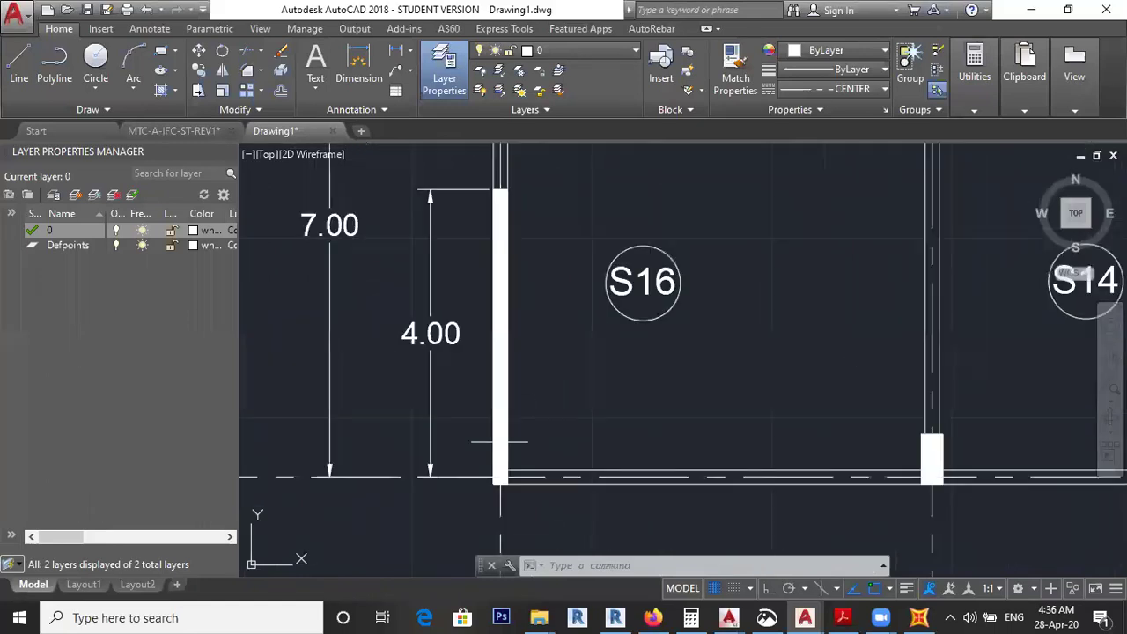
pyautogui.scroll(-5, 499, 442)
pyautogui.scroll(5, 554, 211)
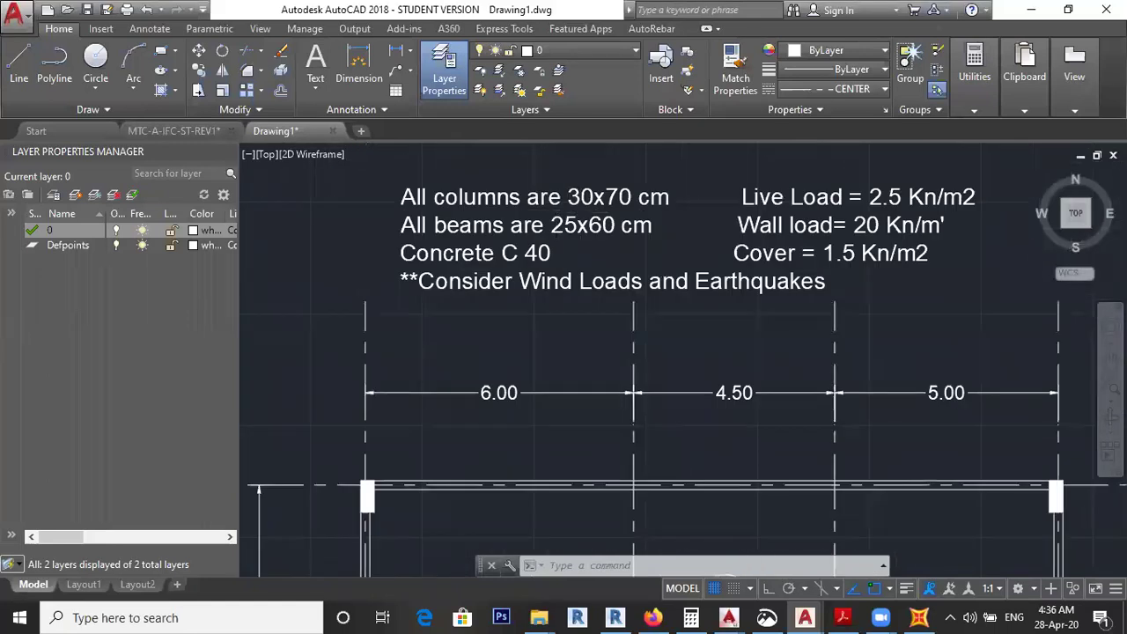
pyautogui.scroll(-5, 554, 220)
pyautogui.scroll(7, 533, 352)
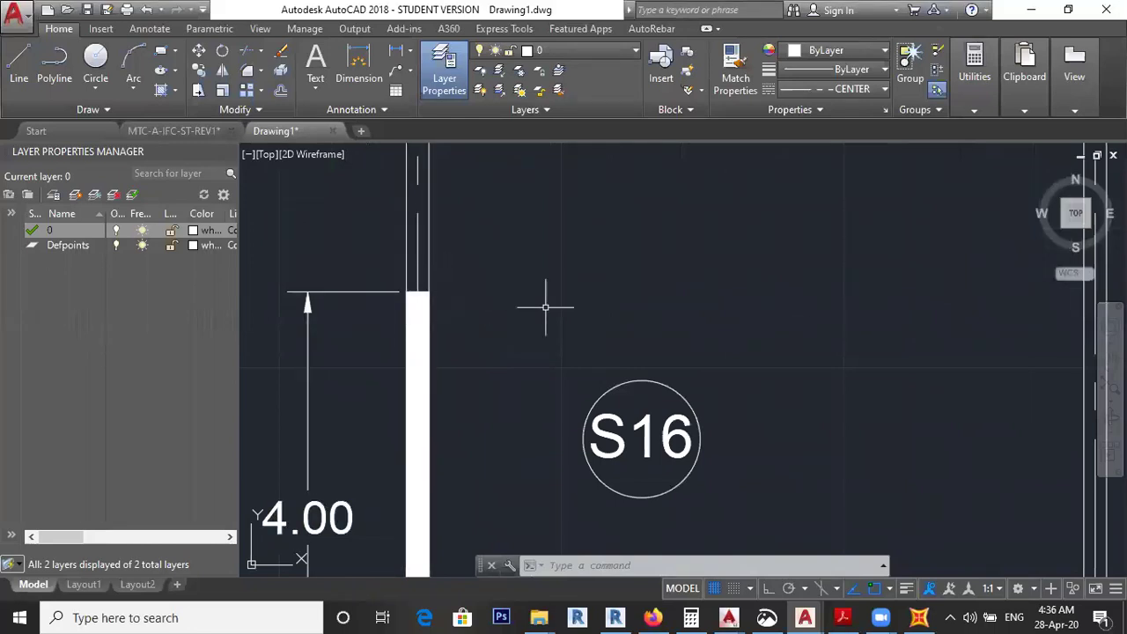
pyautogui.scroll(-5, 545, 307)
pyautogui.scroll(6, 589, 257)
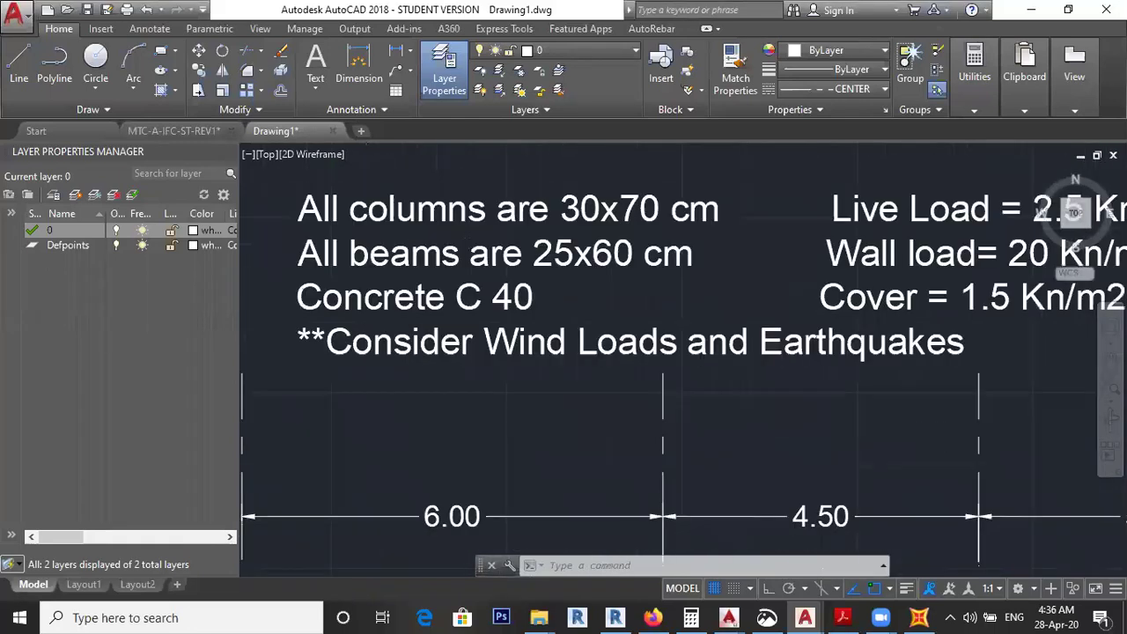
pyautogui.scroll(2, 560, 269)
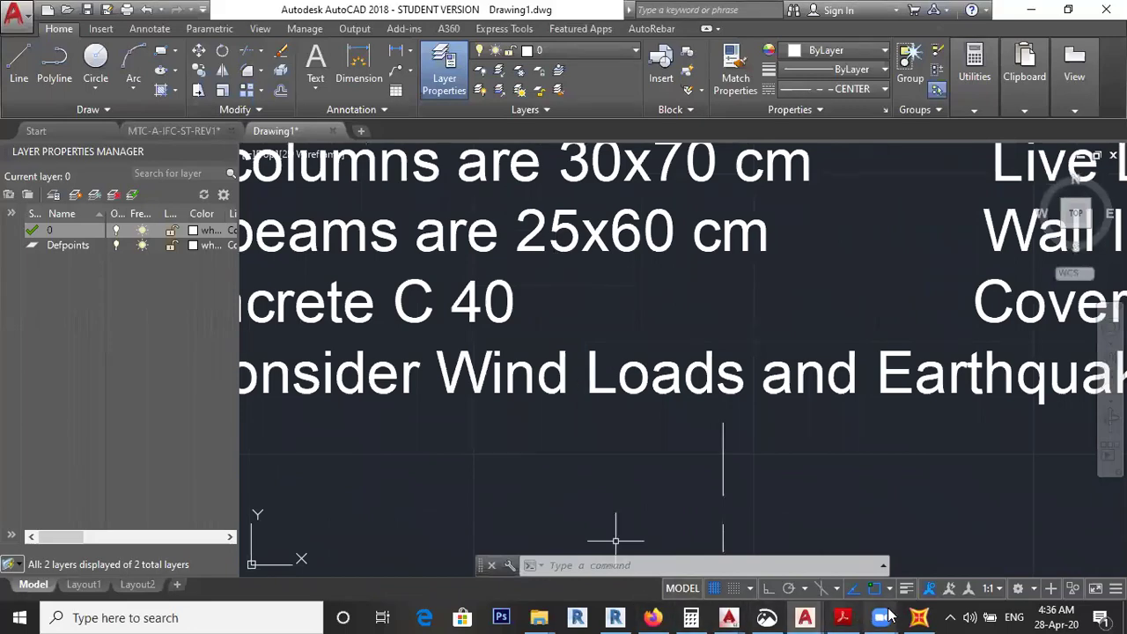
# Step: Return to SAP2000 and add a new shell section named W25 for the wall
pyautogui.click(918, 617)
pyautogui.click(623, 294)
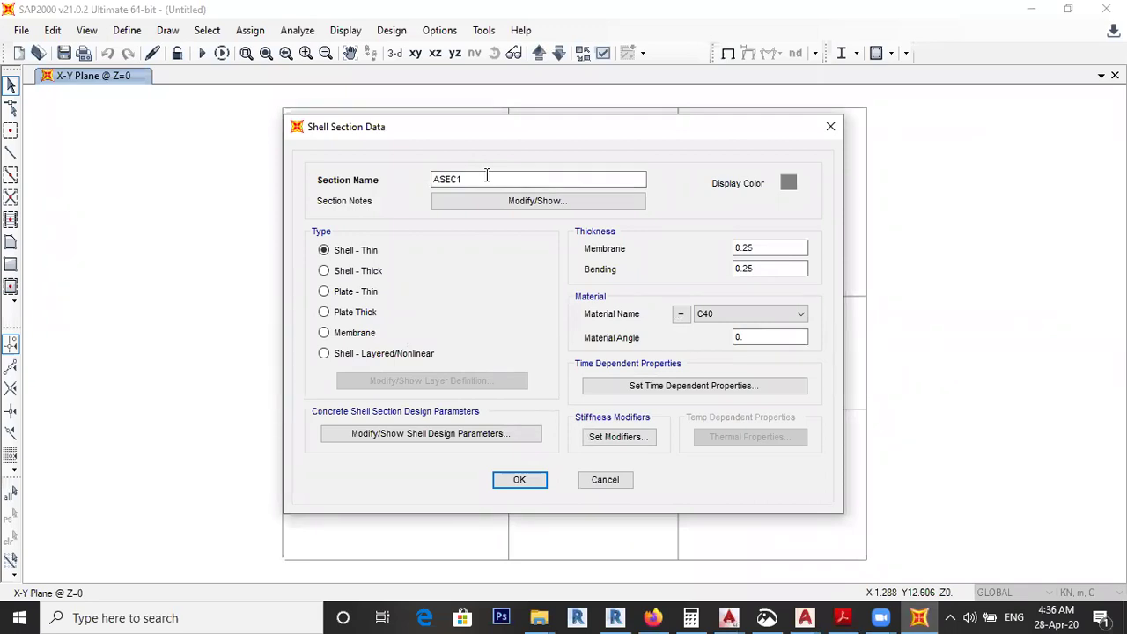
pyautogui.doubleClick(502, 182)
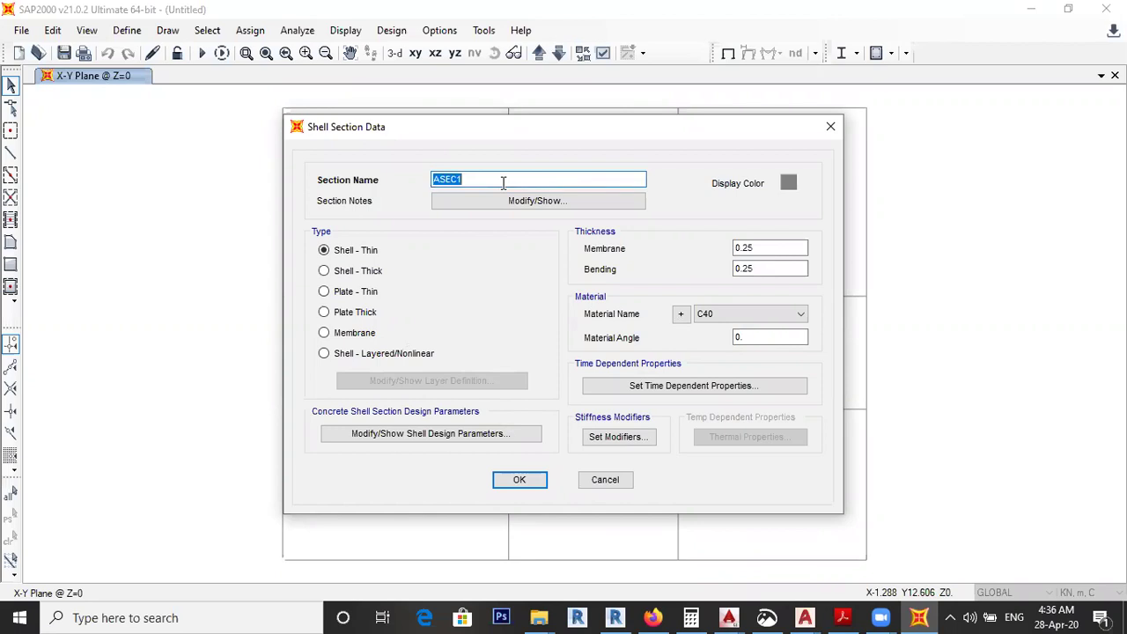
pyautogui.write('W25')
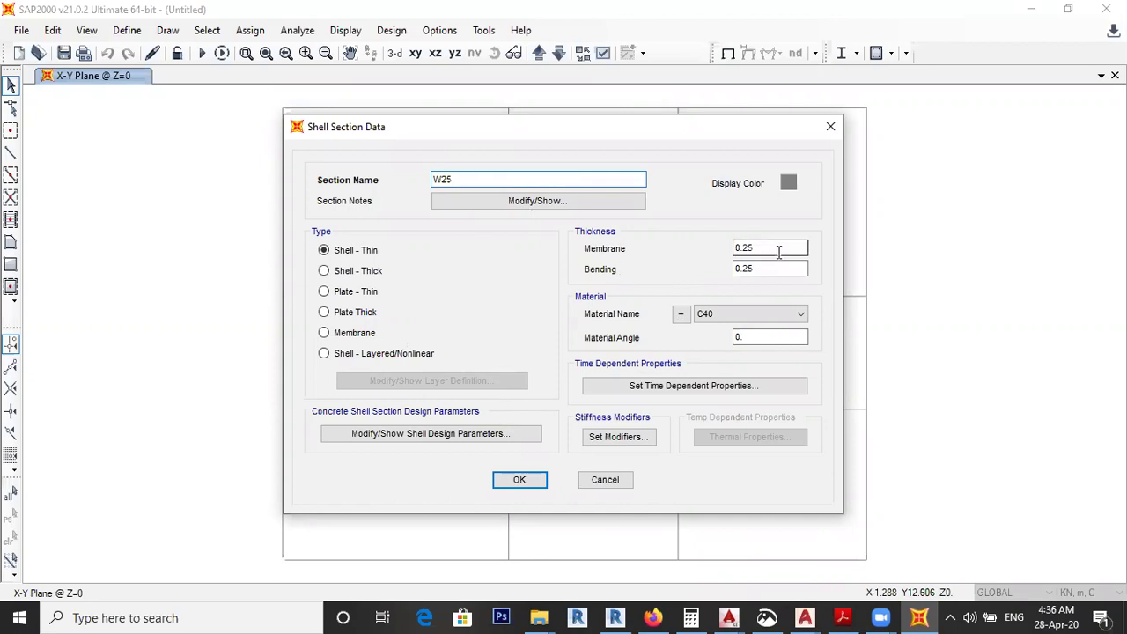
# Step: Set W25's bending m12 modifier to 0 and accept the area section definitions
pyautogui.click(616, 438)
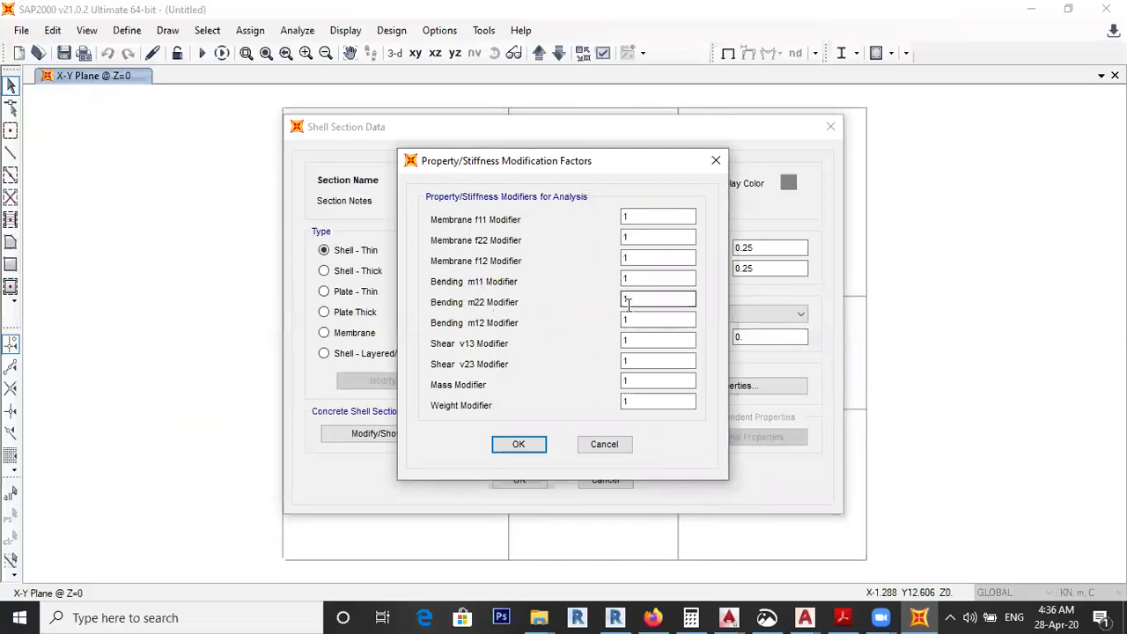
pyautogui.click(628, 321)
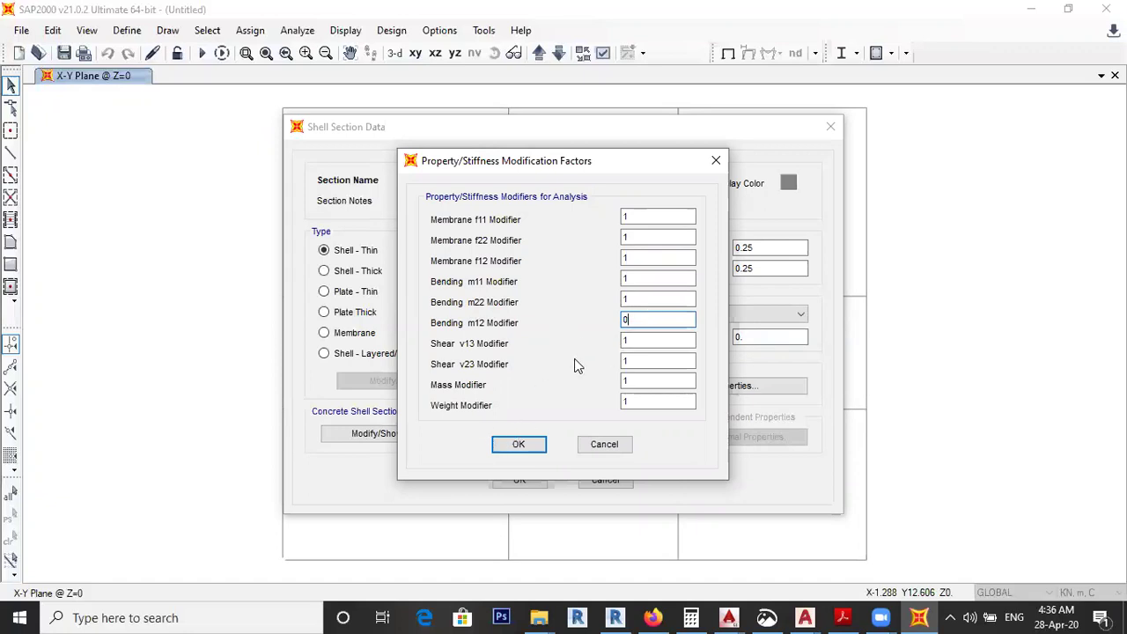
pyautogui.click(525, 444)
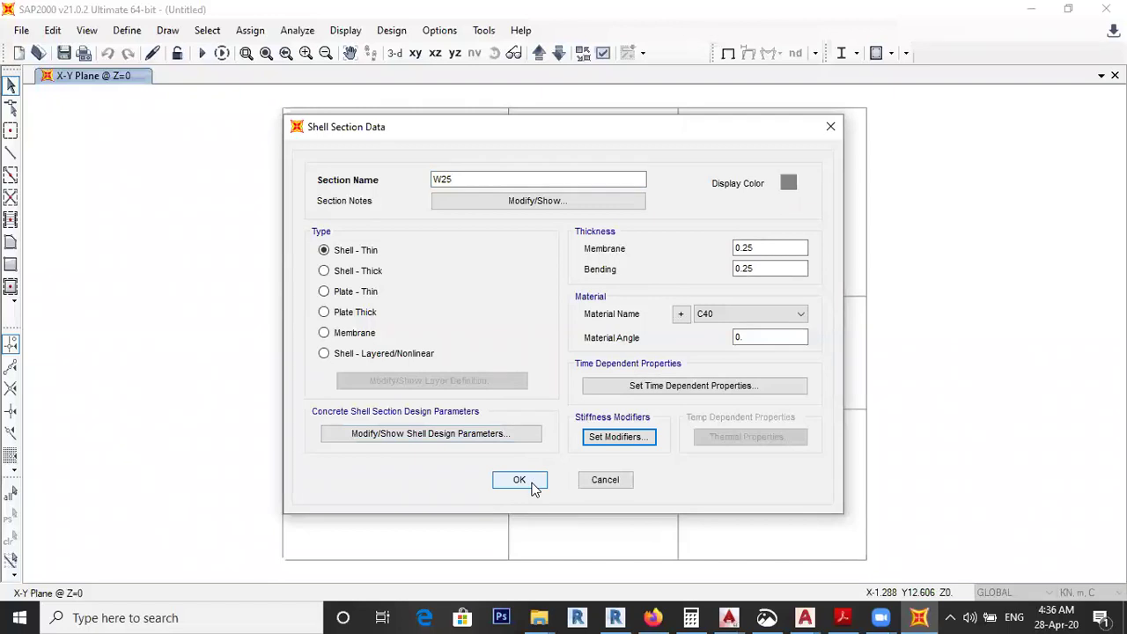
pyautogui.click(532, 484)
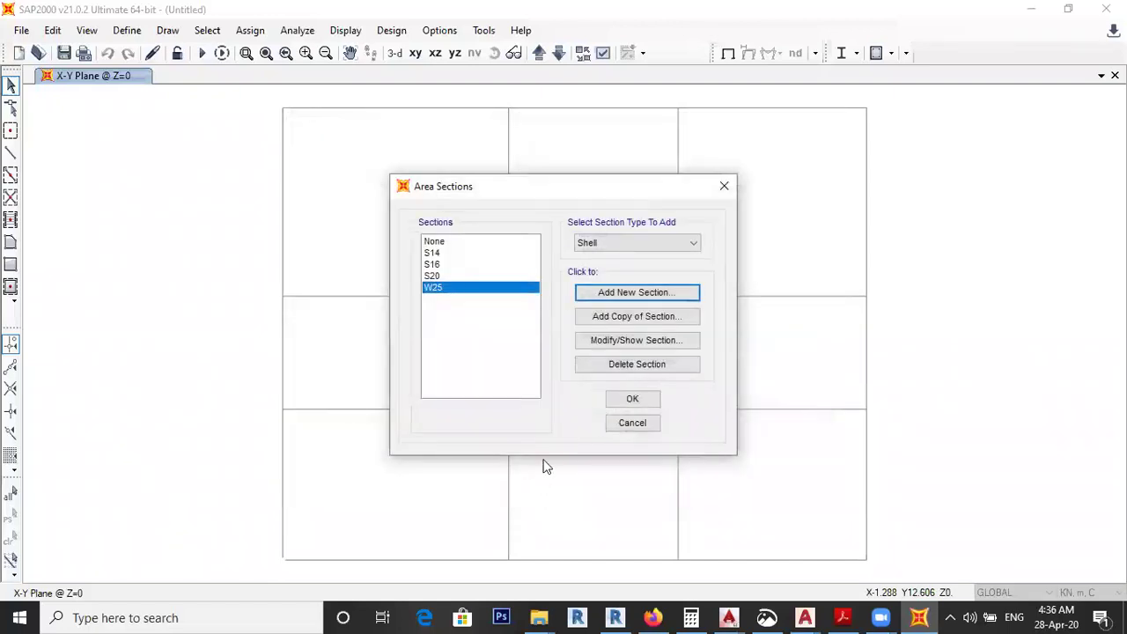
pyautogui.click(631, 400)
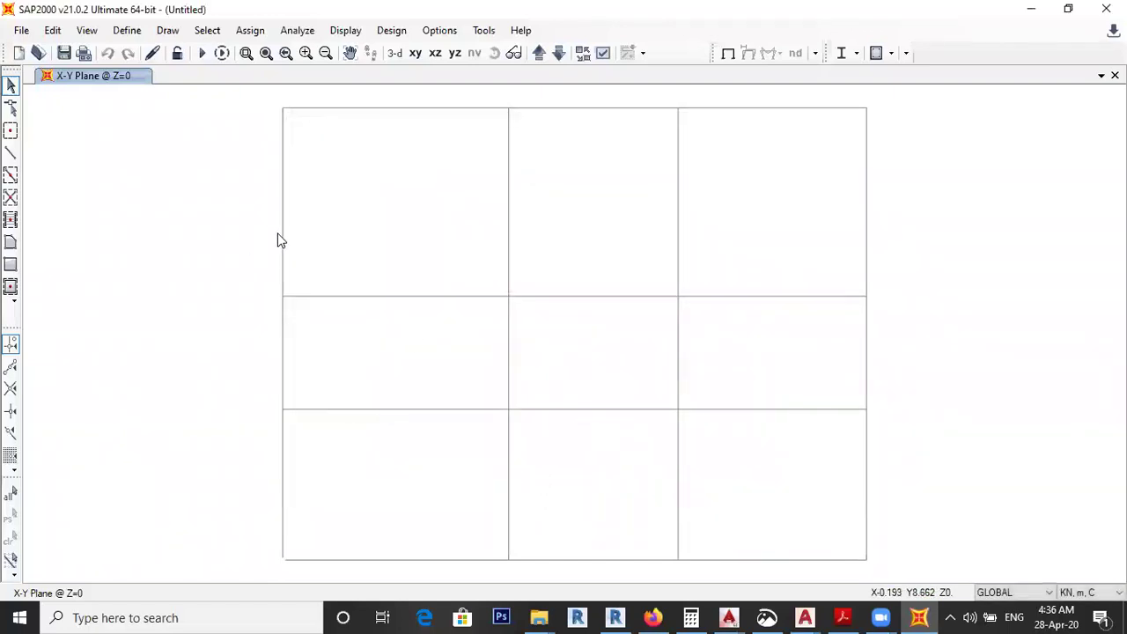
# Step: Add a Dead-type load pattern named Cover with a self weight multiplier of 0
pyautogui.click(127, 30)
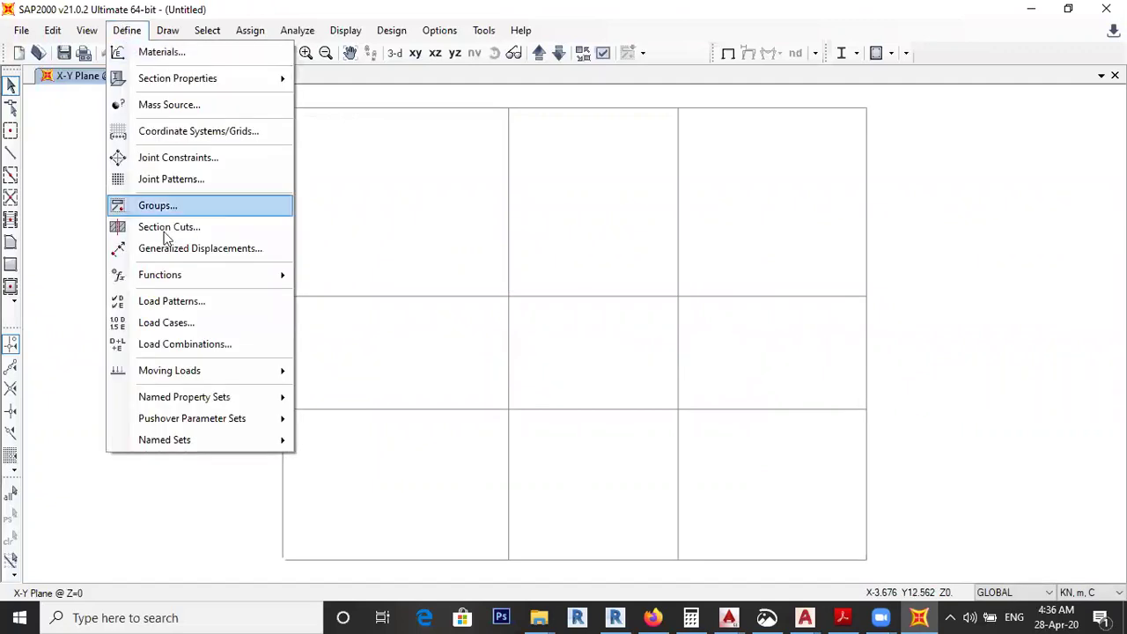
pyautogui.click(202, 303)
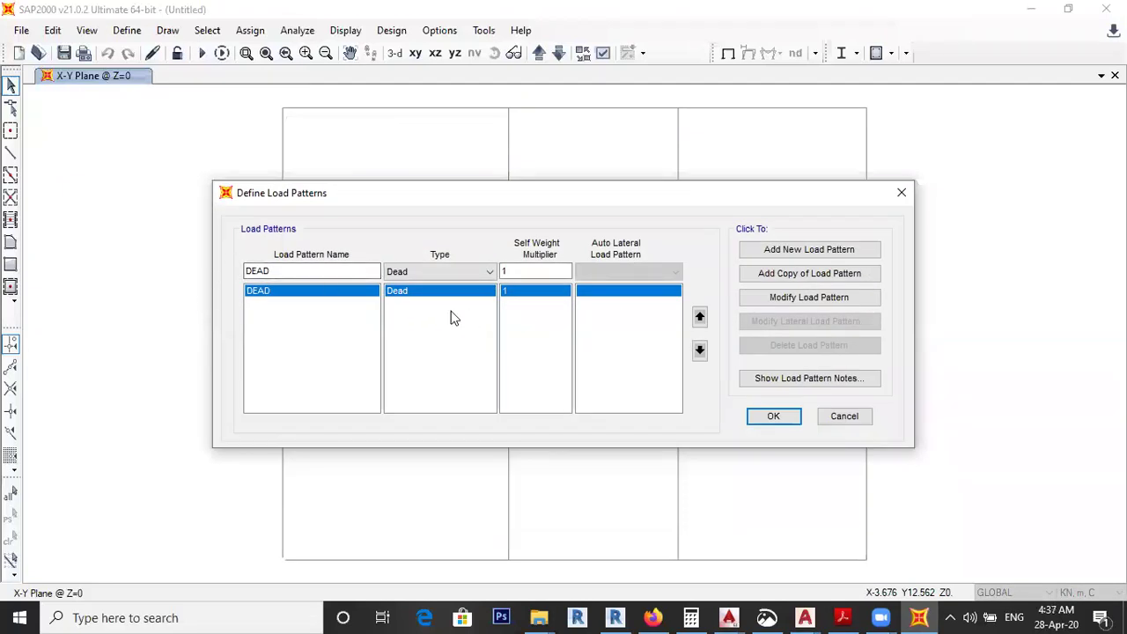
pyautogui.doubleClick(314, 271)
pyautogui.write('c')
pyautogui.doubleClick(566, 270)
pyautogui.click(810, 251)
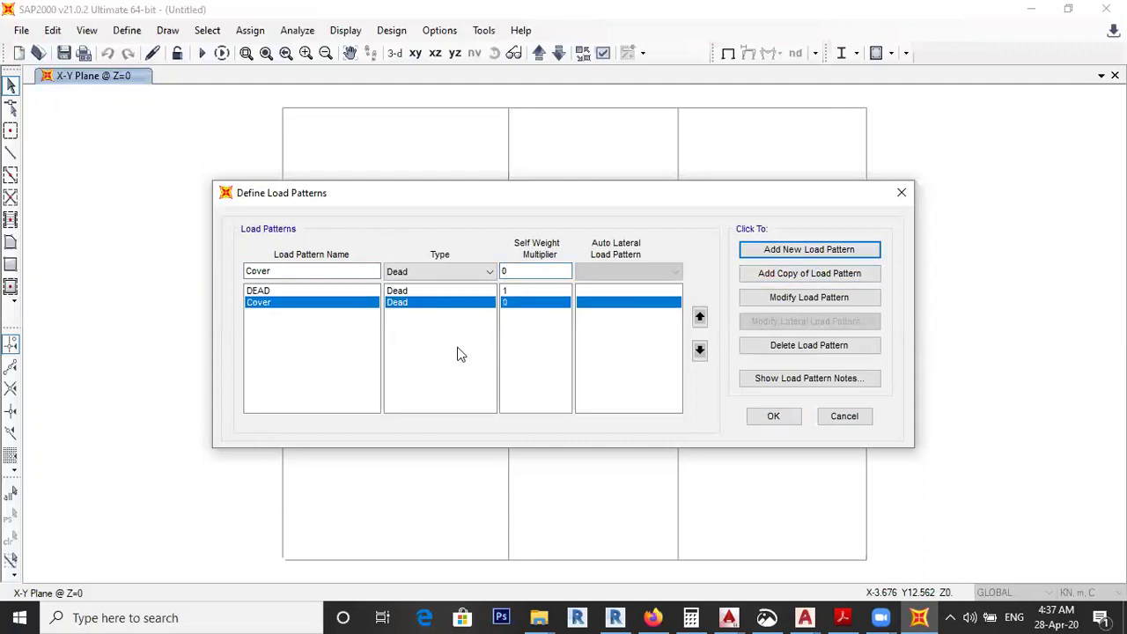
# Step: Add another Dead-type load pattern named Wall with a self weight multiplier of 0
pyautogui.doubleClick(312, 269)
pyautogui.write('w')
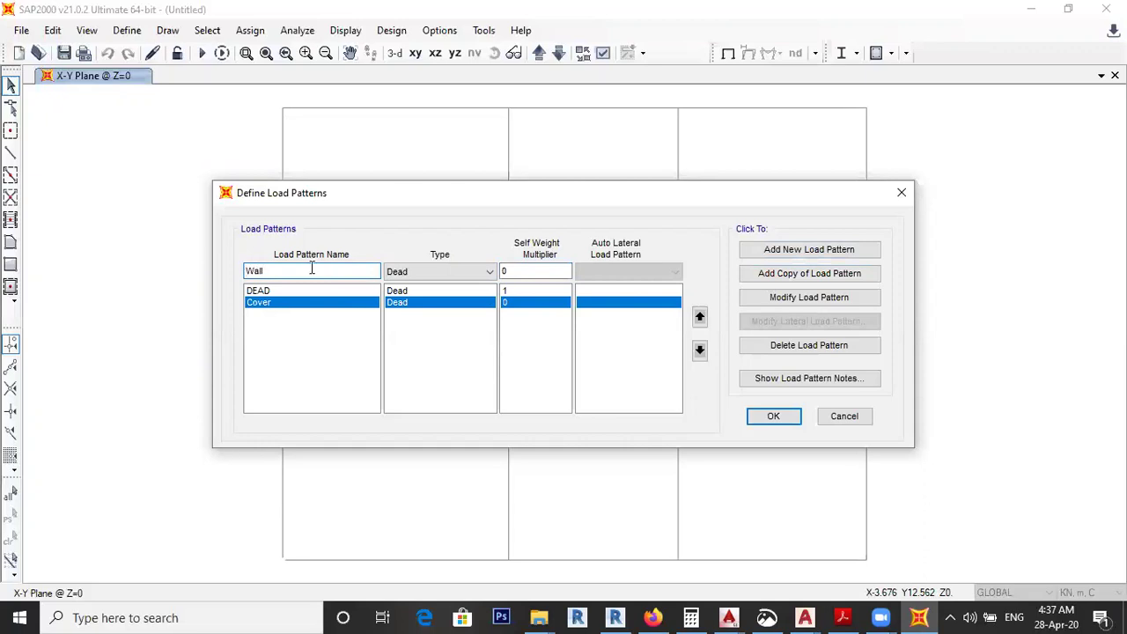
pyautogui.click(779, 250)
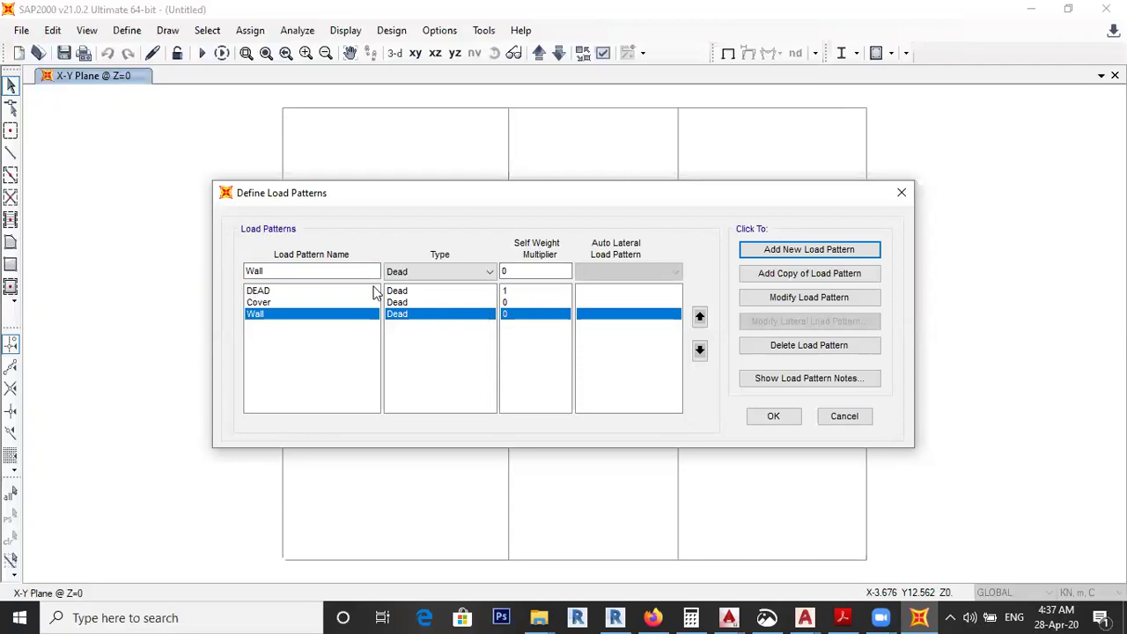
# Step: Add a load pattern named Live of type Live with self weight multiplier 0 and accept the load patterns
pyautogui.doubleClick(323, 272)
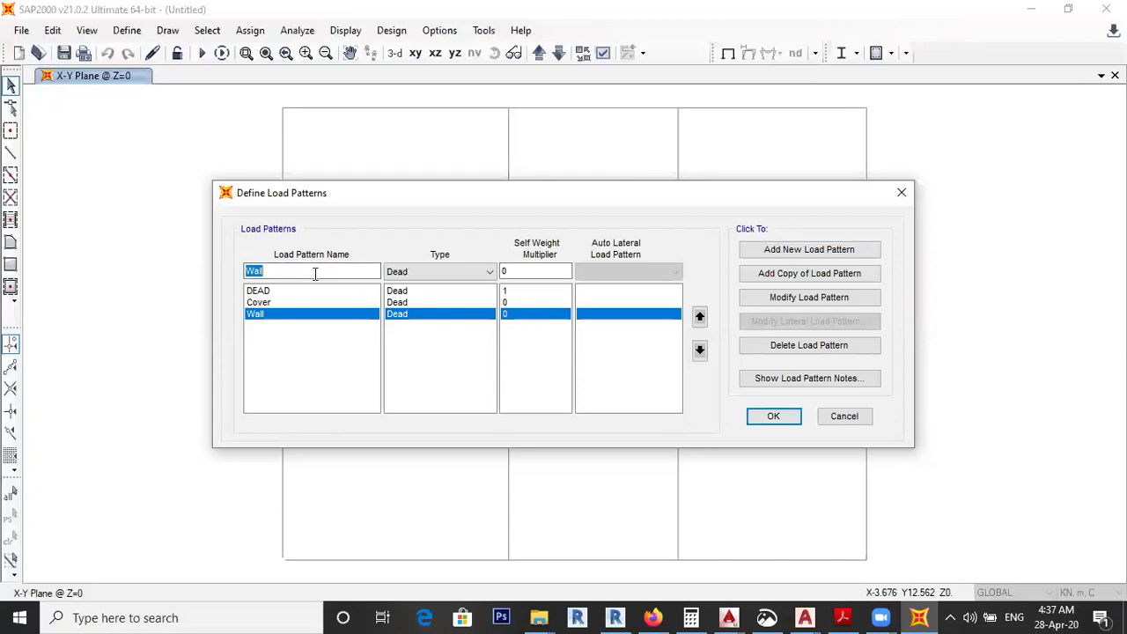
pyautogui.write('L')
pyautogui.click(438, 273)
pyautogui.click(420, 304)
pyautogui.click(784, 251)
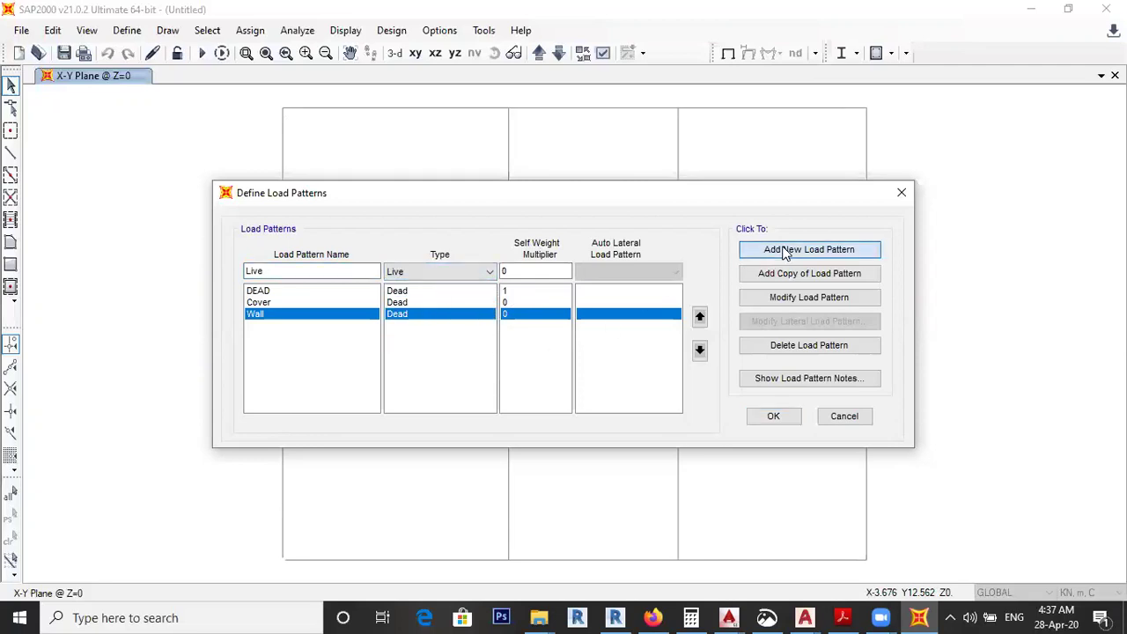
pyautogui.click(791, 416)
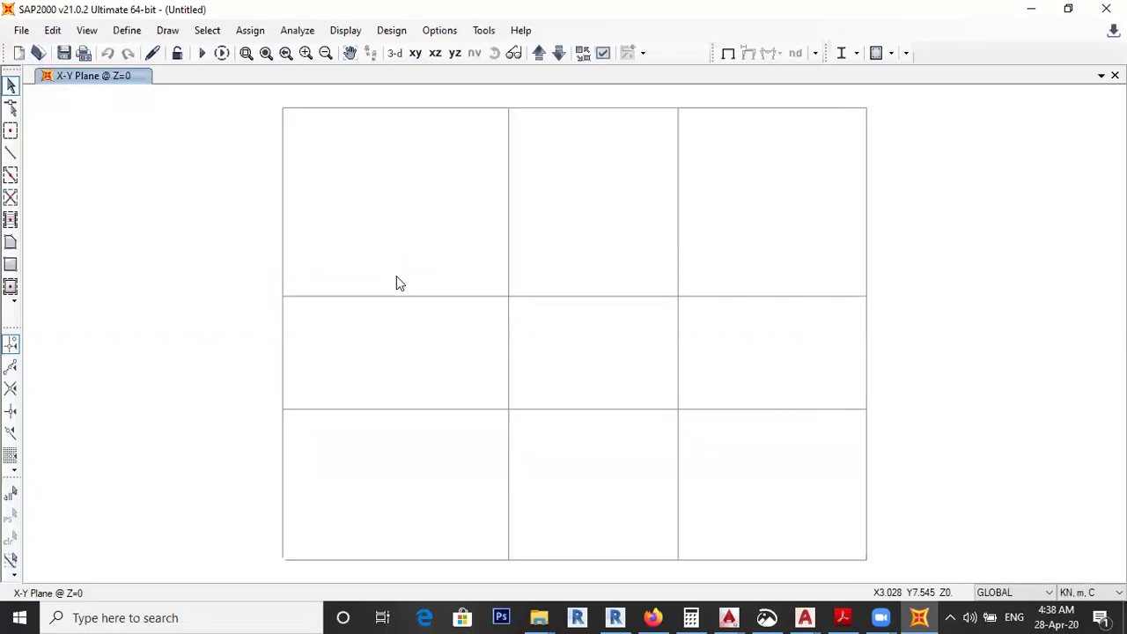
# Step: Check the slab layout in the AutoCAD plan and draw an S20 area in SAP2000 over the bay X 0–6 m, Y 7–12 m
pyautogui.click(12, 244)
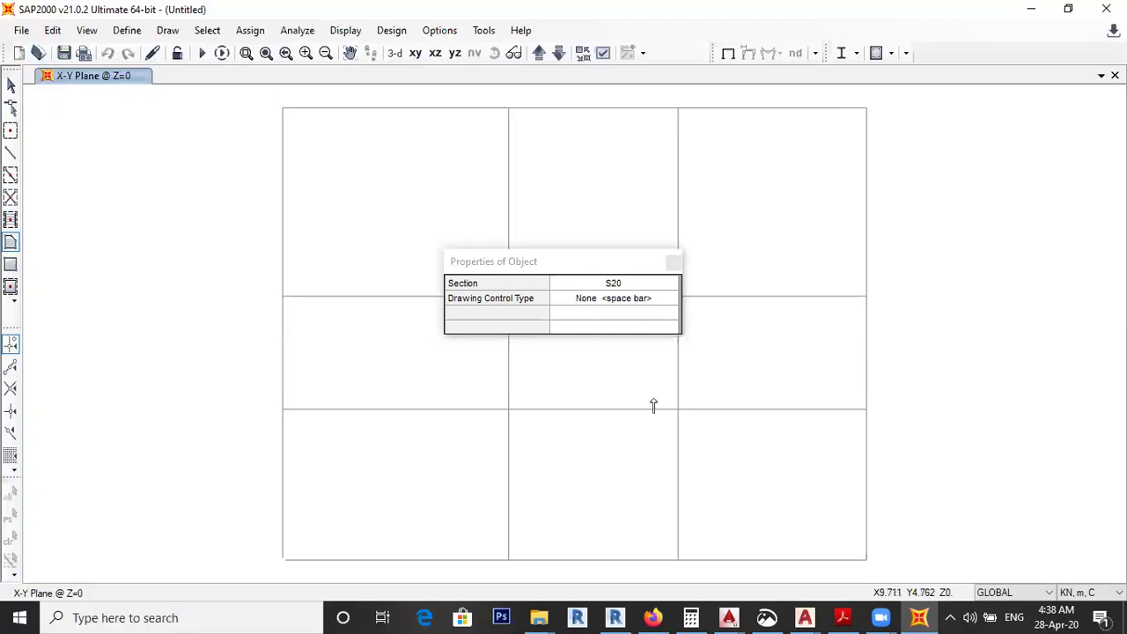
pyautogui.moveTo(804, 617)
pyautogui.click(896, 543)
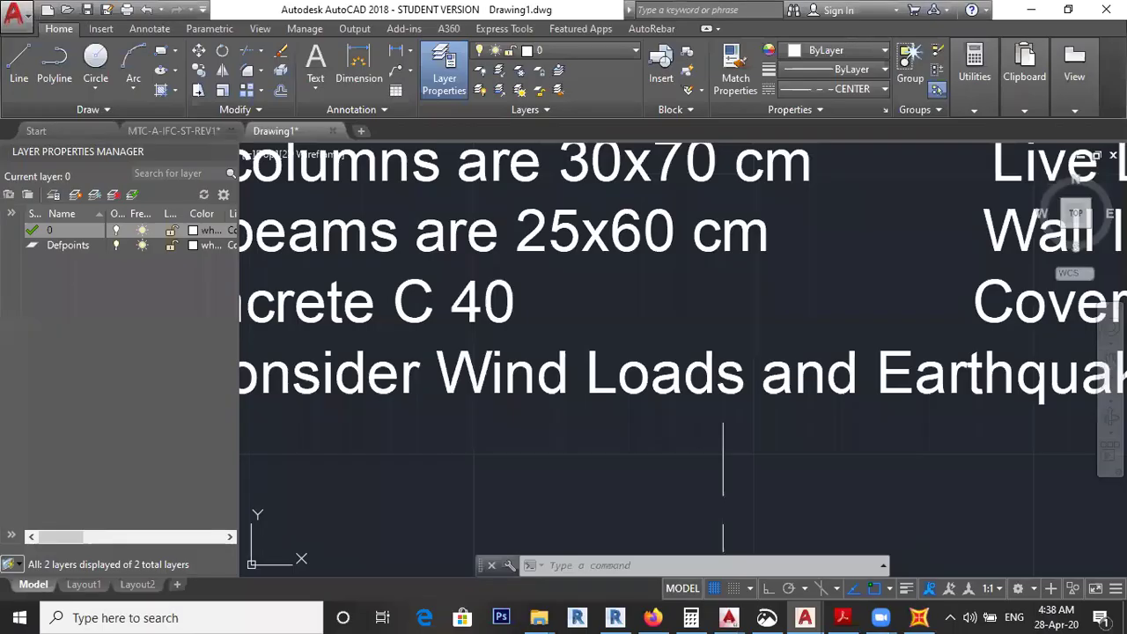
pyautogui.scroll(-3, 614, 267)
pyautogui.scroll(5, 704, 378)
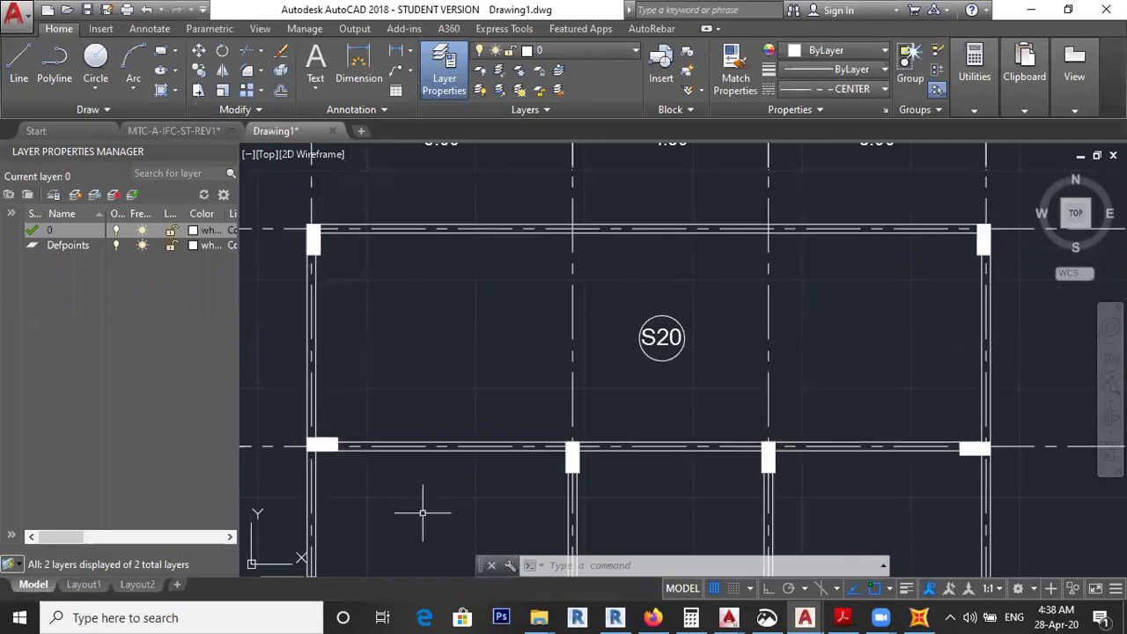
pyautogui.click(921, 616)
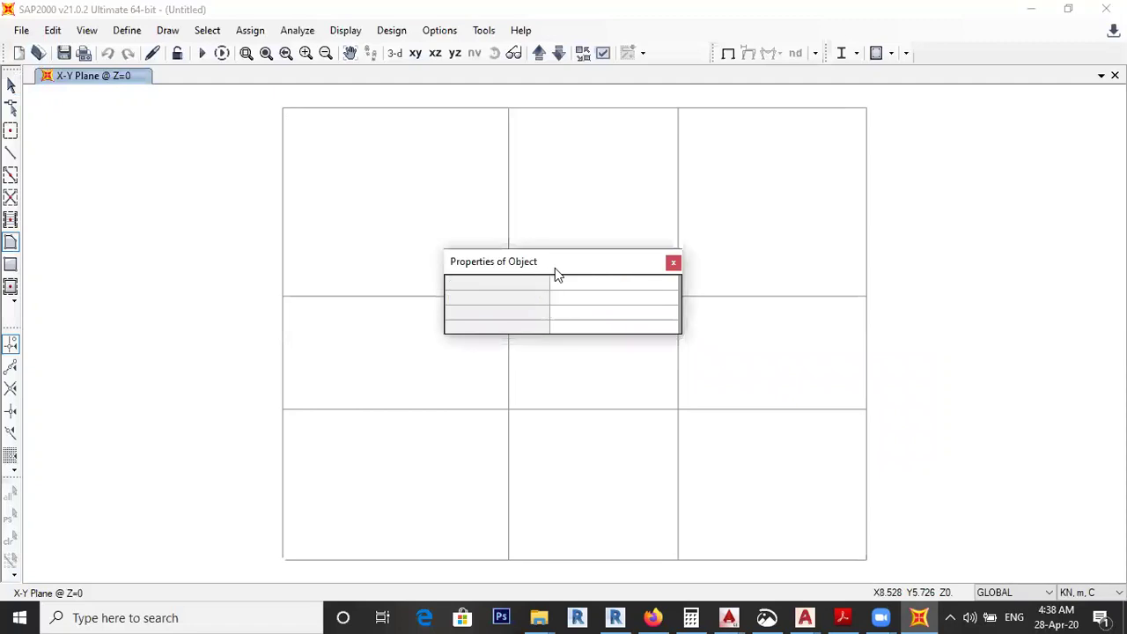
pyautogui.click(509, 295)
pyautogui.click(509, 108)
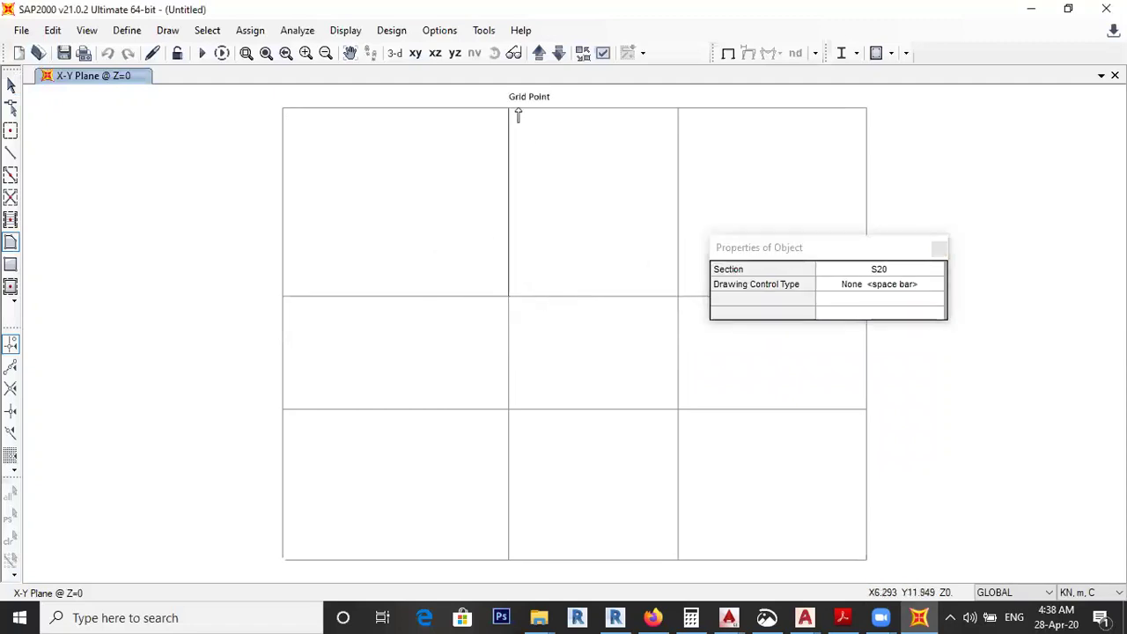
pyautogui.click(283, 108)
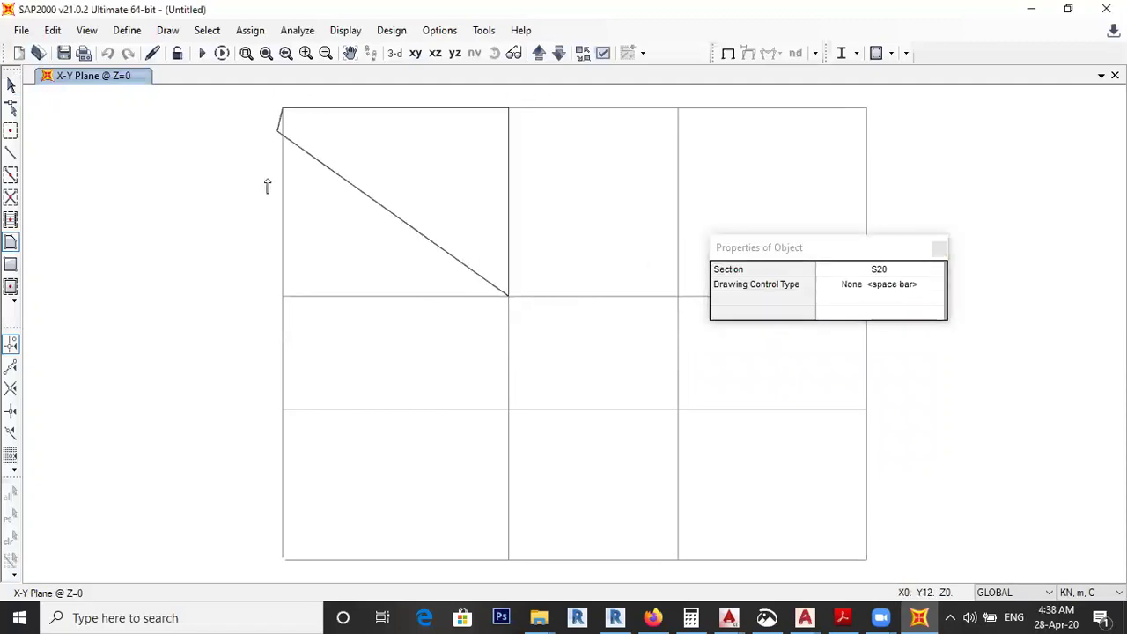
pyautogui.click(283, 296)
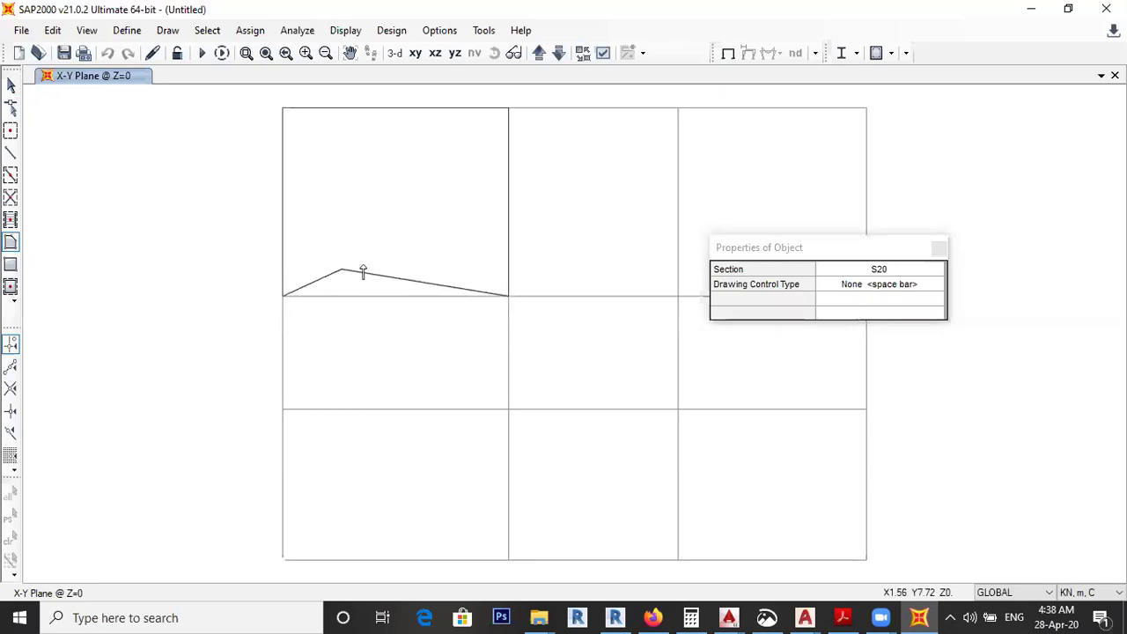
pyautogui.press('Return')
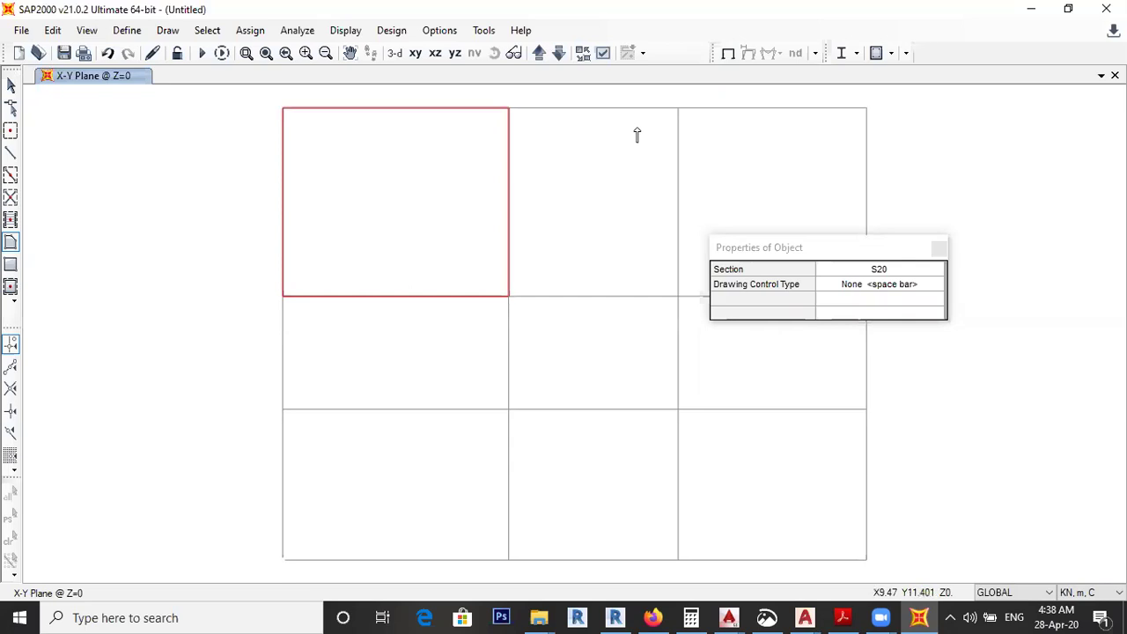
# Step: Draw an S20 slab area over the middle bay of the upper row, X 6–10.5 m, Y 7–12 m
pyautogui.click(678, 107)
pyautogui.click(508, 107)
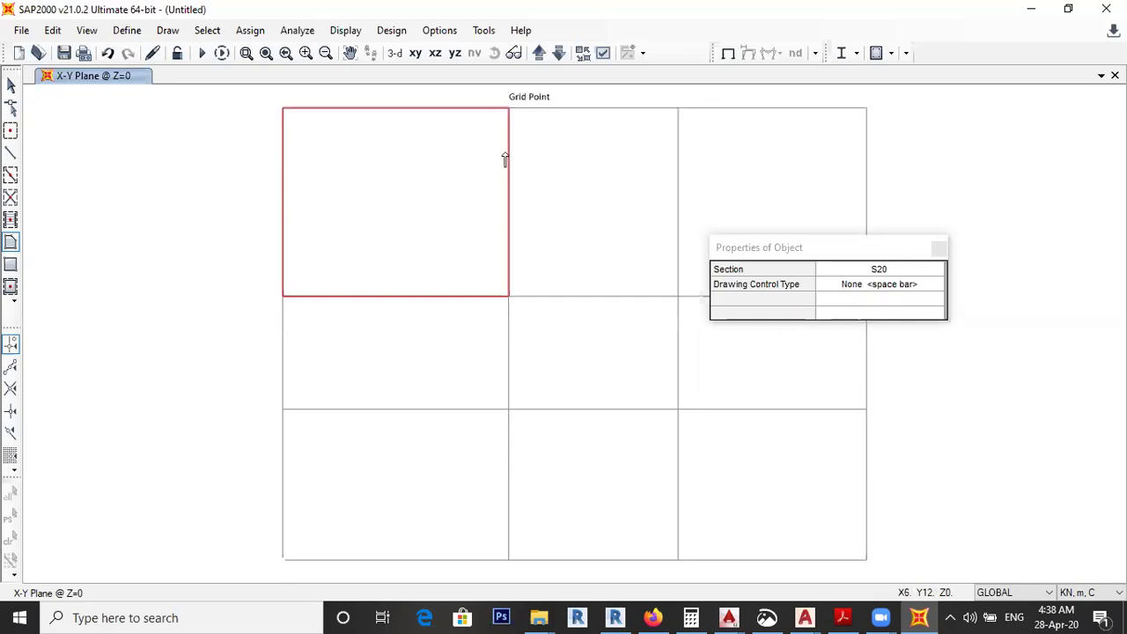
pyautogui.click(508, 296)
pyautogui.click(678, 296)
pyautogui.press('Return')
# Step: Draw an S20 slab area over the last bay of the upper row, X 10.5–15.5 m, Y 7–12 m
pyautogui.click(866, 107)
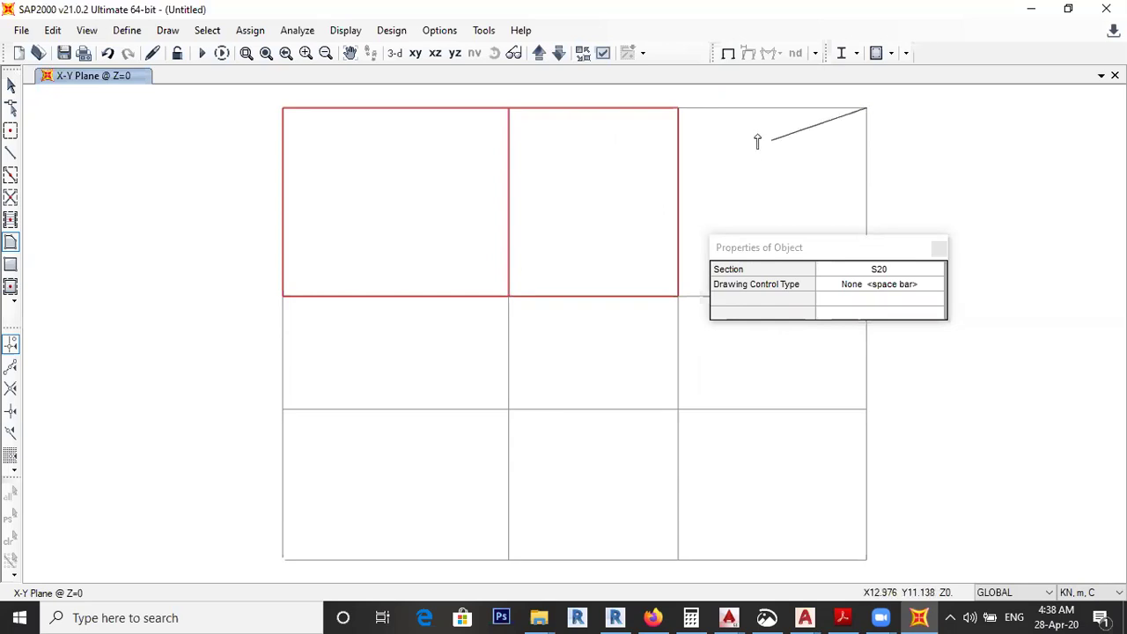
pyautogui.click(678, 109)
pyautogui.click(679, 298)
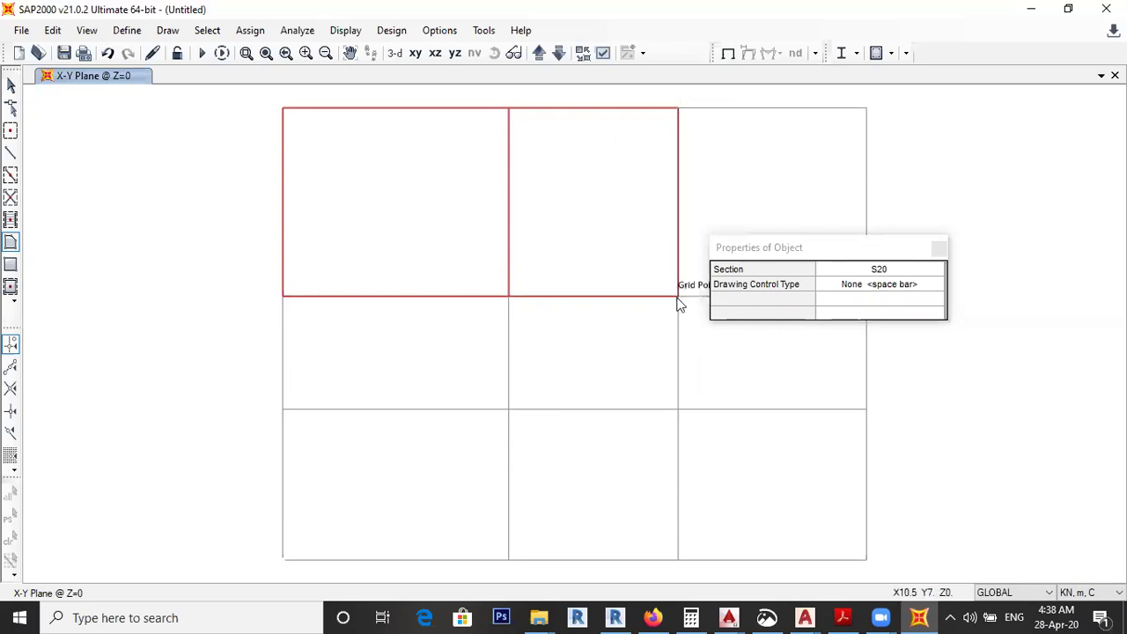
pyautogui.moveTo(803, 246); pyautogui.dragTo(1012, 182)
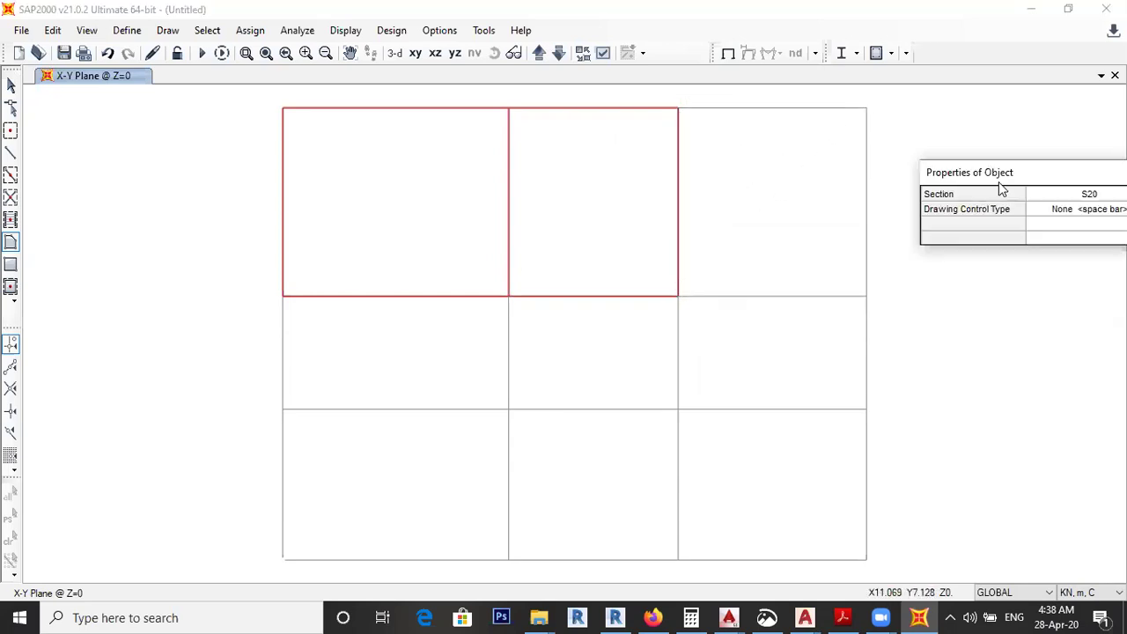
pyautogui.click(868, 296)
pyautogui.press('Return')
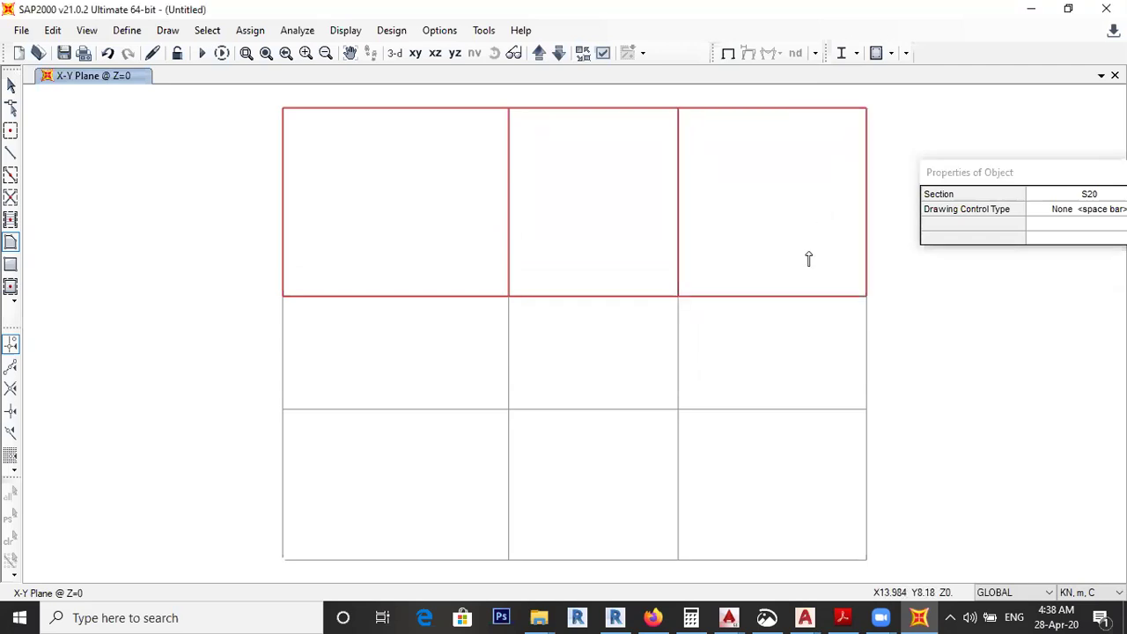
# Step: Check the lower slabs in the AutoCAD plan and set the section for drawing areas to S16 in SAP2000
pyautogui.click(919, 616)
pyautogui.scroll(-4, 666, 397)
pyautogui.scroll(4, 627, 386)
pyautogui.scroll(-2, 504, 343)
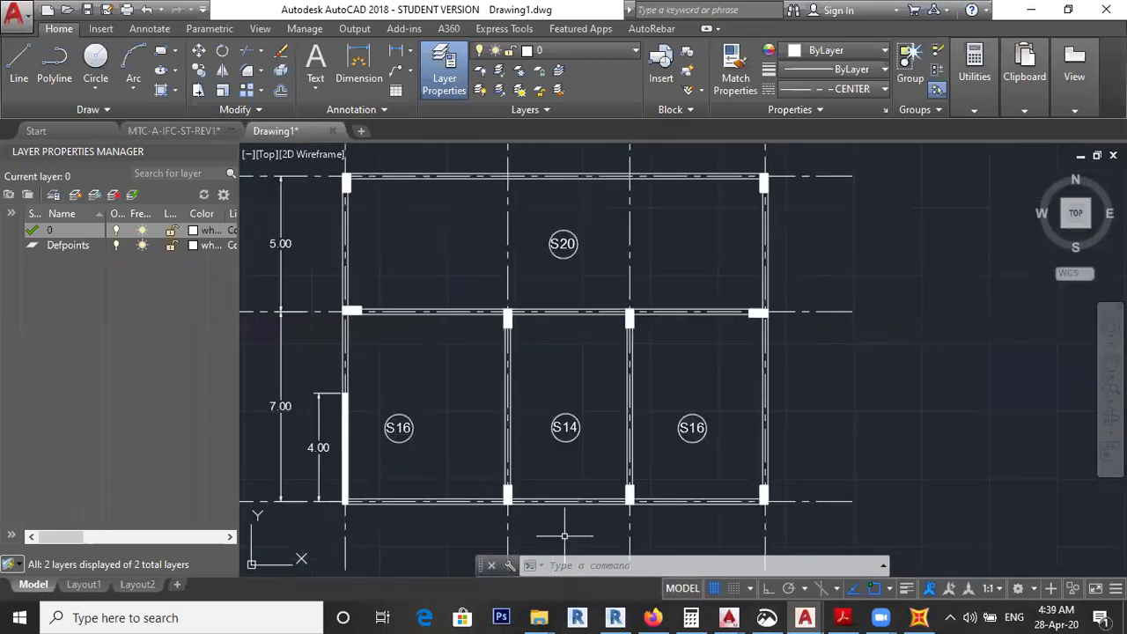
pyautogui.click(919, 617)
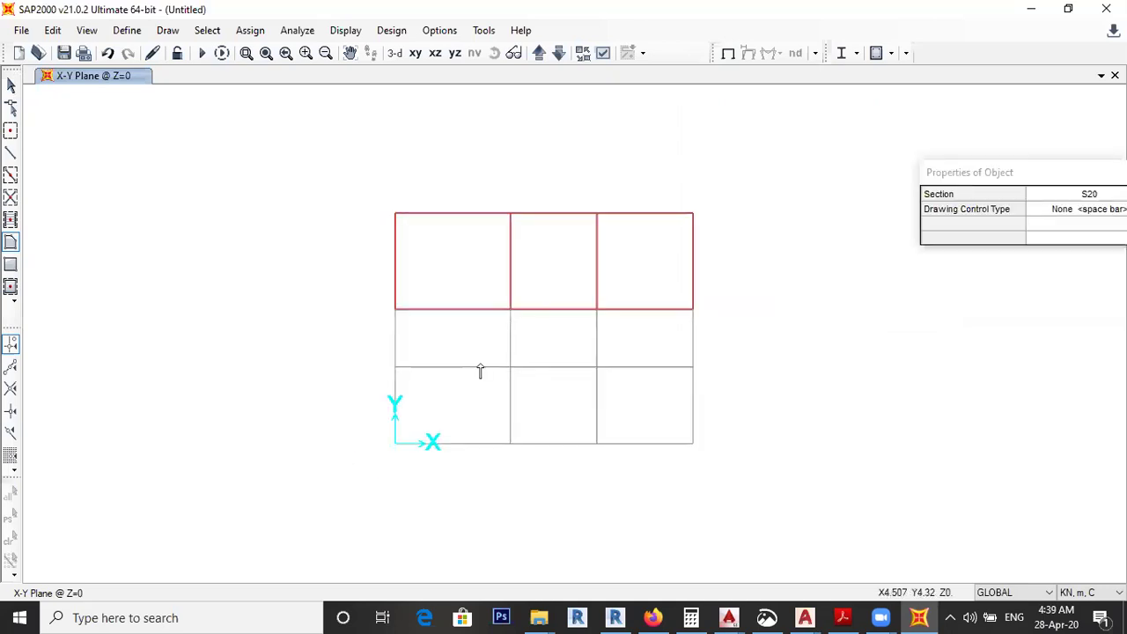
pyautogui.scroll(3, 478, 369)
pyautogui.moveTo(965, 181); pyautogui.dragTo(544, 212)
pyautogui.click(722, 232)
pyautogui.click(723, 231)
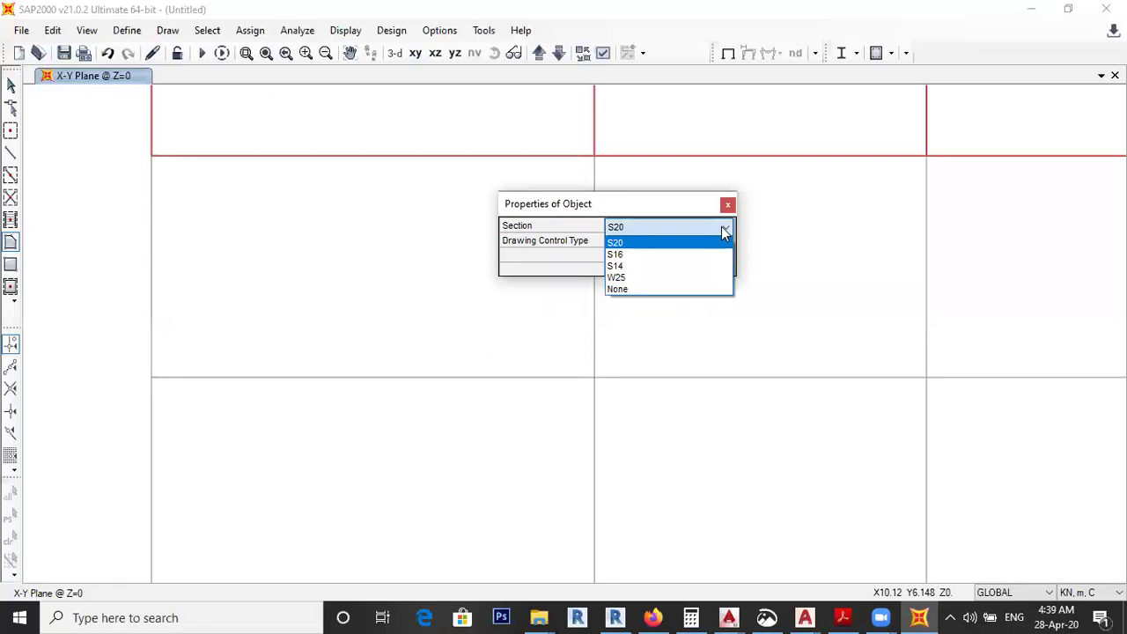
pyautogui.click(621, 255)
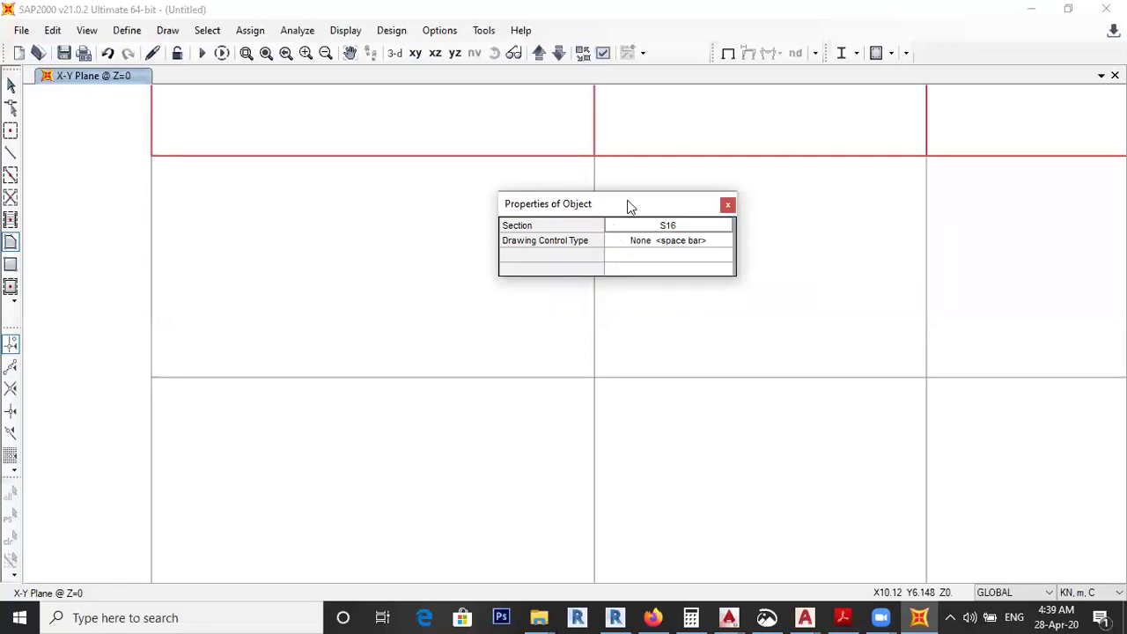
# Step: Draw an S16 slab area over the bay X 0–6 m, Y 4–7 m, below the first S20 slab
pyautogui.scroll(-2, 533, 259)
pyautogui.click(565, 202)
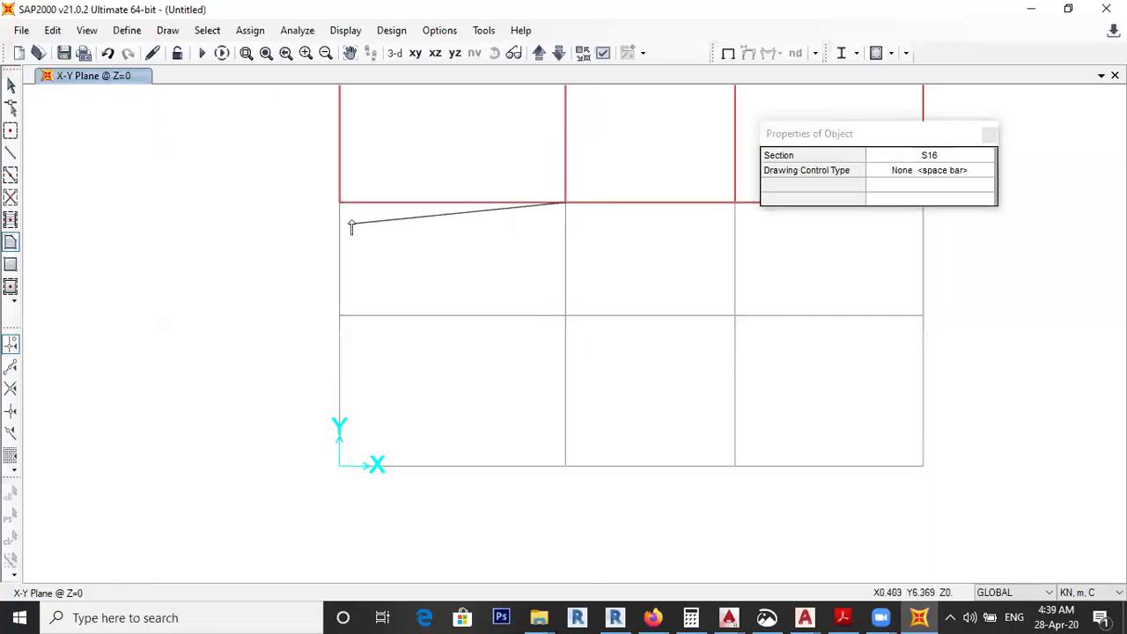
pyautogui.click(340, 316)
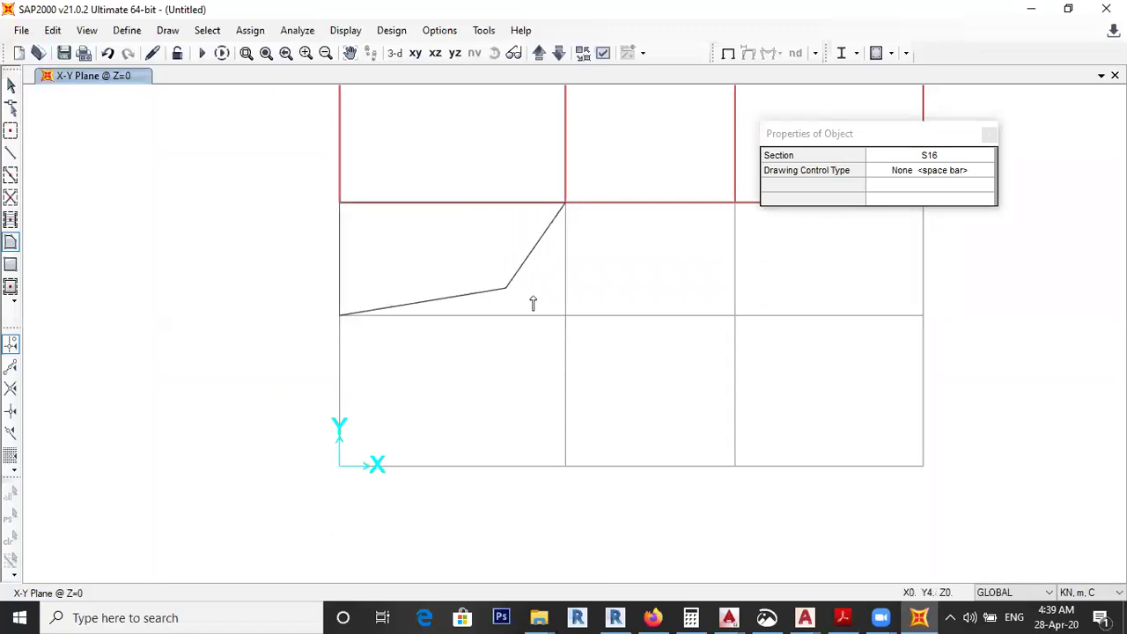
pyautogui.click(564, 314)
pyautogui.press('Return')
# Step: Draw an S16 slab area over the bay at the origin, X 0–6 m, Y 0–4 m
pyautogui.click(566, 316)
pyautogui.click(341, 316)
pyautogui.click(339, 466)
pyautogui.click(565, 467)
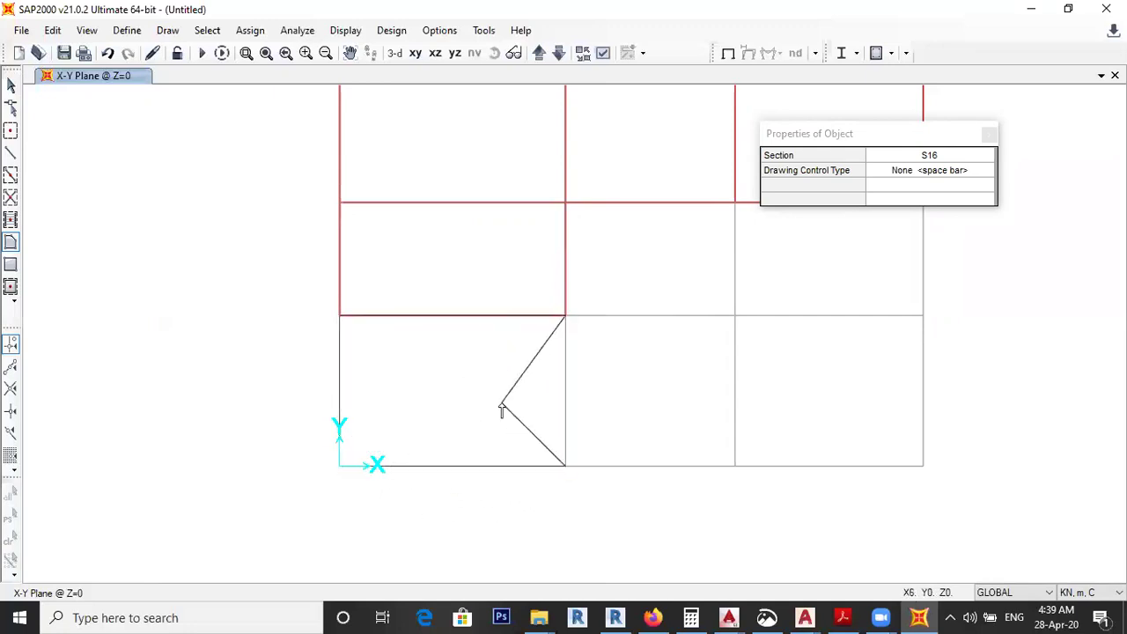
pyautogui.press('Return')
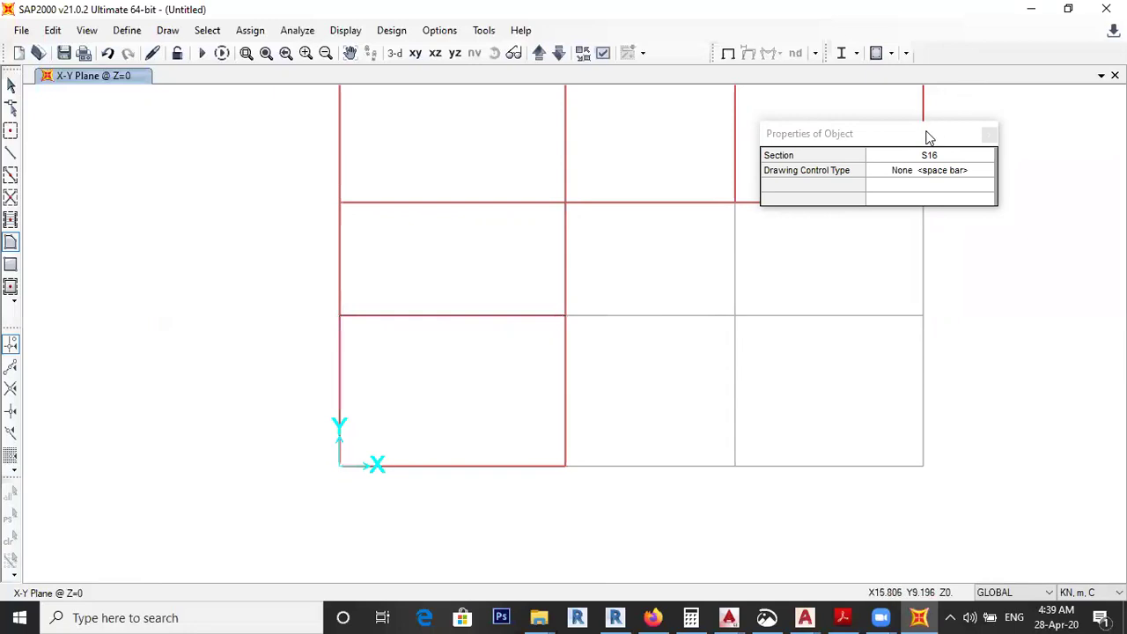
# Step: Draw an S16 slab area over the bay X 10.5–15.5 m, Y 4–7 m
pyautogui.moveTo(928, 136); pyautogui.dragTo(927, 102)
pyautogui.click(922, 202)
pyautogui.click(735, 203)
pyautogui.click(789, 343)
pyautogui.click(921, 318)
pyautogui.press('Return')
# Step: Draw an S16 slab area over the bay X 10.5–15.5 m, Y 0–4 m
pyautogui.click(923, 315)
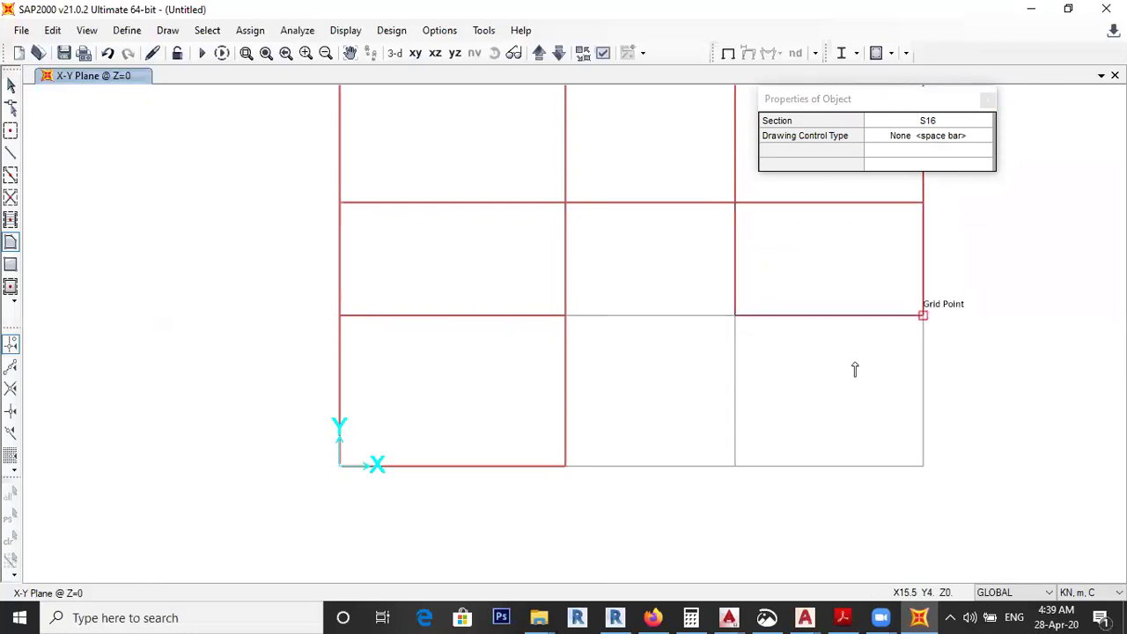
pyautogui.click(735, 315)
pyautogui.click(735, 464)
pyautogui.click(922, 464)
pyautogui.press('Return')
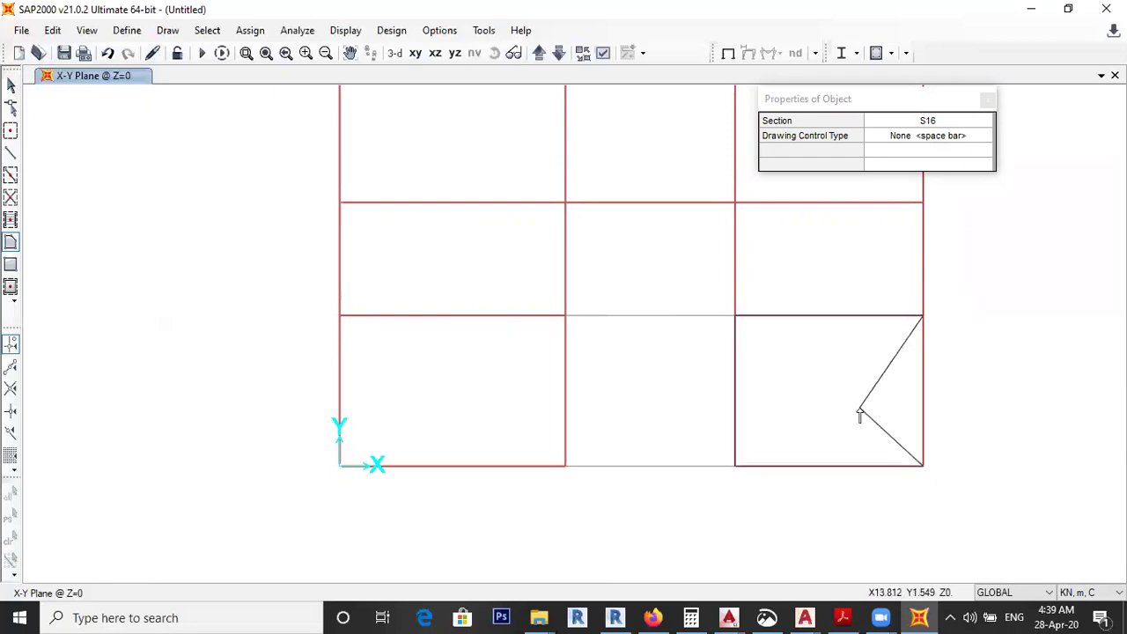
# Step: Switch the area section to S14 and draw a slab over the middle bay X 6–10.5 m, Y 4–7 m
pyautogui.click(984, 121)
pyautogui.click(984, 121)
pyautogui.click(916, 162)
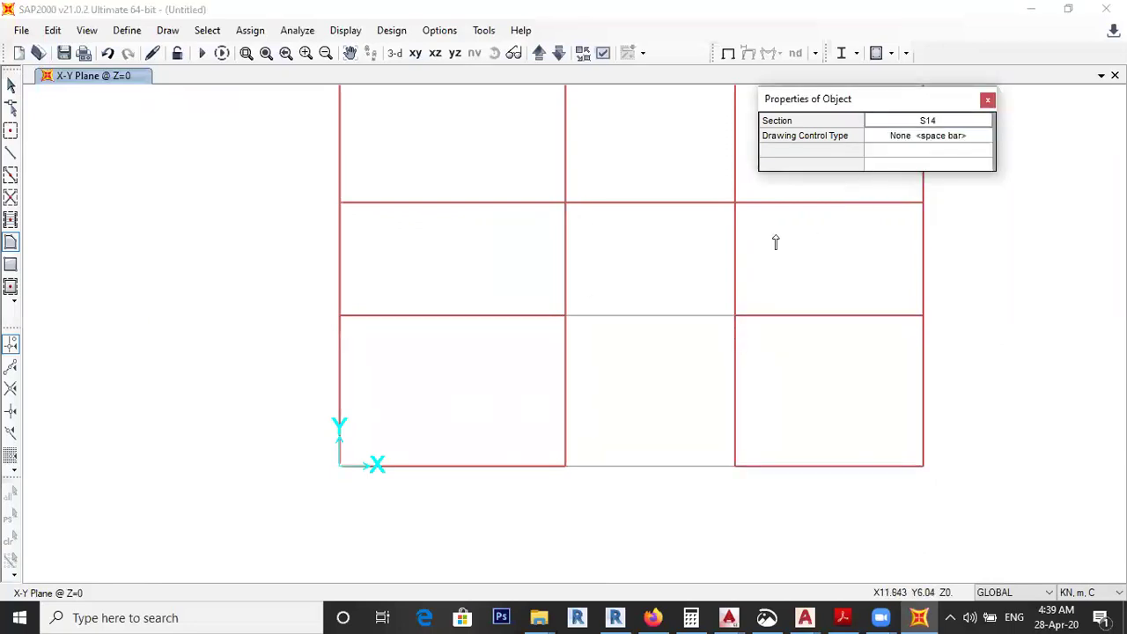
pyautogui.click(565, 202)
pyautogui.click(565, 315)
pyautogui.click(735, 314)
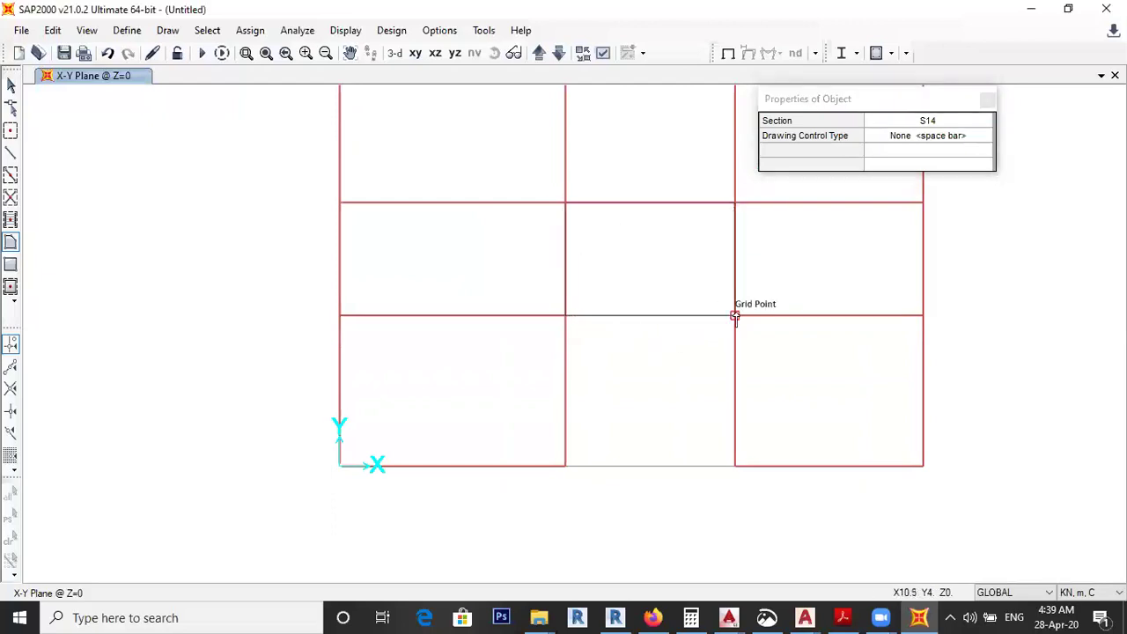
# Step: Draw an S14 slab area over the remaining lower middle bay, X 6–10.5 m, Y 0–4 m
pyautogui.click(565, 314)
pyautogui.click(565, 466)
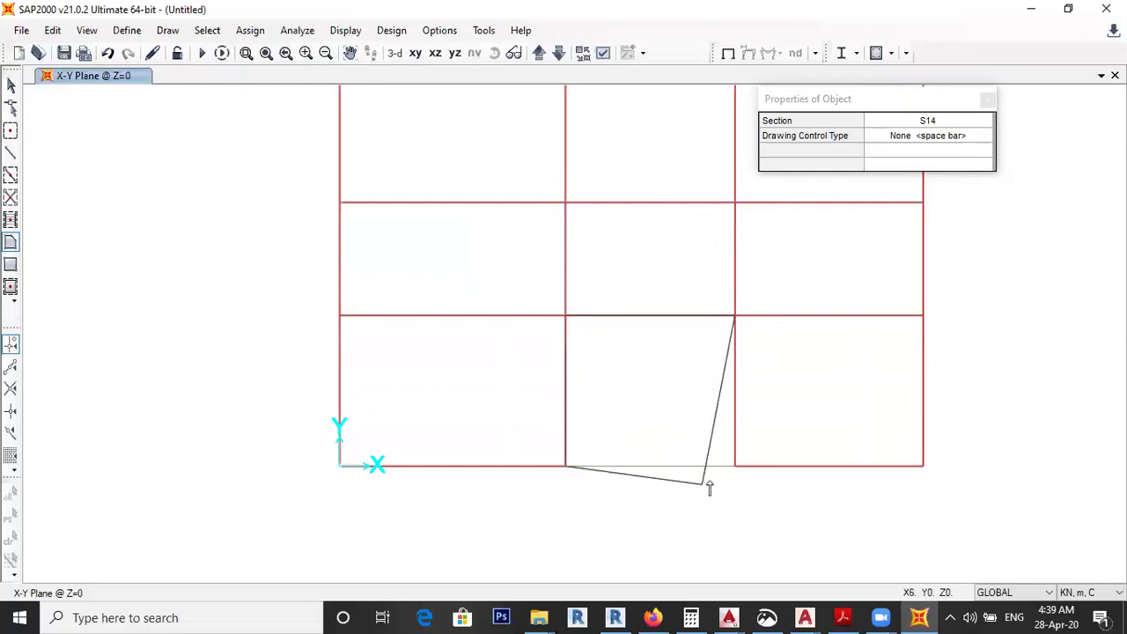
pyautogui.click(734, 465)
pyautogui.press('Return')
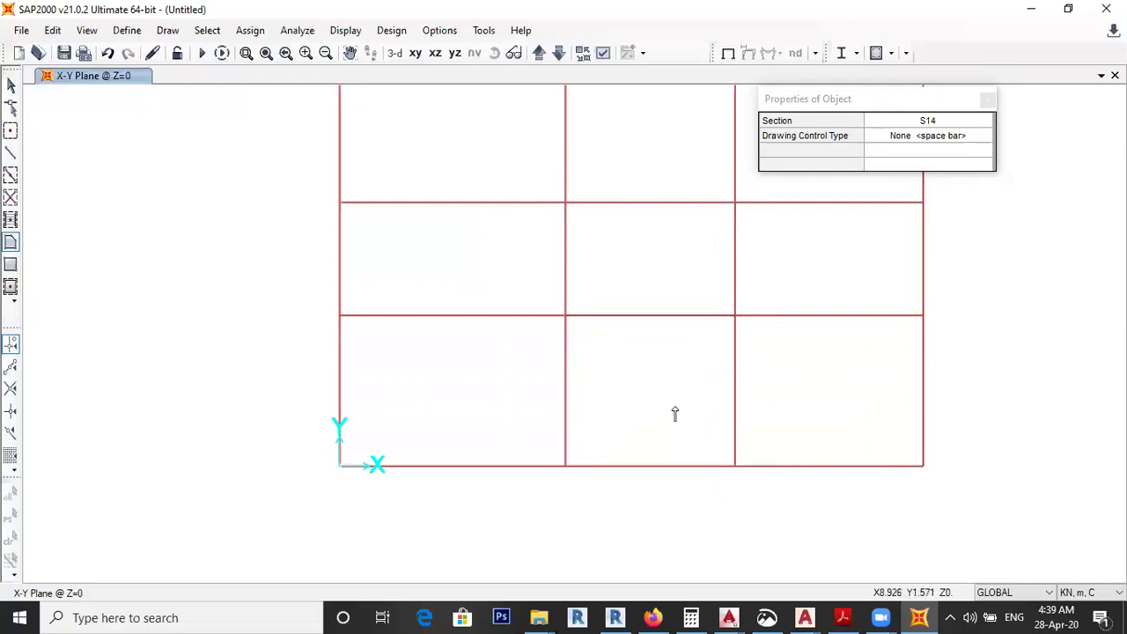
# Step: Finish drawing areas and display the section names of the area objects on the plan view
pyautogui.press('Escape')
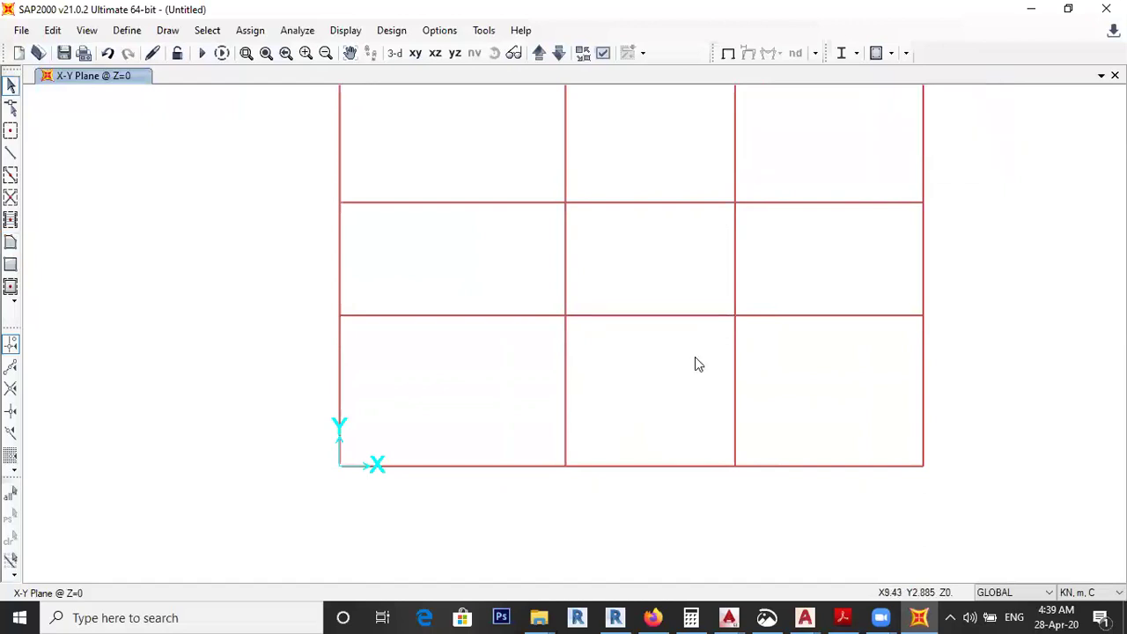
pyautogui.scroll(-4, 640, 424)
pyautogui.scroll(4, 693, 304)
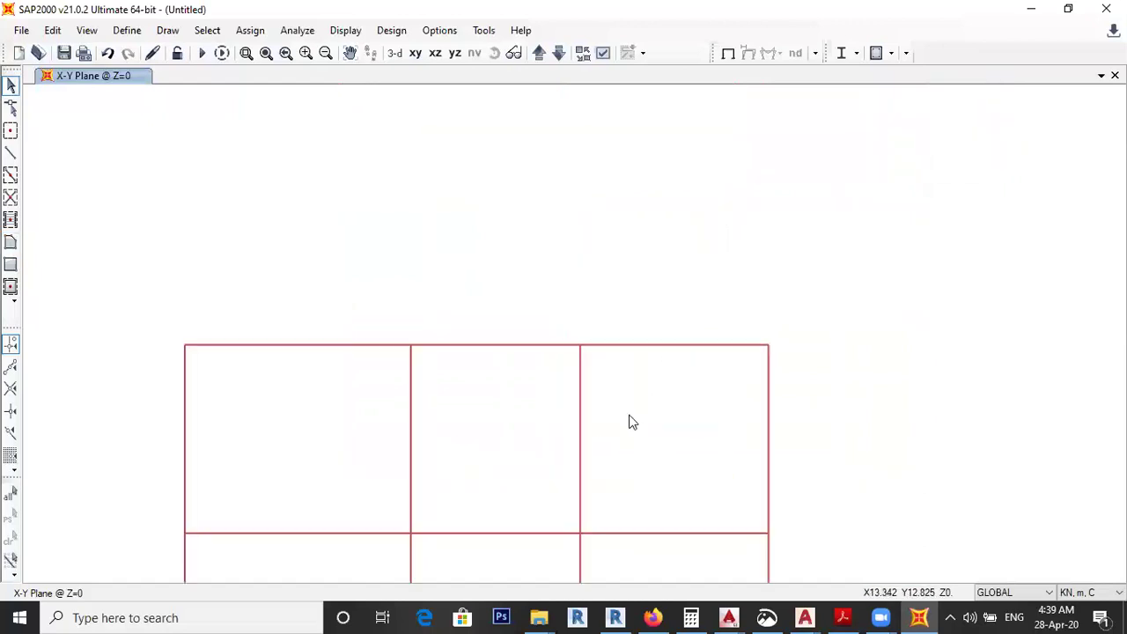
pyautogui.scroll(-2, 626, 302)
pyautogui.moveTo(581, 427); pyautogui.dragTo(613, 379, button='middle')
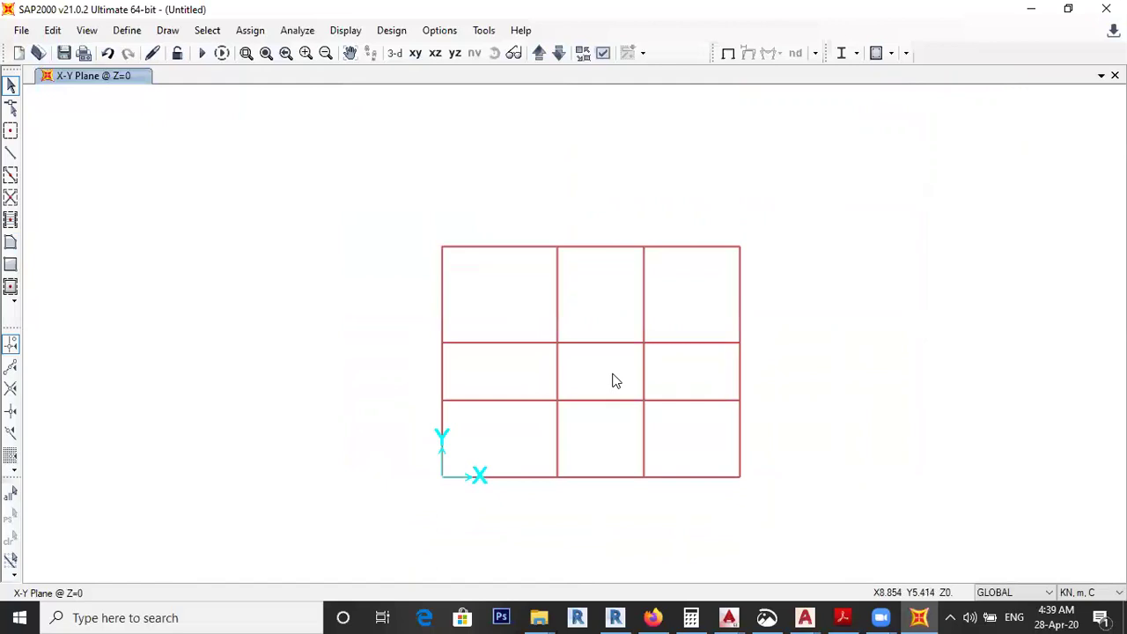
pyautogui.scroll(2, 614, 380)
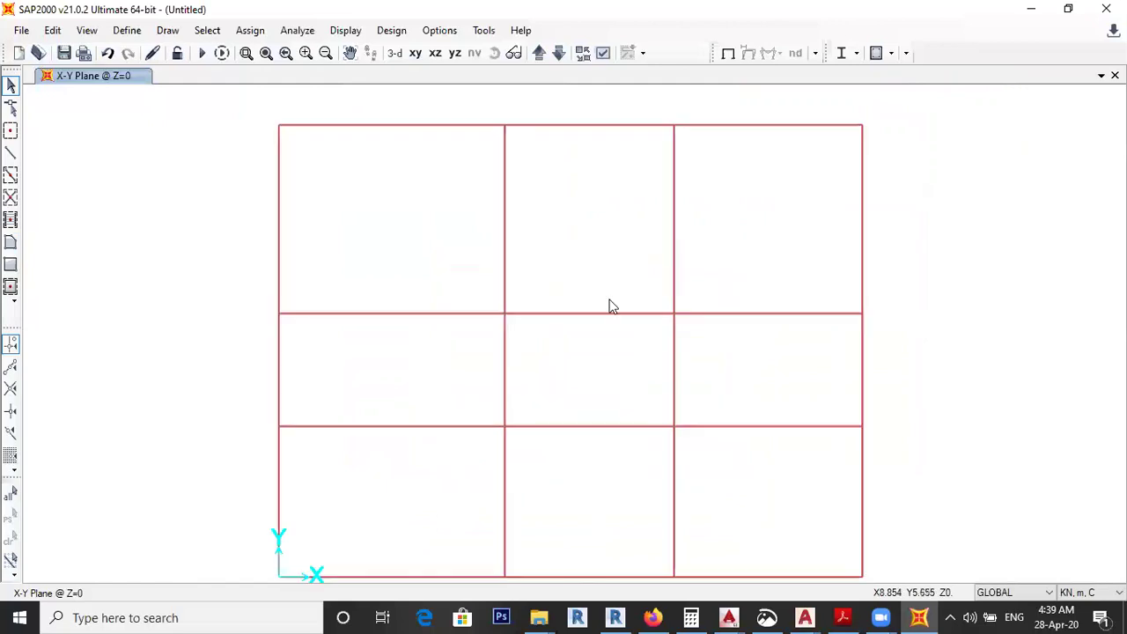
pyautogui.click(604, 55)
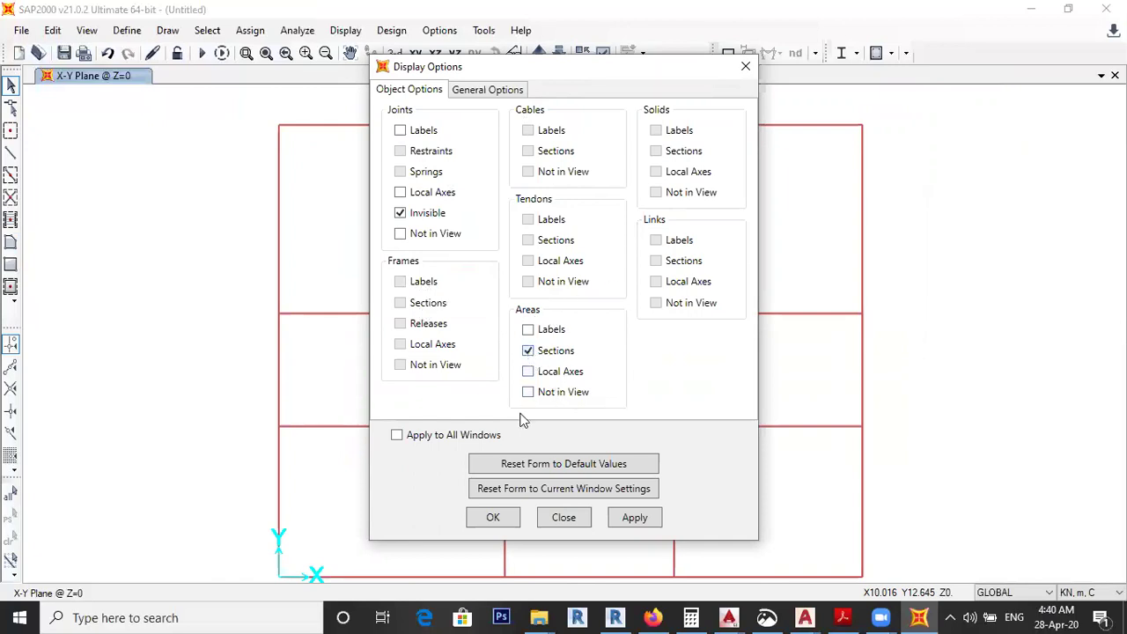
pyautogui.click(494, 518)
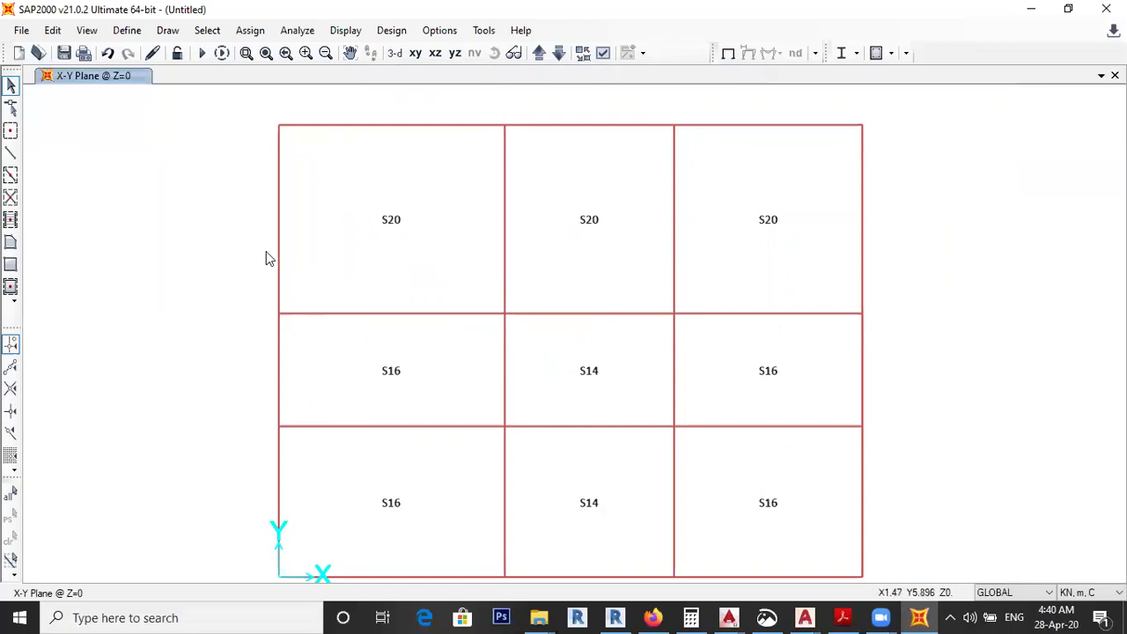
# Step: Start drawing straight frames with the section set to B25x60
pyautogui.click(11, 154)
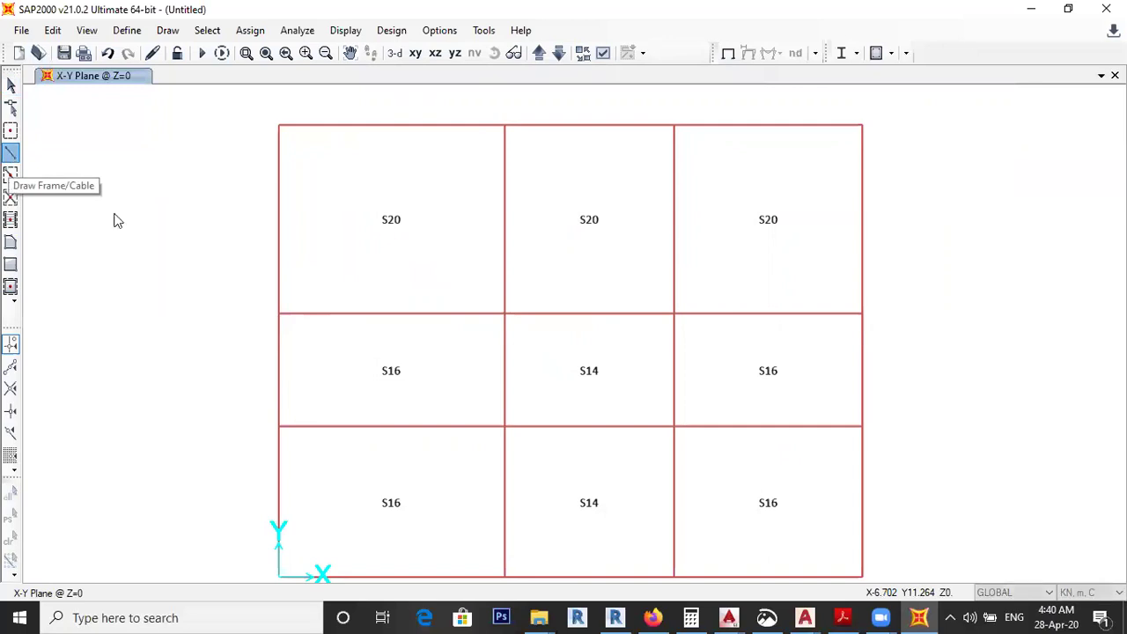
pyautogui.click(990, 136)
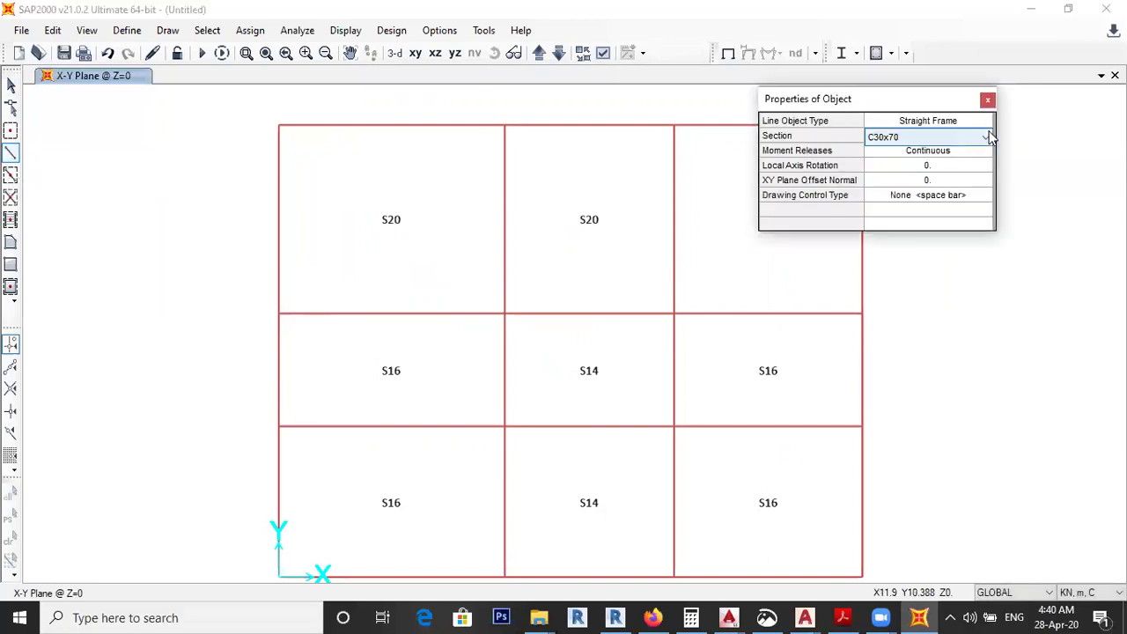
pyautogui.click(990, 137)
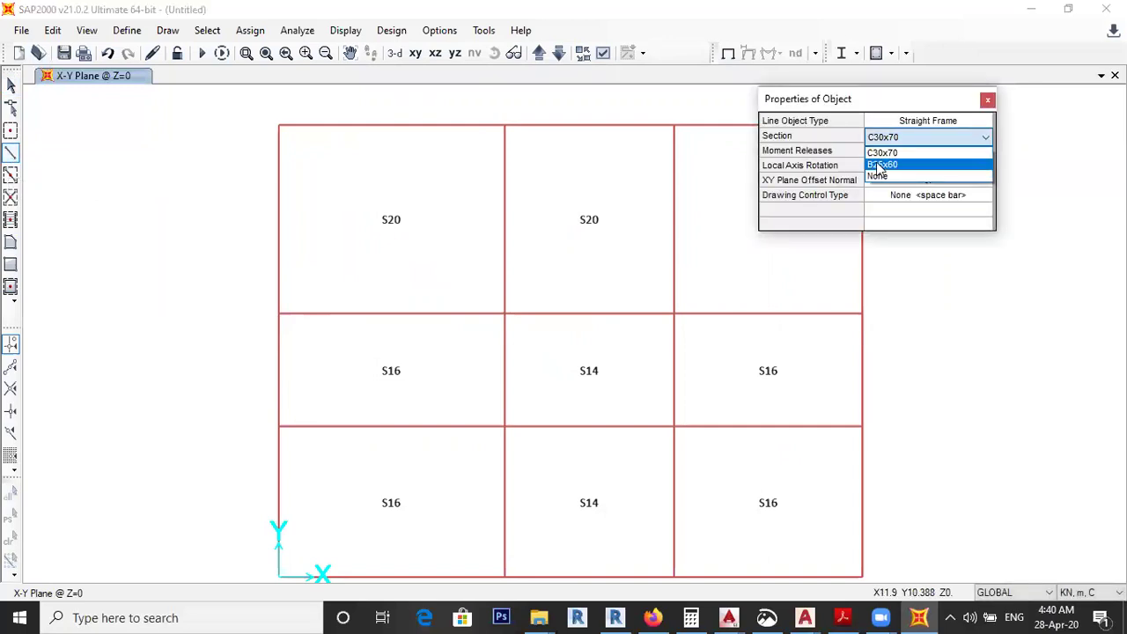
pyautogui.click(878, 166)
pyautogui.moveTo(867, 107); pyautogui.dragTo(899, 184)
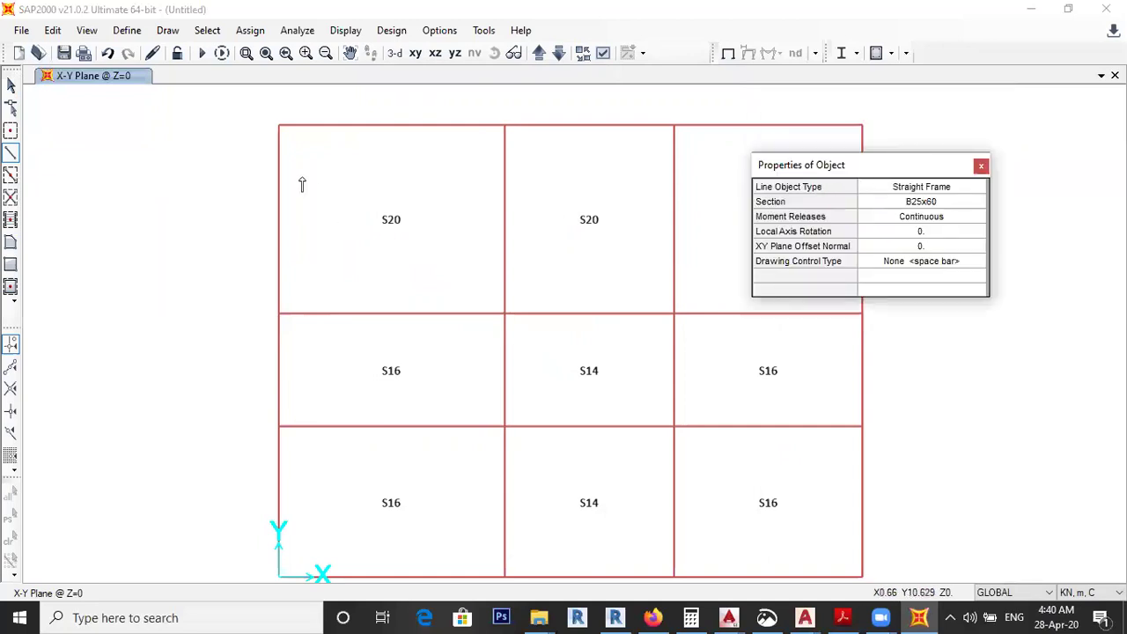
# Step: Try to draw B25x60 beams around the whole perimeter, starting and ending at the grid corner X 0, Y 12 m
pyautogui.click(278, 125)
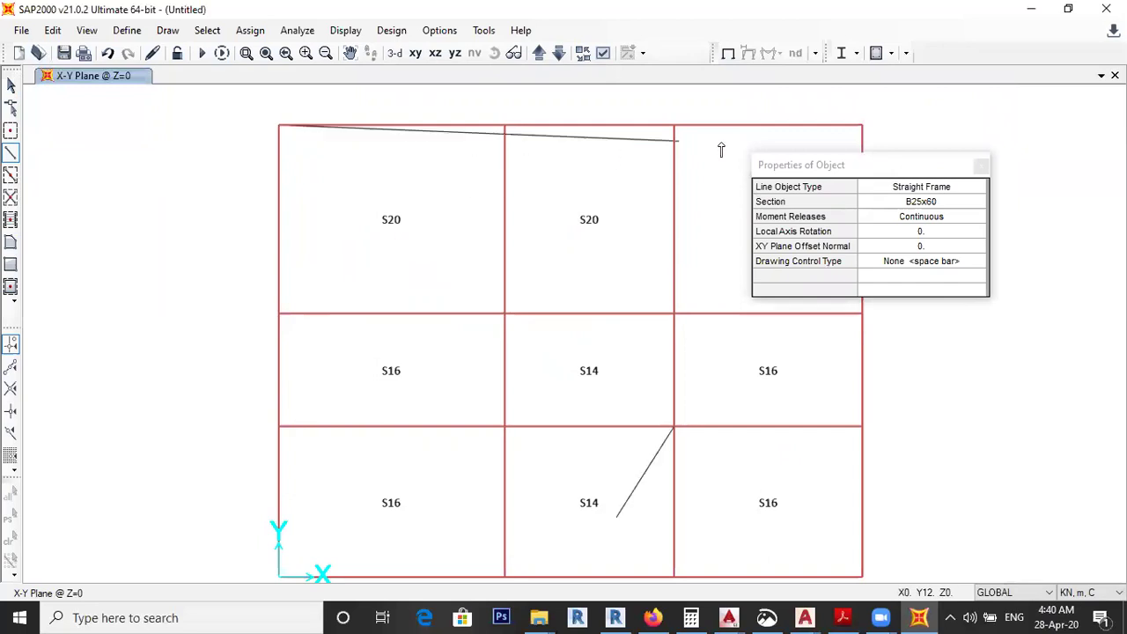
pyautogui.click(862, 126)
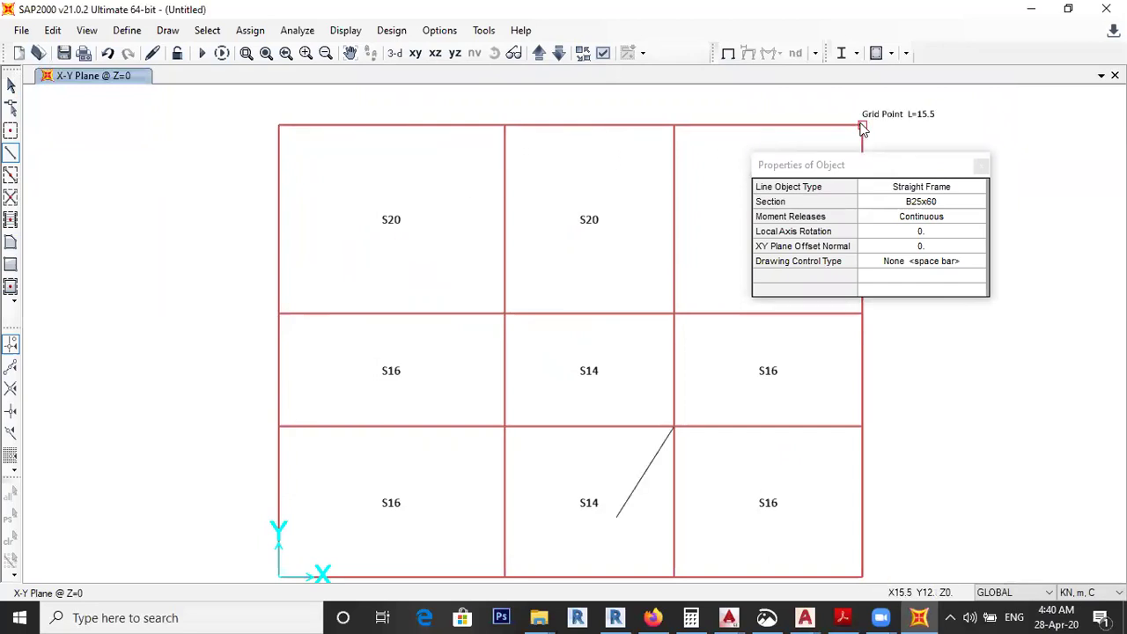
pyautogui.scroll(-3, 666, 106)
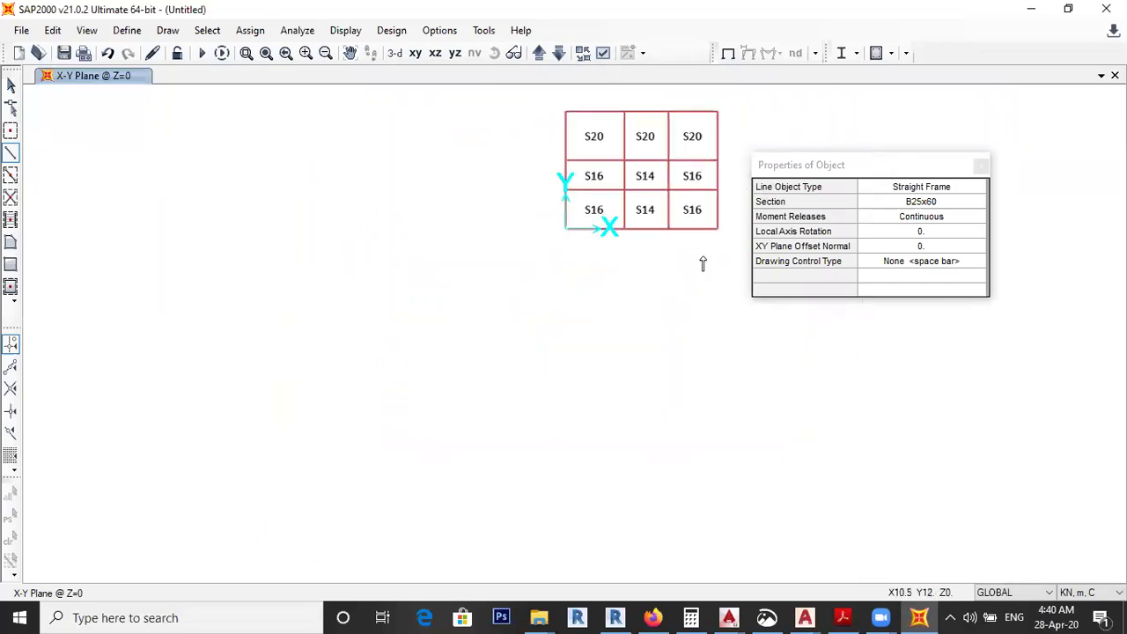
pyautogui.scroll(3, 702, 264)
pyautogui.scroll(-2, 642, 261)
pyautogui.click(702, 267)
pyautogui.click(404, 268)
pyautogui.scroll(-3, 429, 352)
pyautogui.scroll(5, 428, 299)
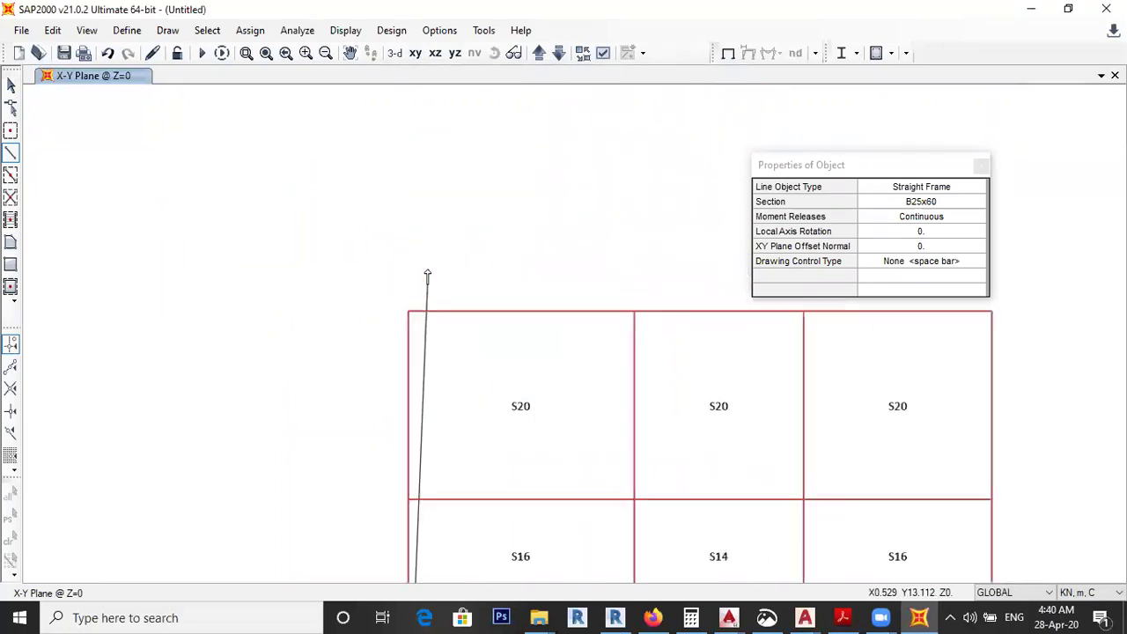
pyautogui.click(410, 312)
pyautogui.scroll(-5, 397, 259)
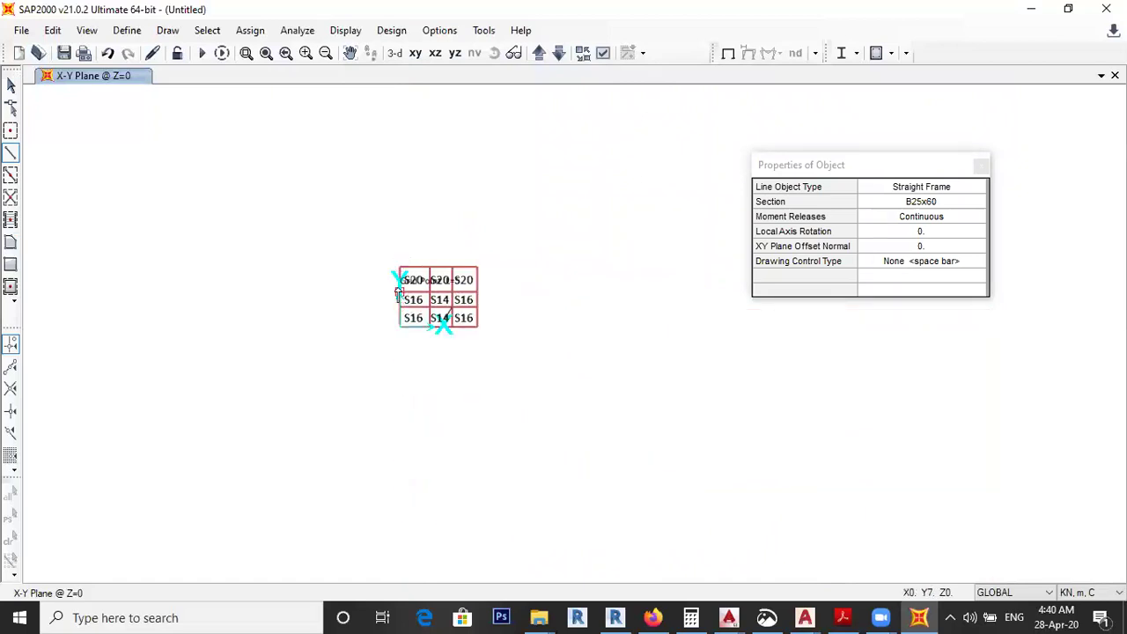
pyautogui.scroll(4, 398, 295)
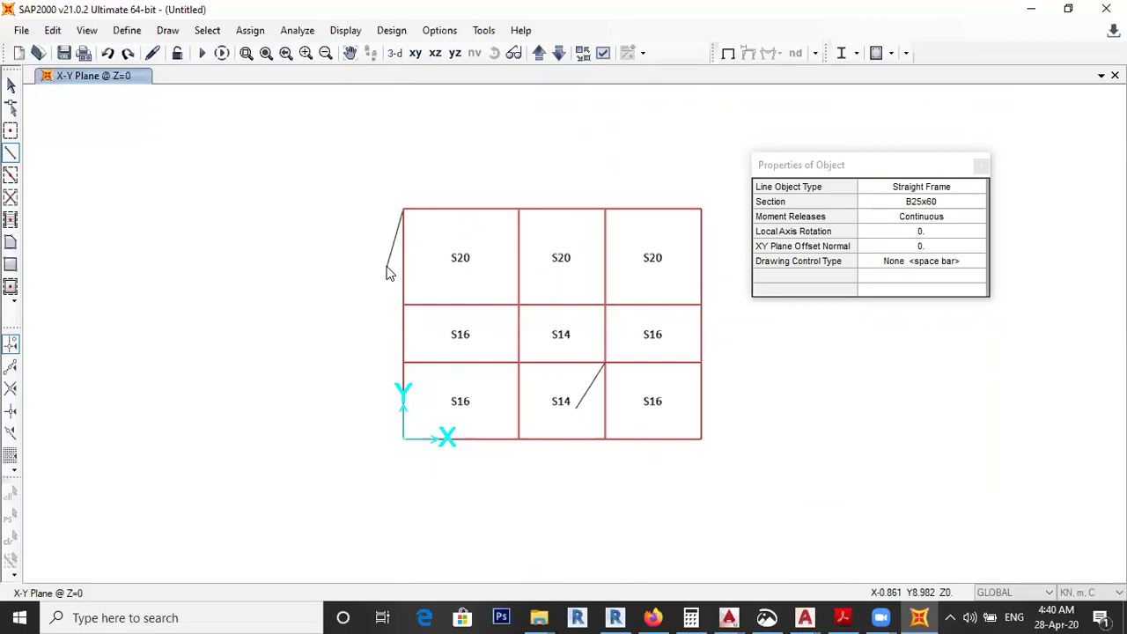
pyautogui.press('Return')
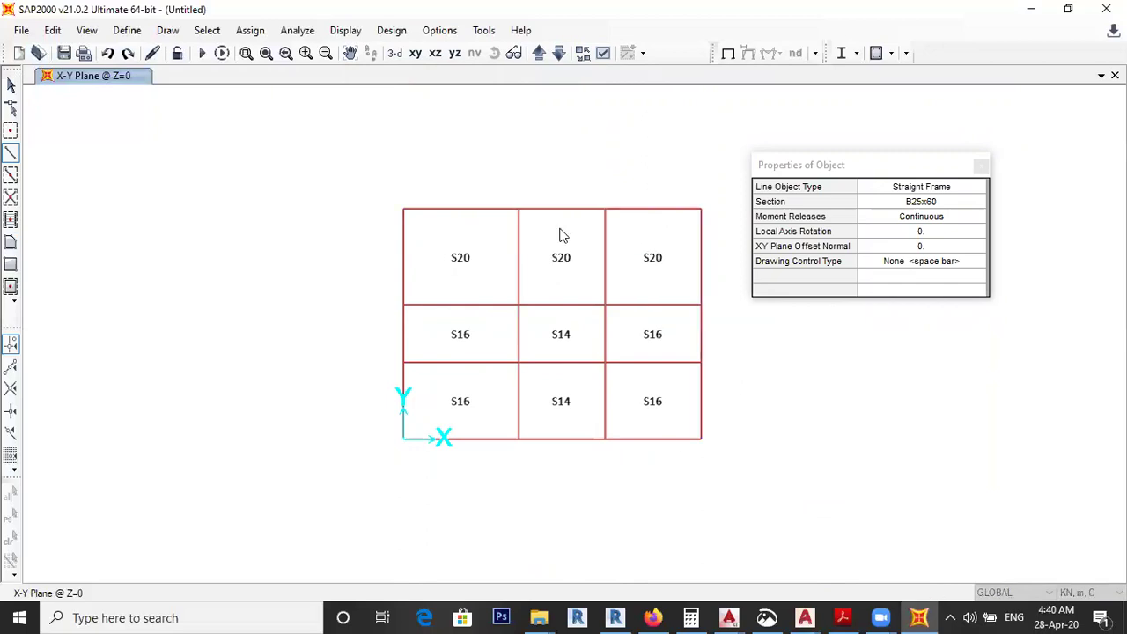
pyautogui.click(982, 167)
# Step: Draw B25x60 beams through X 0, Y 12; X 15.5, Y 12; X 15.5, Y 0; and X 0, Y 0 m, leaving the X 0 edge open
pyautogui.click(11, 152)
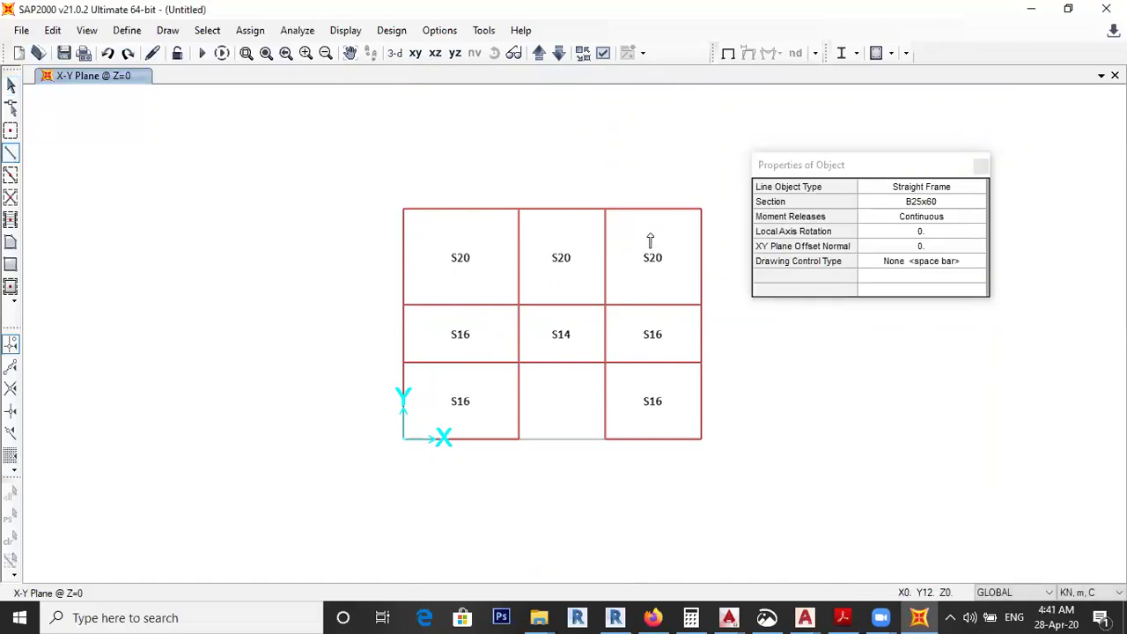
pyautogui.click(701, 210)
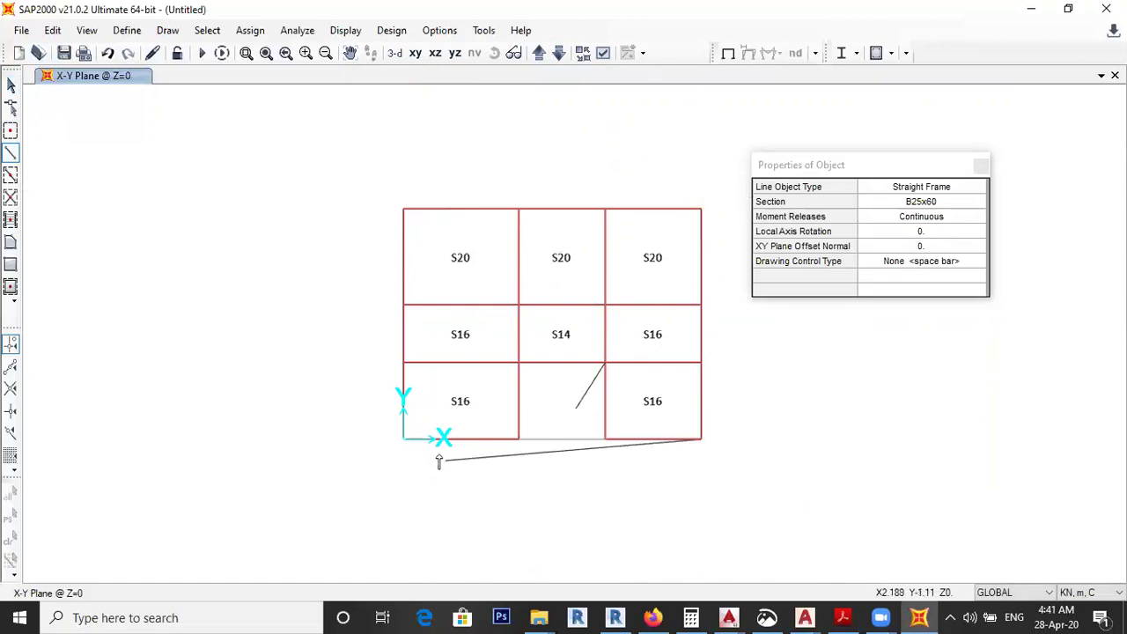
pyautogui.click(404, 438)
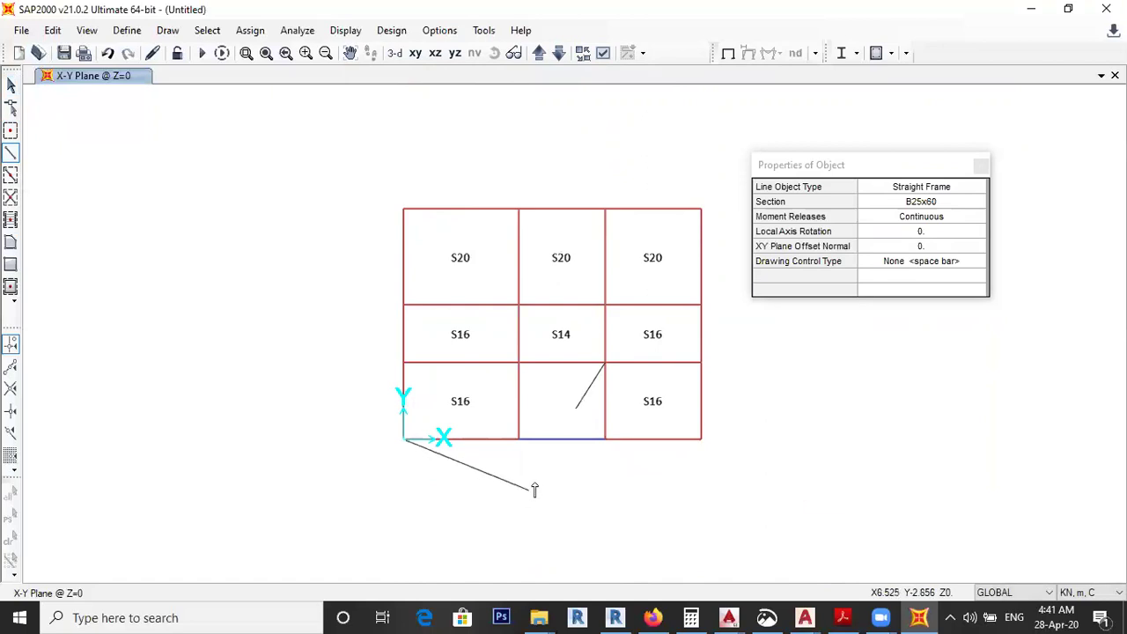
pyautogui.press('Escape')
pyautogui.scroll(2, 520, 464)
pyautogui.scroll(-2, 526, 450)
pyautogui.scroll(1, 530, 445)
pyautogui.scroll(-2, 533, 439)
pyautogui.moveTo(555, 411); pyautogui.dragTo(534, 437, button='middle')
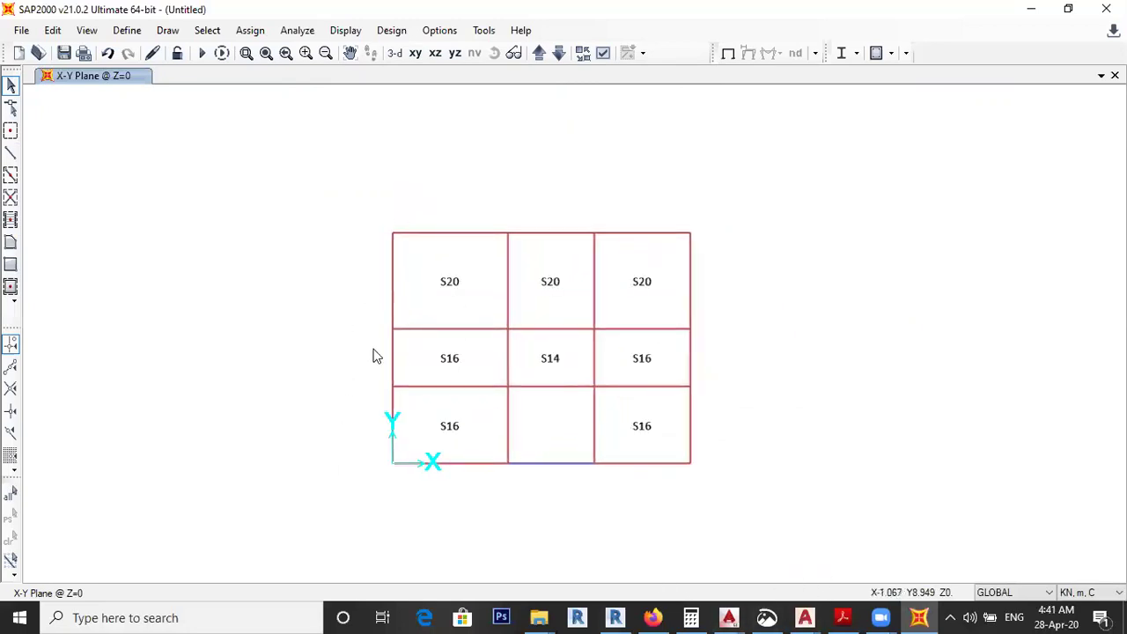
# Step: Switch to the AutoCAD plan and examine where the wall ends and the beam begins along the X 0 edge
pyautogui.click(805, 617)
pyautogui.click(870, 561)
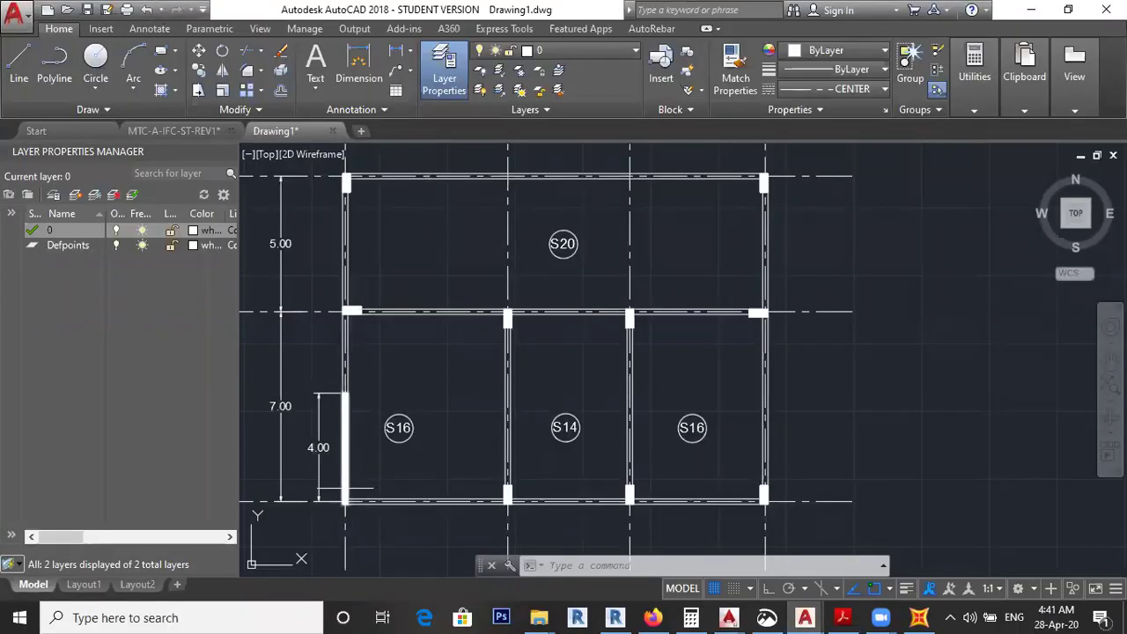
pyautogui.scroll(4, 378, 449)
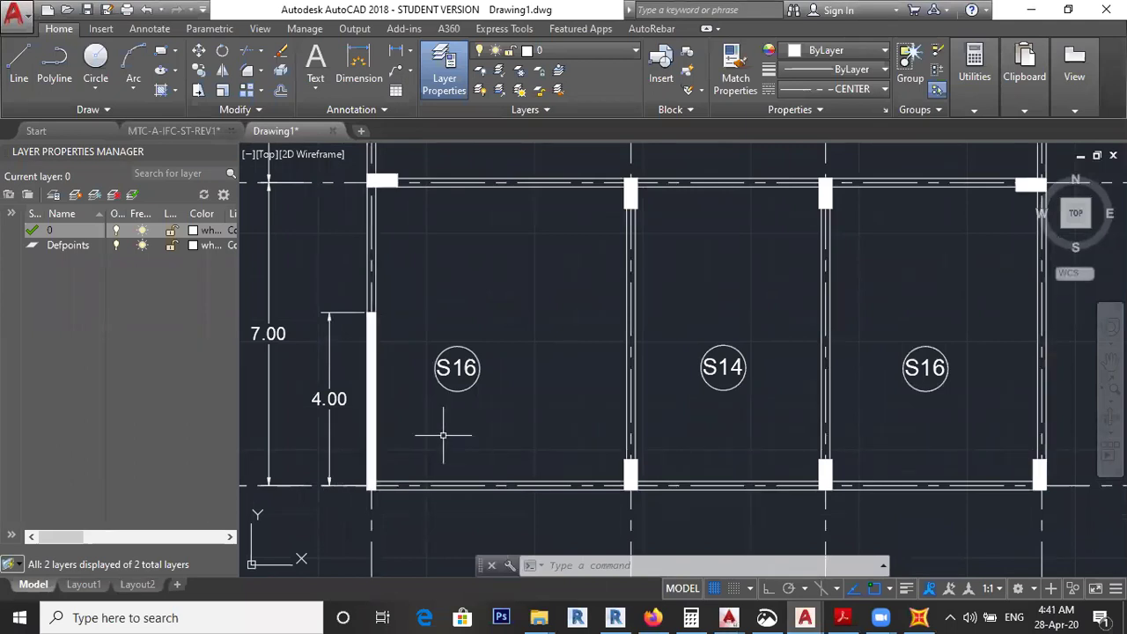
pyautogui.scroll(3, 440, 452)
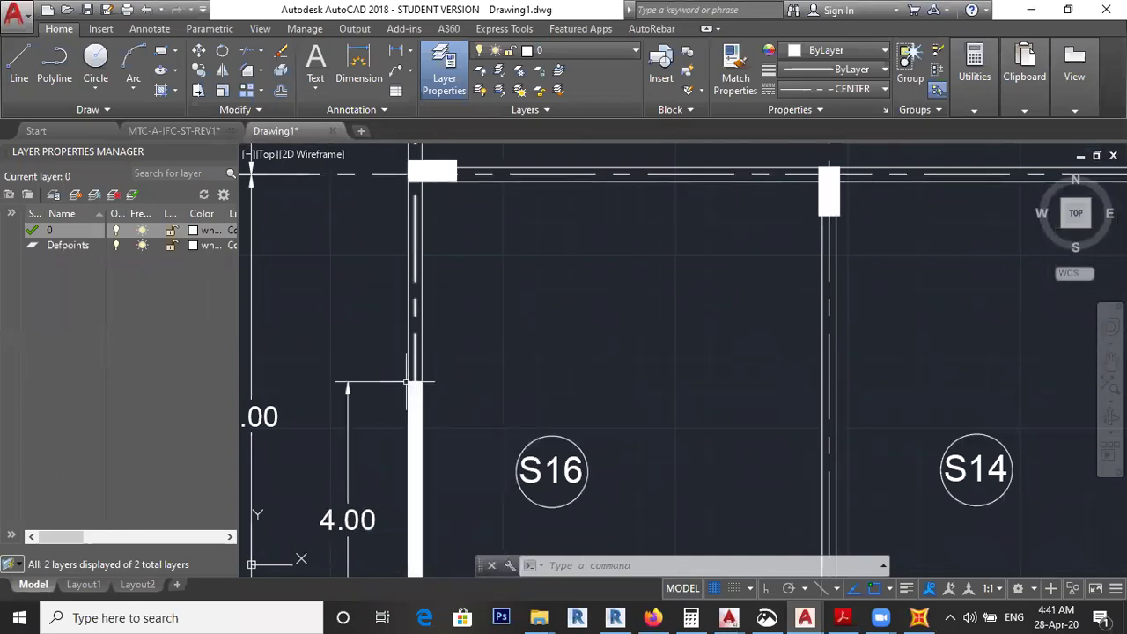
pyautogui.scroll(-1, 402, 395)
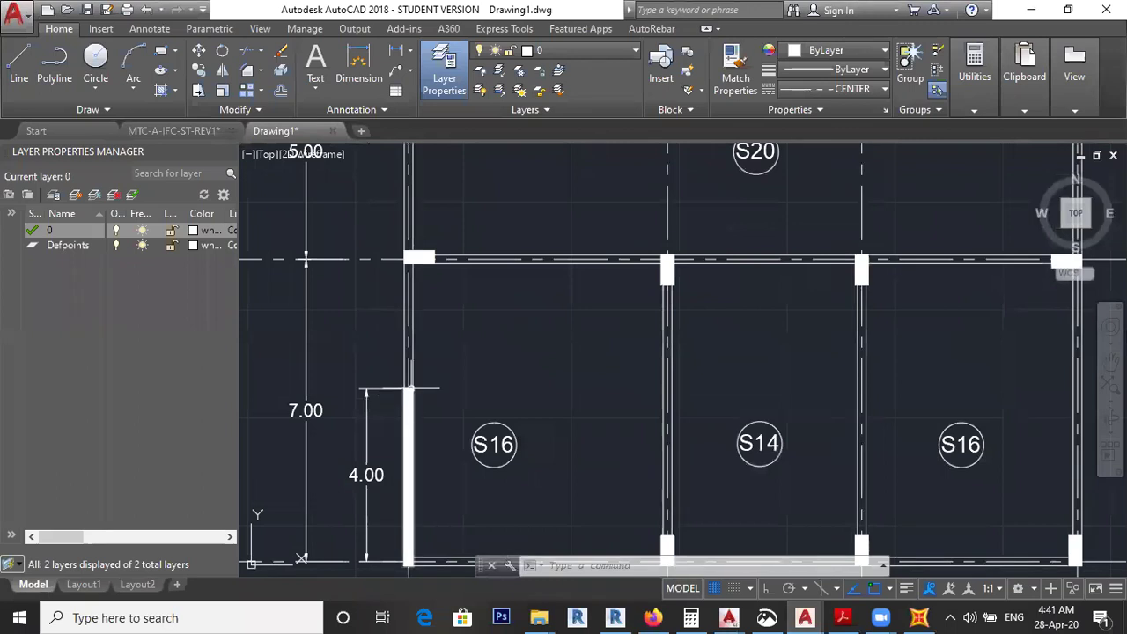
pyautogui.moveTo(407, 387); pyautogui.dragTo(417, 476, button='middle')
pyautogui.scroll(-2, 315, 347)
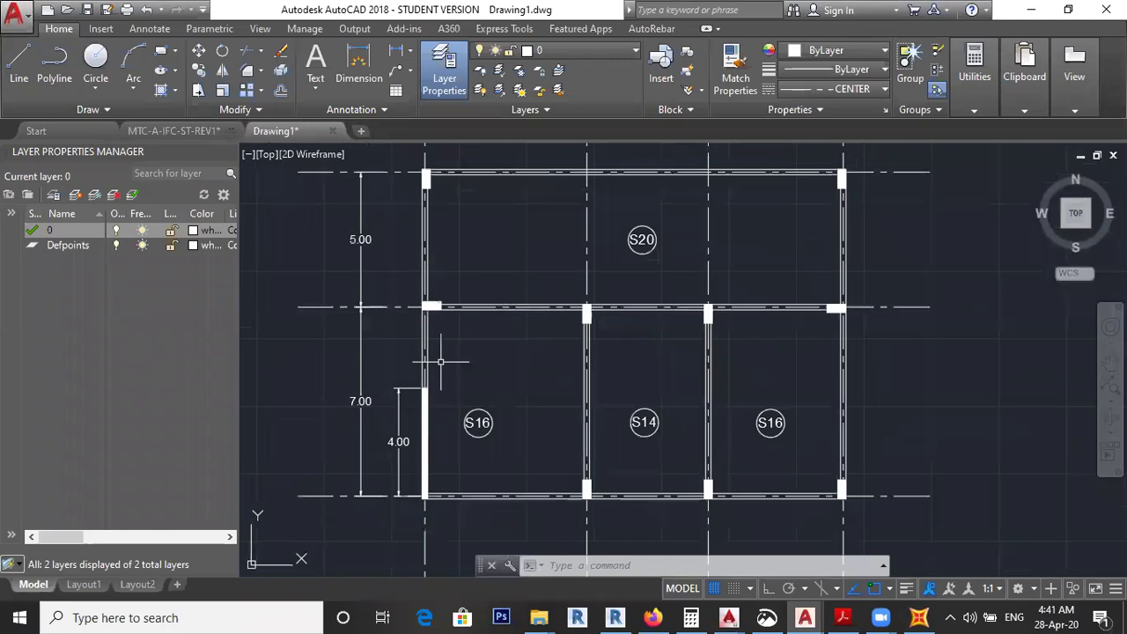
# Step: Return to SAP2000 and draw a B25x60 beam along the X 0 edge from Y 4 to Y 12 m
pyautogui.click(918, 617)
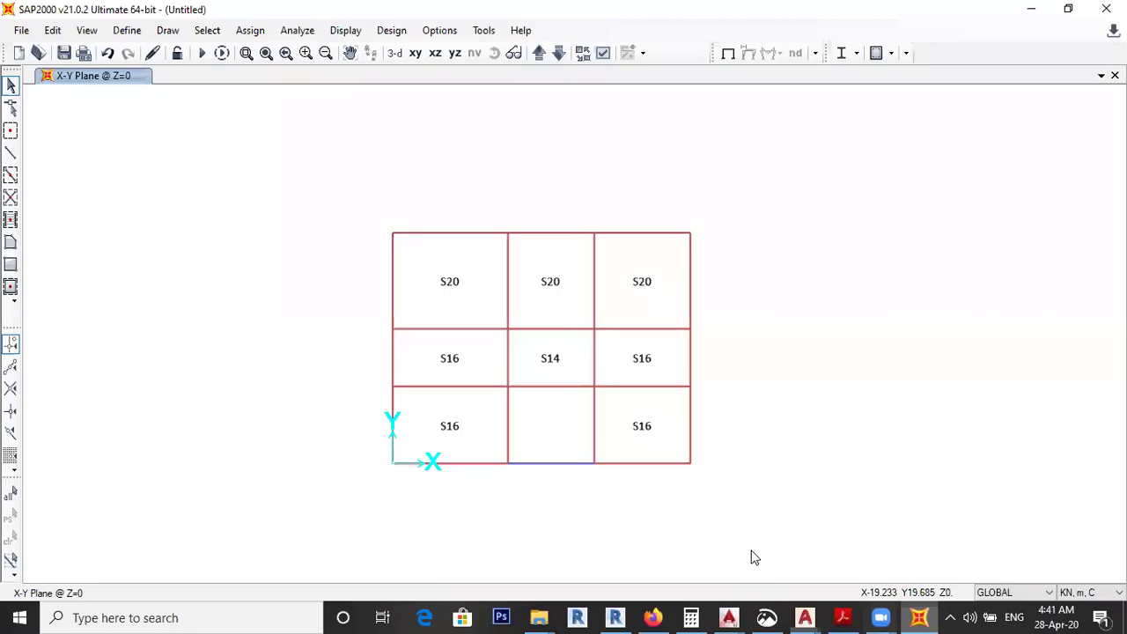
pyautogui.click(11, 153)
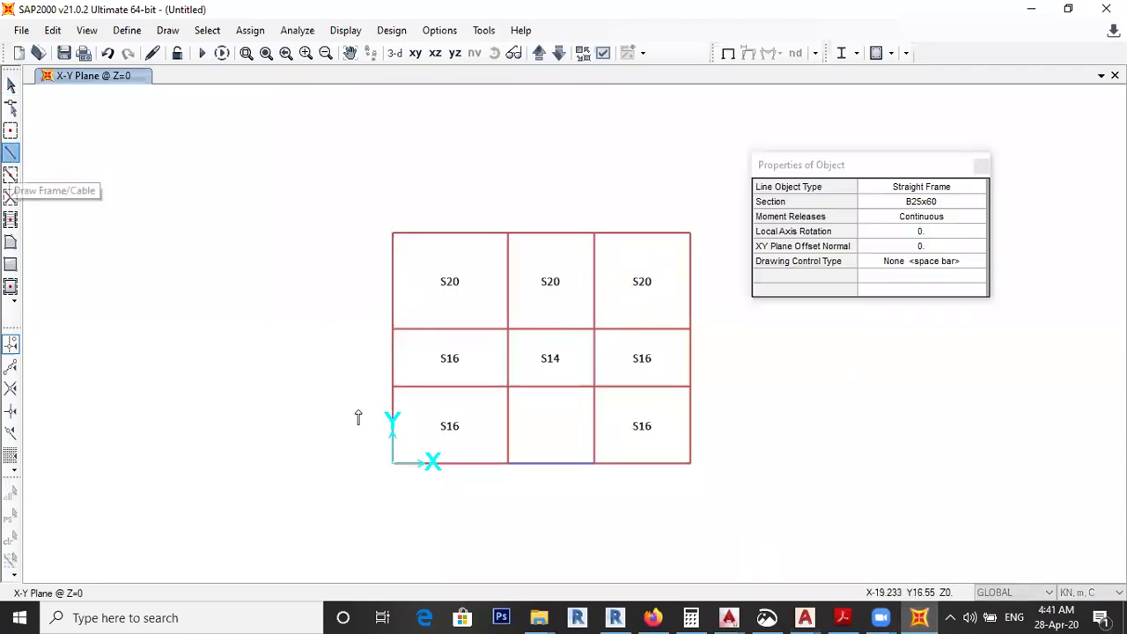
pyautogui.click(393, 388)
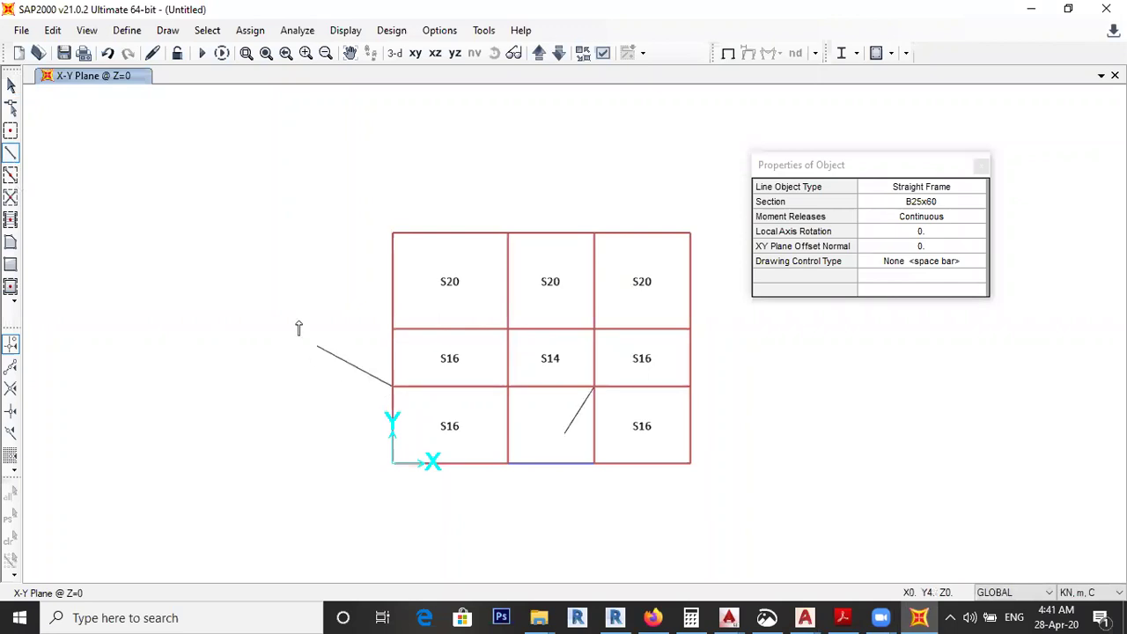
pyautogui.click(393, 234)
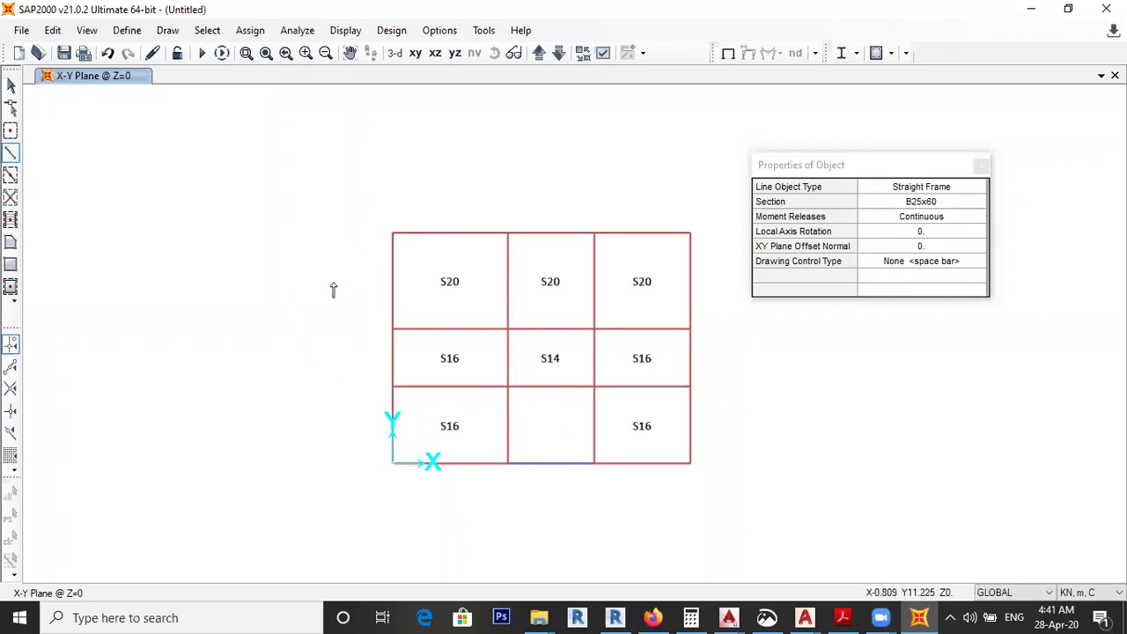
pyautogui.press('Escape')
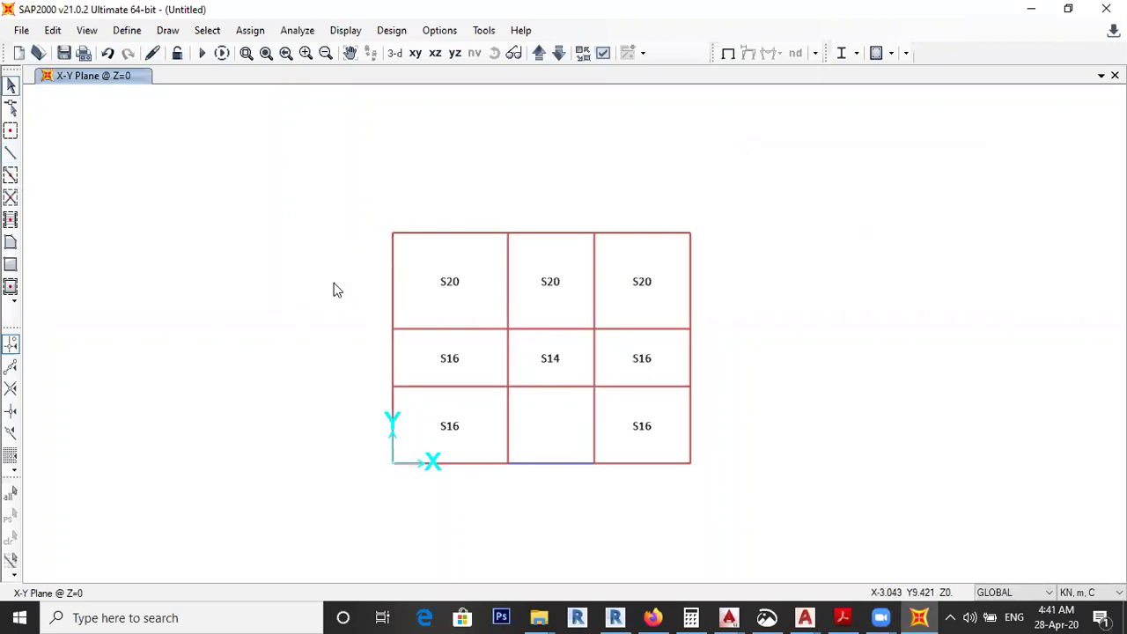
# Step: Select all S20, S16 and S14 slab areas in the plan and remove the selection from view
pyautogui.scroll(3, 380, 361)
pyautogui.scroll(-4, 409, 299)
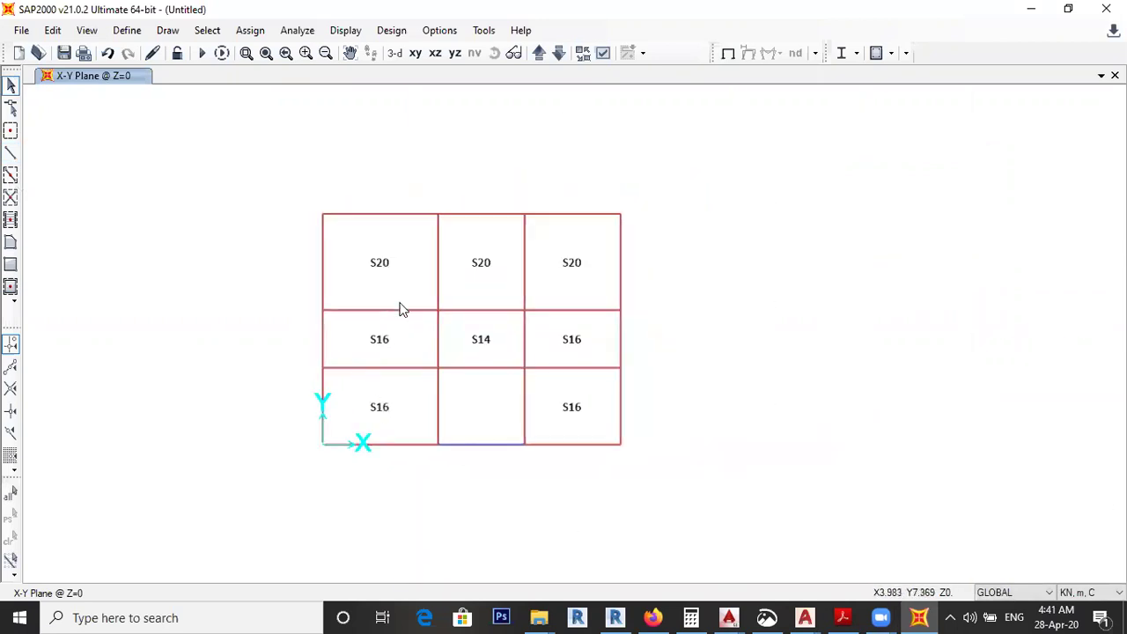
pyautogui.click(408, 269)
pyautogui.click(489, 278)
pyautogui.click(548, 287)
pyautogui.click(563, 361)
pyautogui.click(559, 414)
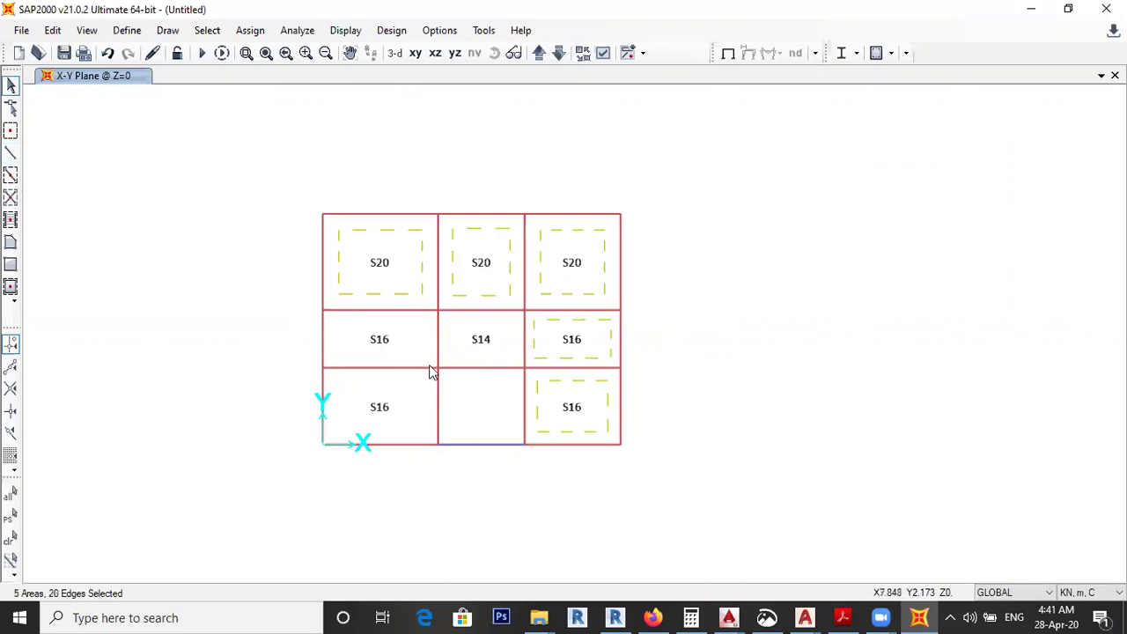
pyautogui.click(467, 339)
pyautogui.click(393, 352)
pyautogui.click(408, 430)
pyautogui.rightClick(686, 328)
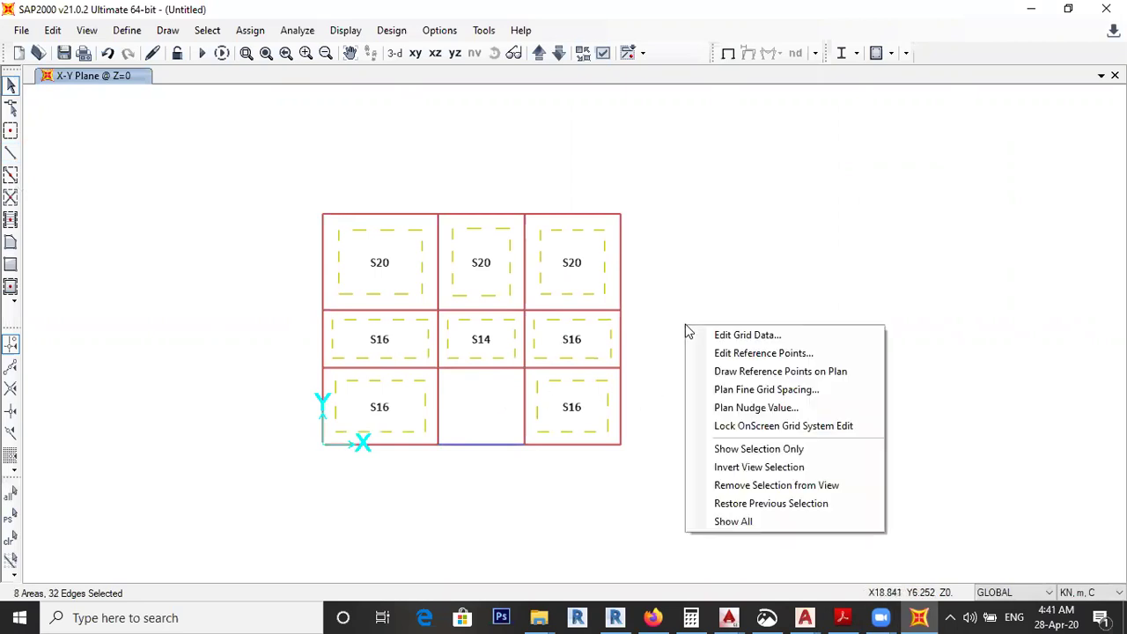
pyautogui.click(731, 488)
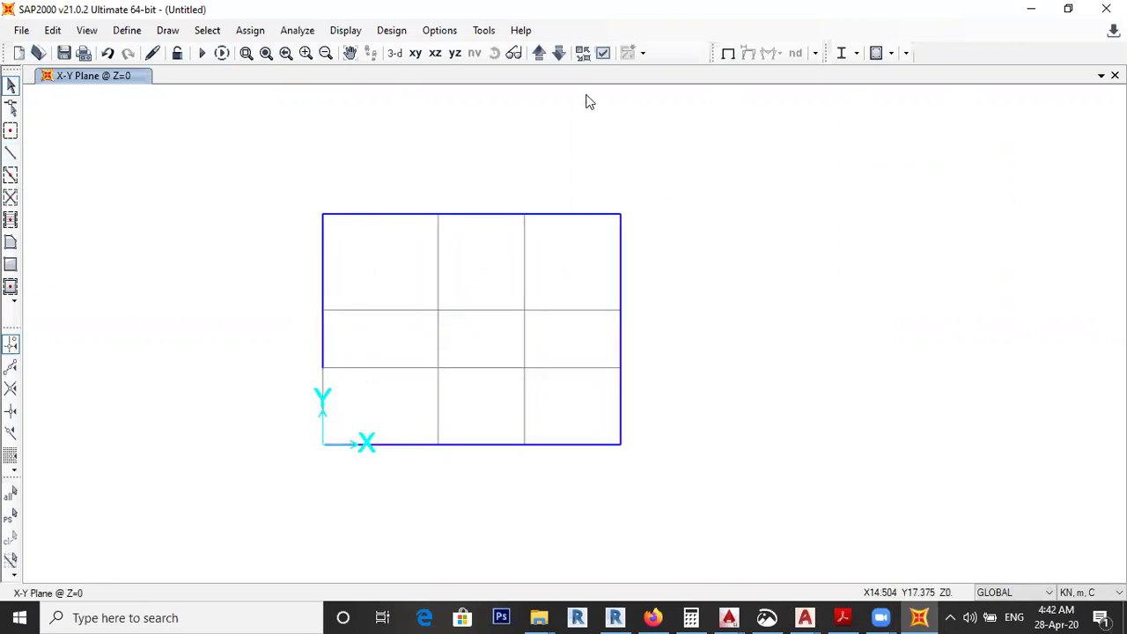
# Step: Turn on frame section names in the display options and restore all hidden slabs to the plan view
pyautogui.click(603, 54)
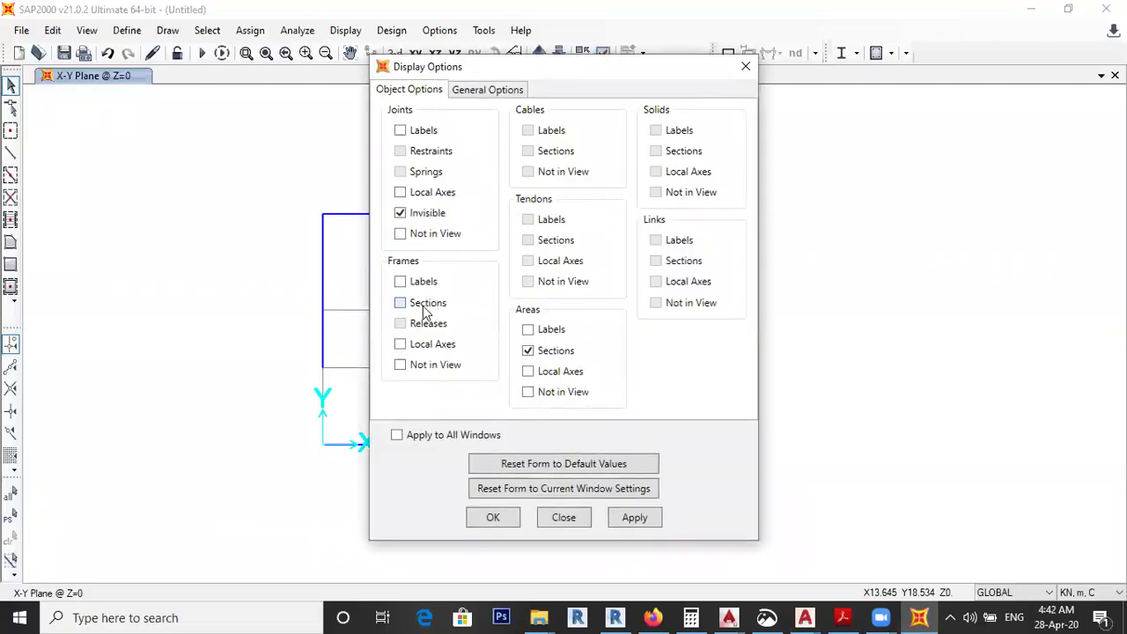
pyautogui.click(491, 601)
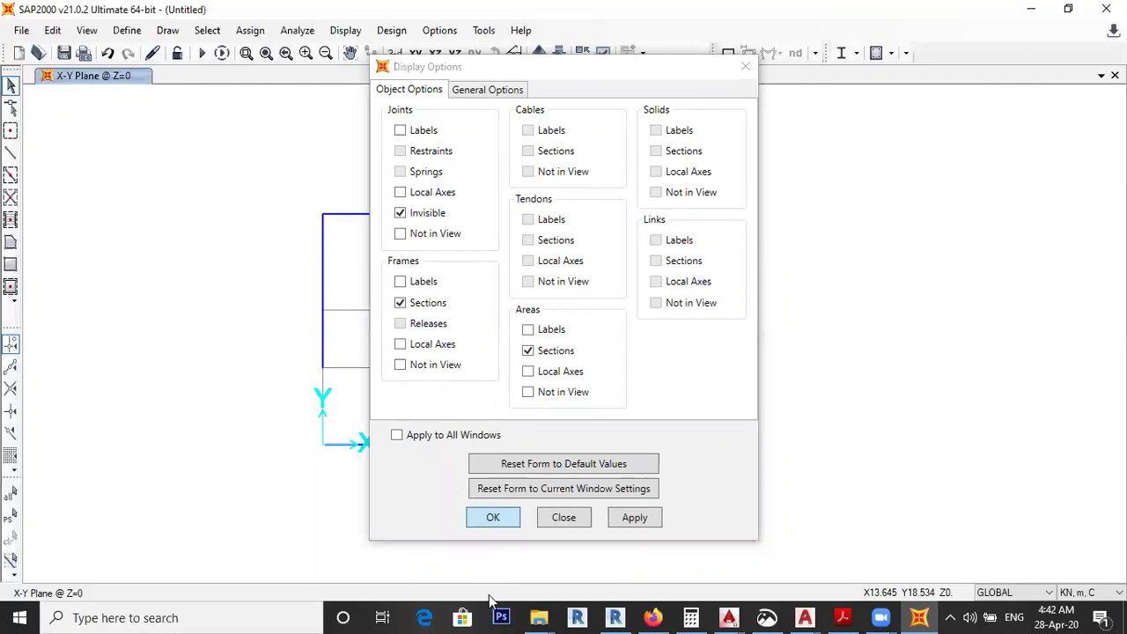
pyautogui.press('Return')
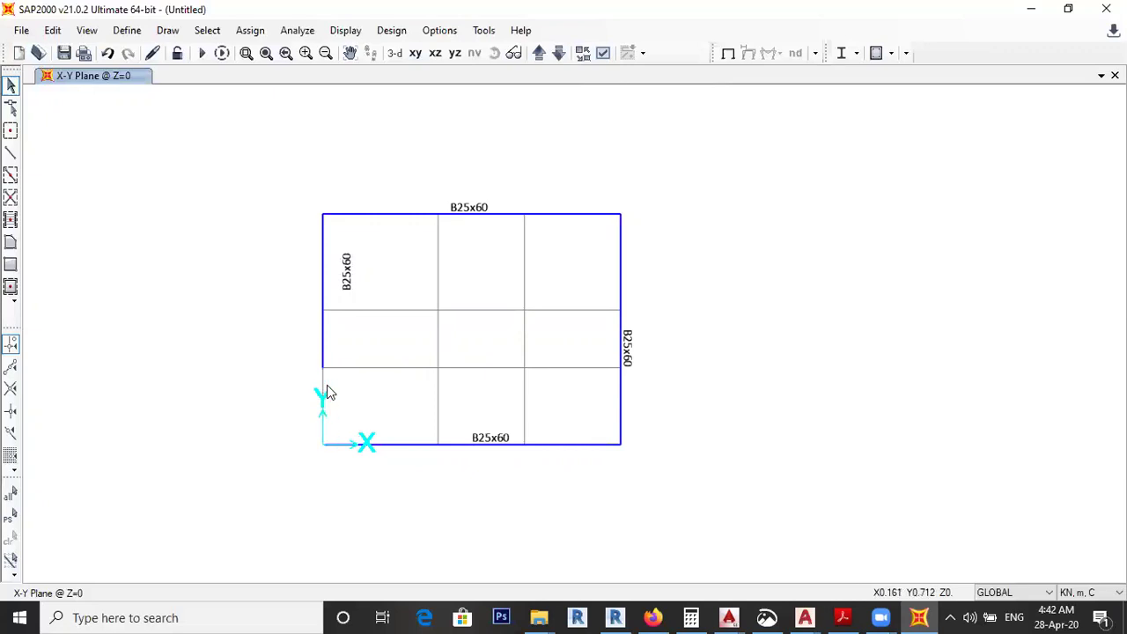
pyautogui.rightClick(691, 313)
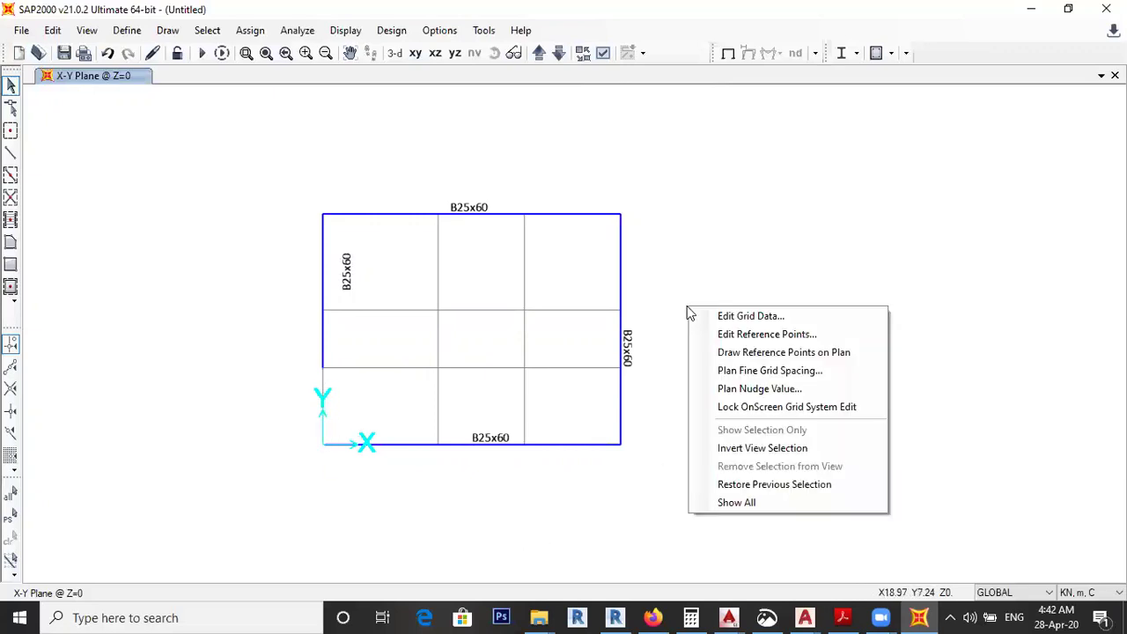
pyautogui.click(730, 502)
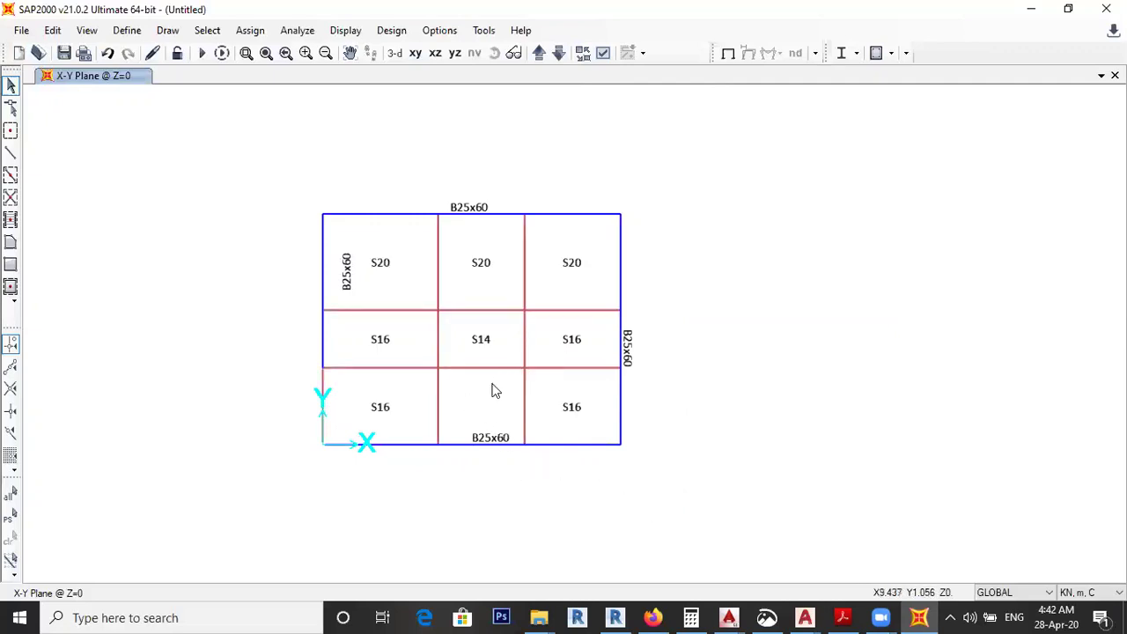
# Step: Draw an S14 slab in the unlabelled middle bay between Y 0 and Y 4 m, with one corner at X 6, Y 0
pyautogui.click(11, 242)
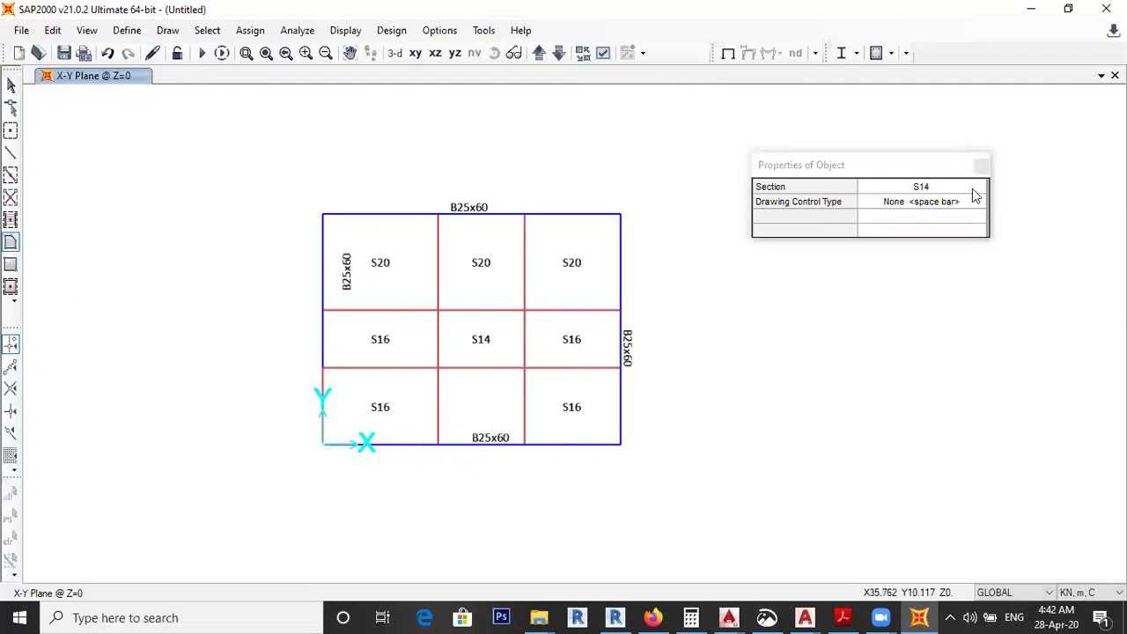
pyautogui.click(525, 368)
pyautogui.click(438, 368)
pyautogui.click(438, 445)
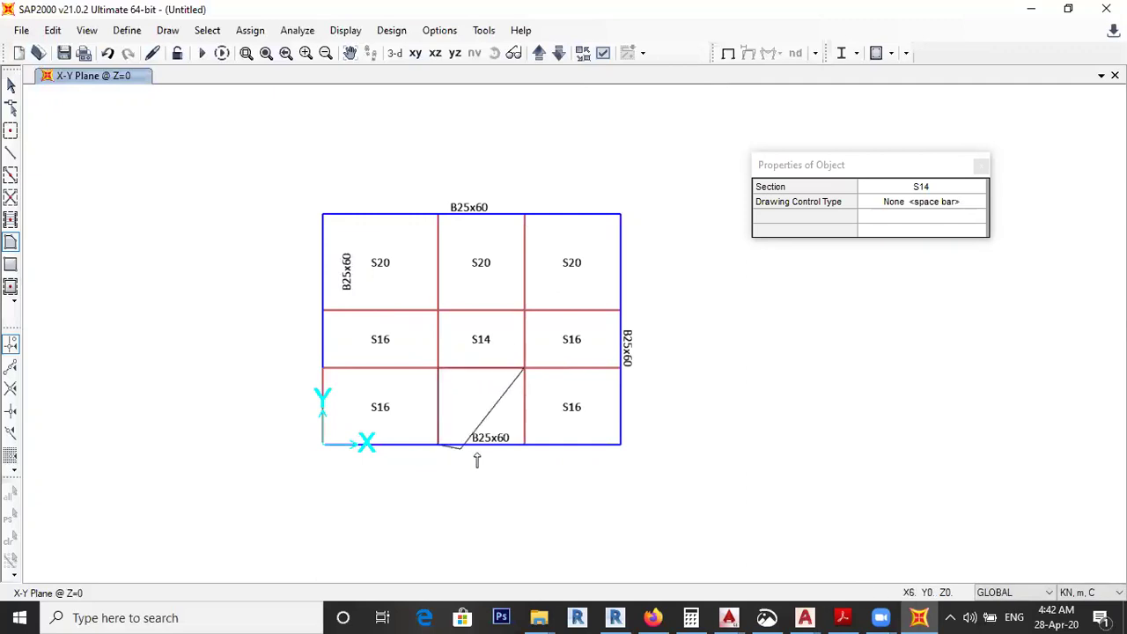
pyautogui.click(526, 446)
pyautogui.press('Return')
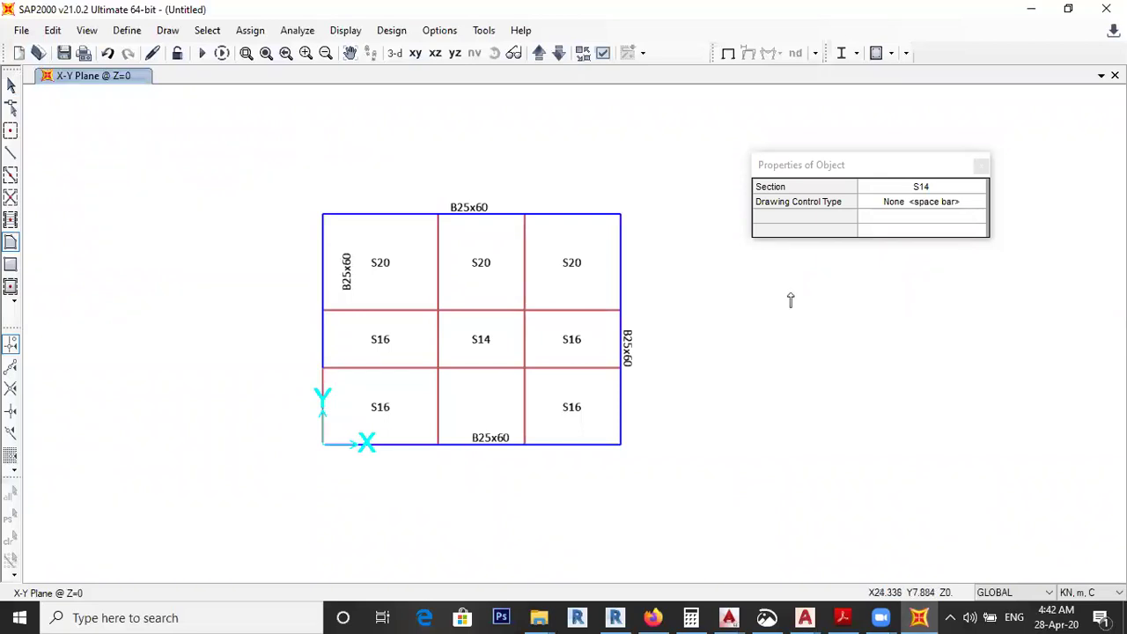
pyautogui.press('Escape')
# Step: Select the new middle-bay slab to check it, clear the selection and reapply the display options to refresh the section names
pyautogui.click(498, 393)
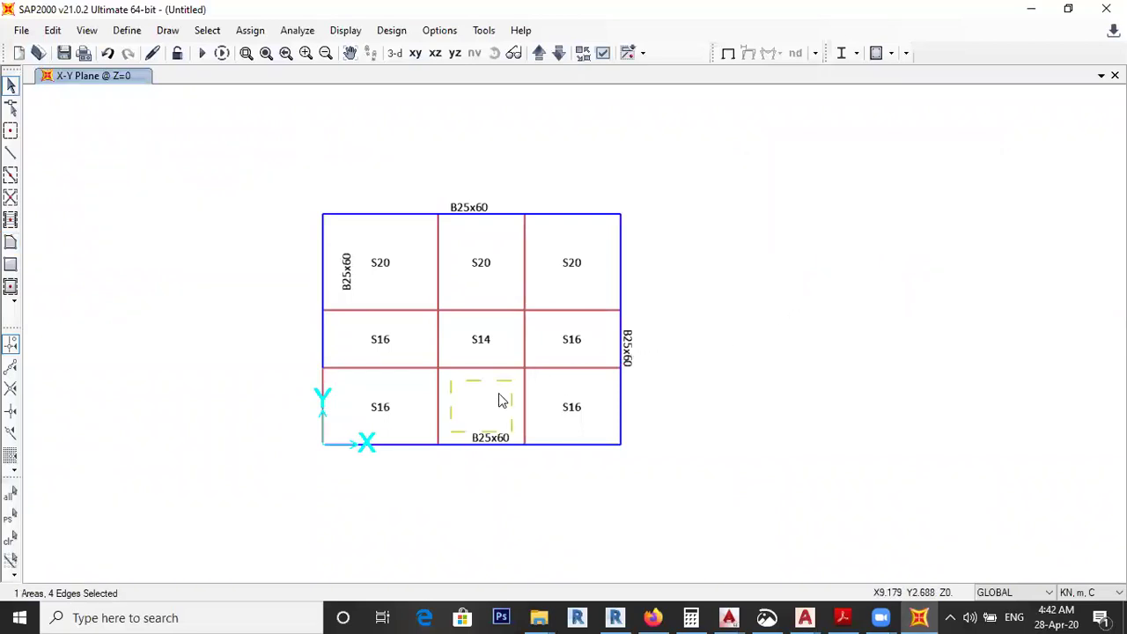
pyautogui.scroll(2, 498, 373)
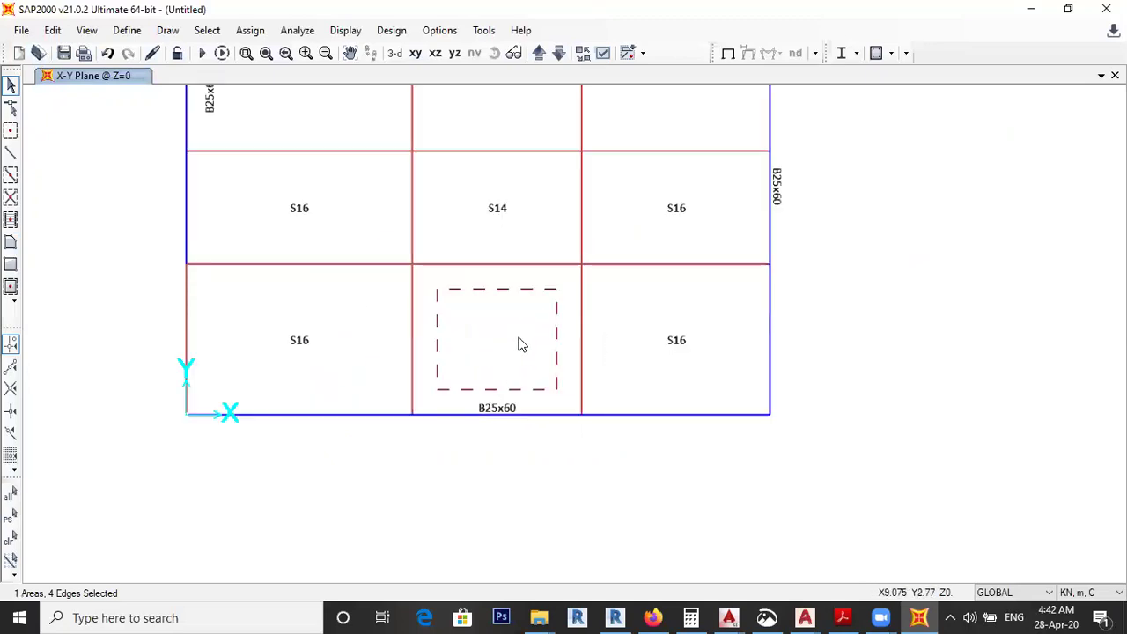
pyautogui.scroll(-2, 520, 344)
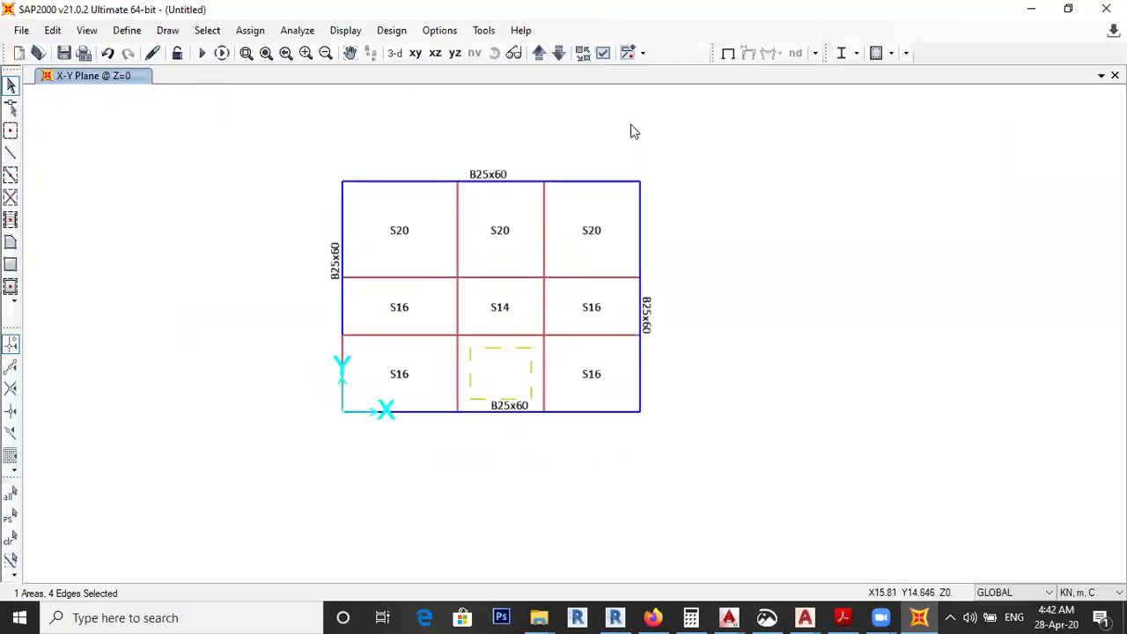
pyautogui.click(495, 344)
pyautogui.hotkey('ctrl', 'w')
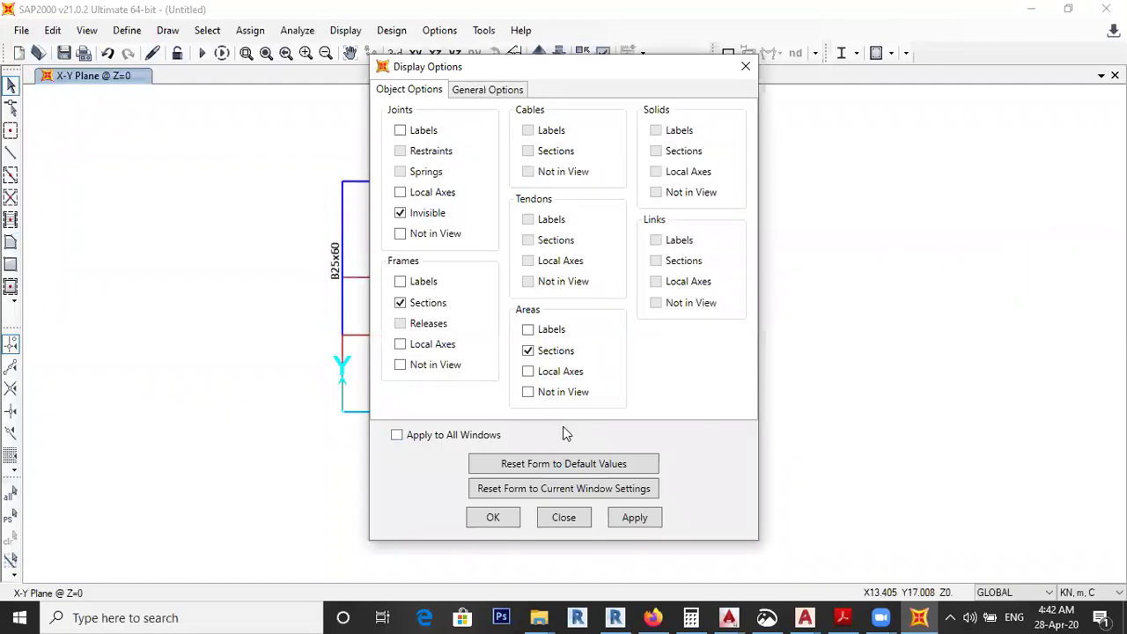
pyautogui.click(489, 517)
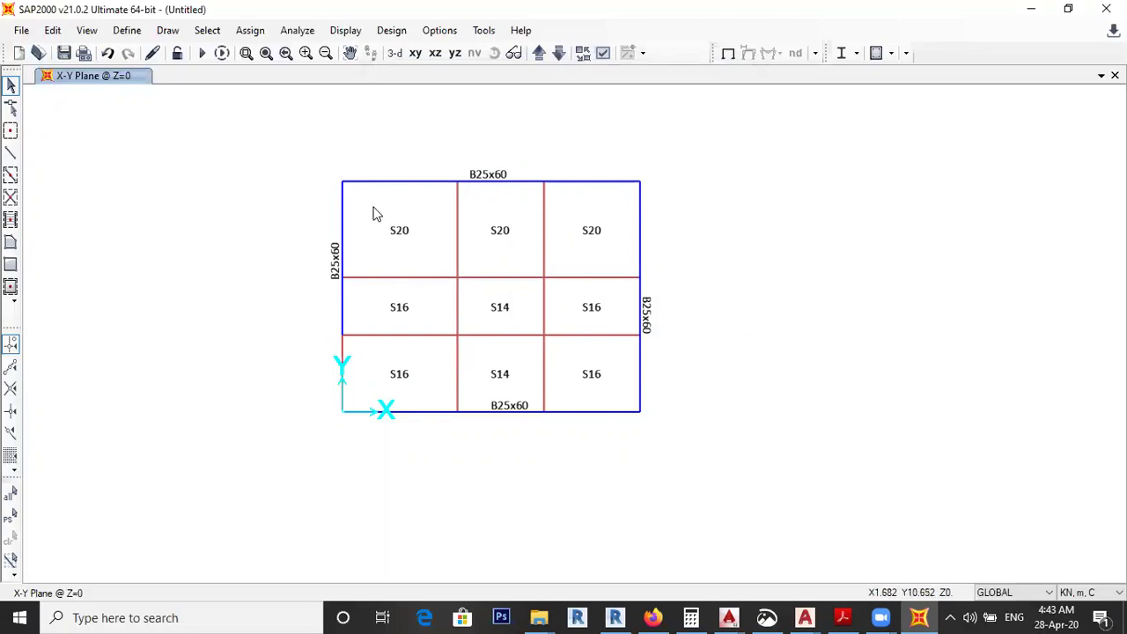
# Step: Select the joint at X 0, Y 12 and switch to the AutoCAD plan to examine the column positions
pyautogui.click(343, 182)
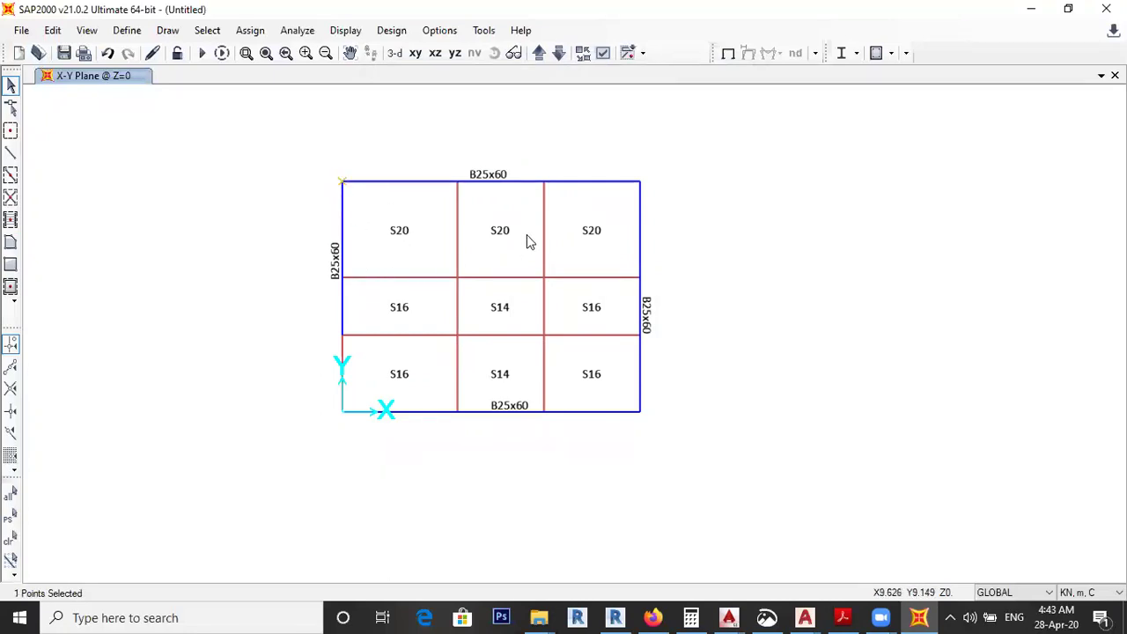
pyautogui.moveTo(804, 617)
pyautogui.click(866, 545)
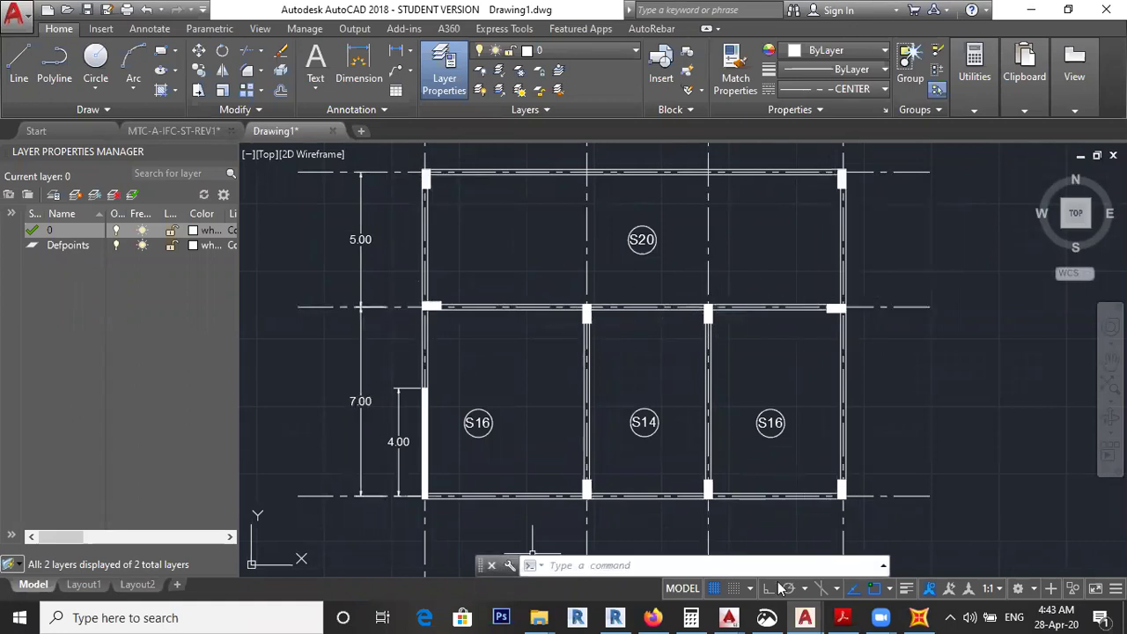
# Step: Return to SAP2000 and add the other column joints to the selection: X 15.5, Y 12, all four at Y 7, and three at Y 0 excluding the origin
pyautogui.click(918, 617)
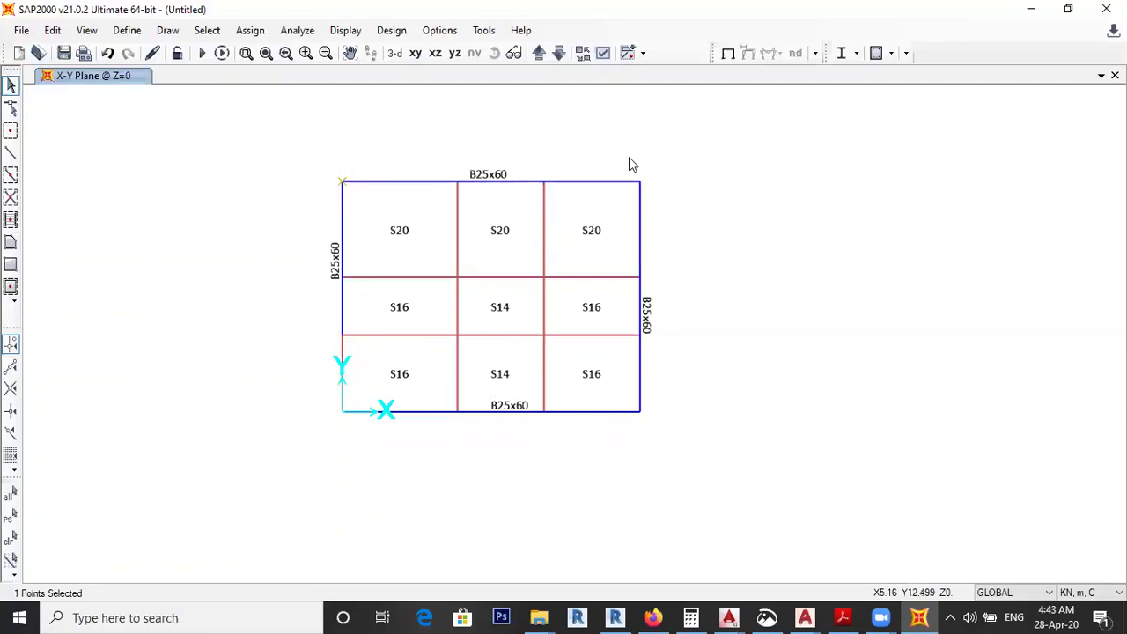
pyautogui.click(665, 226)
pyautogui.scroll(2, 660, 304)
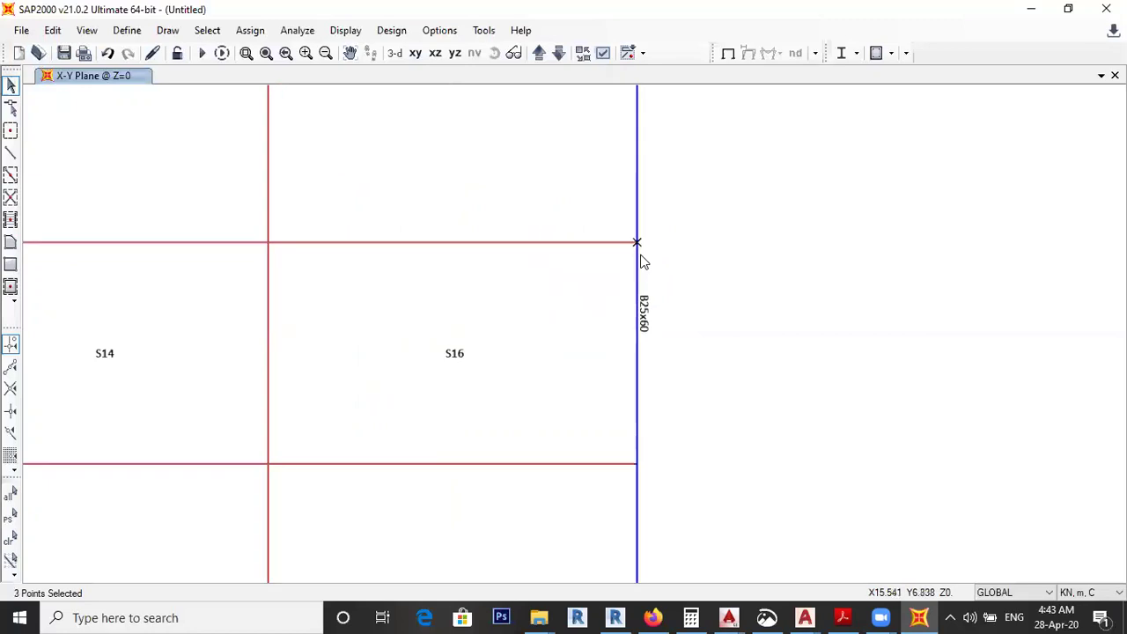
pyautogui.scroll(-1, 643, 259)
pyautogui.click(639, 247)
pyautogui.scroll(-1, 571, 264)
pyautogui.scroll(1, 570, 259)
pyautogui.click(569, 250)
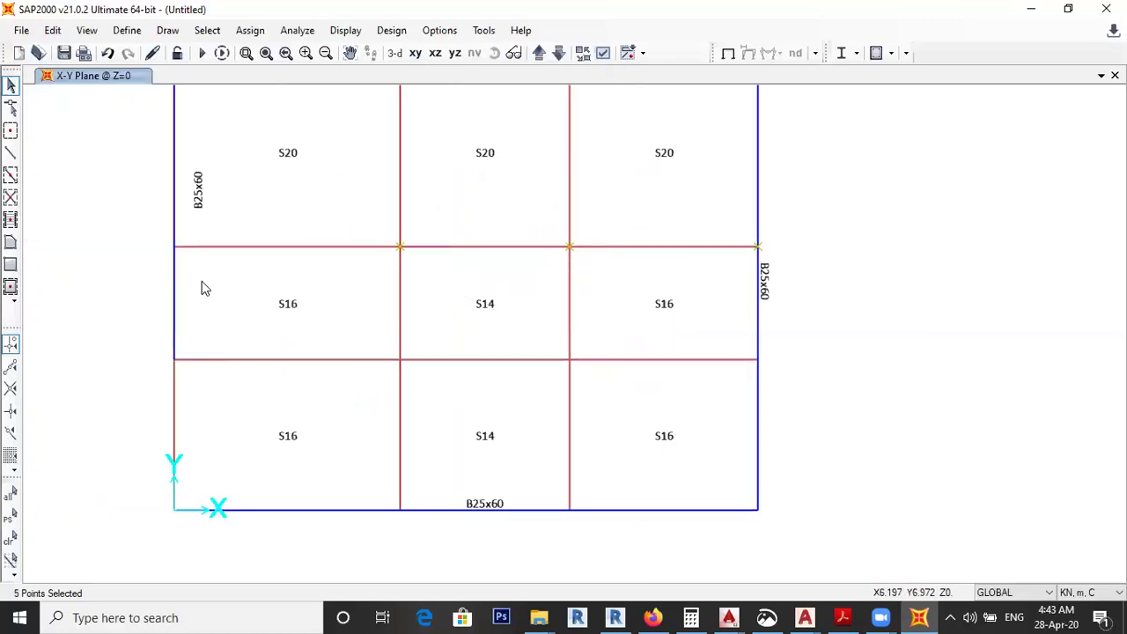
pyautogui.click(398, 519)
pyautogui.click(572, 513)
# Step: Compare the selected joints with the columns and wall in the AutoCAD plan, and return to the full SAP2000 plan
pyautogui.moveTo(804, 616)
pyautogui.click(898, 541)
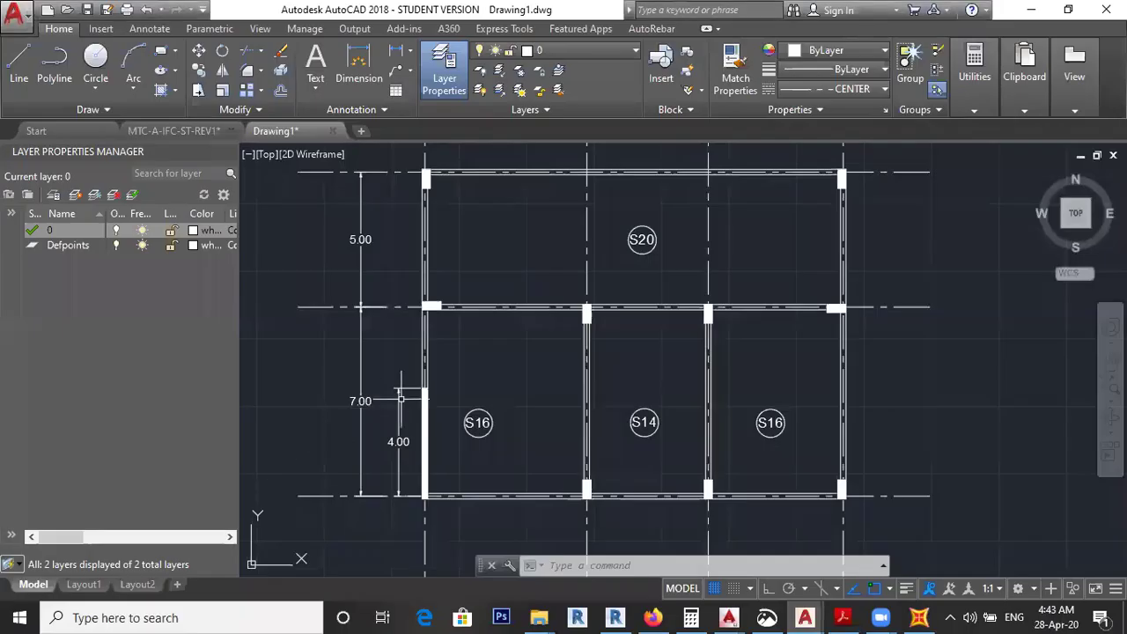
pyautogui.click(925, 616)
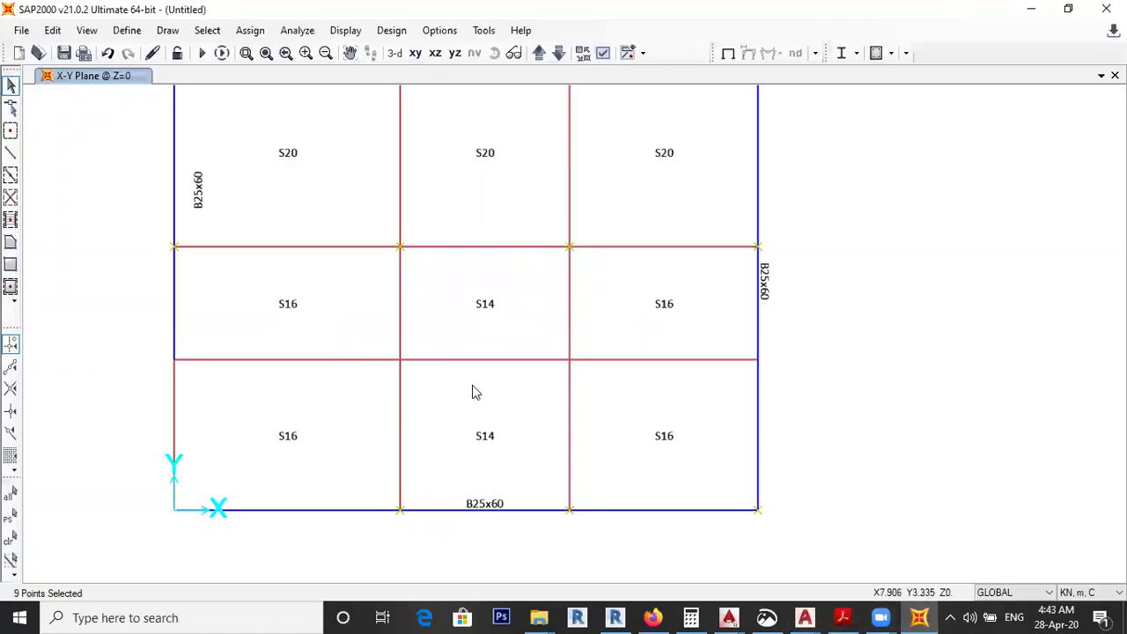
pyautogui.moveTo(472, 391); pyautogui.dragTo(495, 443, button='middle')
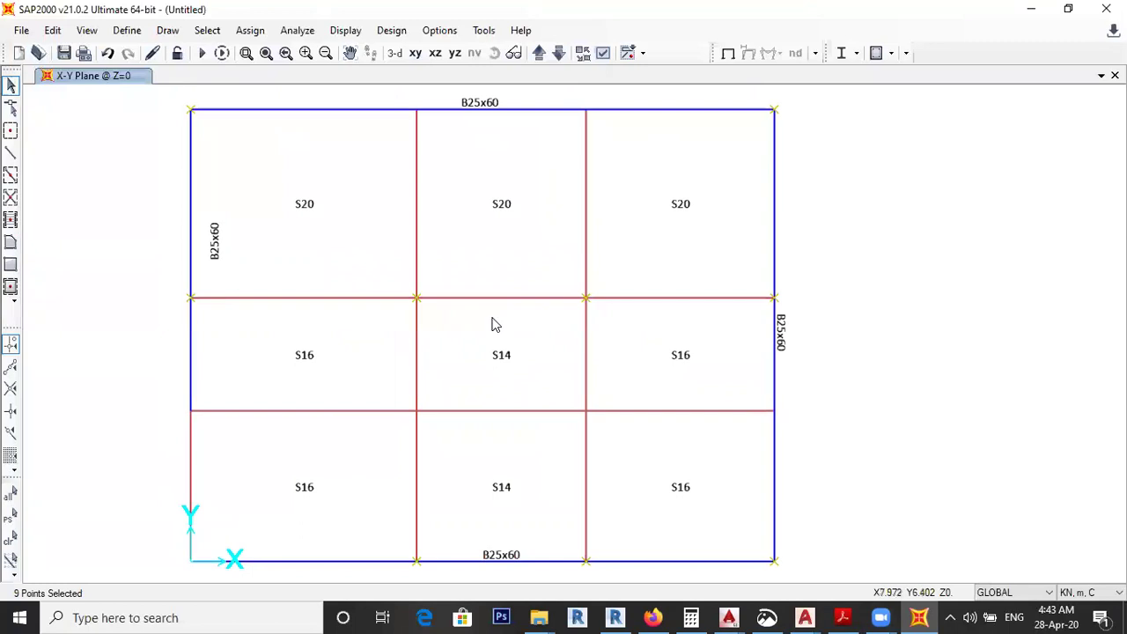
# Step: Extrude the selected joints into C30x70 columns with dy 0, dz -4 and number 1, and view the model in 3-D
pyautogui.click(51, 31)
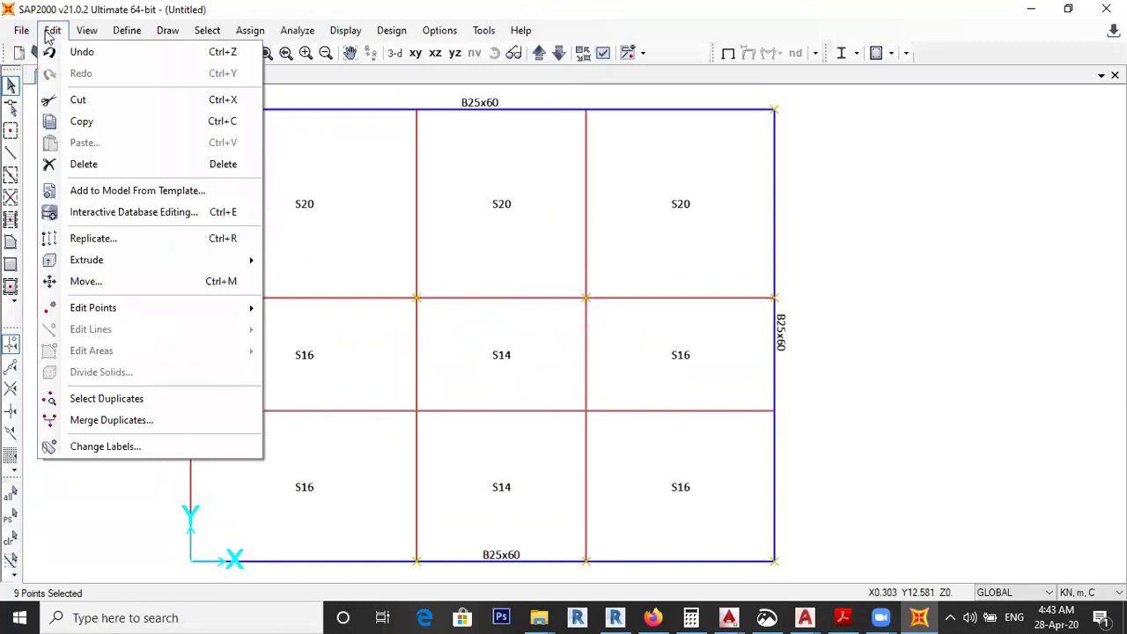
pyautogui.moveTo(227, 264)
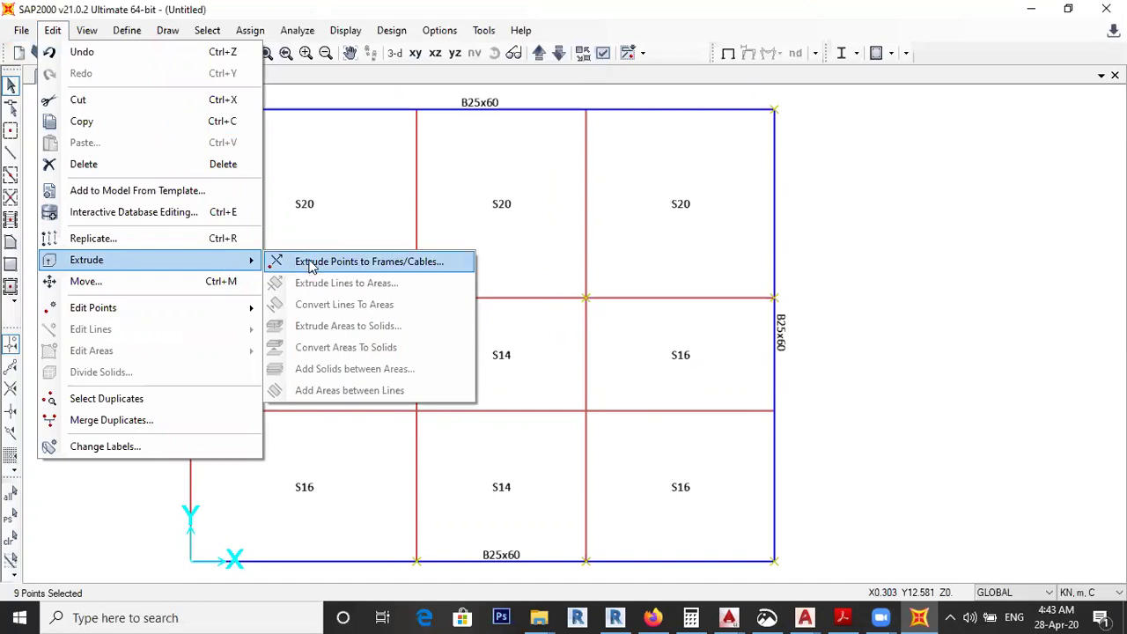
pyautogui.click(437, 267)
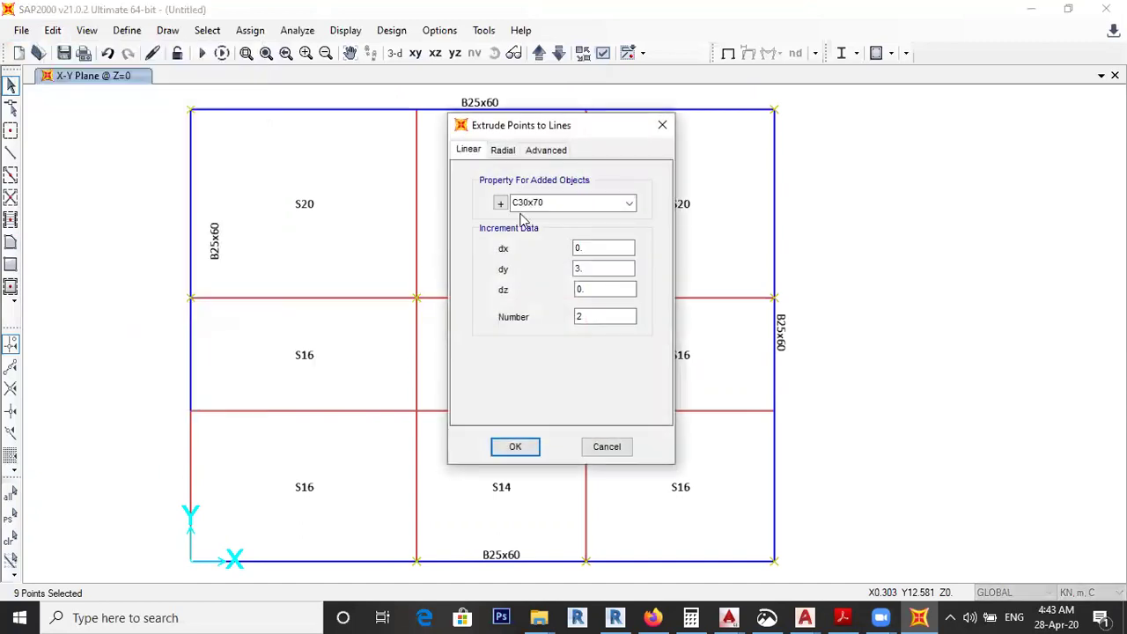
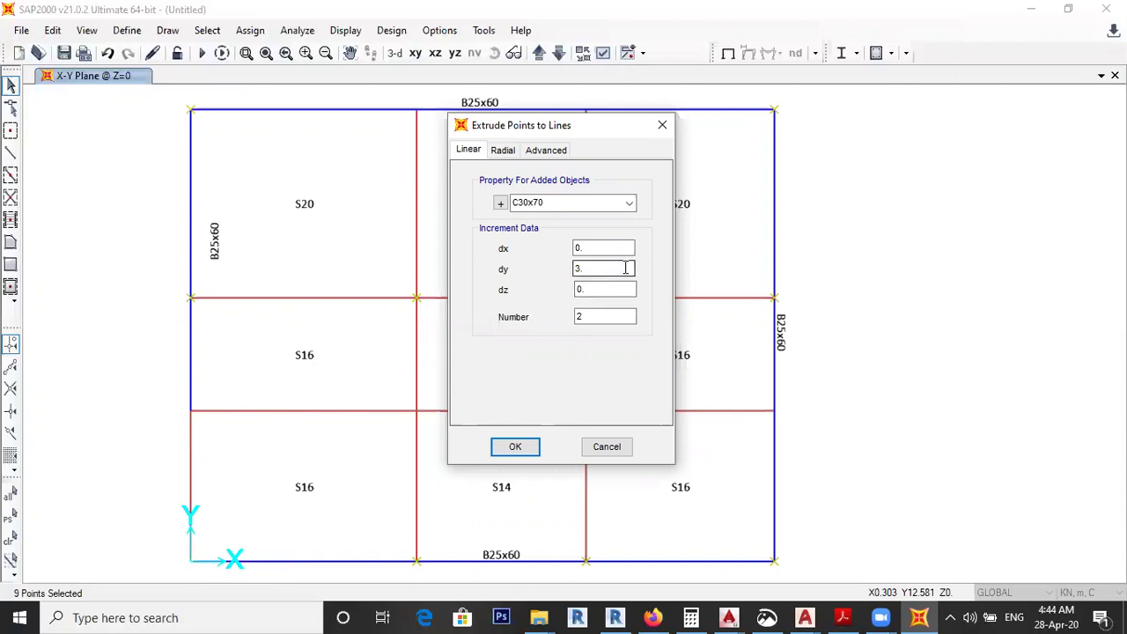
pyautogui.click(585, 269)
pyautogui.click(595, 289)
pyautogui.doubleClick(598, 317)
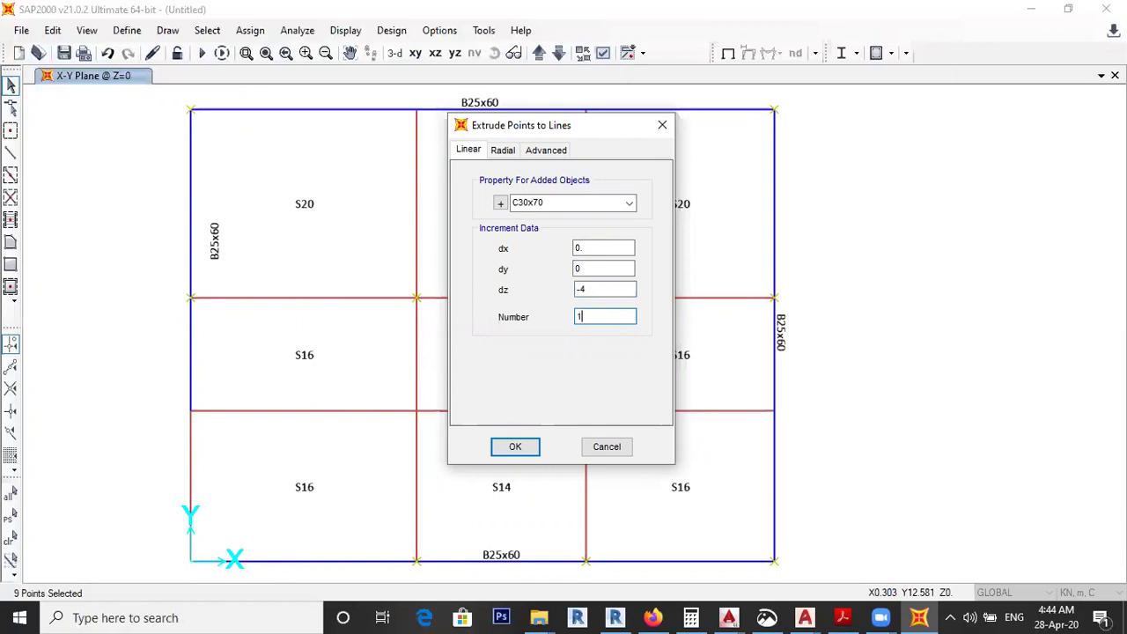
pyautogui.click(515, 447)
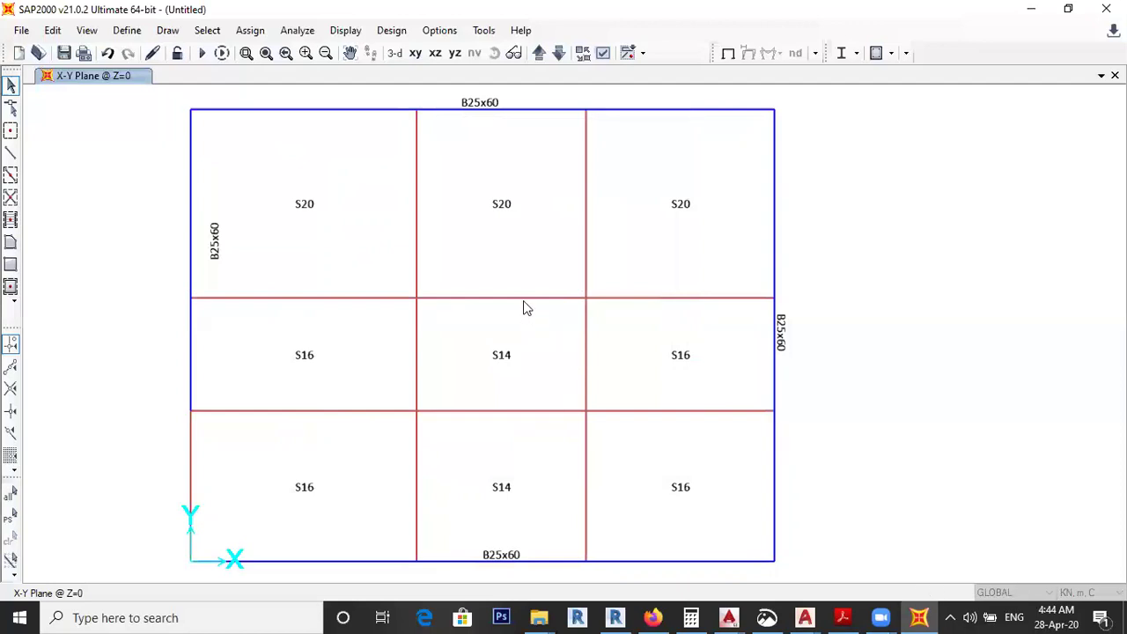
pyautogui.click(396, 54)
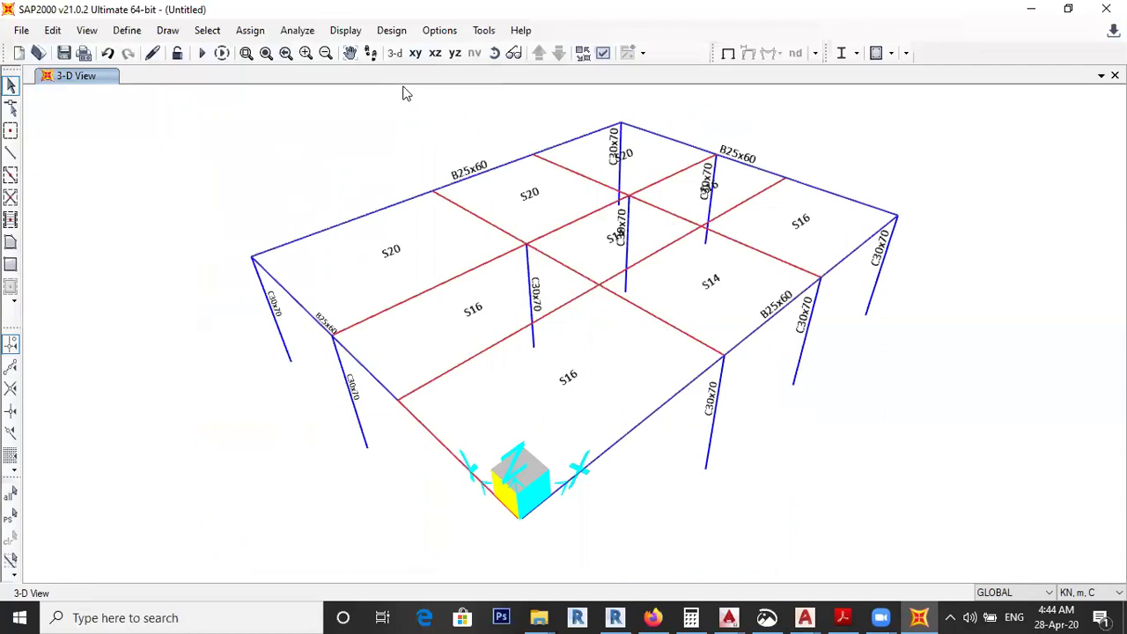
# Step: In the X-Y plan, draw a straight frame with section None along the X 0 edge from Y 0 to Y 4 m
pyautogui.click(414, 53)
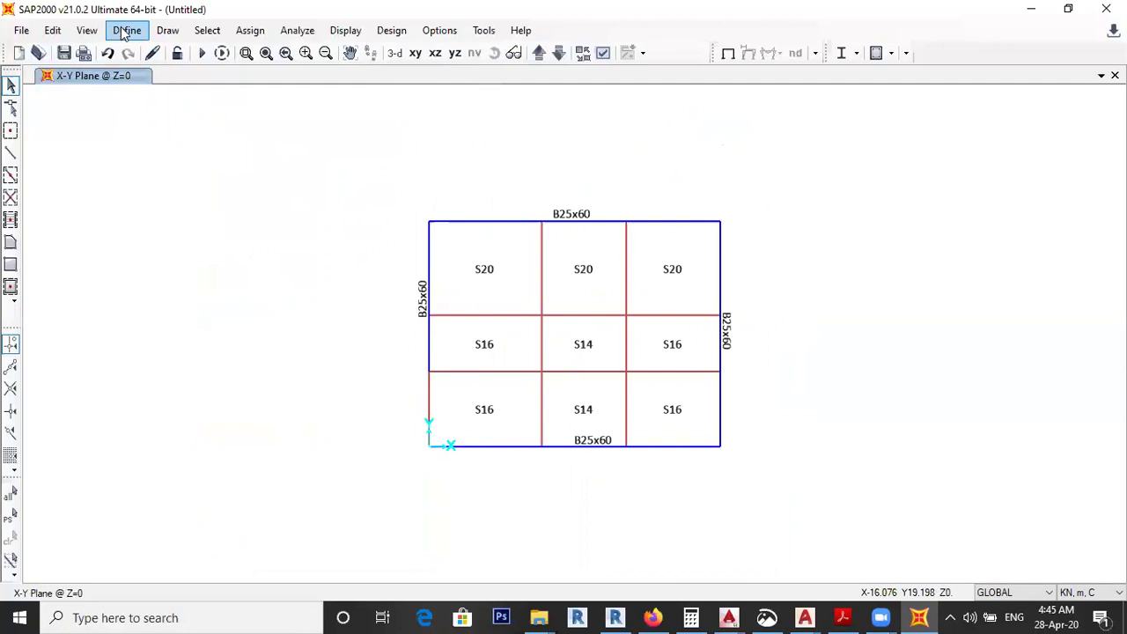
pyautogui.click(11, 155)
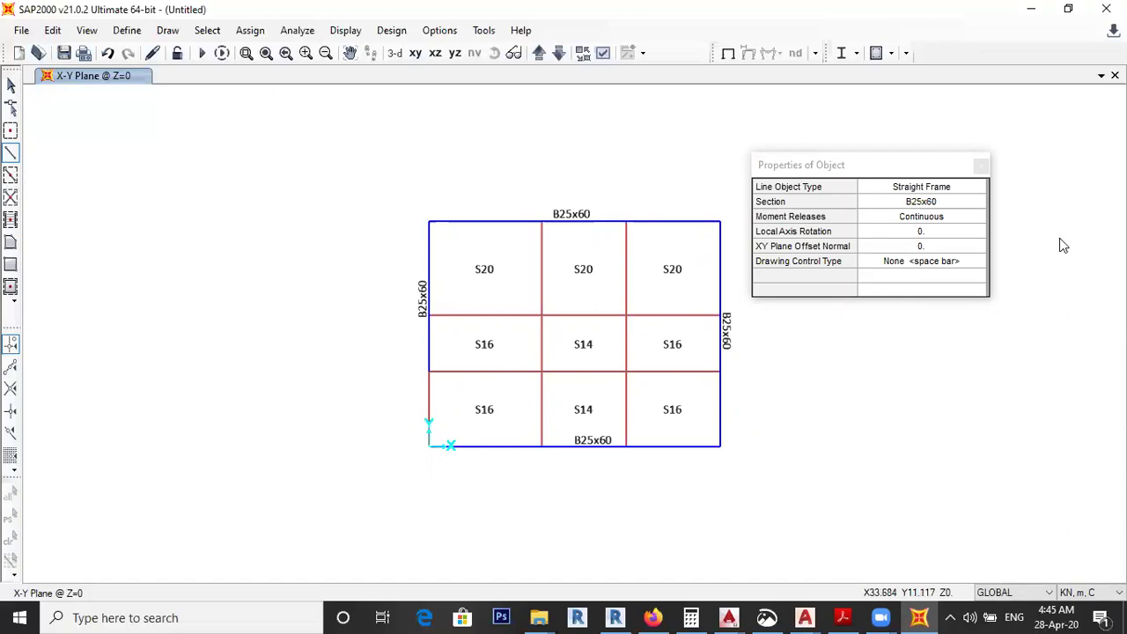
pyautogui.click(976, 207)
pyautogui.click(976, 208)
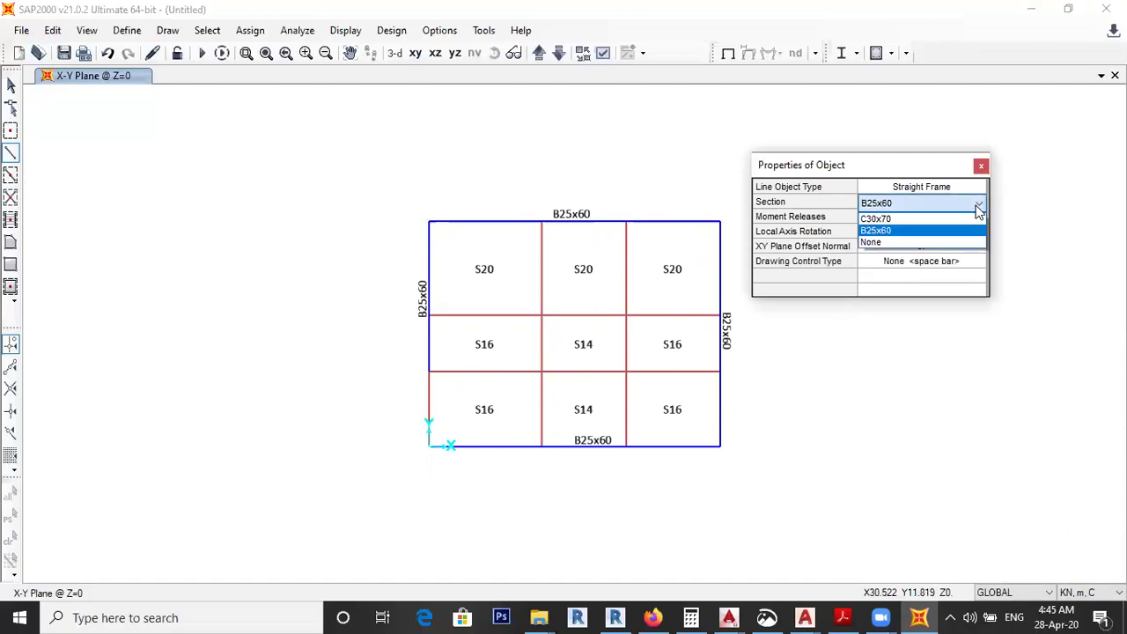
pyautogui.click(874, 243)
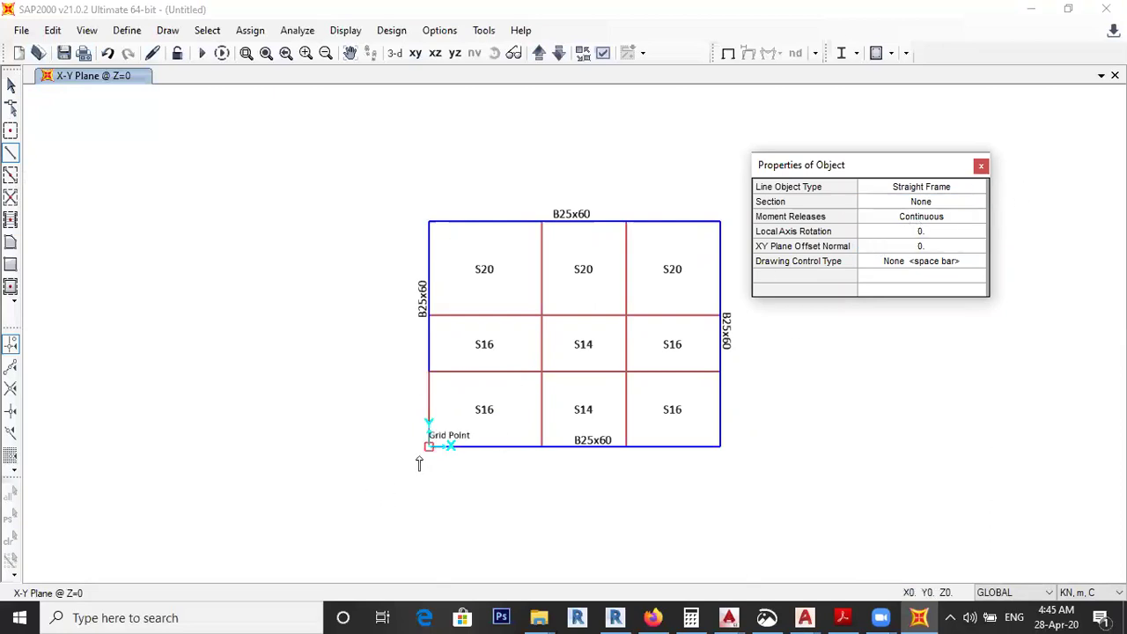
pyautogui.click(427, 448)
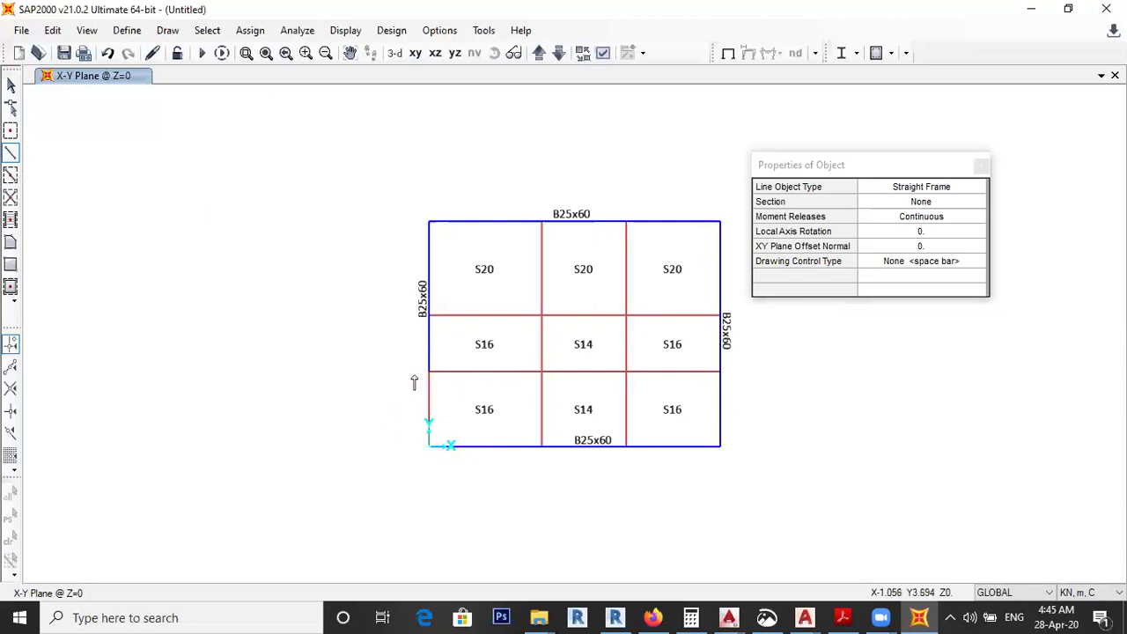
pyautogui.click(427, 372)
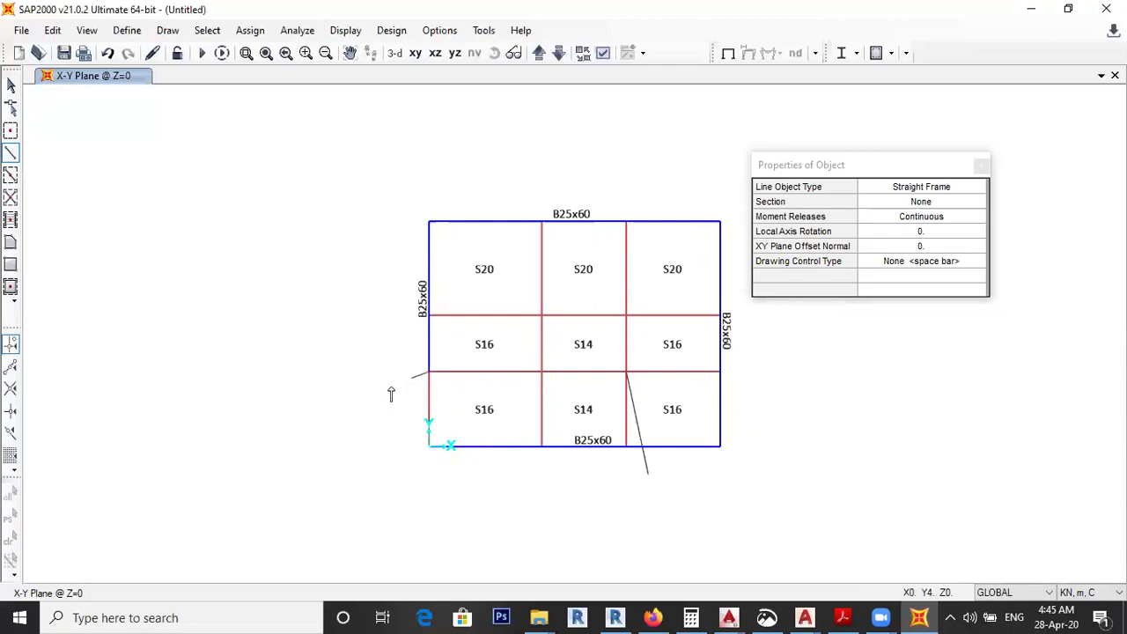
pyautogui.press('Escape')
pyautogui.press('Escape')
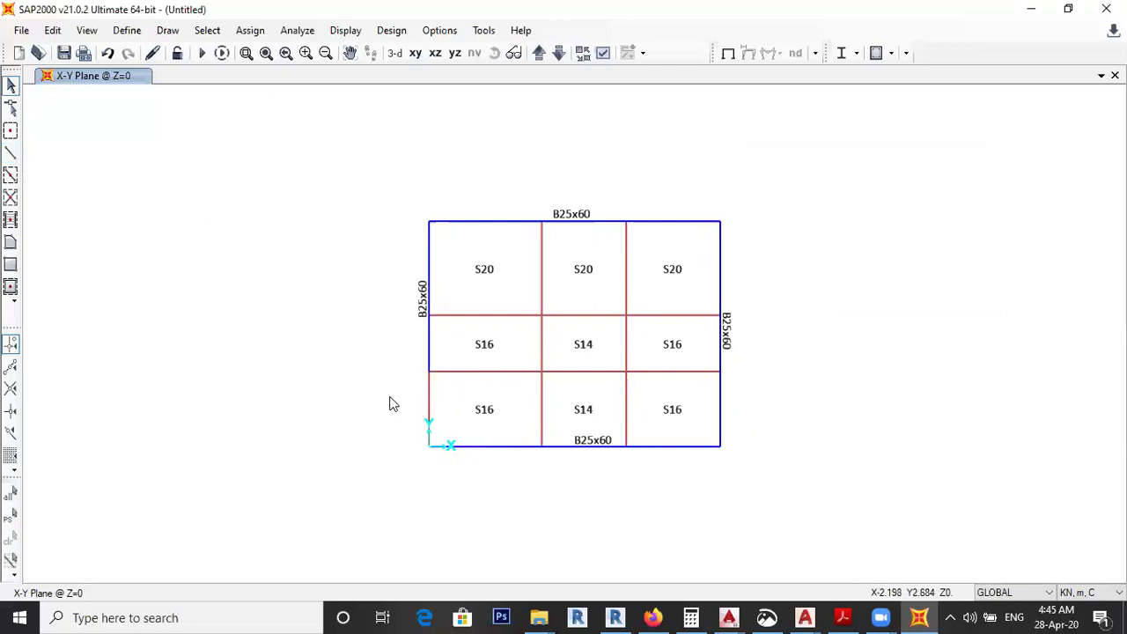
# Step: Extrude the frame on the X 0 edge between Y 0 and 4 m into a W25 area, dz -4, number 1, deleting the source object
pyautogui.scroll(4, 431, 420)
pyautogui.scroll(-4, 432, 392)
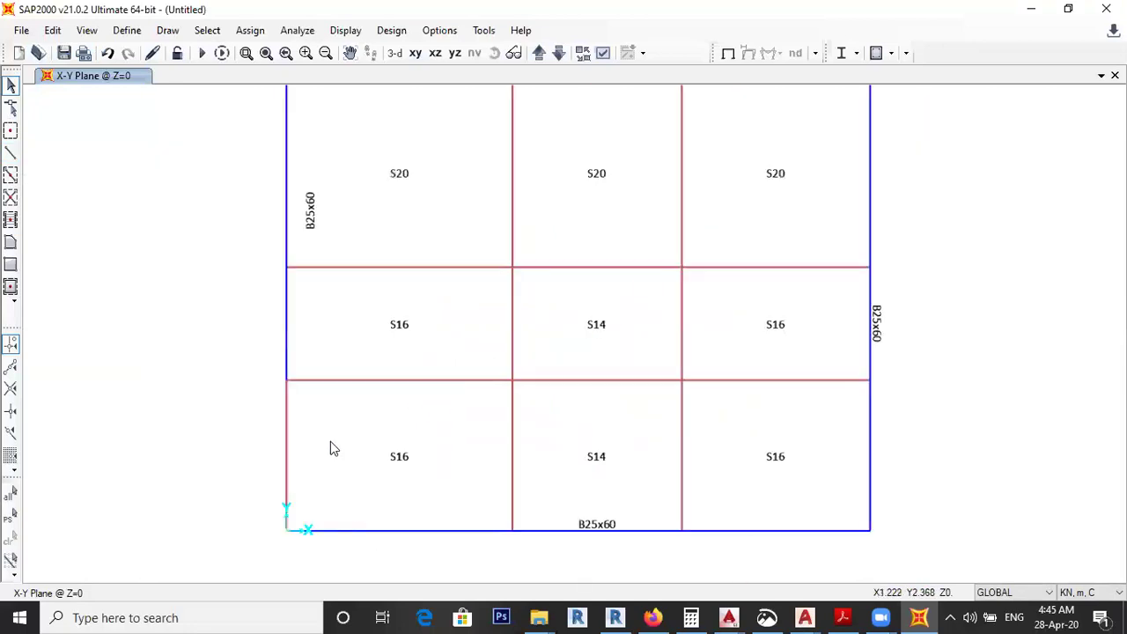
pyautogui.moveTo(329, 445); pyautogui.dragTo(393, 366, button='middle')
pyautogui.click(352, 380)
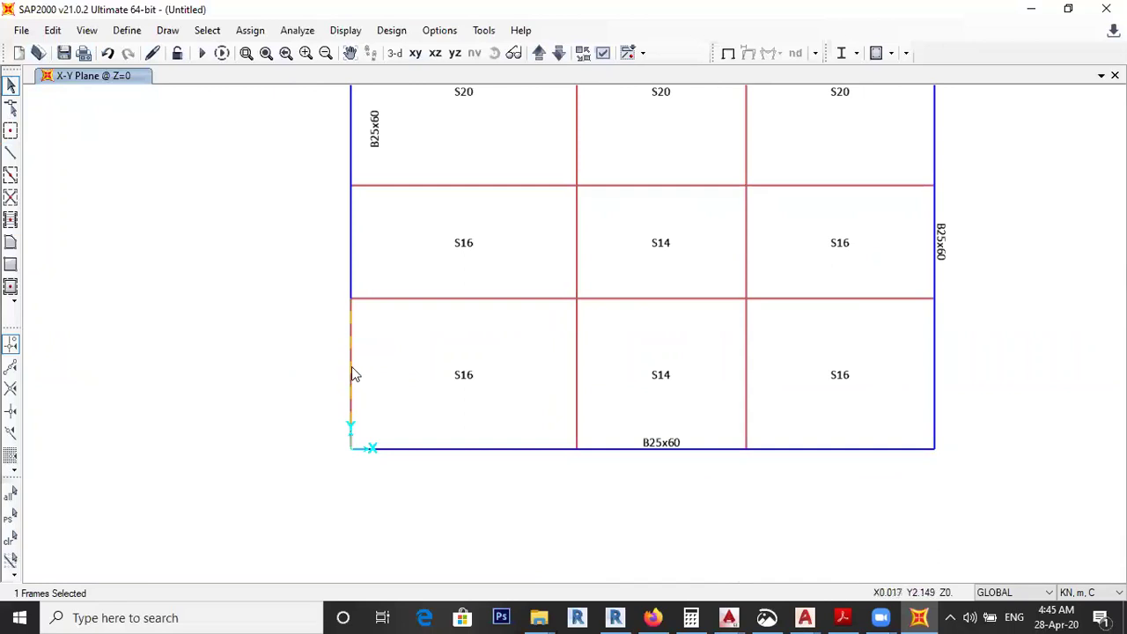
pyautogui.click(52, 30)
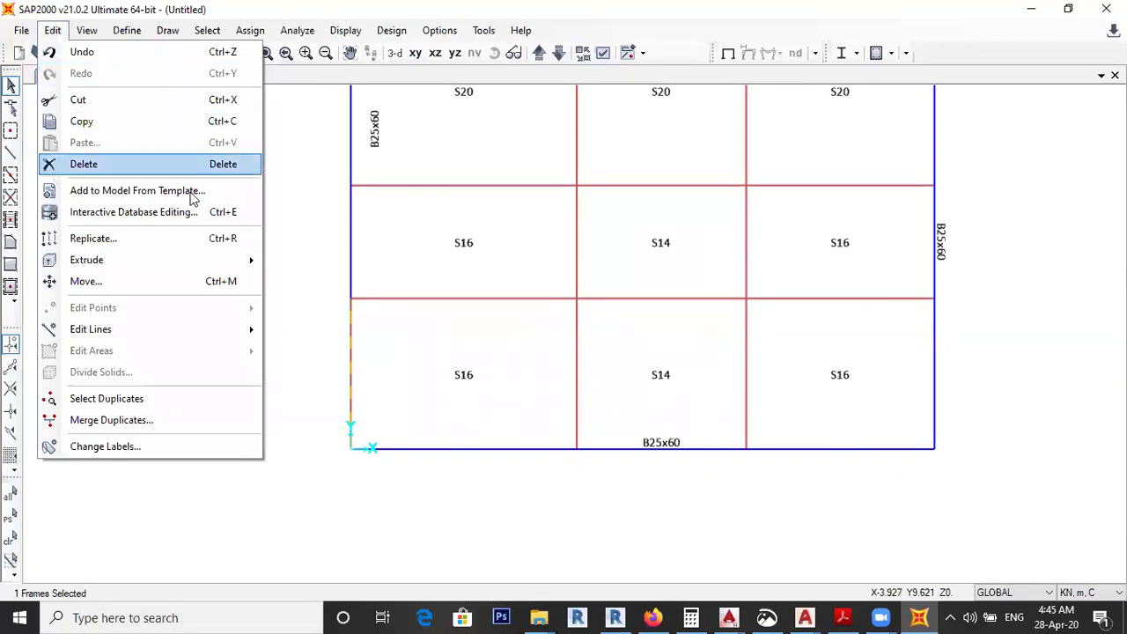
pyautogui.moveTo(227, 260)
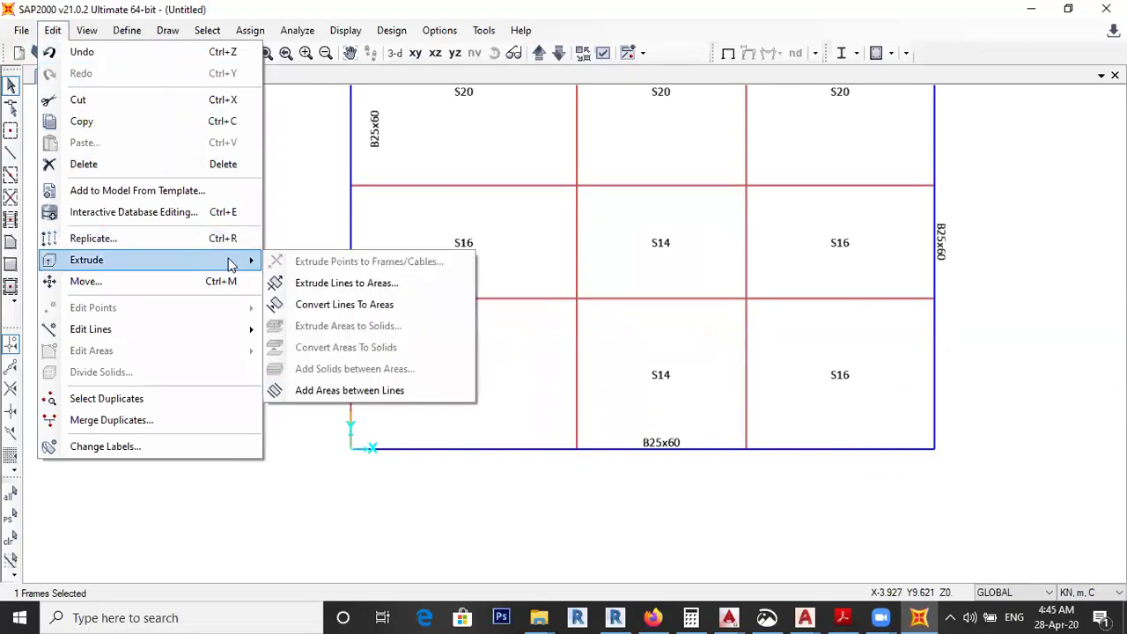
pyautogui.click(343, 283)
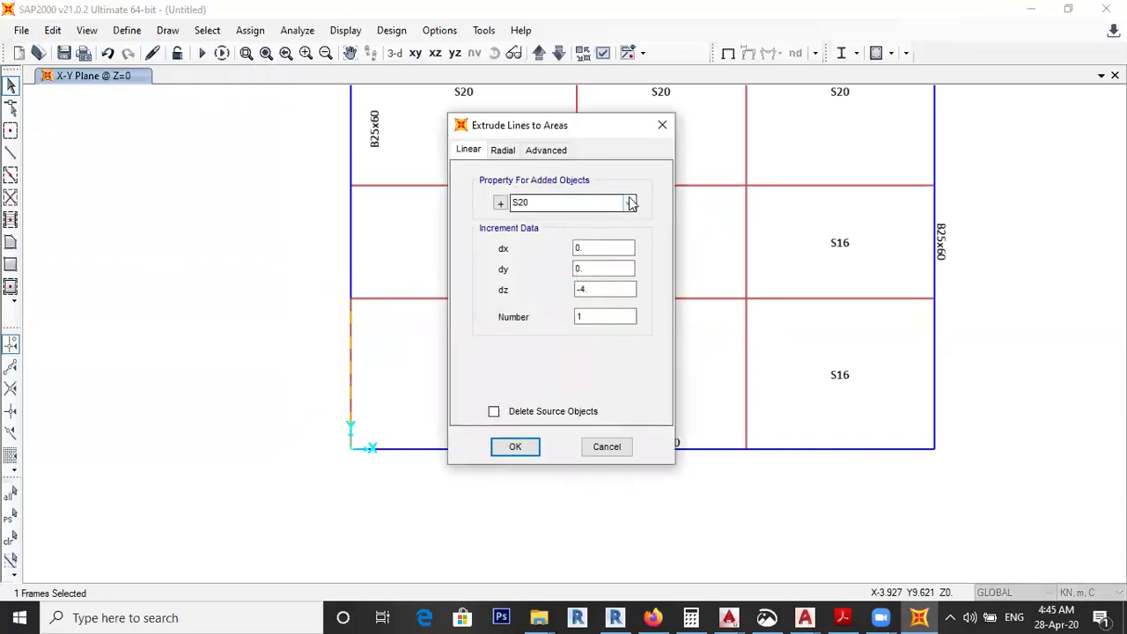
pyautogui.click(629, 203)
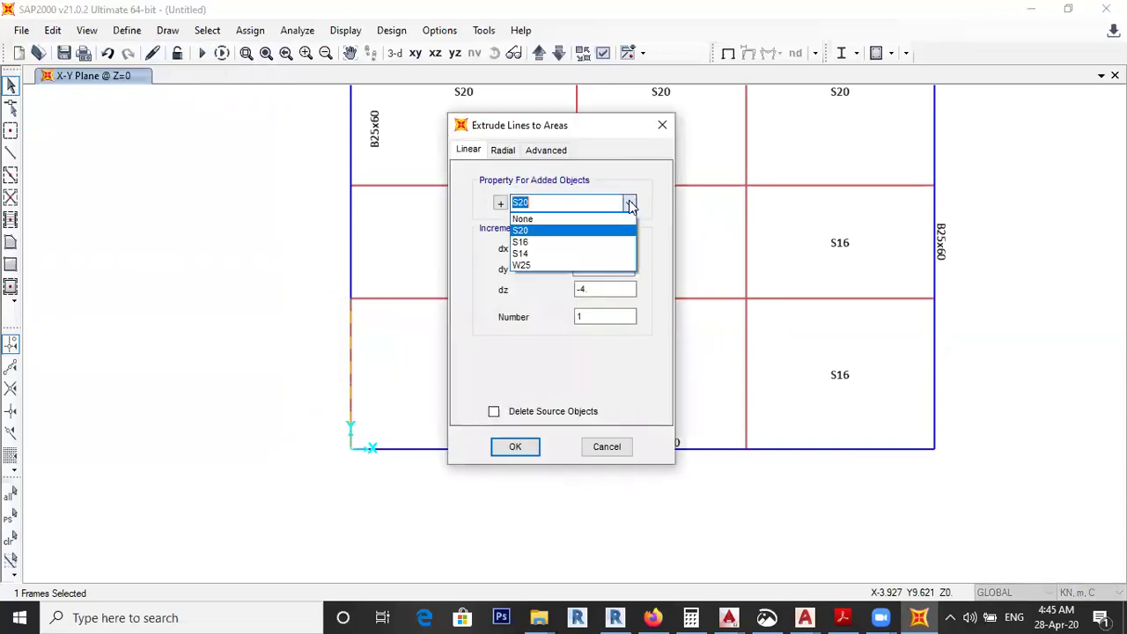
pyautogui.click(521, 265)
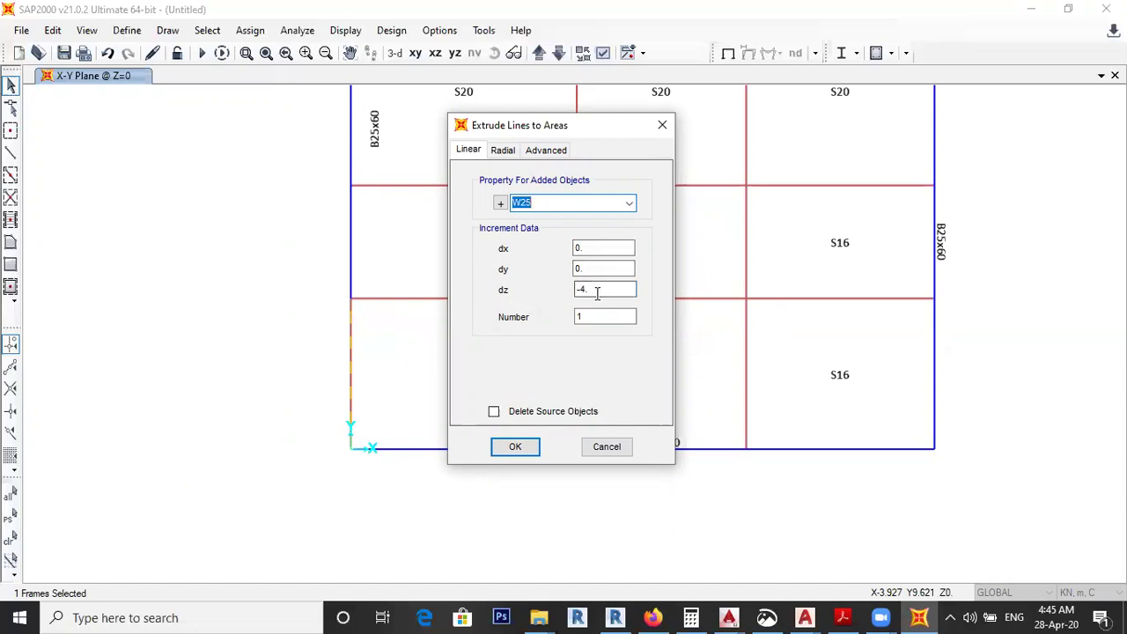
pyautogui.click(493, 414)
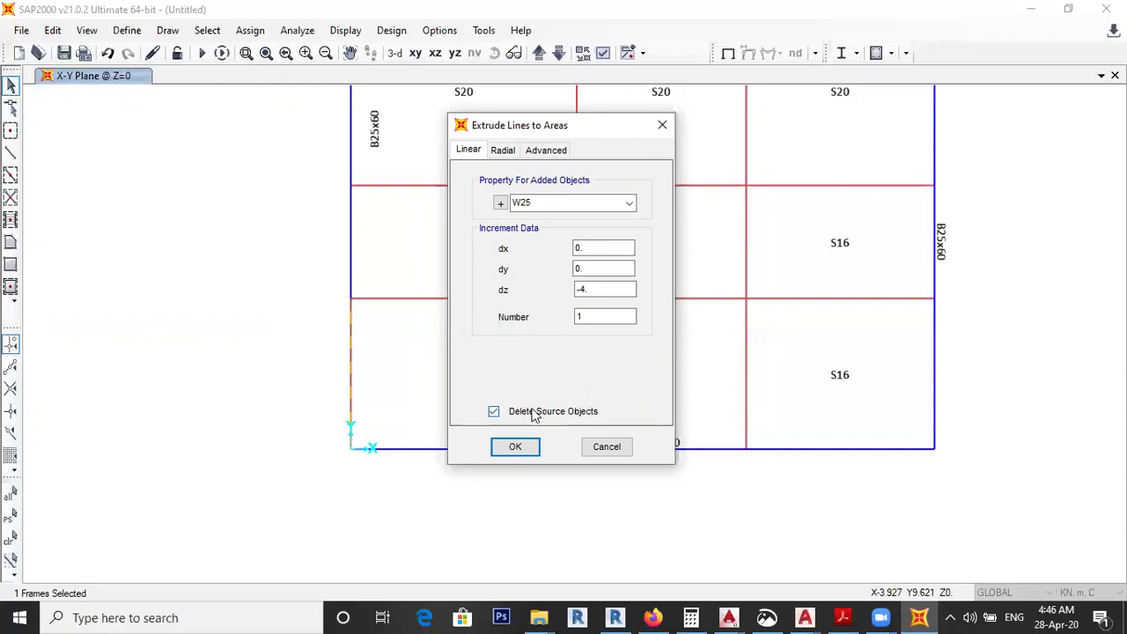
pyautogui.click(517, 447)
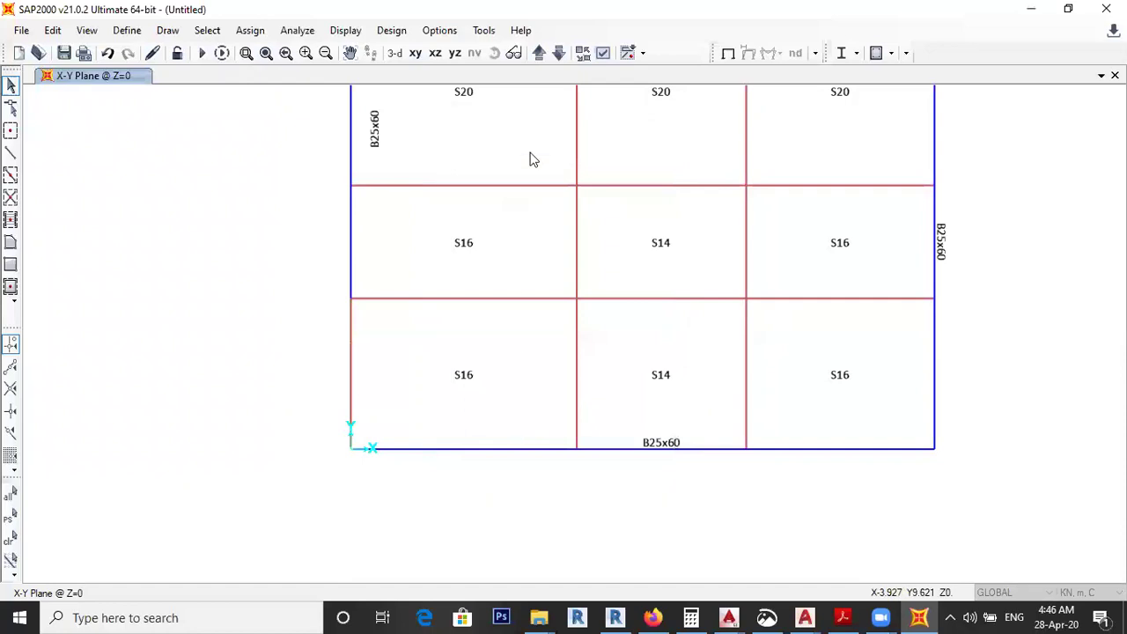
# Step: Inspect the W25 wall together with the columns and slabs in the 3-D view
pyautogui.click(394, 54)
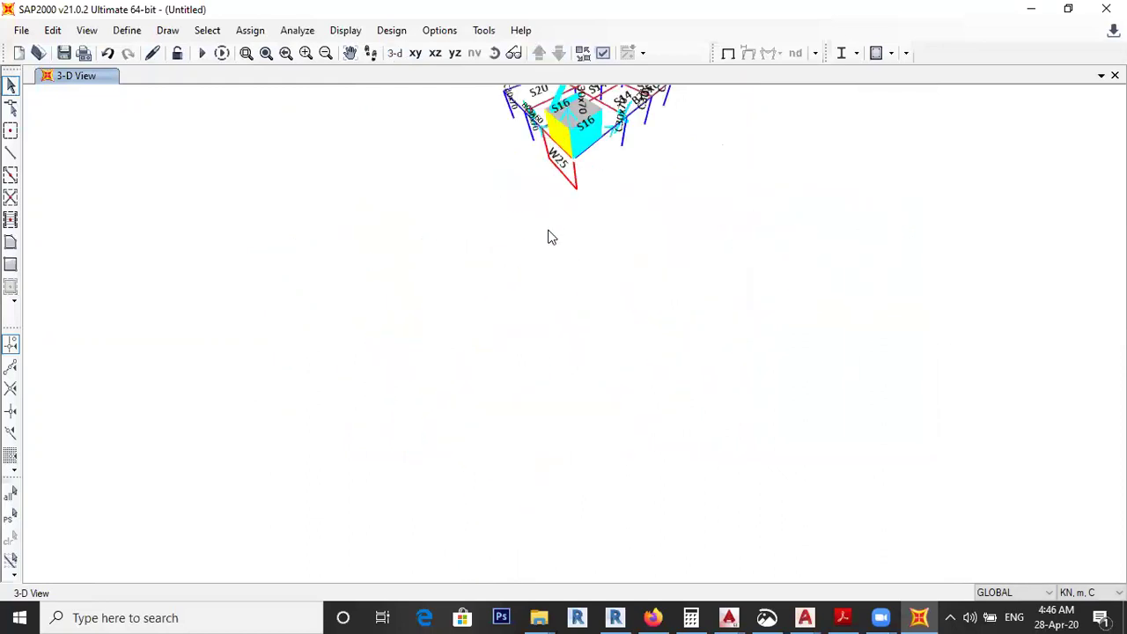
pyautogui.moveTo(556, 197); pyautogui.dragTo(530, 279, button='middle')
pyautogui.scroll(5, 514, 379)
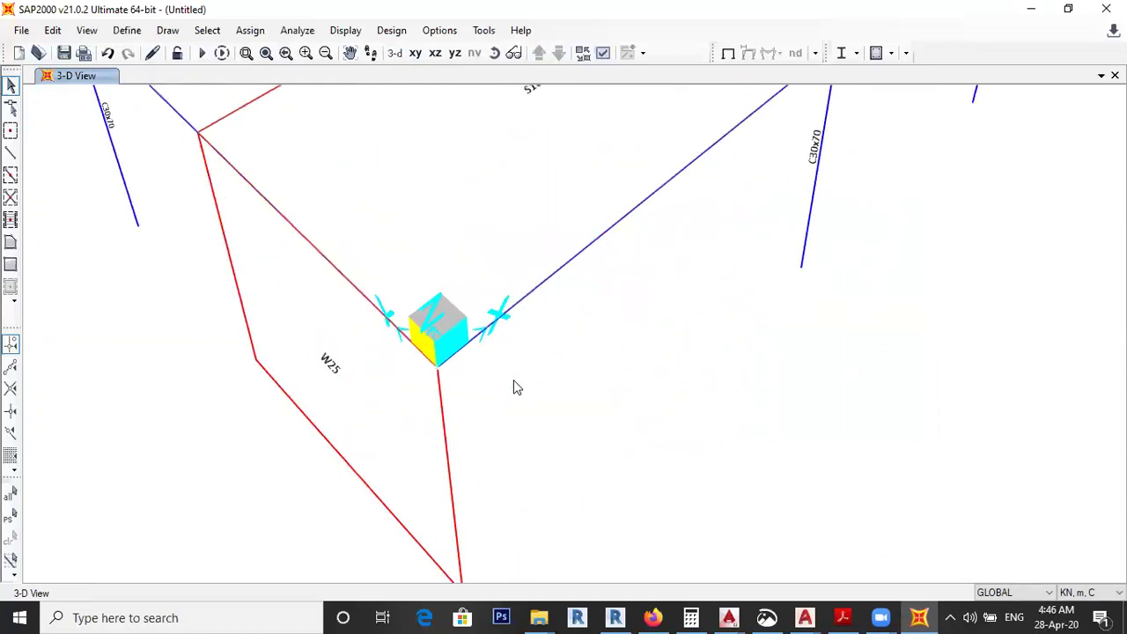
pyautogui.scroll(-3, 513, 379)
pyautogui.keyDown('shift'); pyautogui.moveTo(576, 400); pyautogui.dragTo(717, 305, button='middle'); pyautogui.keyUp('shift')
pyautogui.keyDown('shift'); pyautogui.moveTo(607, 407); pyautogui.dragTo(445, 485, button='middle'); pyautogui.keyUp('shift')
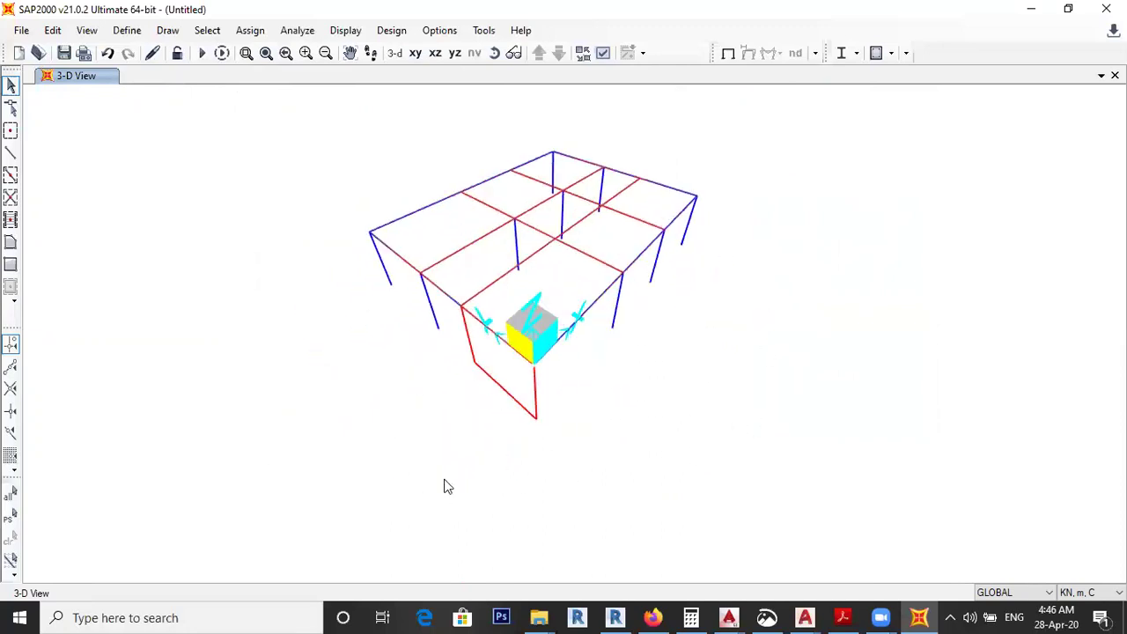
pyautogui.moveTo(602, 408); pyautogui.dragTo(581, 441, button='middle')
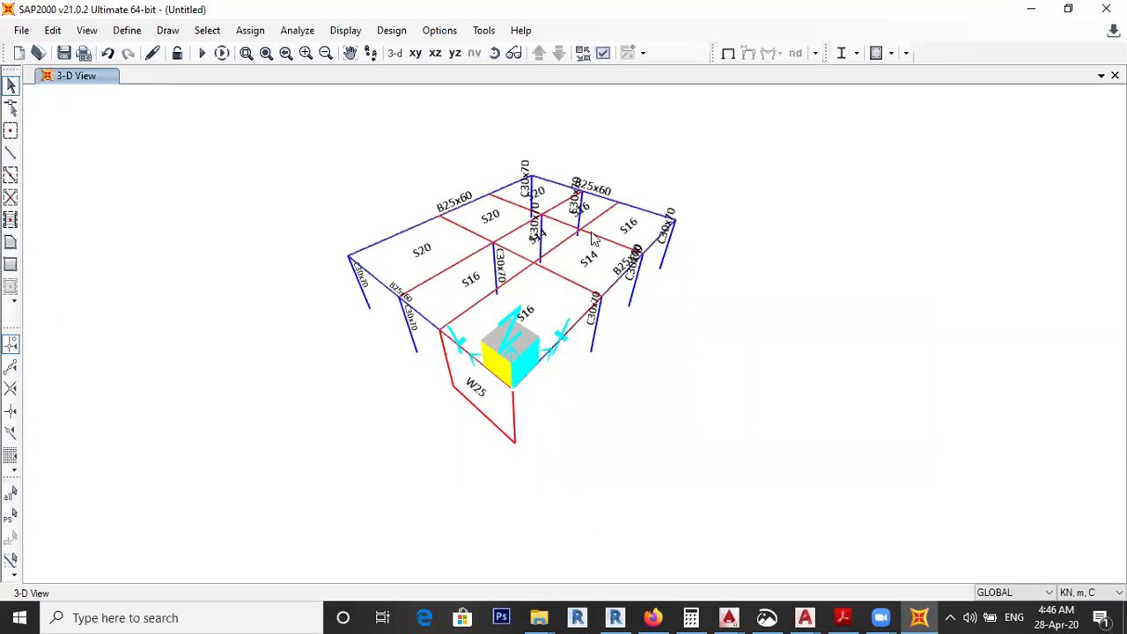
# Step: Return to the X-Y plan and select the whole floor with all slabs, edge beams and joints
pyautogui.click(415, 55)
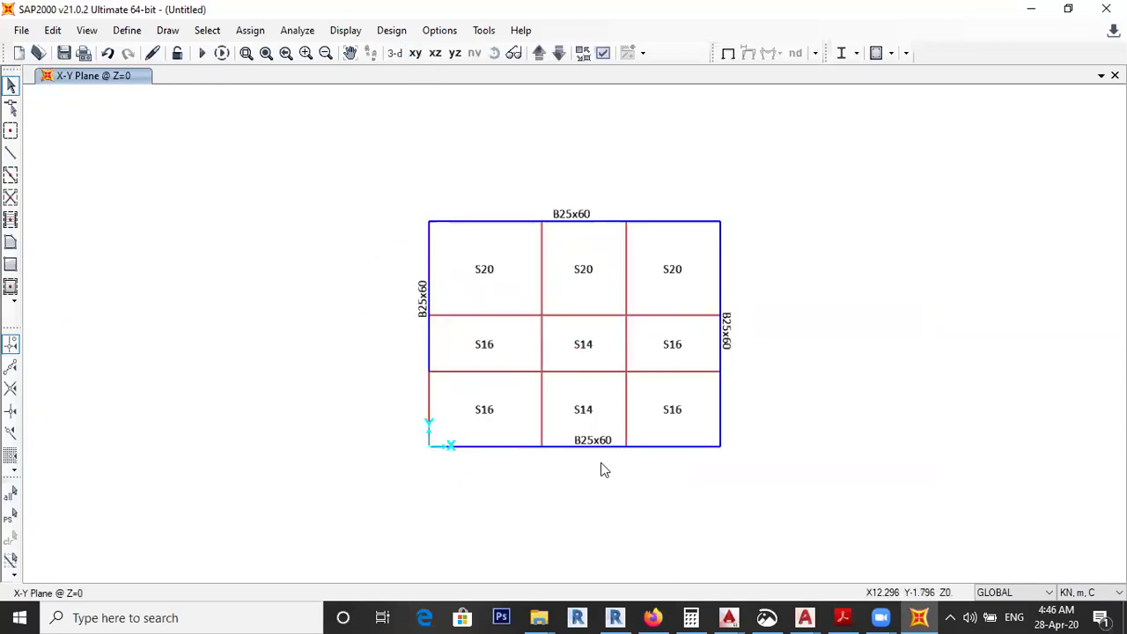
pyautogui.moveTo(371, 161); pyautogui.dragTo(772, 472)
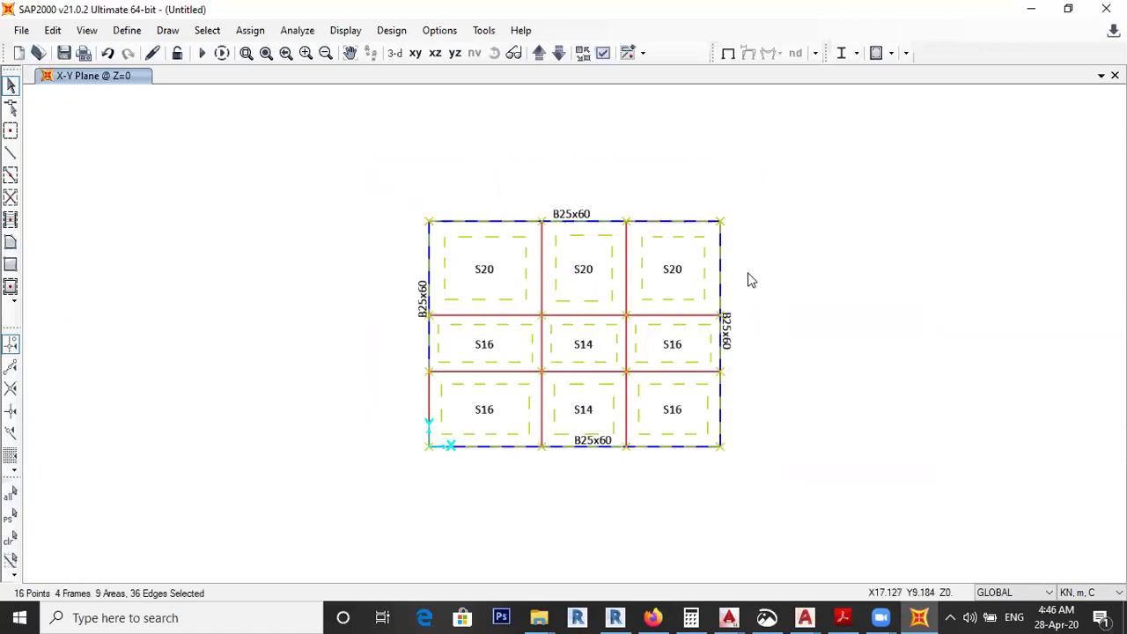
pyautogui.click(251, 31)
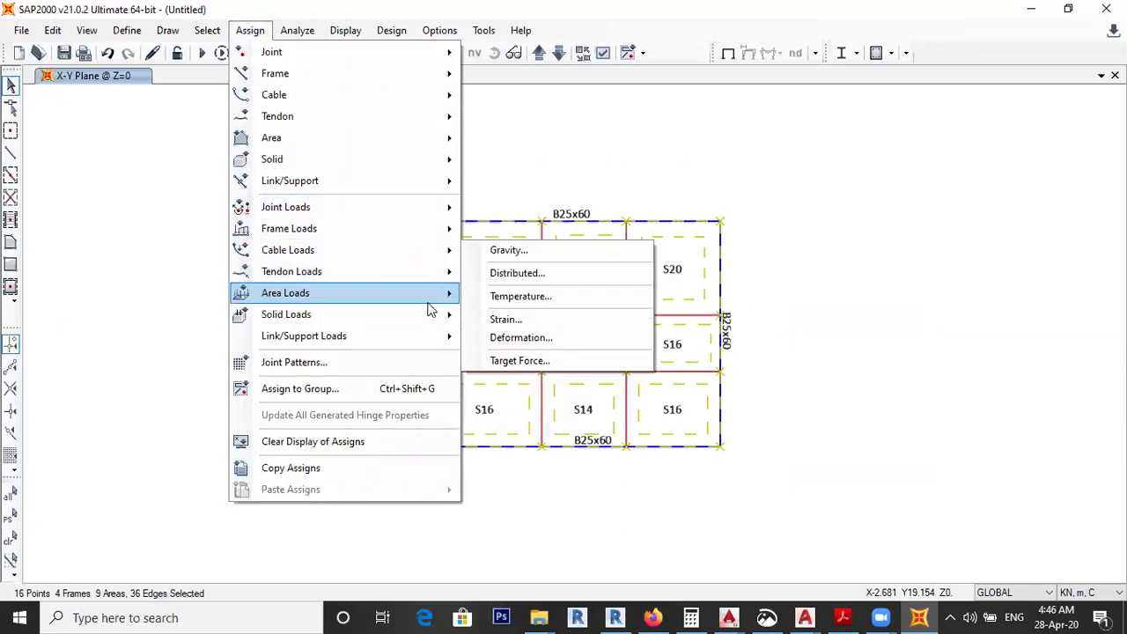
# Step: Switch to the AutoCAD drawing to read the live, wall and cover load notes, and return to SAP2000
pyautogui.click(805, 618)
pyautogui.click(893, 538)
pyautogui.scroll(5, 699, 231)
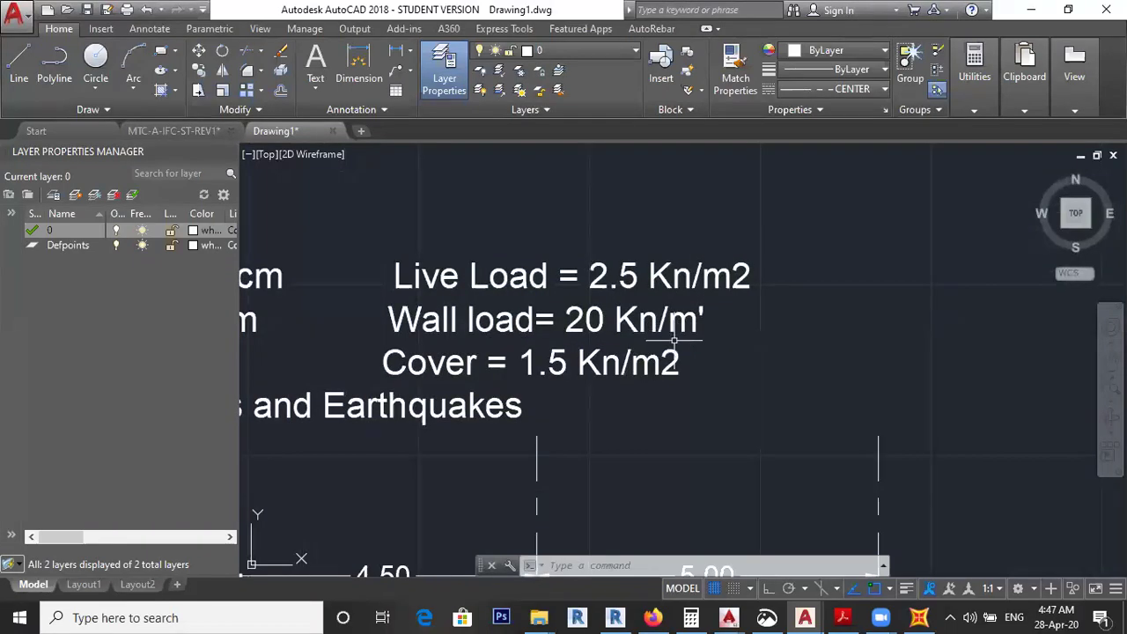
pyautogui.moveTo(677, 327); pyautogui.dragTo(687, 315, button='middle')
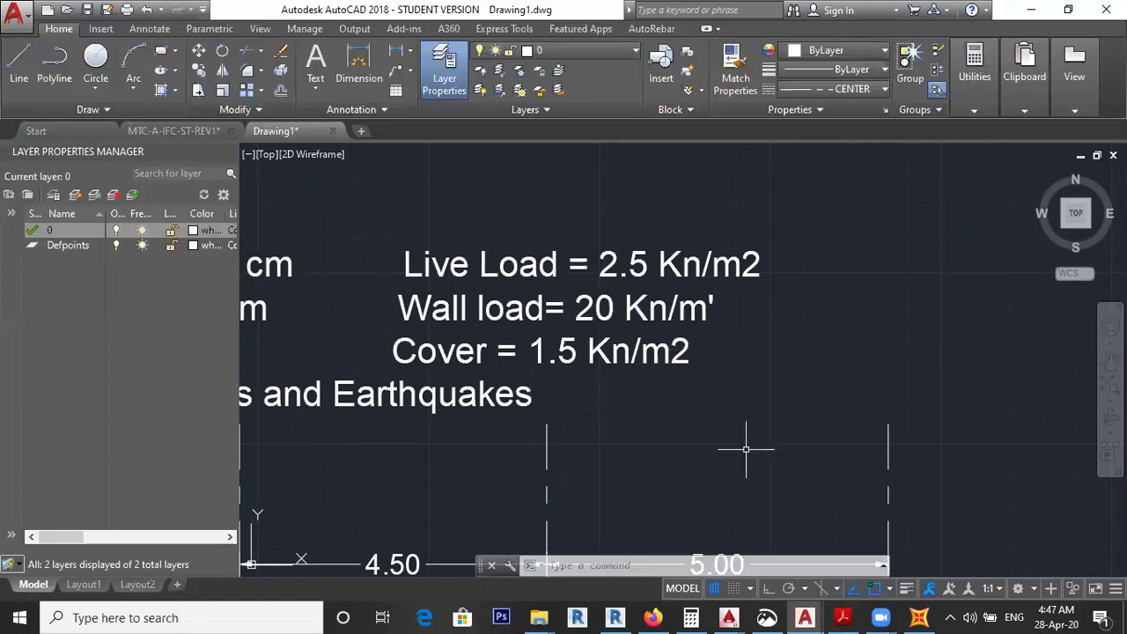
pyautogui.click(918, 618)
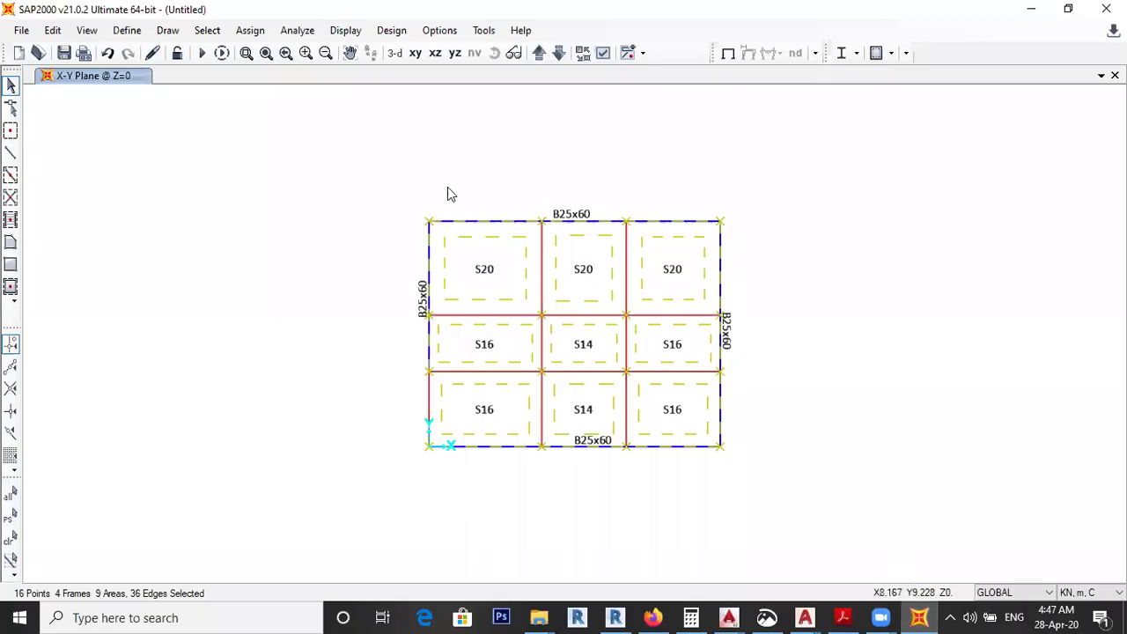
# Step: Assign a uniform shell load of 1.5 kN/m² to the selected slabs for pattern Cover, in the Gravity direction, replacing existing loads
pyautogui.click(250, 29)
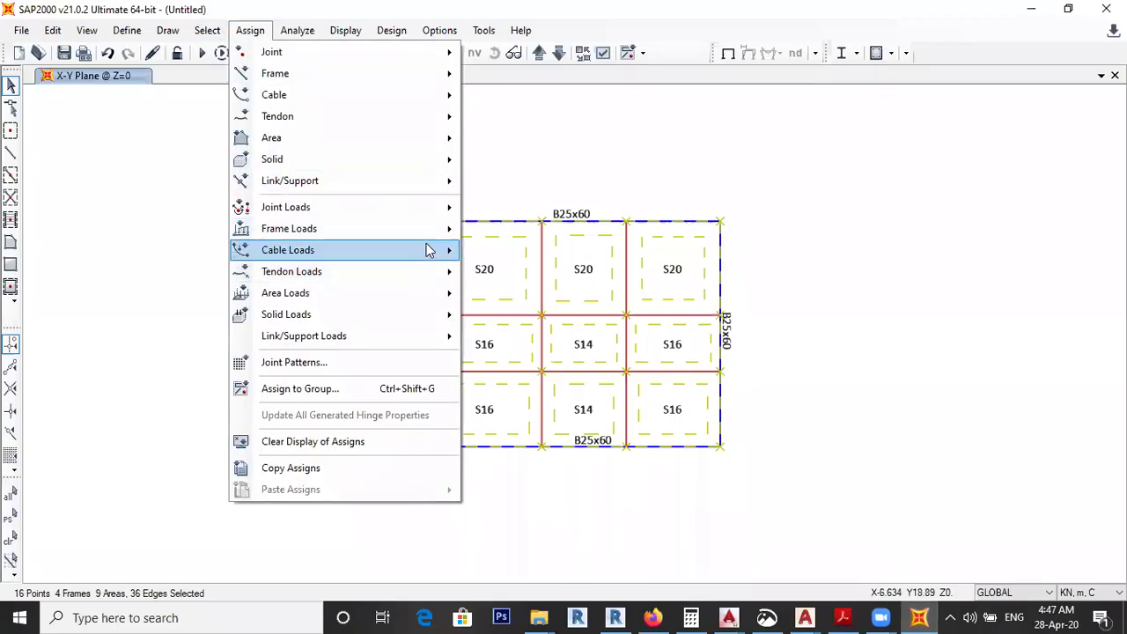
pyautogui.moveTo(423, 300)
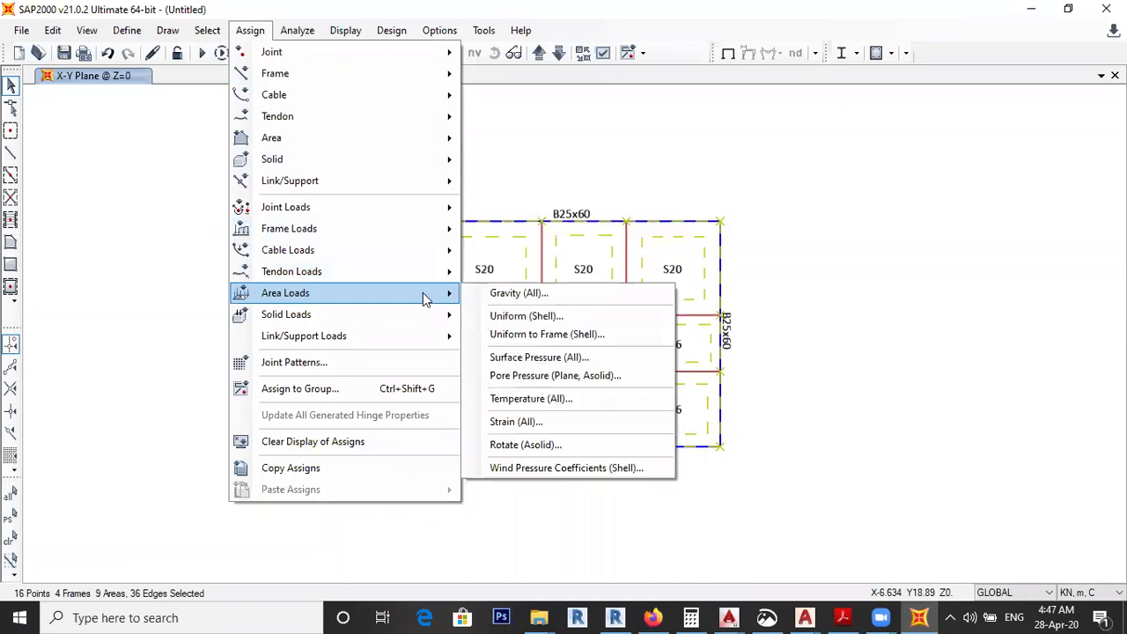
pyautogui.click(519, 319)
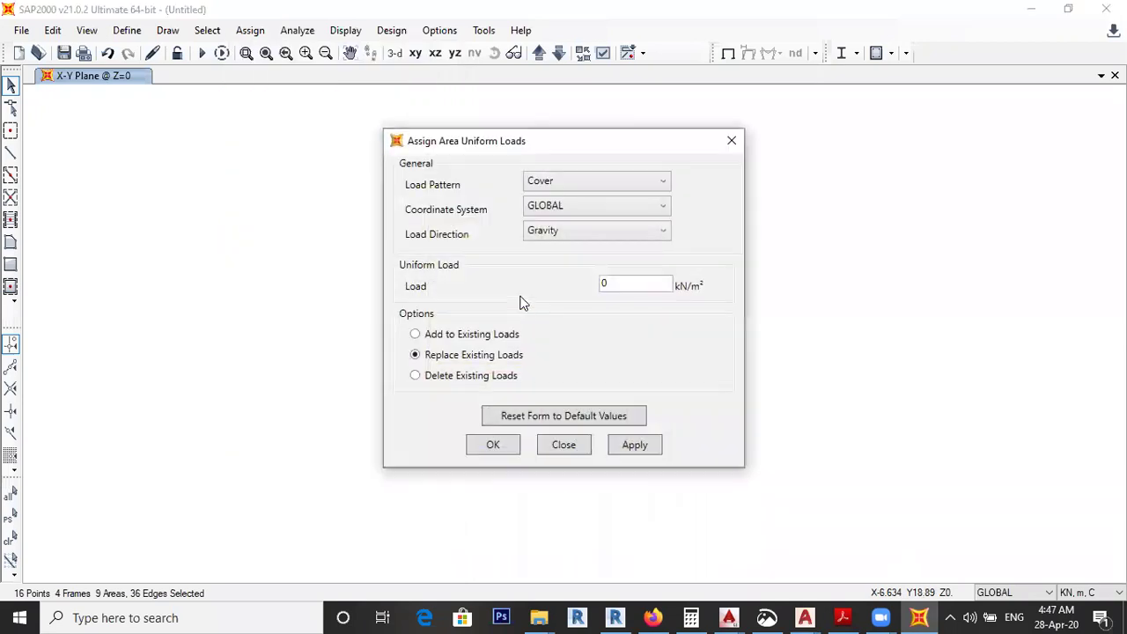
pyautogui.click(547, 185)
pyautogui.click(548, 197)
pyautogui.click(564, 230)
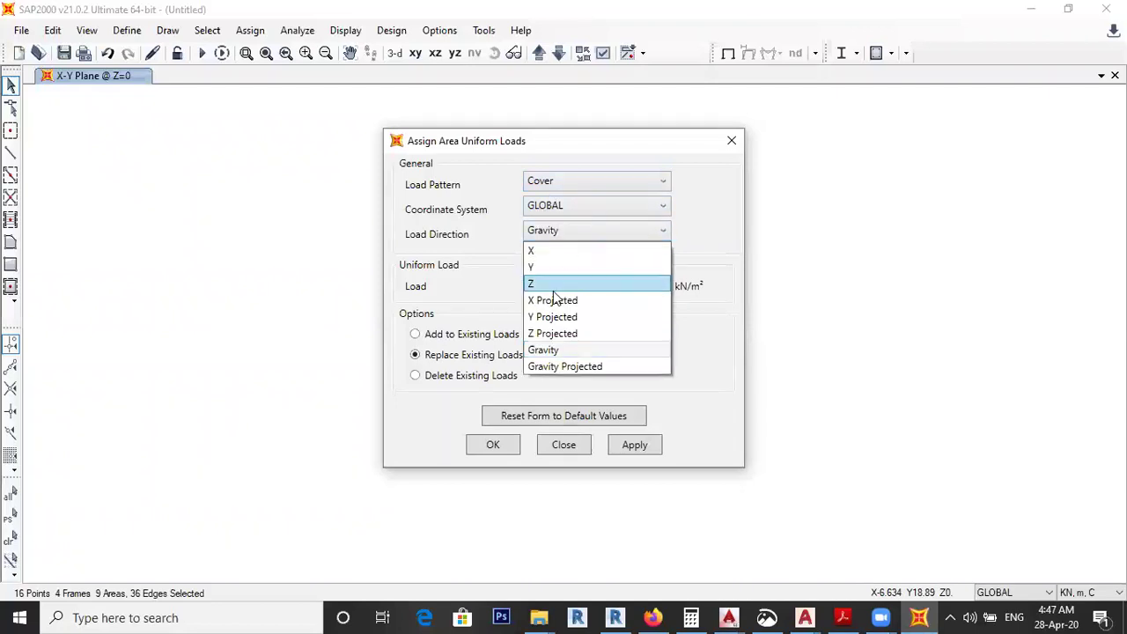
pyautogui.click(576, 228)
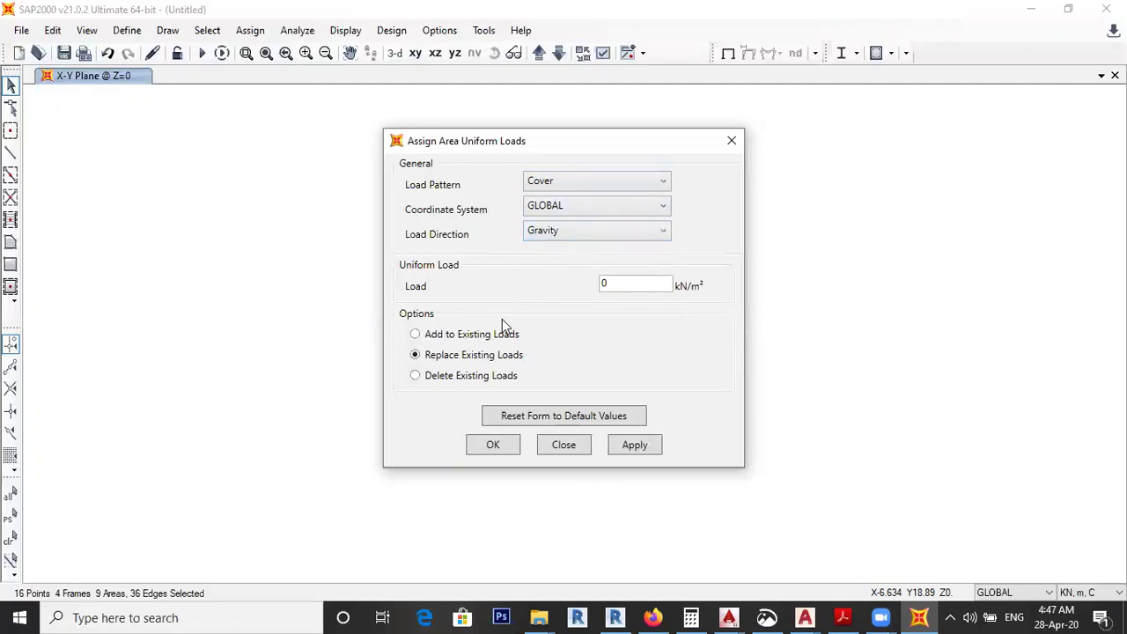
pyautogui.doubleClick(631, 284)
pyautogui.write('1.5')
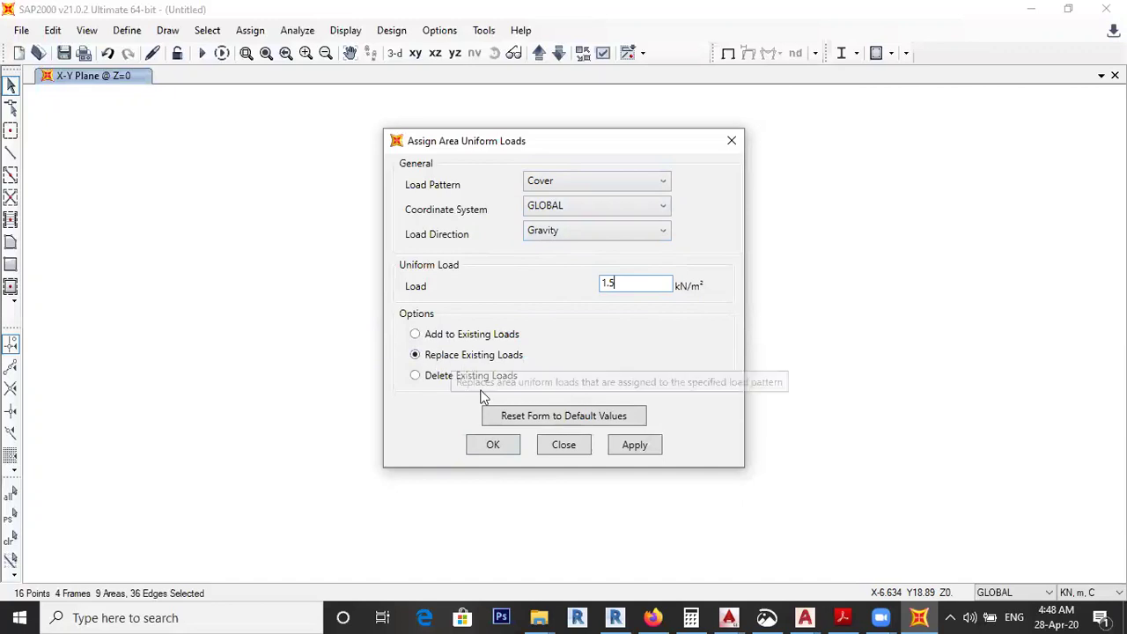
pyautogui.click(494, 445)
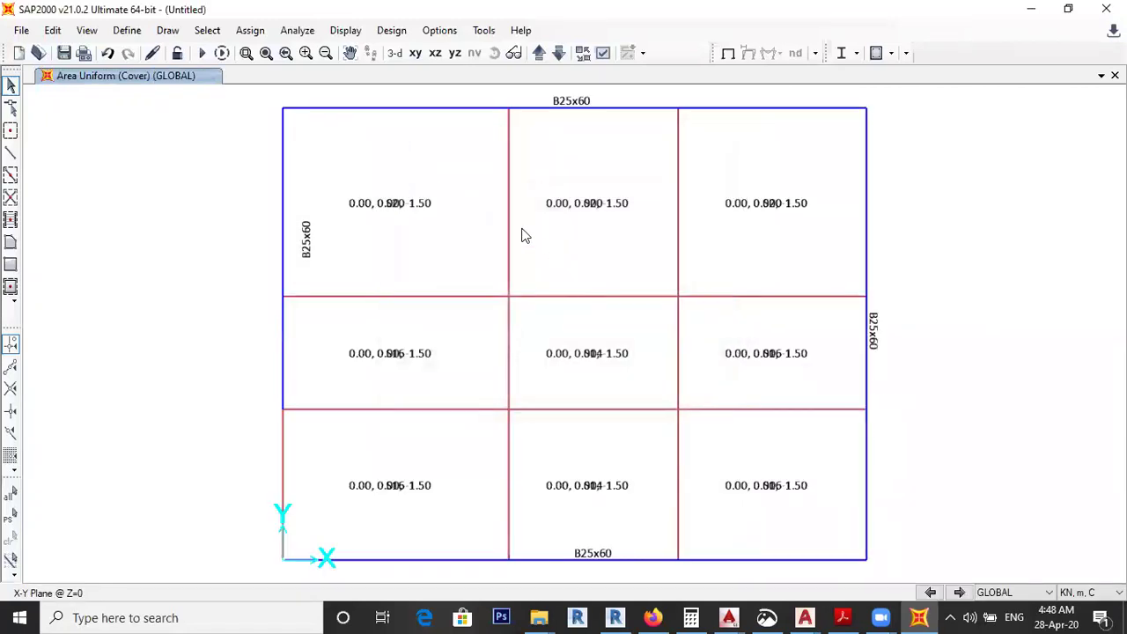
# Step: Restore the previous selection of all slabs, edge beams and joints
pyautogui.scroll(-2, 521, 235)
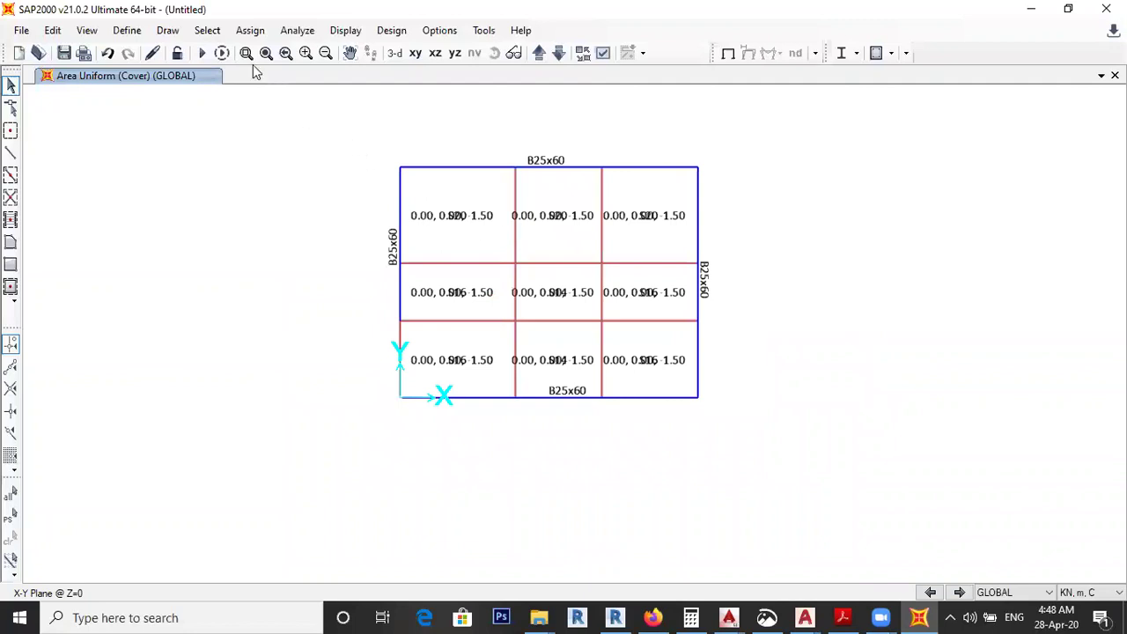
pyautogui.click(207, 30)
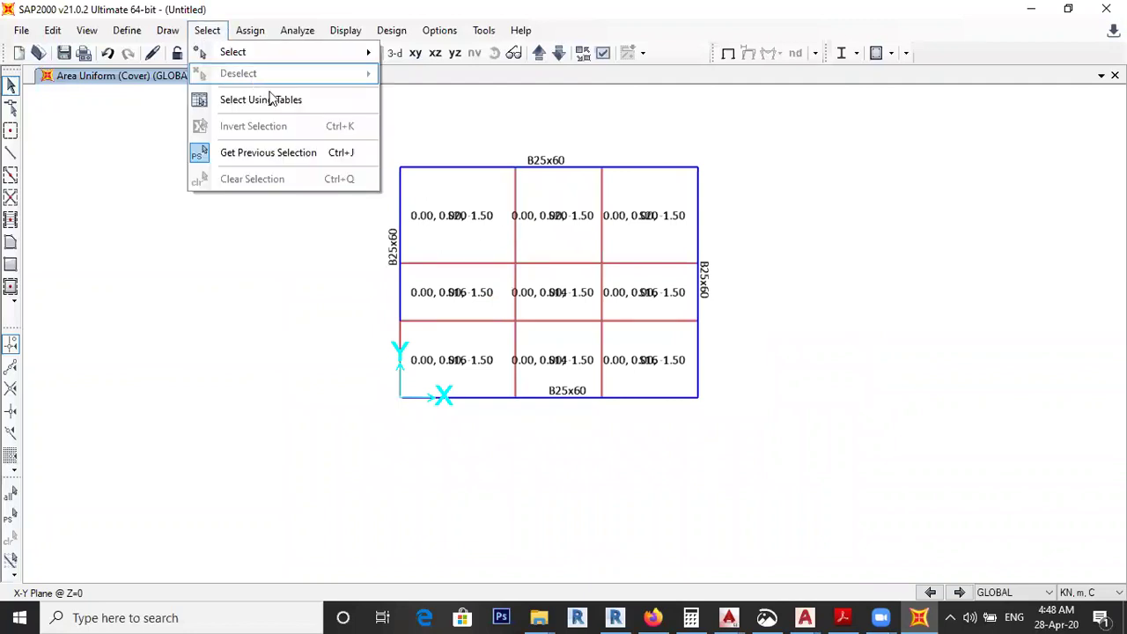
pyautogui.click(275, 153)
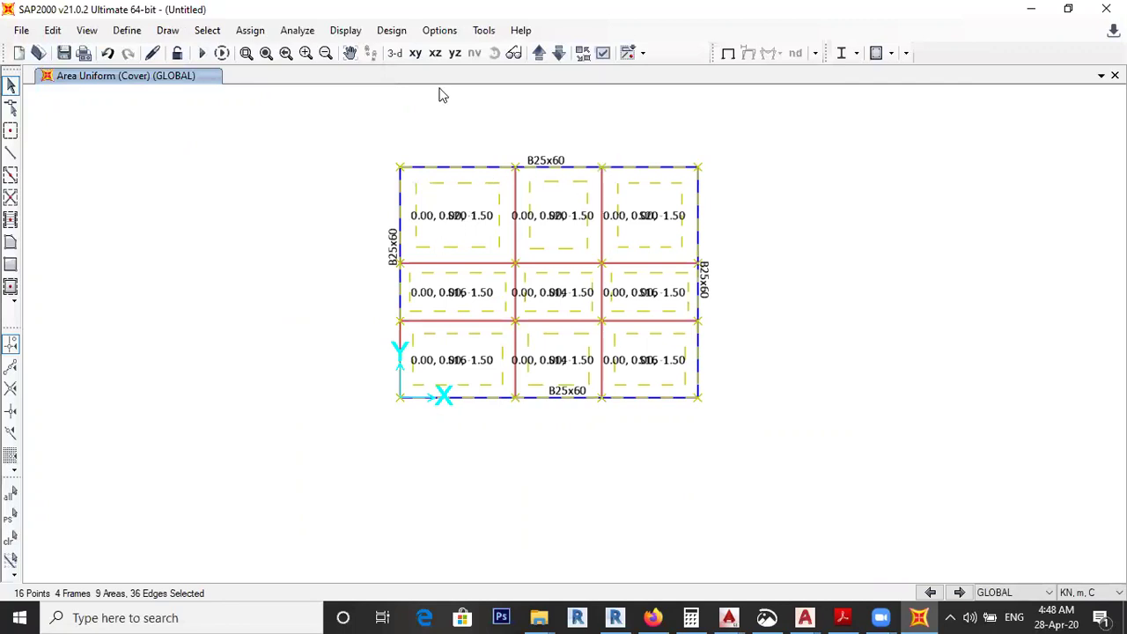
pyautogui.click(261, 35)
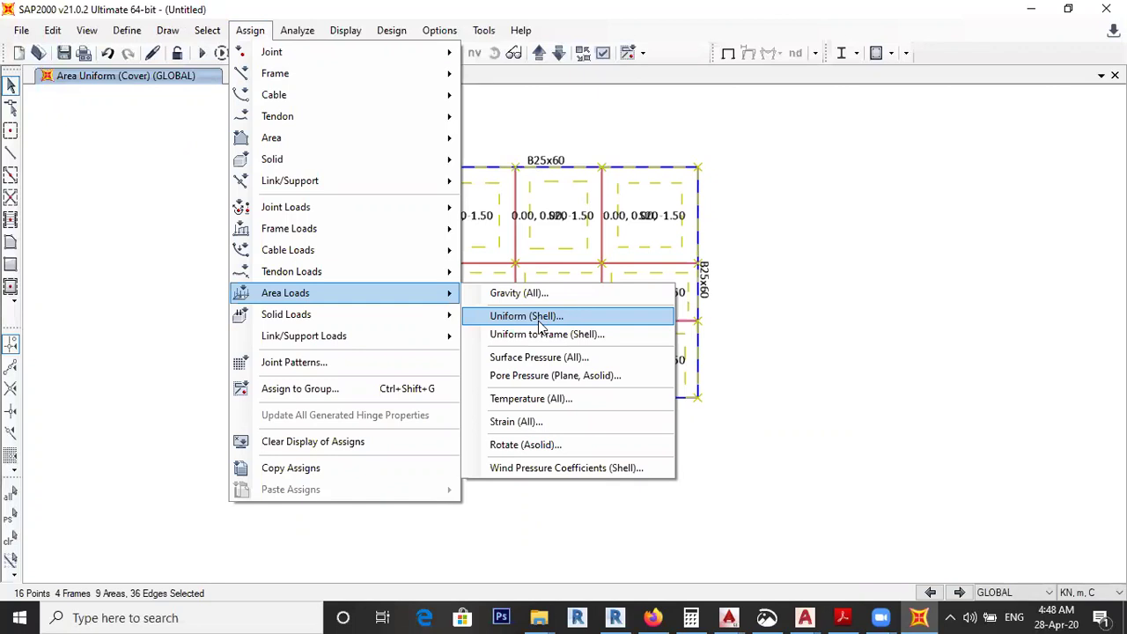
pyautogui.click(252, 31)
pyautogui.click(255, 32)
pyautogui.click(264, 35)
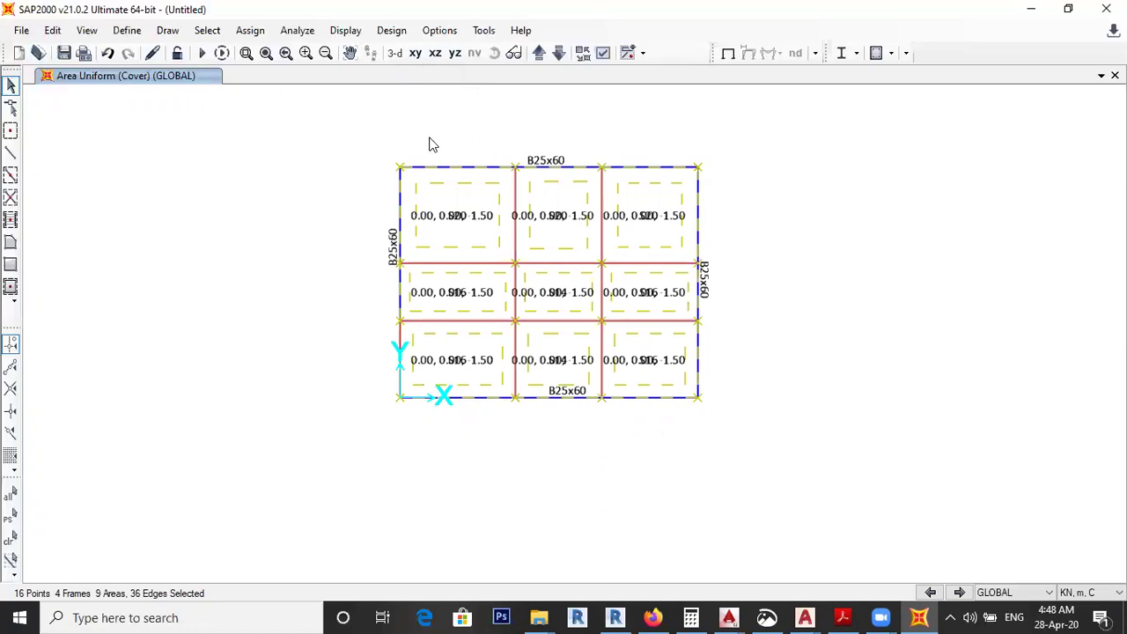
# Step: Assign a uniform shell load of 2.5 kN/m² to the selected slabs for pattern Live, in the Gravity direction, replacing existing loads
pyautogui.click(249, 31)
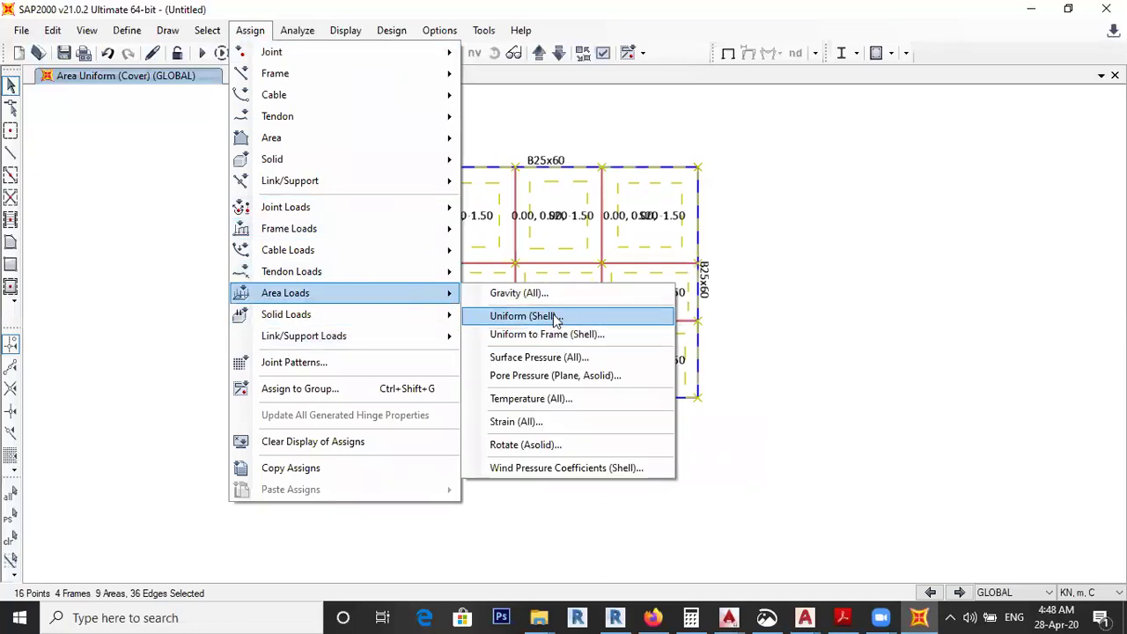
pyautogui.click(554, 319)
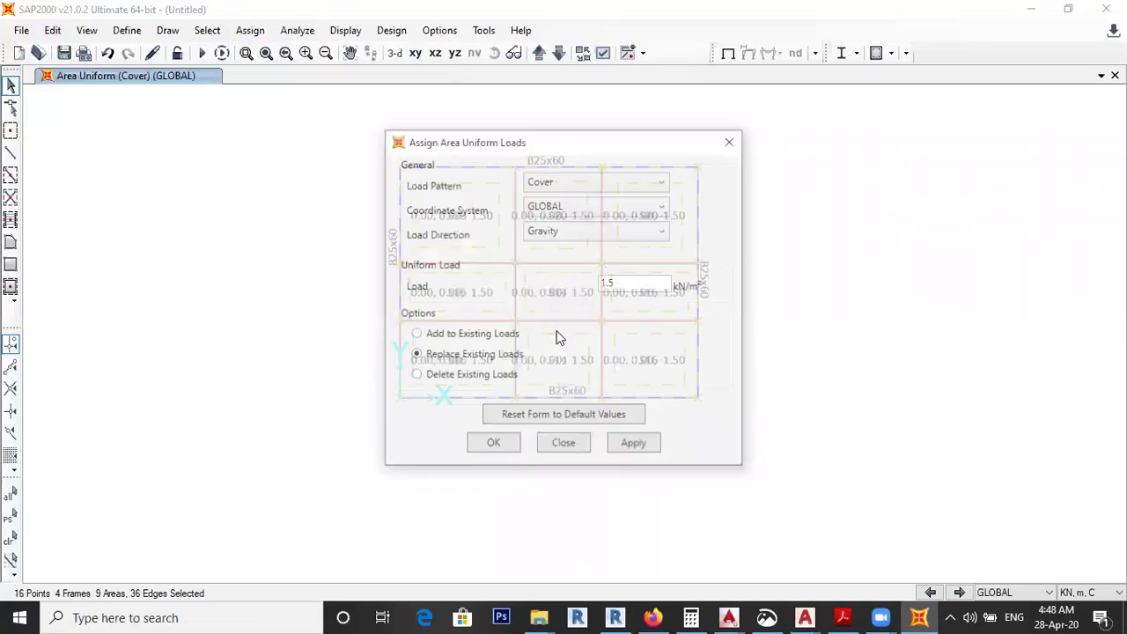
pyautogui.click(559, 186)
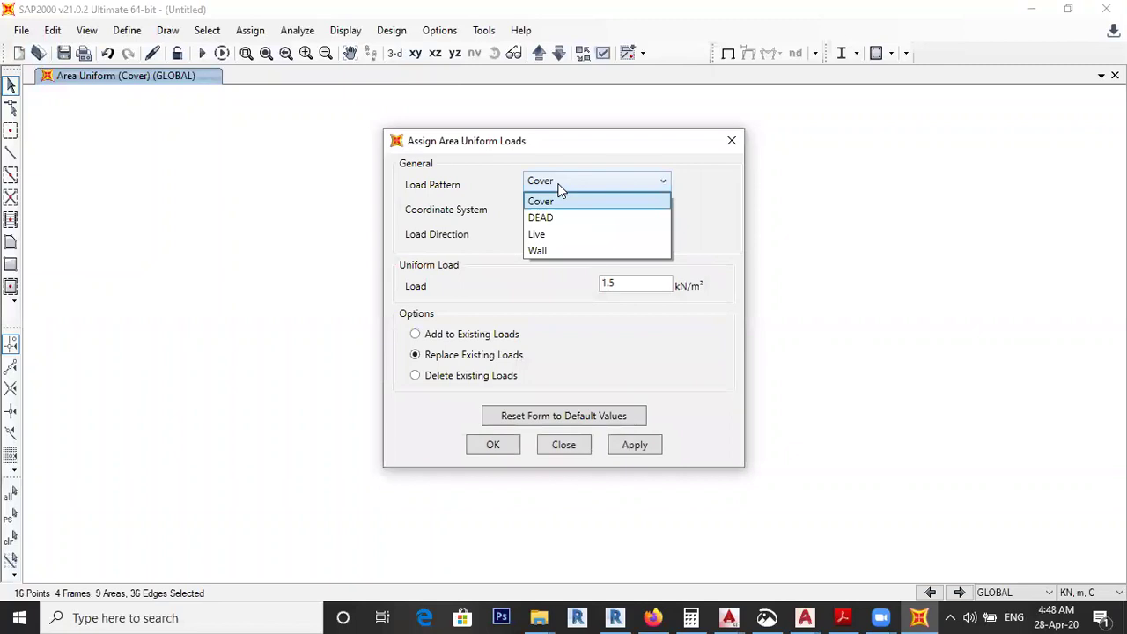
pyautogui.click(549, 234)
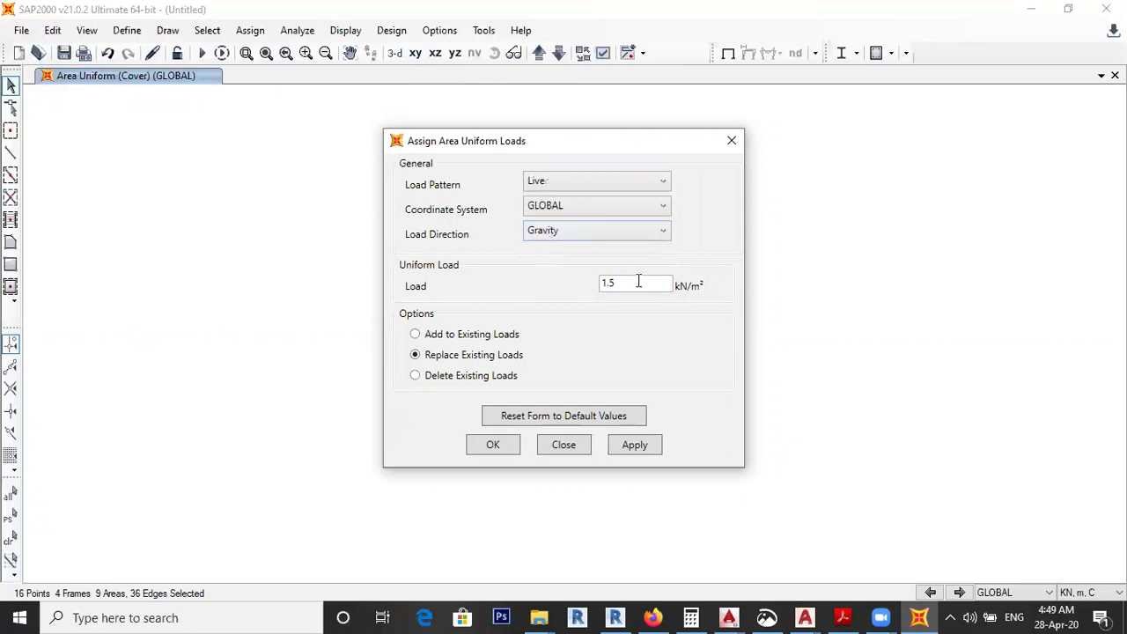
pyautogui.doubleClick(608, 282)
pyautogui.write('1.5')
pyautogui.moveTo(622, 283); pyautogui.dragTo(567, 286)
pyautogui.write('2.5')
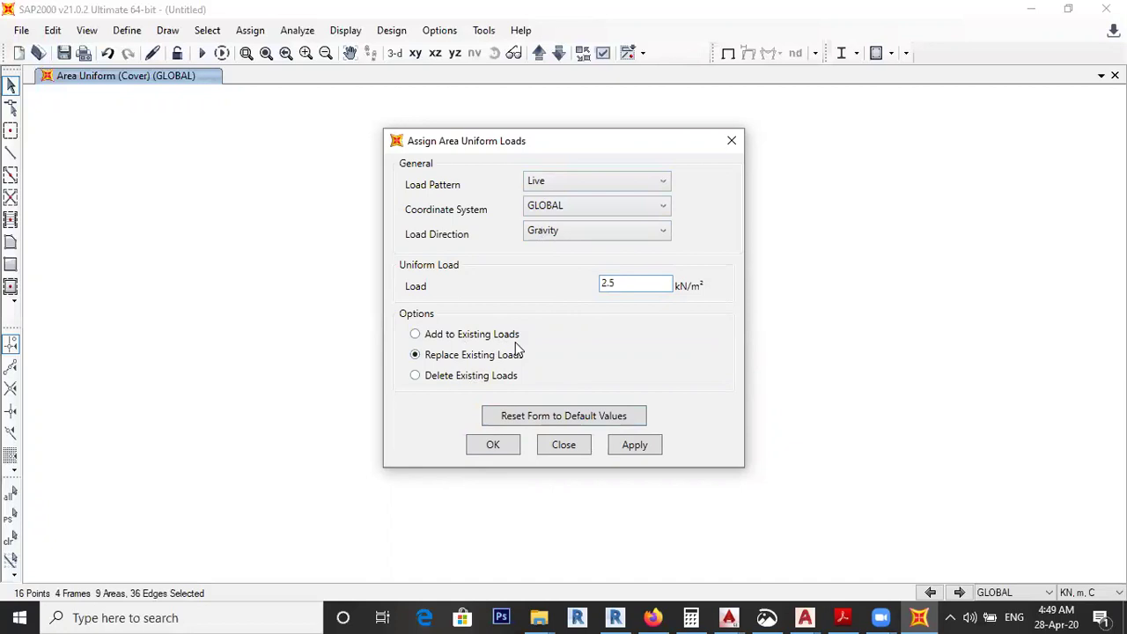
pyautogui.click(480, 449)
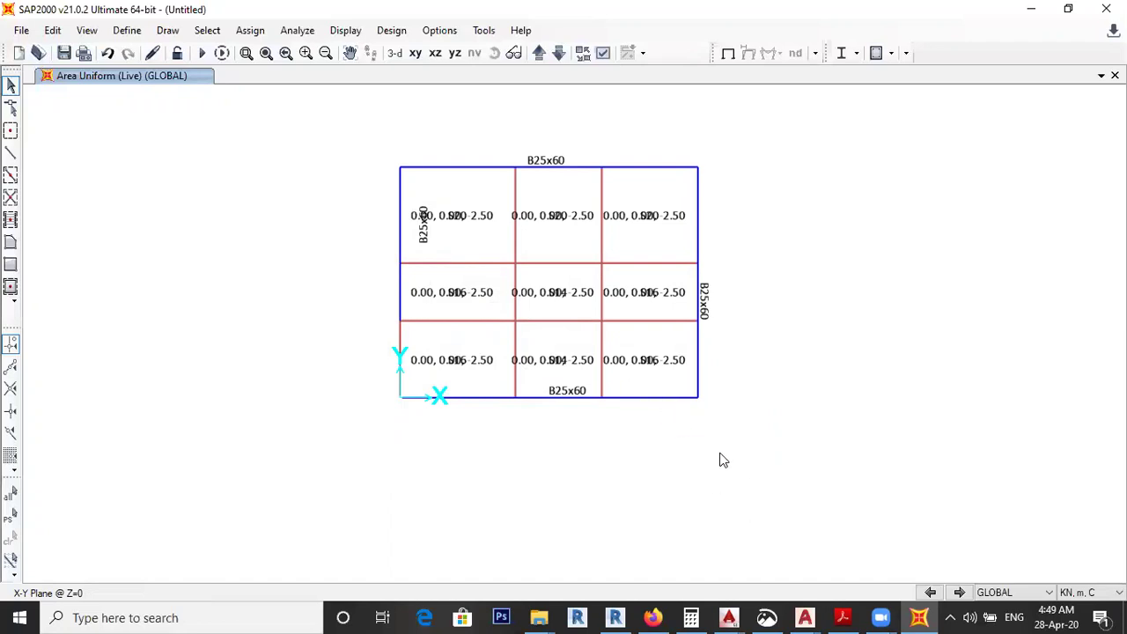
# Step: Switch to the AutoCAD drawing Drawing1 to examine the interior beam layout, and return to SAP2000
pyautogui.moveTo(805, 617)
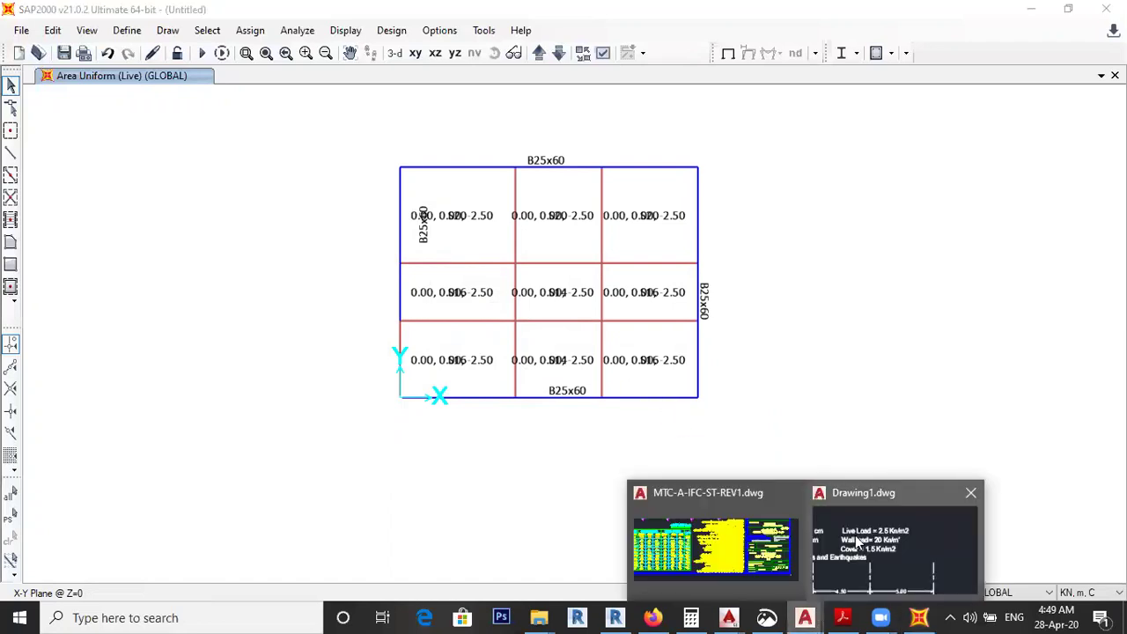
pyautogui.click(889, 542)
pyautogui.scroll(-5, 513, 269)
pyautogui.scroll(5, 369, 360)
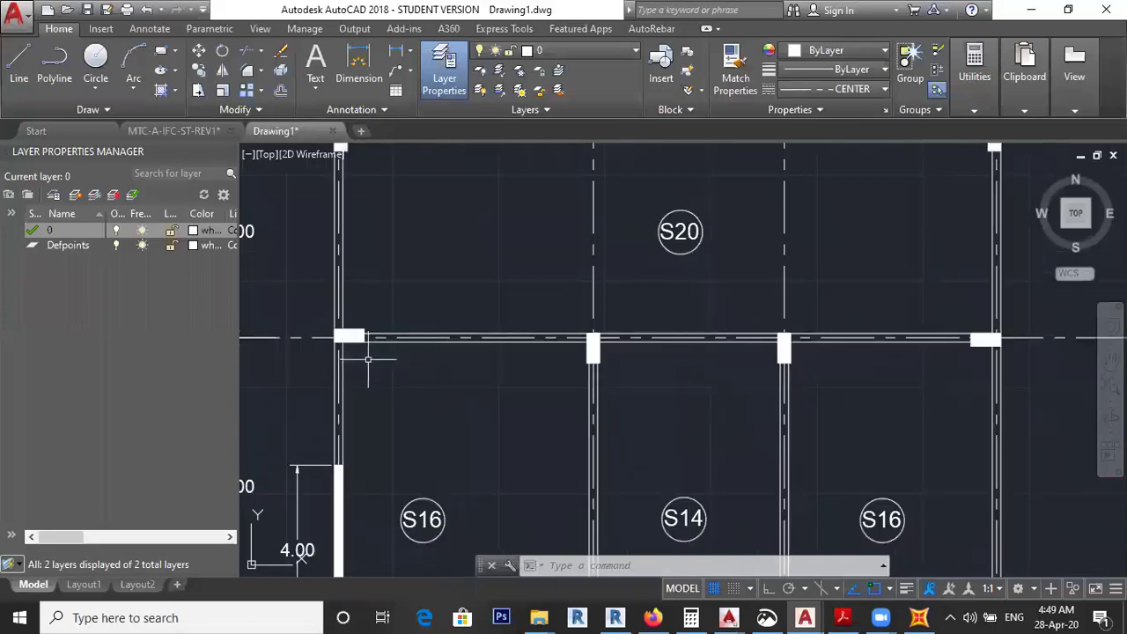
pyautogui.scroll(-2, 480, 273)
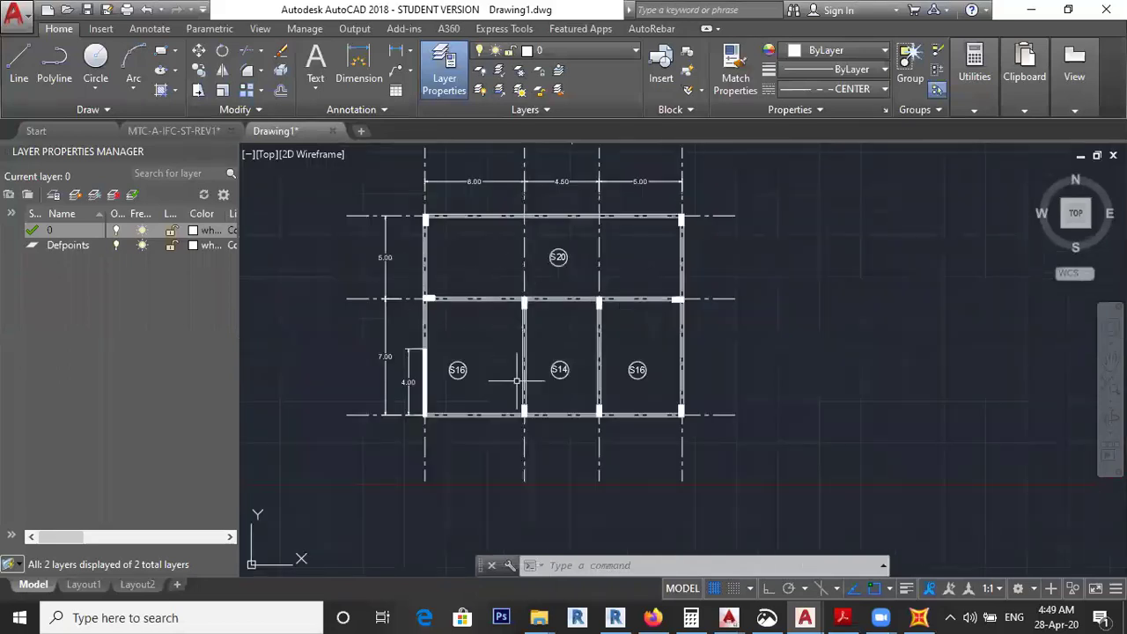
pyautogui.click(918, 617)
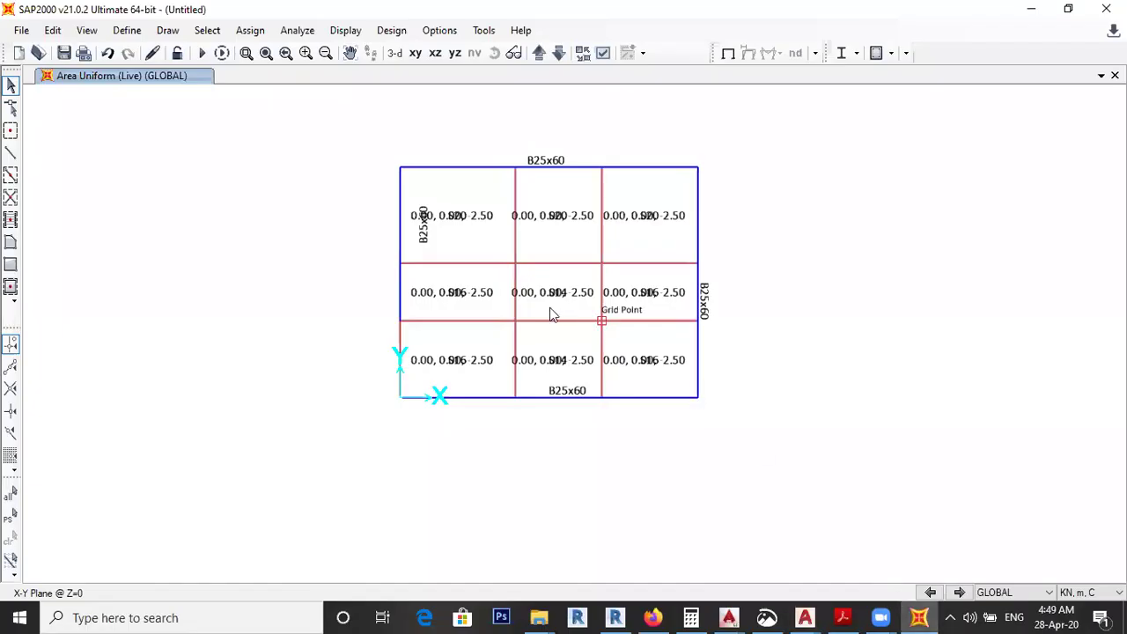
# Step: Draw a straight B25x60 frame along the interior grid line at Y = 7 m across the full width of the floor
pyautogui.click(11, 154)
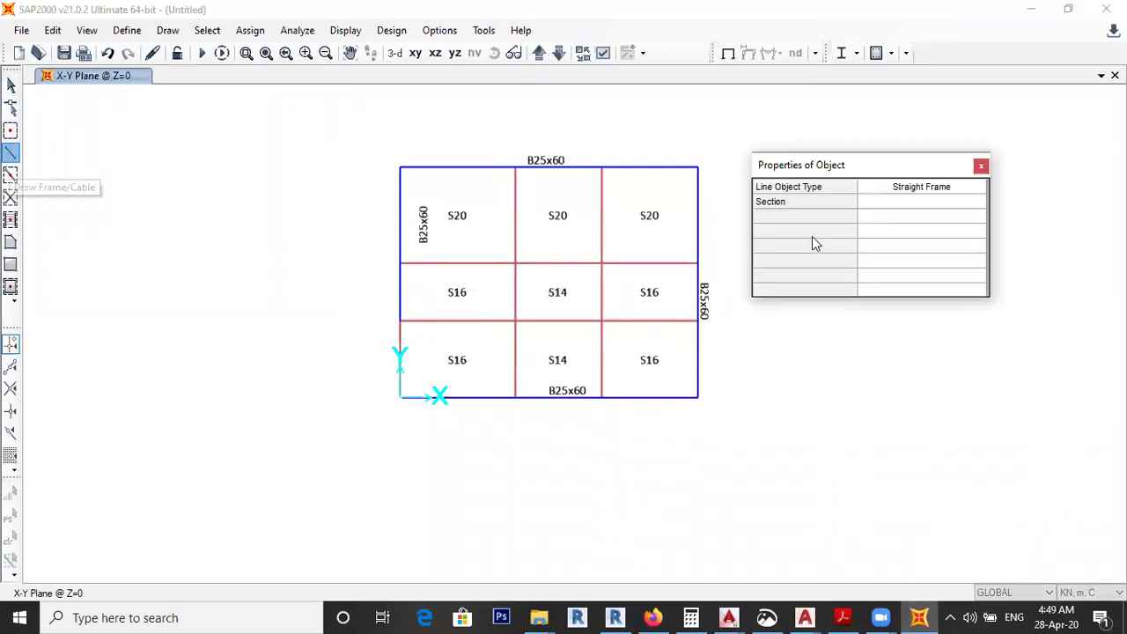
pyautogui.click(981, 204)
pyautogui.click(981, 204)
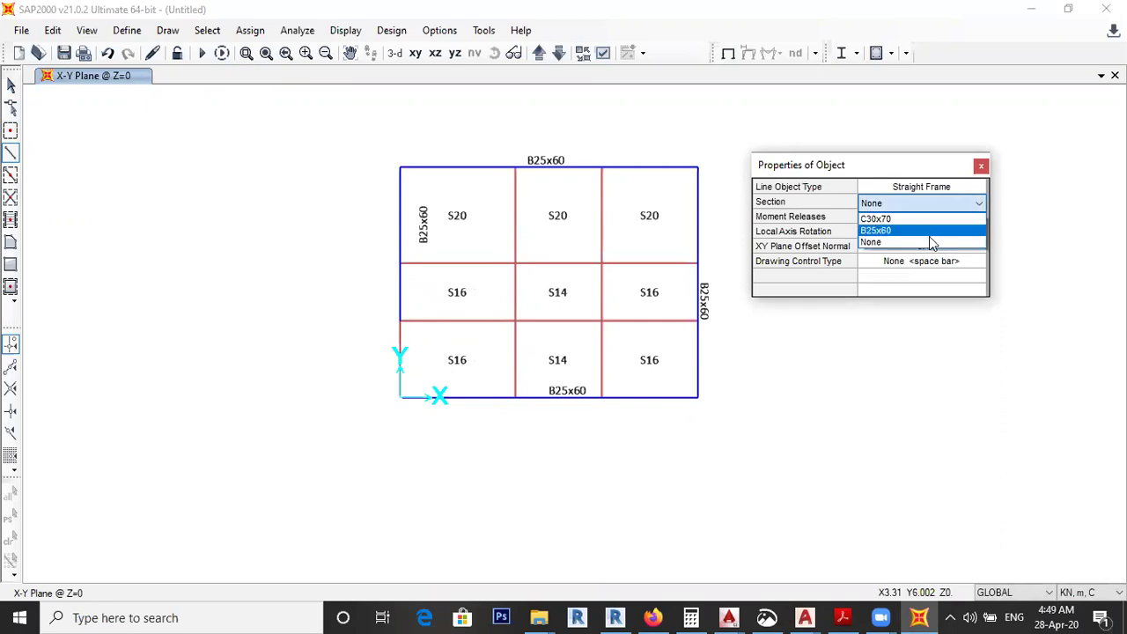
pyautogui.click(871, 230)
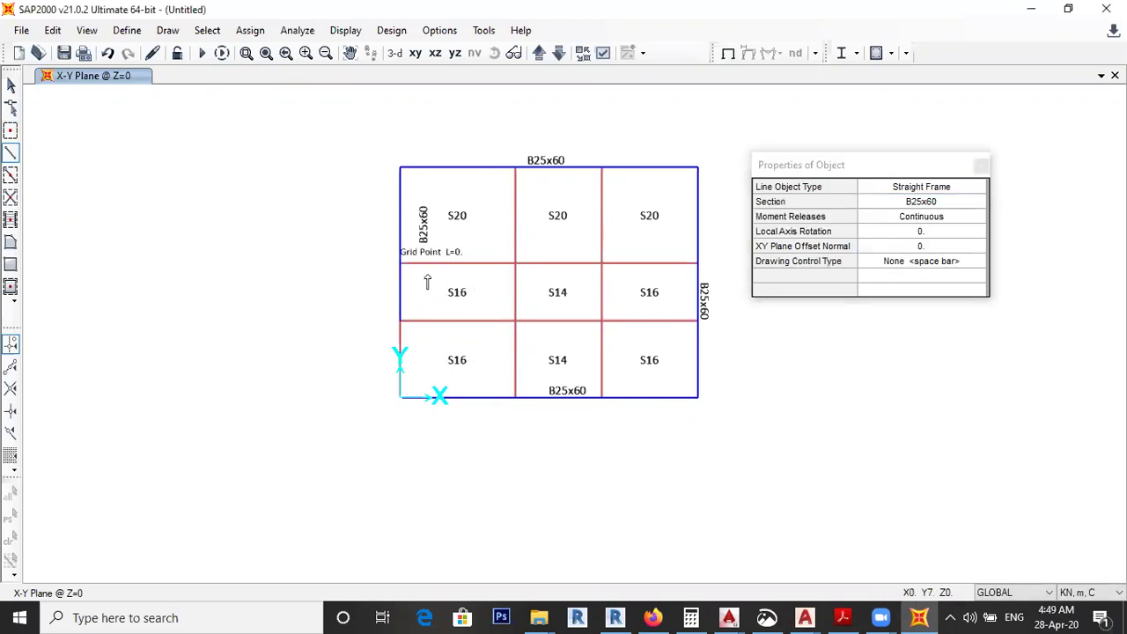
pyautogui.click(697, 263)
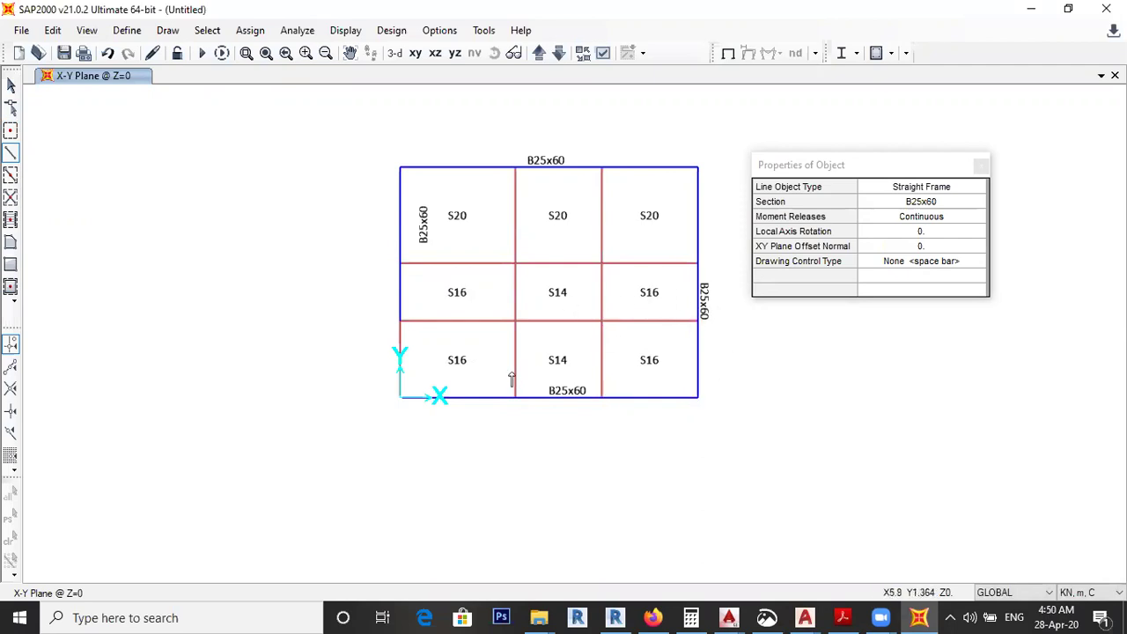
# Step: Draw two B25x60 beams along the interior Y-direction grid lines, between the Y = 0 edge and the Y = 7 m beam, and refresh the display
pyautogui.click(514, 264)
pyautogui.doubleClick(530, 427)
pyautogui.click(602, 263)
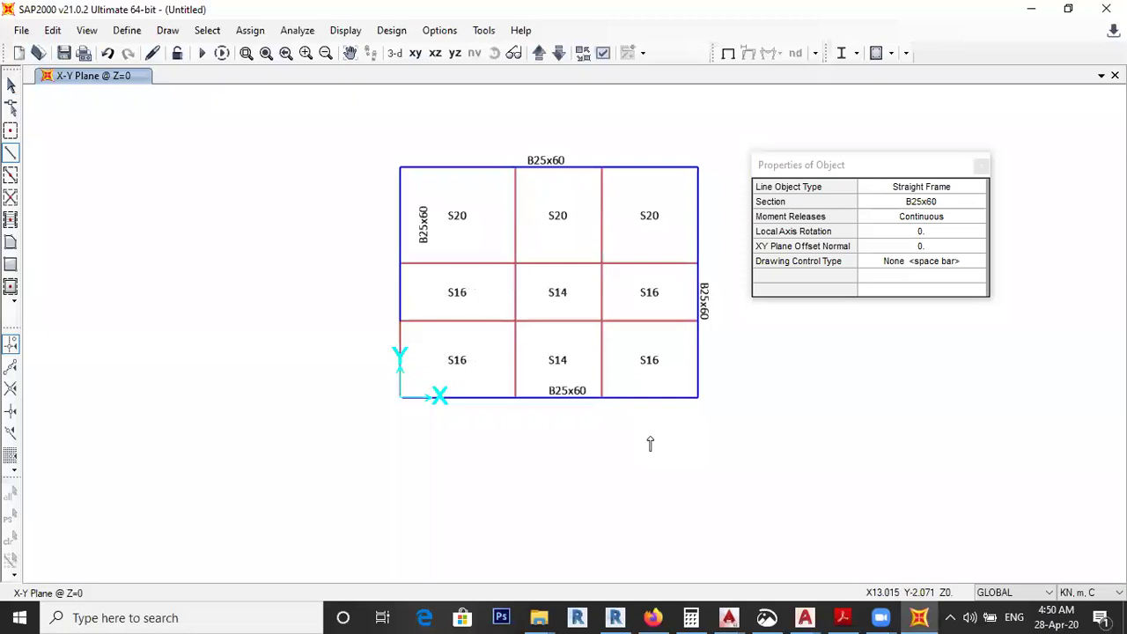
pyautogui.press('Escape')
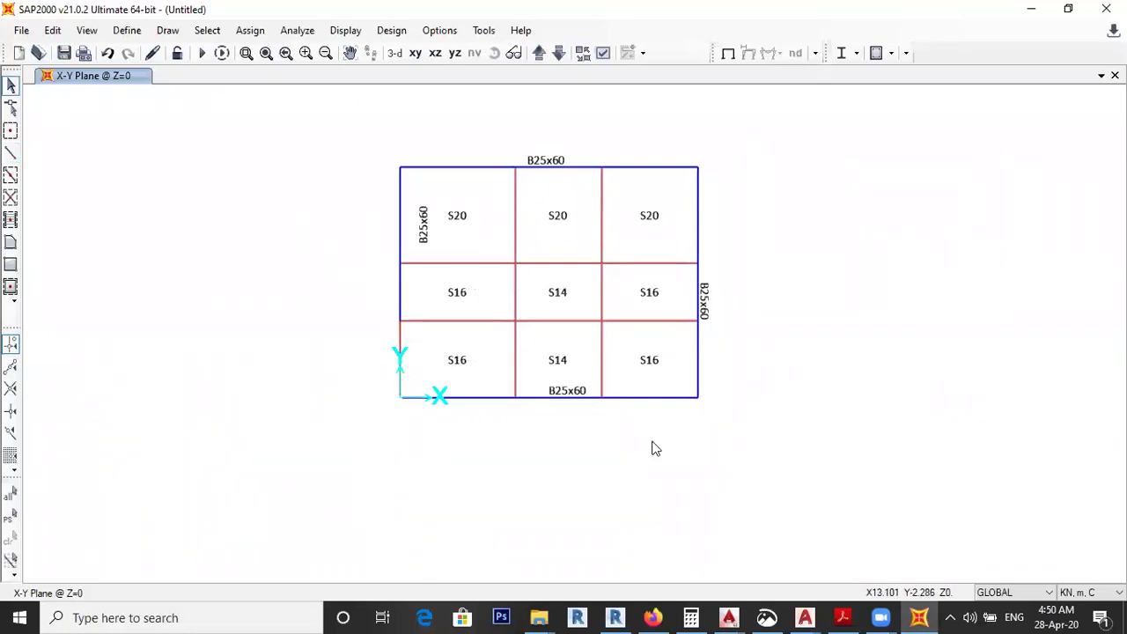
pyautogui.click(603, 53)
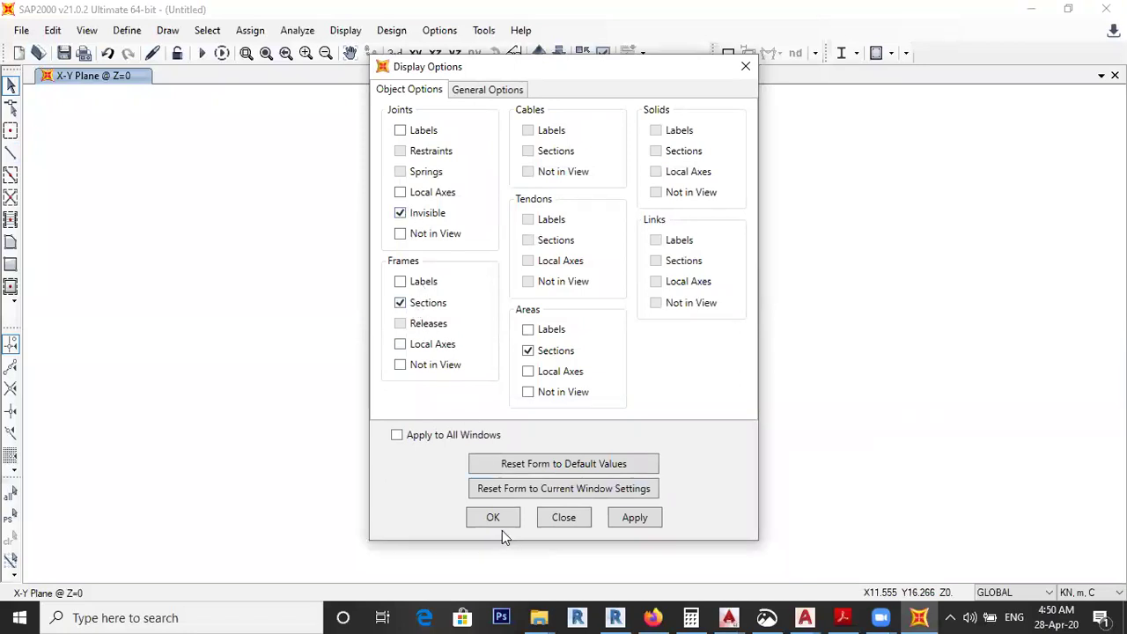
pyautogui.click(558, 544)
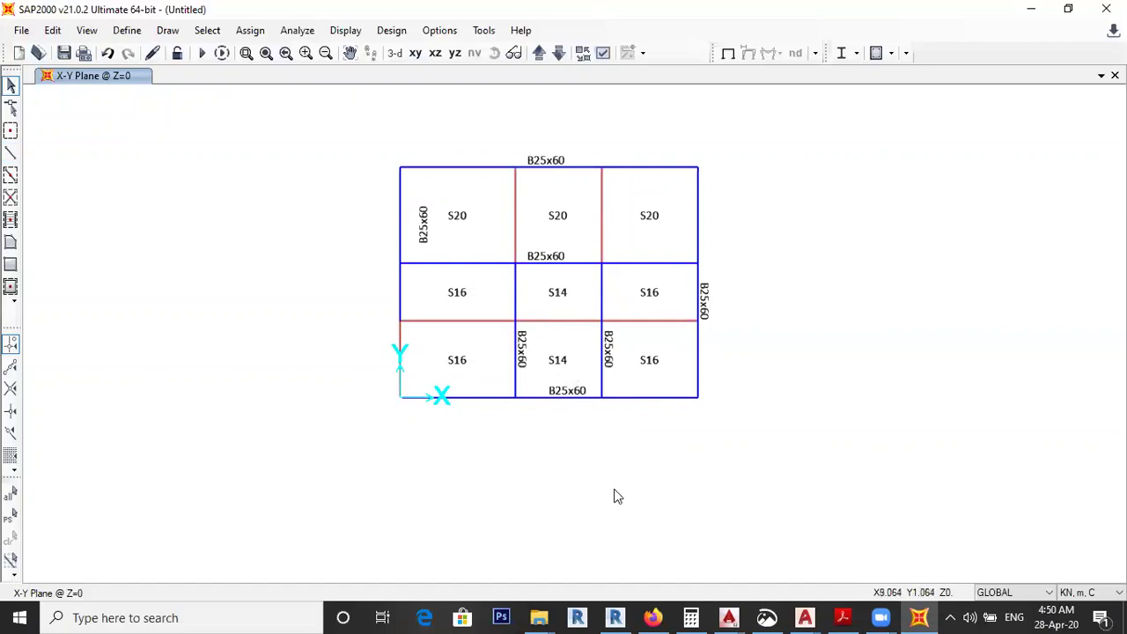
# Step: Switch to AutoCAD to read the wall load value in the drawing's load notes, and return to SAP2000
pyautogui.moveTo(804, 618)
pyautogui.click(883, 550)
pyautogui.scroll(-3, 705, 231)
pyautogui.scroll(6, 634, 282)
pyautogui.scroll(3, 504, 227)
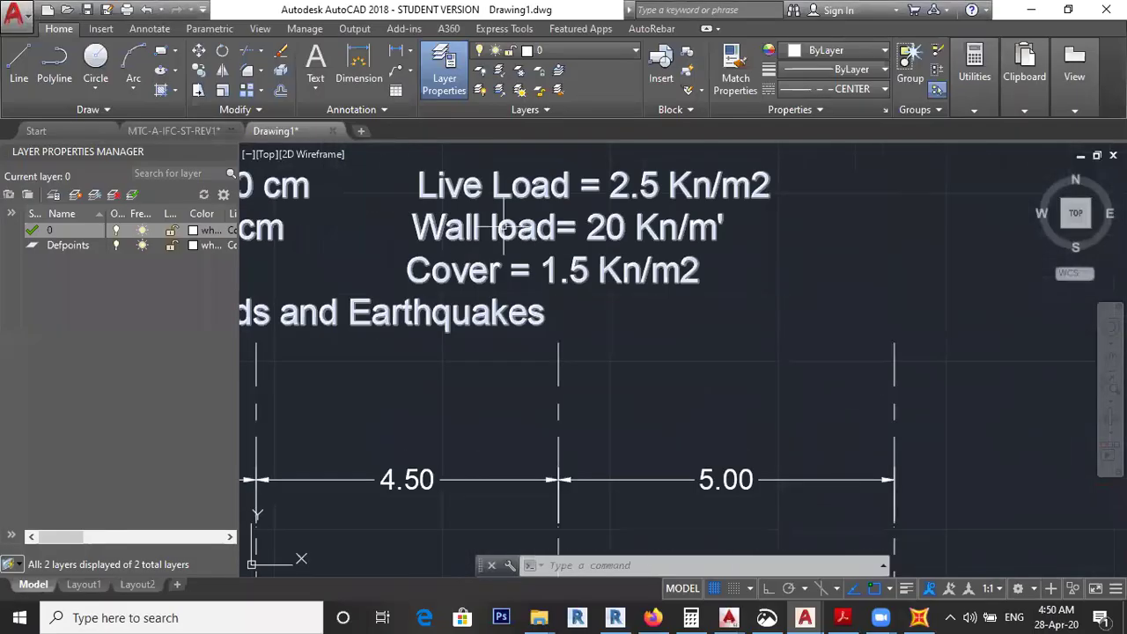
pyautogui.moveTo(504, 227)
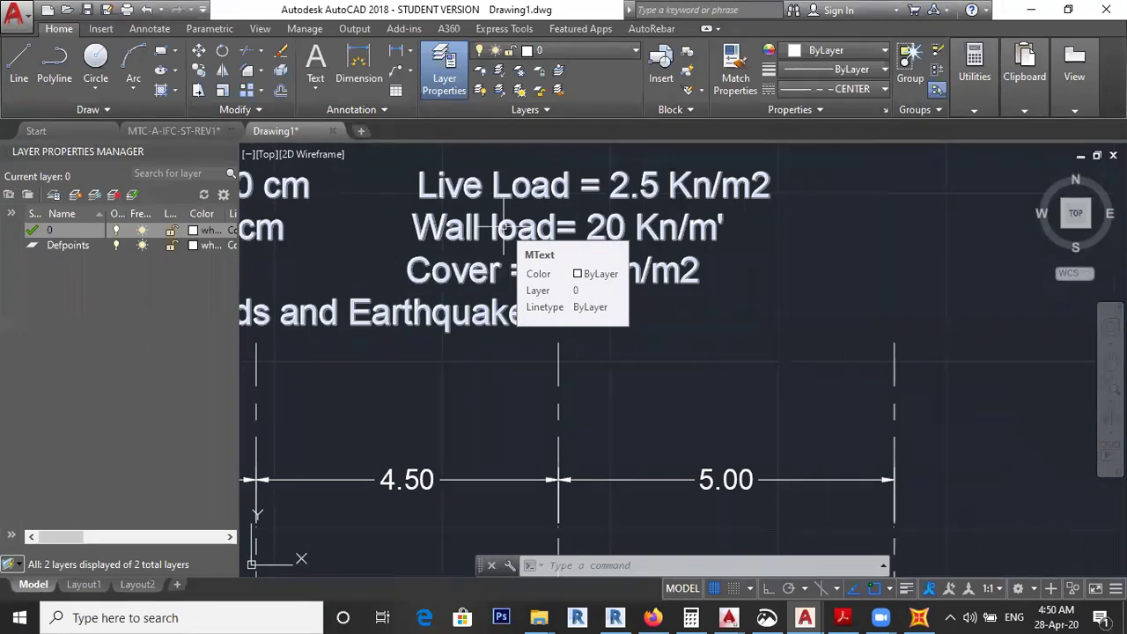
pyautogui.click(919, 617)
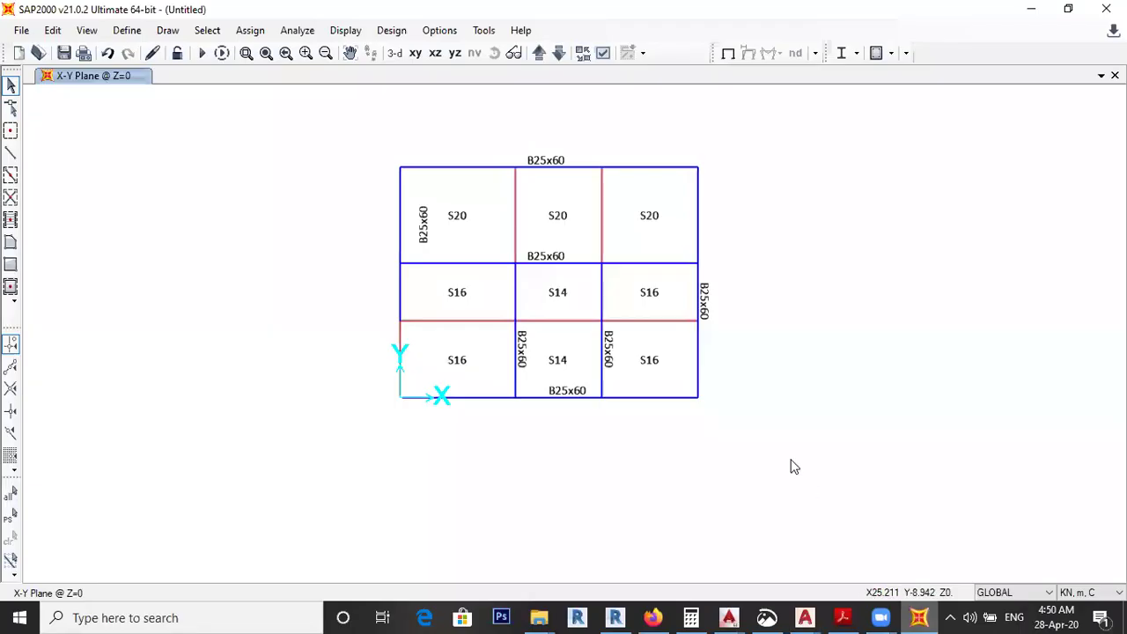
# Step: Select the whole floor plan and assign its frames a uniform 20 kN/m gravity load in the Wall pattern, replacing existing loads
pyautogui.moveTo(373, 125); pyautogui.dragTo(745, 422)
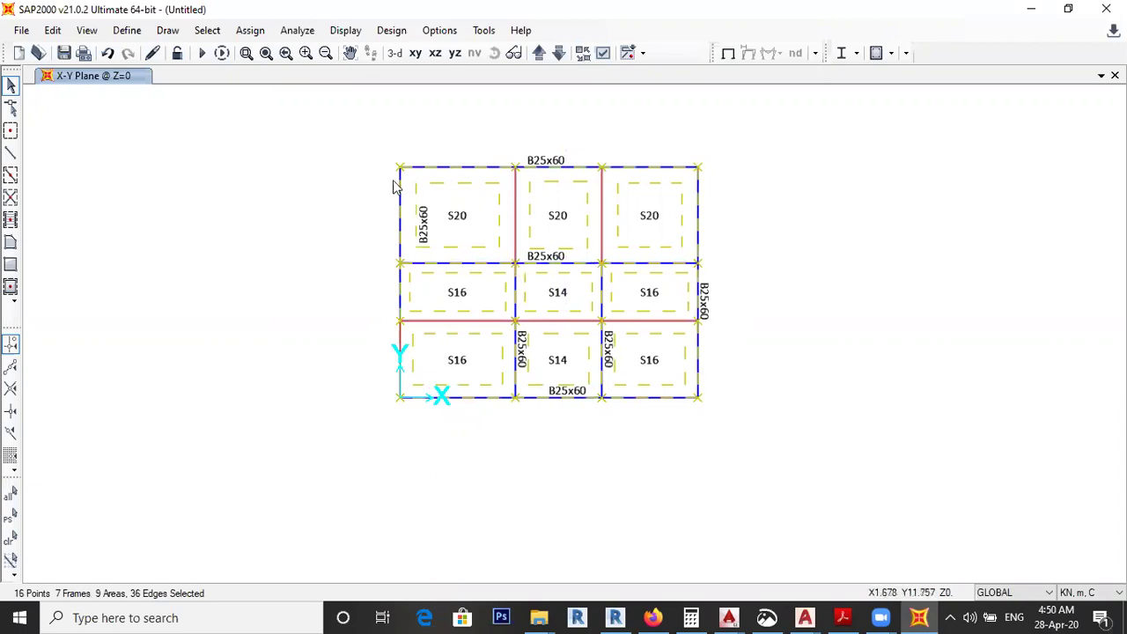
pyautogui.click(249, 29)
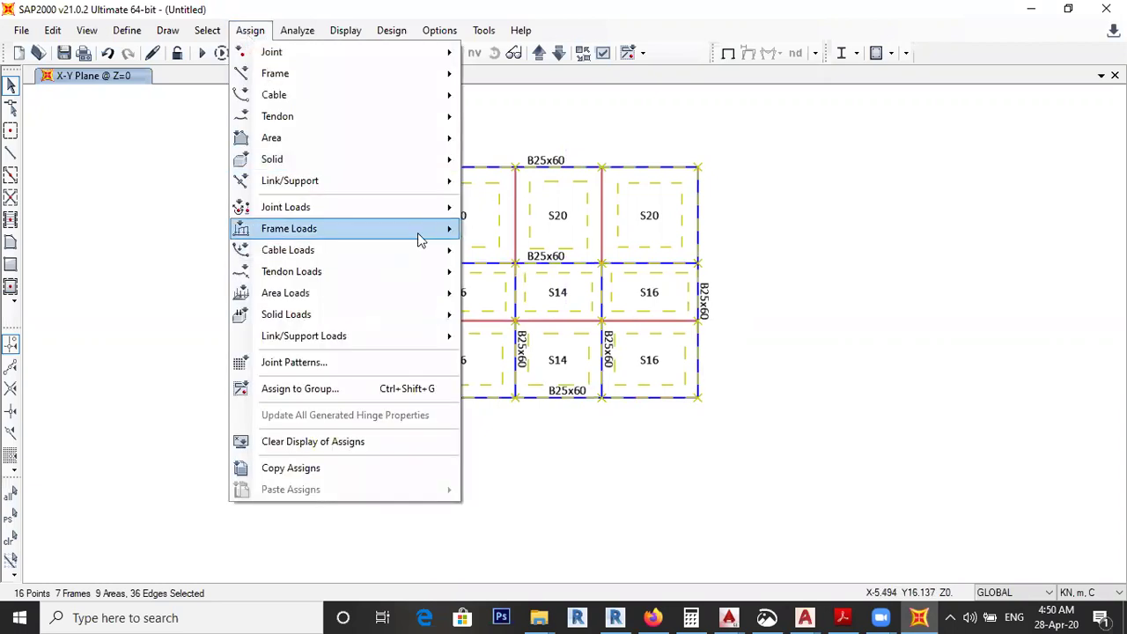
pyautogui.moveTo(421, 239)
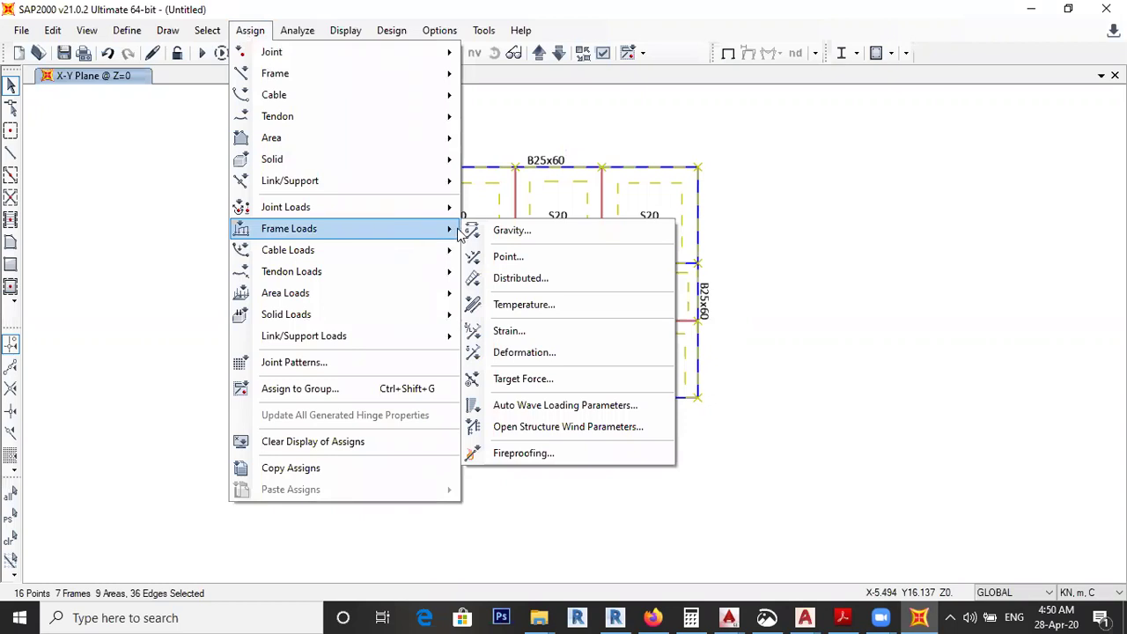
pyautogui.click(552, 278)
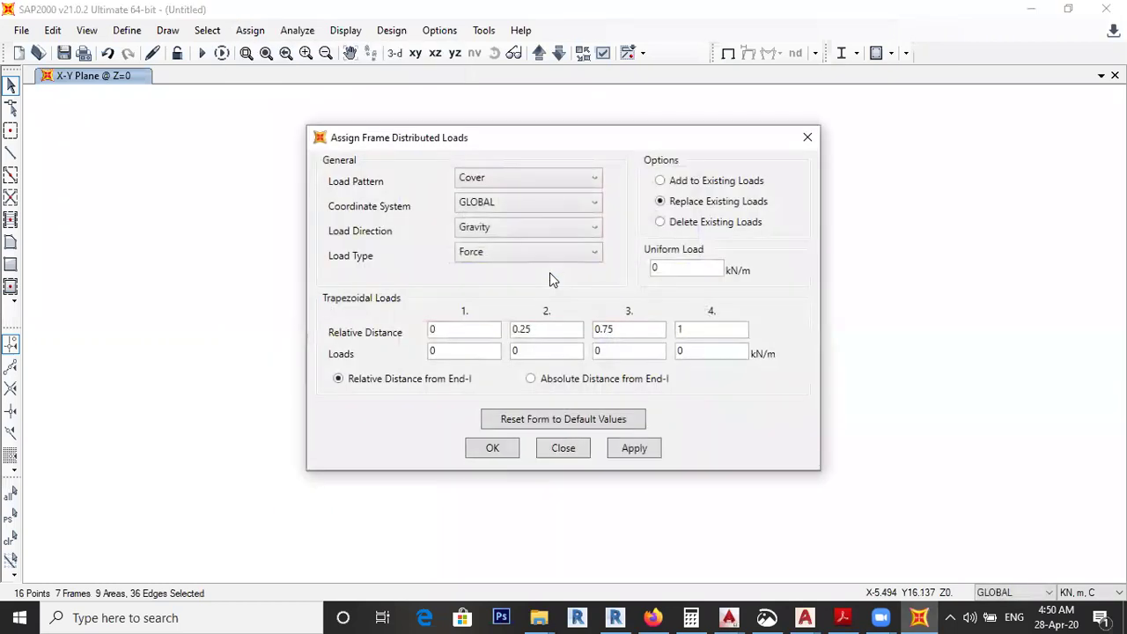
pyautogui.click(517, 184)
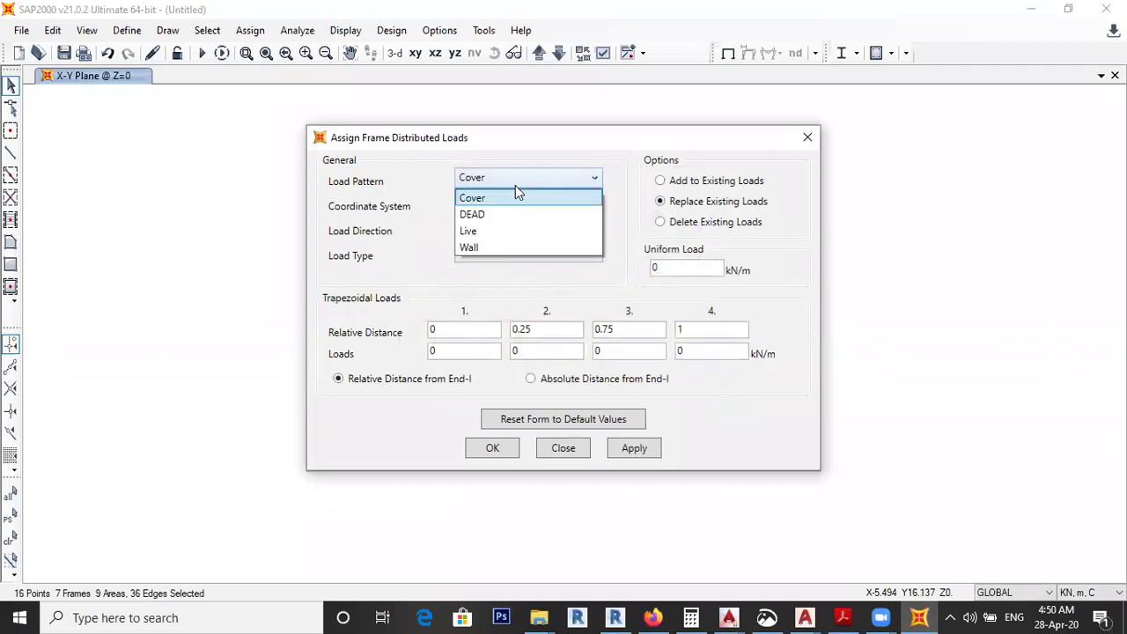
pyautogui.click(478, 248)
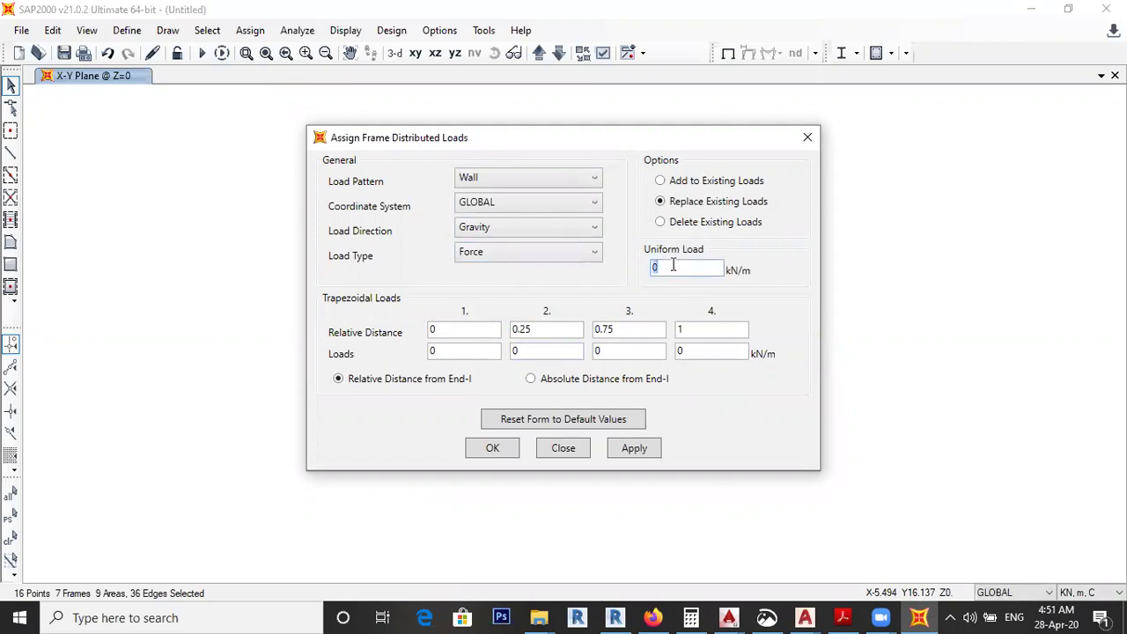
pyautogui.write('20')
pyautogui.click(494, 449)
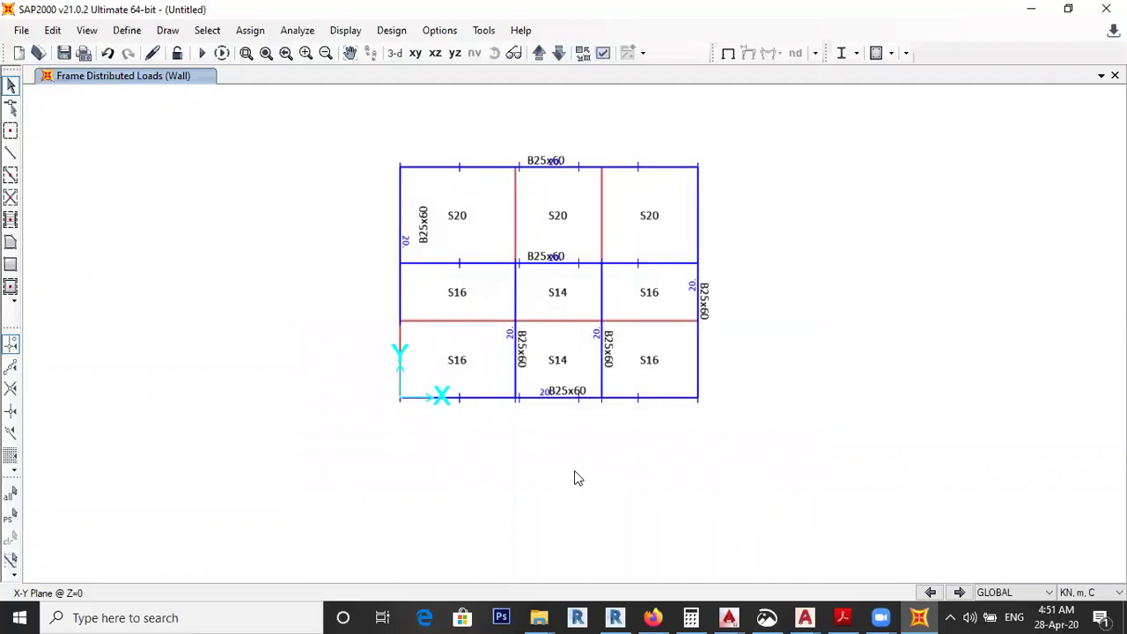
# Step: Examine the assigned wall loads on the beams in the 3-D view, and return to the X-Y plan view
pyautogui.click(396, 53)
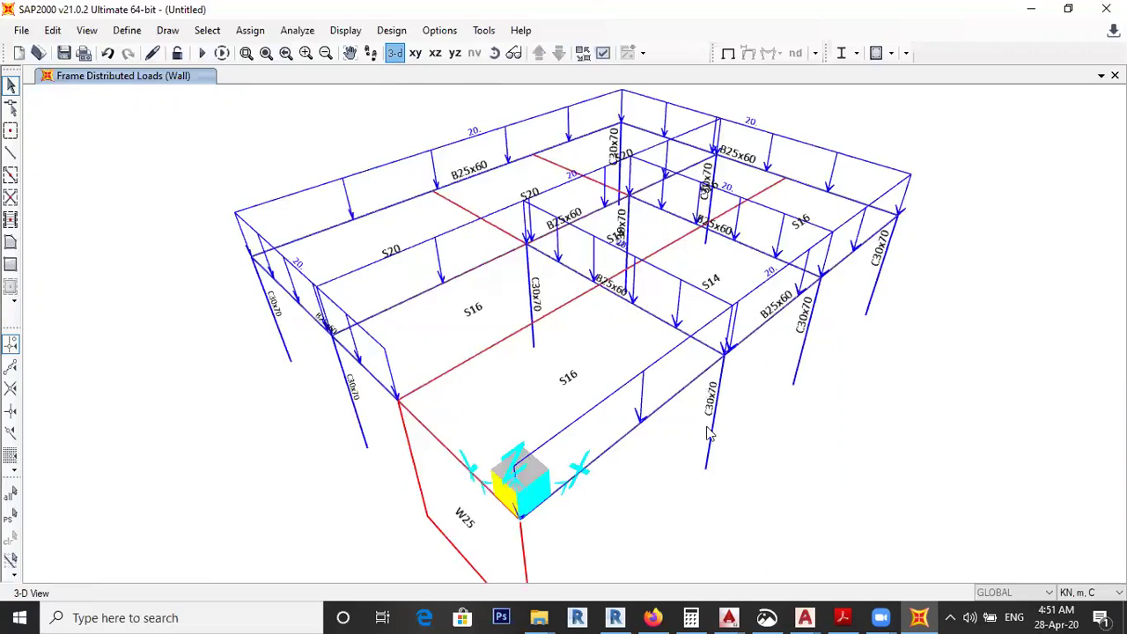
pyautogui.keyDown('shift'); pyautogui.moveTo(724, 438); pyautogui.dragTo(740, 359, button='middle'); pyautogui.keyUp('shift')
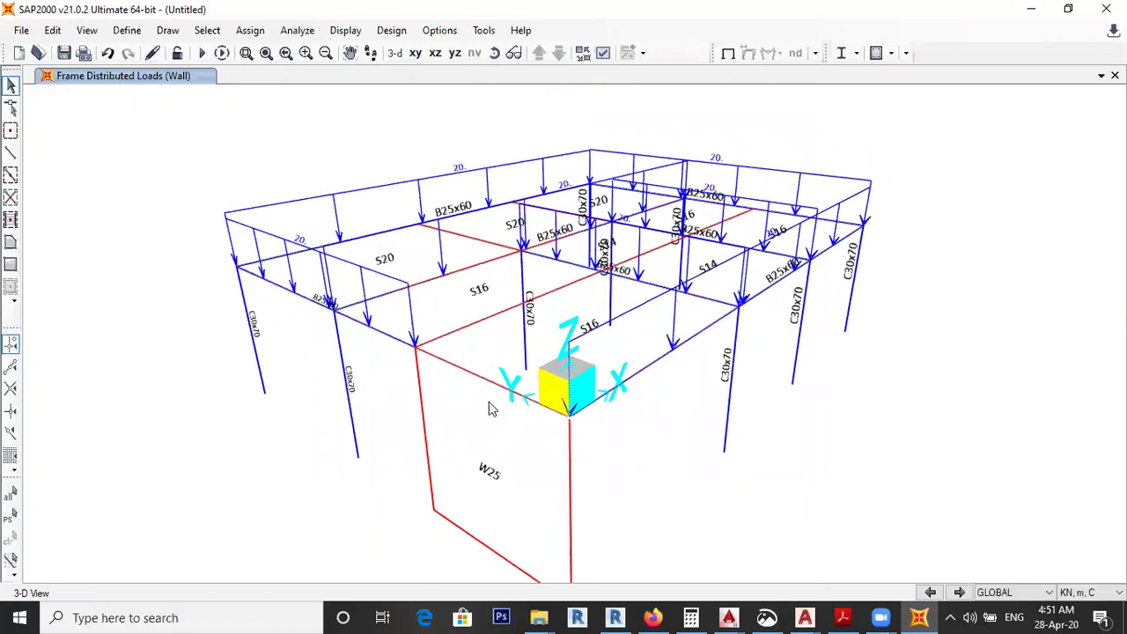
pyautogui.scroll(-4, 717, 447)
pyautogui.keyDown('shift'); pyautogui.moveTo(717, 446); pyautogui.dragTo(742, 449, button='middle'); pyautogui.keyUp('shift')
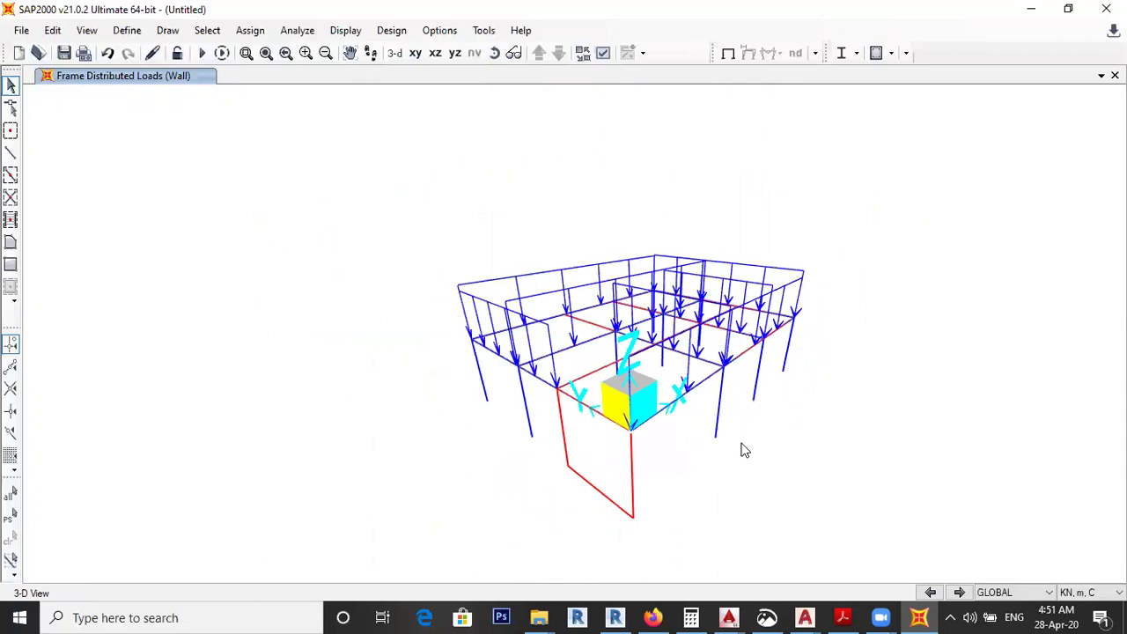
pyautogui.click(414, 54)
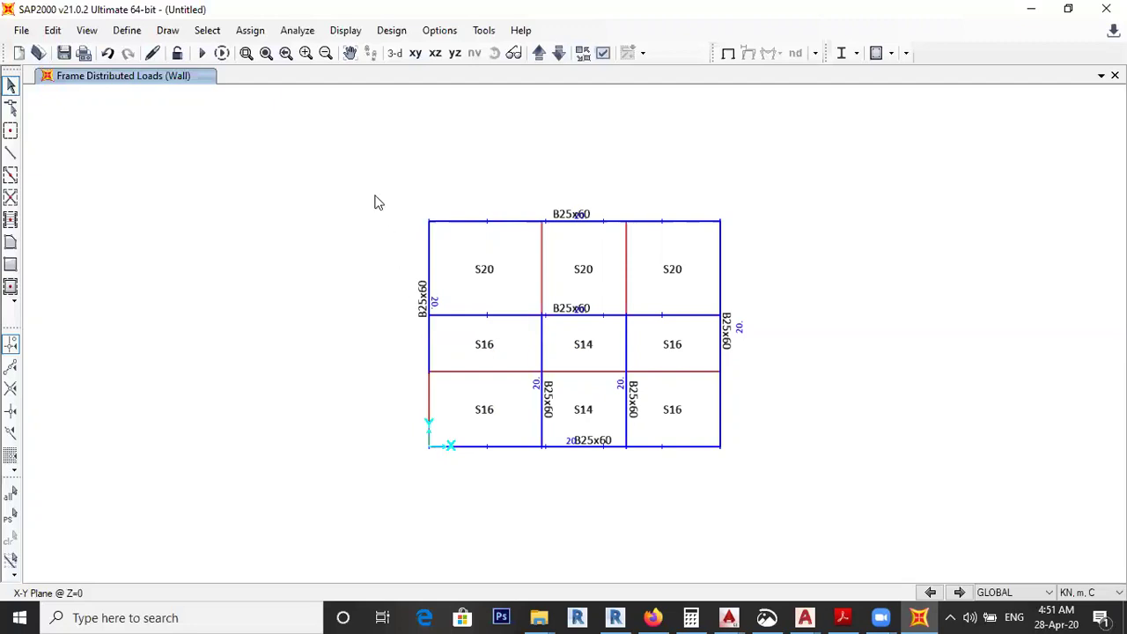
# Step: Add a load pattern named Wind with type Wind, self weight multiplier 0 and ASCE 7-05 as the auto lateral load pattern
pyautogui.click(250, 31)
pyautogui.click(254, 33)
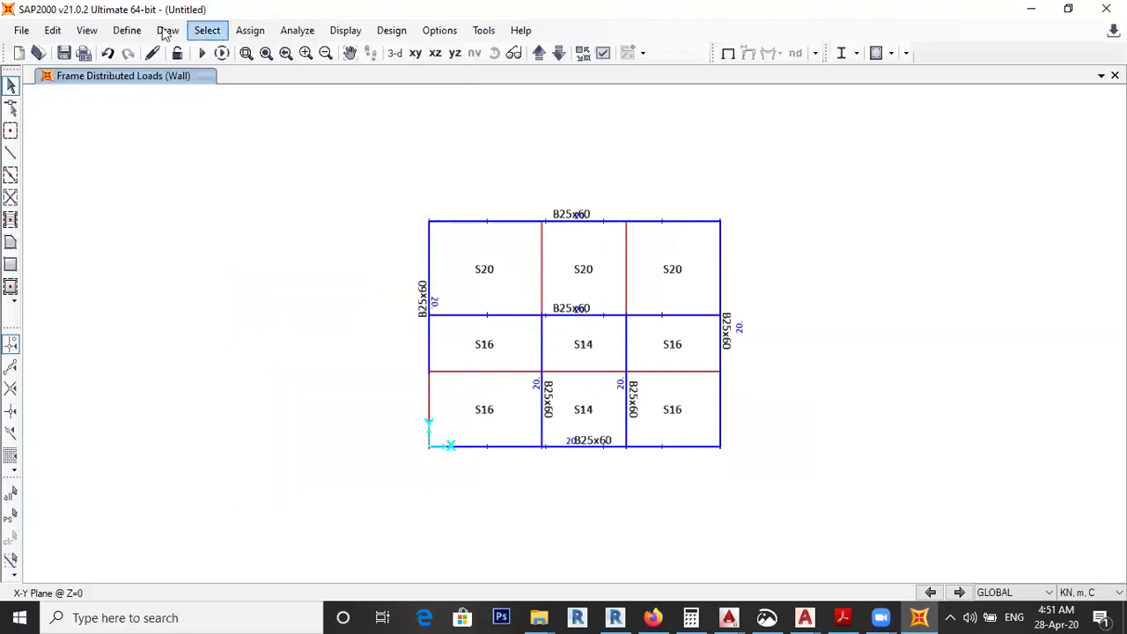
pyautogui.click(127, 30)
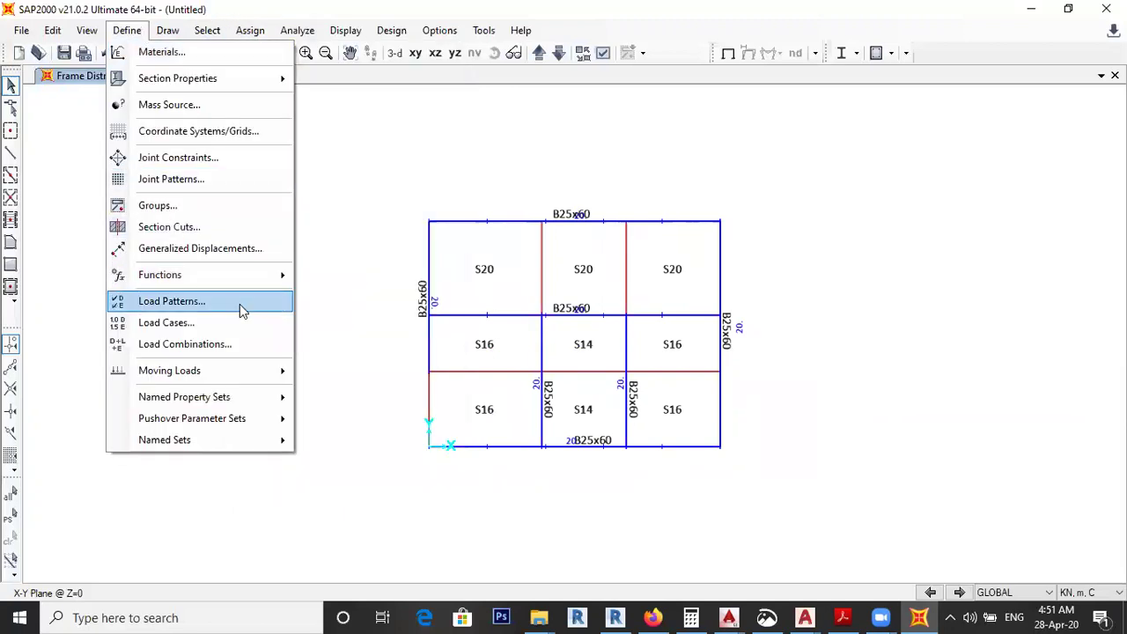
pyautogui.click(239, 303)
pyautogui.doubleClick(324, 272)
pyautogui.write('E')
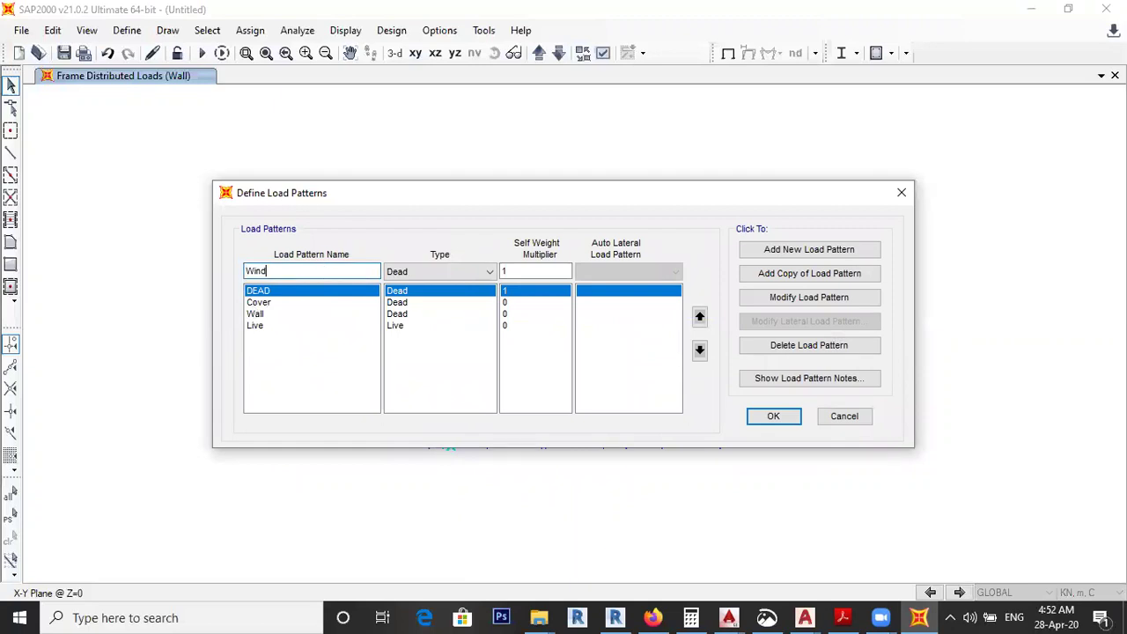
pyautogui.click(421, 273)
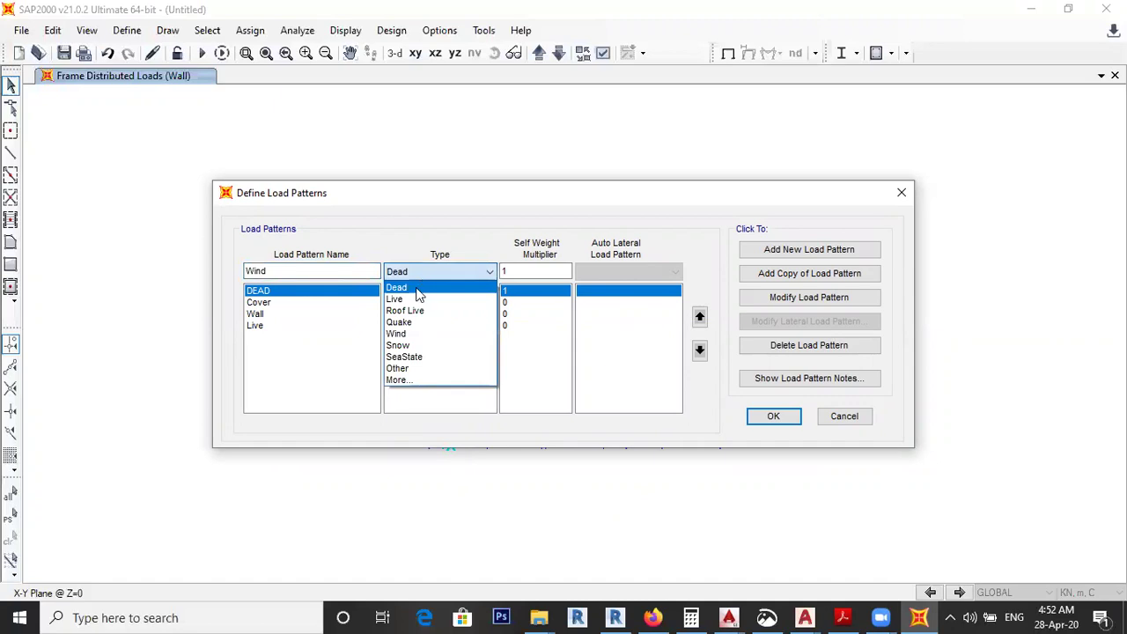
pyautogui.click(405, 334)
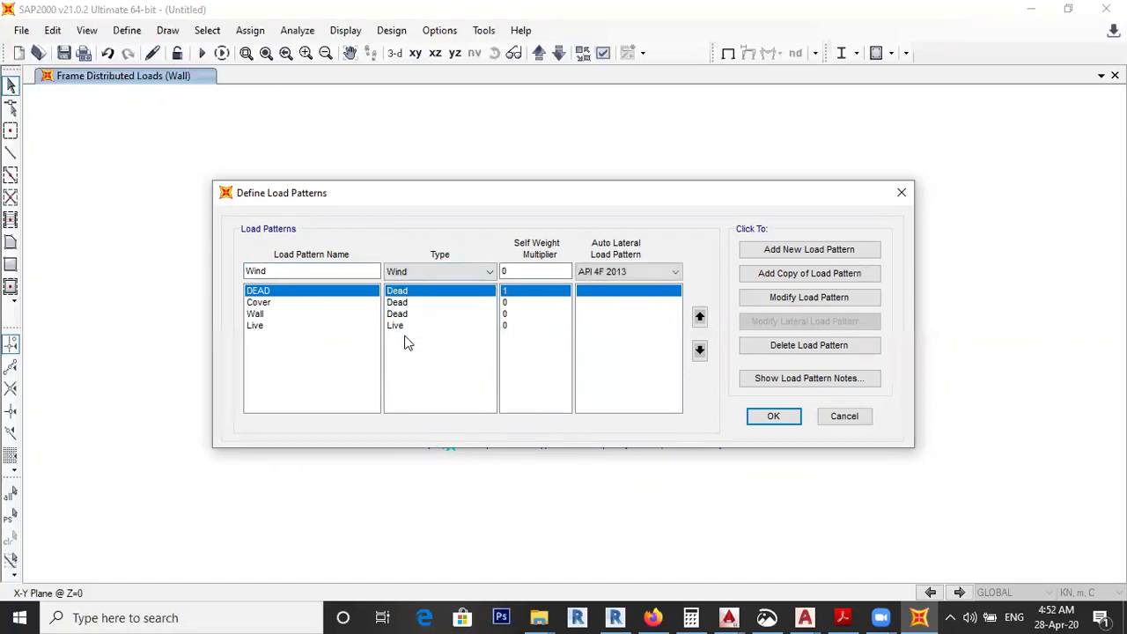
pyautogui.click(607, 276)
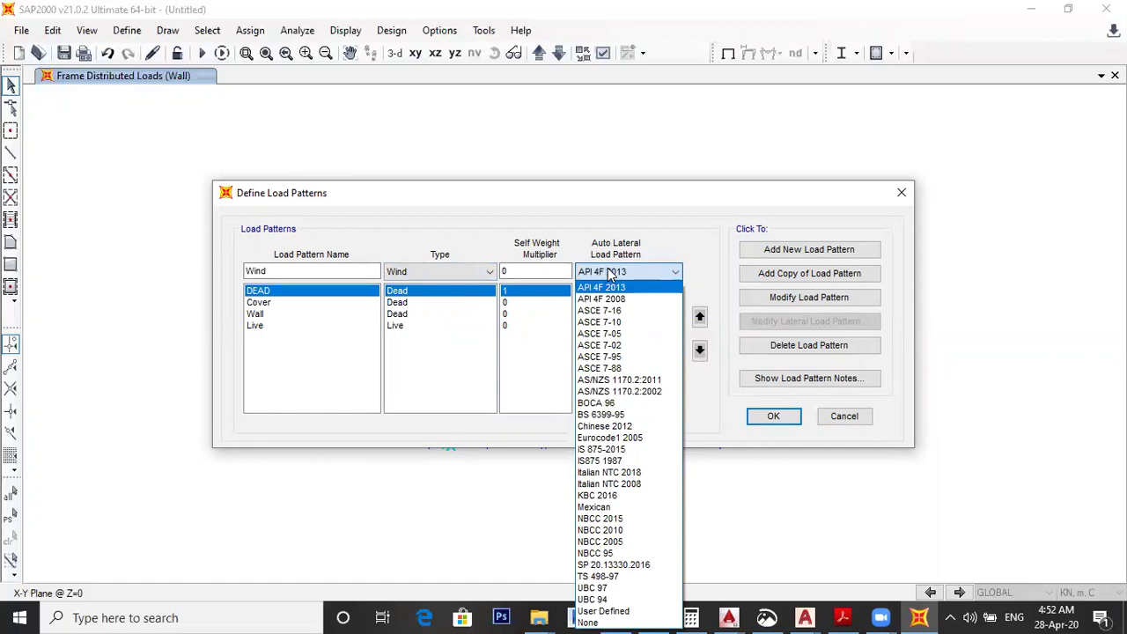
pyautogui.click(594, 334)
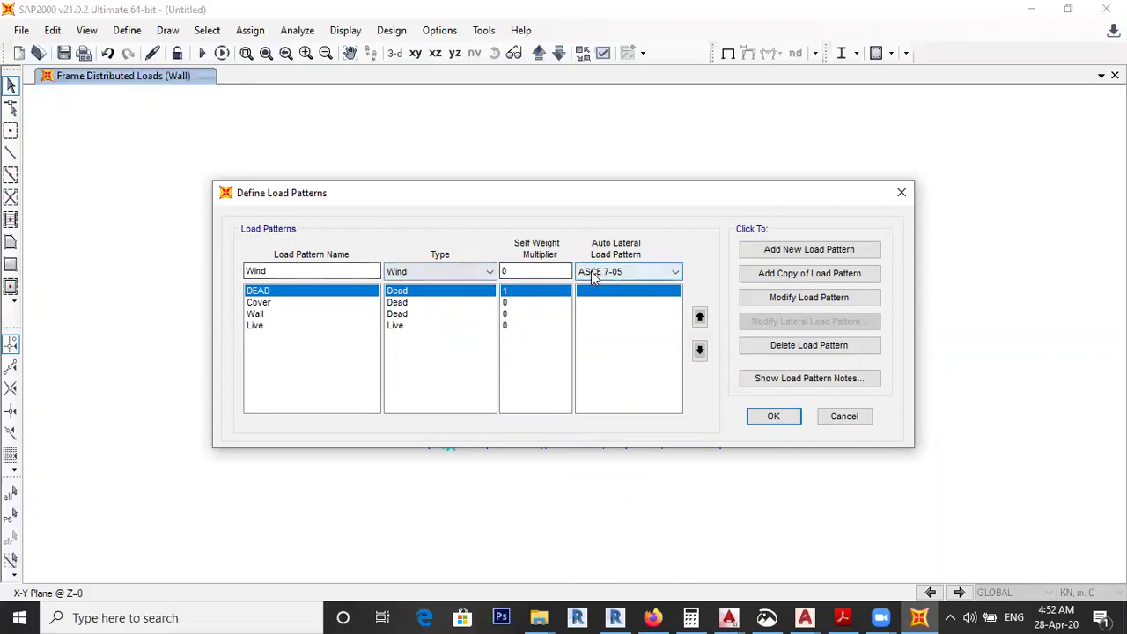
pyautogui.click(796, 253)
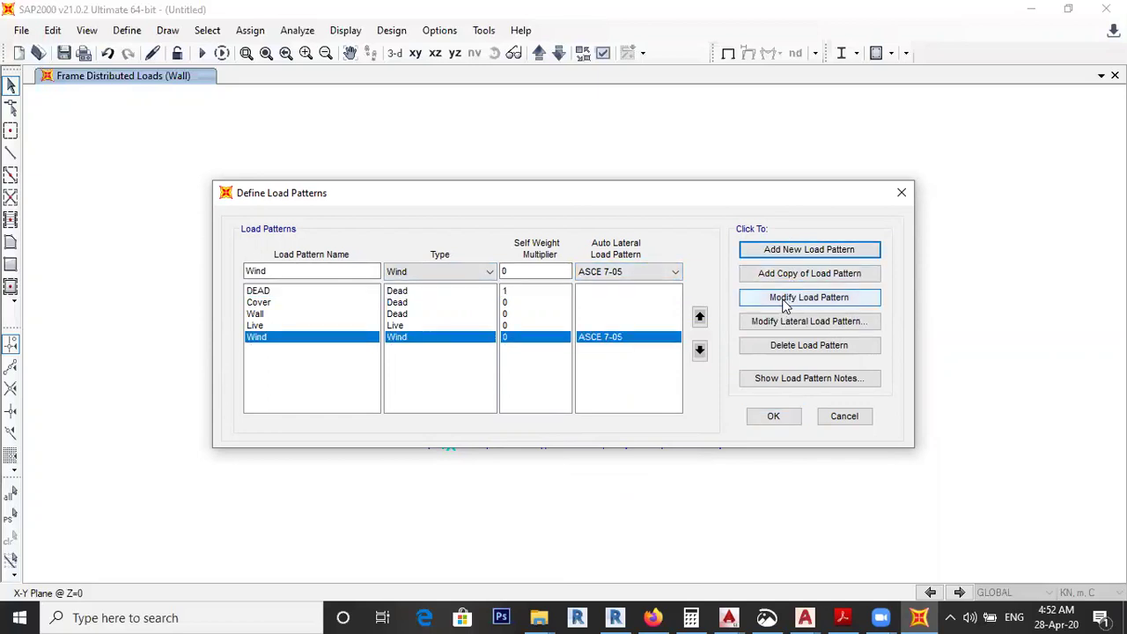
pyautogui.click(811, 301)
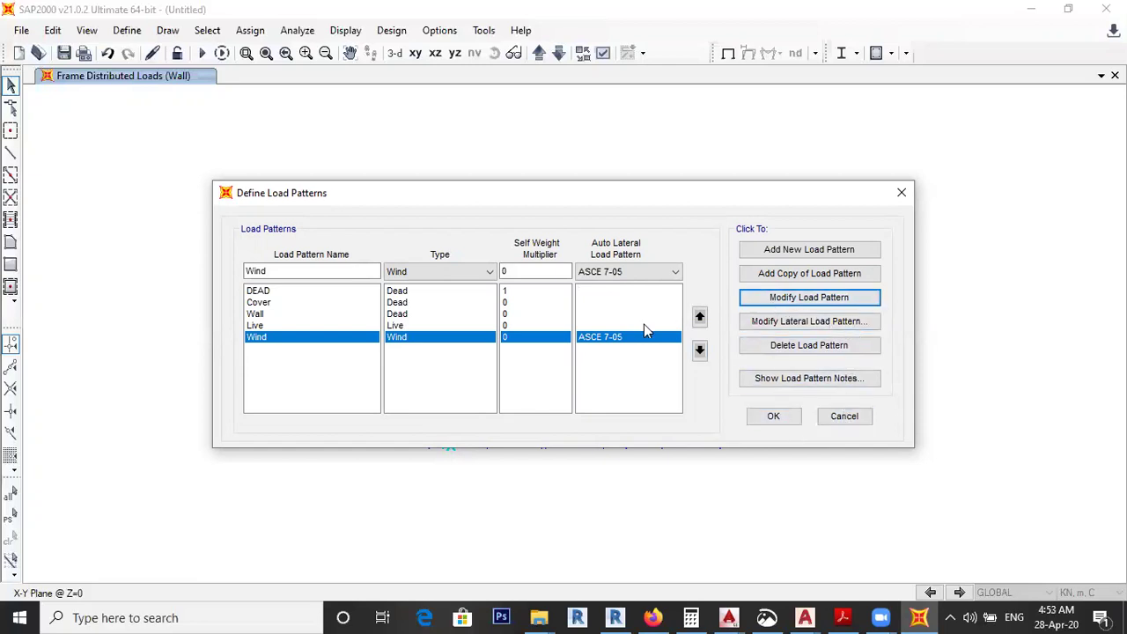
# Step: Set the wind speed to 100 mph in the Wind pattern's ASCE 7-05 lateral load settings
pyautogui.click(795, 326)
pyautogui.click(796, 327)
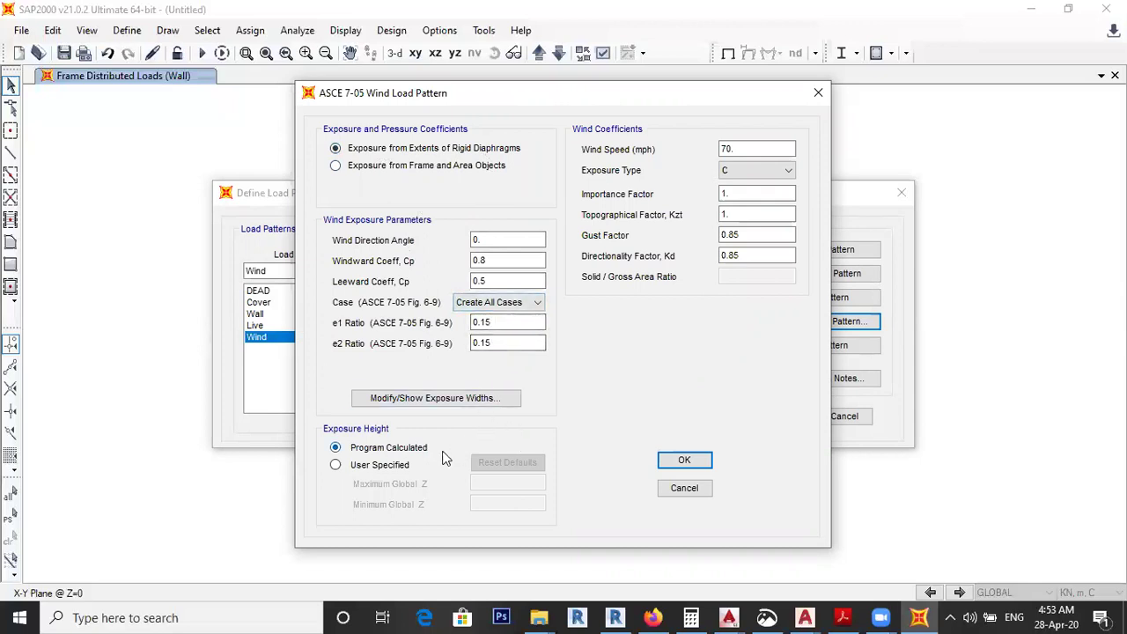
pyautogui.click(760, 148)
pyautogui.doubleClick(760, 148)
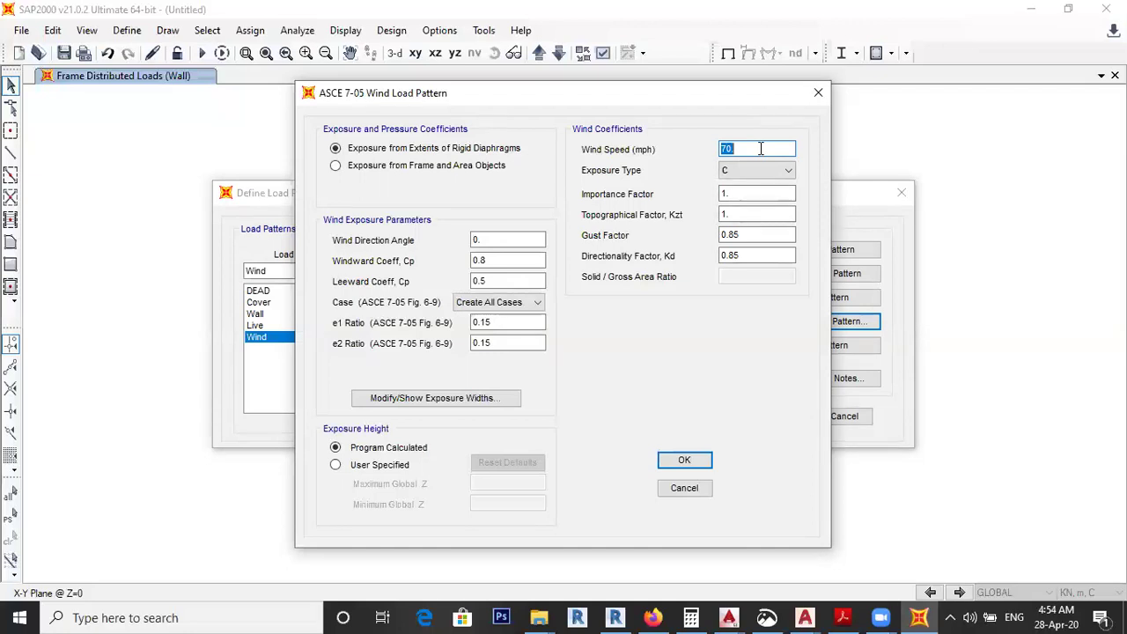
pyautogui.write('100')
# Step: Keep exposure type C and the remaining wind coefficients, and close the wind settings and load pattern definitions
pyautogui.click(746, 170)
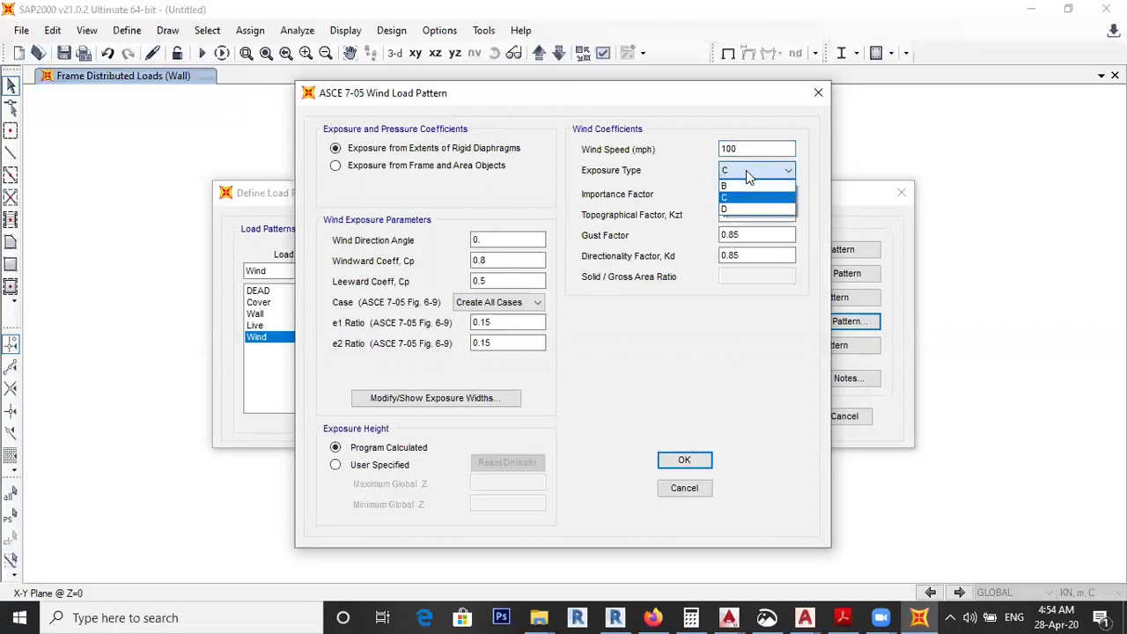
pyautogui.click(735, 172)
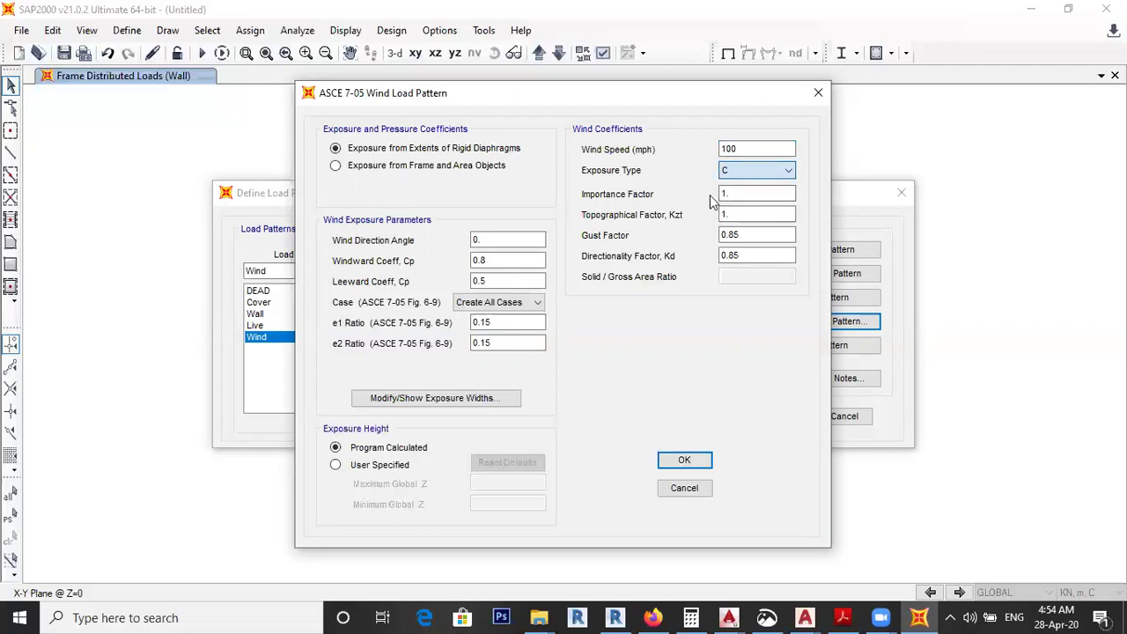
pyautogui.click(762, 191)
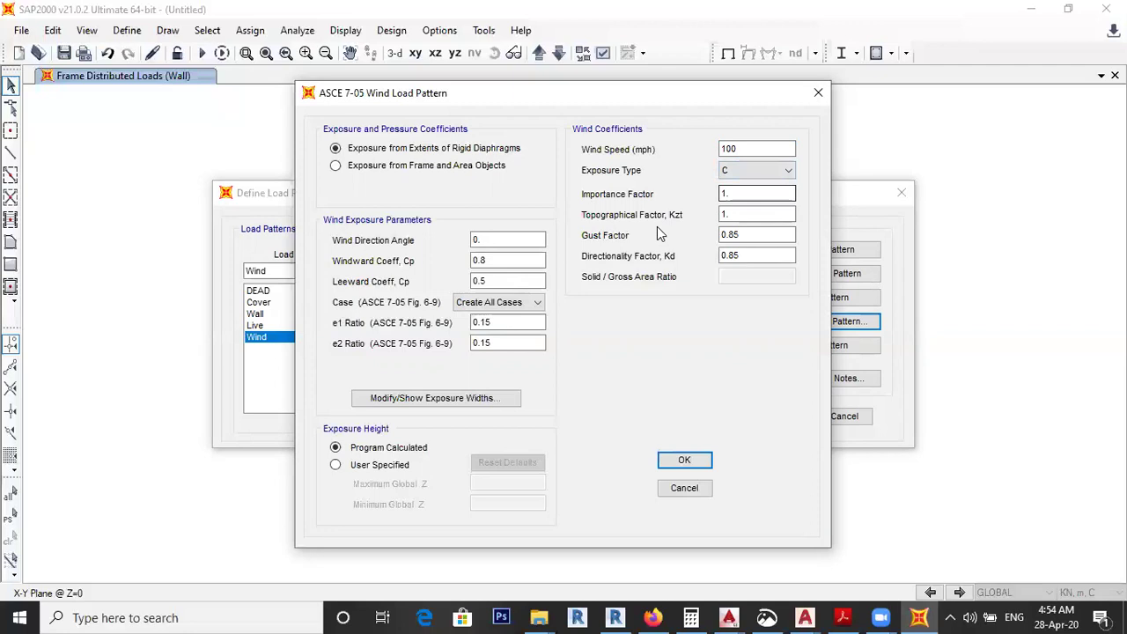
pyautogui.click(738, 214)
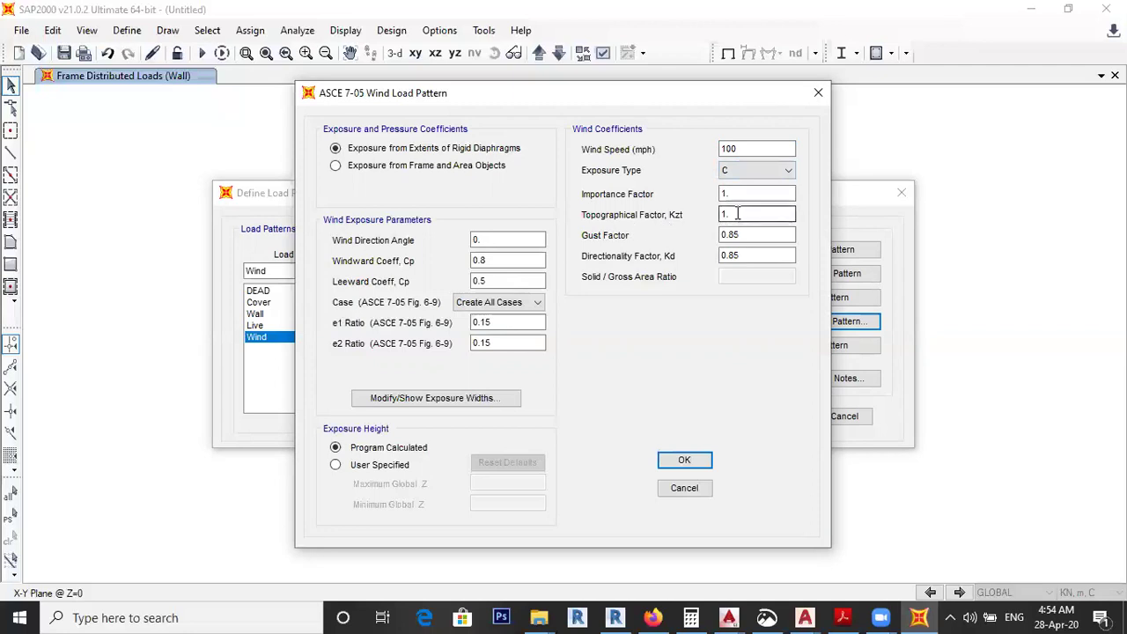
pyautogui.press('Tab')
pyautogui.click(748, 233)
pyautogui.click(748, 254)
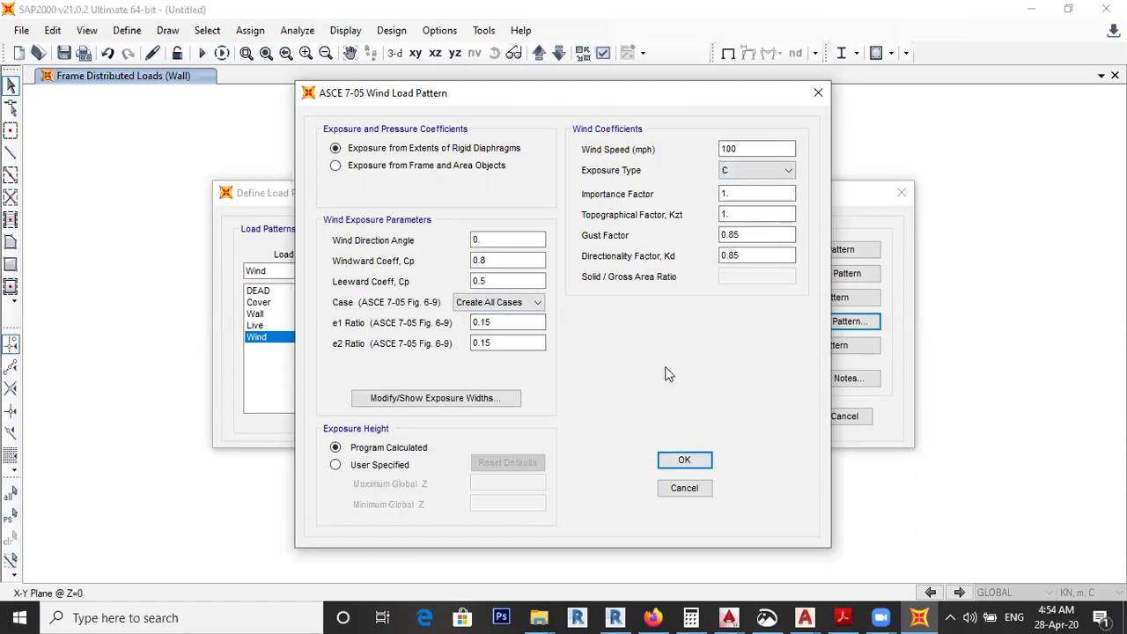
pyautogui.click(671, 488)
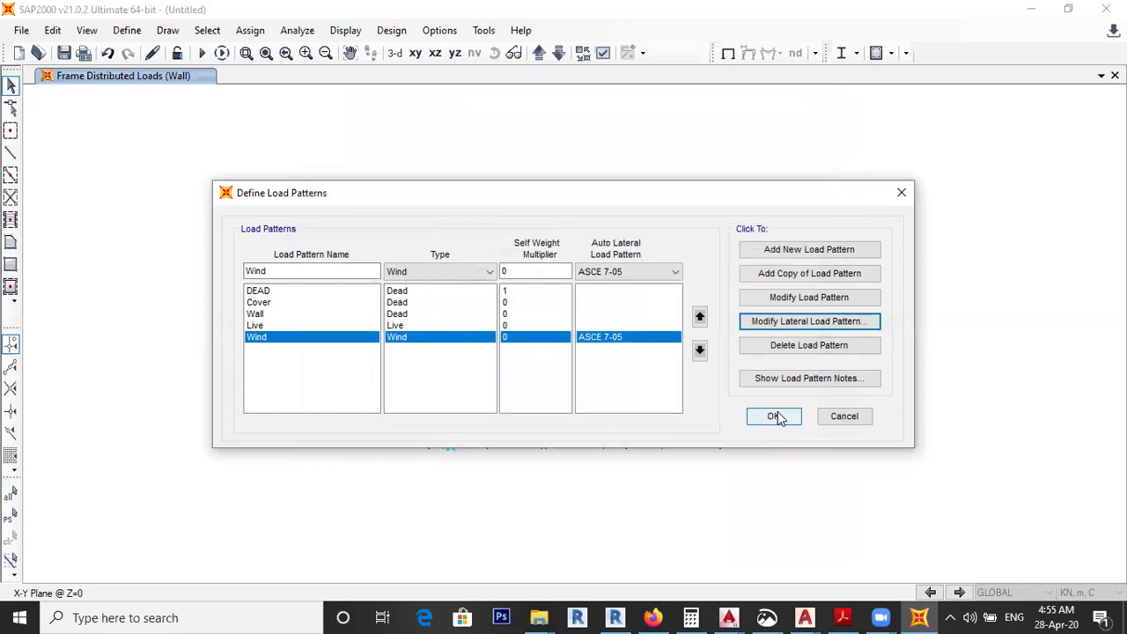
pyautogui.click(774, 418)
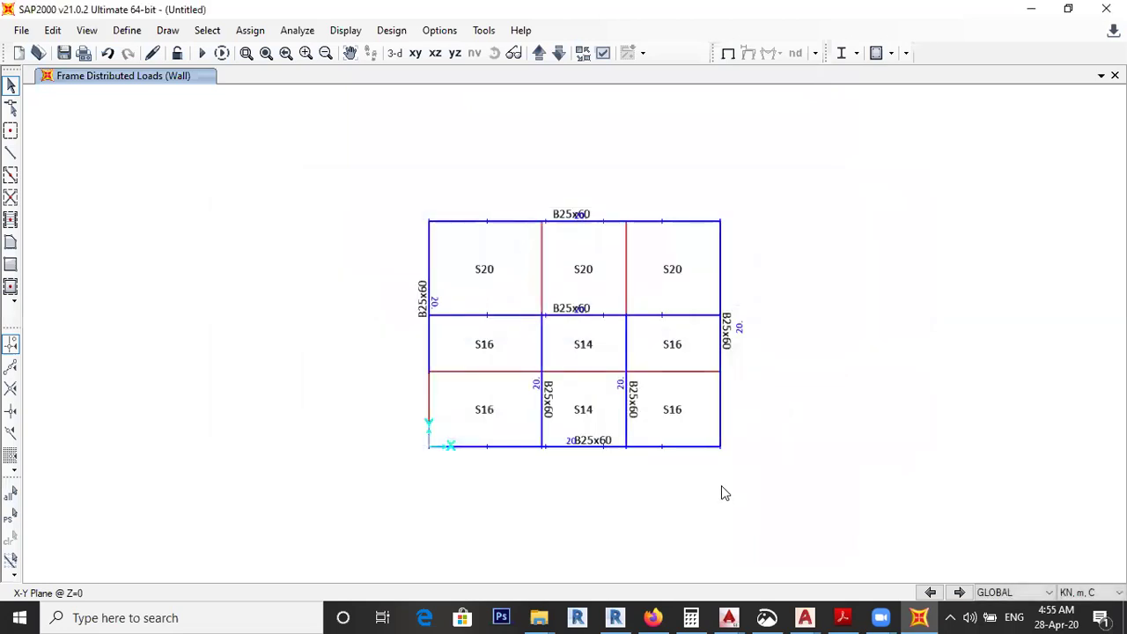
# Step: Reopen the load pattern definitions and examine the list of ASCE 7-05 wind patterns
pyautogui.click(127, 30)
pyautogui.click(202, 302)
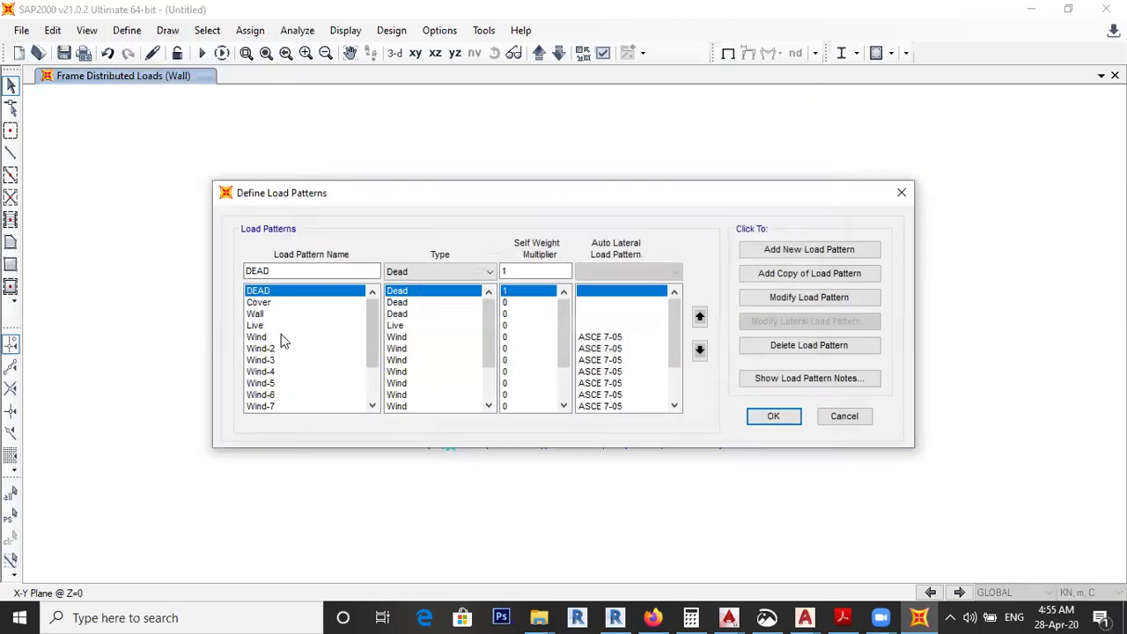
pyautogui.click(268, 342)
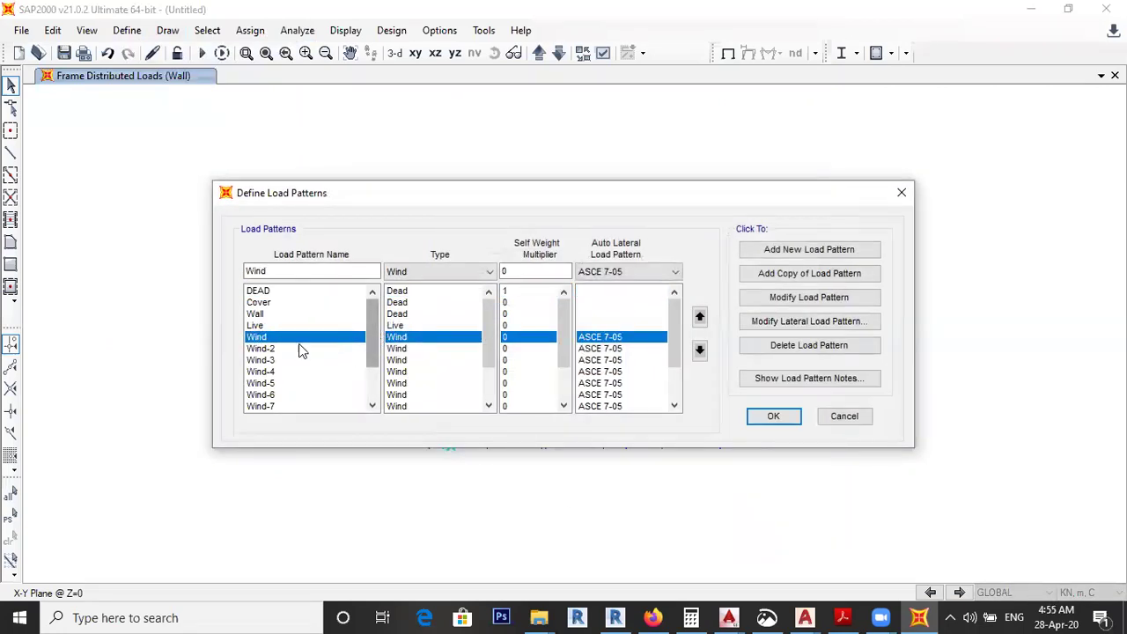
pyautogui.click(269, 349)
pyautogui.click(275, 361)
pyautogui.click(289, 372)
pyautogui.click(291, 384)
pyautogui.scroll(-2, 291, 392)
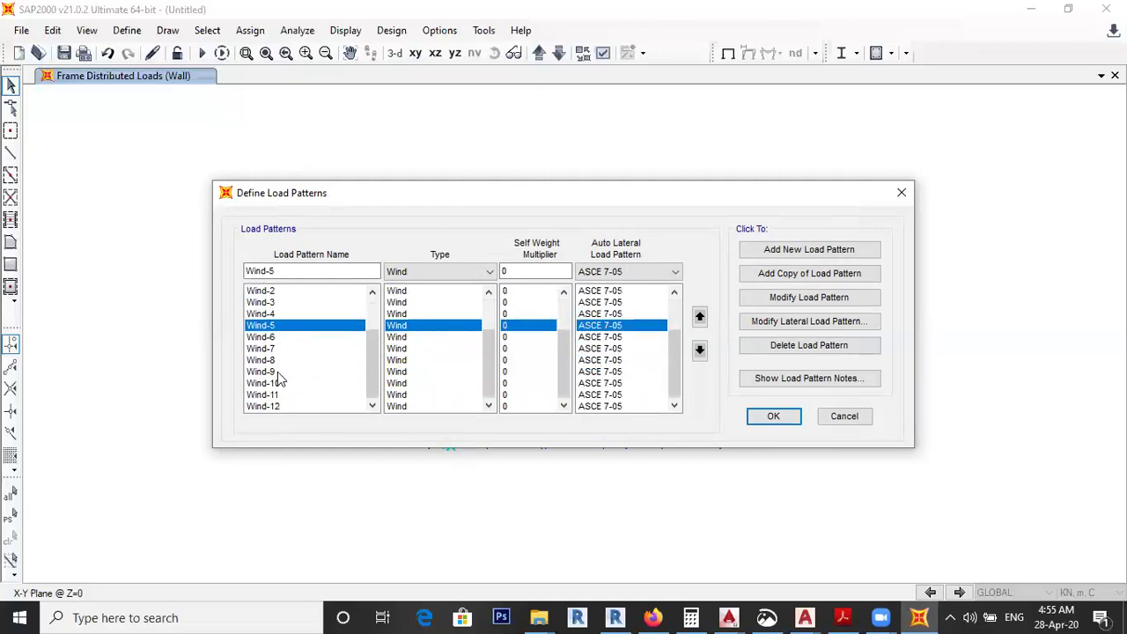
# Step: Look through the Wind to Wind-12 entries in the load pattern list and close the load pattern definitions
pyautogui.click(284, 406)
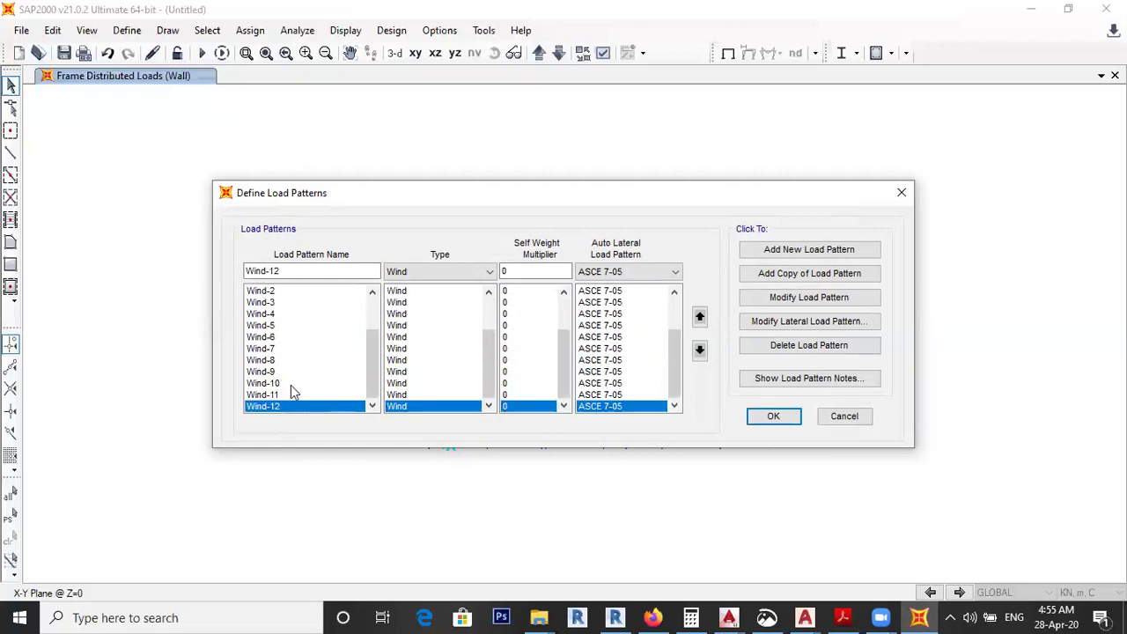
pyautogui.scroll(2, 295, 379)
pyautogui.click(282, 339)
pyautogui.click(293, 374)
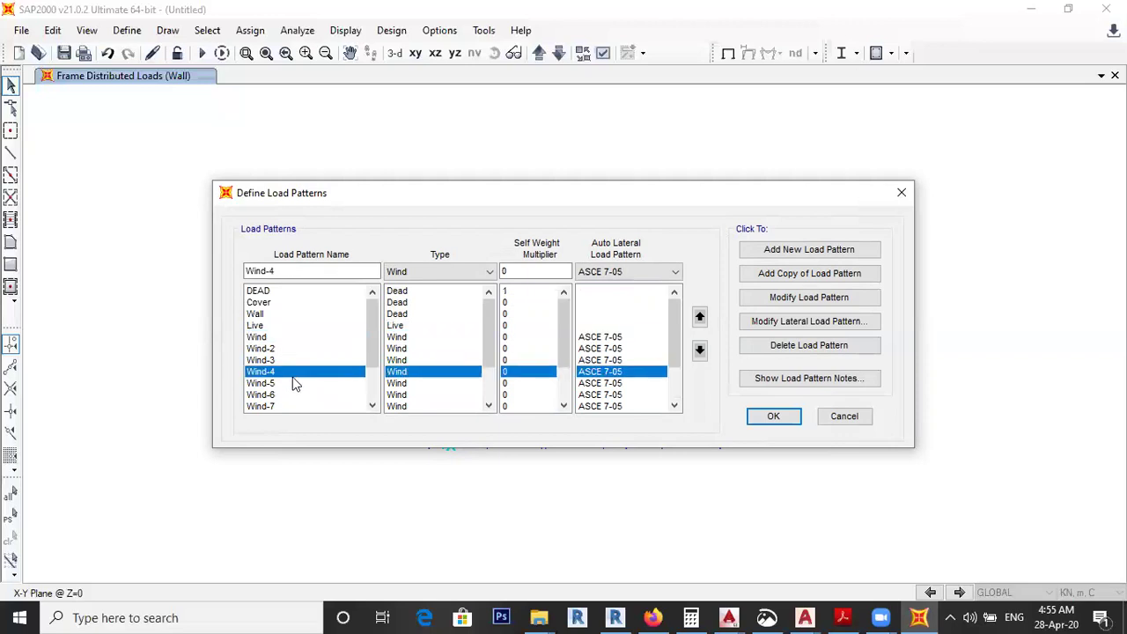
pyautogui.click(303, 383)
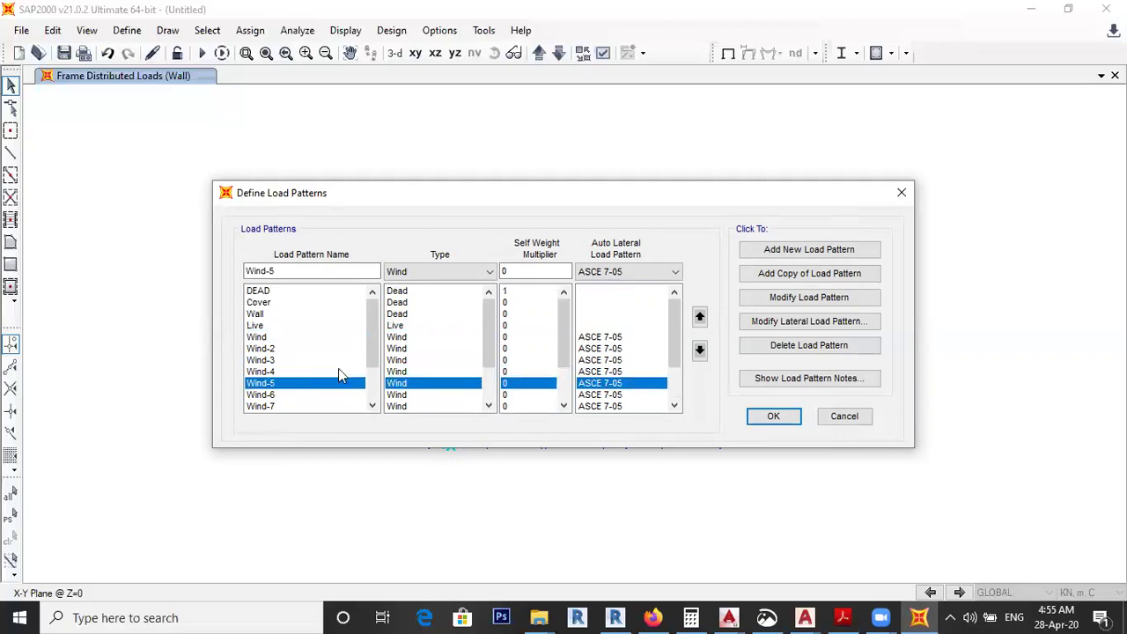
pyautogui.click(773, 417)
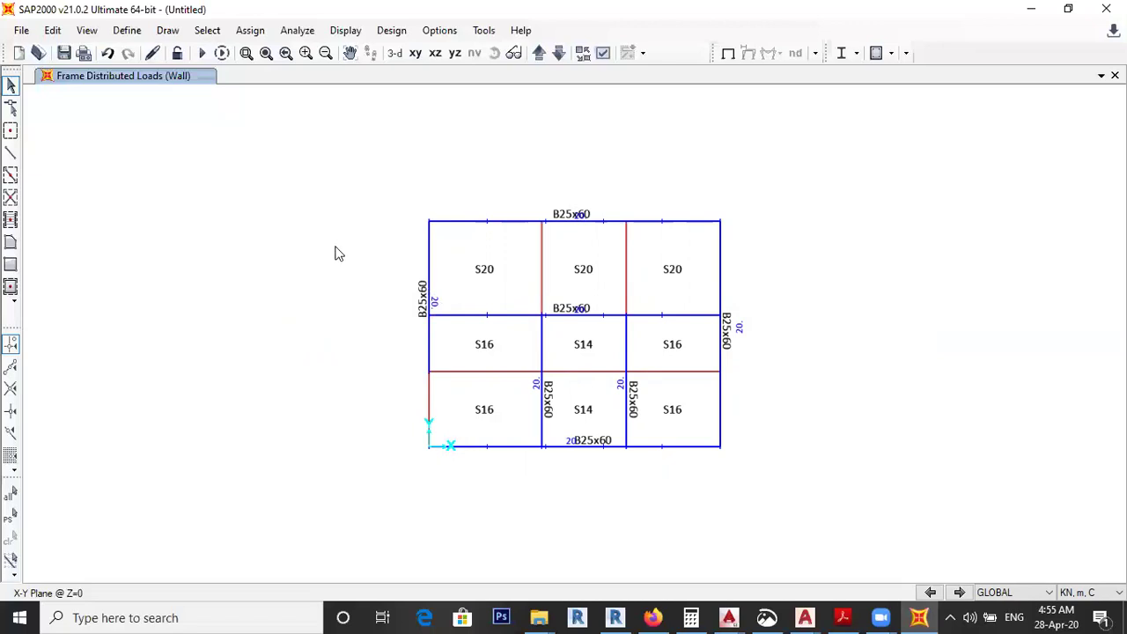
# Step: Add a load pattern named EQX with type Quake, self weight multiplier 0 and Eurocode8 2004 as the auto lateral load pattern
pyautogui.click(127, 32)
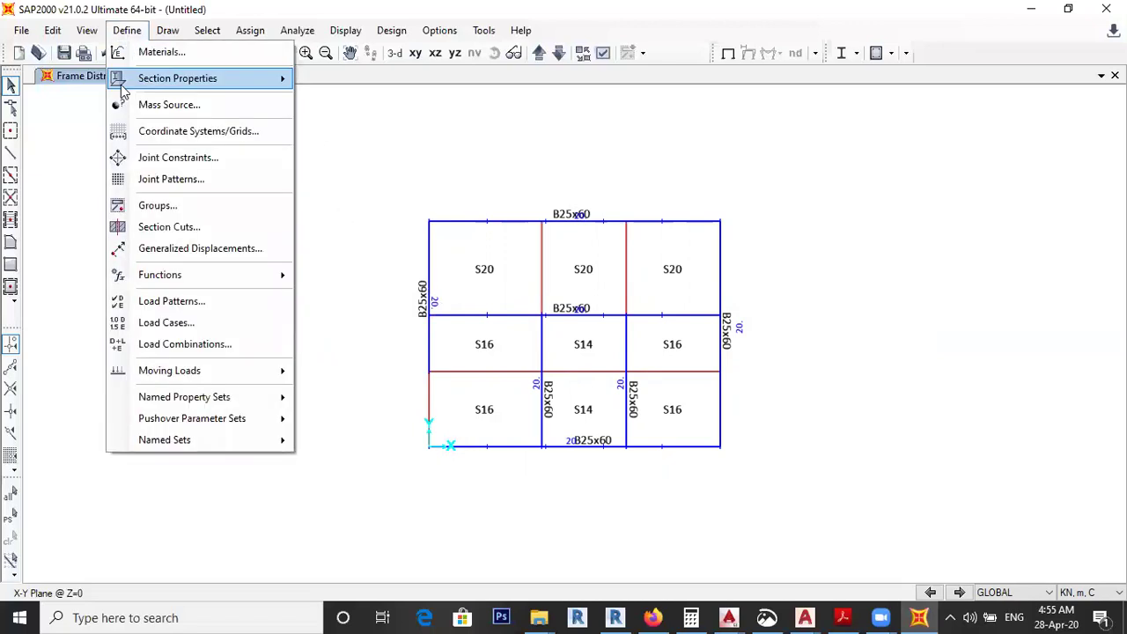
pyautogui.click(190, 301)
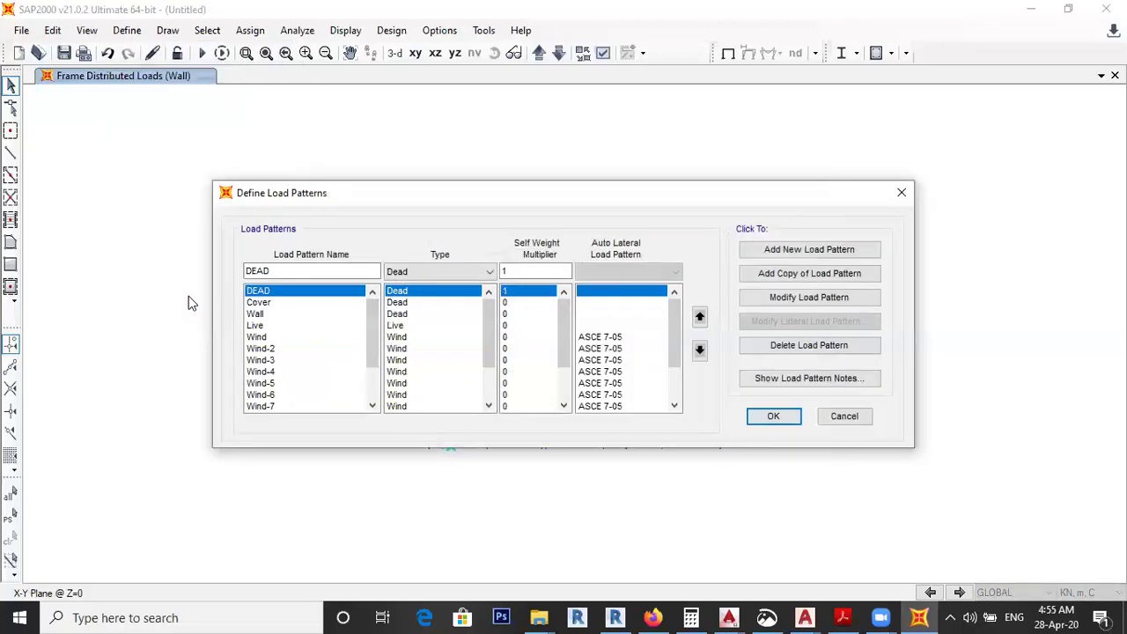
pyautogui.doubleClick(332, 270)
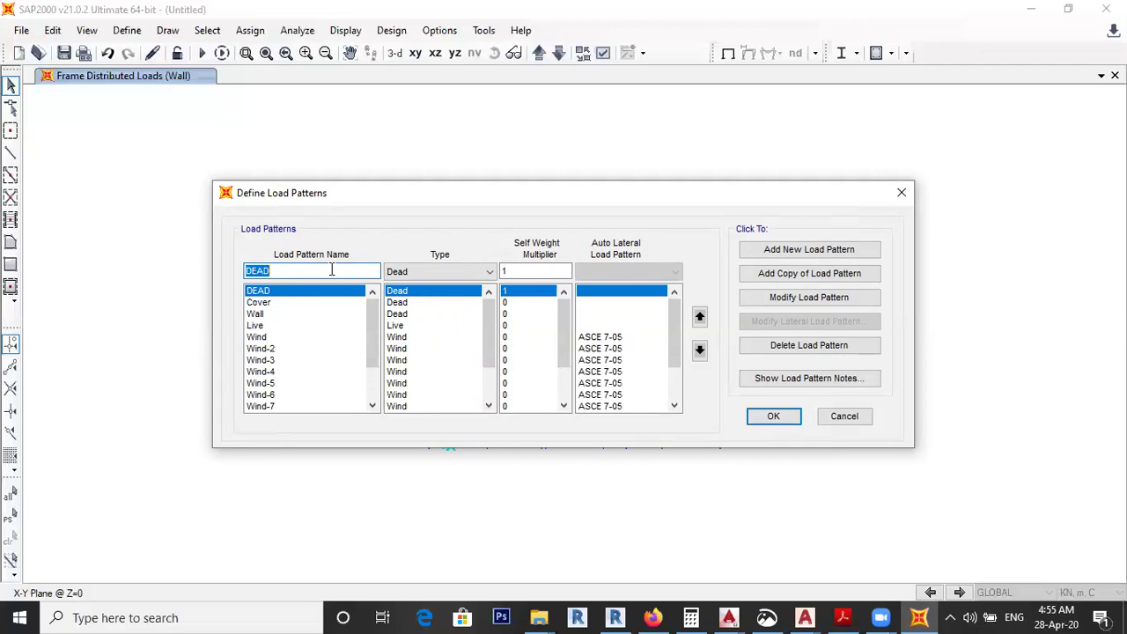
pyautogui.write('e')
pyautogui.press('BackSpace')
pyautogui.write('EQX')
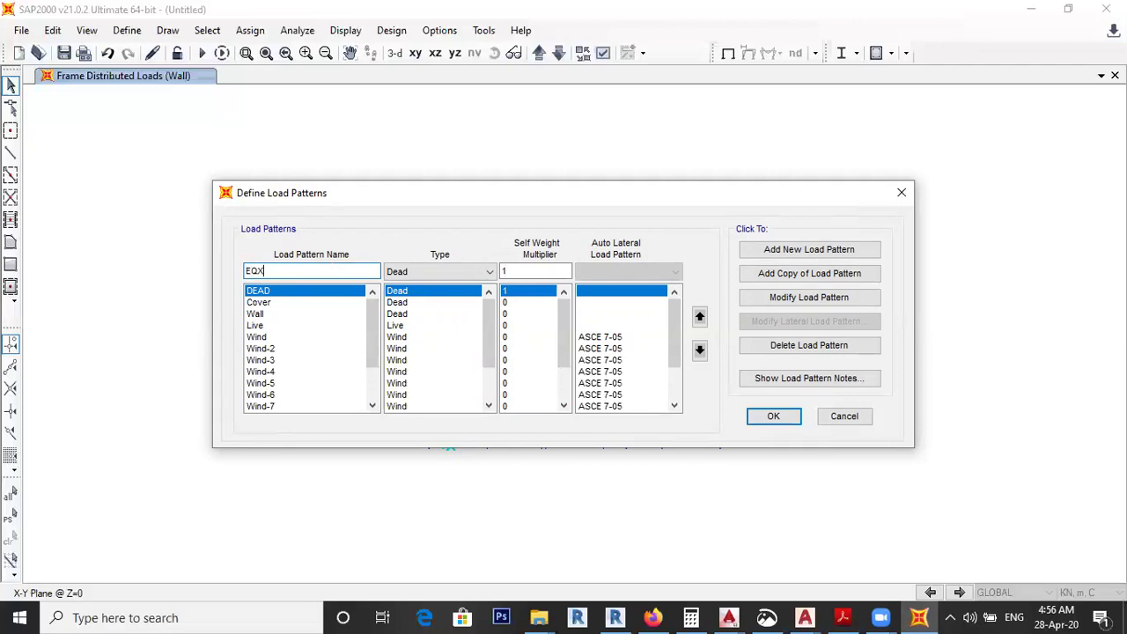
pyautogui.click(434, 274)
pyautogui.click(420, 323)
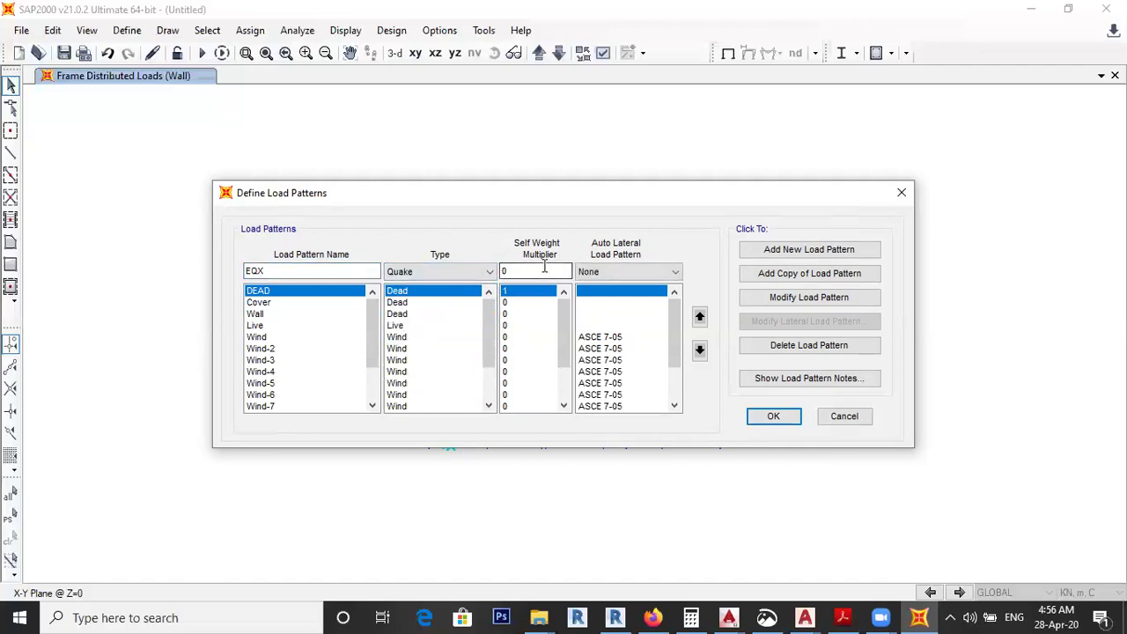
pyautogui.click(640, 278)
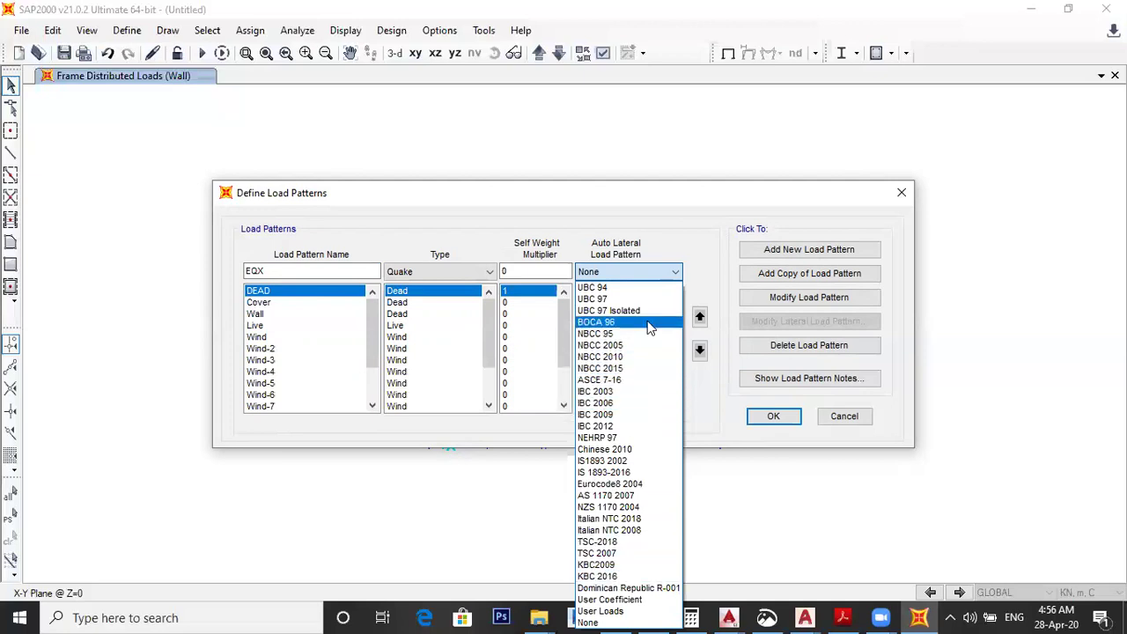
pyautogui.click(609, 484)
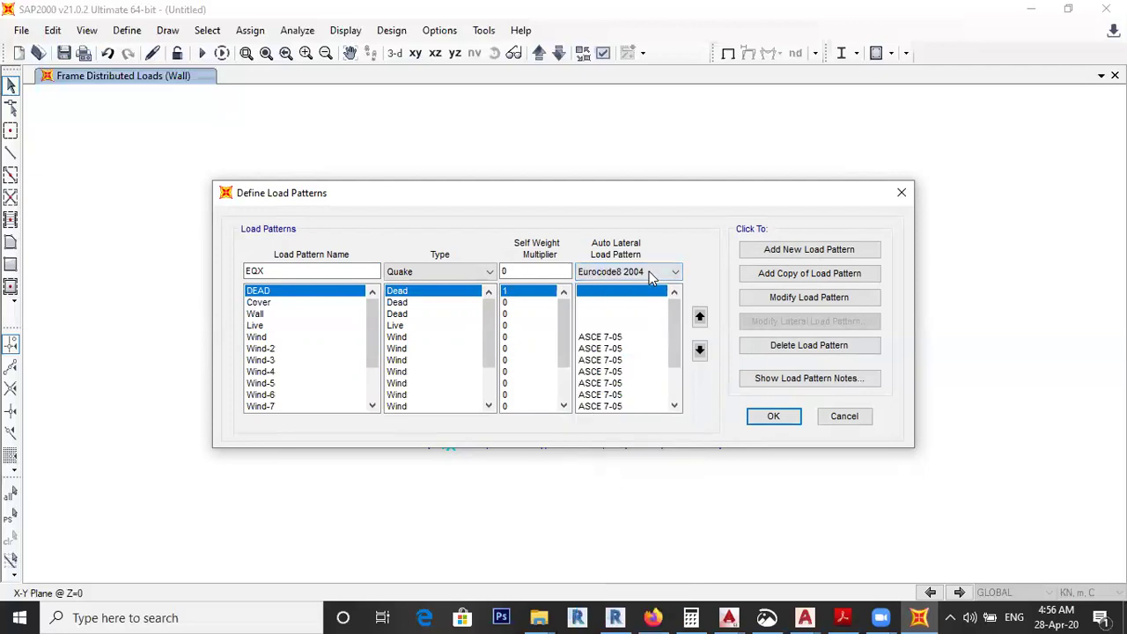
pyautogui.click(788, 250)
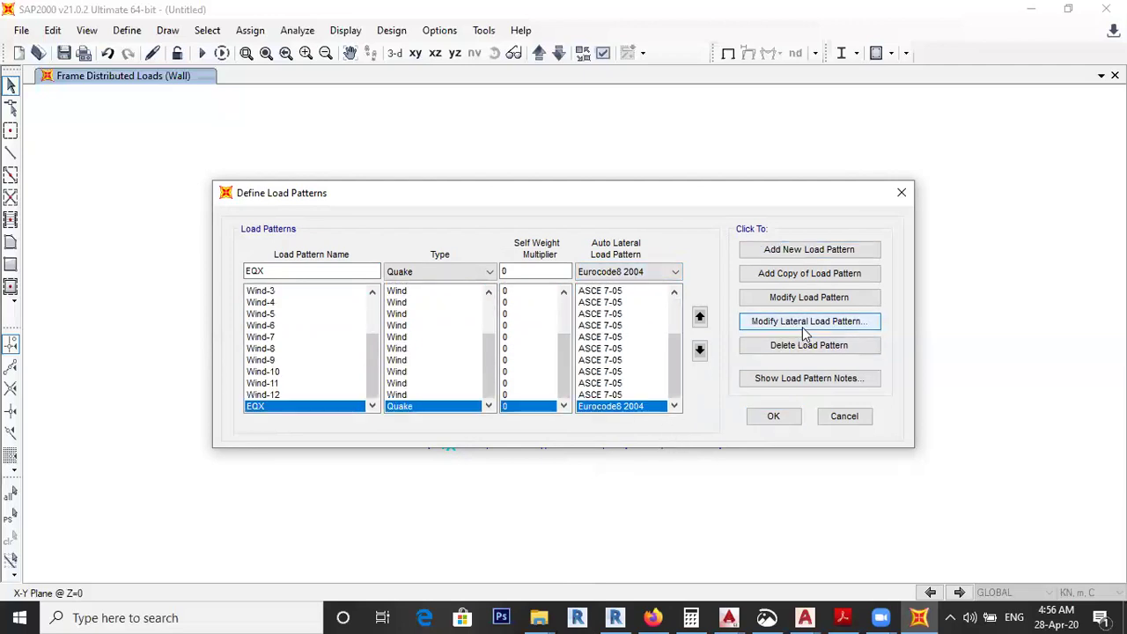
# Step: In EQX's lateral load settings, set the eccentricity ratio to 0 and use the approximate time period with Ct 0.05
pyautogui.click(803, 322)
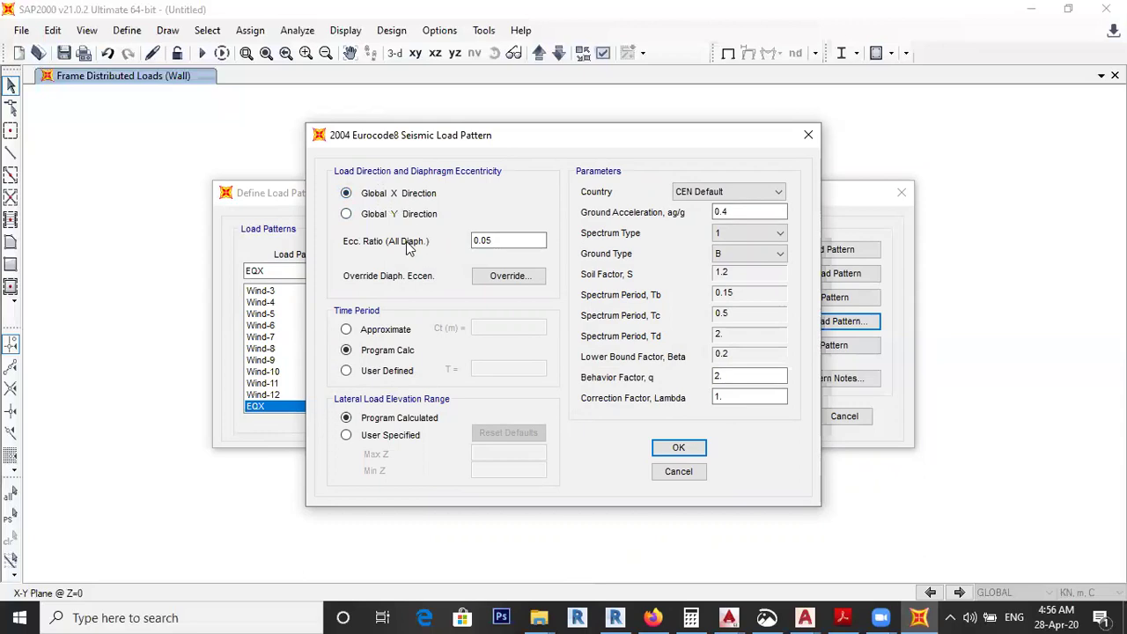
pyautogui.press('Tab')
pyautogui.write('0')
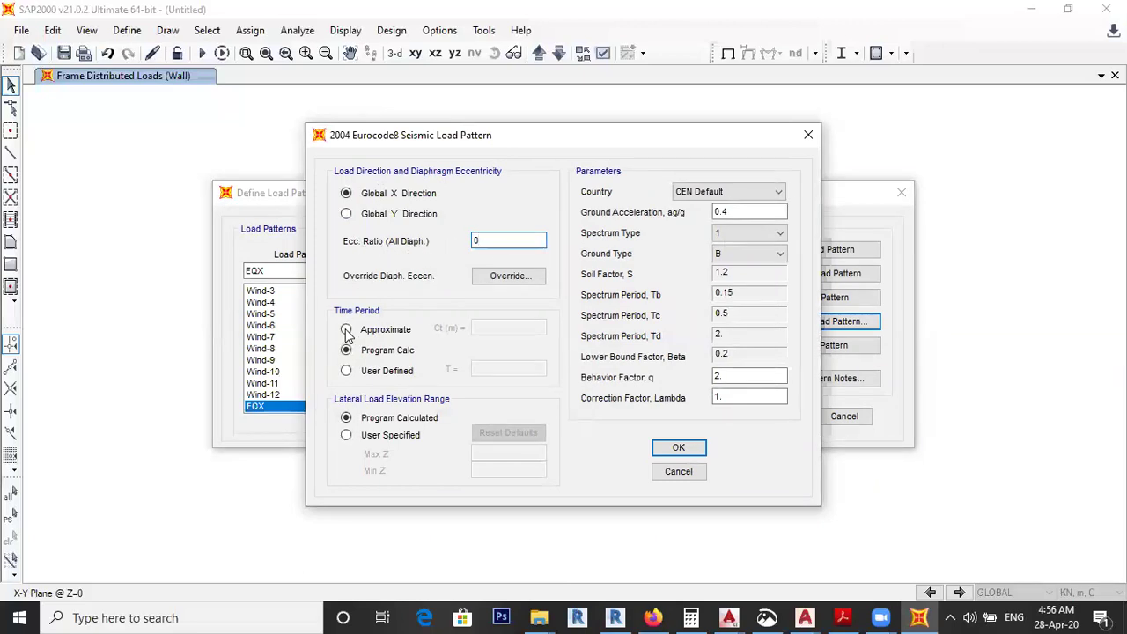
pyautogui.click(346, 330)
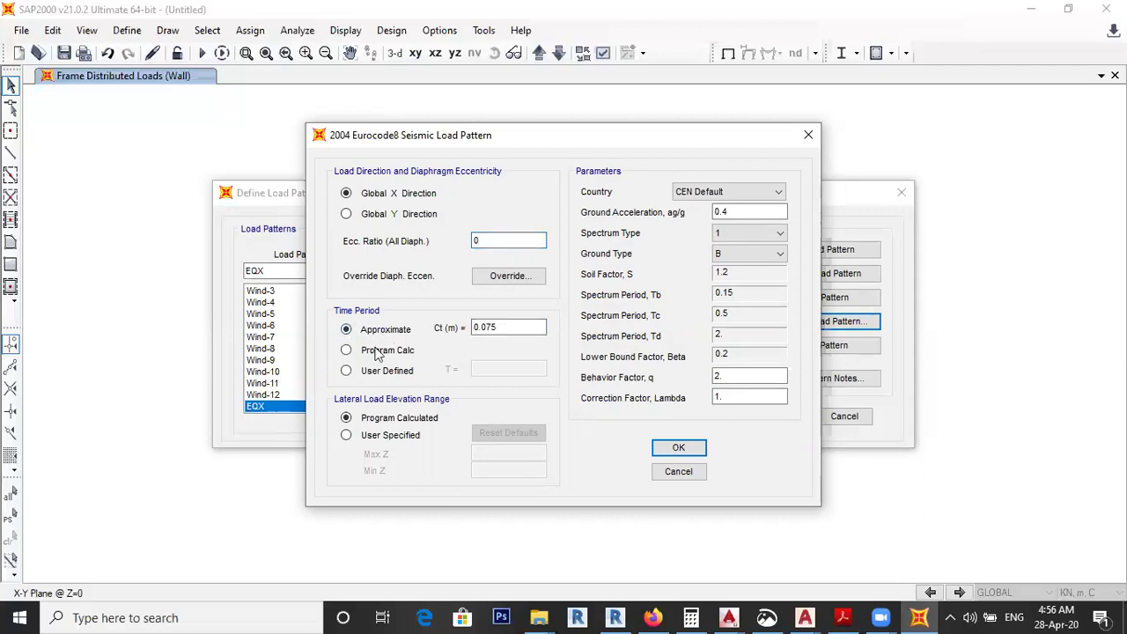
pyautogui.click(502, 327)
pyautogui.moveTo(501, 327); pyautogui.dragTo(445, 323)
pyautogui.write('0.0')
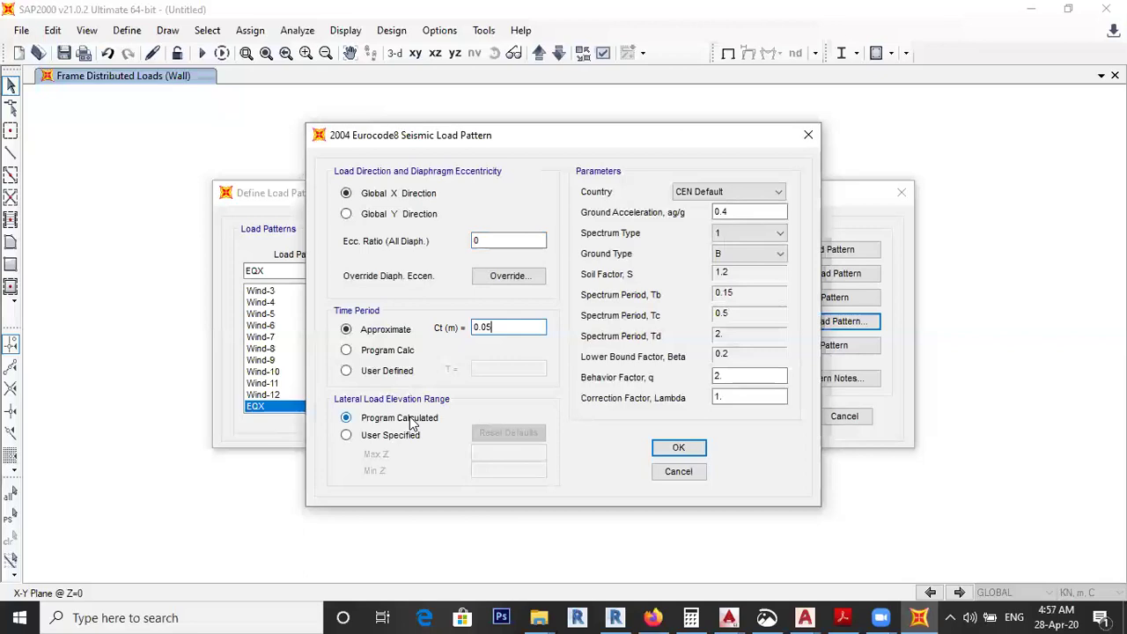
# Step: Set EQX's country to Other, ground acceleration to 0.125 and ground type to C, keeping spectrum type 1
pyautogui.click(713, 191)
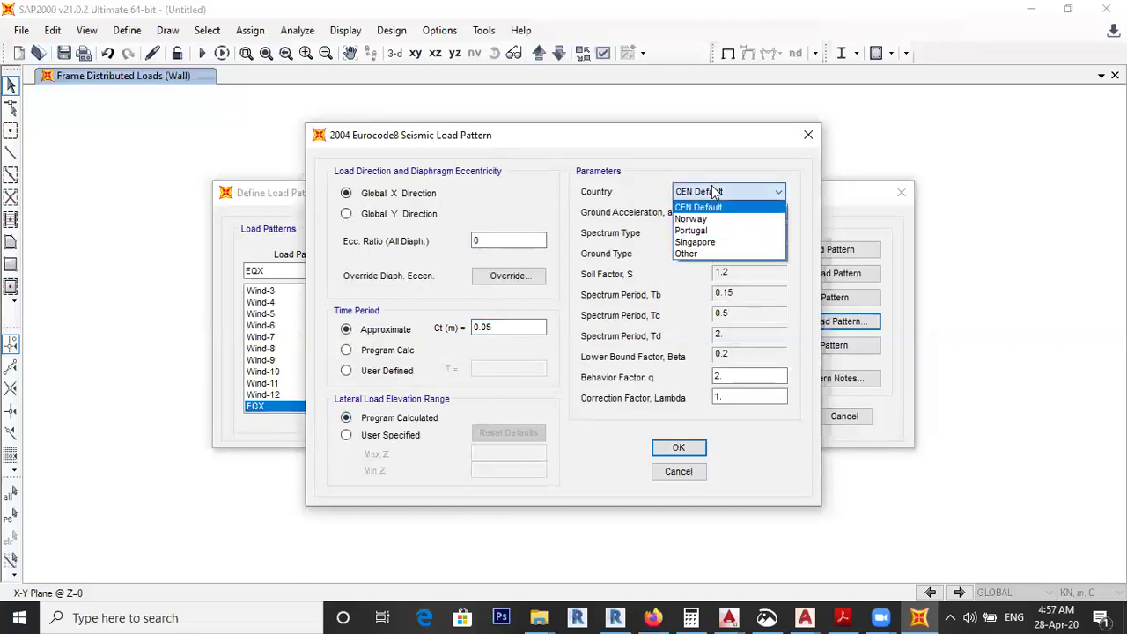
pyautogui.click(693, 252)
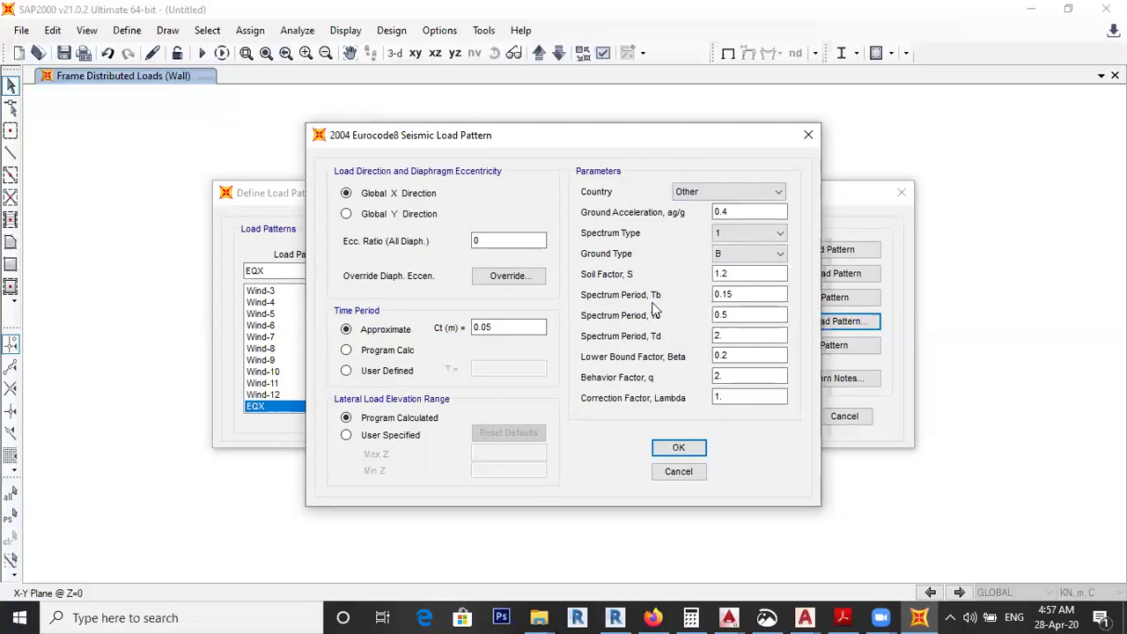
pyautogui.doubleClick(749, 213)
pyautogui.write('0.125')
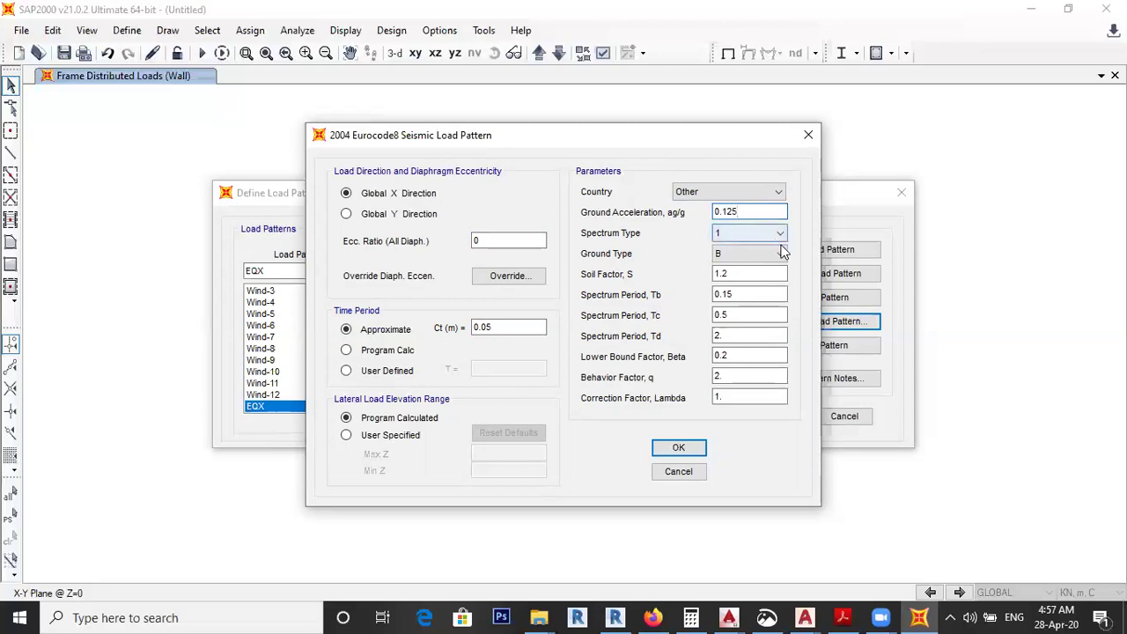
pyautogui.click(771, 233)
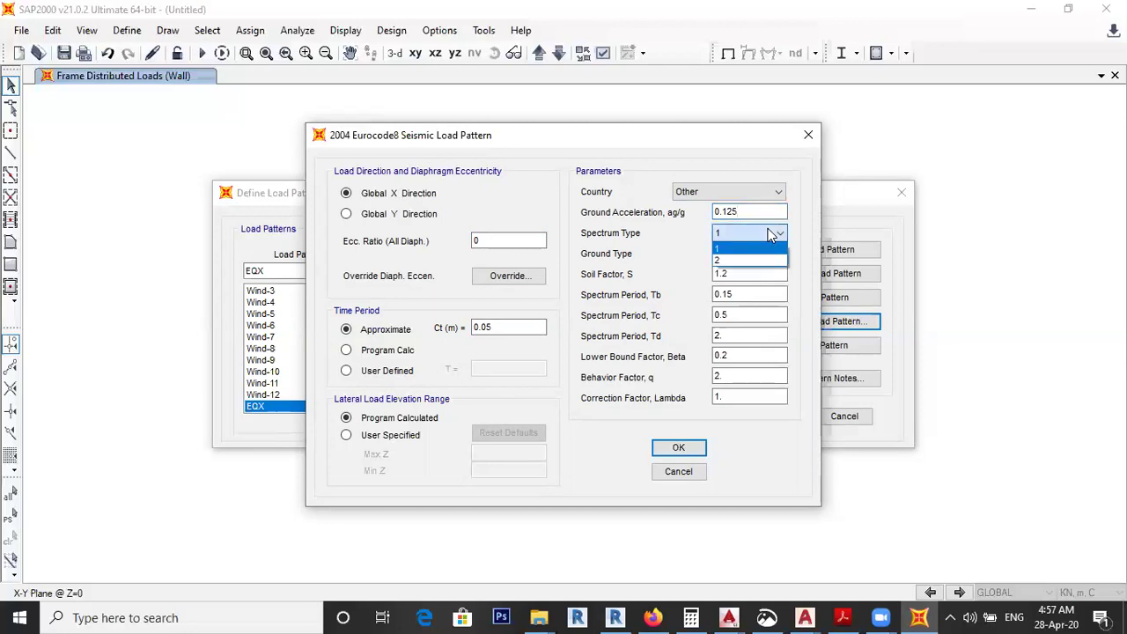
pyautogui.click(783, 234)
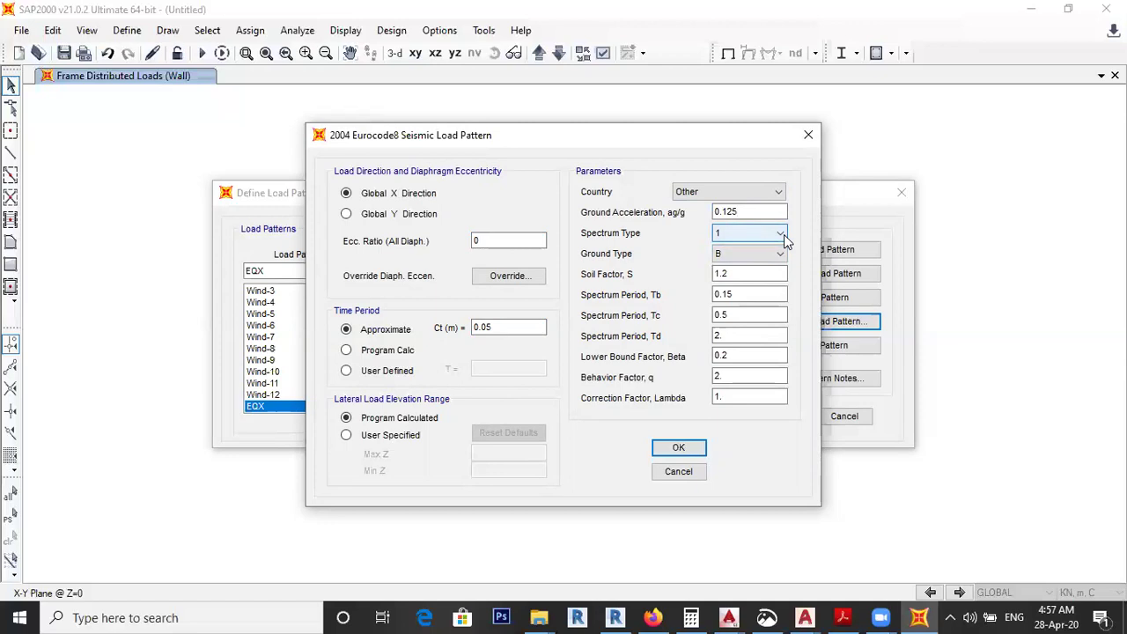
pyautogui.click(728, 255)
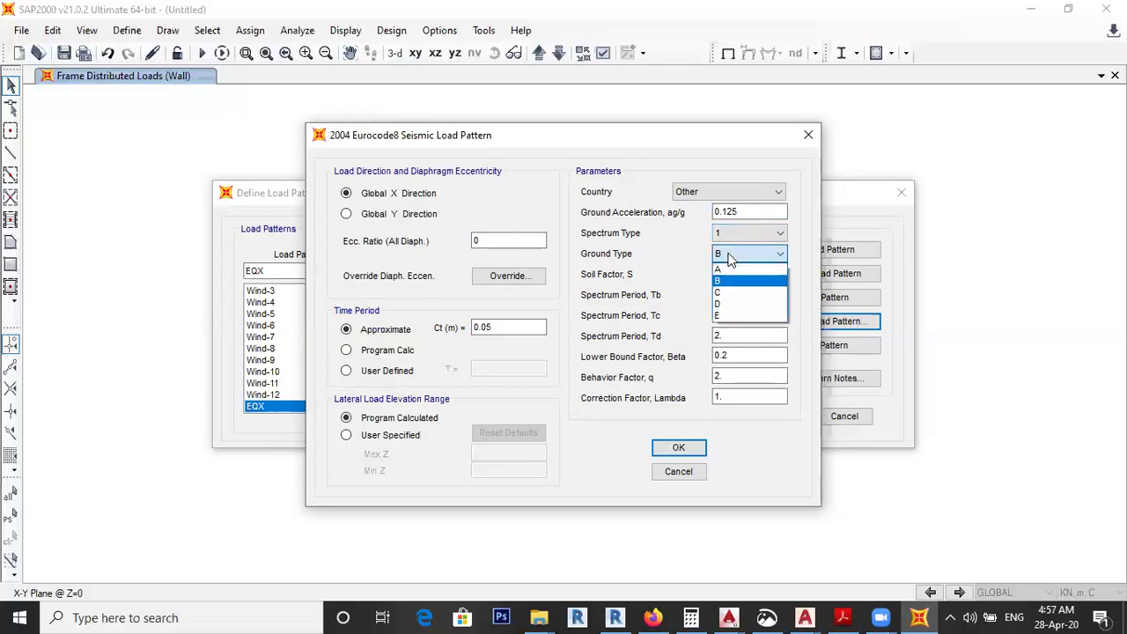
pyautogui.click(727, 293)
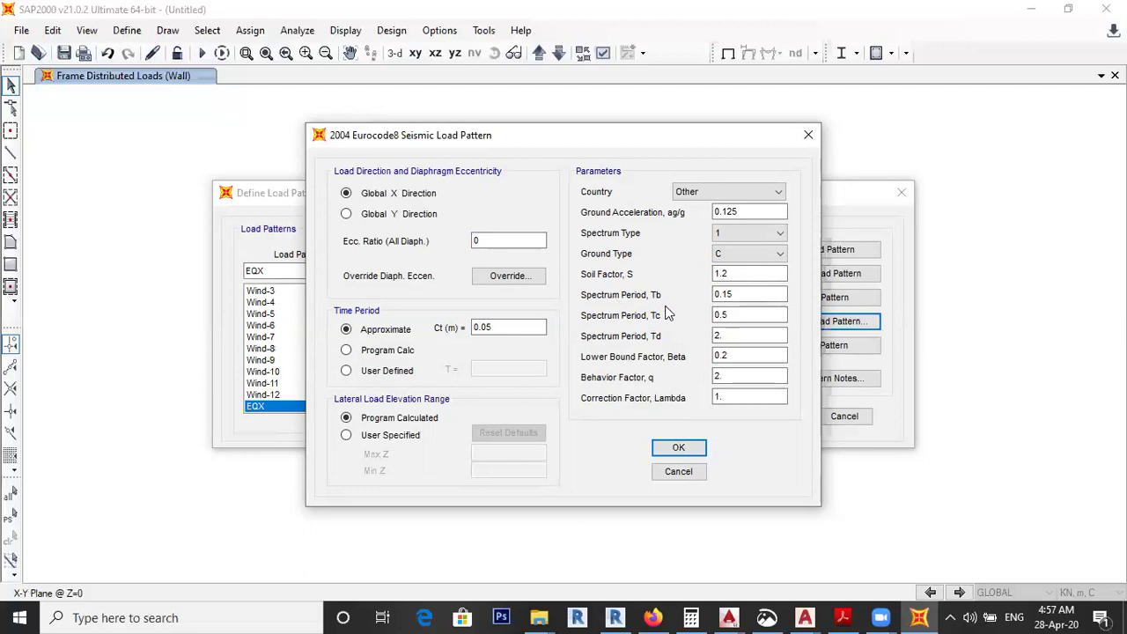
# Step: Set EQX's soil factor S to 1.25 and the spectrum periods Tb to 0.2, Tc to 0.6 and Td to 2
pyautogui.doubleClick(736, 273)
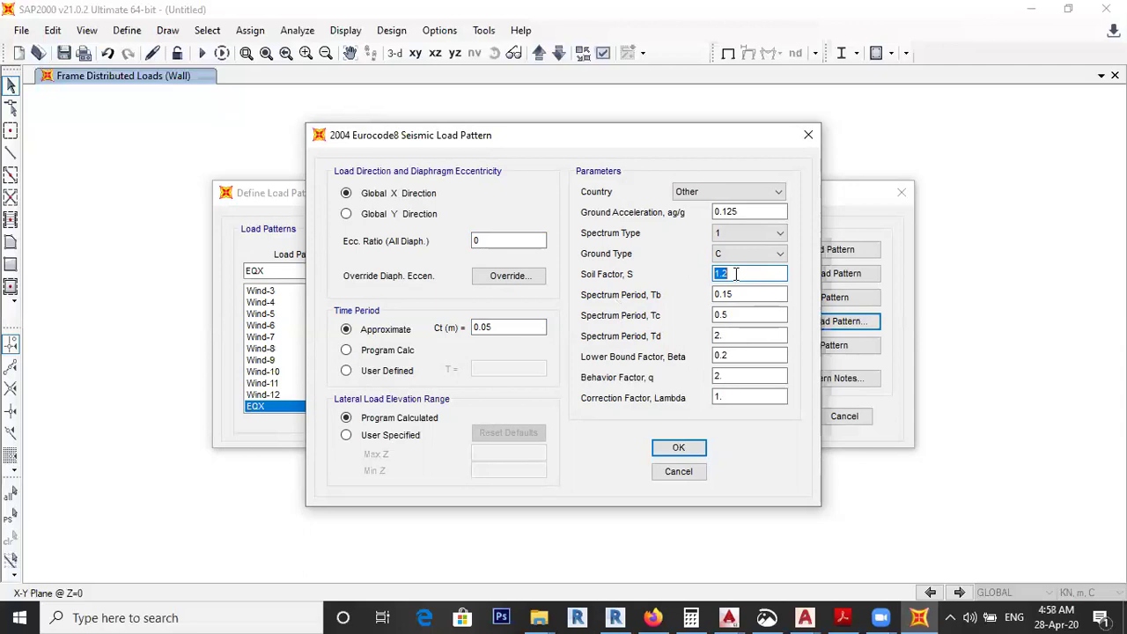
pyautogui.write('1.25')
pyautogui.doubleClick(745, 295)
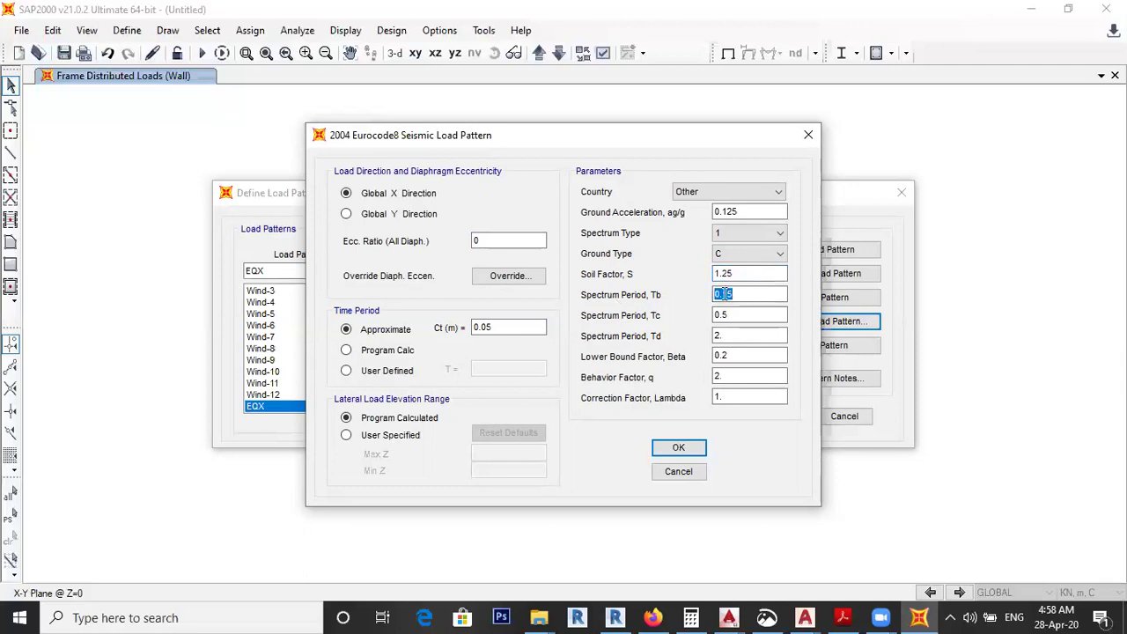
pyautogui.write('0.2')
pyautogui.doubleClick(748, 315)
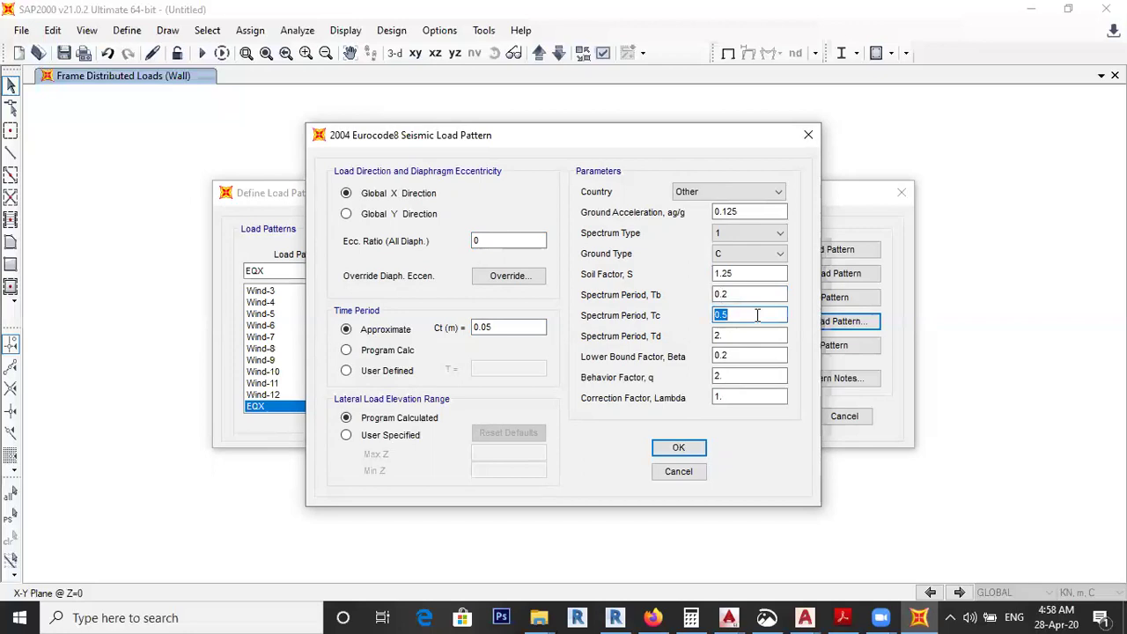
pyautogui.write('0.6')
pyautogui.doubleClick(773, 336)
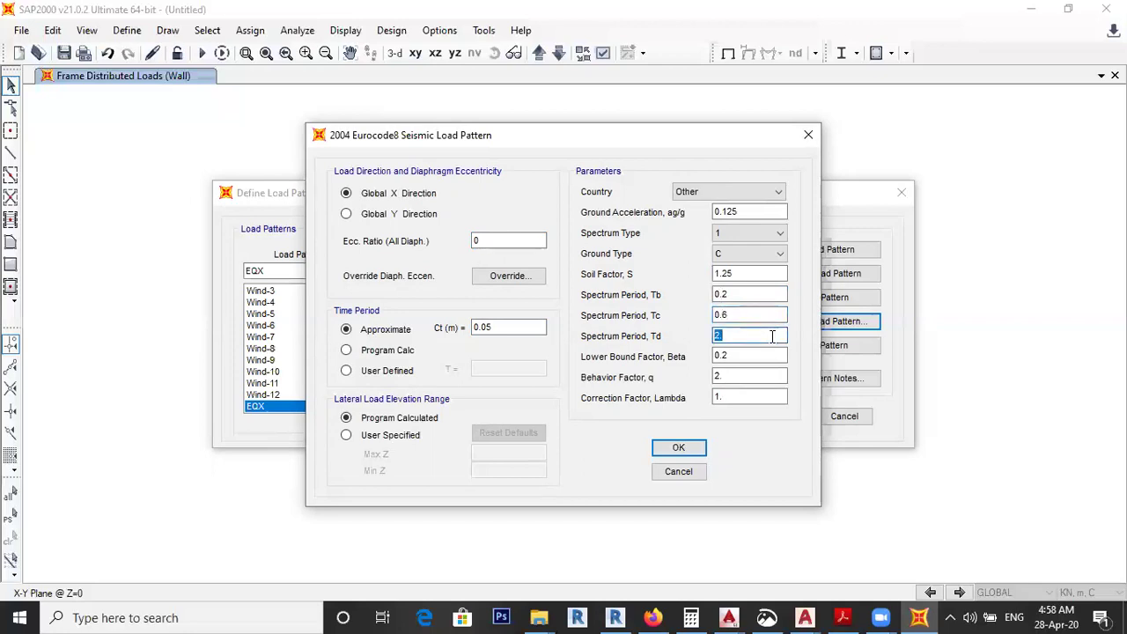
pyautogui.write('2')
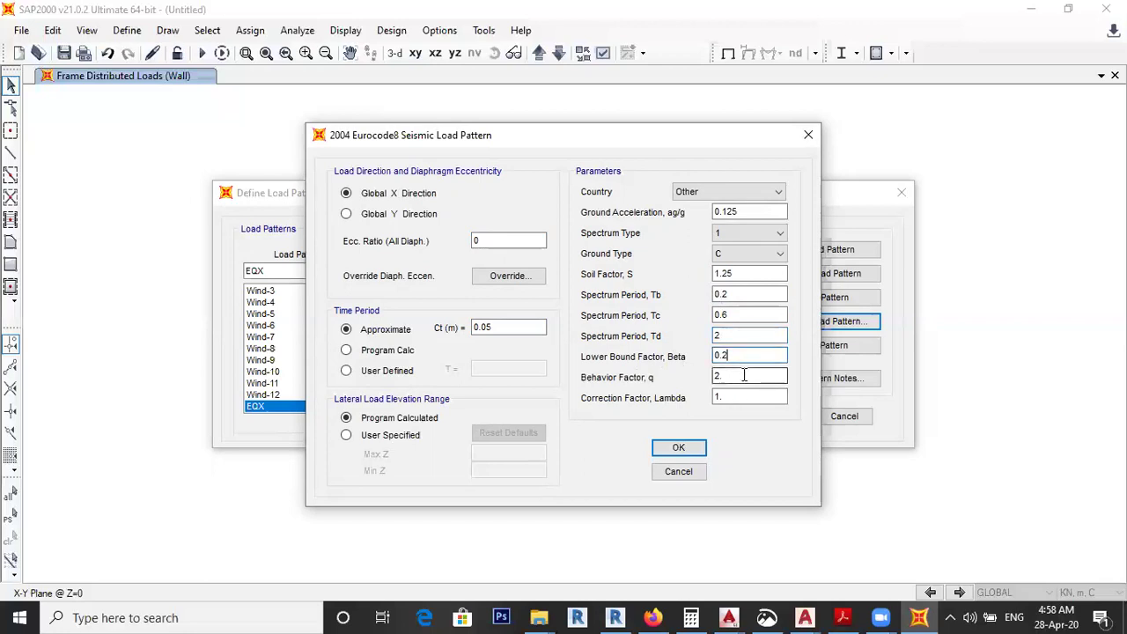
# Step: Set EQX's behavior factor q to 5, keep the correction factor at 1, and accept the seismic load settings
pyautogui.doubleClick(736, 375)
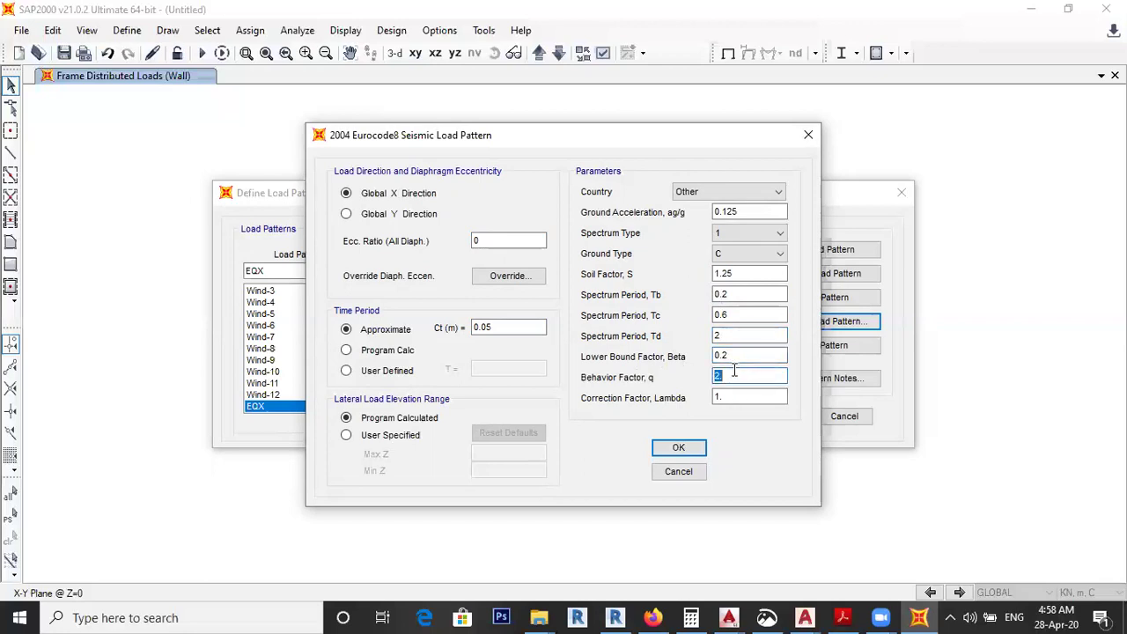
pyautogui.write('5')
pyautogui.click(777, 396)
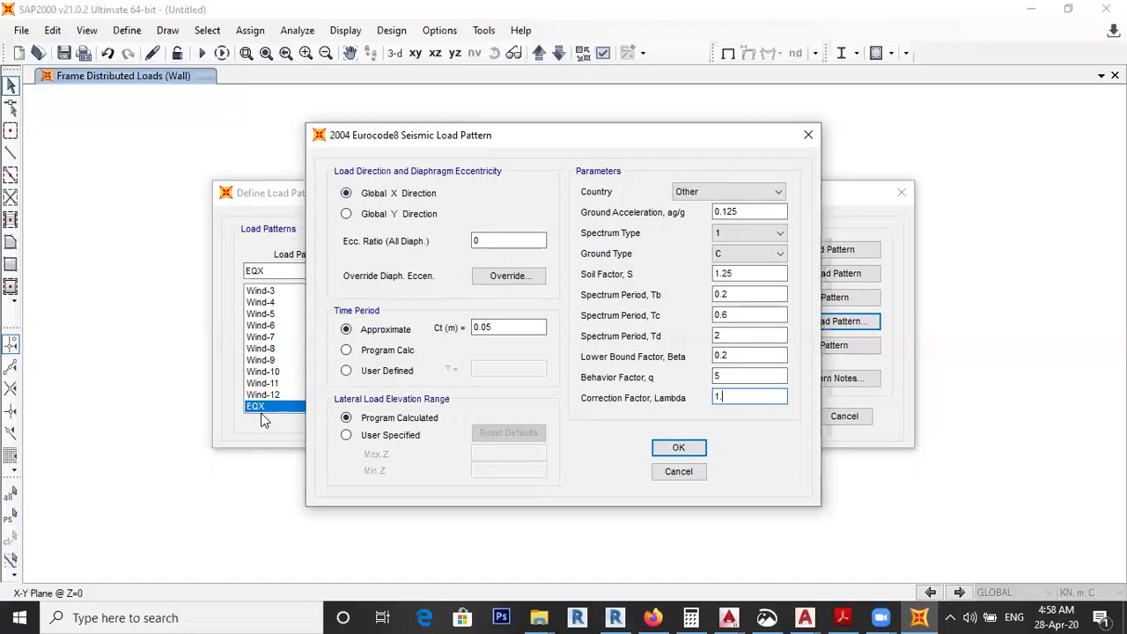
pyautogui.click(502, 240)
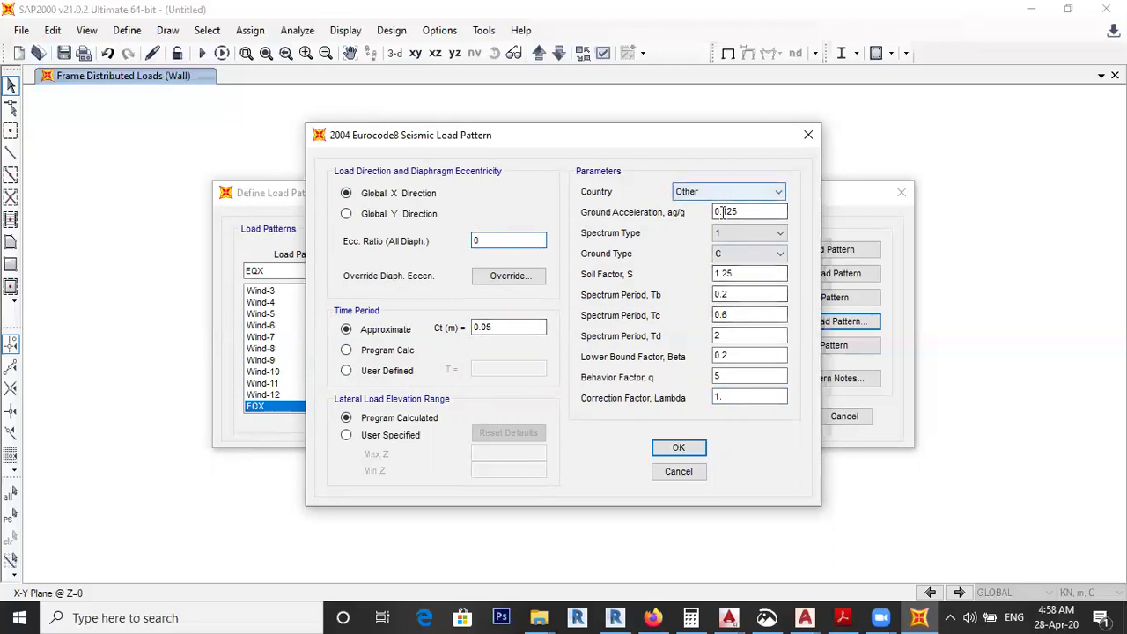
pyautogui.click(745, 211)
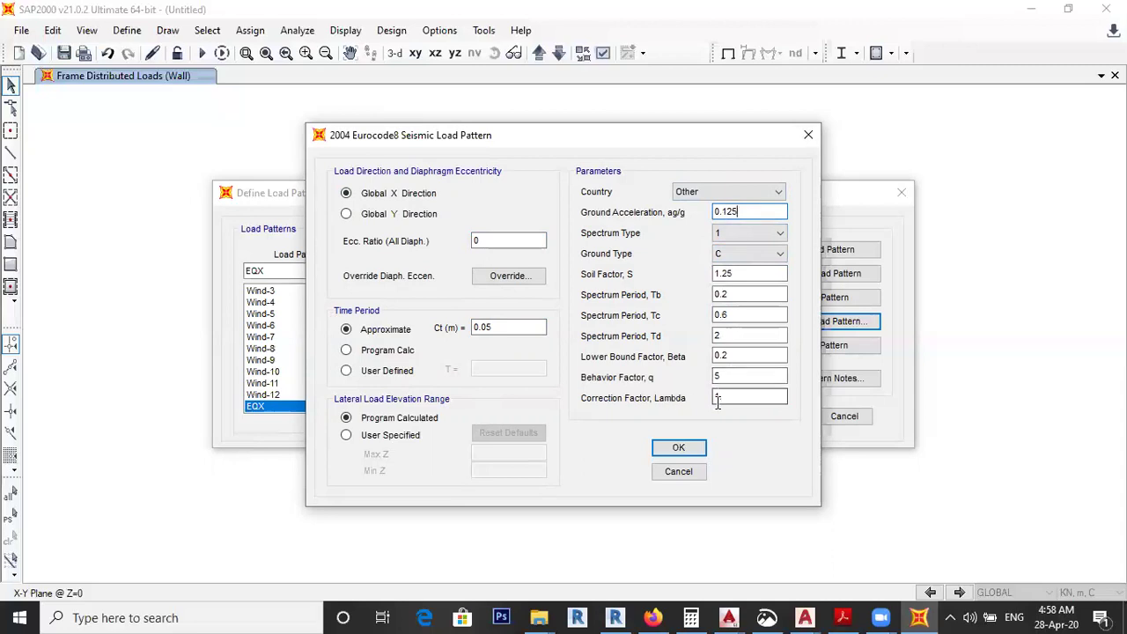
pyautogui.click(679, 449)
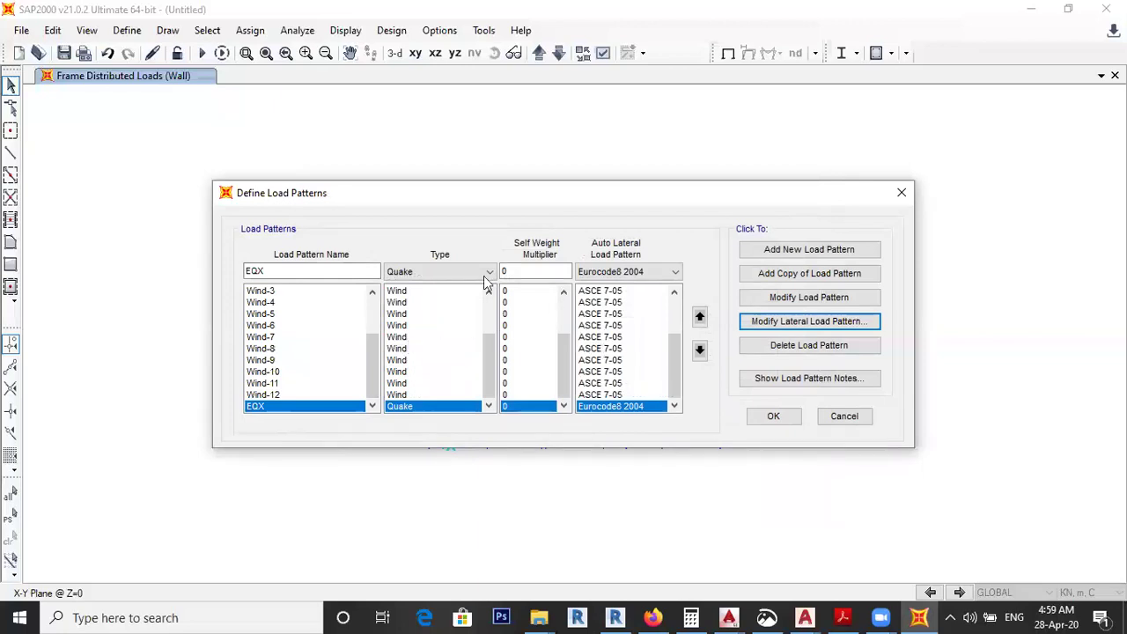
# Step: Add another Quake load pattern named EQXY with Eurocode8 2004 as the auto lateral load pattern
pyautogui.click(300, 277)
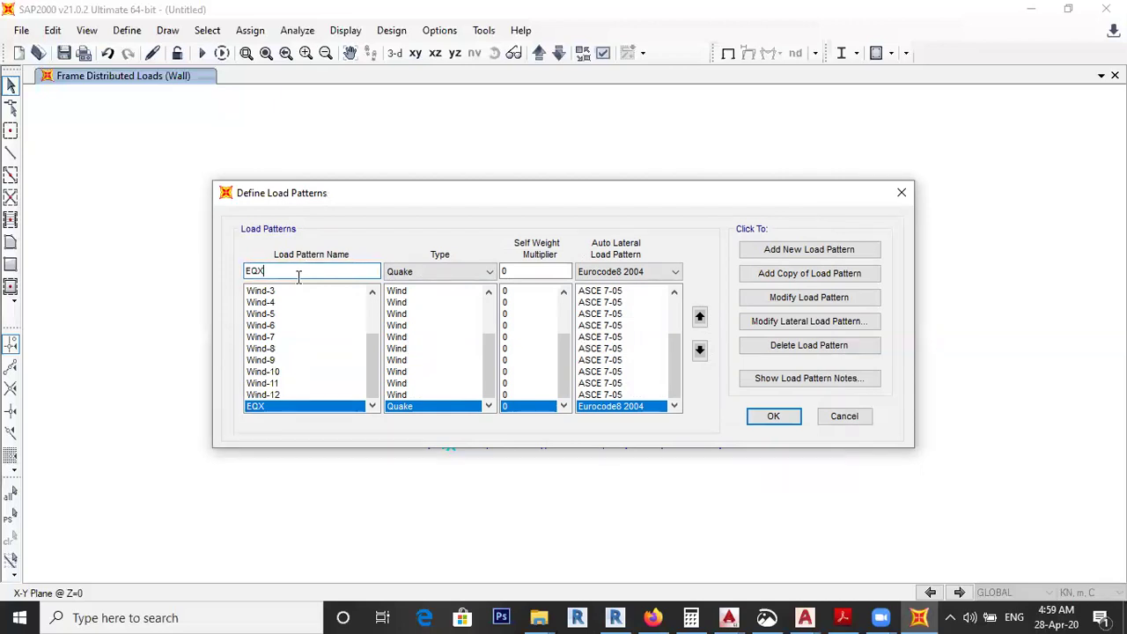
pyautogui.write('Y')
pyautogui.click(816, 252)
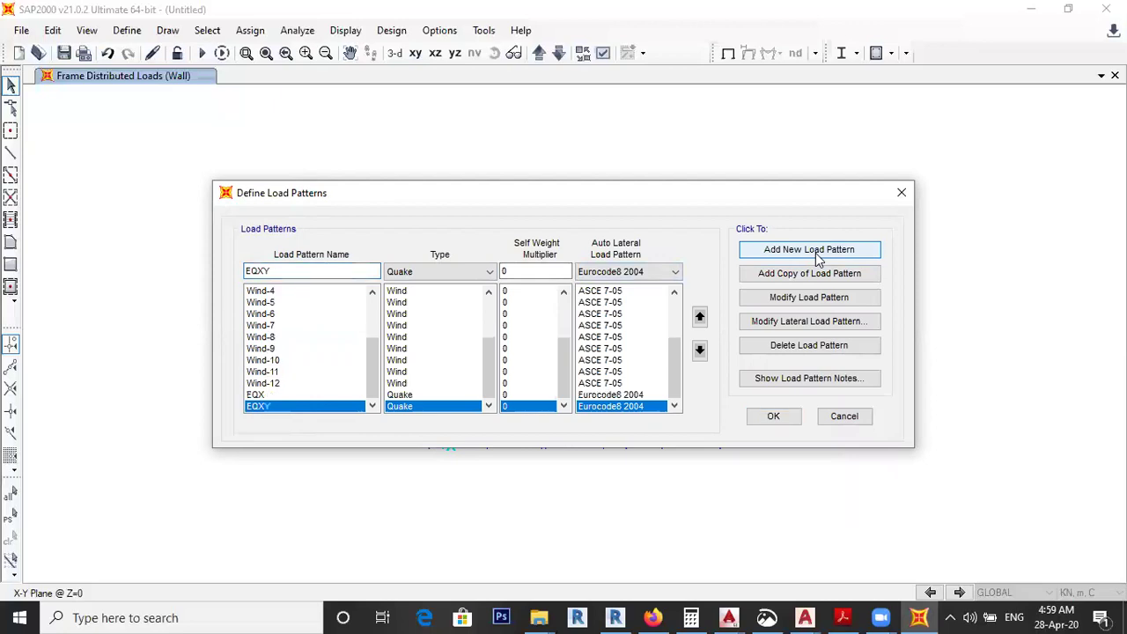
# Step: Set EQXY's time period to Approximate with Ct 0.05 m in its Eurocode 8 seismic load settings
pyautogui.click(808, 323)
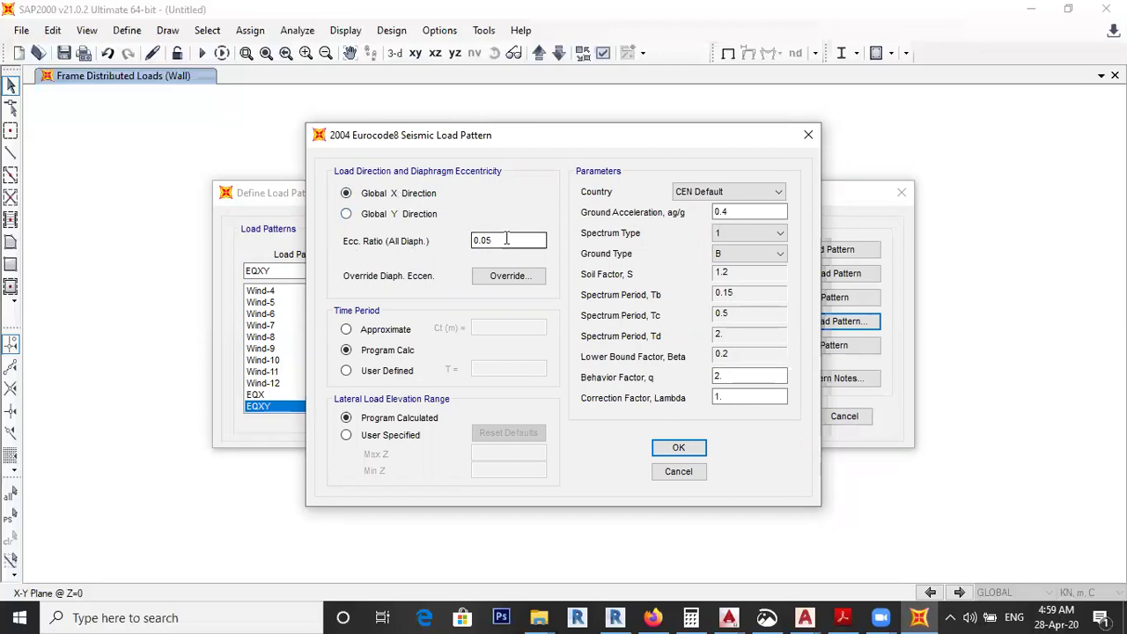
pyautogui.click(364, 330)
pyautogui.doubleClick(522, 326)
pyautogui.write('0.05')
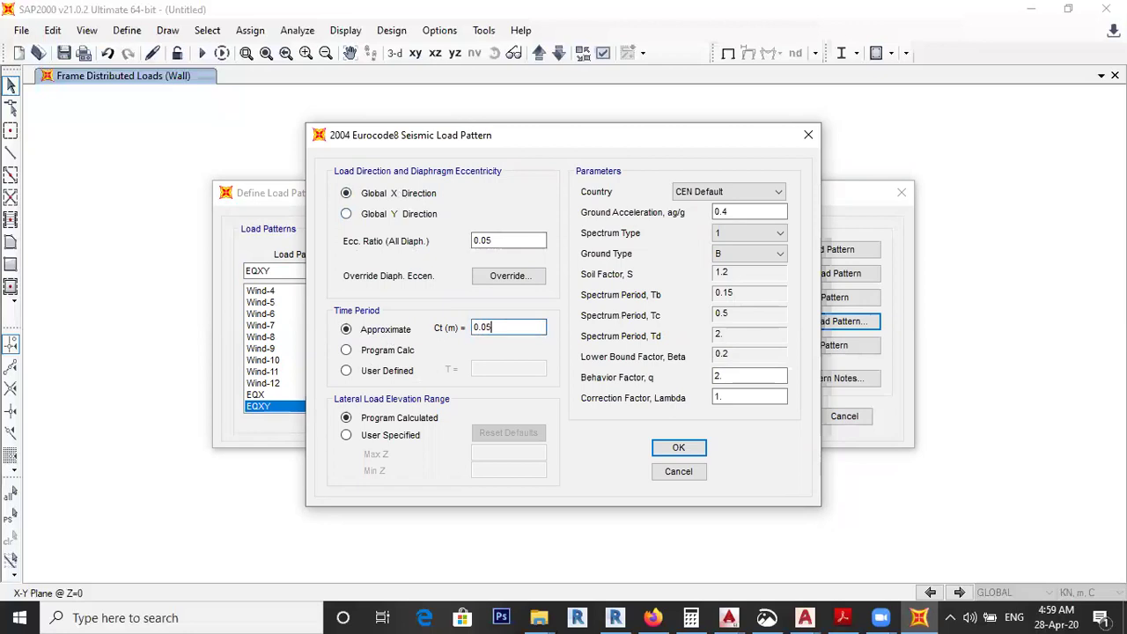
# Step: Set EQXY's country to Other, ground acceleration to 0.125 and ground type to C
pyautogui.click(772, 193)
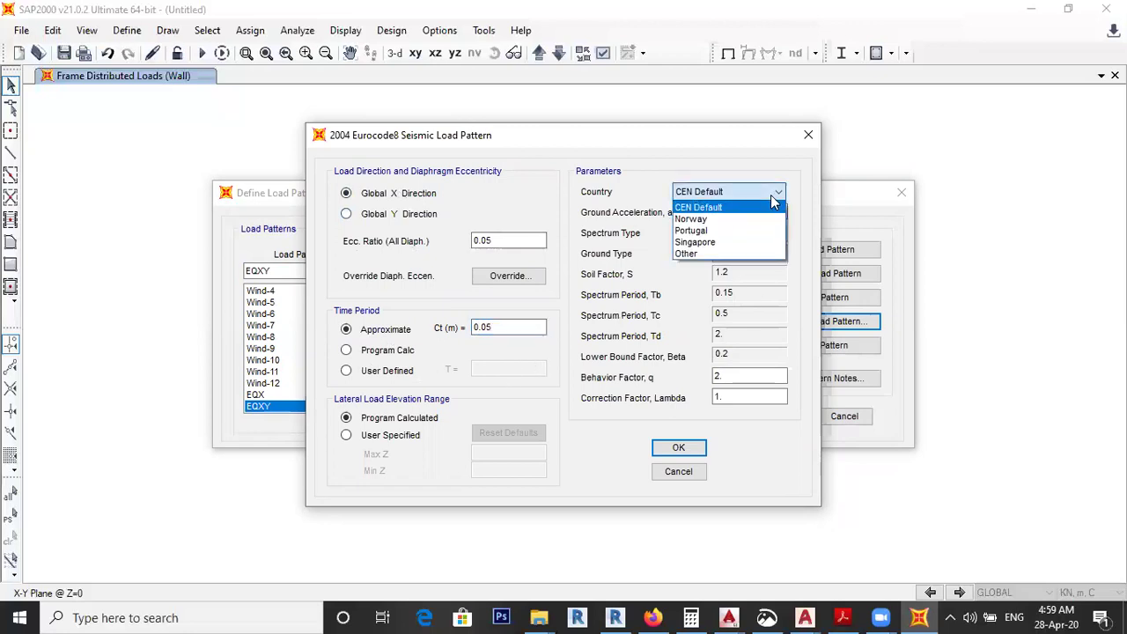
pyautogui.click(687, 254)
pyautogui.doubleClick(755, 211)
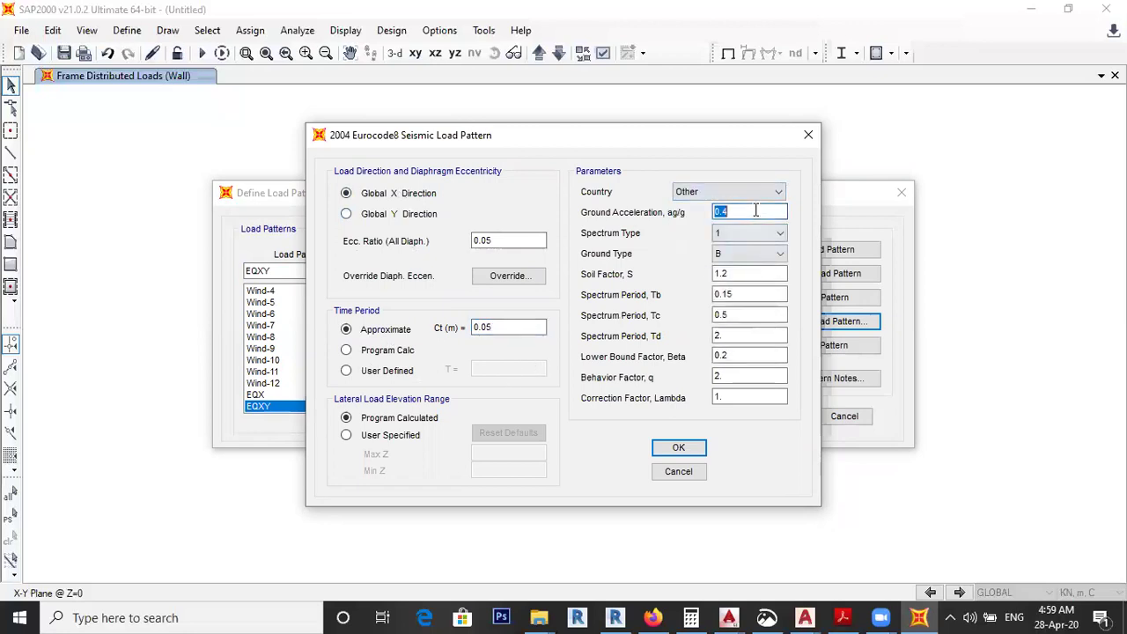
pyautogui.write('0.125')
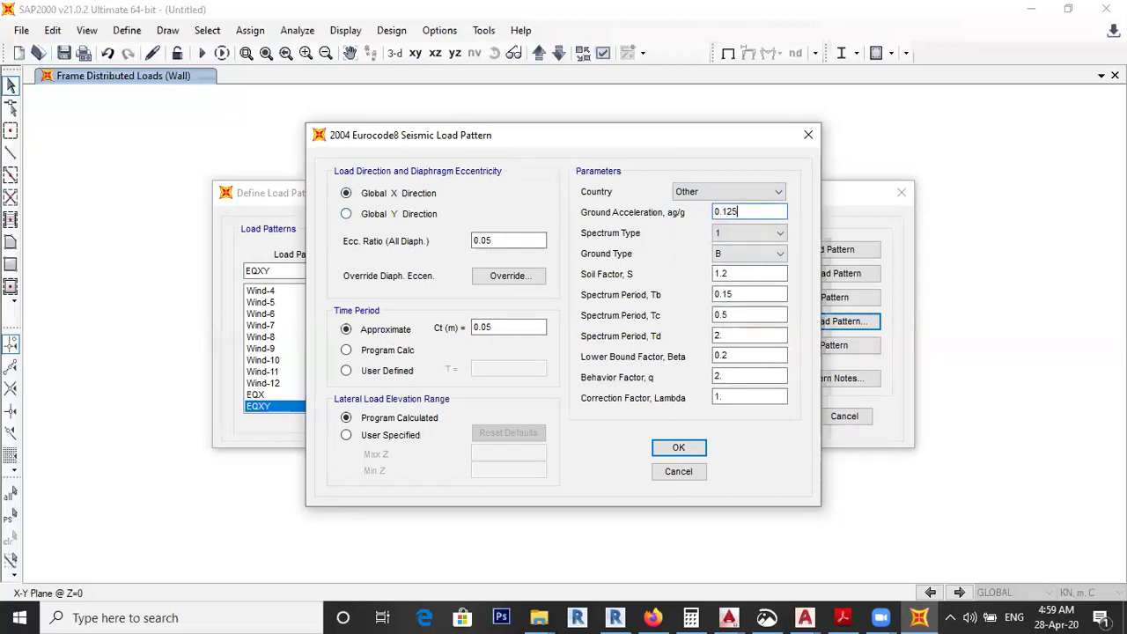
pyautogui.click(779, 254)
pyautogui.click(731, 291)
# Step: Set EQXY's soil factor S to 1.25 and the spectrum periods Tb to 0.2 and Tc to 0.6
pyautogui.doubleClick(766, 273)
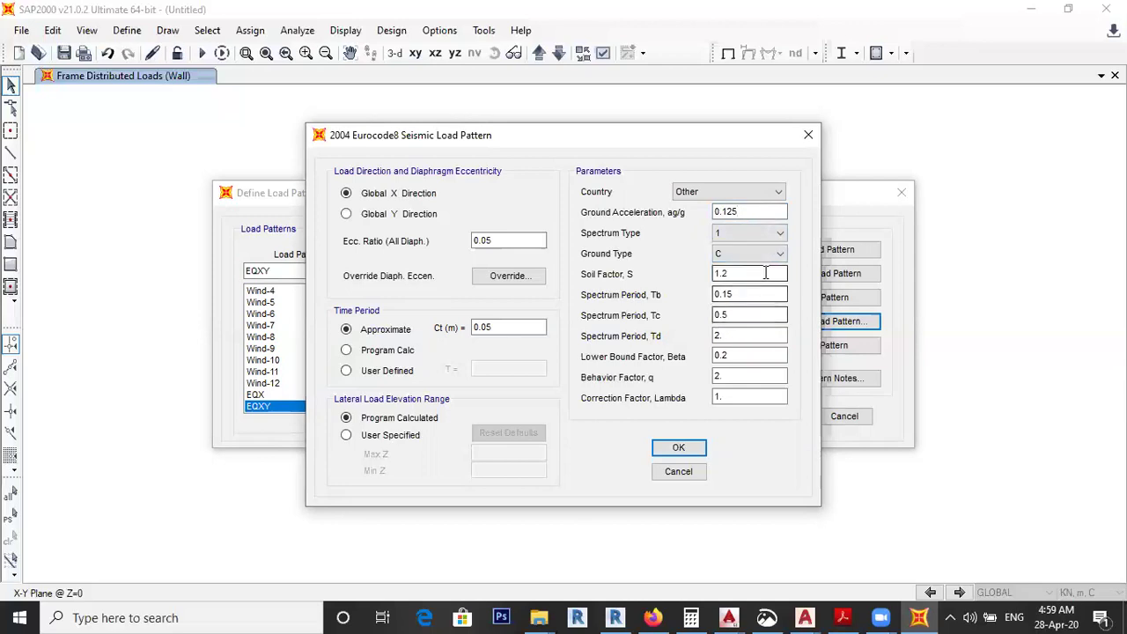
pyautogui.write('1.')
pyautogui.click(762, 294)
pyautogui.doubleClick(762, 294)
pyautogui.click(763, 295)
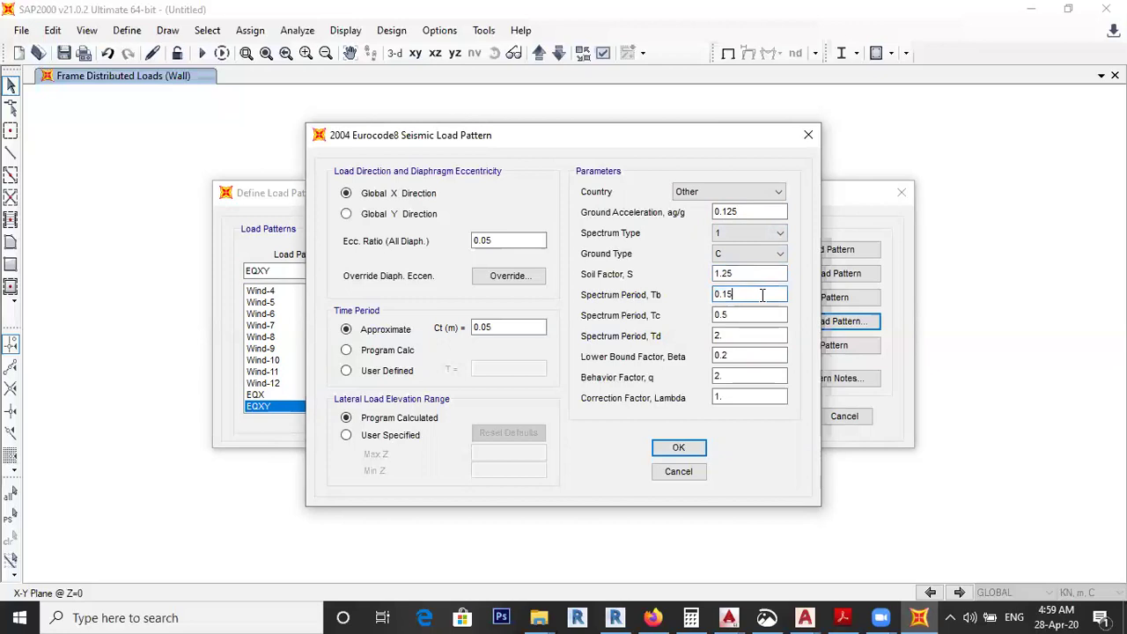
pyautogui.moveTo(757, 295); pyautogui.dragTo(660, 297)
pyautogui.write('0.2')
pyautogui.click(745, 313)
pyautogui.moveTo(745, 313); pyautogui.dragTo(712, 319)
pyautogui.write('0.')
# Step: Set EQXY's behavior factor q to 5 and accept its seismic load settings
pyautogui.click(729, 336)
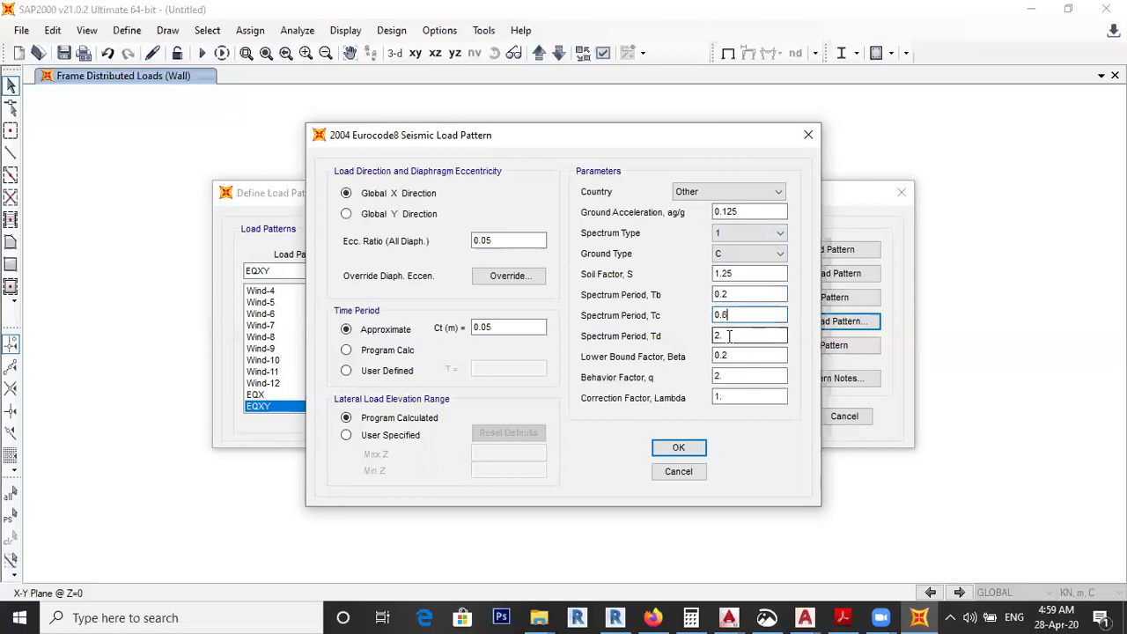
pyautogui.click(736, 355)
pyautogui.click(739, 374)
pyautogui.doubleClick(738, 374)
pyautogui.write('5')
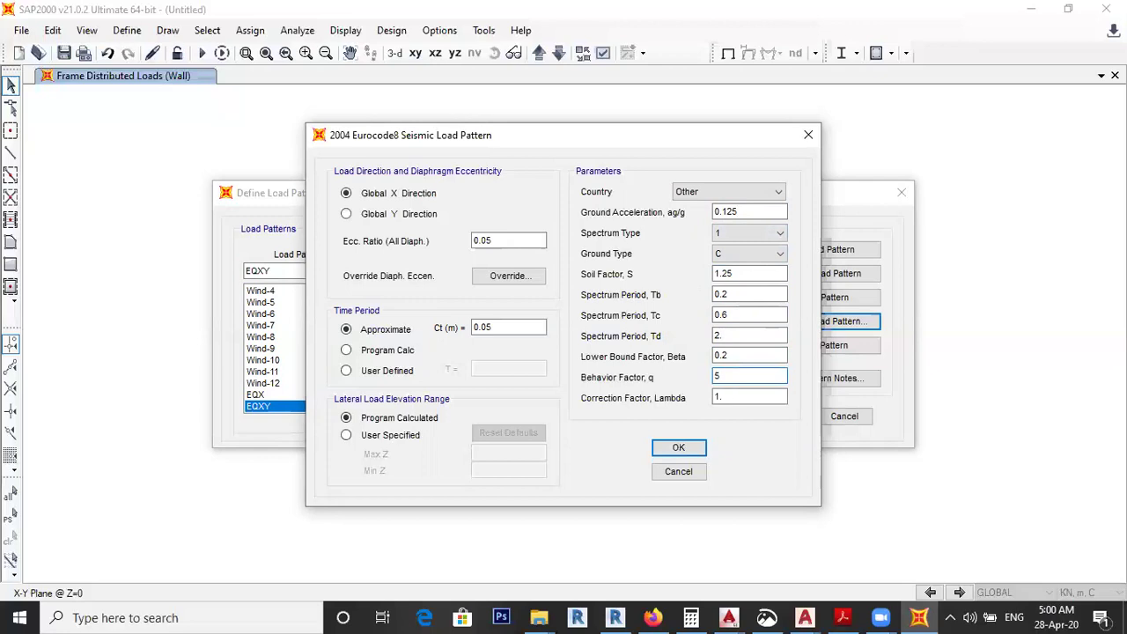
pyautogui.click(691, 450)
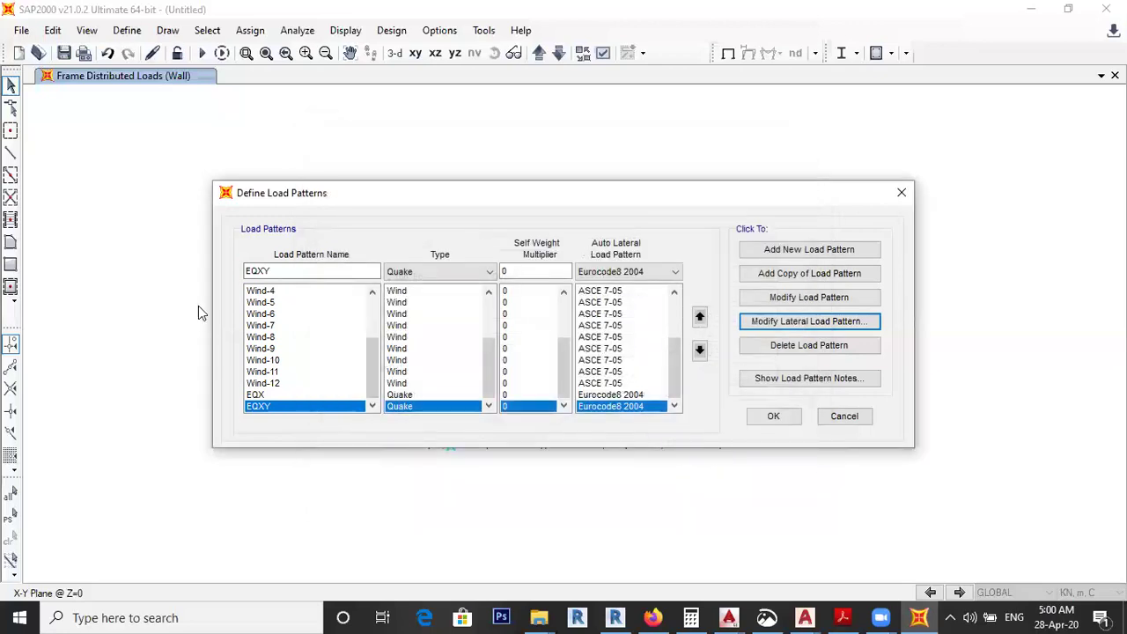
# Step: Add another Quake load pattern named EQX-Y using the Eurocode8 2004 auto lateral load pattern
pyautogui.click(269, 271)
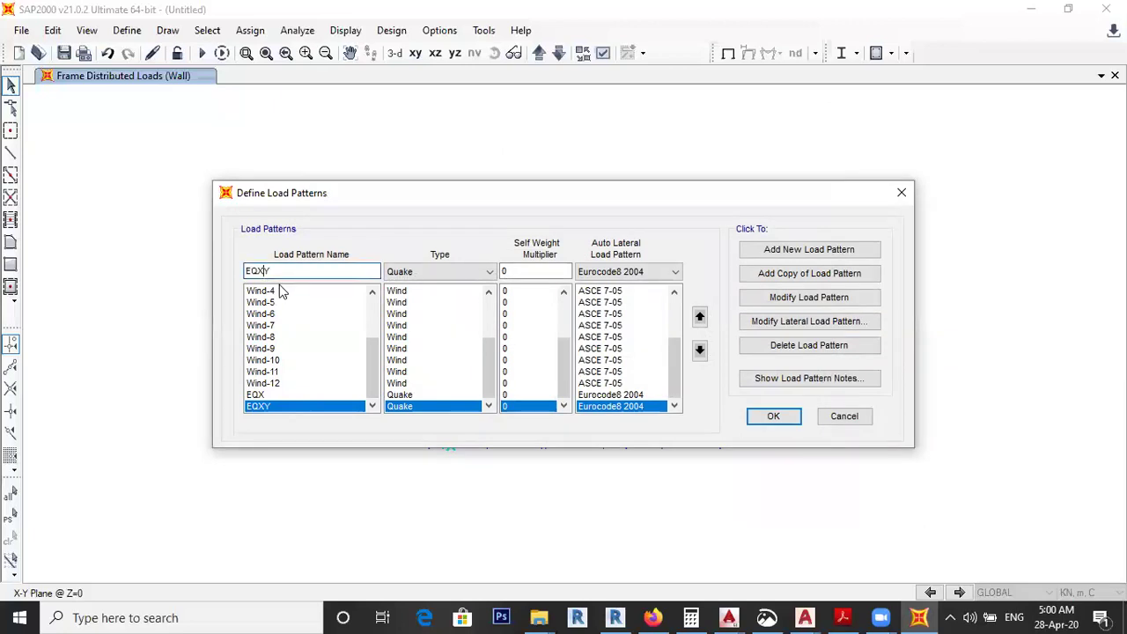
pyautogui.write('-')
pyautogui.click(817, 252)
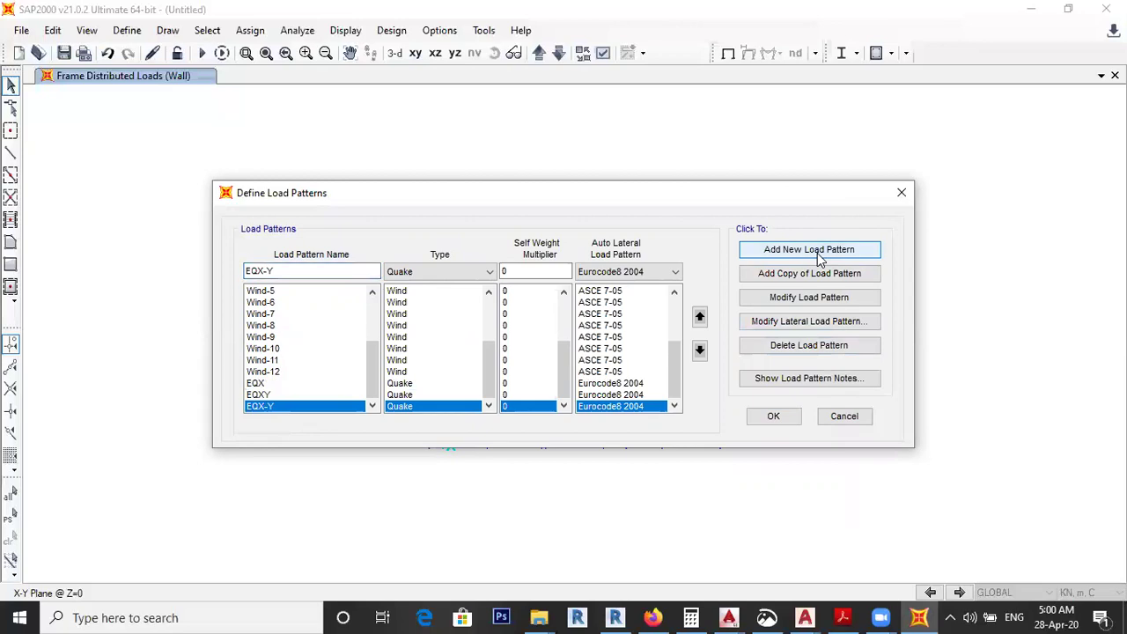
# Step: Set EQX-Y's eccentricity ratio to -0.05 and its time period to Approximate with Ct 0.05 m
pyautogui.click(814, 323)
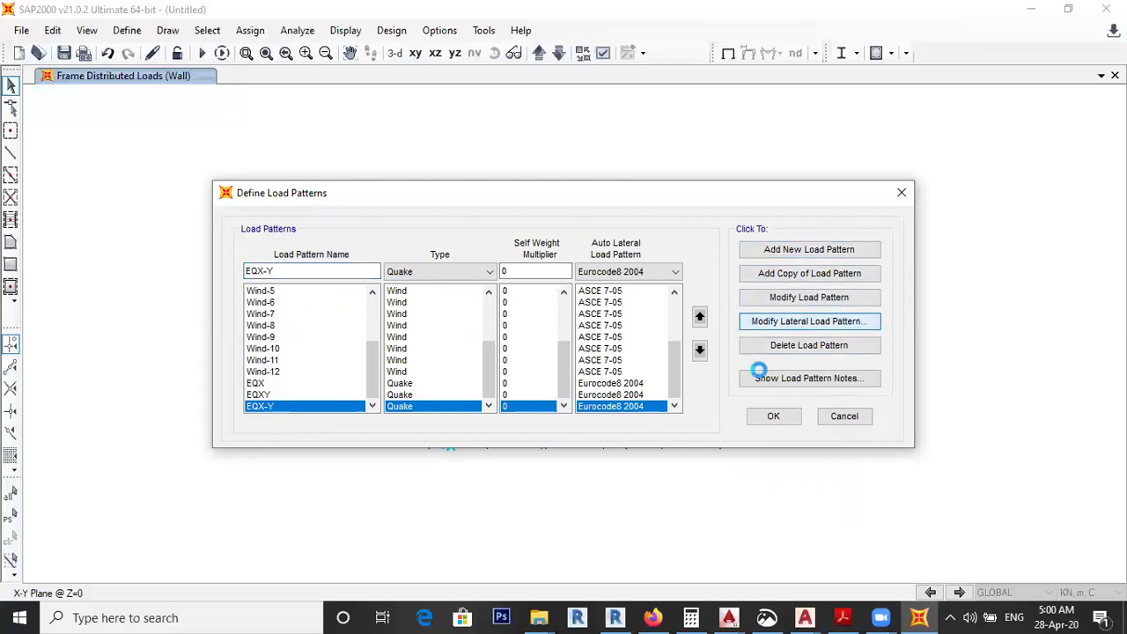
pyautogui.click(474, 240)
pyautogui.write('-0.05')
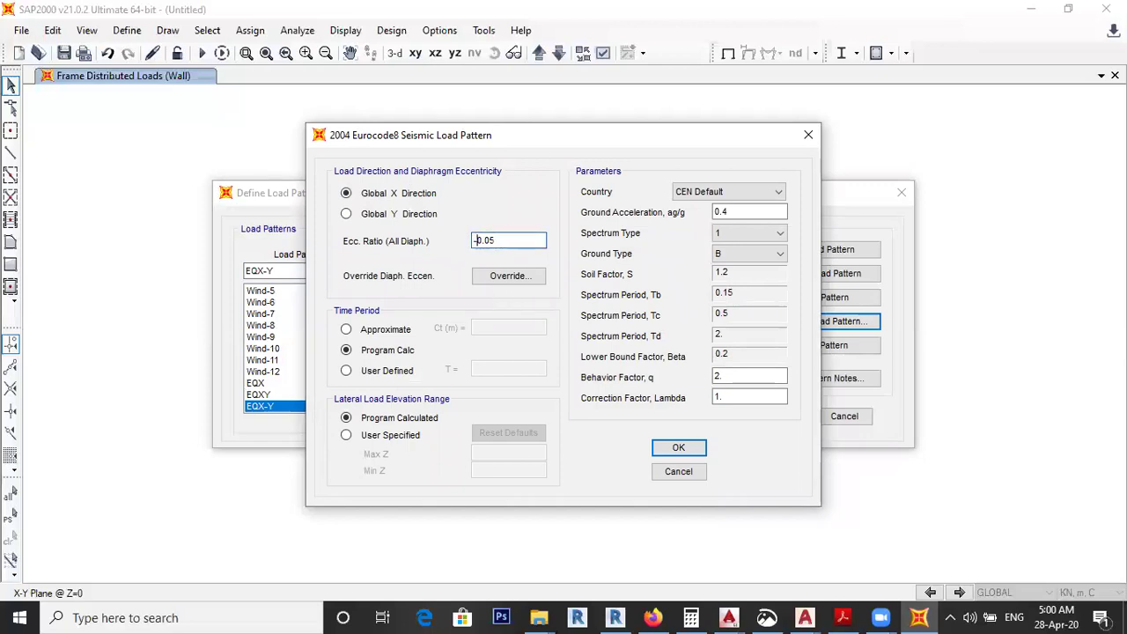
pyautogui.click(380, 329)
pyautogui.moveTo(493, 327); pyautogui.dragTo(400, 328)
pyautogui.write('0.05')
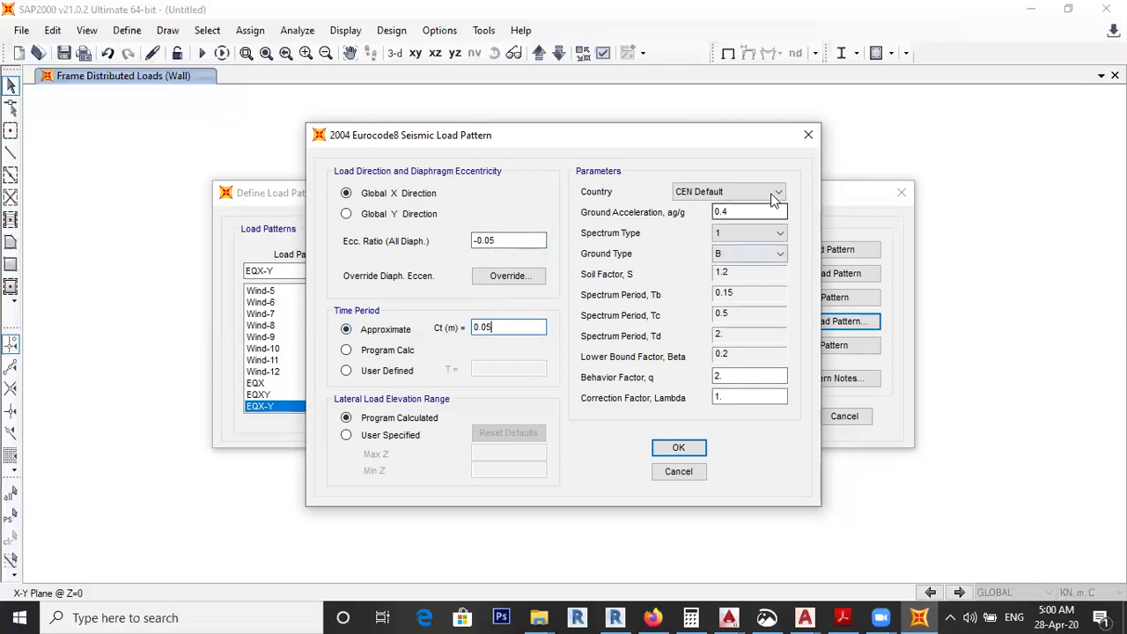
# Step: Set EQX-Y's country to Other, ground acceleration to 0.125 and ground type to C
pyautogui.click(775, 194)
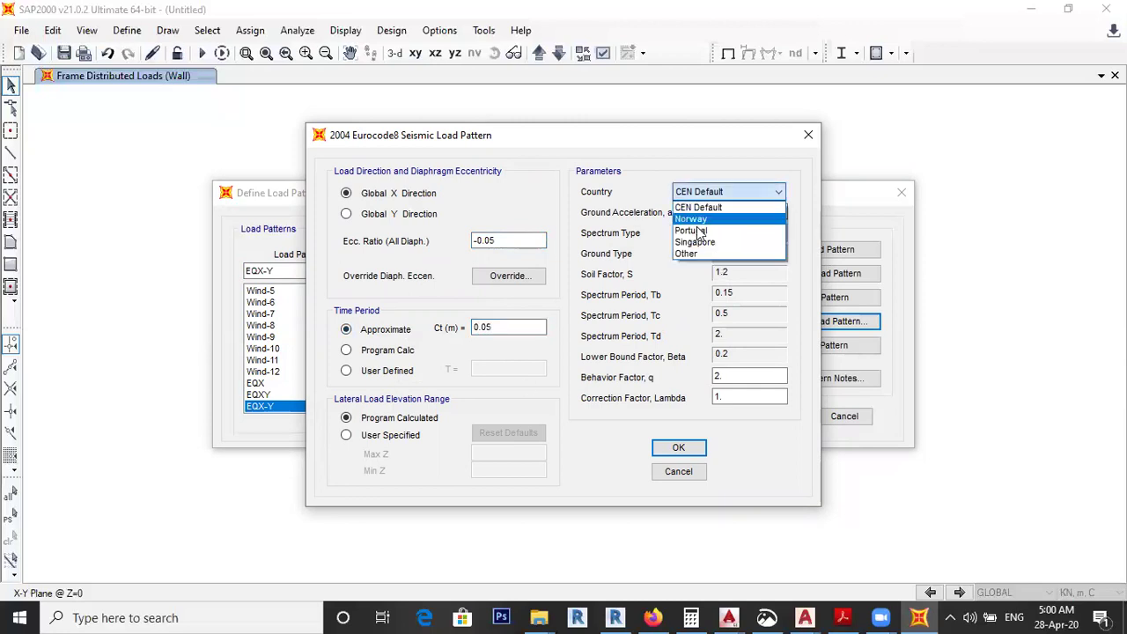
pyautogui.click(688, 255)
pyautogui.doubleClick(727, 213)
pyautogui.write('0.125')
pyautogui.click(748, 253)
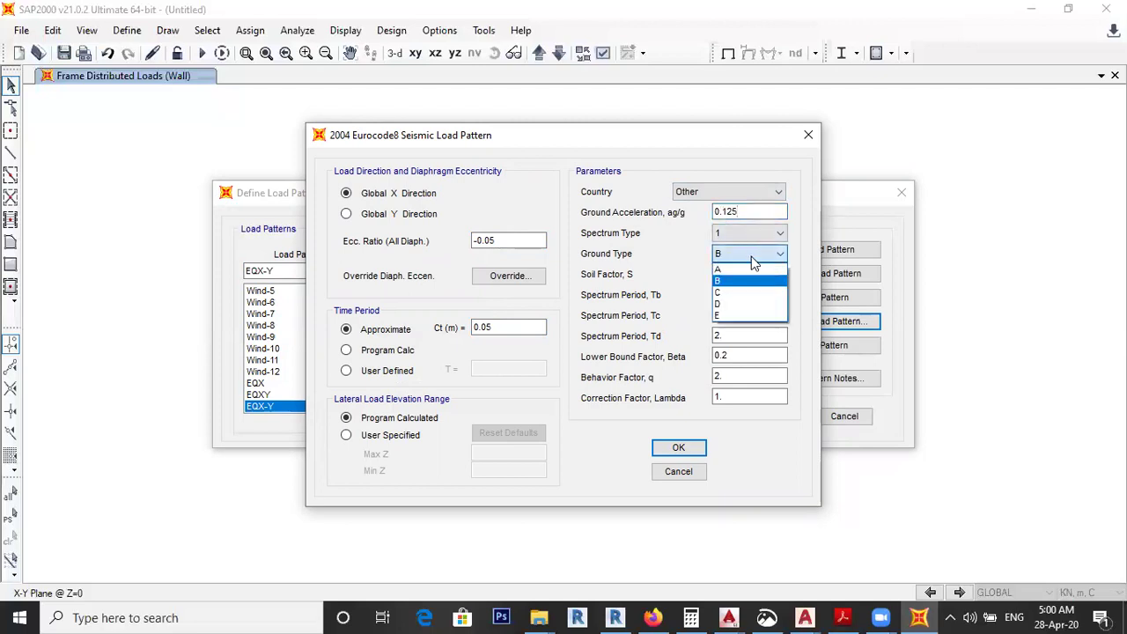
pyautogui.click(720, 291)
# Step: Set EQX-Y's soil factor S and spectrum periods Tb and Tc to the same values as EQXY's
pyautogui.doubleClick(742, 273)
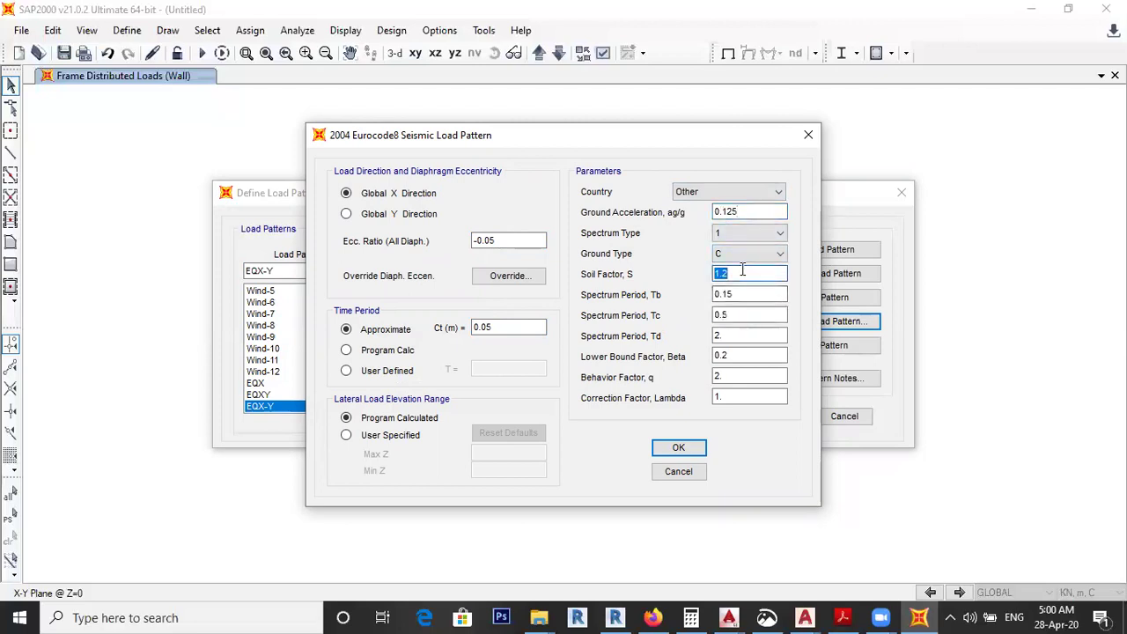
pyautogui.write('1')
pyautogui.click(744, 294)
pyautogui.doubleClick(744, 293)
pyautogui.write('0')
pyautogui.doubleClick(755, 315)
pyautogui.write('0')
# Step: Set EQX-Y's behavior factor q to 5 and accept its seismic load settings
pyautogui.doubleClick(720, 334)
pyautogui.doubleClick(749, 355)
pyautogui.doubleClick(749, 374)
pyautogui.write('5')
pyautogui.click(674, 448)
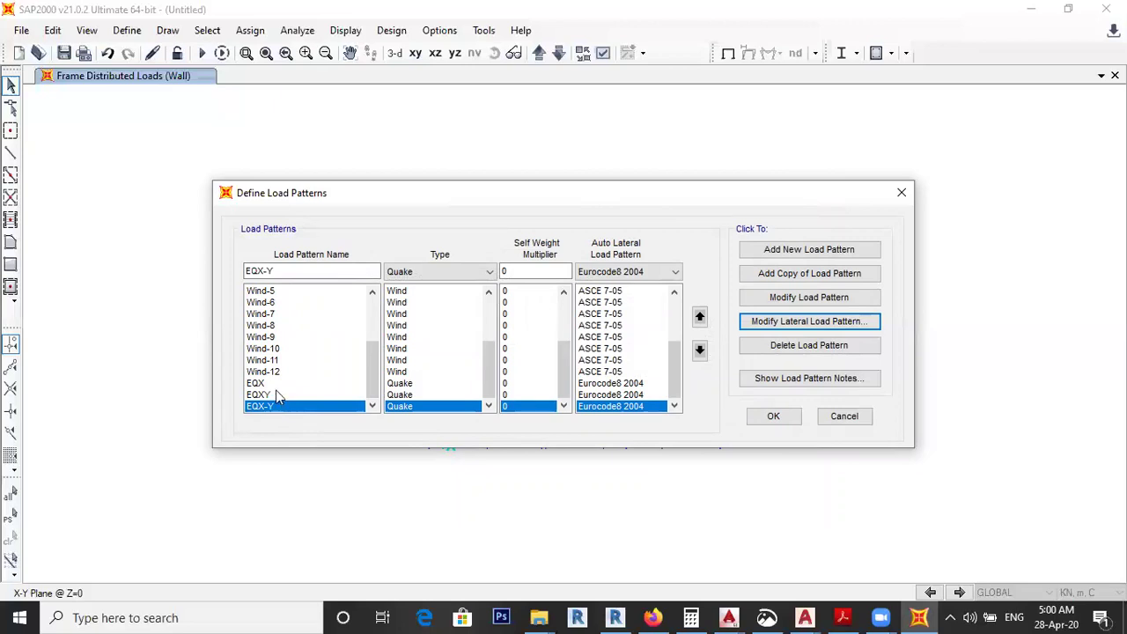
# Step: Add another Quake load pattern named EQY using the Eurocode8 2004 auto lateral load pattern
pyautogui.click(282, 269)
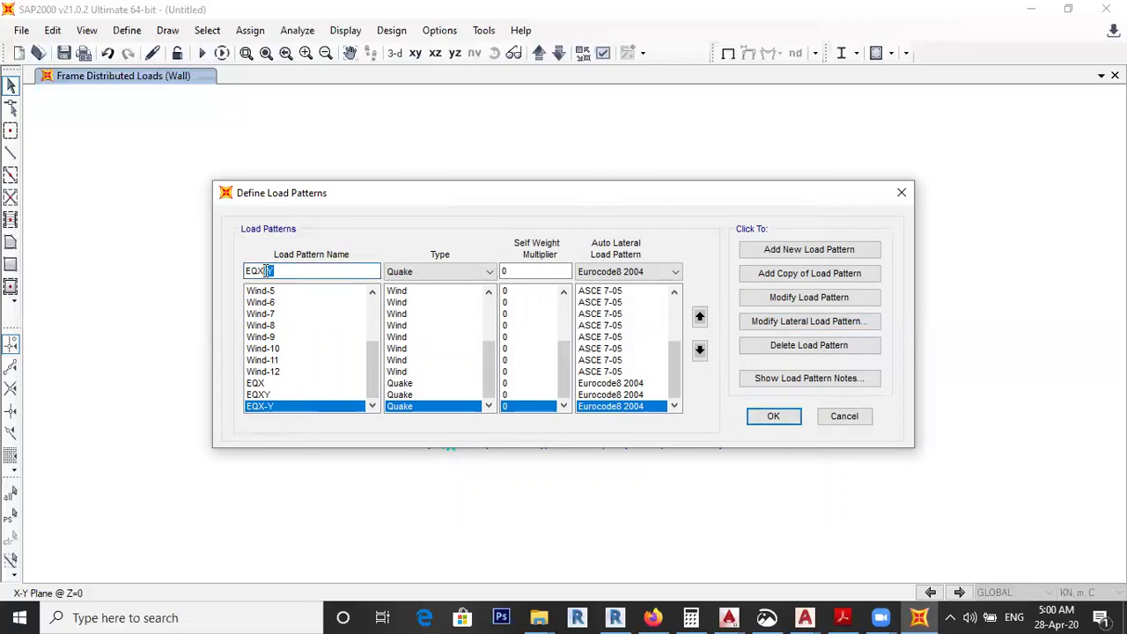
pyautogui.write('Y')
pyautogui.click(804, 250)
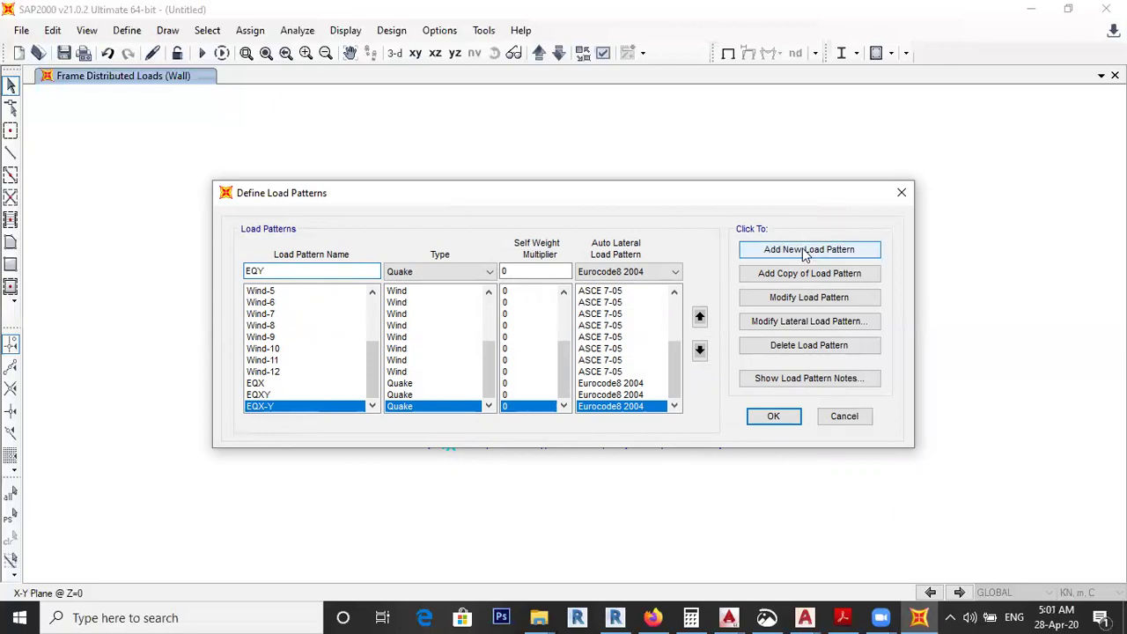
# Step: Set EQY to the Global Y direction with eccentricity ratio 0 and an Approximate time period with Ct 0.05 m
pyautogui.click(798, 324)
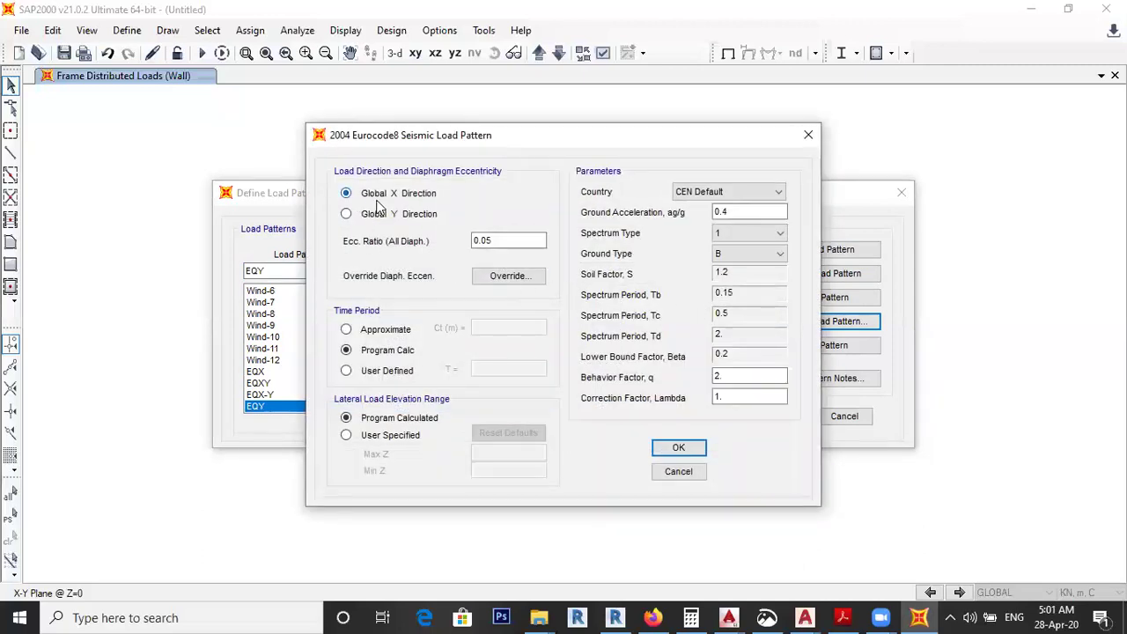
pyautogui.click(346, 214)
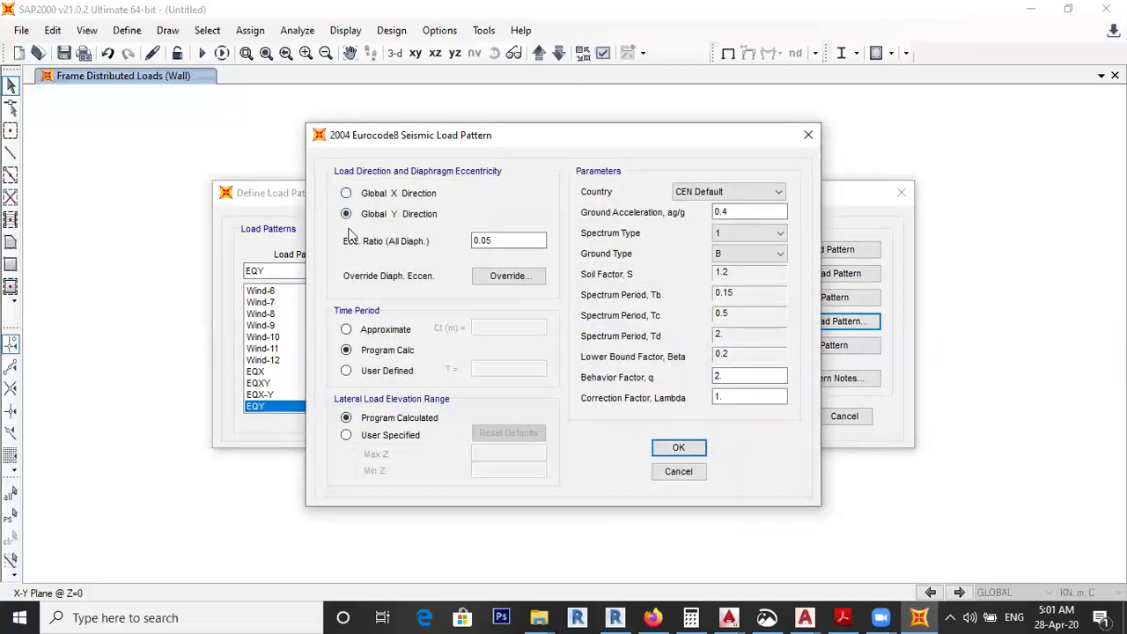
pyautogui.doubleClick(483, 242)
pyautogui.write('0')
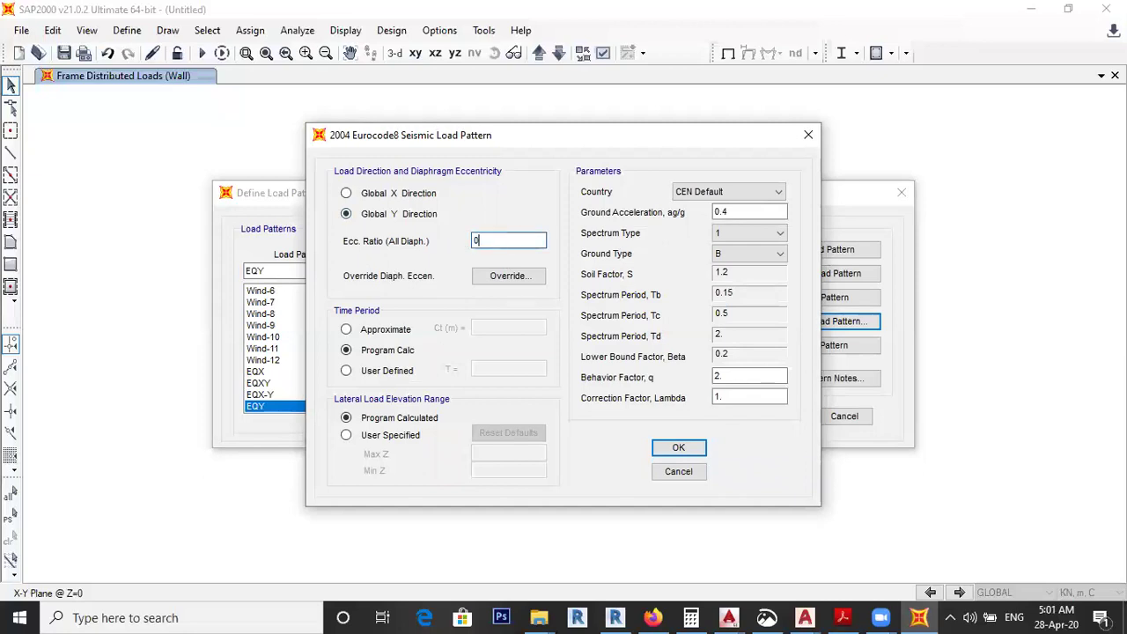
pyautogui.click(403, 329)
pyautogui.press('Tab')
pyautogui.write('0')
# Step: Set EQY's country to Other, ground acceleration to 0.125 and ground type to C
pyautogui.click(735, 192)
pyautogui.click(731, 253)
pyautogui.doubleClick(738, 213)
pyautogui.write('0.125')
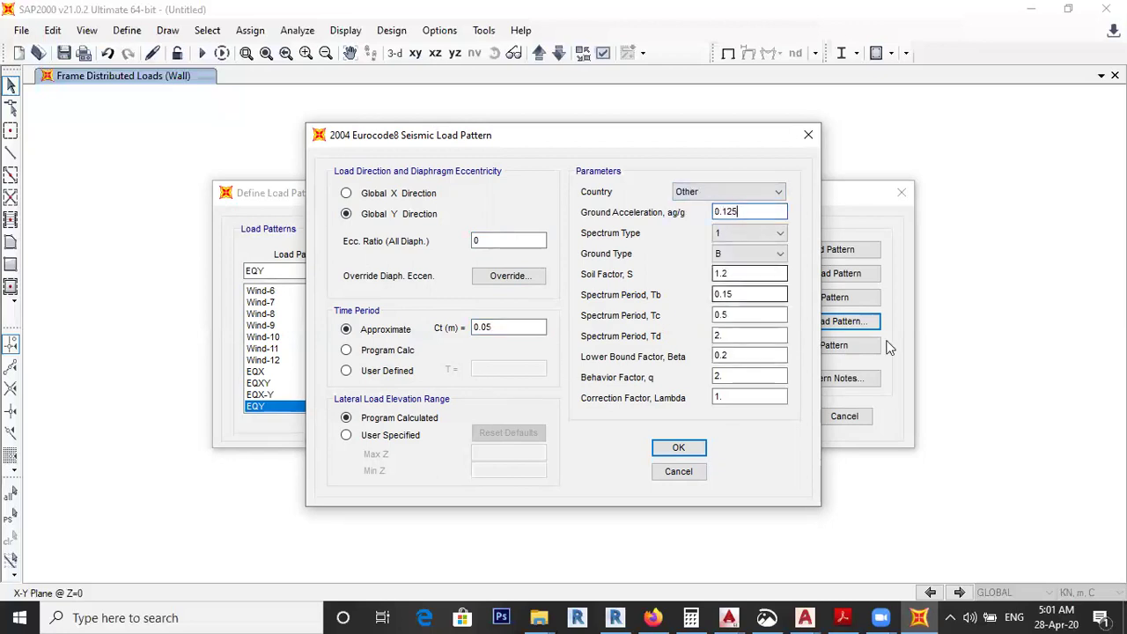
pyautogui.click(780, 253)
pyautogui.click(730, 300)
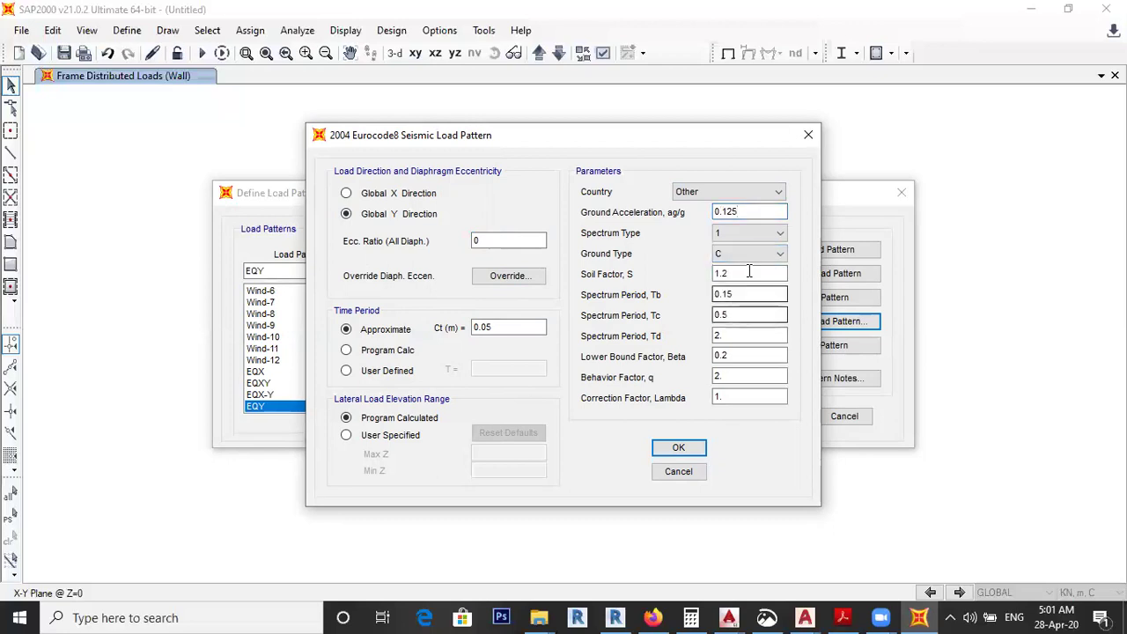
# Step: Set EQY's soil factor S to 1.25 and the spectrum periods Tb to 0.2 and Tc to 0.6
pyautogui.doubleClick(750, 274)
pyautogui.write('1.')
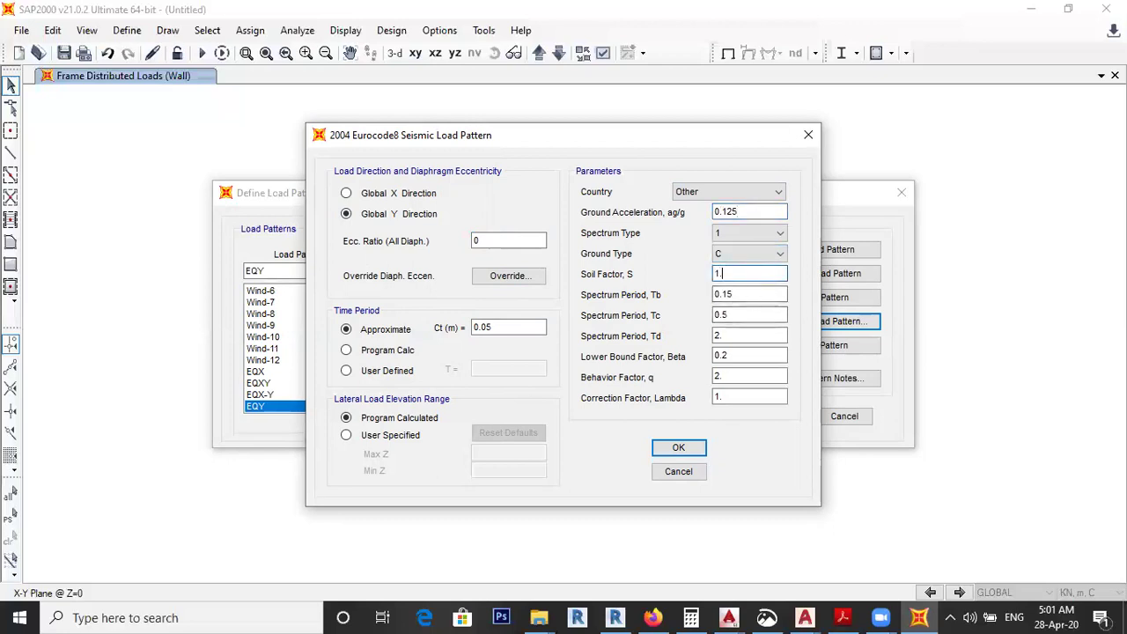
pyautogui.doubleClick(749, 294)
pyautogui.write('0.2')
pyautogui.doubleClick(746, 314)
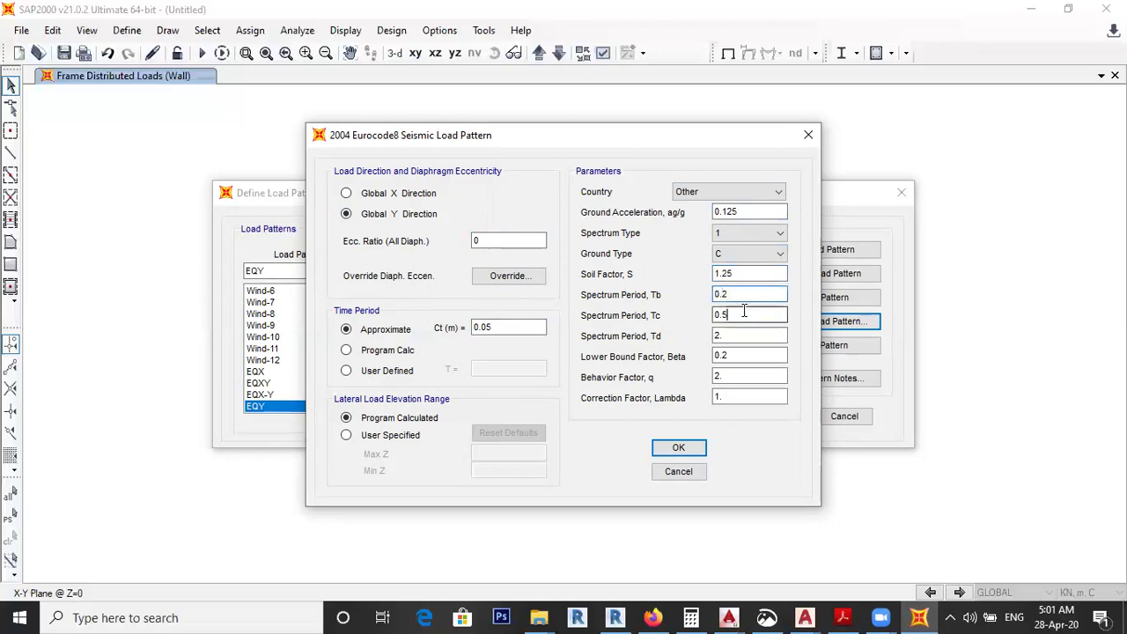
pyautogui.write('0')
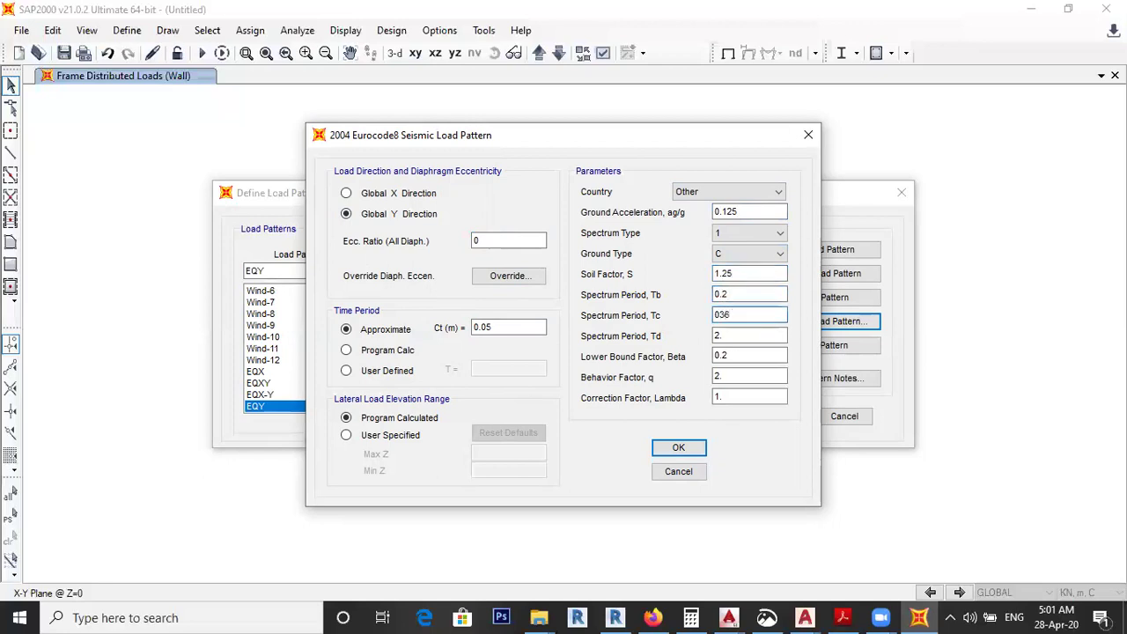
pyautogui.write('.6')
# Step: Set EQY's spectrum period Td to 2 and behavior factor q to 5, and accept its seismic load settings
pyautogui.doubleClick(739, 335)
pyautogui.write('2.')
pyautogui.doubleClick(741, 376)
pyautogui.write('5')
pyautogui.click(678, 449)
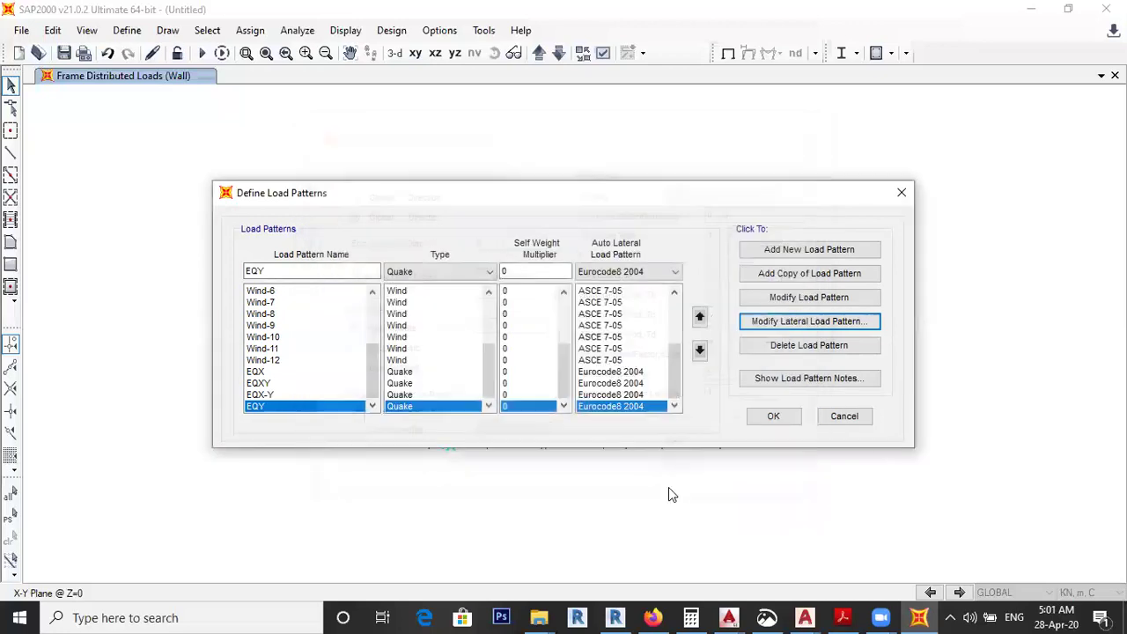
# Step: Add a Quake load pattern named EQYX and set its Eurocode 8 load direction to Global Y, keeping eccentricity ratio 0.05
pyautogui.click(326, 272)
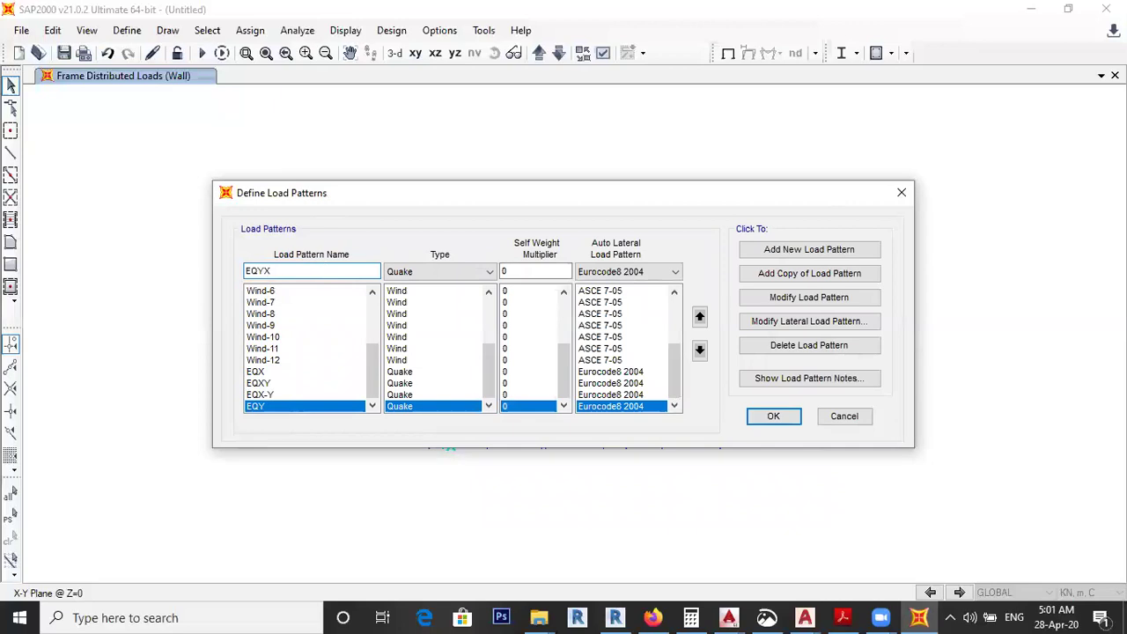
pyautogui.click(805, 249)
pyautogui.click(804, 323)
pyautogui.click(373, 215)
pyautogui.click(498, 239)
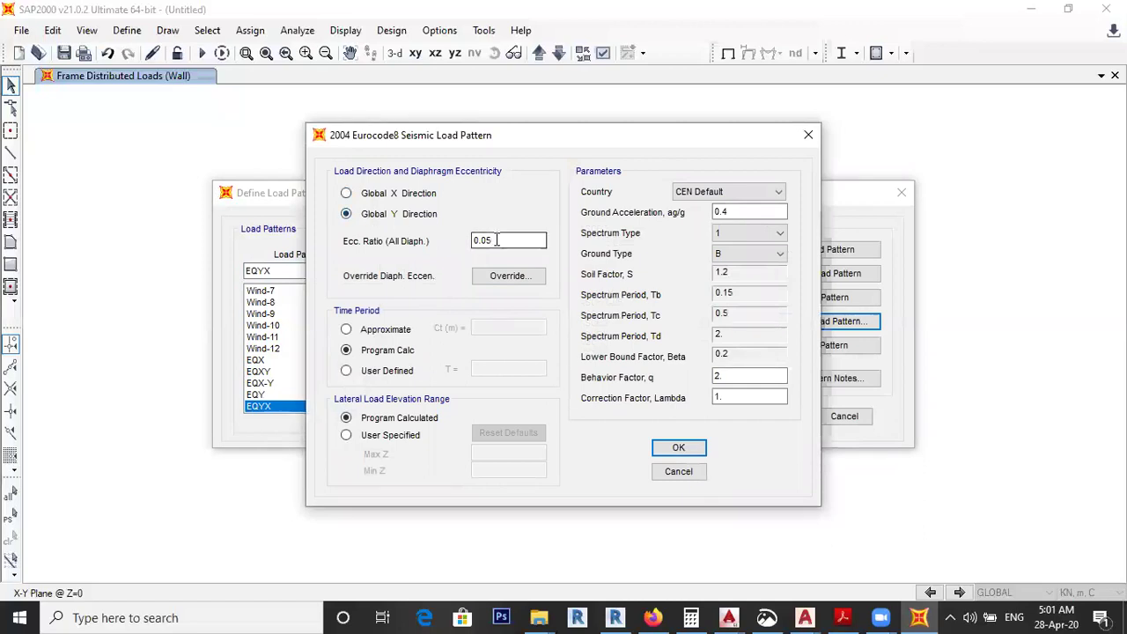
# Step: Set EQYX's time period to Approximate with Ct 0.05 m
pyautogui.click(383, 331)
pyautogui.press('Tab')
pyautogui.write('0.05')
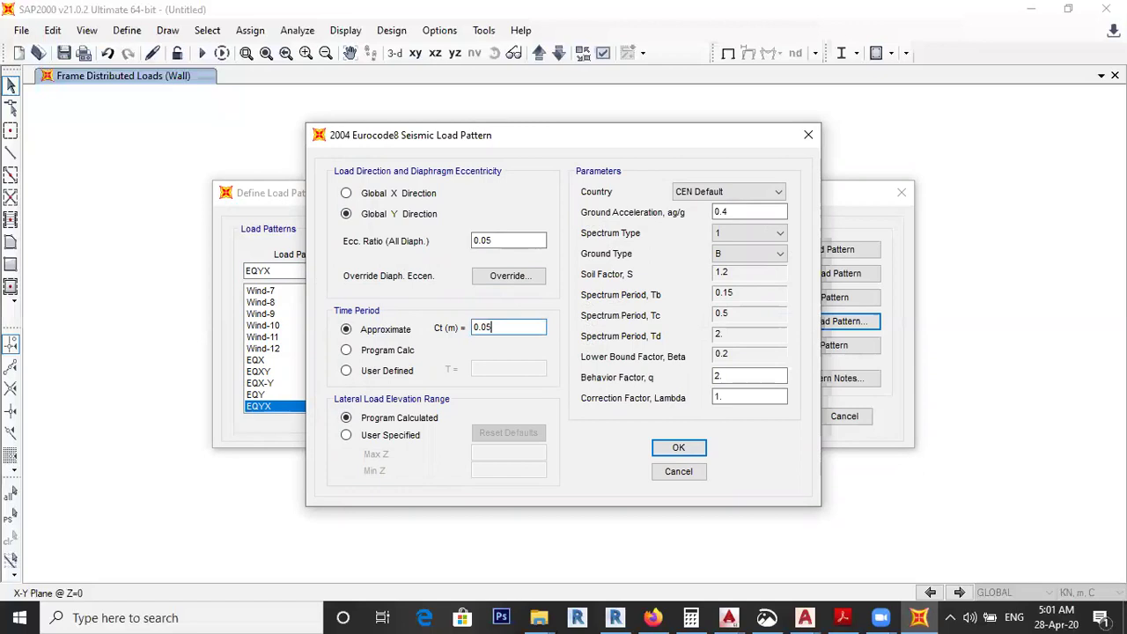
# Step: Set EQYX's country to Other, ground acceleration ag/g to 0.125 and ground type to C
pyautogui.click(752, 195)
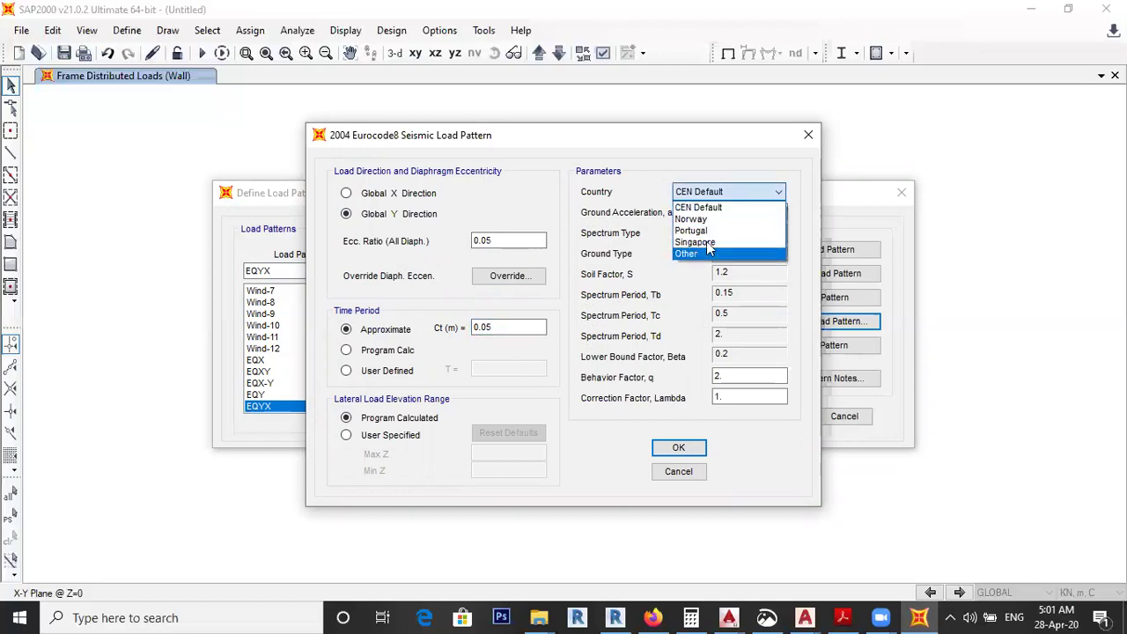
pyautogui.click(704, 252)
pyautogui.write('0.125')
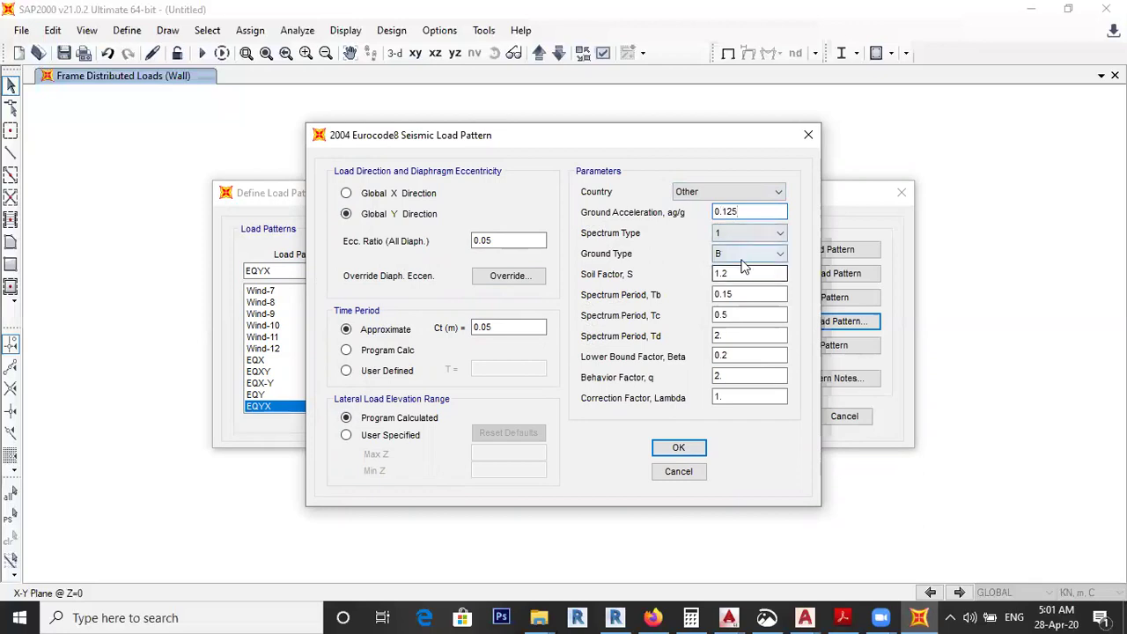
pyautogui.click(744, 254)
pyautogui.click(735, 287)
# Step: Set EQYX's soil factor S to 1.25, Tb to 0.2, Tc to 0.6 and behavior factor q to 5, and accept its seismic load settings
pyautogui.doubleClick(741, 273)
pyautogui.write('1.')
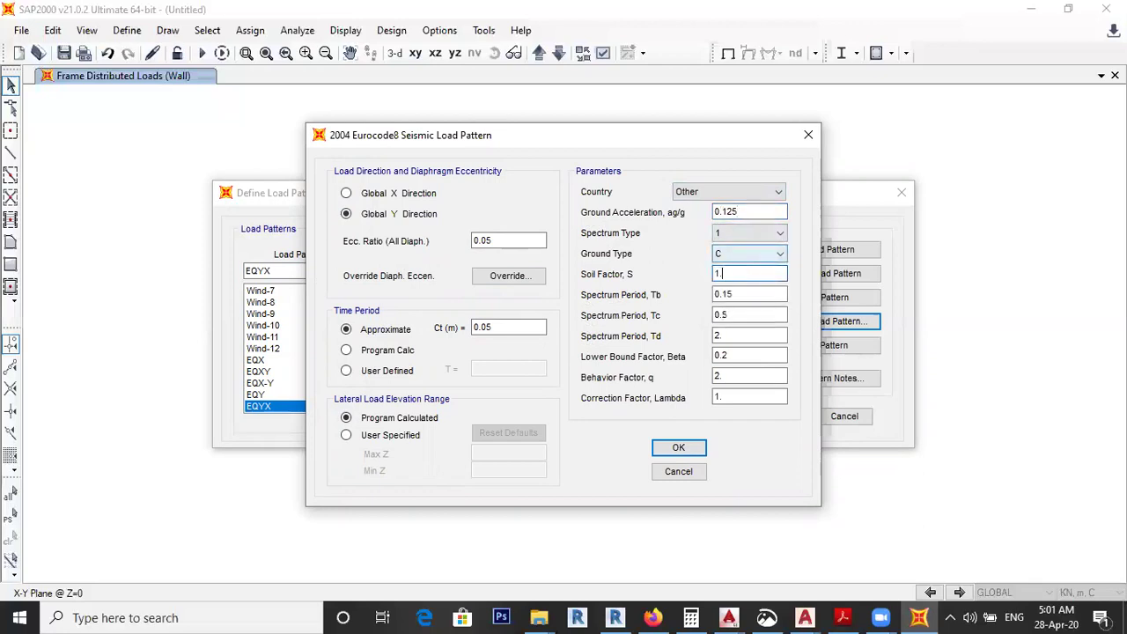
pyautogui.press('Tab')
pyautogui.write('0')
pyautogui.press('Tab')
pyautogui.write('0')
pyautogui.press('Tab')
pyautogui.press('Tab')
pyautogui.press('Tab')
pyautogui.write('5')
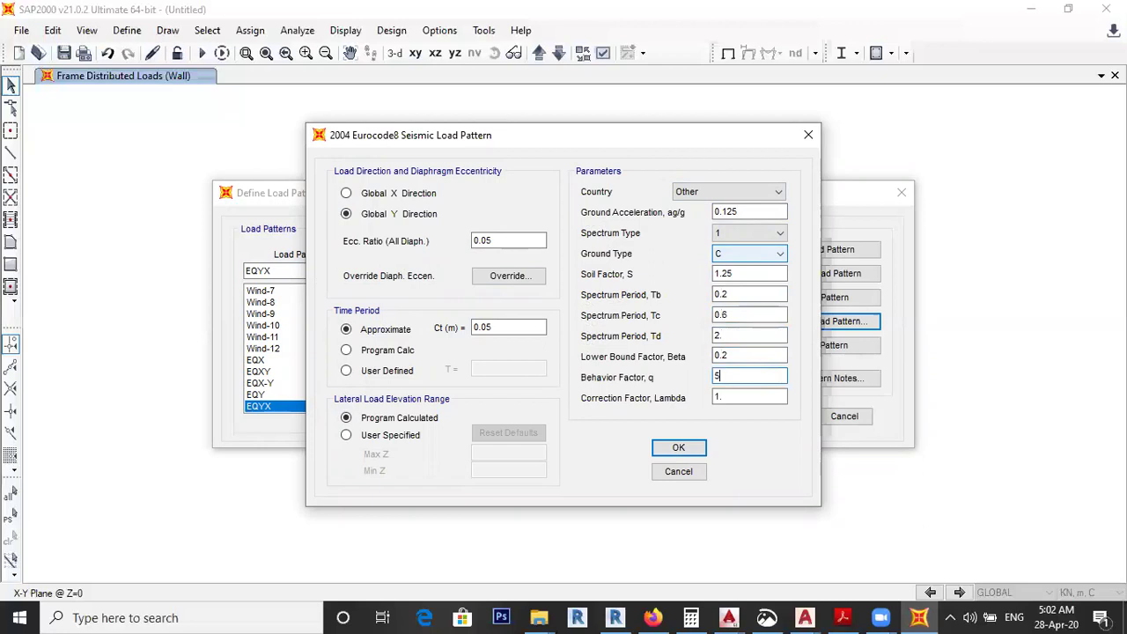
pyautogui.click(678, 447)
# Step: Add a Quake load pattern named EQY-X and set its Eurocode 8 load direction to Global Y with eccentricity ratio -0.05
pyautogui.click(264, 270)
pyautogui.write('-')
pyautogui.click(792, 250)
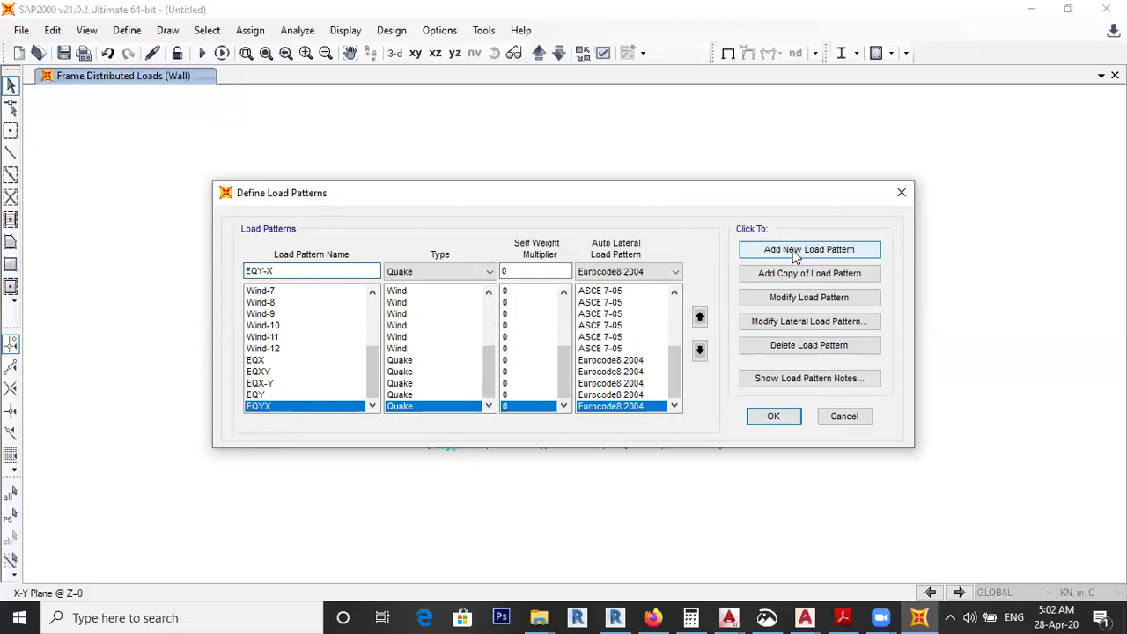
pyautogui.click(805, 323)
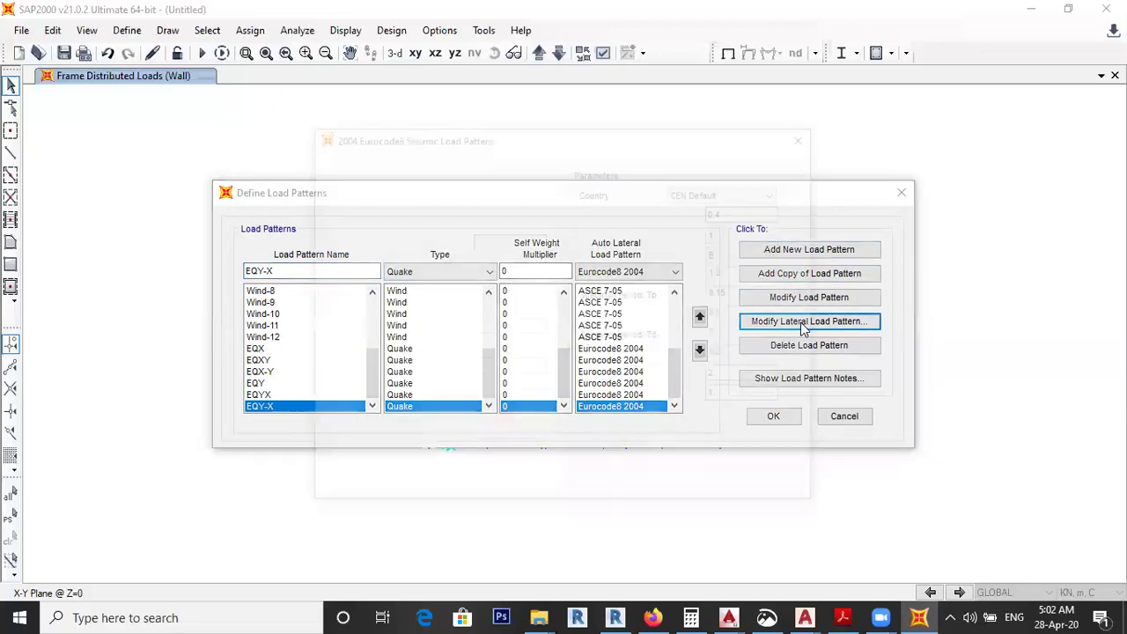
pyautogui.click(346, 214)
pyautogui.click(474, 241)
pyautogui.write('-0.05')
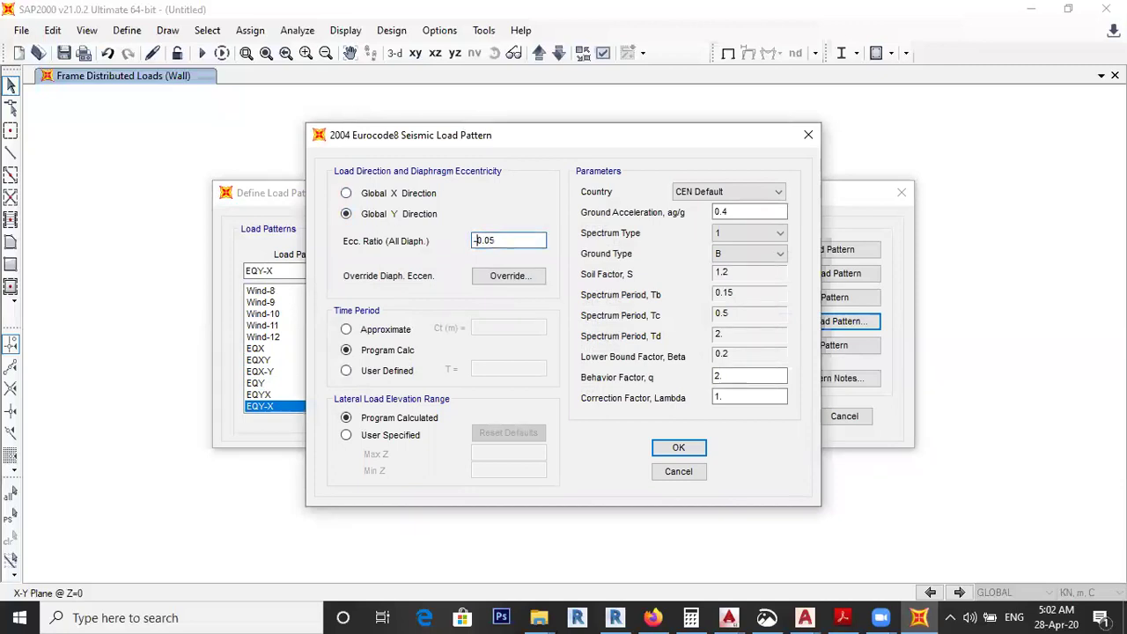
# Step: Set EQY-X's time period to Approximate with Ct 0.05 m
pyautogui.click(372, 331)
pyautogui.doubleClick(528, 327)
pyautogui.write('0.')
# Step: Set EQY-X's country to Other, ground acceleration ag/g to 0.125 and ground type to C
pyautogui.click(751, 191)
pyautogui.click(743, 246)
pyautogui.doubleClick(738, 211)
pyautogui.write('0')
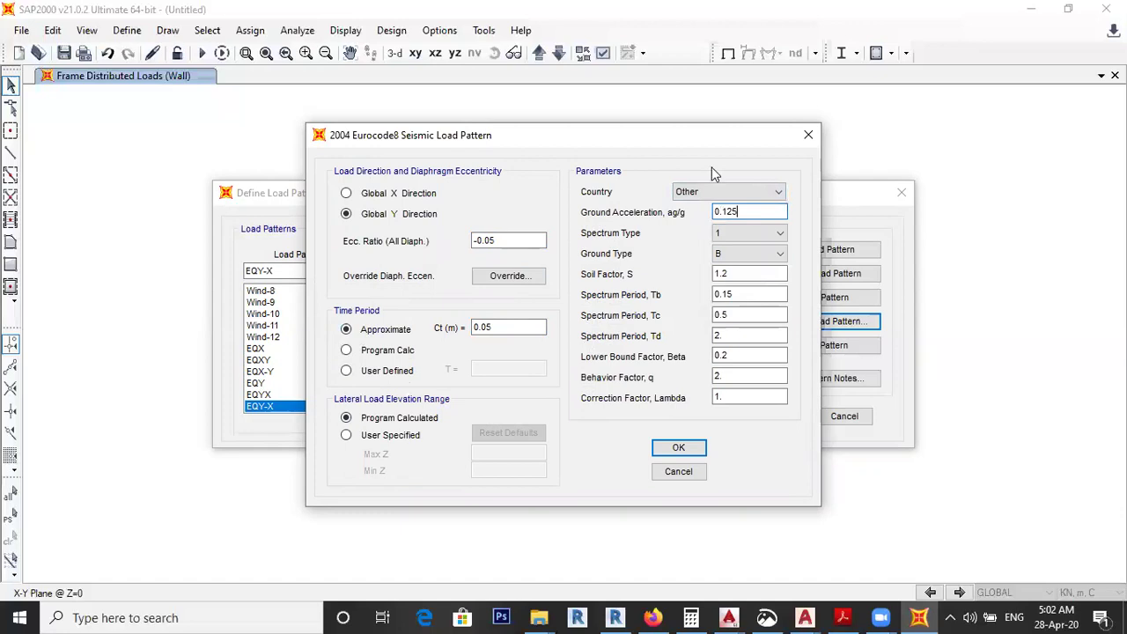
pyautogui.click(722, 253)
pyautogui.click(721, 293)
# Step: Set EQY-X's soil factor S to 1.25, Tb to 0.2, Tc to 0.6 and q to 5, and accept all load pattern definitions
pyautogui.doubleClick(738, 273)
pyautogui.write('1.25')
pyautogui.press('Tab')
pyautogui.write('0.2')
pyautogui.press('Tab')
pyautogui.write('0.6')
pyautogui.press('Tab')
pyautogui.press('Tab')
pyautogui.press('Tab')
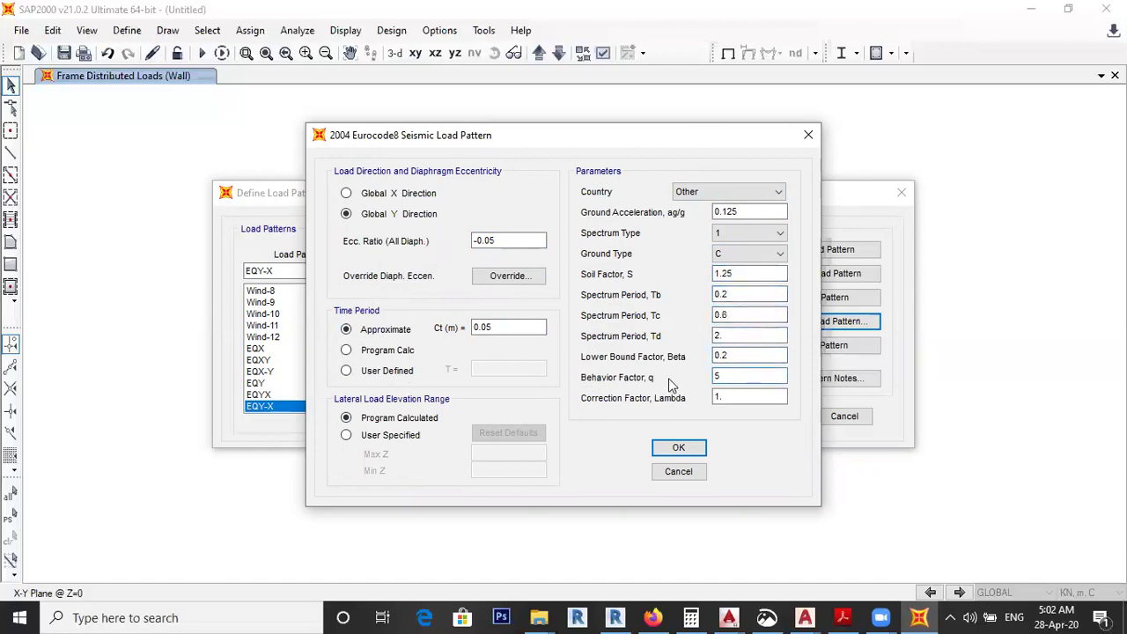
pyautogui.click(678, 447)
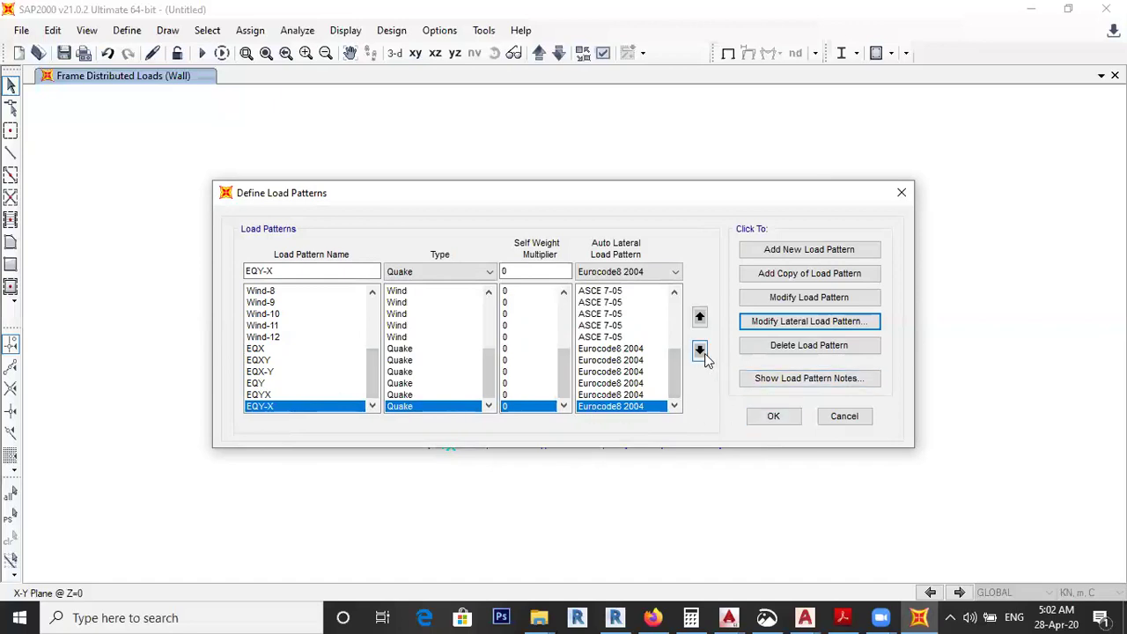
pyautogui.click(768, 417)
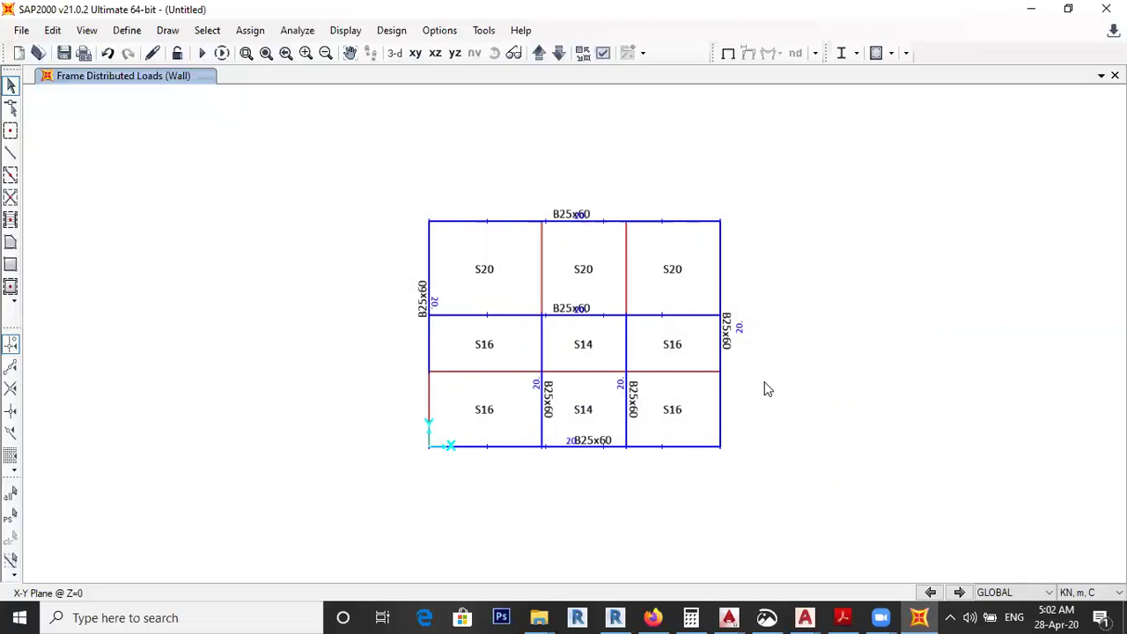
pyautogui.scroll(3, 495, 315)
pyautogui.scroll(1, 495, 314)
pyautogui.scroll(-4, 495, 305)
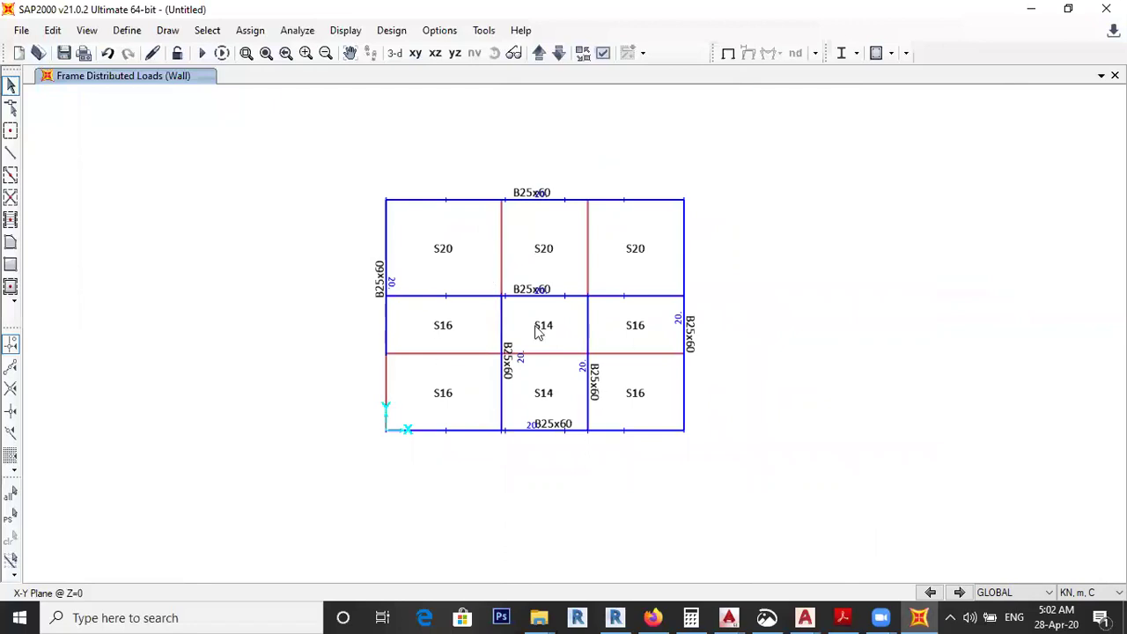
pyautogui.scroll(3, 431, 388)
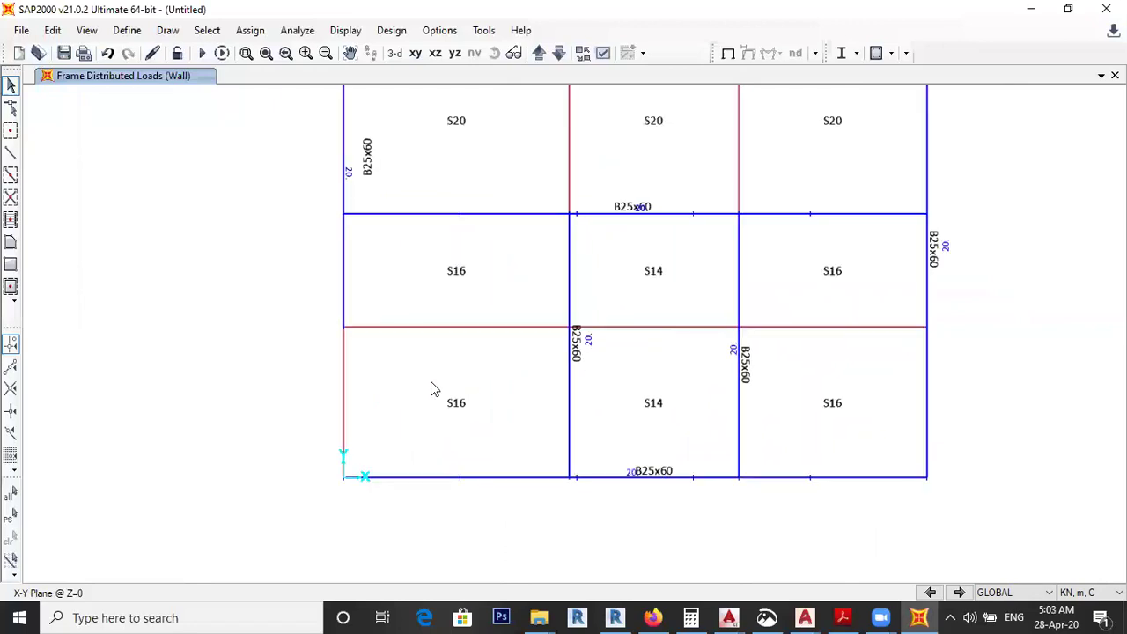
pyautogui.scroll(-3, 431, 388)
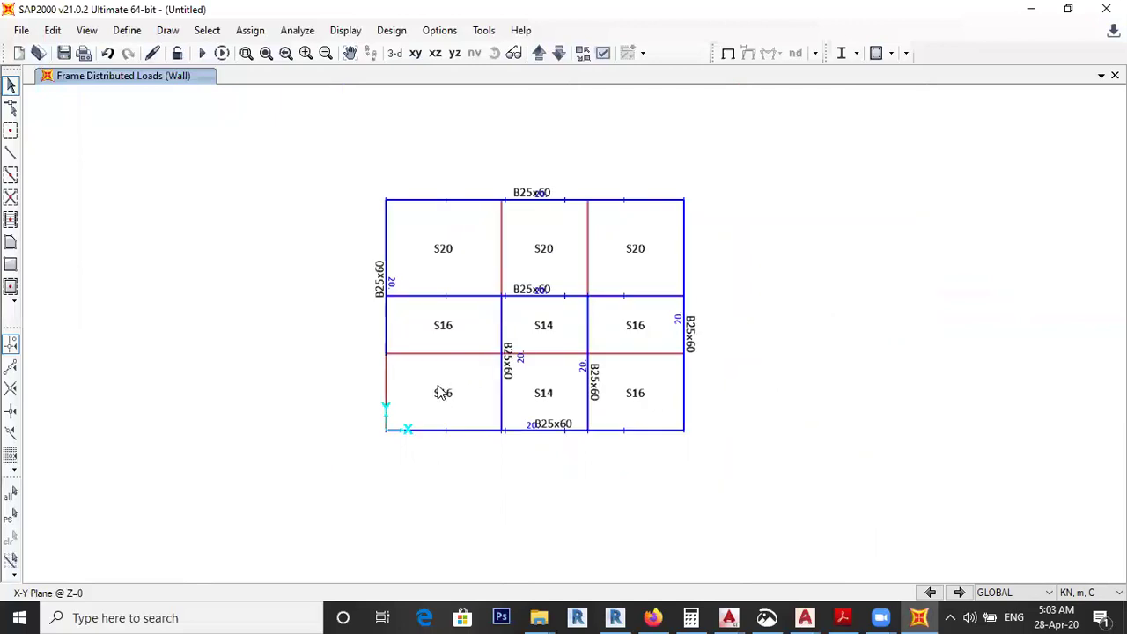
# Step: Divide the three slab areas nearest the X axis into 4 objects along edge 1-2 and 6 along edge 1-3
pyautogui.click(440, 392)
pyautogui.click(555, 401)
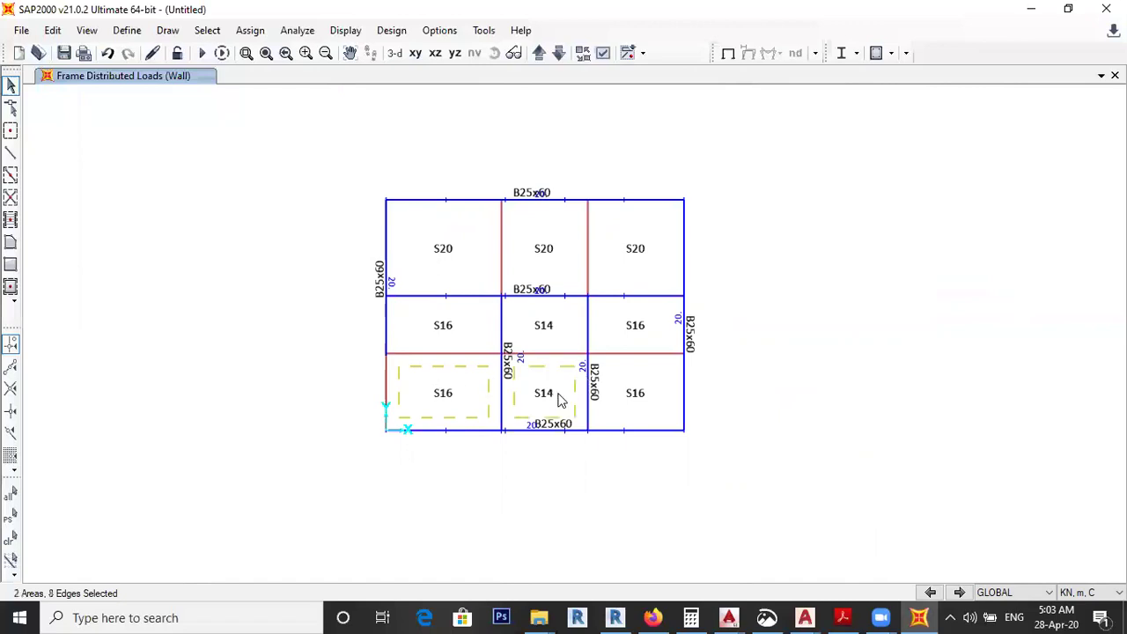
pyautogui.click(625, 389)
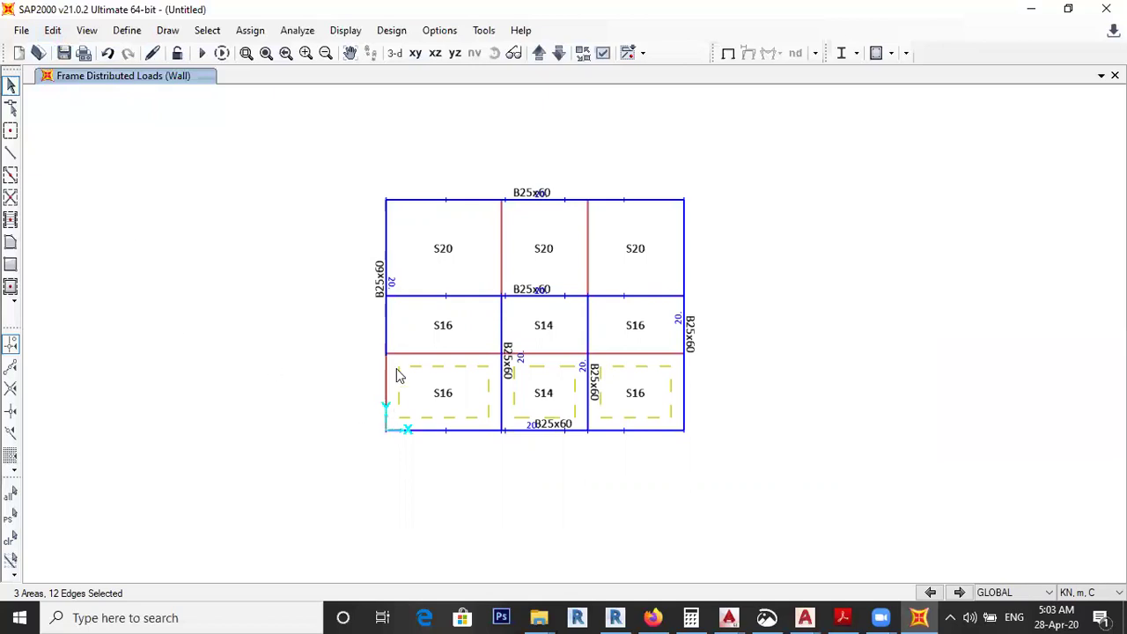
pyautogui.scroll(4, 396, 365)
pyautogui.scroll(-2, 405, 335)
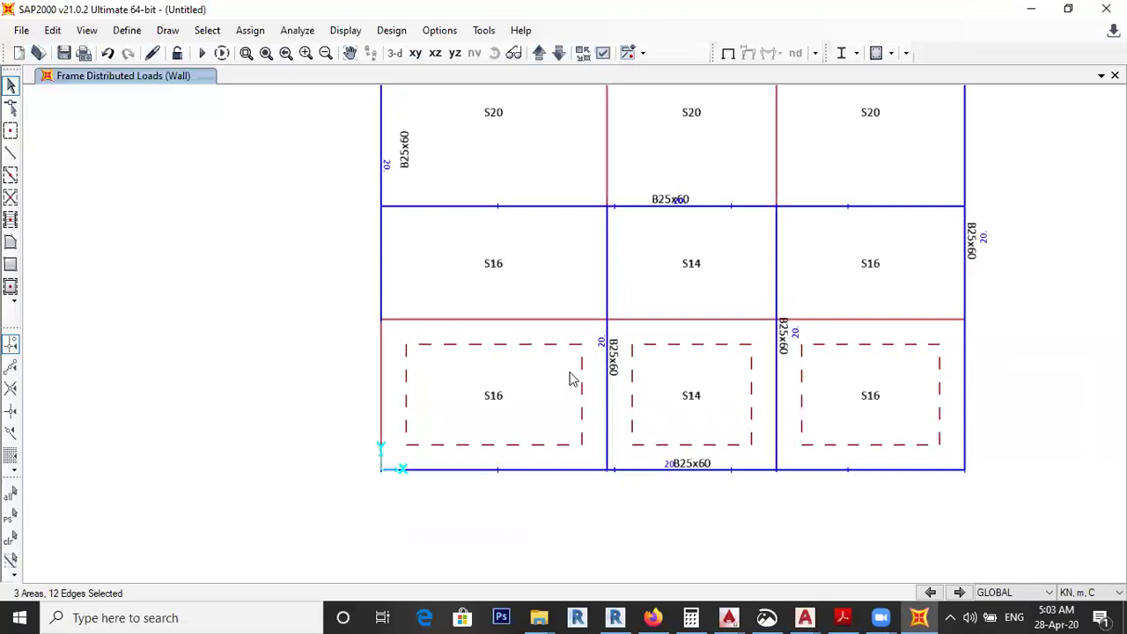
pyautogui.click(53, 30)
pyautogui.moveTo(237, 364)
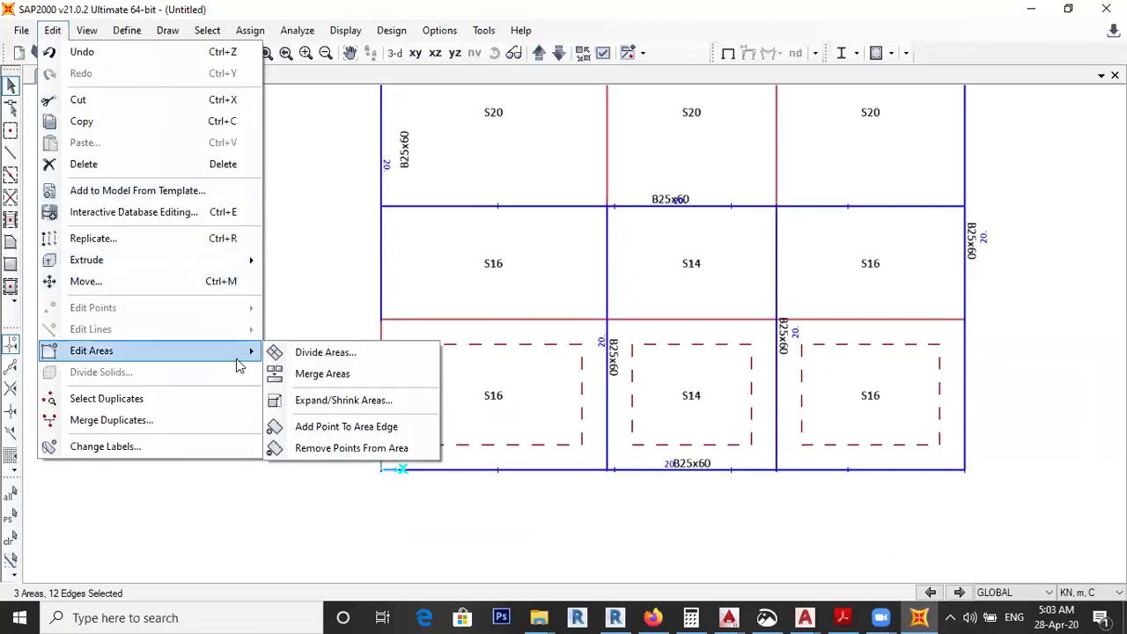
pyautogui.click(303, 352)
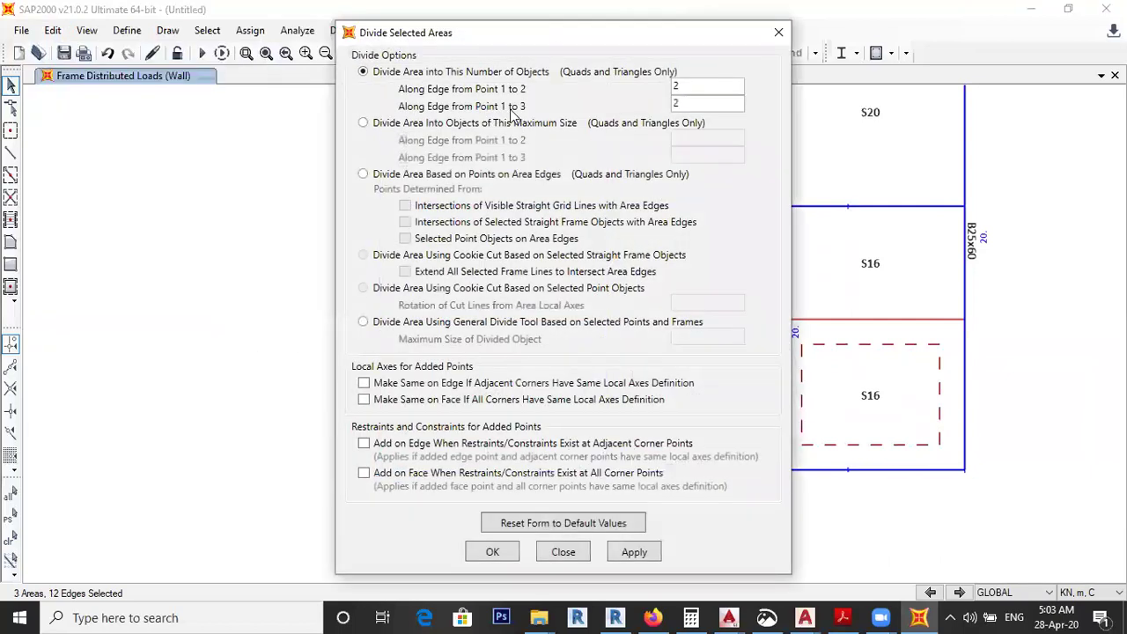
pyautogui.doubleClick(700, 88)
pyautogui.doubleClick(705, 104)
pyautogui.click(508, 553)
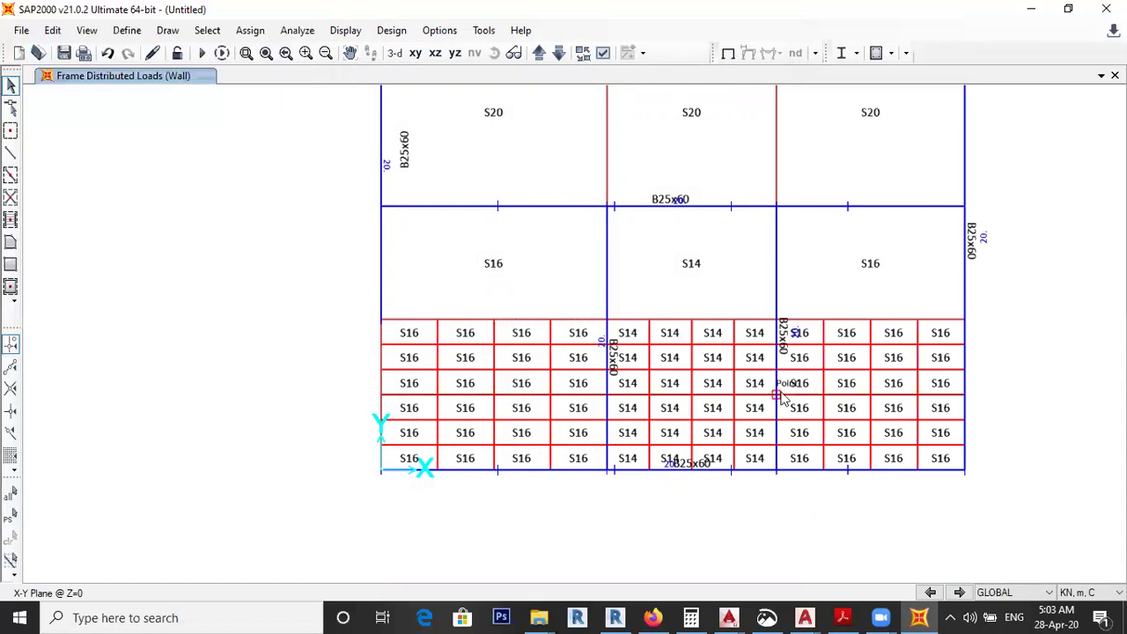
# Step: Examine the mesh joints of the divided slab row, including where it meets the B25x60 beams
pyautogui.click(733, 370)
pyautogui.click(692, 370)
pyautogui.press('Escape')
pyautogui.scroll(5, 704, 384)
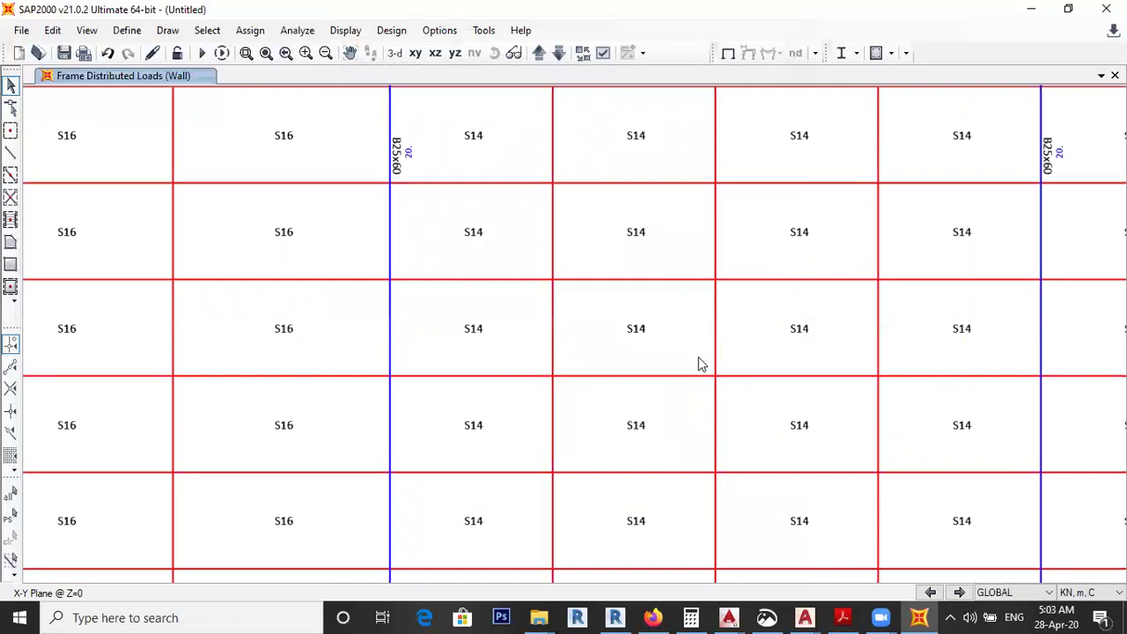
pyautogui.scroll(-5, 699, 365)
pyautogui.scroll(3, 711, 376)
pyautogui.scroll(-3, 711, 376)
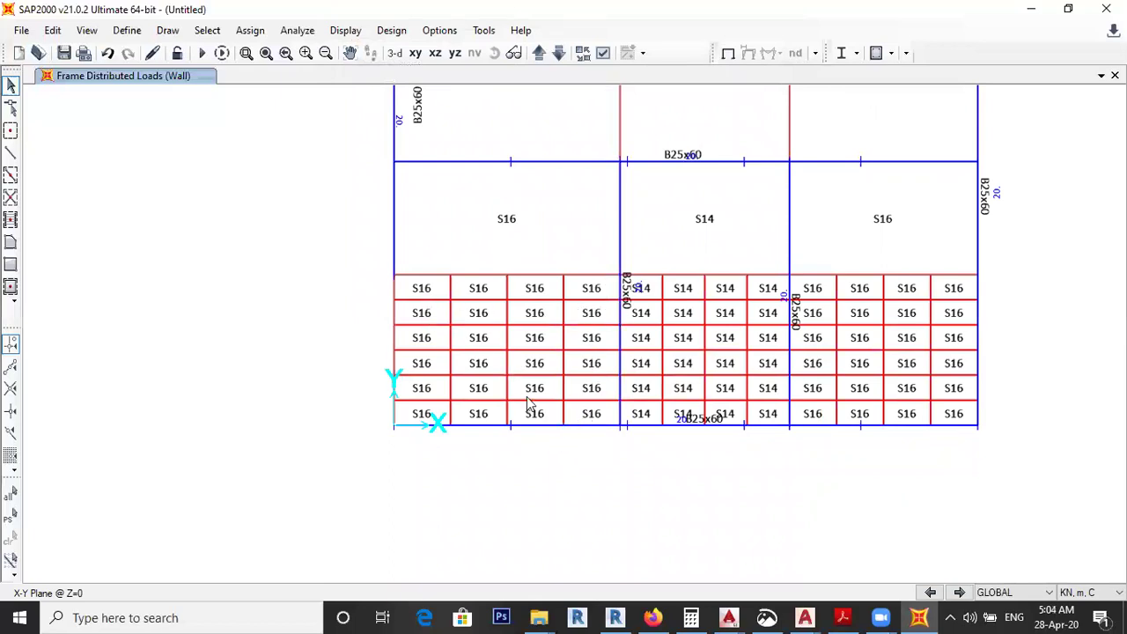
# Step: Try dividing the three undivided S16 and S14 slab areas of the middle row into 4 by 4 objects, and undo the division
pyautogui.scroll(-2, 520, 453)
pyautogui.scroll(2, 531, 347)
pyautogui.click(536, 344)
pyautogui.click(678, 342)
pyautogui.click(796, 331)
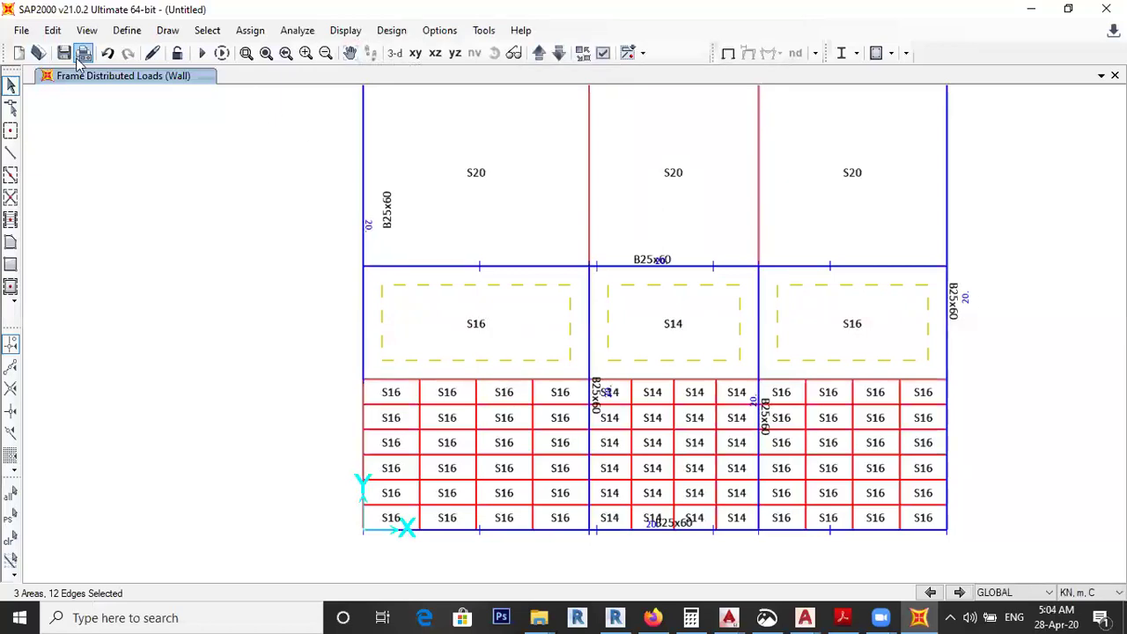
pyautogui.click(53, 30)
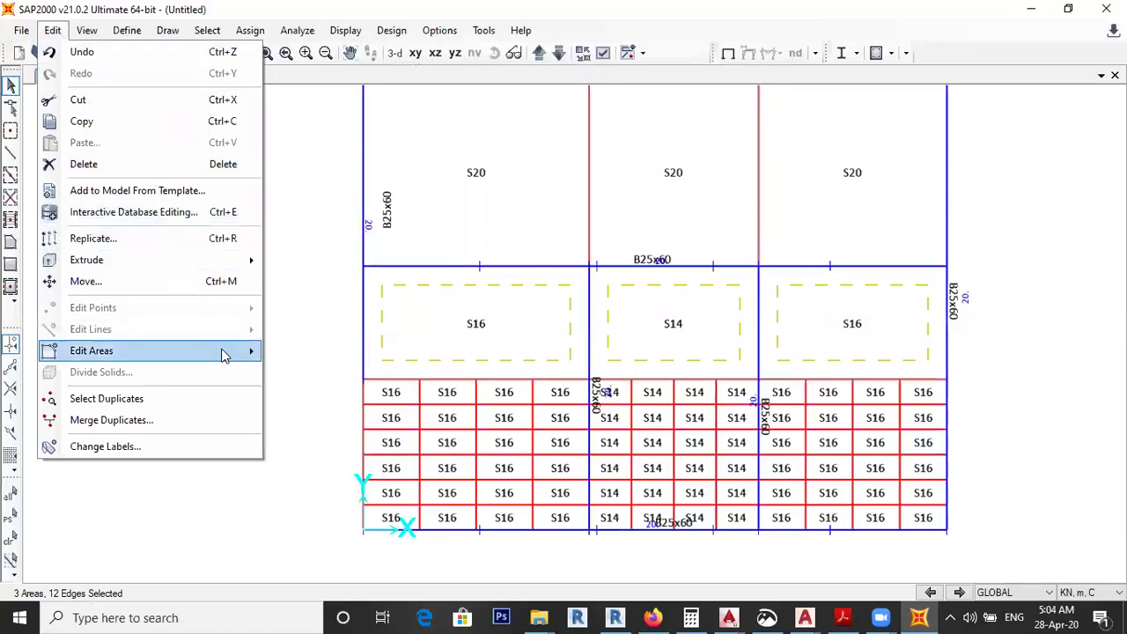
pyautogui.moveTo(244, 353)
pyautogui.click(324, 352)
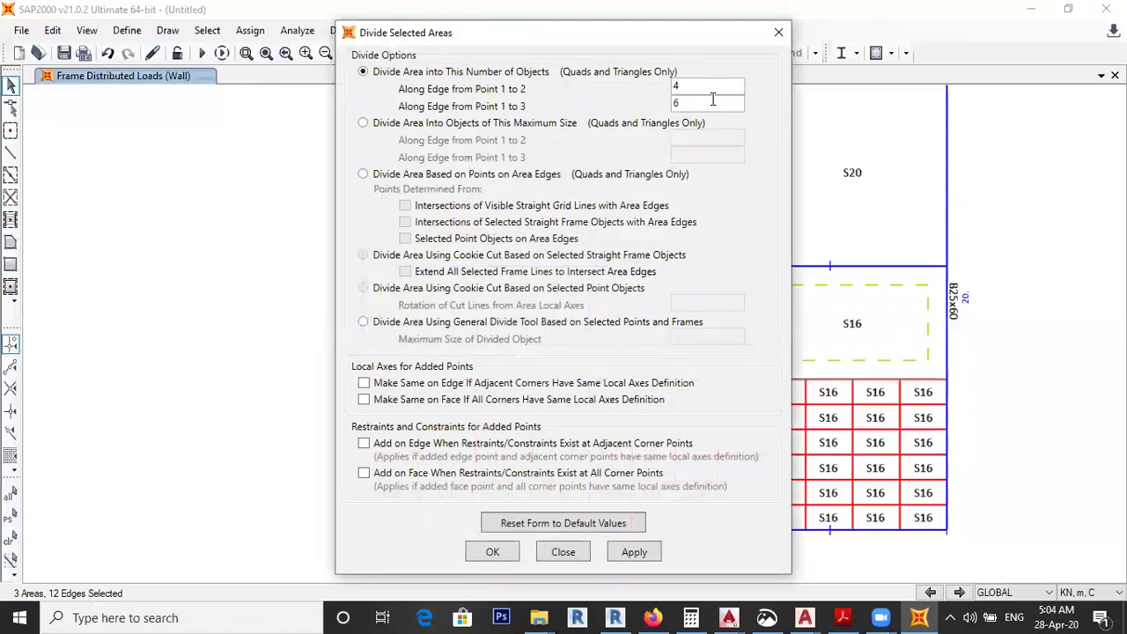
pyautogui.moveTo(639, 42); pyautogui.dragTo(263, 22)
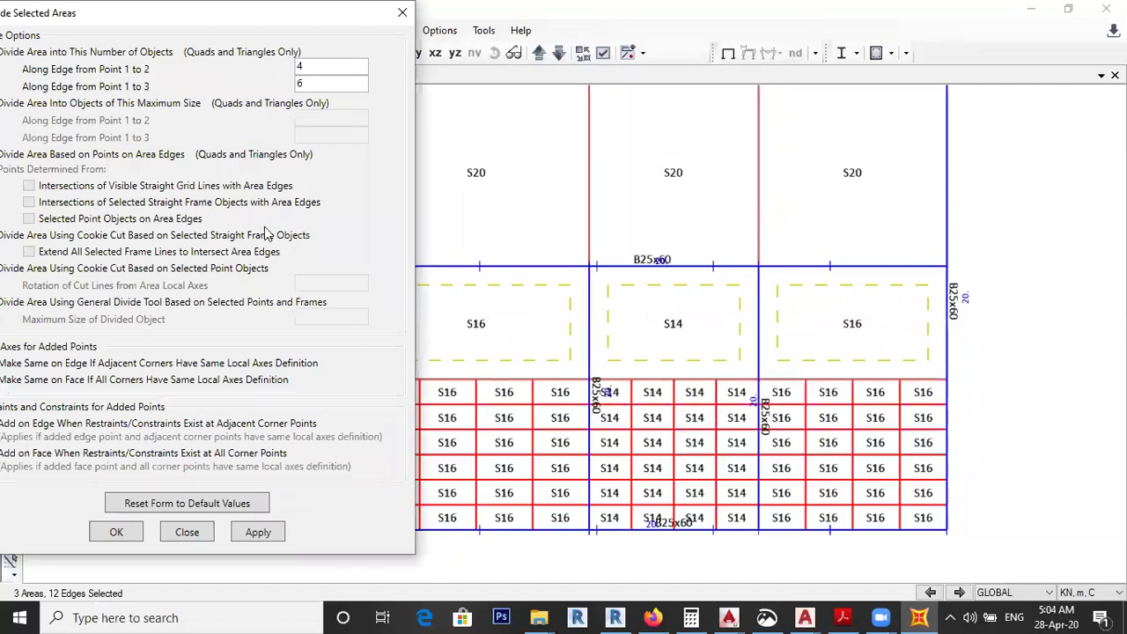
pyautogui.moveTo(320, 38); pyautogui.dragTo(328, 39)
pyautogui.doubleClick(308, 84)
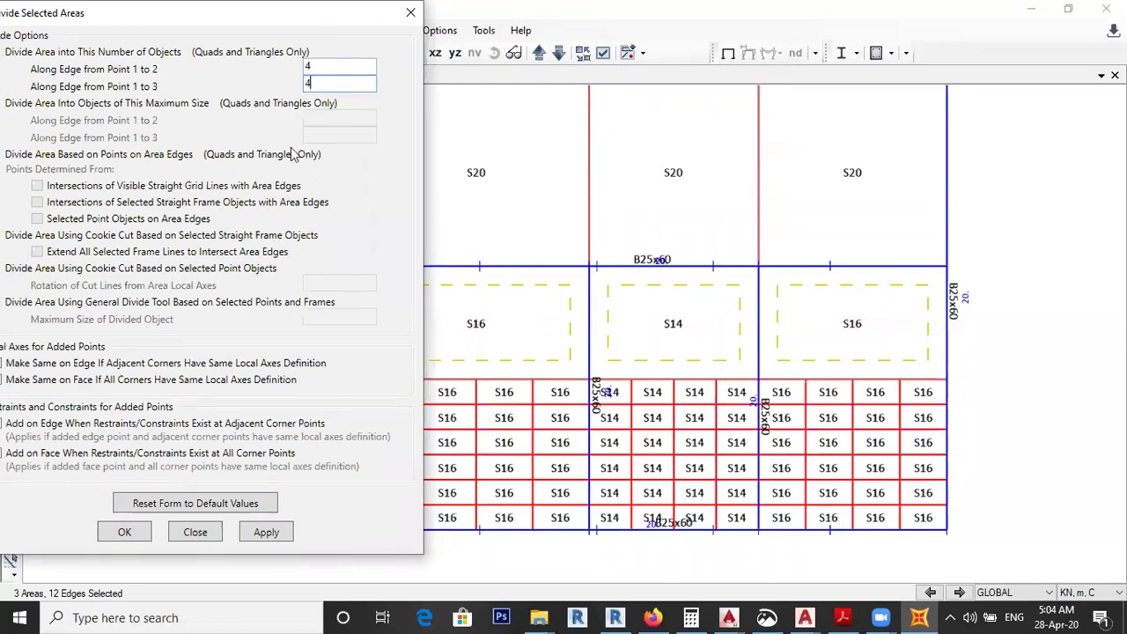
pyautogui.click(137, 535)
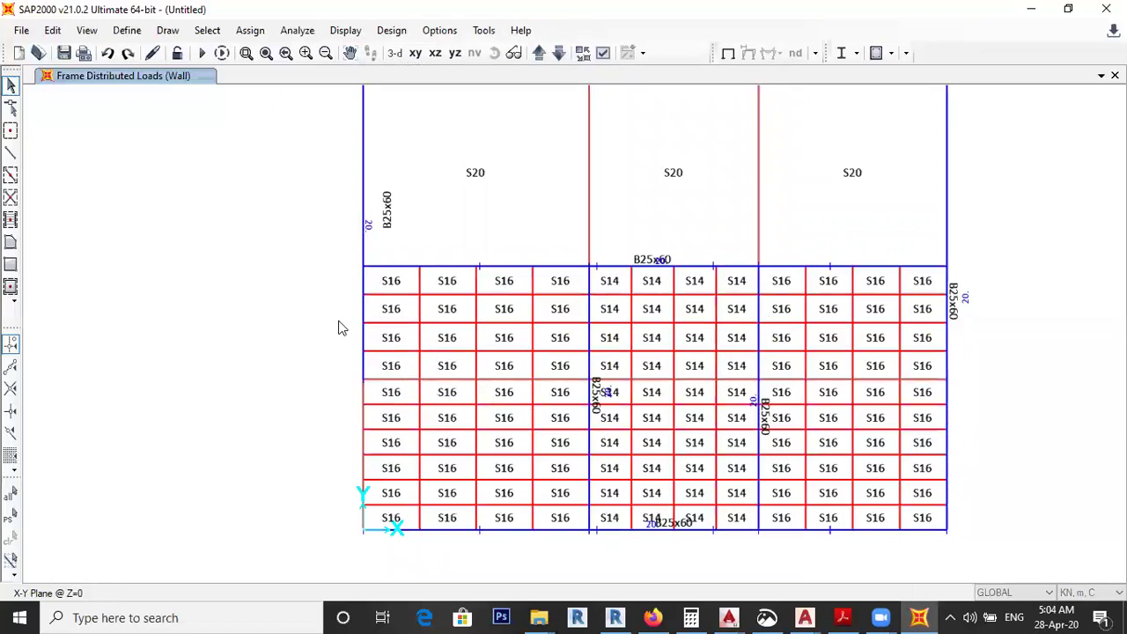
pyautogui.hotkey('ctrl', 'z')
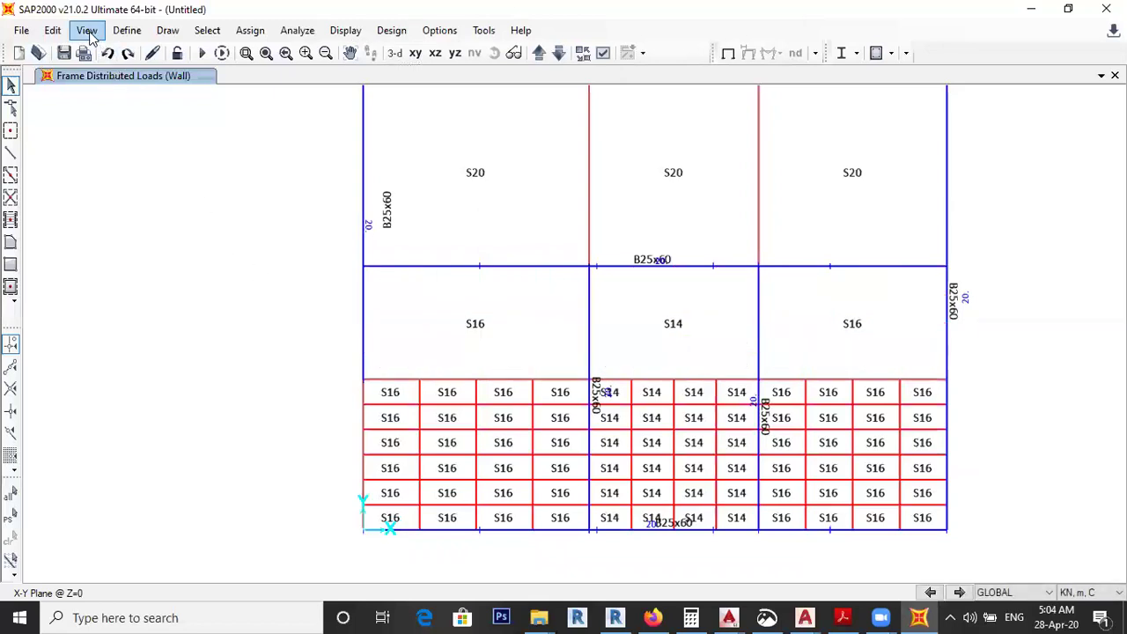
# Step: Divide the three middle-row slab areas into 5 objects along edge 1-2 and 4 along edge 1-3
pyautogui.click(477, 340)
pyautogui.click(703, 338)
pyautogui.click(854, 313)
pyautogui.click(53, 30)
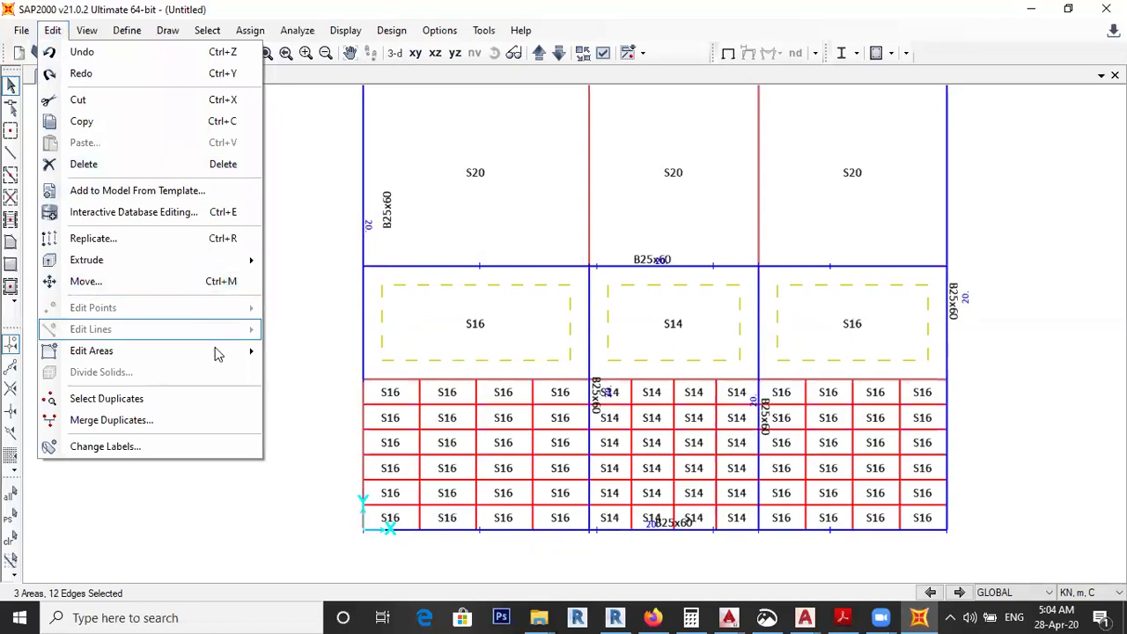
pyautogui.moveTo(220, 360)
pyautogui.click(304, 353)
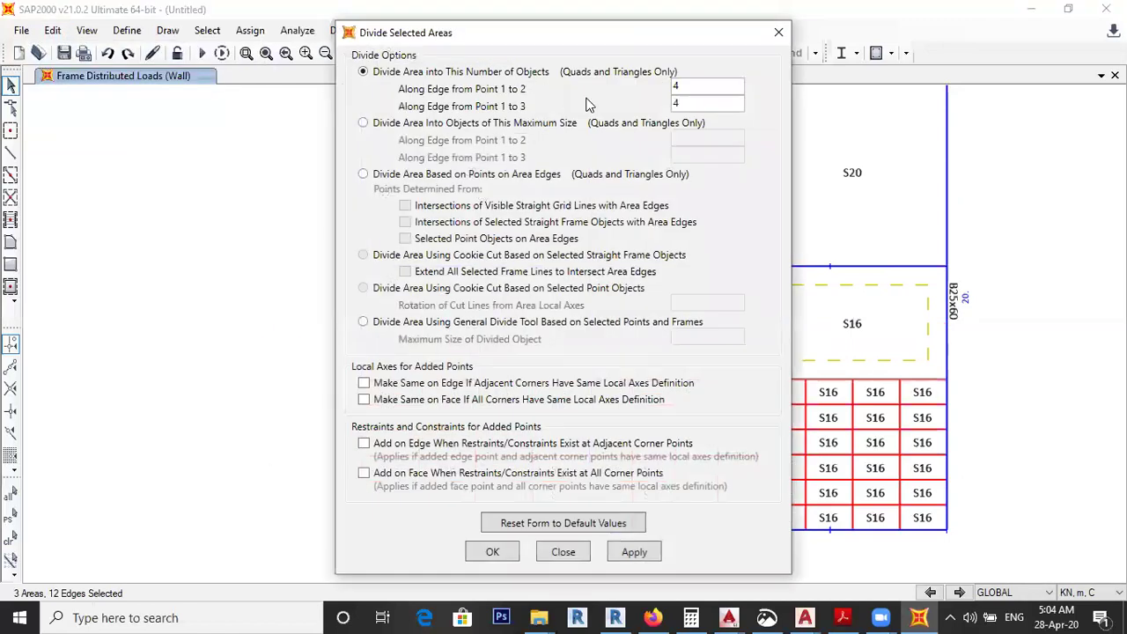
pyautogui.write('5')
pyautogui.click(493, 551)
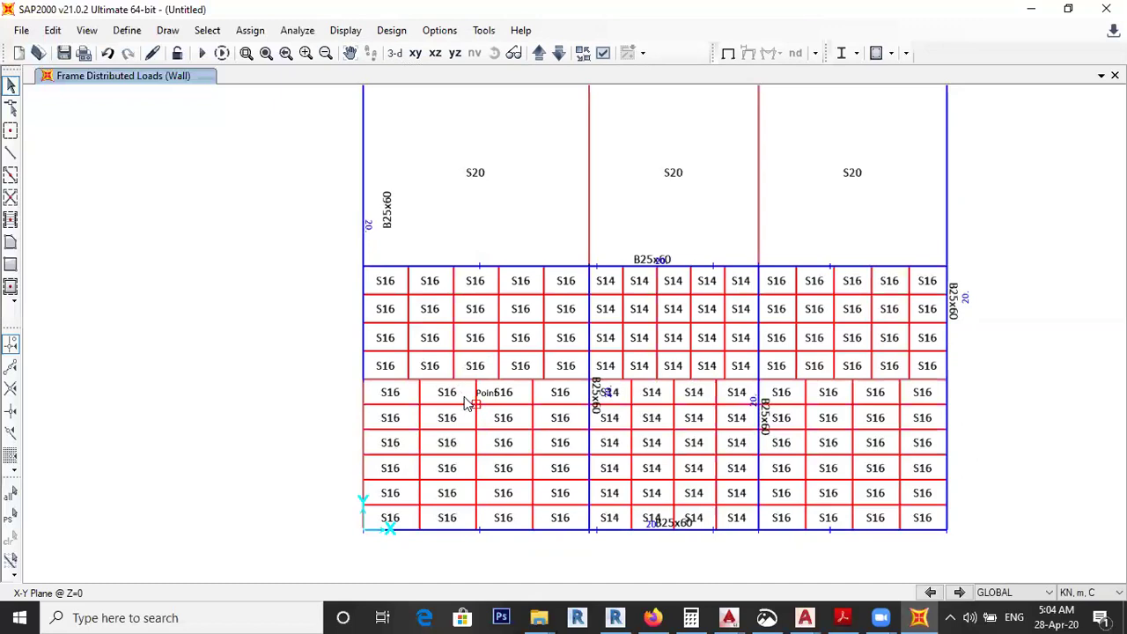
# Step: Inspect how the mesh joints line up along the shared edge between the two divided slab rows, and clear the selection
pyautogui.scroll(3, 407, 388)
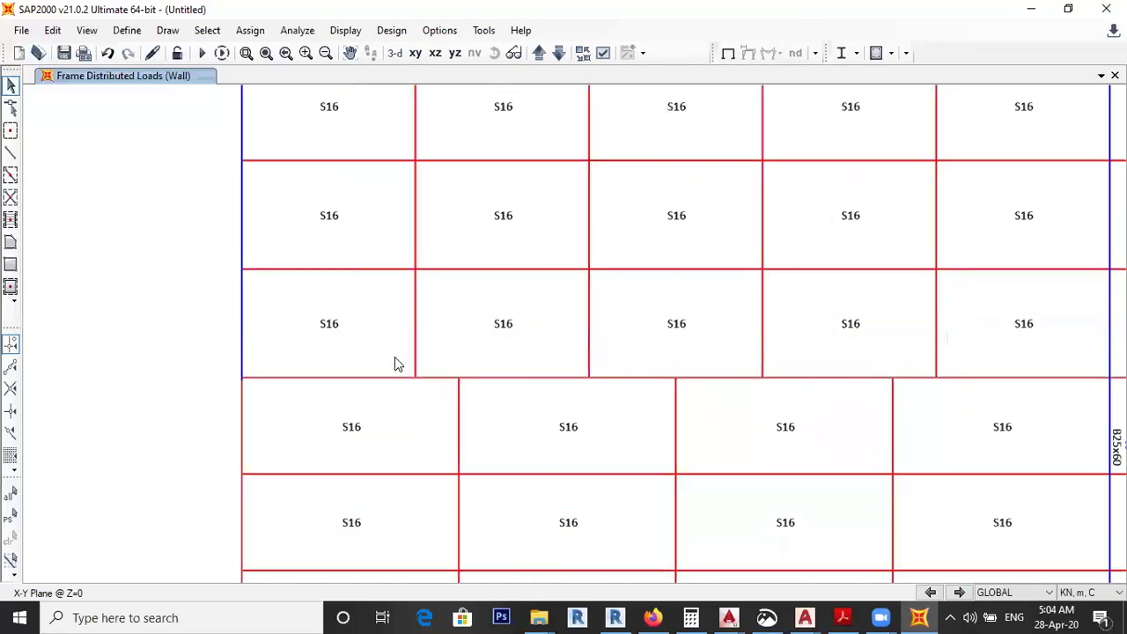
pyautogui.click(430, 398)
pyautogui.click(589, 390)
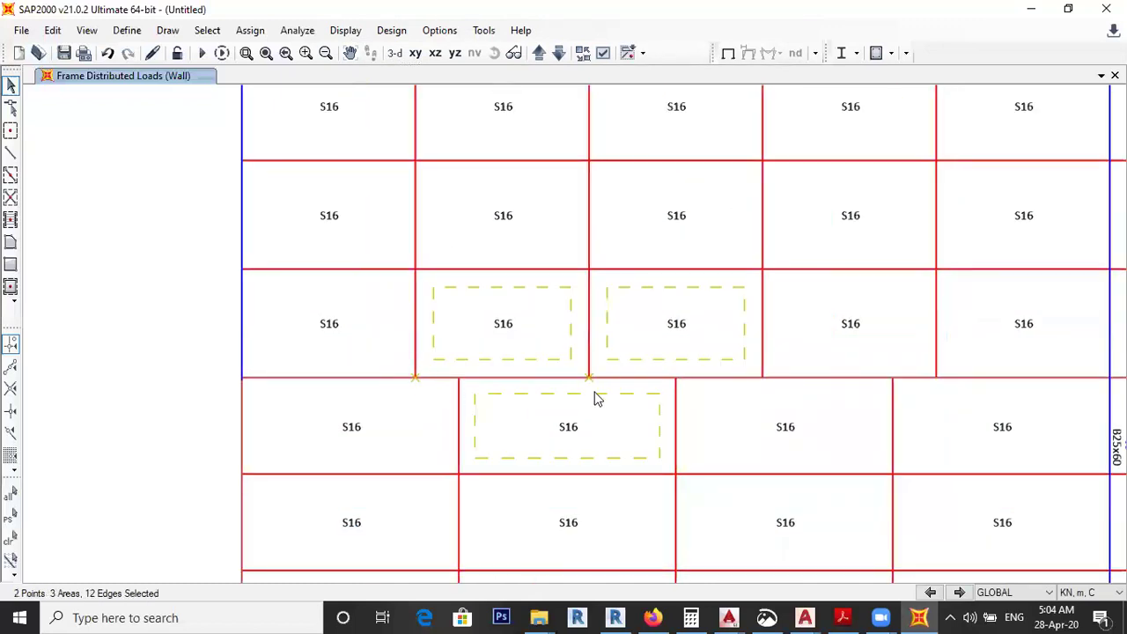
pyautogui.click(589, 378)
pyautogui.click(763, 380)
pyautogui.press('Escape')
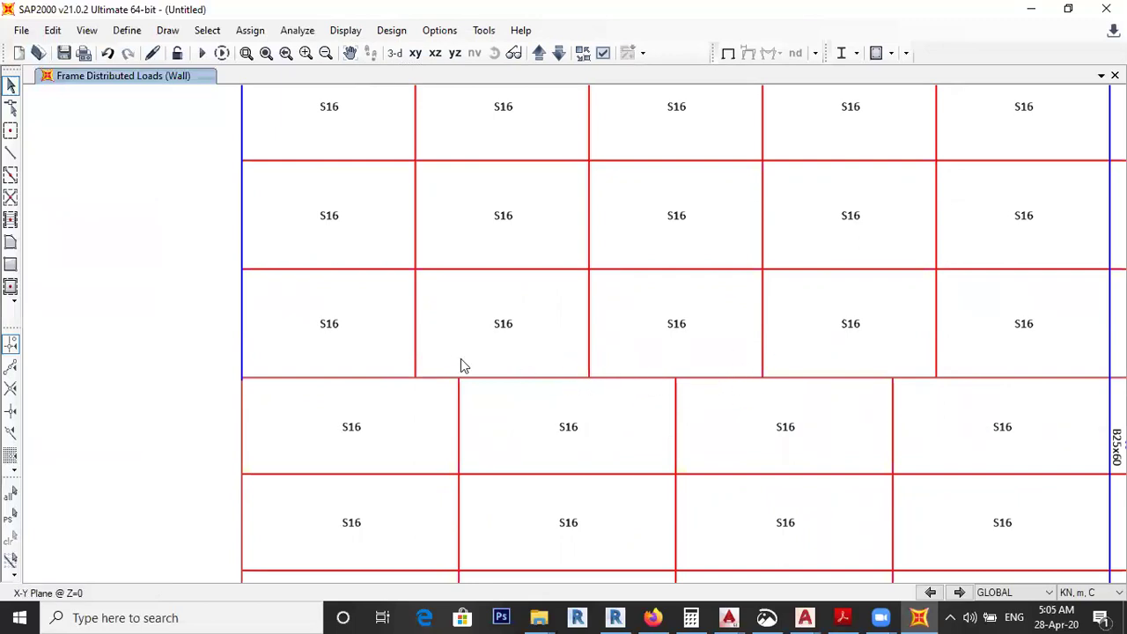
# Step: Undo the 5 by 4 division of the middle slab row
pyautogui.scroll(-3, 464, 366)
pyautogui.scroll(2, 656, 365)
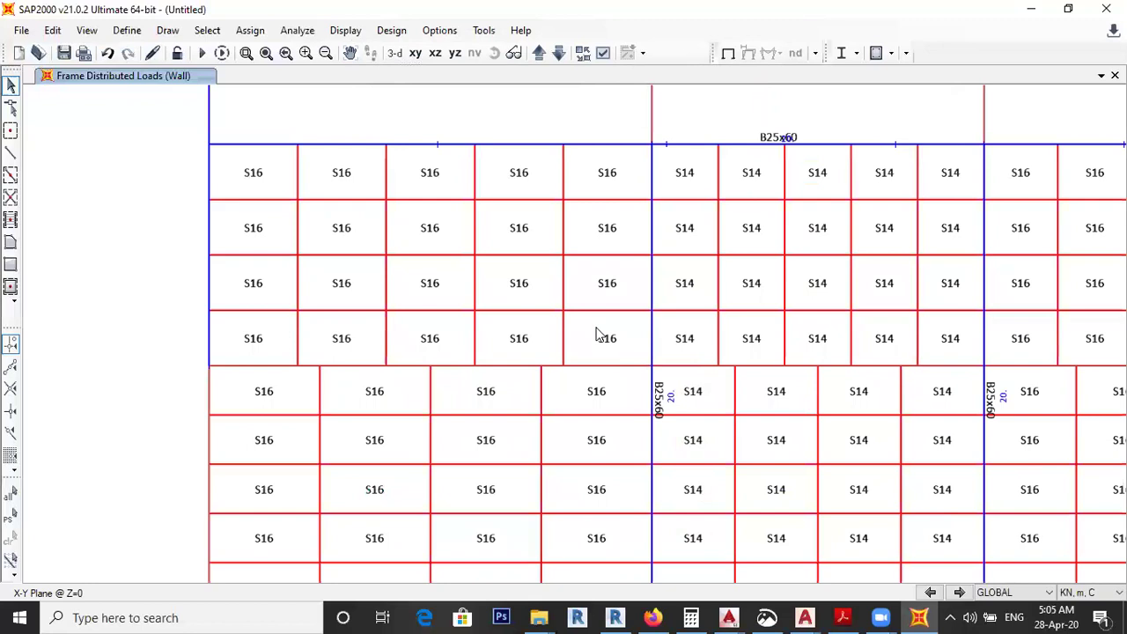
pyautogui.scroll(-2, 596, 334)
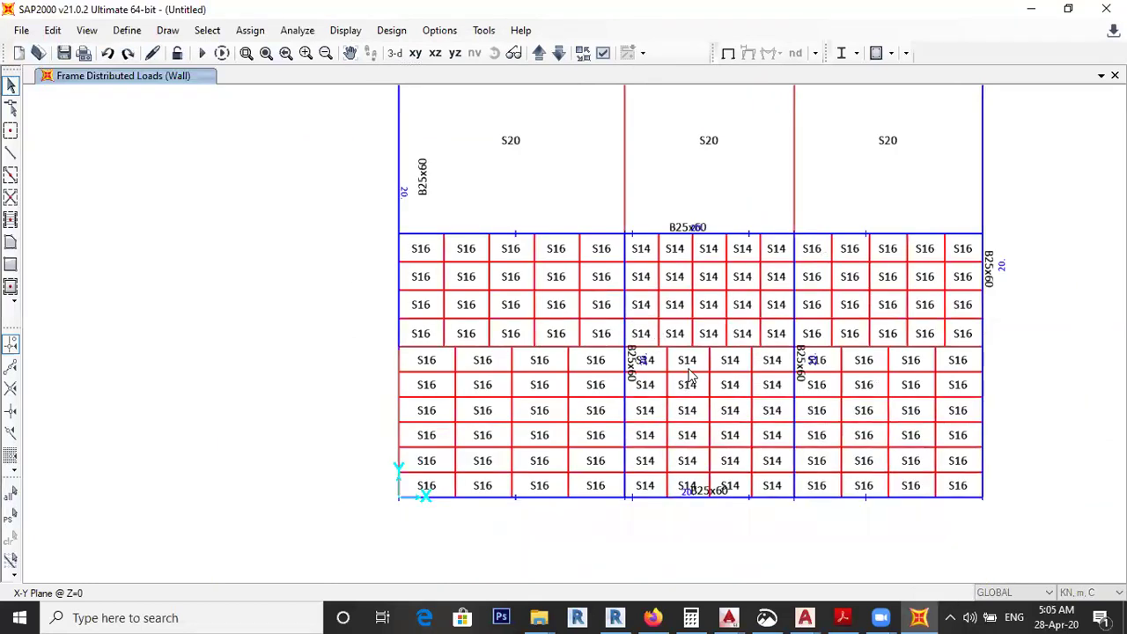
pyautogui.hotkey('ctrl', 'z')
# Step: Divide the three undivided S16 and S14 slab areas of the middle row into 4 by 4 objects
pyautogui.click(647, 295)
pyautogui.click(521, 278)
pyautogui.click(861, 308)
pyautogui.click(53, 30)
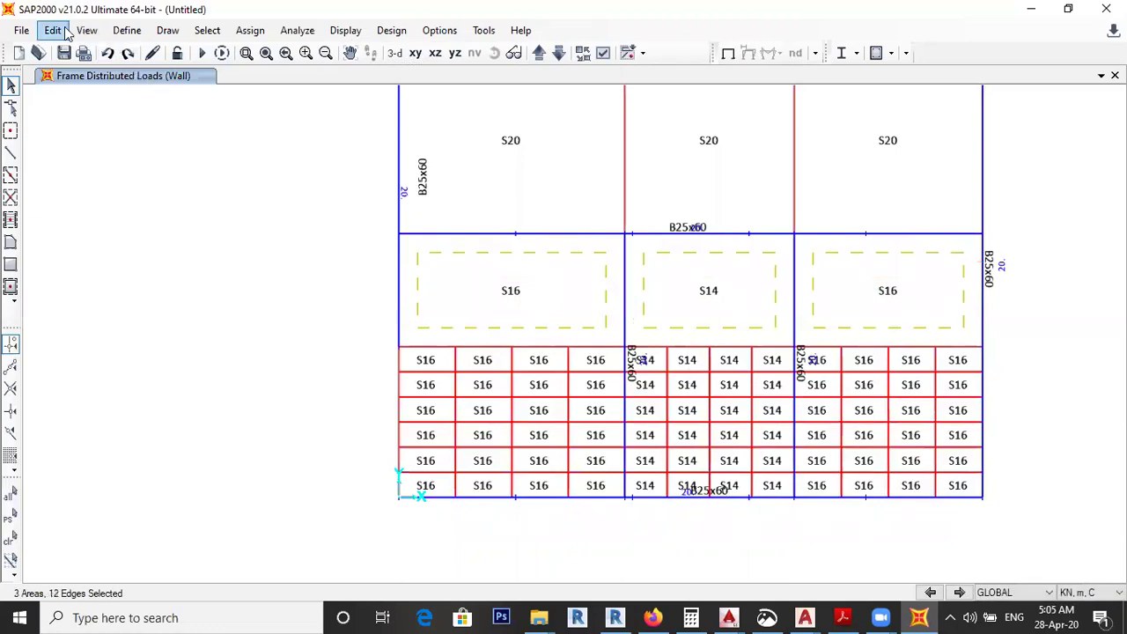
pyautogui.moveTo(200, 350)
pyautogui.click(322, 350)
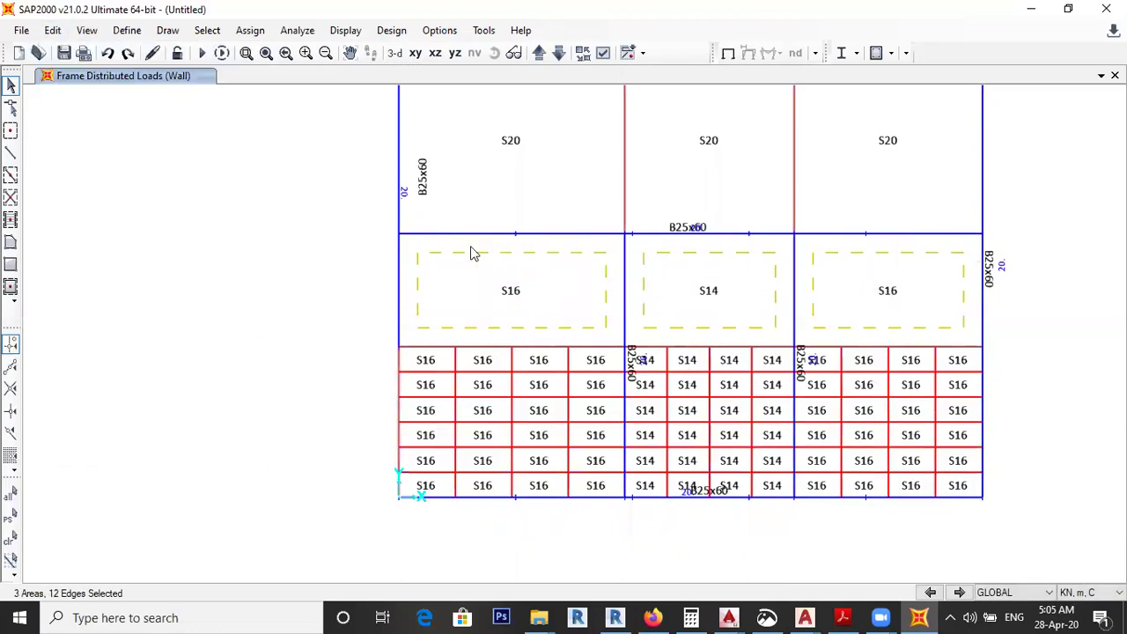
pyautogui.write('4')
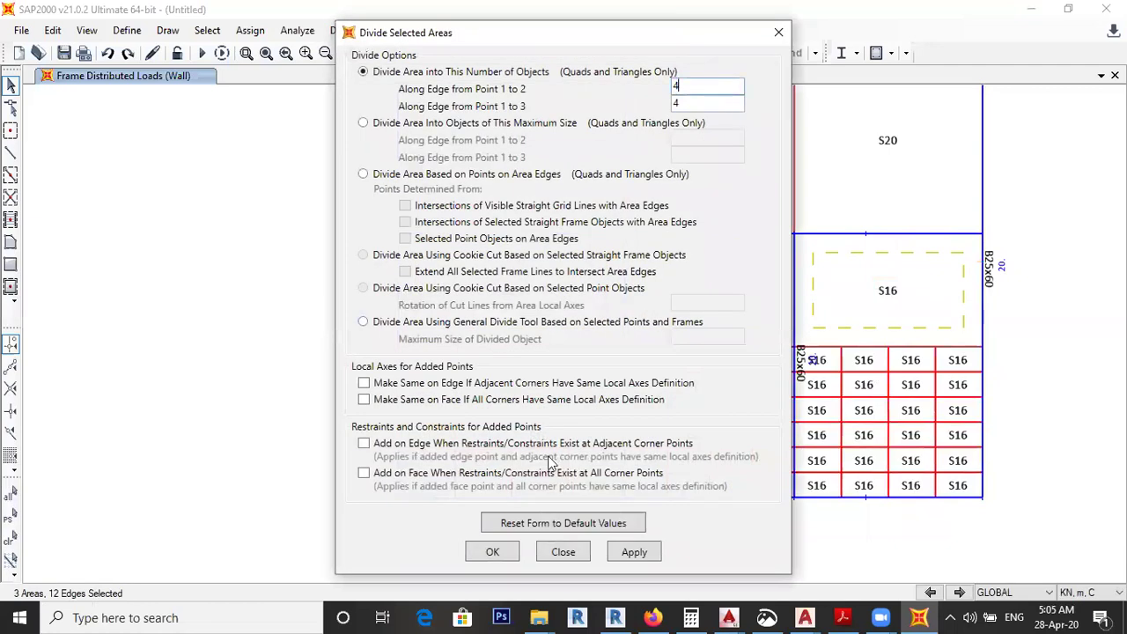
pyautogui.click(518, 553)
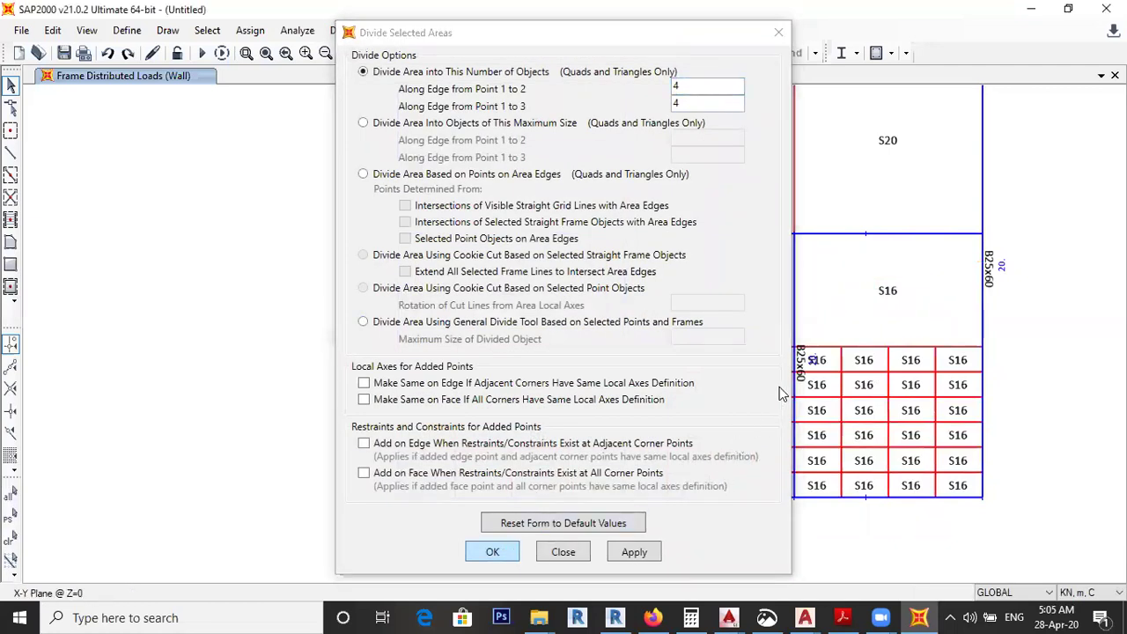
# Step: Try dividing the three S20 slab areas into 4 objects along edge 1-2 and 7 along edge 1-3, and undo the division
pyautogui.scroll(-2, 612, 411)
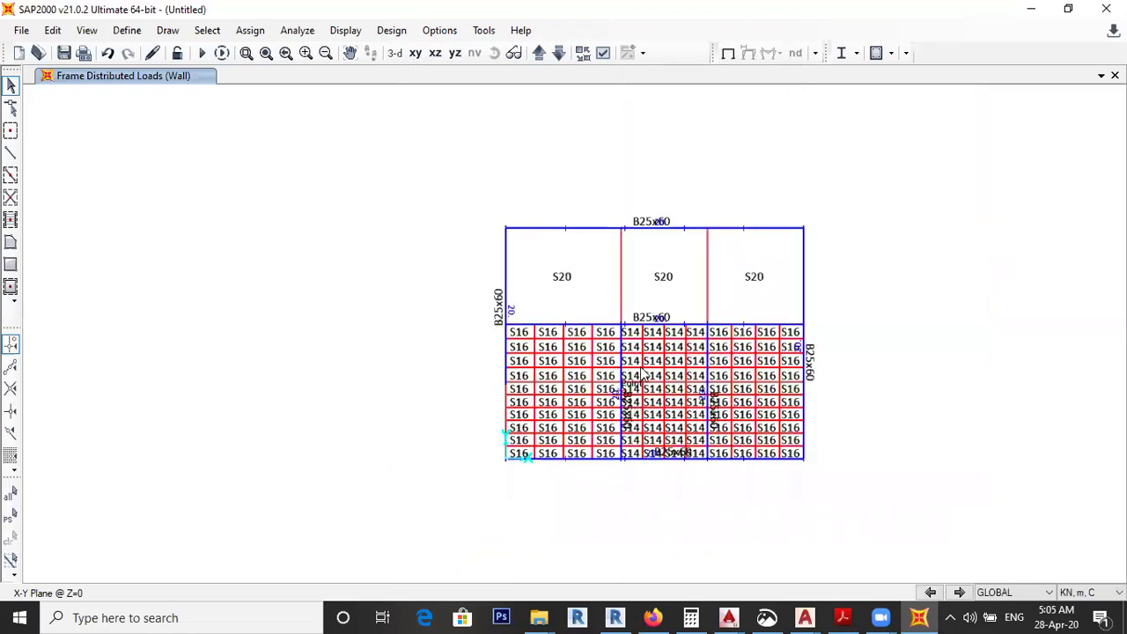
pyautogui.scroll(2, 591, 304)
pyautogui.click(557, 305)
pyautogui.click(676, 306)
pyautogui.click(845, 327)
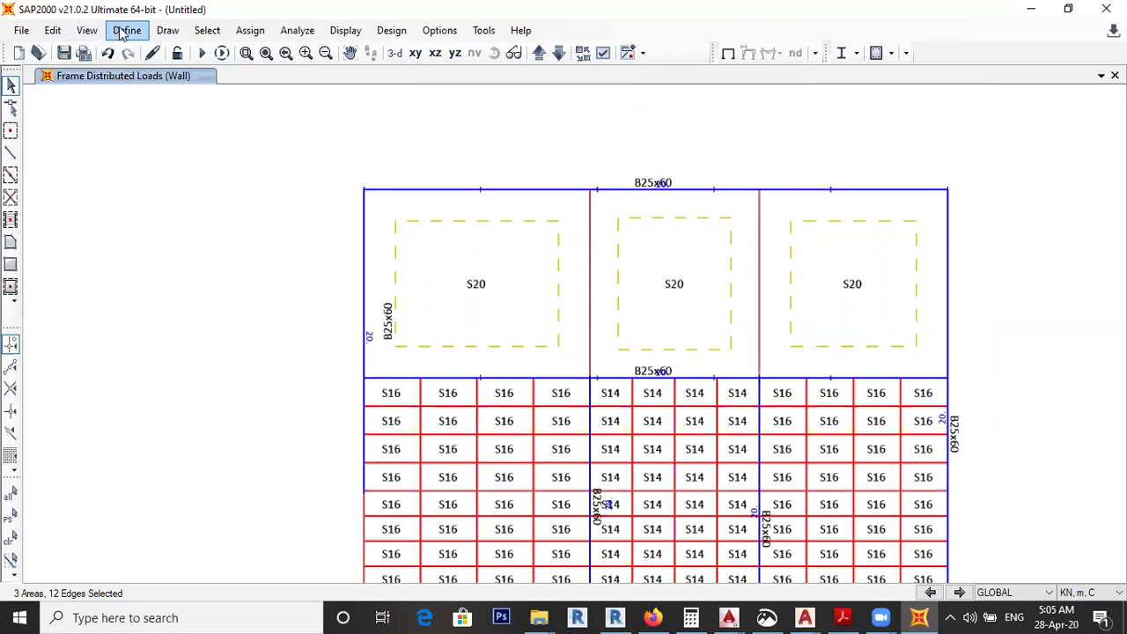
pyautogui.click(53, 30)
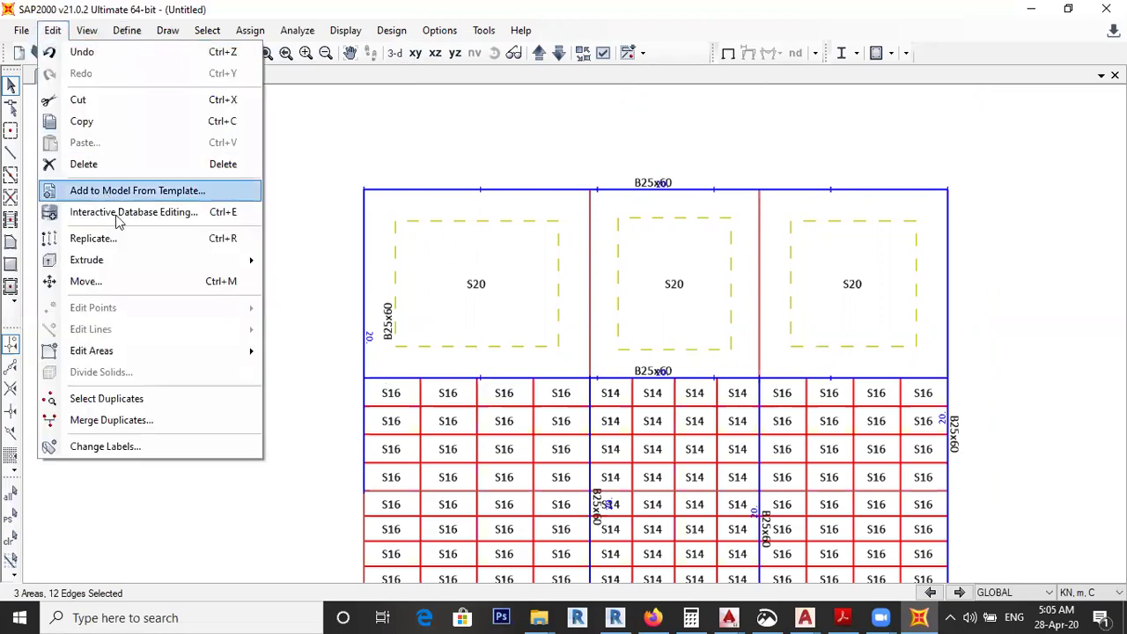
pyautogui.moveTo(195, 360)
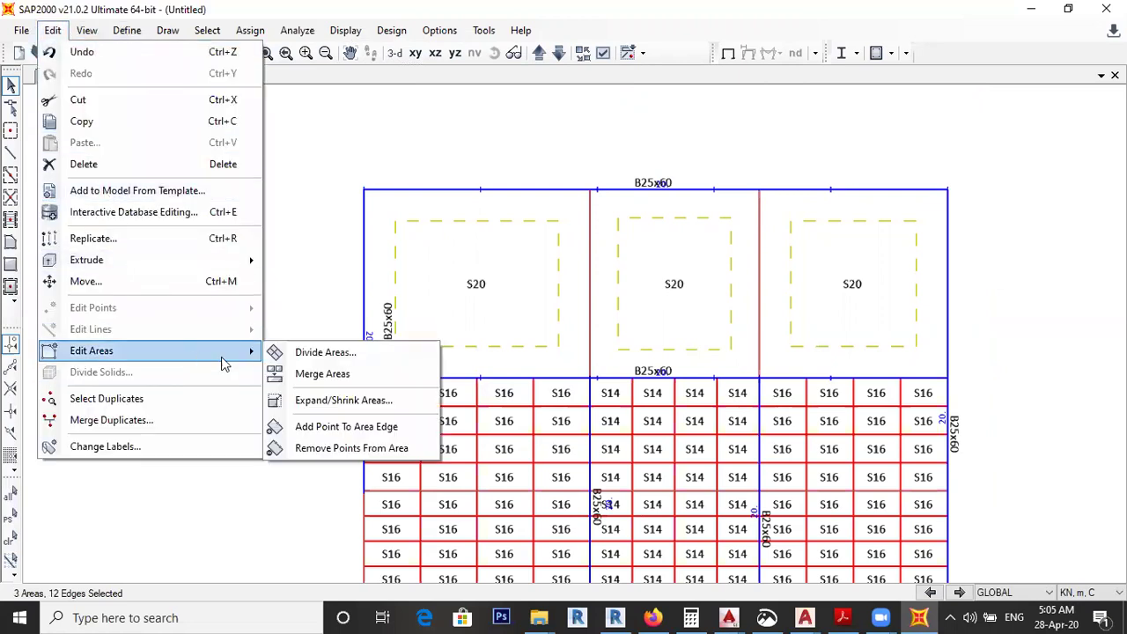
pyautogui.click(304, 353)
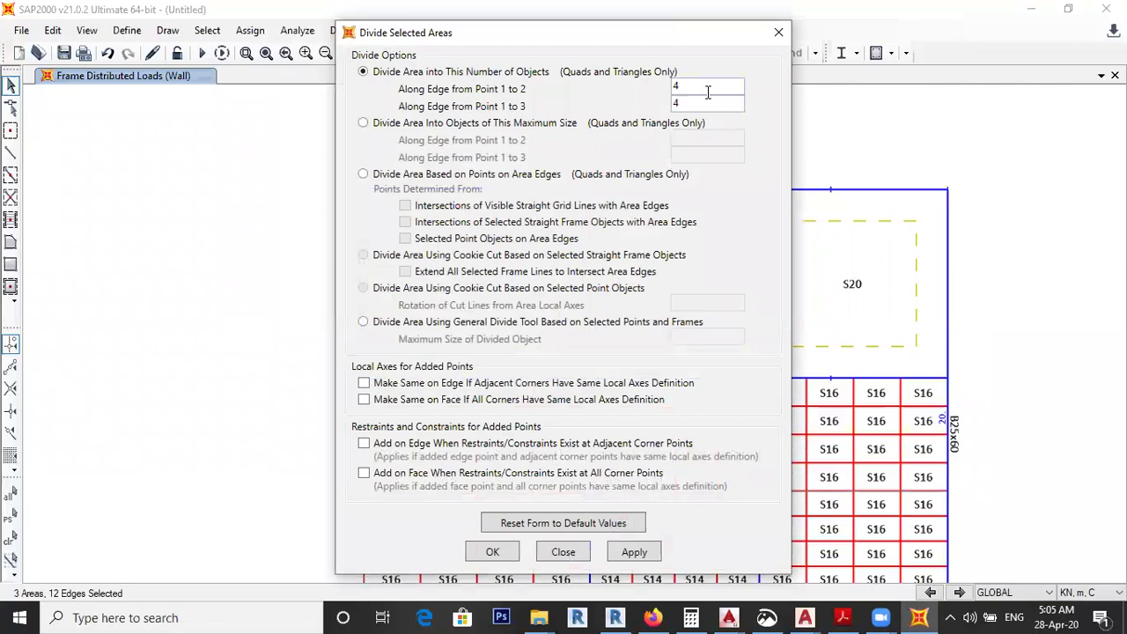
pyautogui.doubleClick(707, 103)
pyautogui.write('7')
pyautogui.click(123, 289)
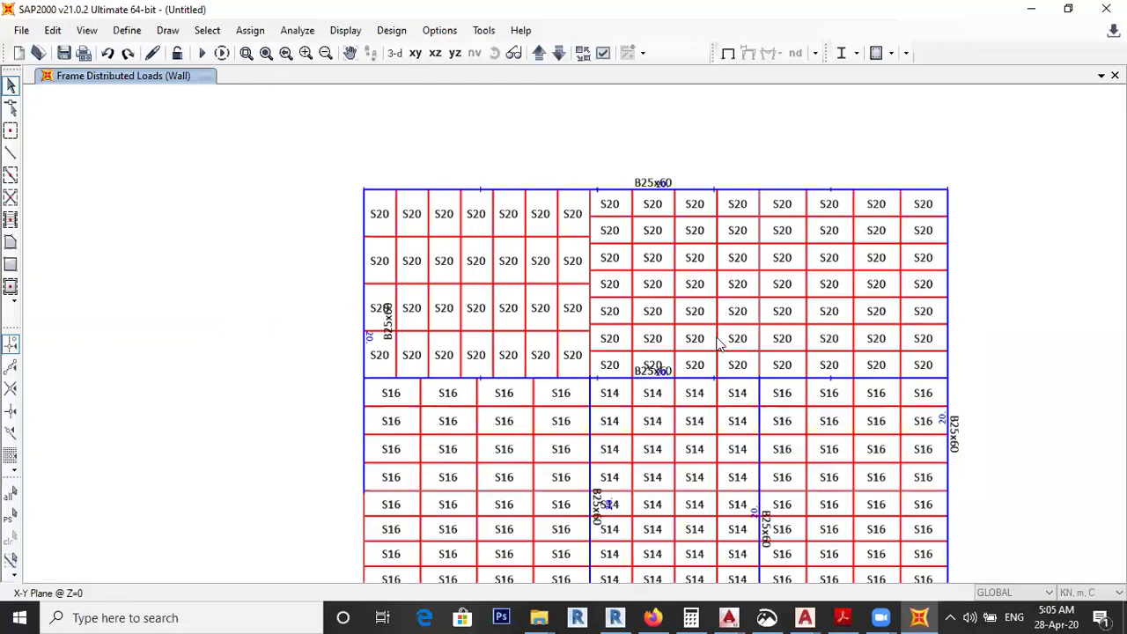
pyautogui.hotkey('ctrl', 'z')
pyautogui.click(568, 313)
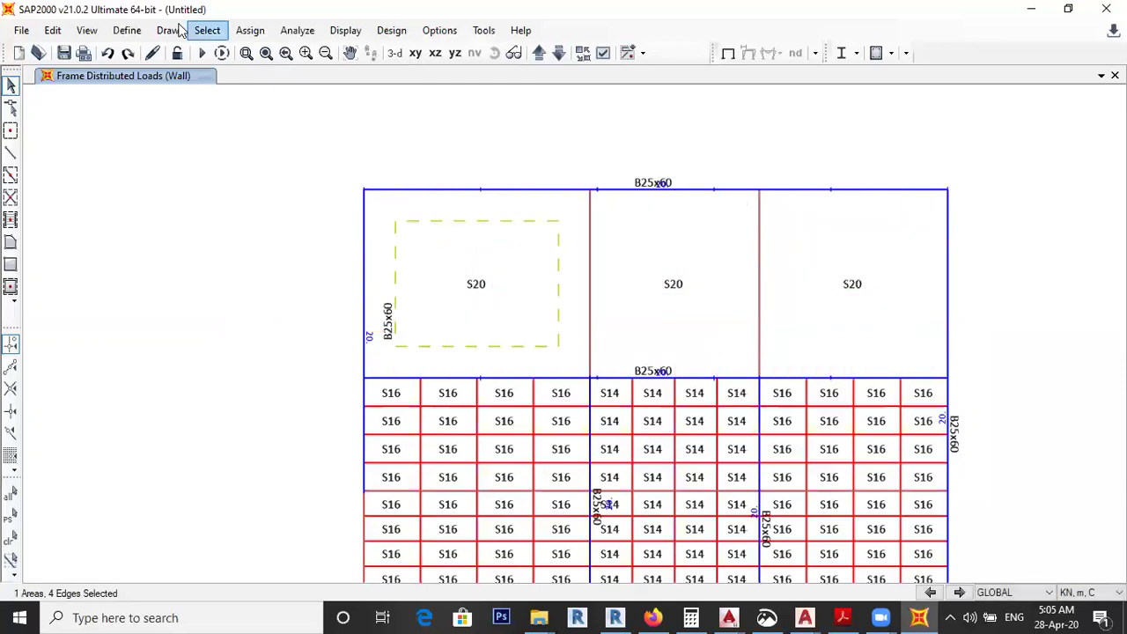
pyautogui.click(52, 30)
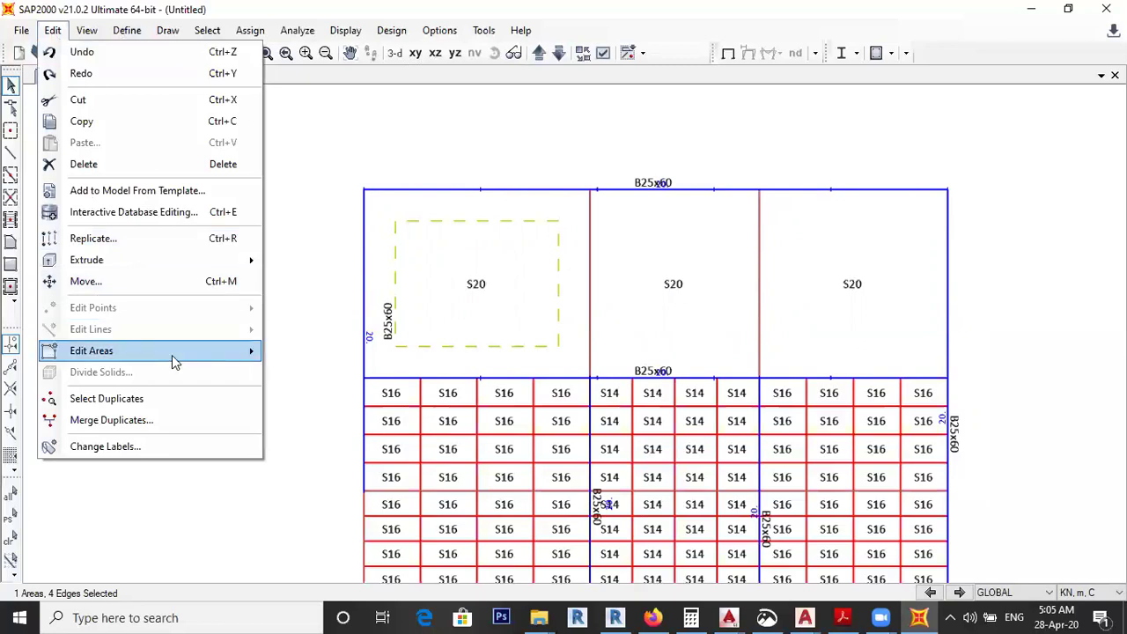
pyautogui.moveTo(206, 355)
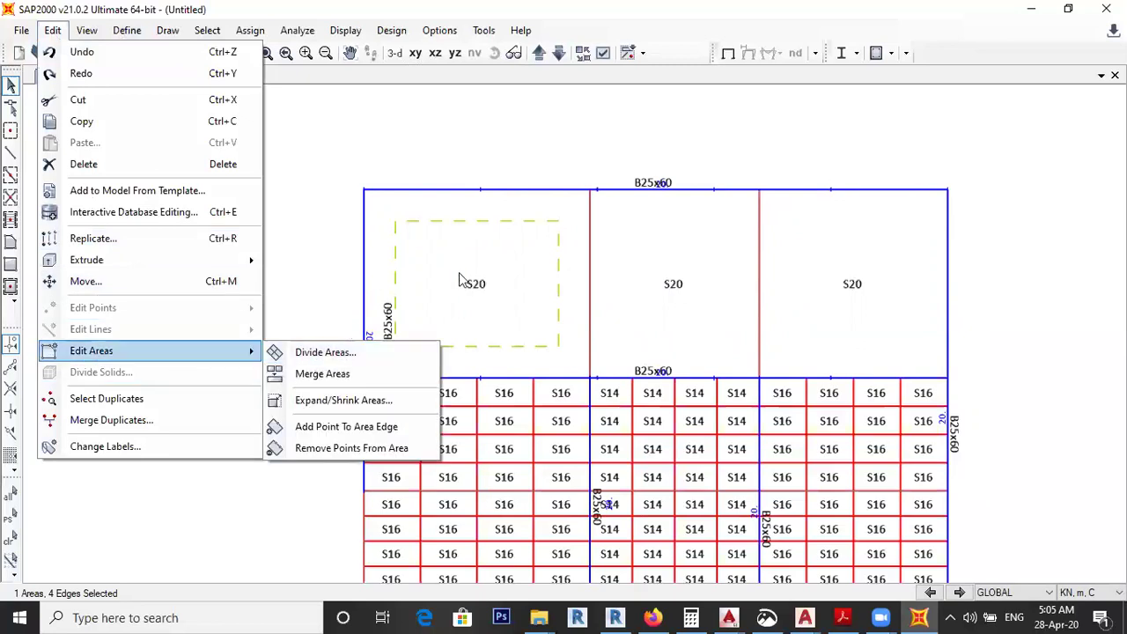
pyautogui.click(555, 281)
# Step: Try dividing all three S20 slab areas into 7 objects along edge 1-2 and 4 along edge 1-3, and undo the division
pyautogui.click(572, 283)
pyautogui.click(741, 325)
pyautogui.click(852, 300)
pyautogui.click(482, 283)
pyautogui.click(55, 31)
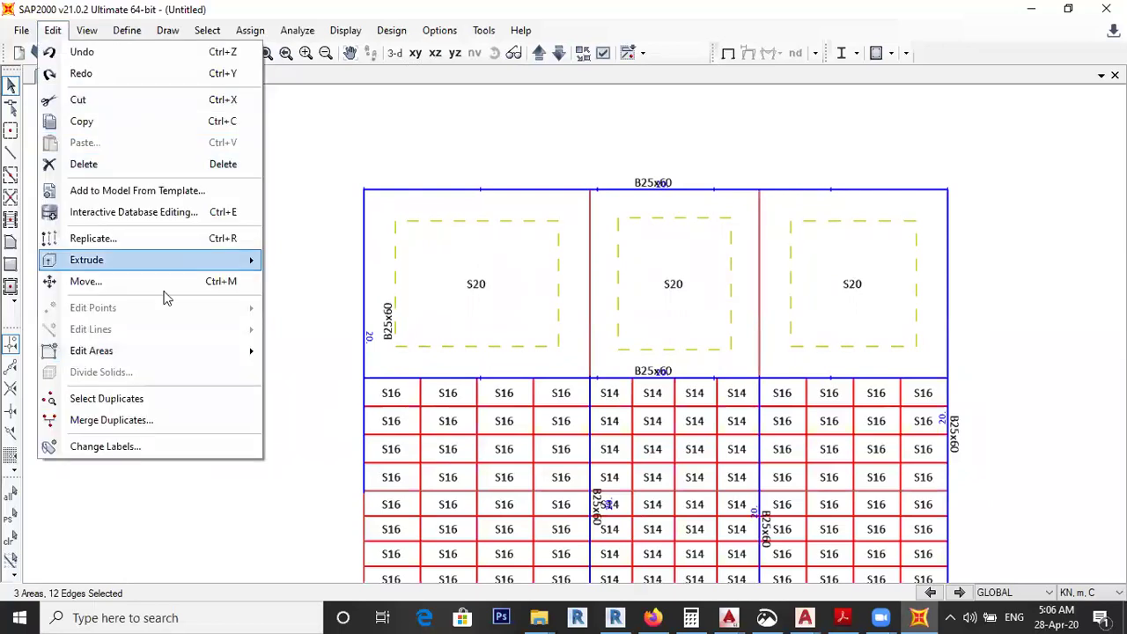
pyautogui.moveTo(185, 350)
pyautogui.click(304, 352)
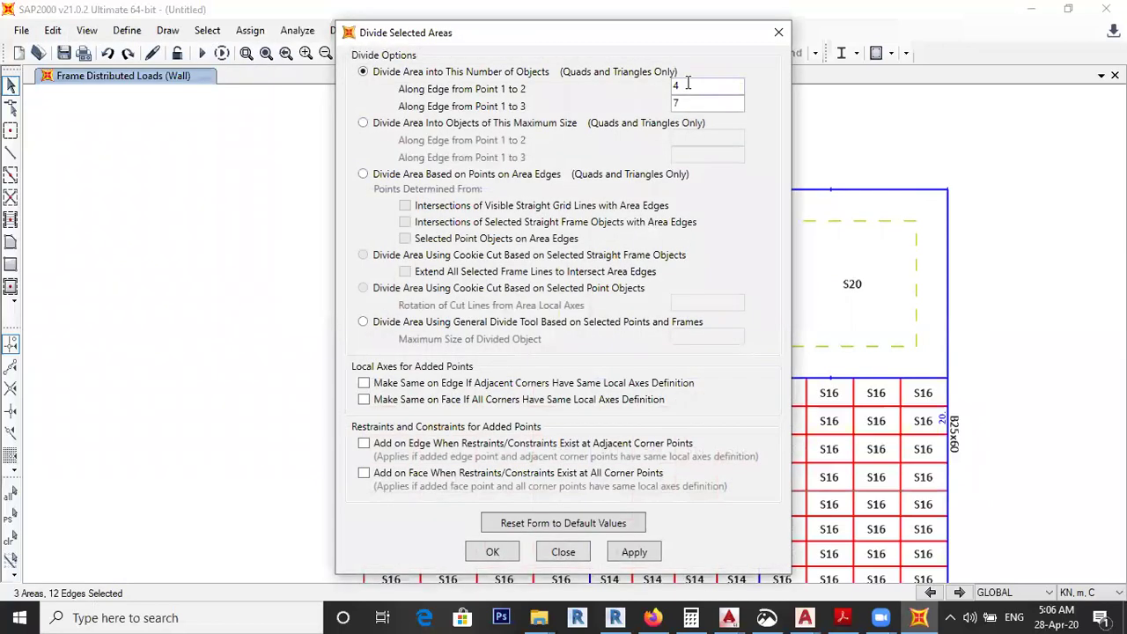
pyautogui.doubleClick(689, 85)
pyautogui.press('Tab')
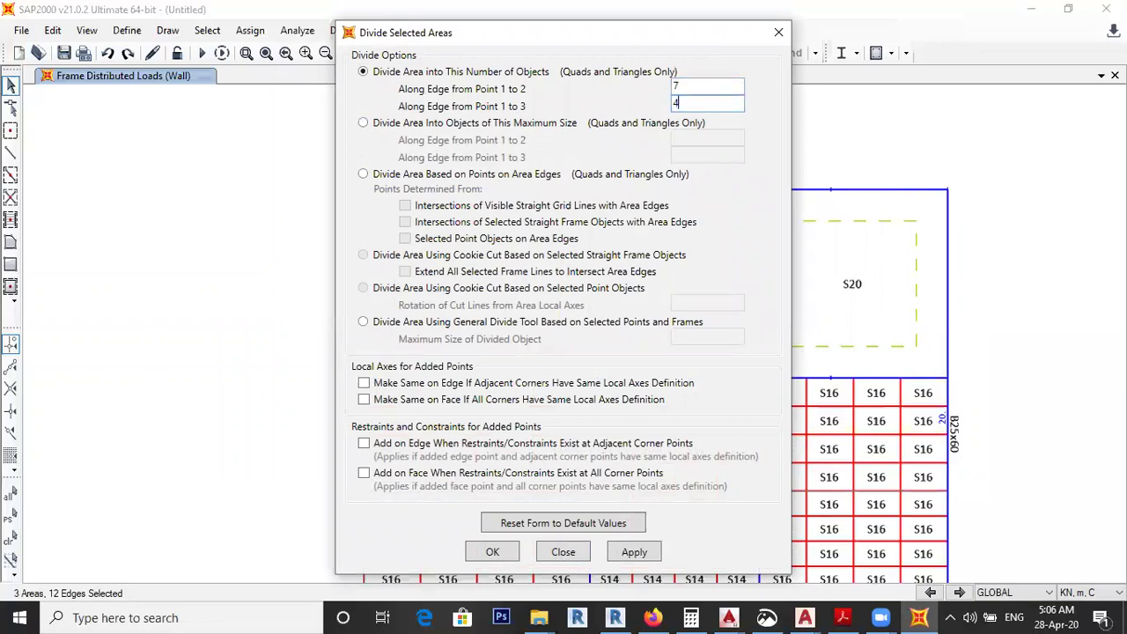
pyautogui.click(487, 552)
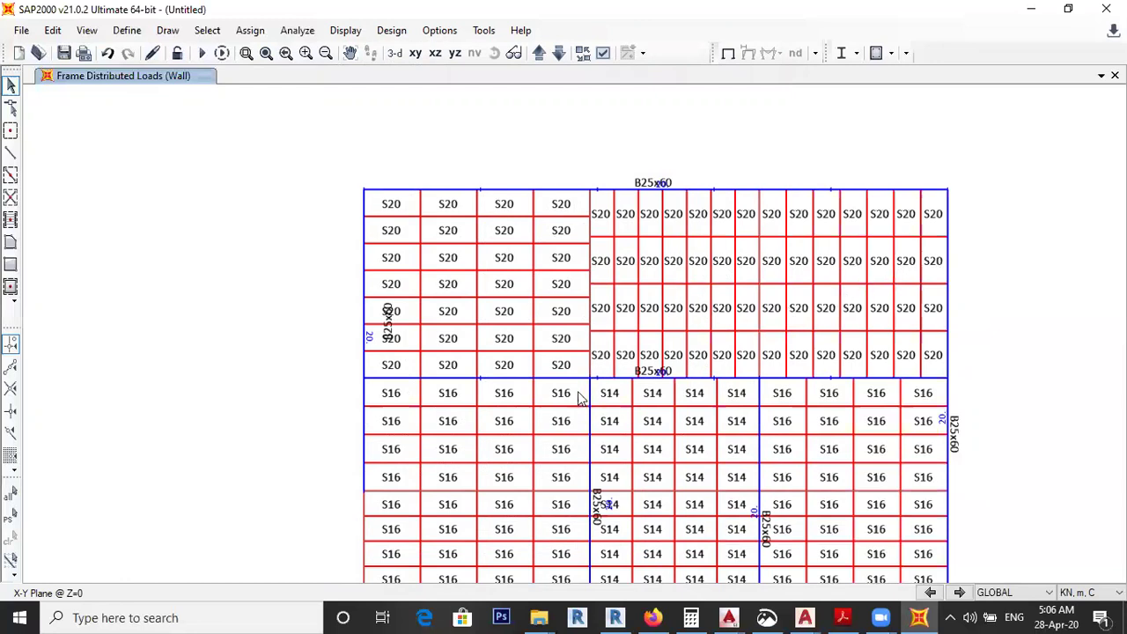
pyautogui.click(601, 397)
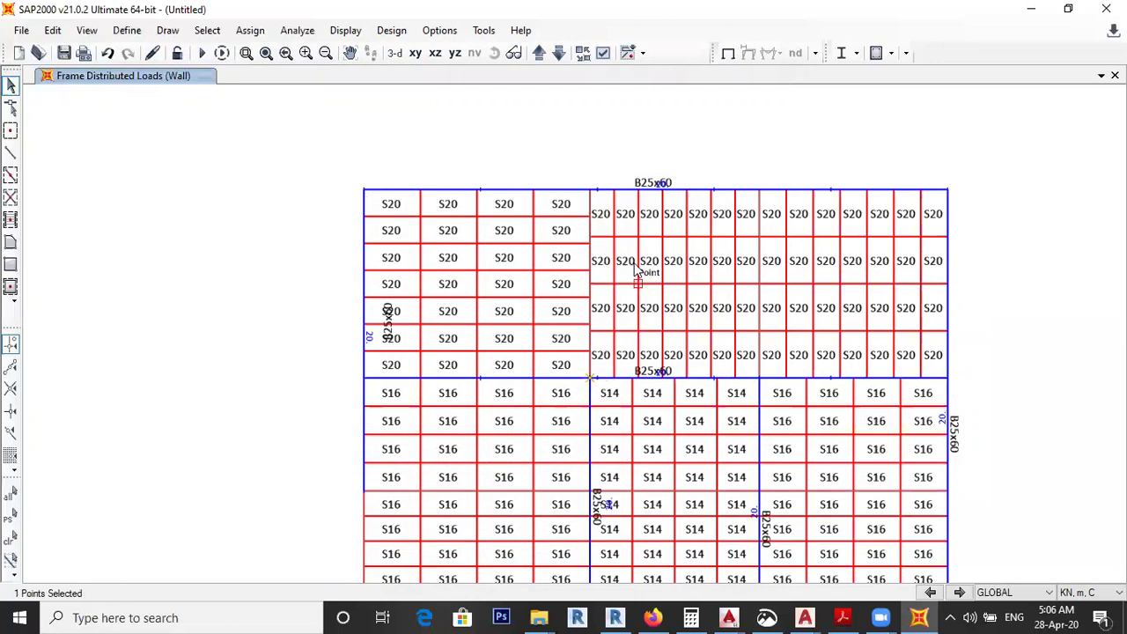
pyautogui.hotkey('ctrl', 'q')
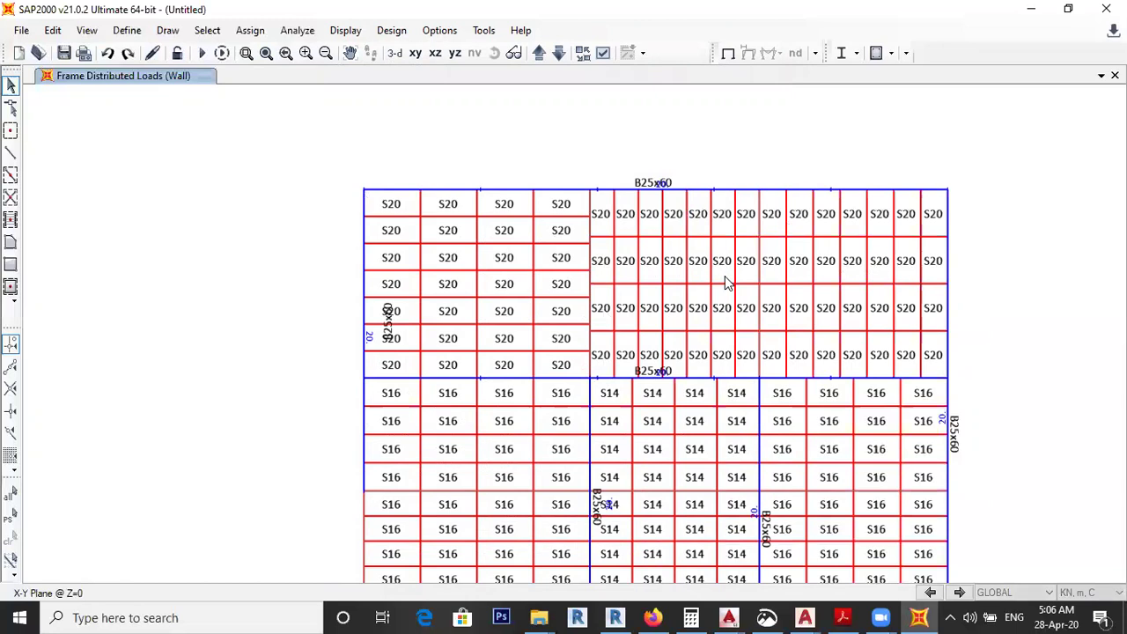
pyautogui.hotkey('ctrl', 'z')
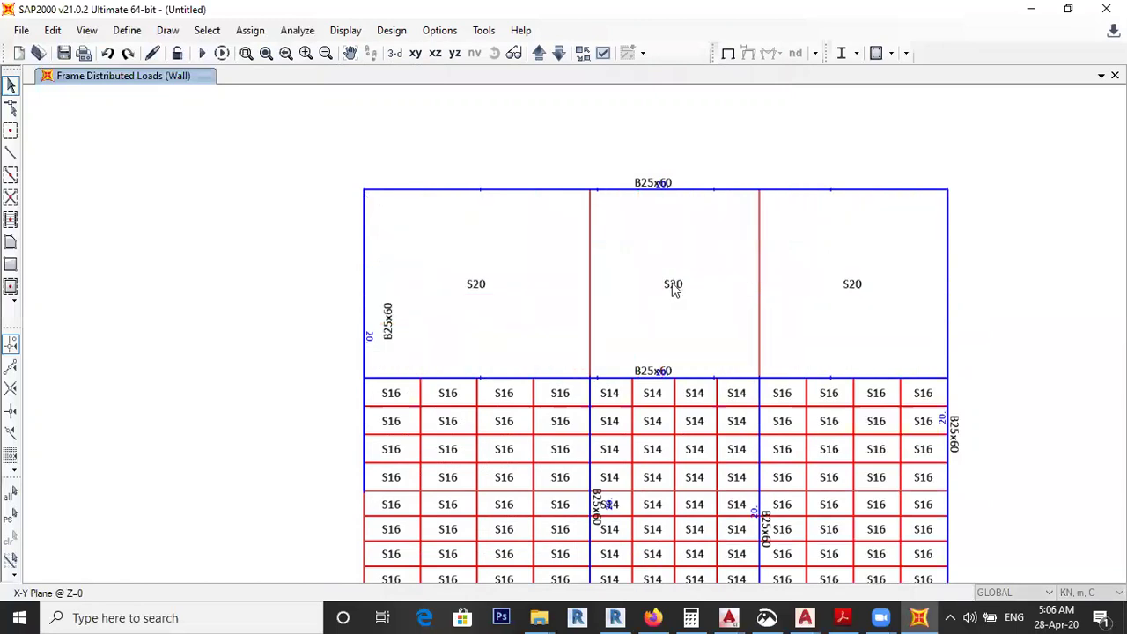
# Step: Divide only the leftmost S20 slab area in the plan into 7 objects along edge 1-2 and 4 along edge 1-3
pyautogui.click(495, 357)
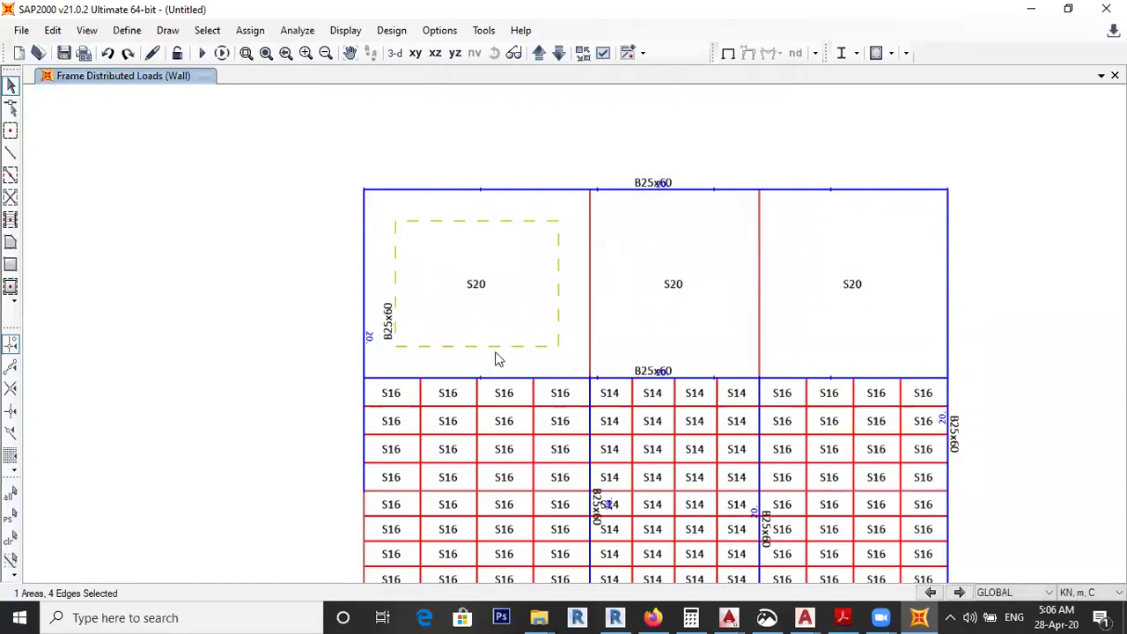
pyautogui.click(53, 30)
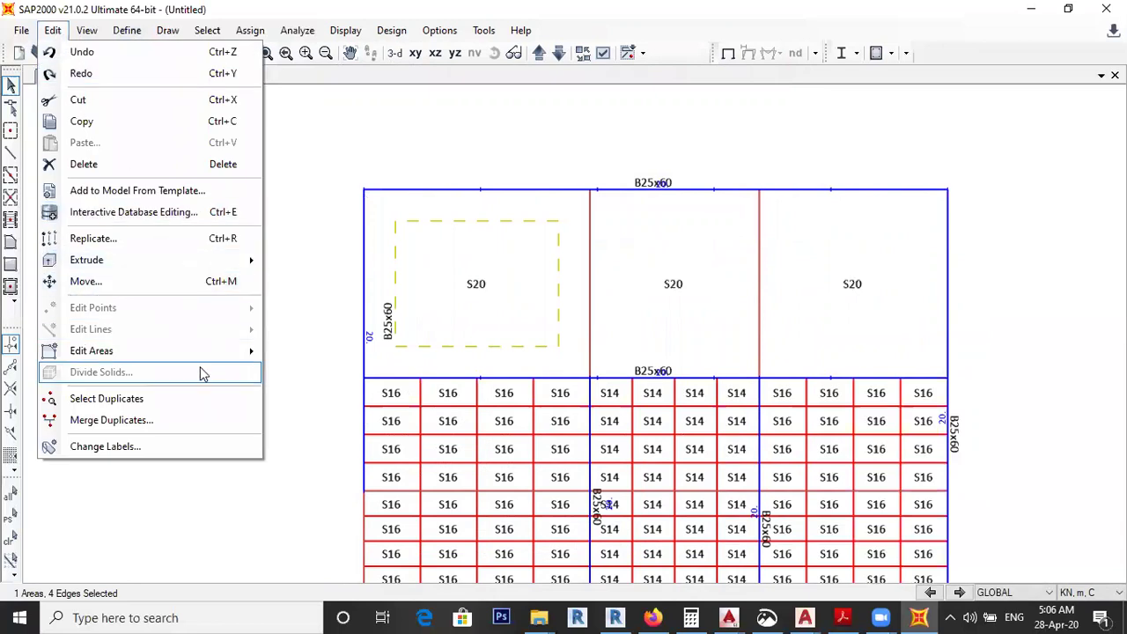
pyautogui.moveTo(211, 352)
pyautogui.click(295, 354)
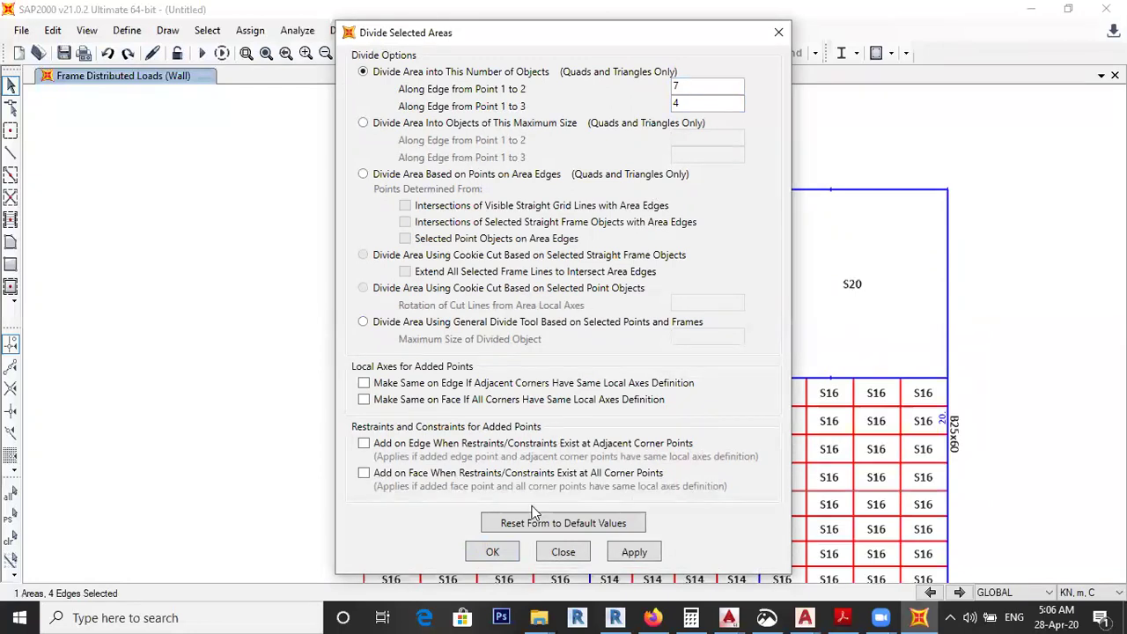
pyautogui.click(492, 551)
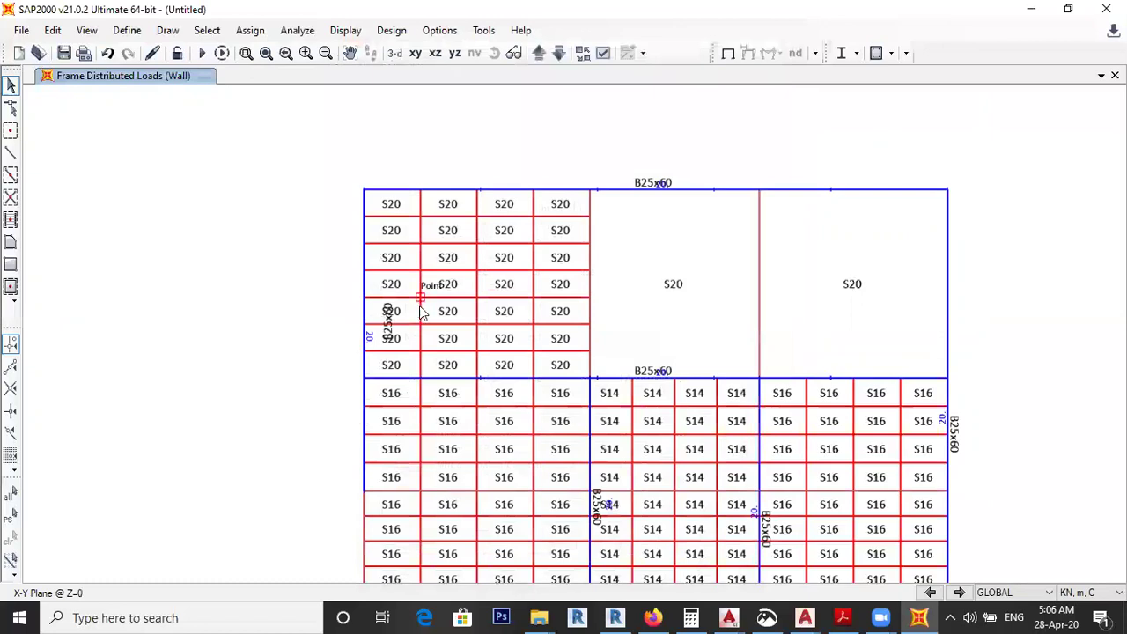
# Step: Divide the two remaining S20 slab areas into 4 objects along edge 1-2 and 7 along edge 1-3
pyautogui.click(708, 291)
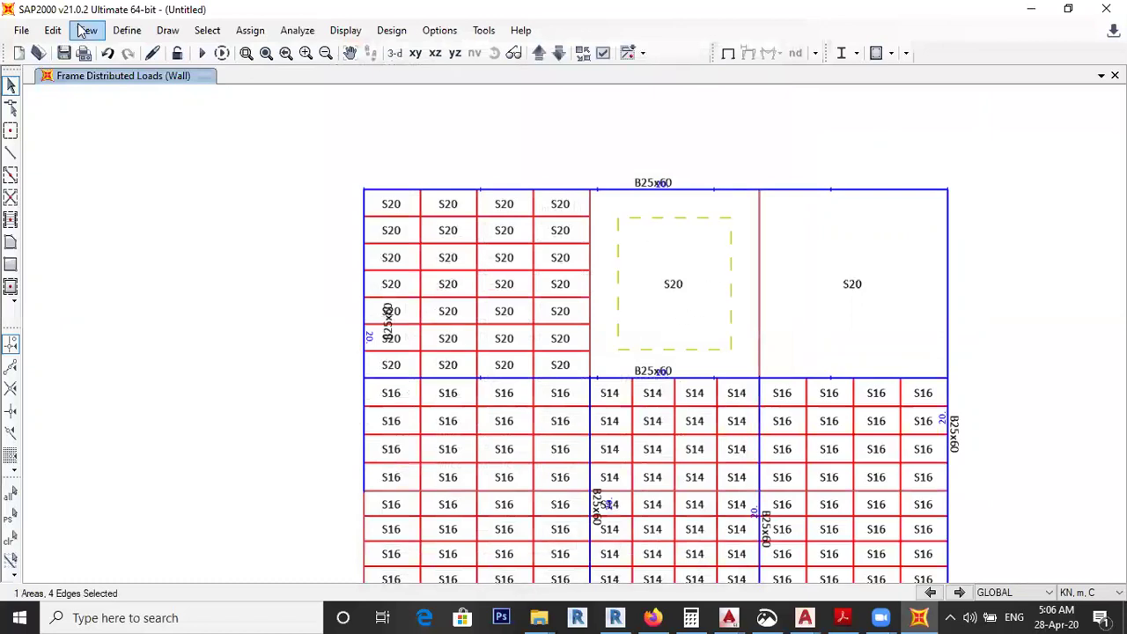
pyautogui.click(853, 260)
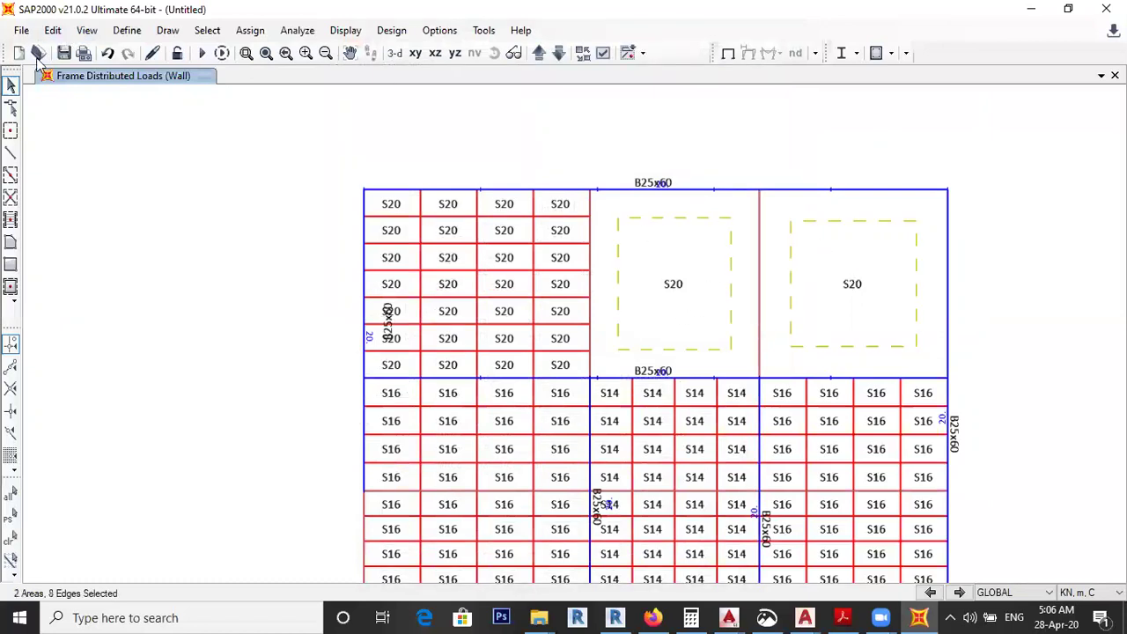
pyautogui.click(53, 32)
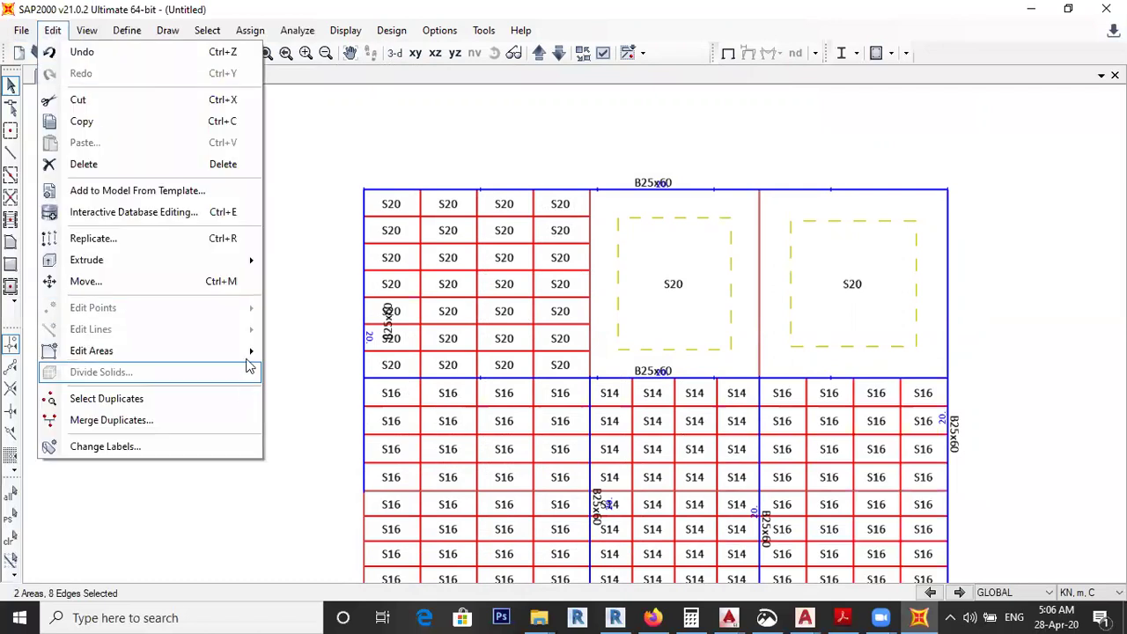
pyautogui.moveTo(250, 352)
pyautogui.click(324, 352)
pyautogui.click(676, 85)
pyautogui.doubleClick(683, 102)
pyautogui.write('7')
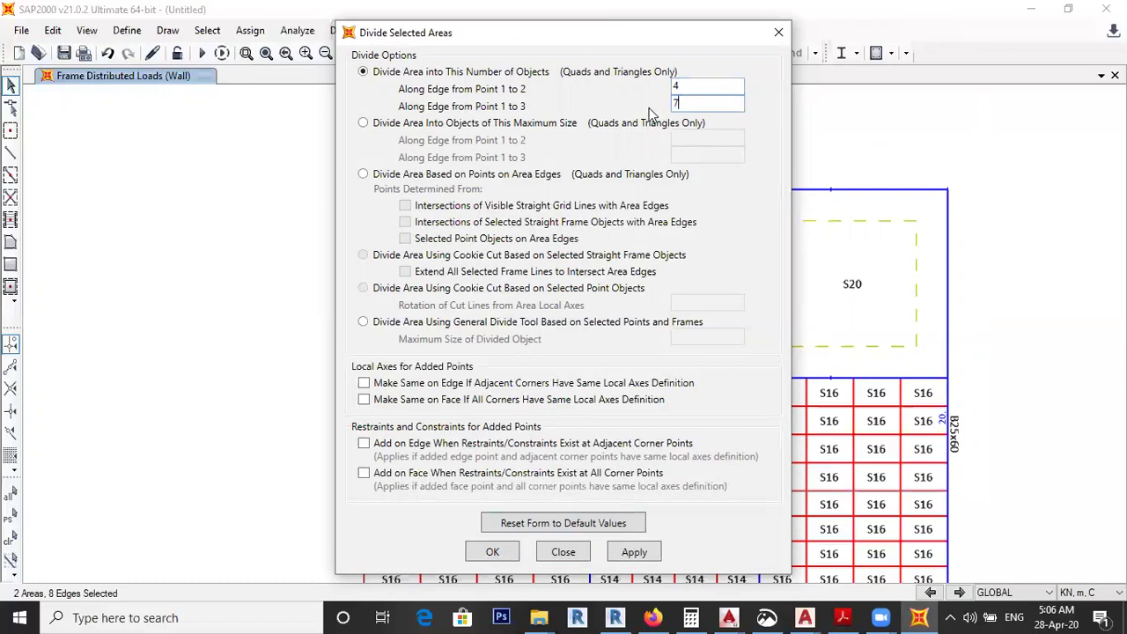
pyautogui.click(495, 555)
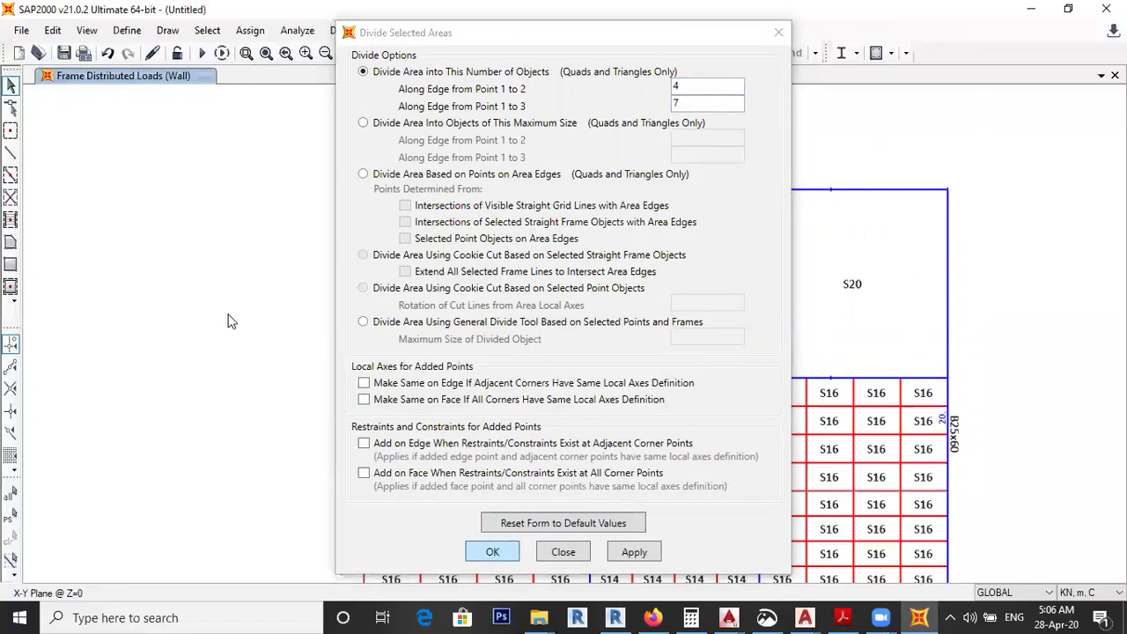
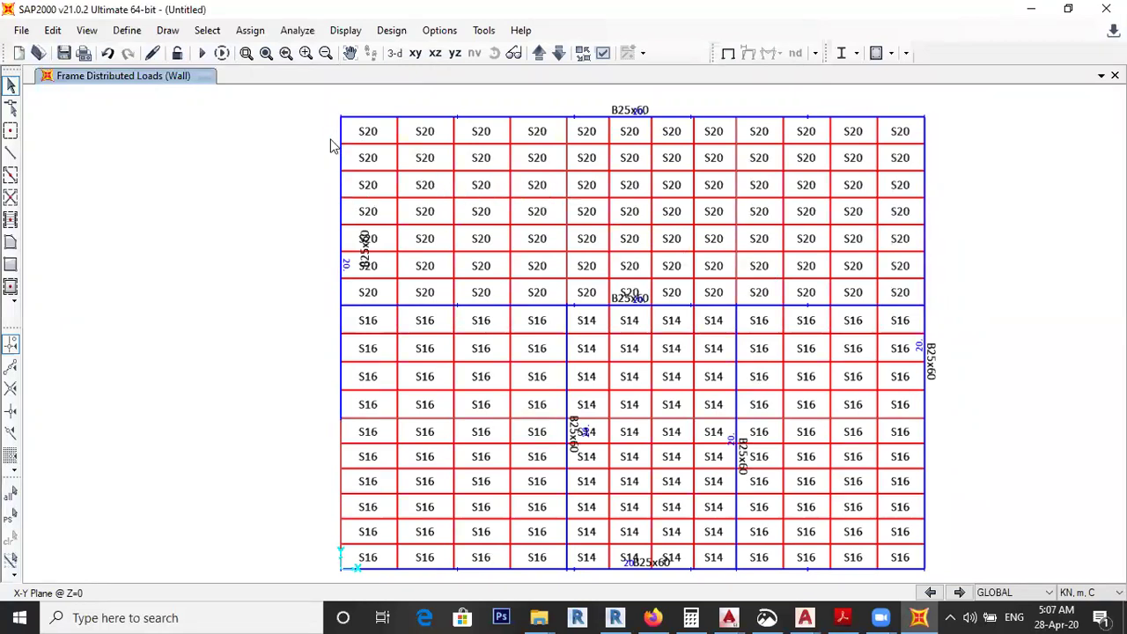
# Step: Switch to the 3-D view of the model with the undivided W25 wall in view
pyautogui.click(391, 58)
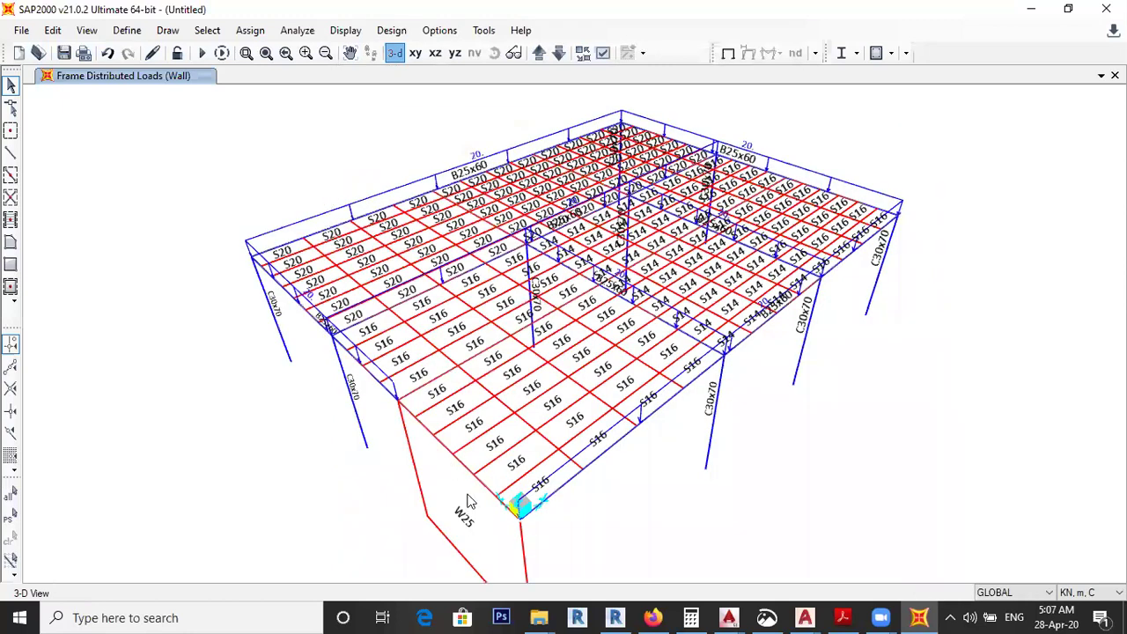
pyautogui.scroll(-2, 455, 322)
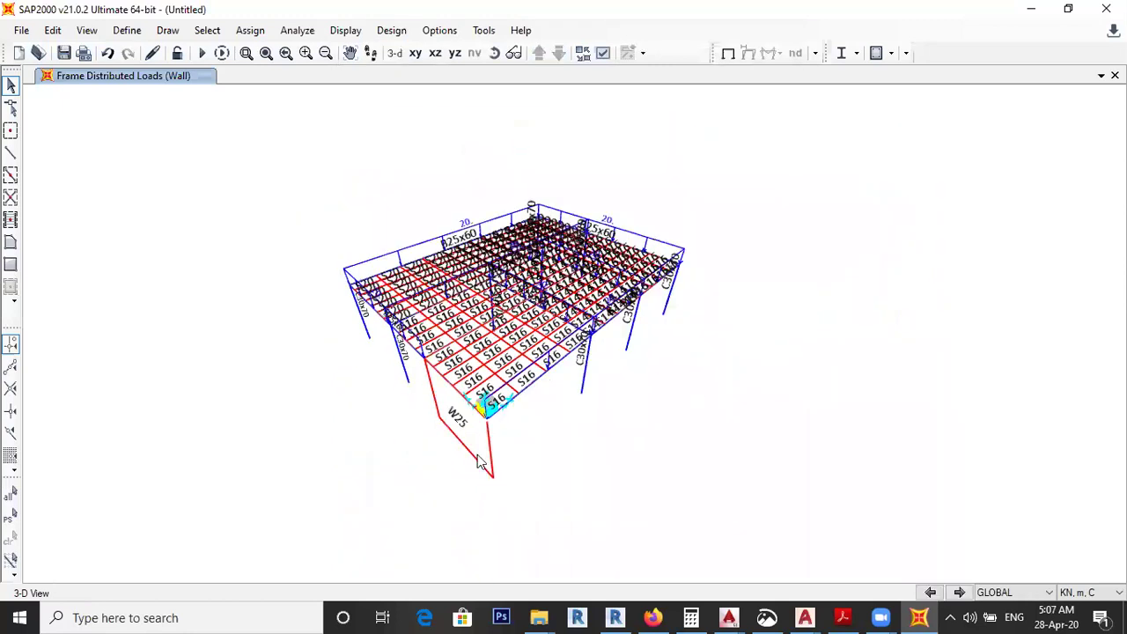
pyautogui.scroll(5, 485, 437)
pyautogui.scroll(-1, 485, 432)
# Step: Try dividing the W25 wall area into 6 objects along edge 1-2 and 5 along edge 1-3
pyautogui.click(455, 370)
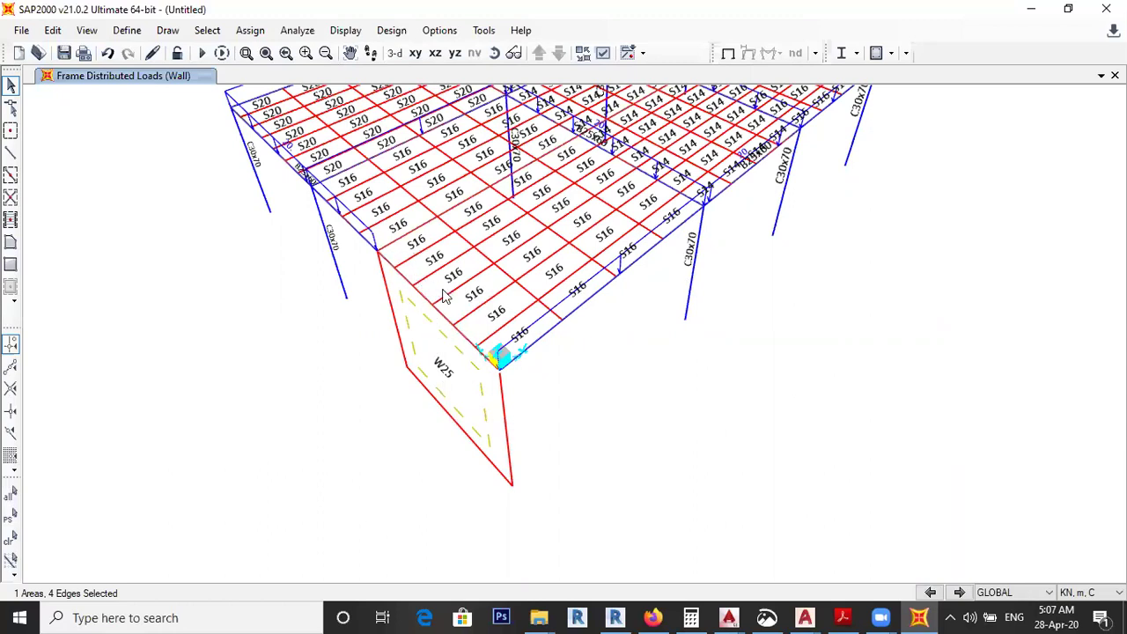
pyautogui.click(55, 31)
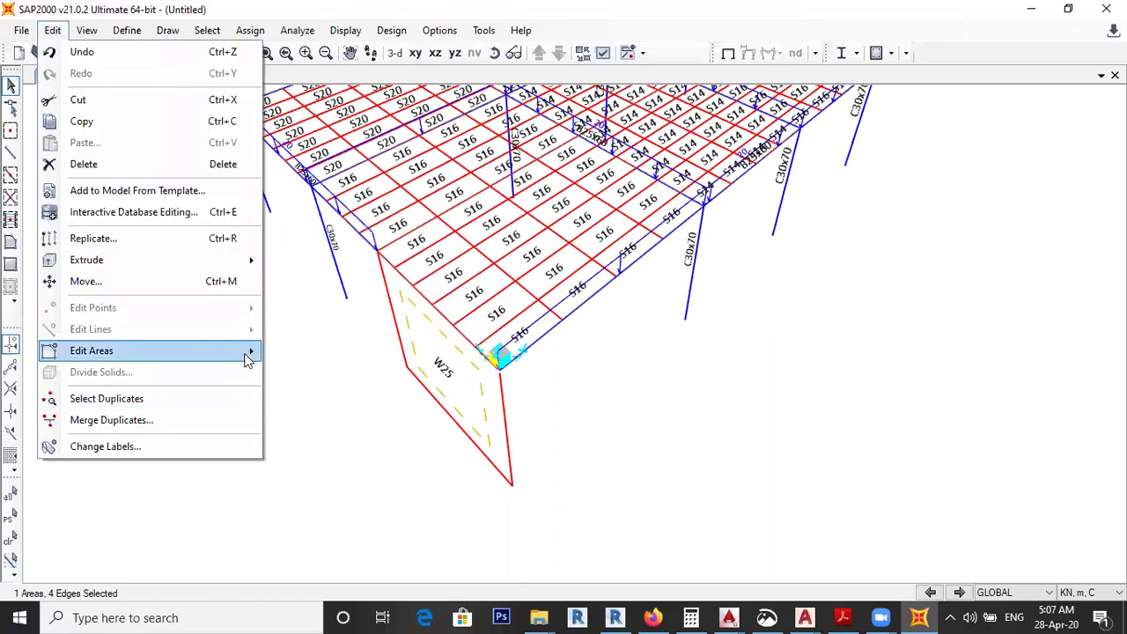
pyautogui.click(278, 353)
pyautogui.doubleClick(697, 84)
pyautogui.doubleClick(697, 104)
pyautogui.write('5')
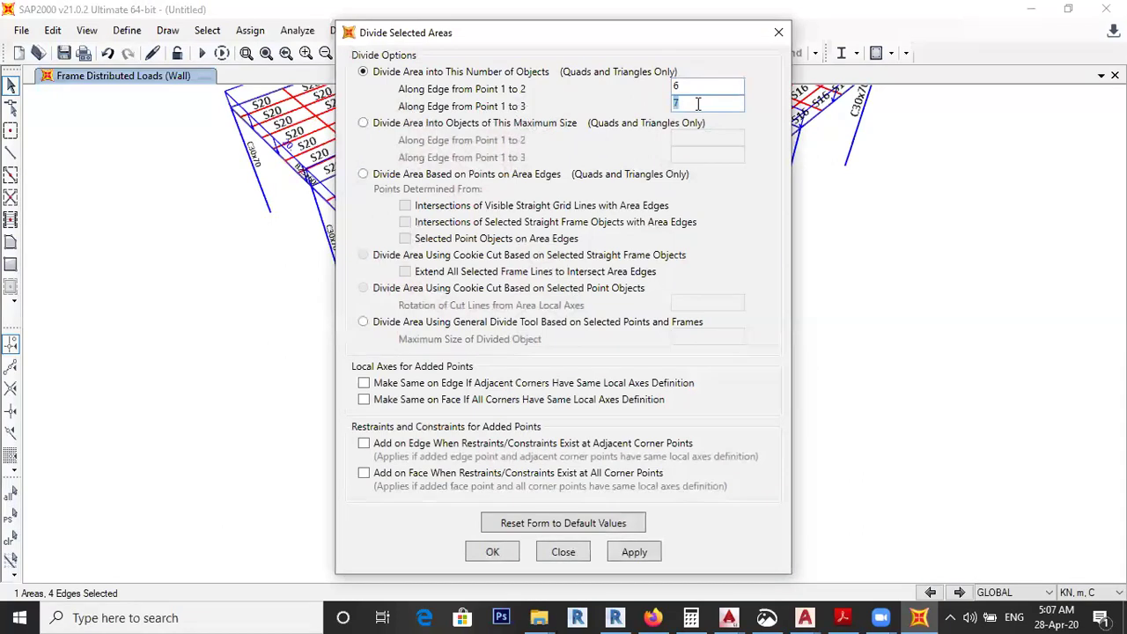
pyautogui.click(503, 553)
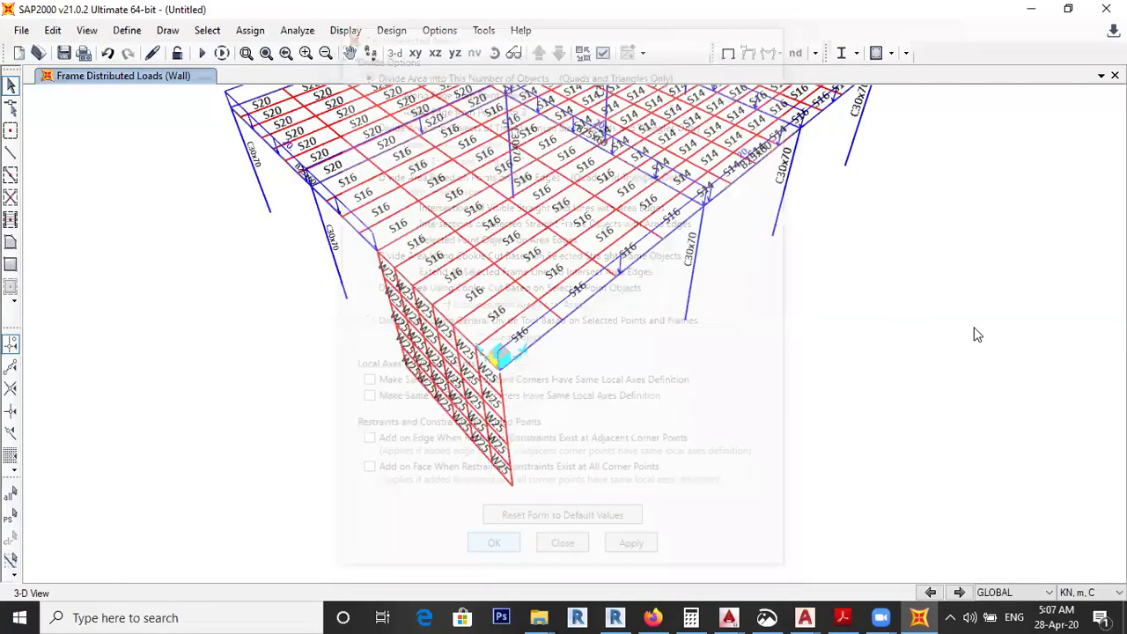
pyautogui.scroll(3, 448, 254)
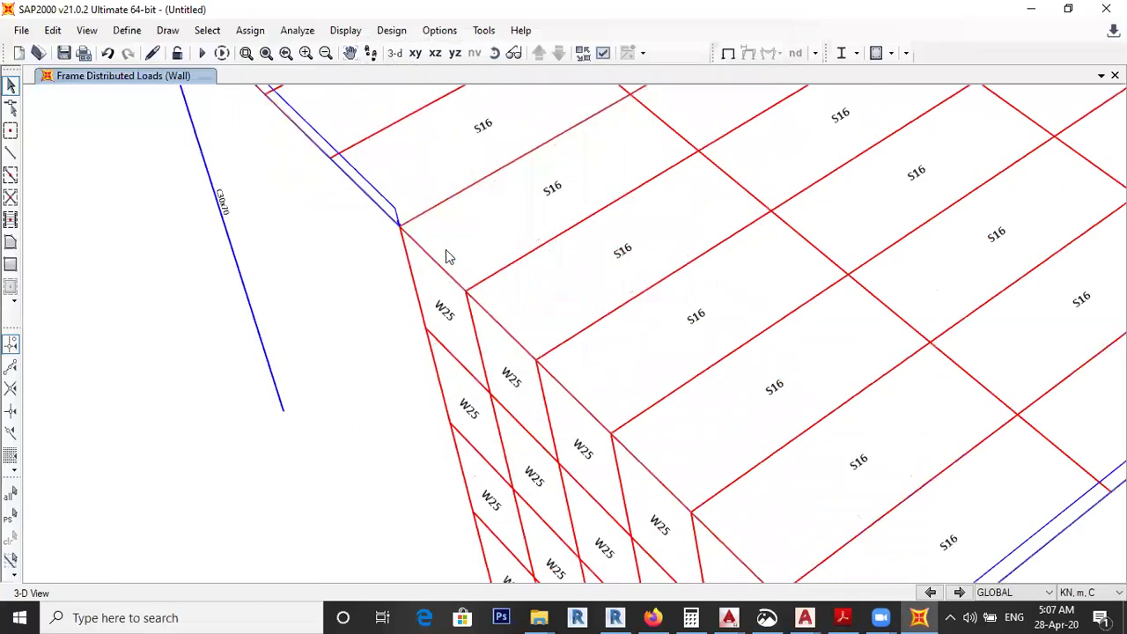
pyautogui.scroll(-2, 528, 303)
pyautogui.scroll(-2, 576, 345)
pyautogui.scroll(4, 578, 341)
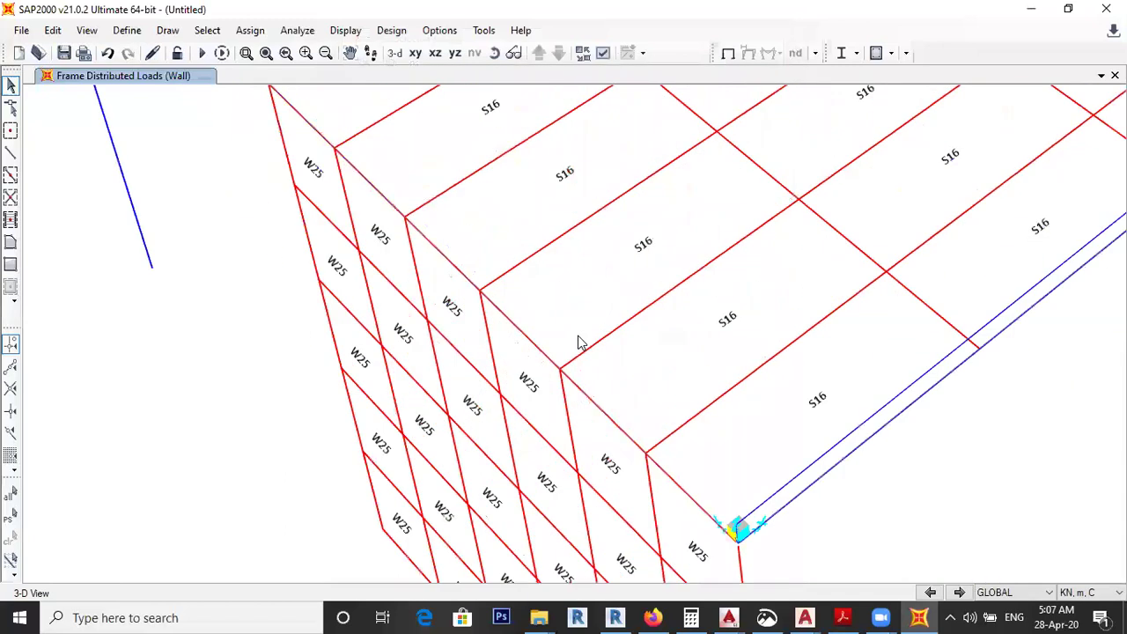
pyautogui.scroll(-2, 541, 319)
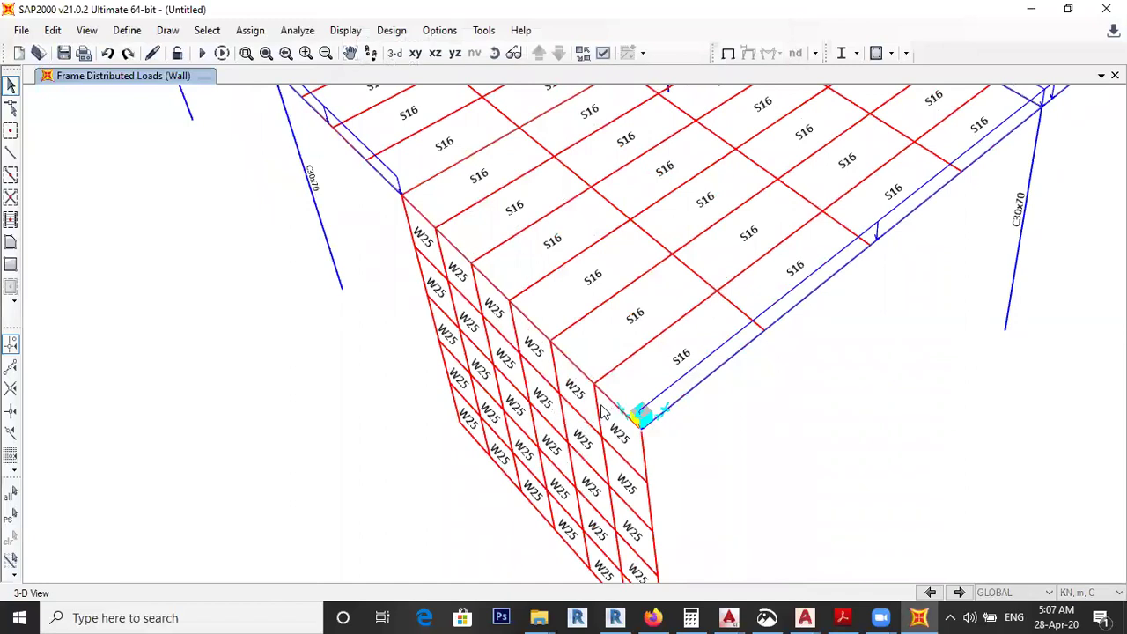
# Step: Divide the W25 wall area into 6 objects along edge 1-2 and 6 along edge 1-3
pyautogui.click(574, 420)
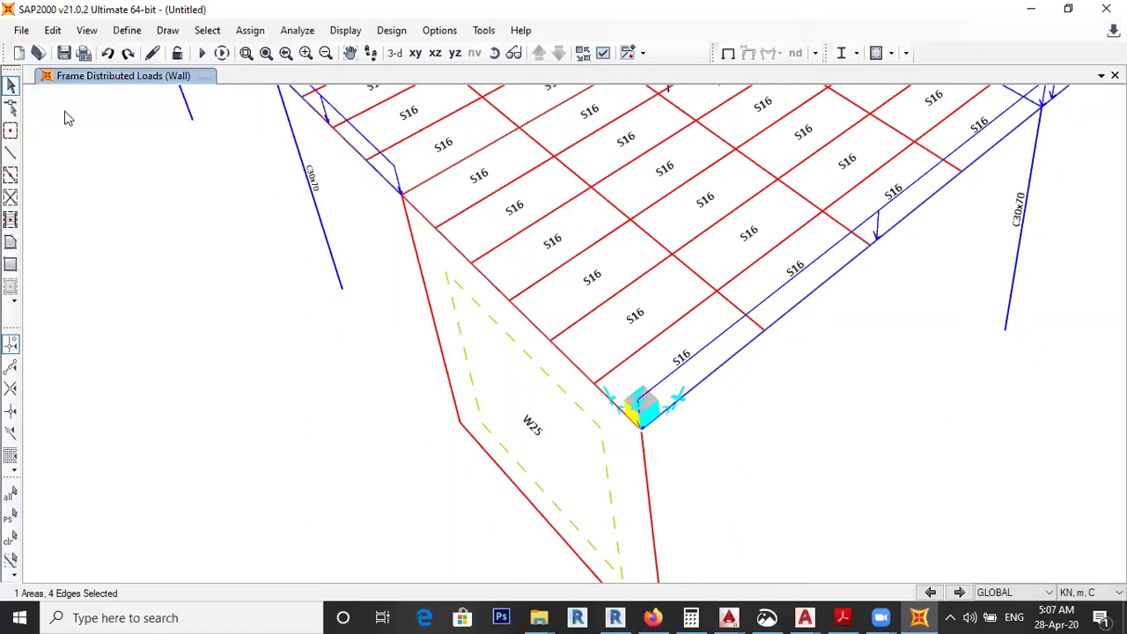
pyautogui.click(55, 30)
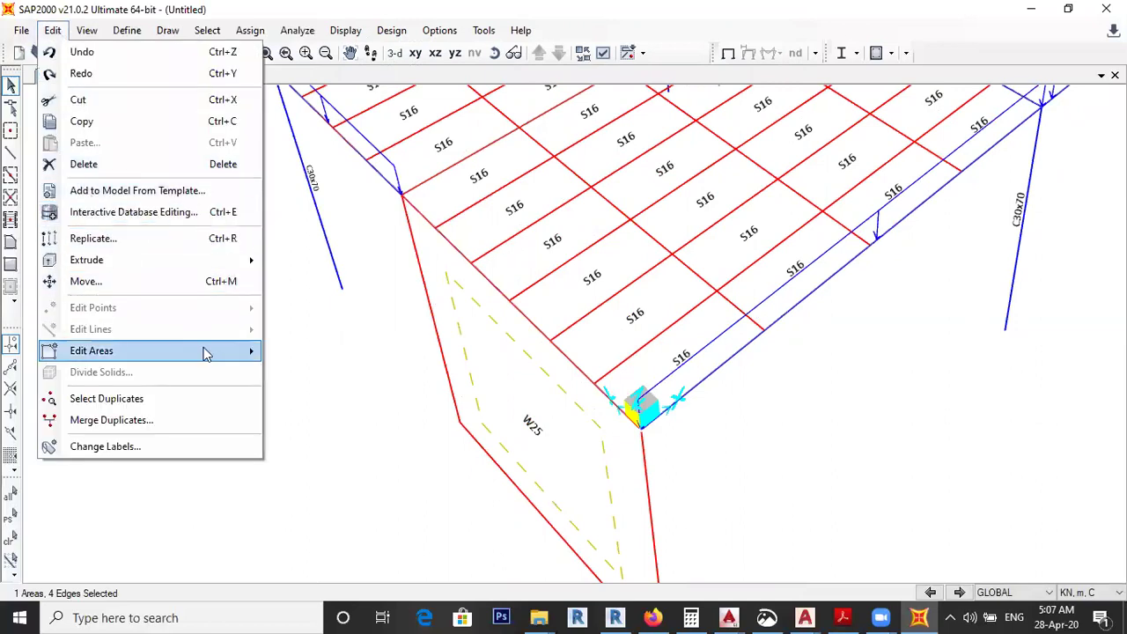
pyautogui.moveTo(223, 359)
pyautogui.click(308, 354)
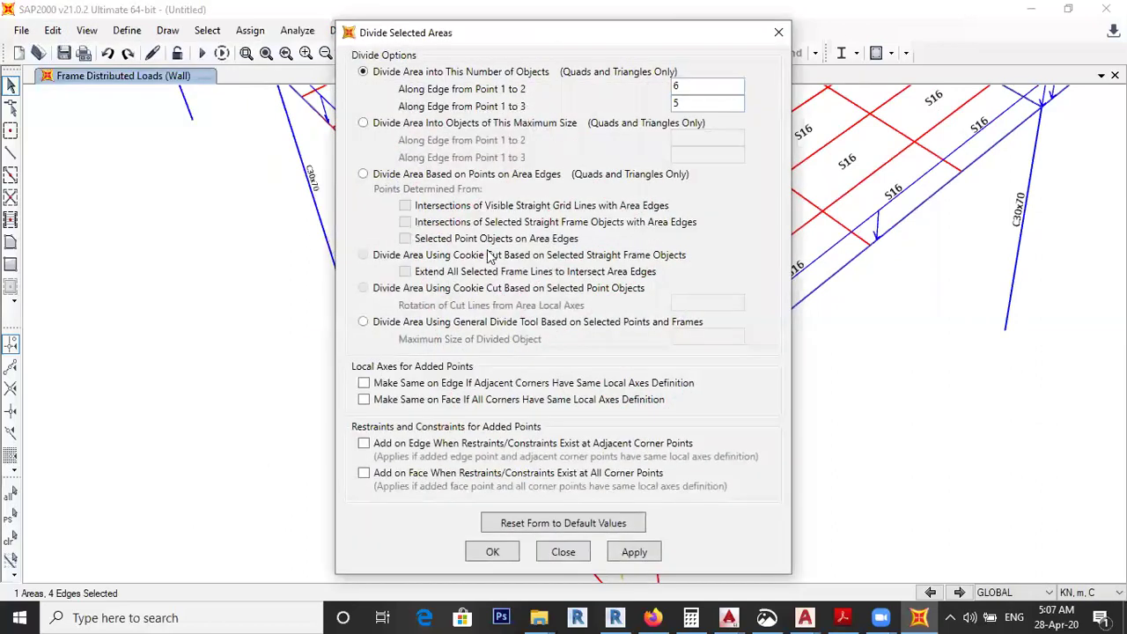
pyautogui.moveTo(685, 103); pyautogui.dragTo(645, 103)
pyautogui.write('6')
pyautogui.click(500, 549)
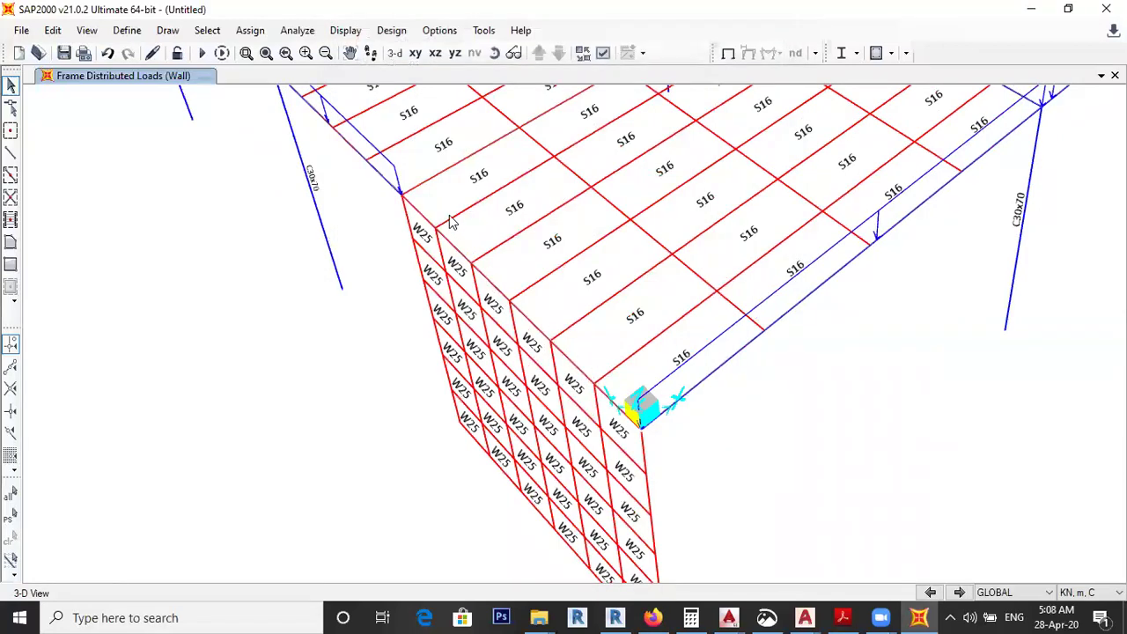
# Step: Set the 3D view to the XZ direction with a 0° aperture for a flat side elevation
pyautogui.scroll(-1, 356, 290)
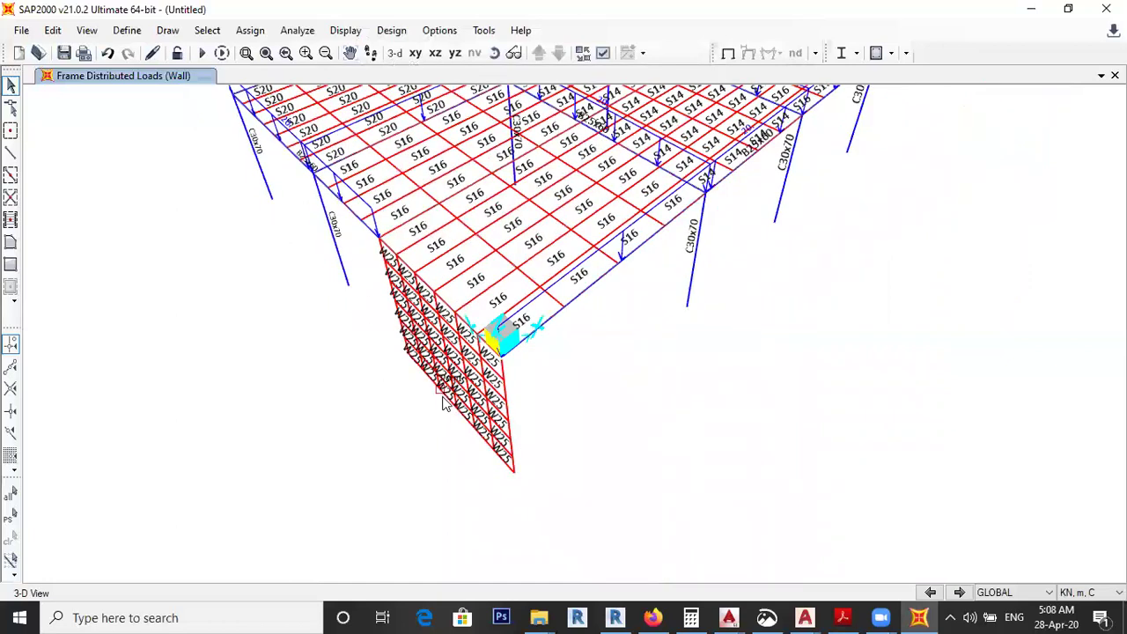
pyautogui.scroll(-2, 444, 403)
pyautogui.scroll(1, 454, 387)
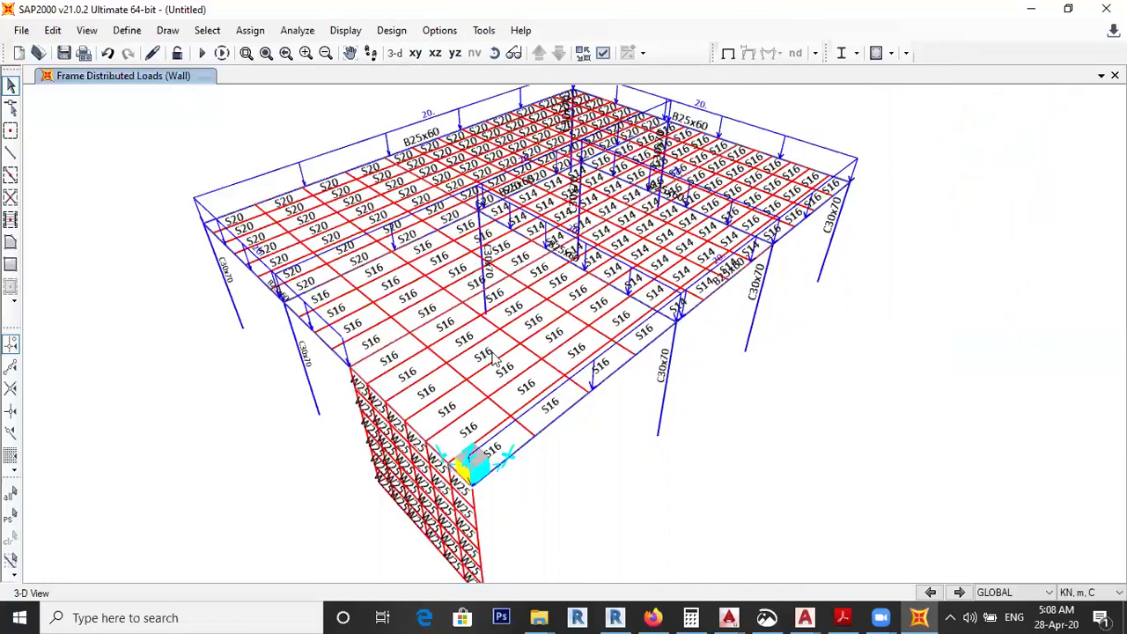
pyautogui.scroll(-1, 568, 414)
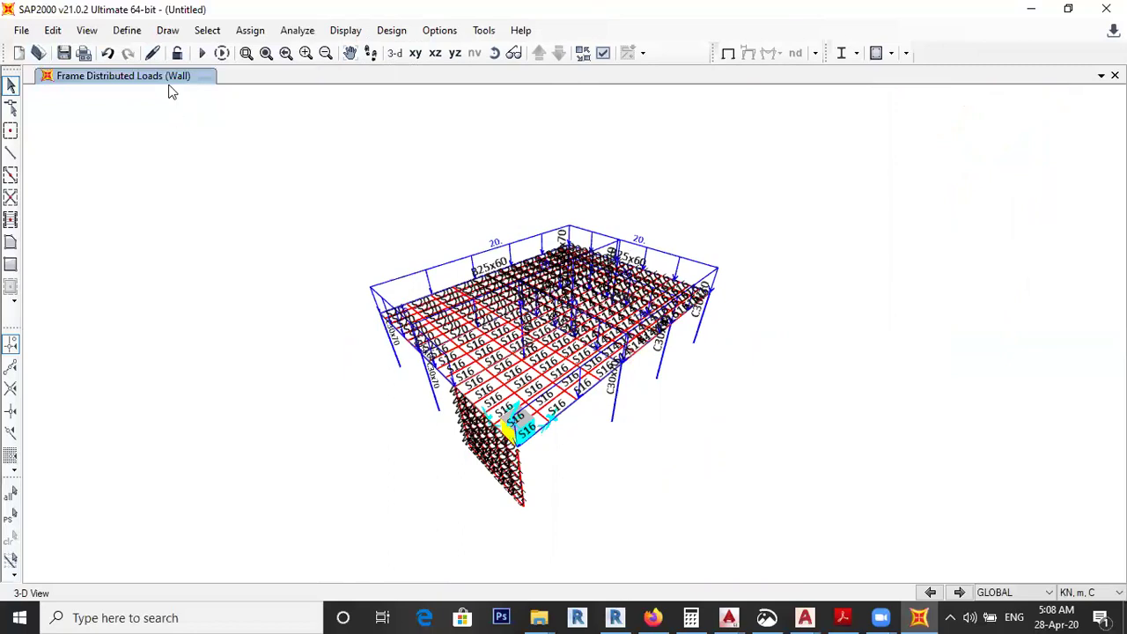
pyautogui.click(86, 30)
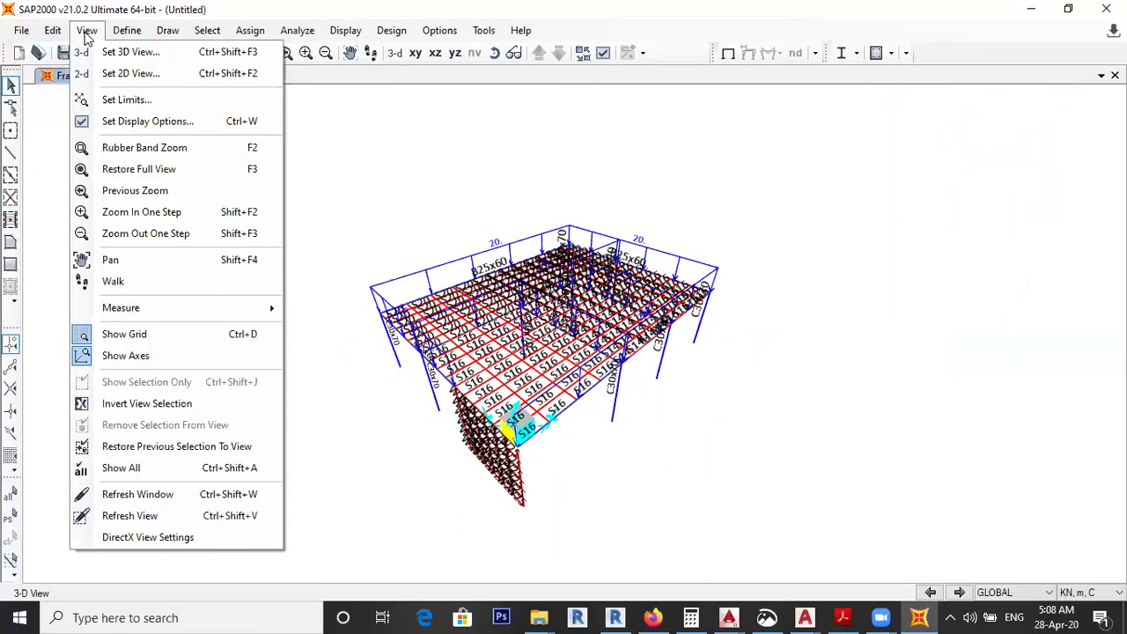
pyautogui.click(132, 53)
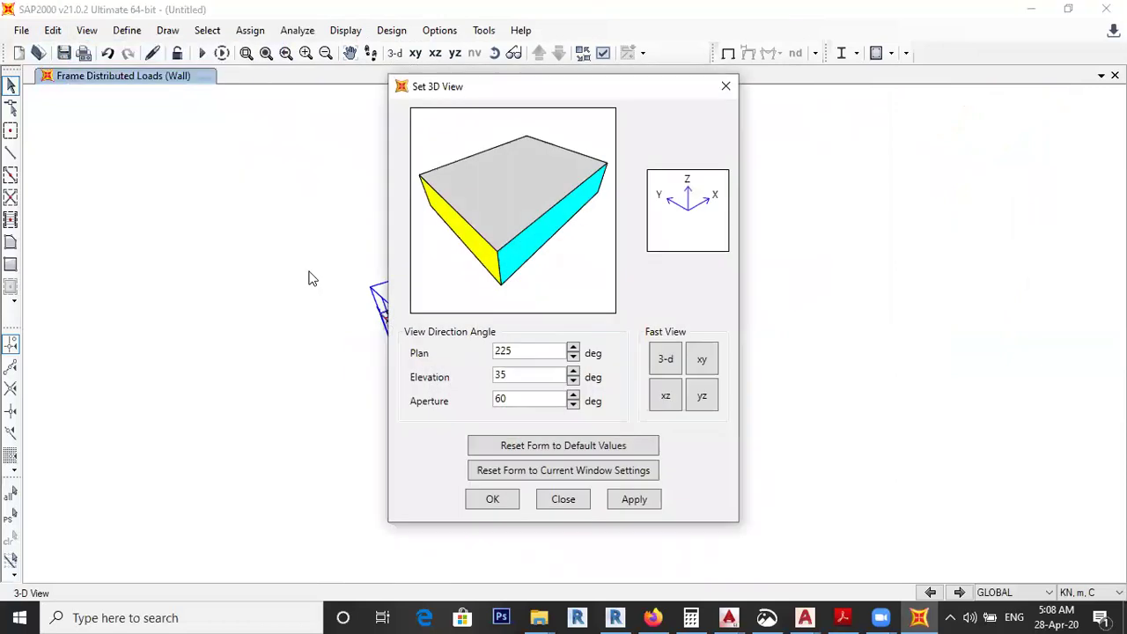
pyautogui.click(667, 398)
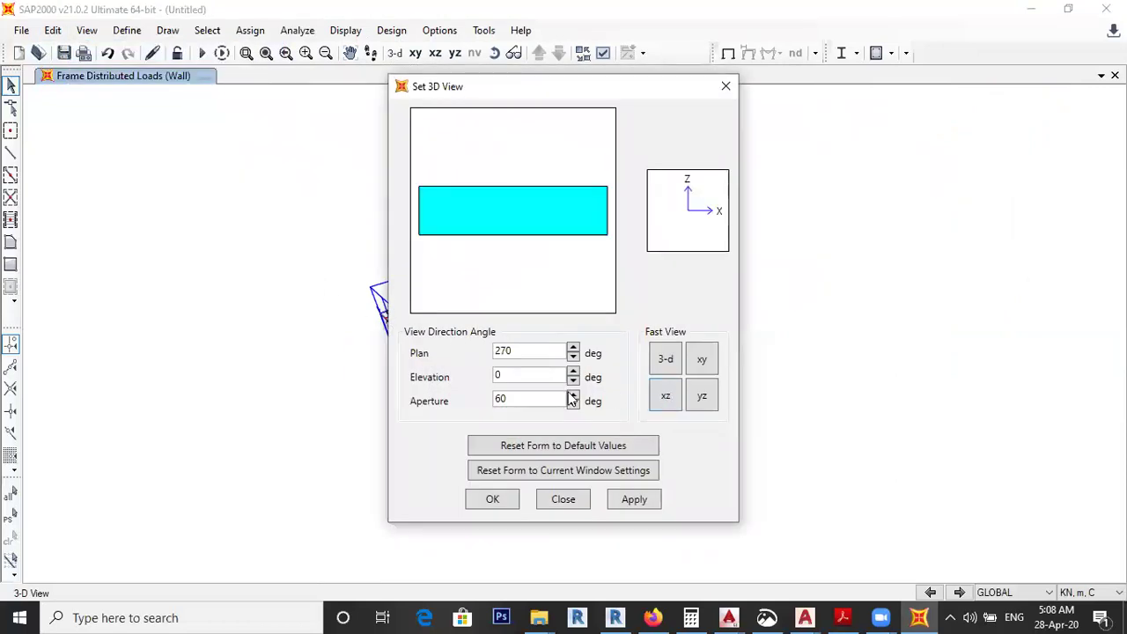
pyautogui.moveTo(520, 399); pyautogui.dragTo(485, 401)
pyautogui.click(660, 401)
pyautogui.click(517, 508)
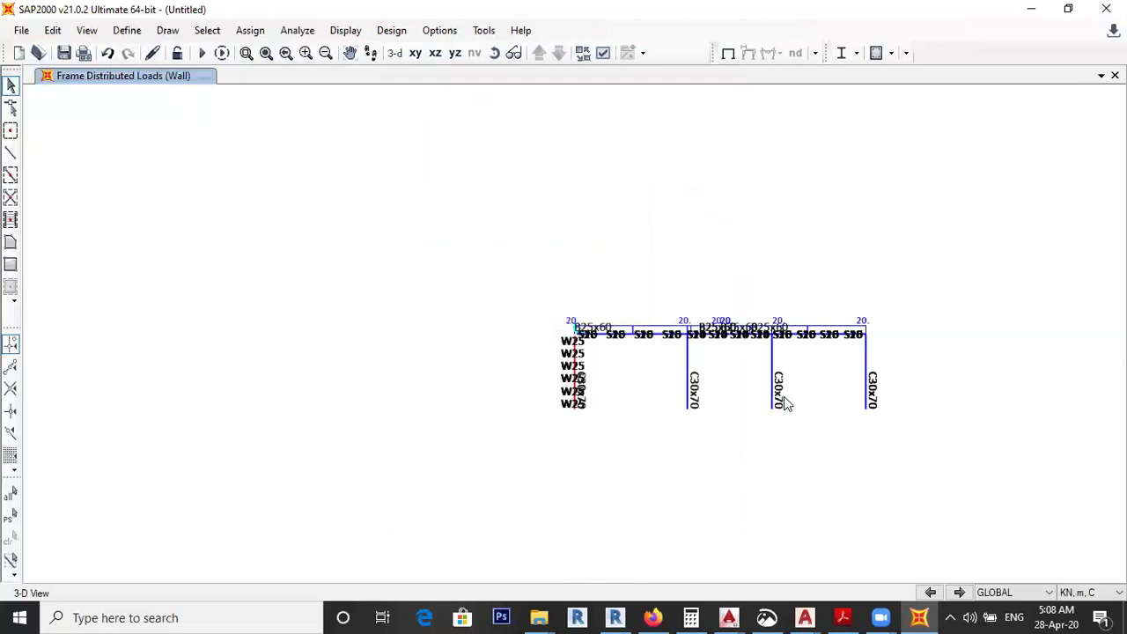
pyautogui.scroll(3, 766, 401)
pyautogui.scroll(-3, 299, 357)
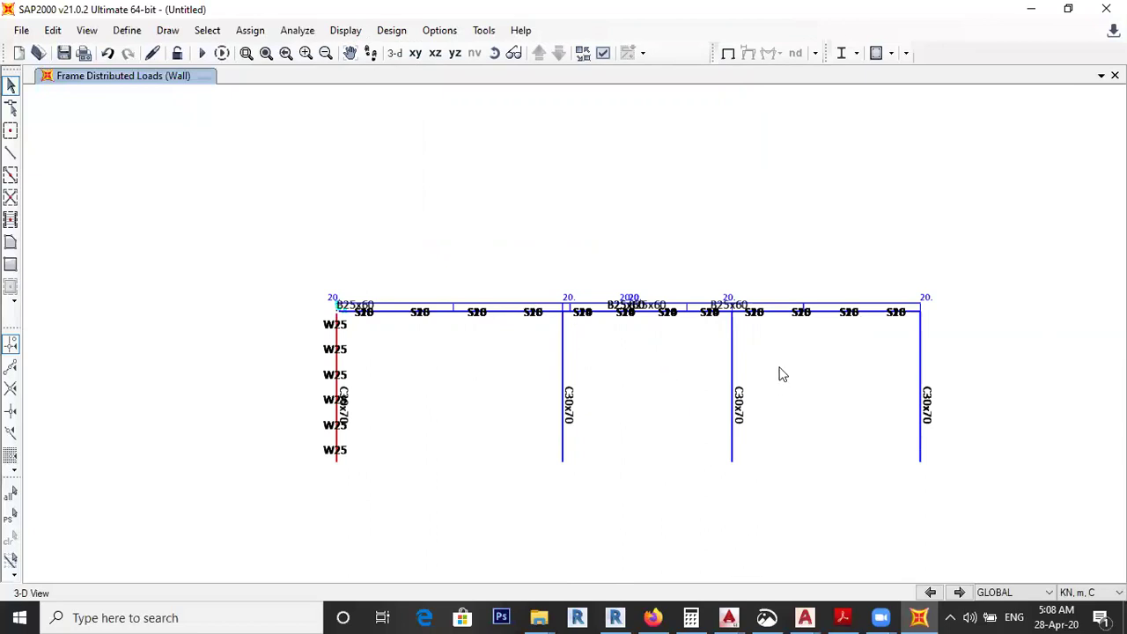
# Step: Select the entire storey and replicate it linearly 4 times with dz of 4 m, keeping the original objects
pyautogui.moveTo(244, 252); pyautogui.dragTo(958, 500)
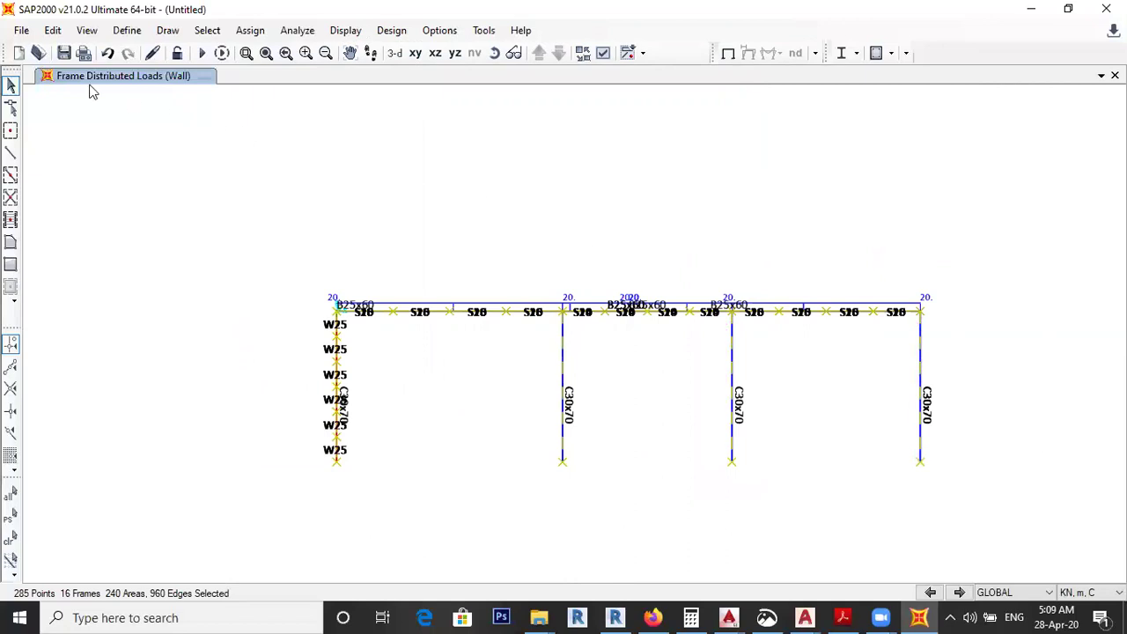
pyautogui.click(55, 31)
pyautogui.click(178, 239)
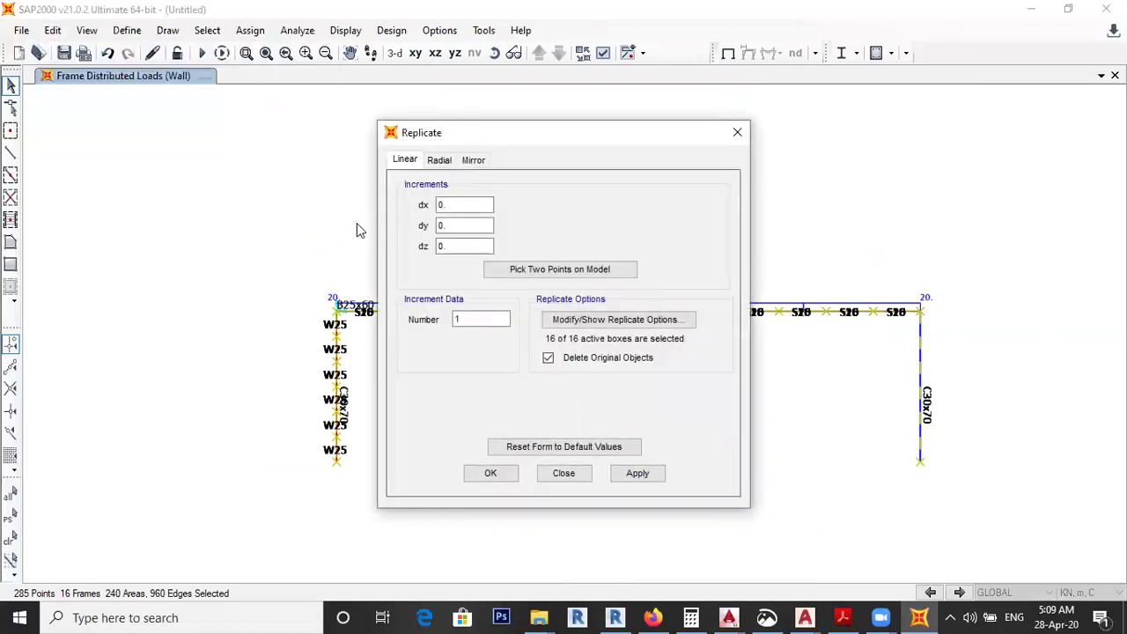
pyautogui.doubleClick(460, 245)
pyautogui.write('4')
pyautogui.click(468, 320)
pyautogui.moveTo(477, 318); pyautogui.dragTo(368, 310)
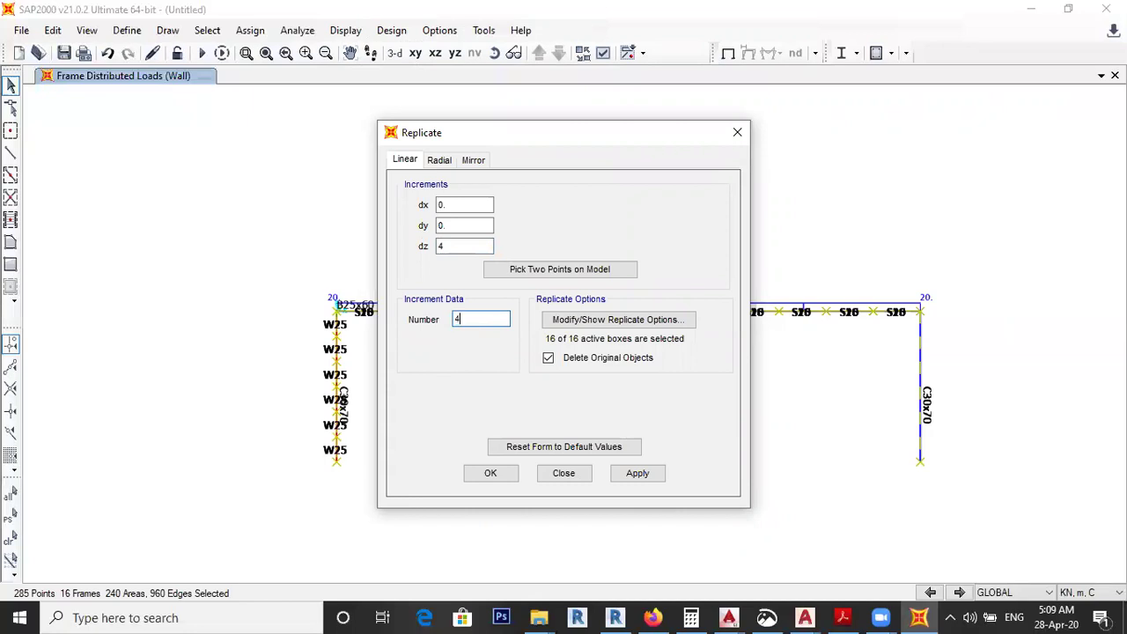
pyautogui.click(548, 359)
pyautogui.click(491, 473)
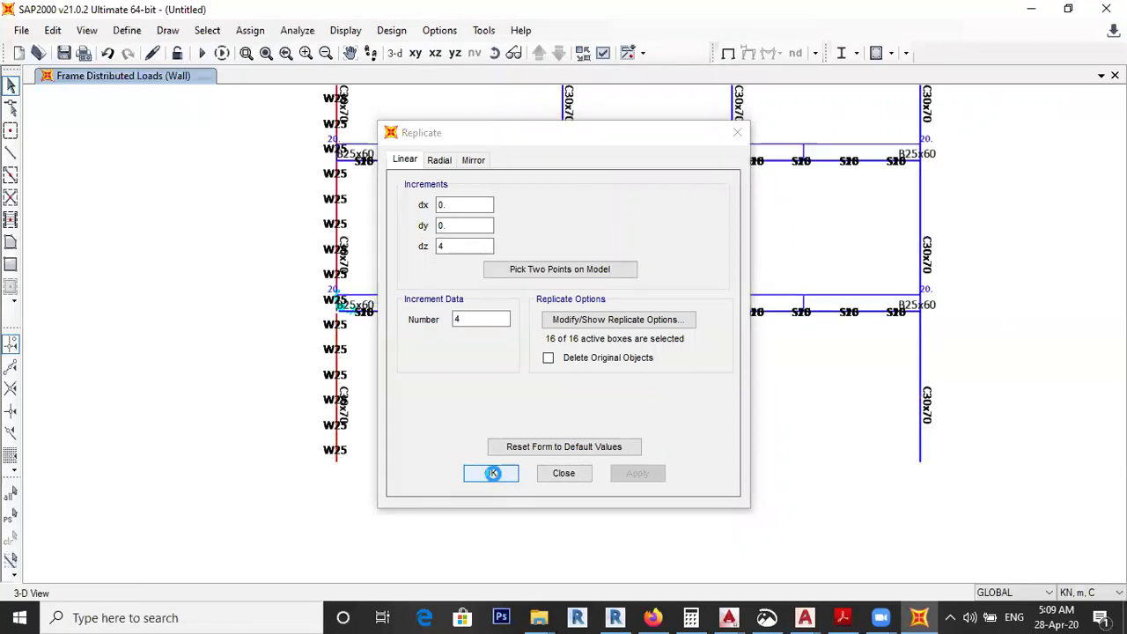
# Step: Examine the replicated storeys' slabs, columns and shear wall in elevation and from several 3D angles
pyautogui.scroll(2, 507, 481)
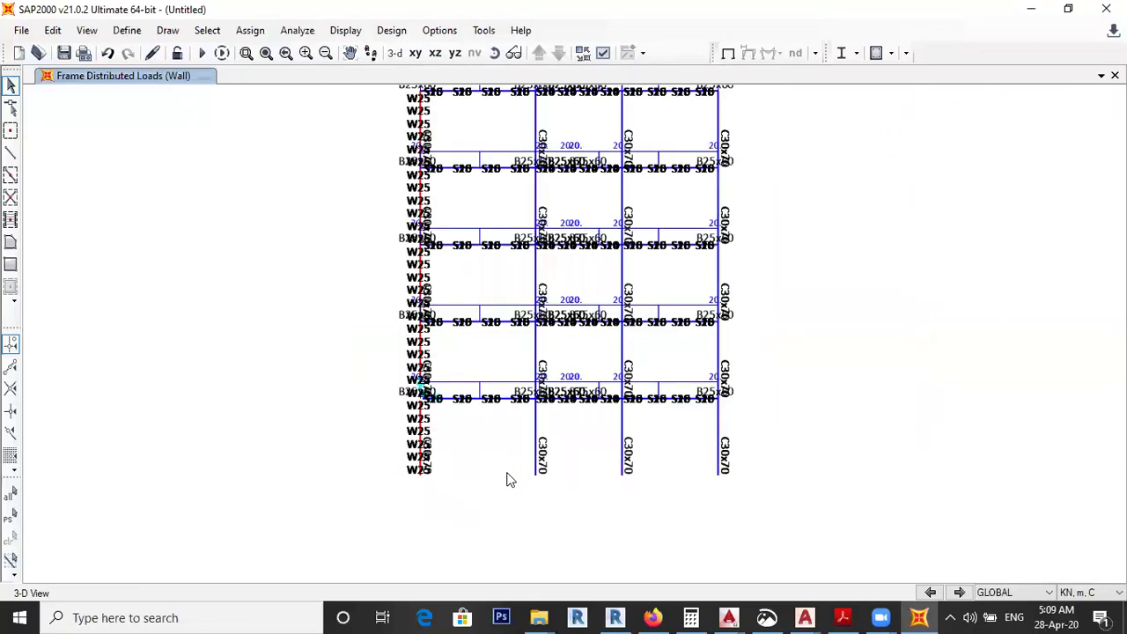
pyautogui.scroll(-1, 505, 478)
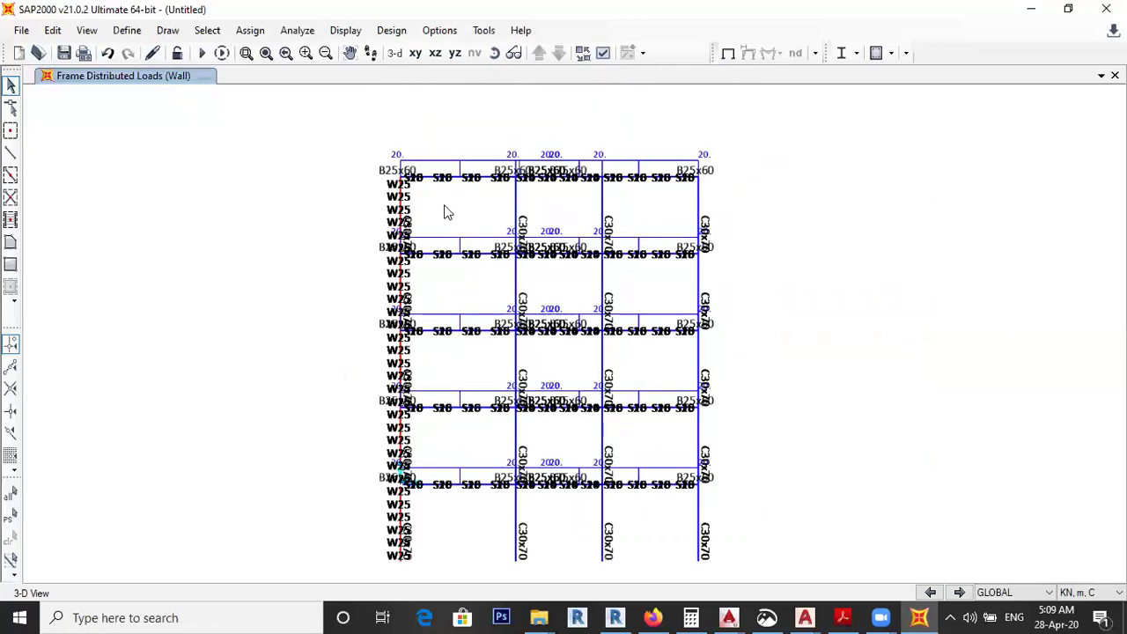
pyautogui.scroll(-1, 518, 299)
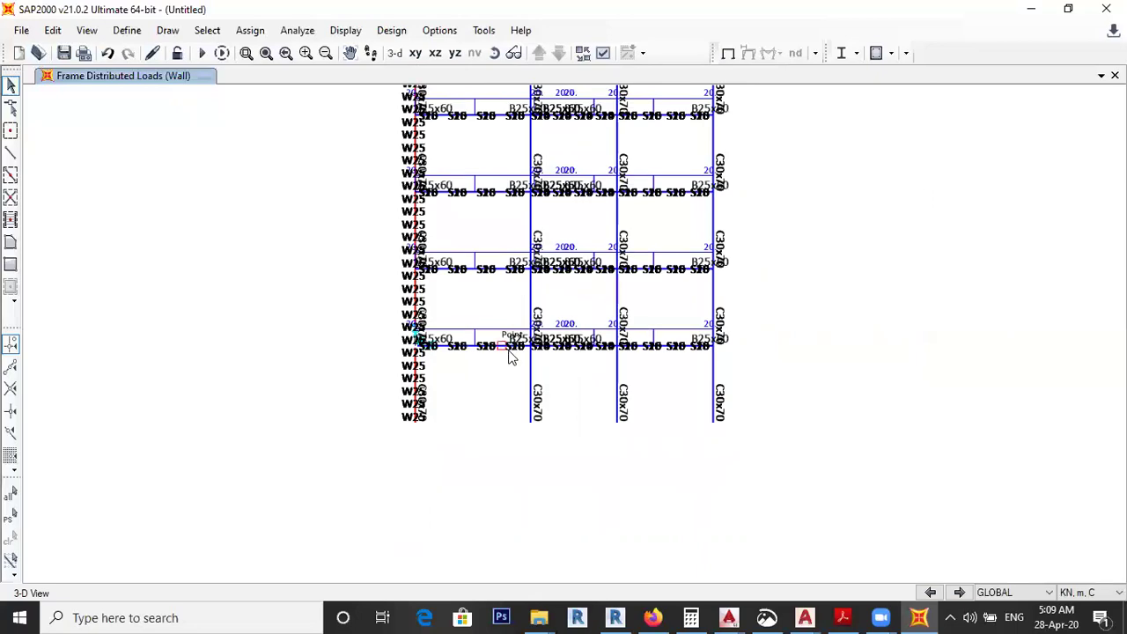
pyautogui.moveTo(462, 479)
pyautogui.keyDown('shift'); pyautogui.mouseDown(button='middle')
pyautogui.moveTo(523, 511)
pyautogui.moveTo(799, 513)
pyautogui.moveTo(765, 502)
pyautogui.mouseUp(button='middle'); pyautogui.keyUp('shift')
pyautogui.keyDown('shift'); pyautogui.moveTo(616, 399); pyautogui.dragTo(641, 483, button='middle'); pyautogui.keyUp('shift')
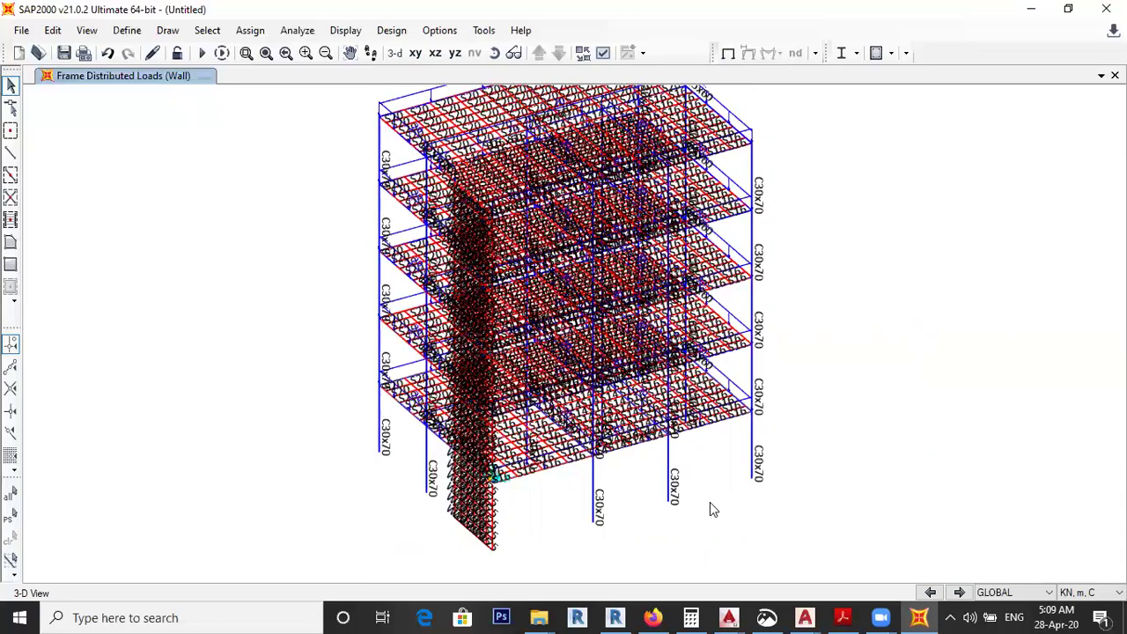
pyautogui.keyDown('shift'); pyautogui.moveTo(704, 528); pyautogui.dragTo(362, 502, button='middle'); pyautogui.keyUp('shift')
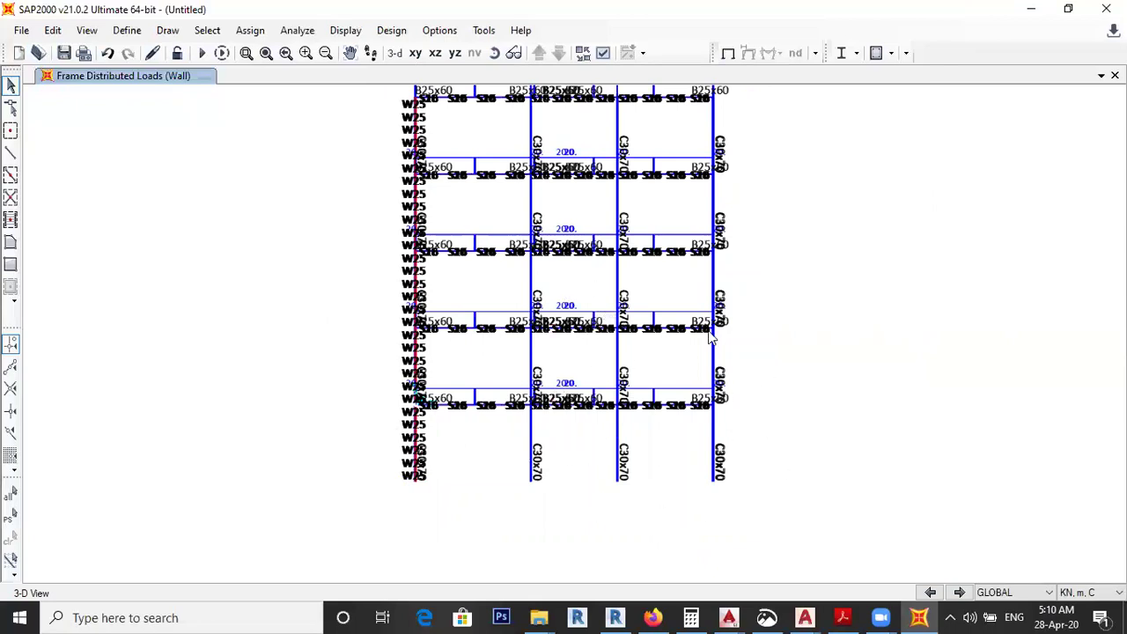
# Step: Realign the rotated view to the exact XZ direction, with plan angle 270° and elevation 0°
pyautogui.click(85, 36)
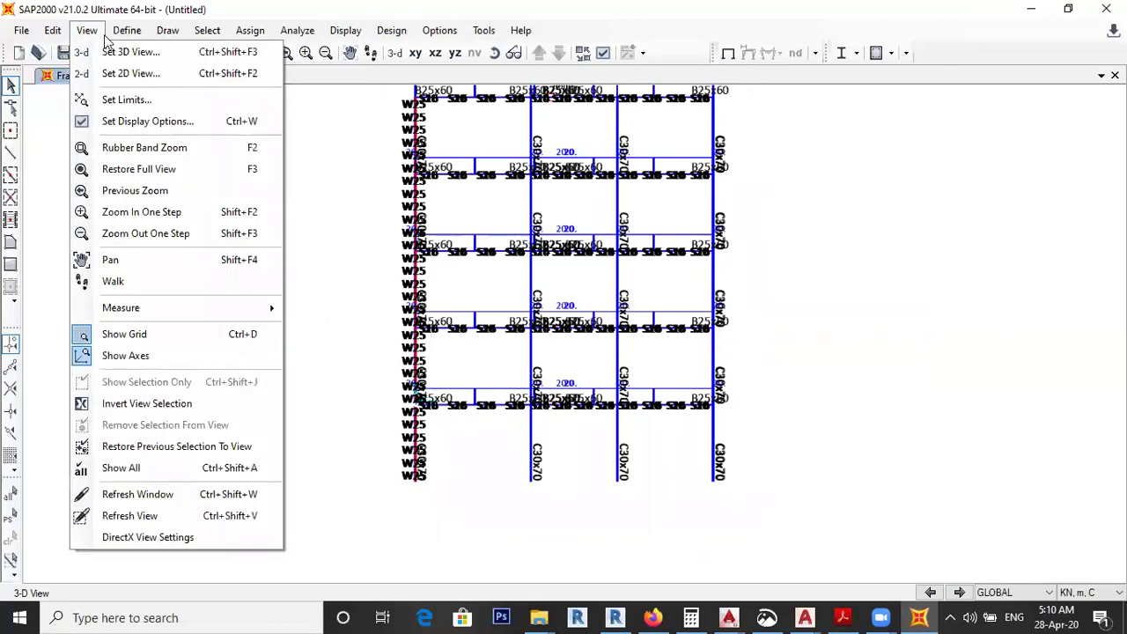
pyautogui.click(86, 30)
pyautogui.click(86, 30)
pyautogui.click(123, 52)
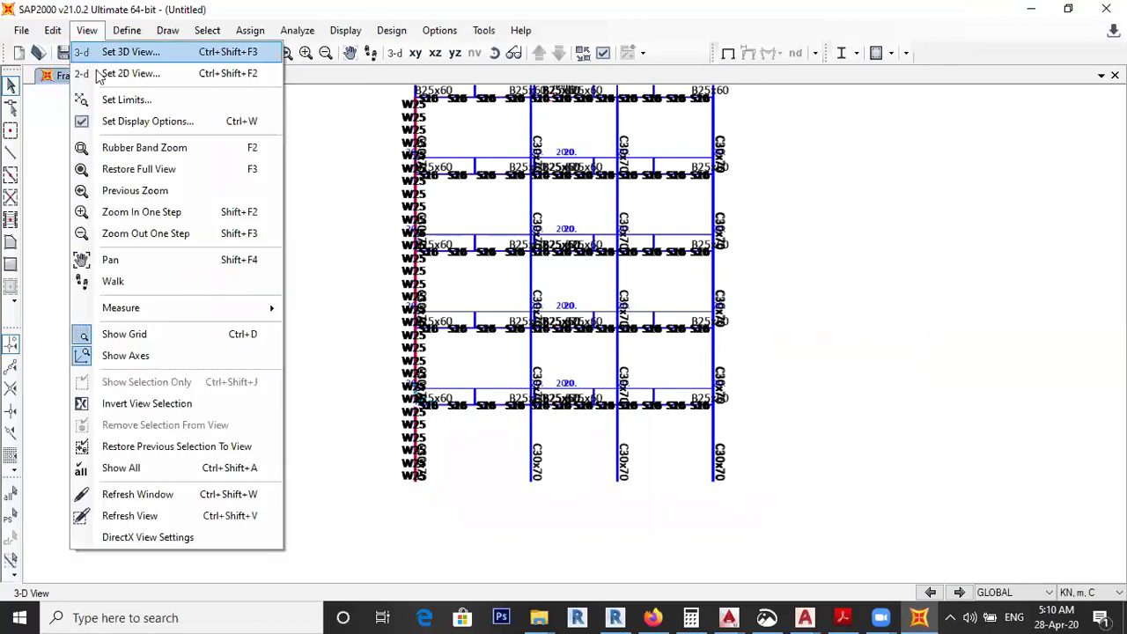
pyautogui.click(665, 396)
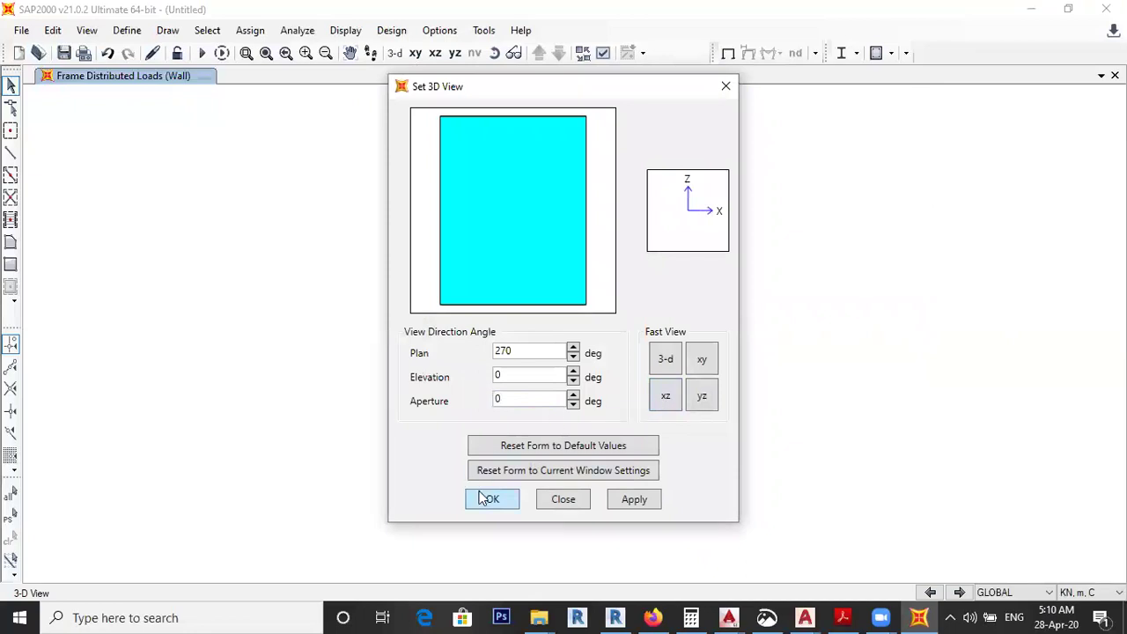
pyautogui.click(490, 499)
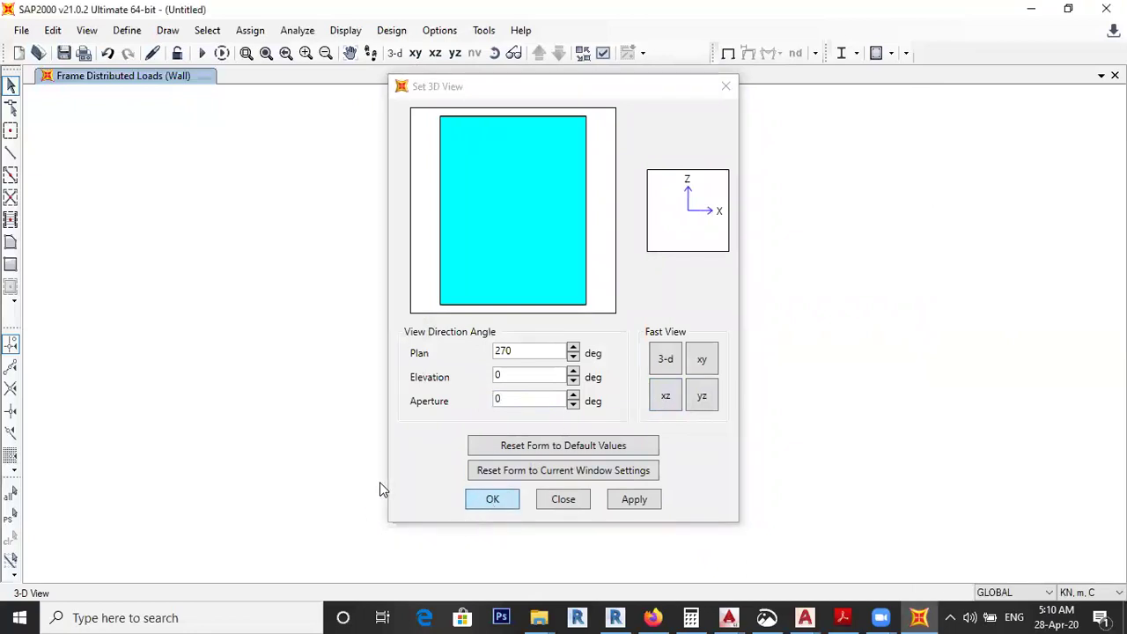
pyautogui.scroll(1, 445, 430)
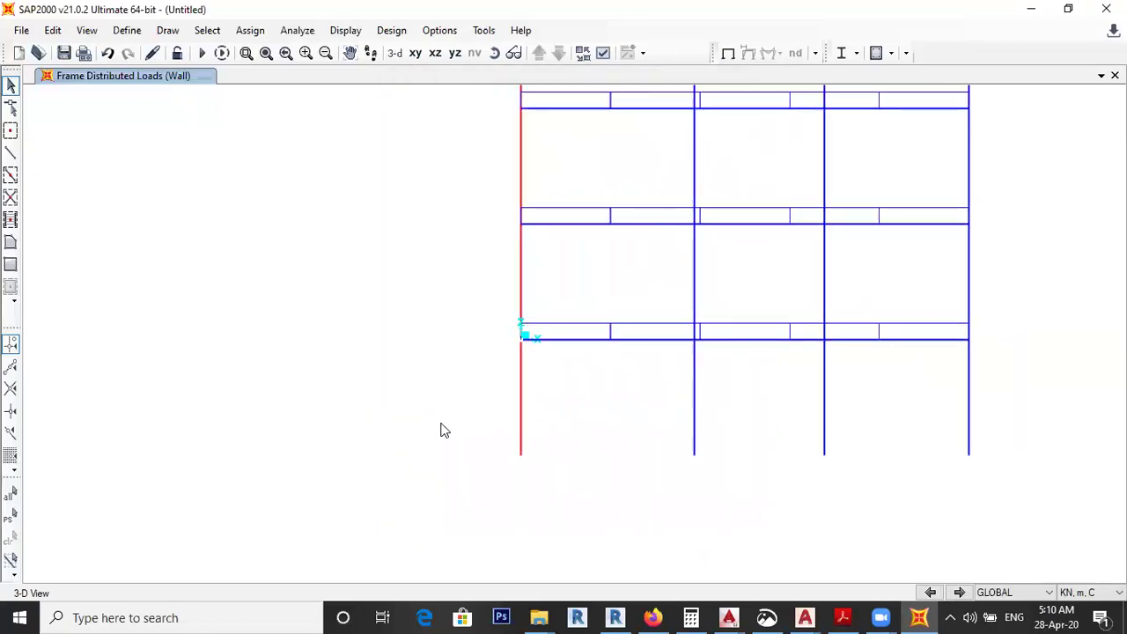
pyautogui.moveTo(928, 459); pyautogui.dragTo(434, 477)
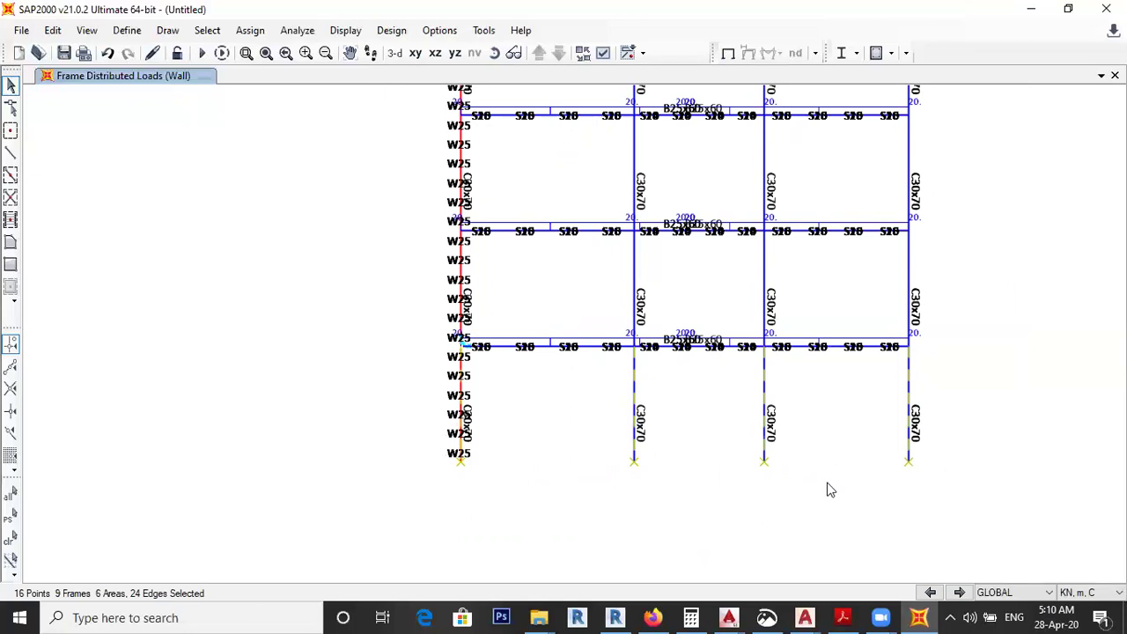
pyautogui.moveTo(500, 489); pyautogui.dragTo(407, 464)
pyautogui.hotkey('ctrl', 'q')
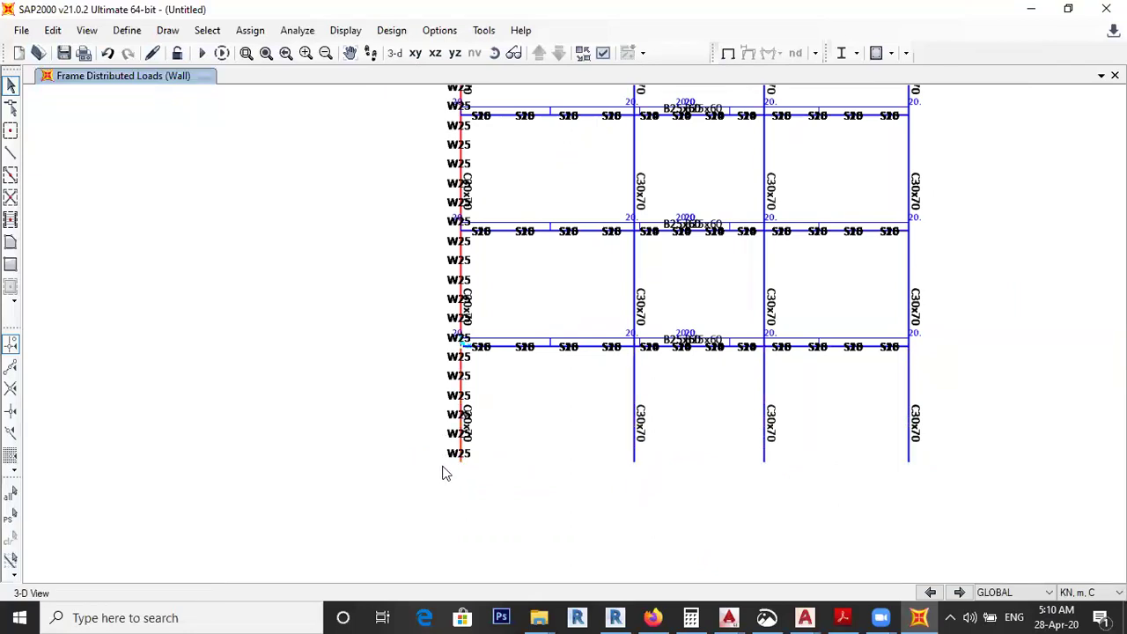
# Step: Select all base joints of the columns and shear wall and assign pinned restraints in translations 1, 2 and 3
pyautogui.moveTo(522, 494); pyautogui.dragTo(960, 498)
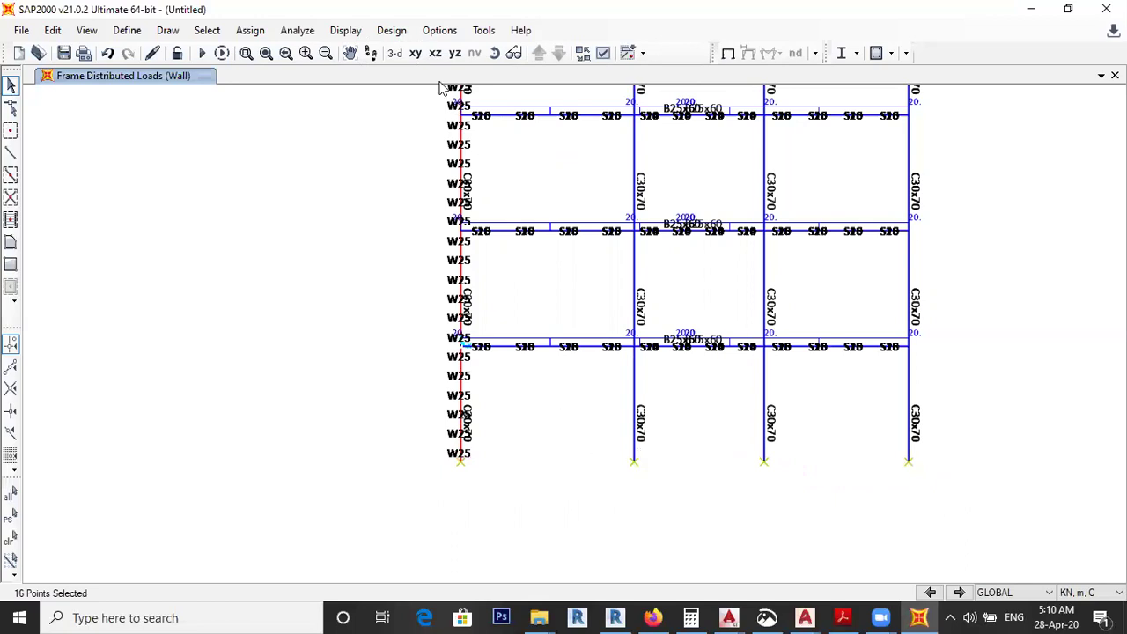
pyautogui.click(254, 32)
pyautogui.moveTo(273, 51)
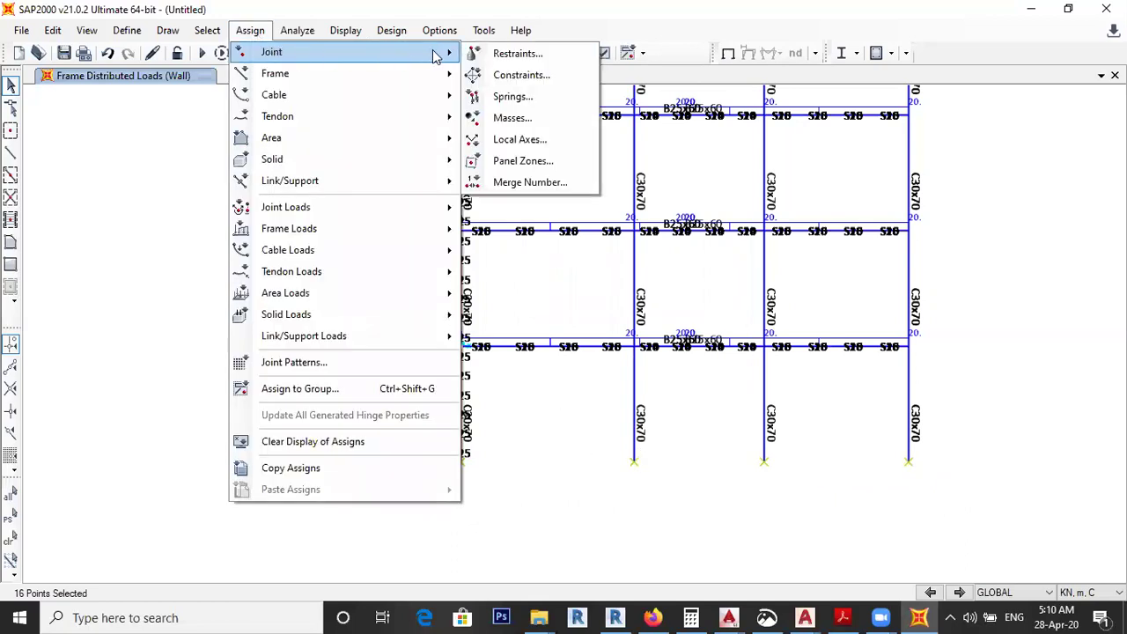
pyautogui.click(516, 54)
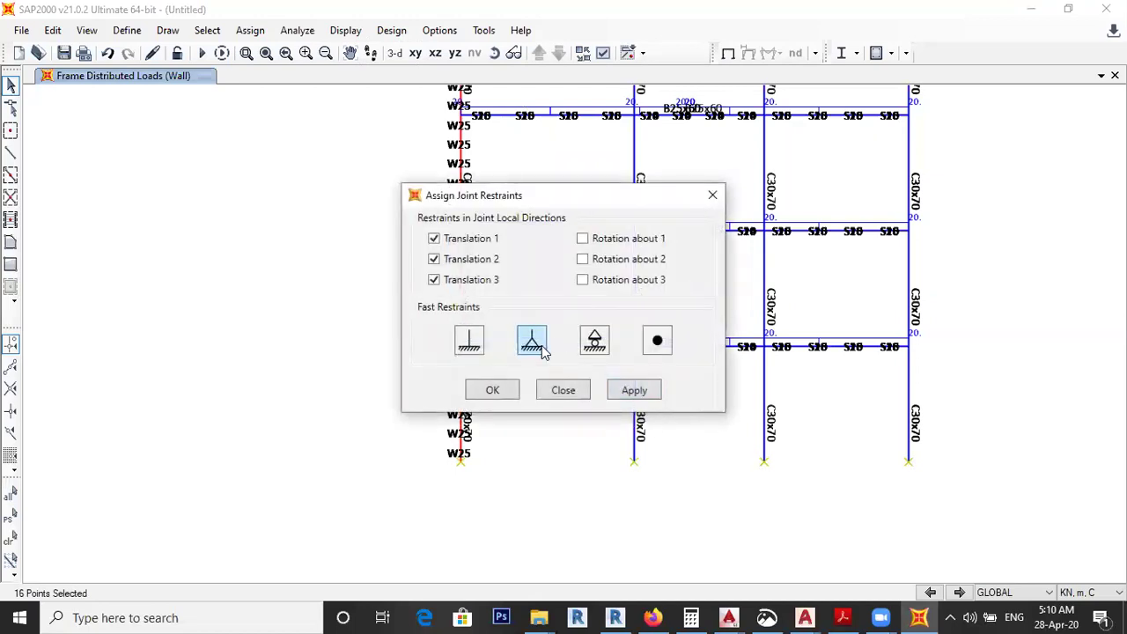
pyautogui.click(503, 394)
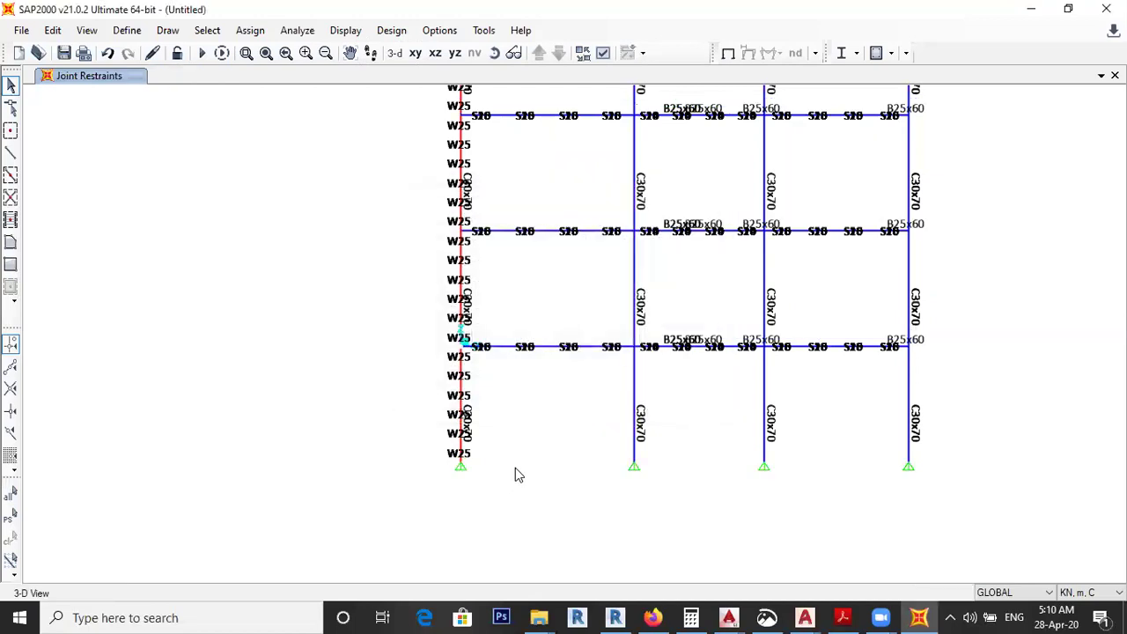
# Step: Examine the restraints beneath the columns and shear wall from several 3D angles and zoom levels
pyautogui.keyDown('shift'); pyautogui.moveTo(735, 539); pyautogui.dragTo(427, 502, button='middle'); pyautogui.keyUp('shift')
pyautogui.scroll(-4, 565, 548)
pyautogui.scroll(2, 564, 548)
pyautogui.keyDown('shift'); pyautogui.moveTo(564, 547); pyautogui.dragTo(508, 516, button='middle'); pyautogui.keyUp('shift')
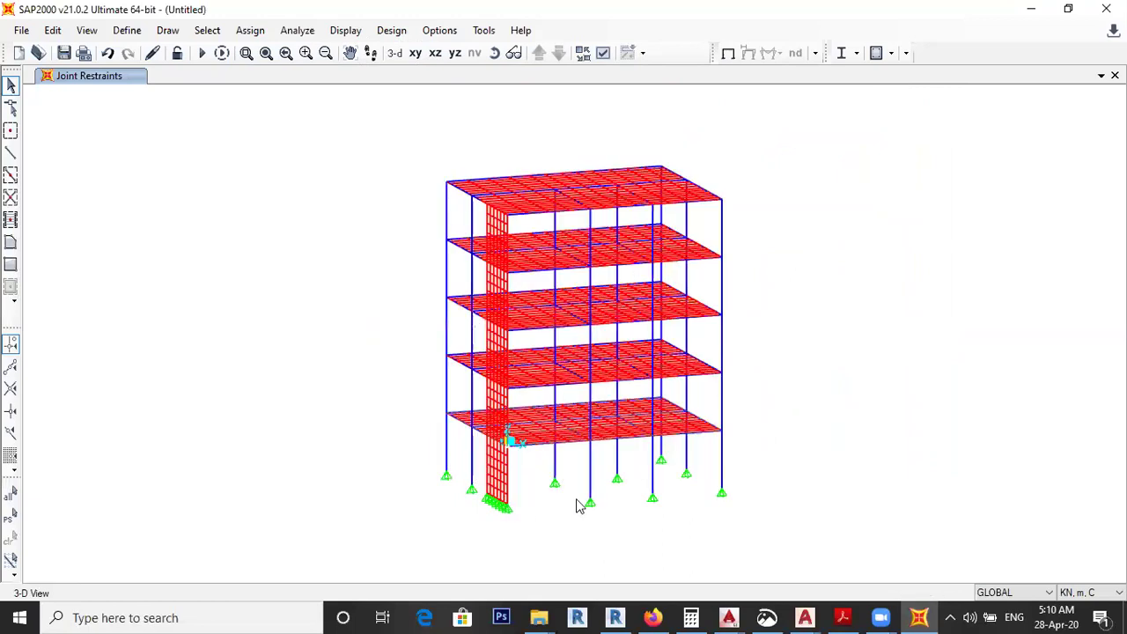
pyautogui.scroll(3, 689, 475)
pyautogui.keyDown('shift'); pyautogui.moveTo(772, 455); pyautogui.dragTo(707, 511, button='middle'); pyautogui.keyUp('shift')
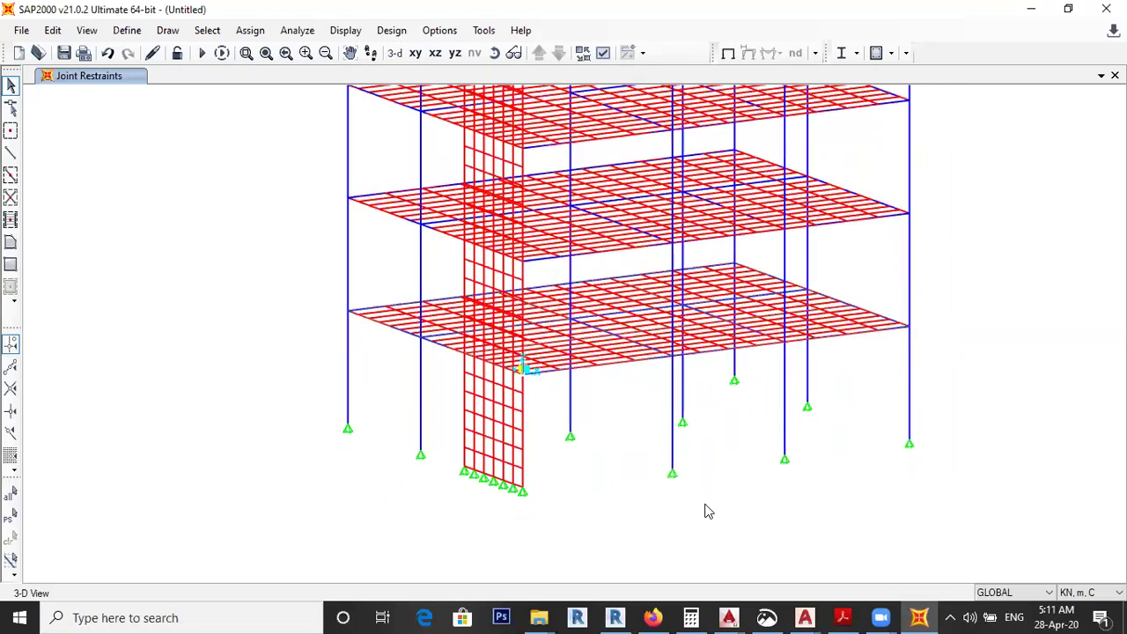
pyautogui.scroll(-2, 368, 450)
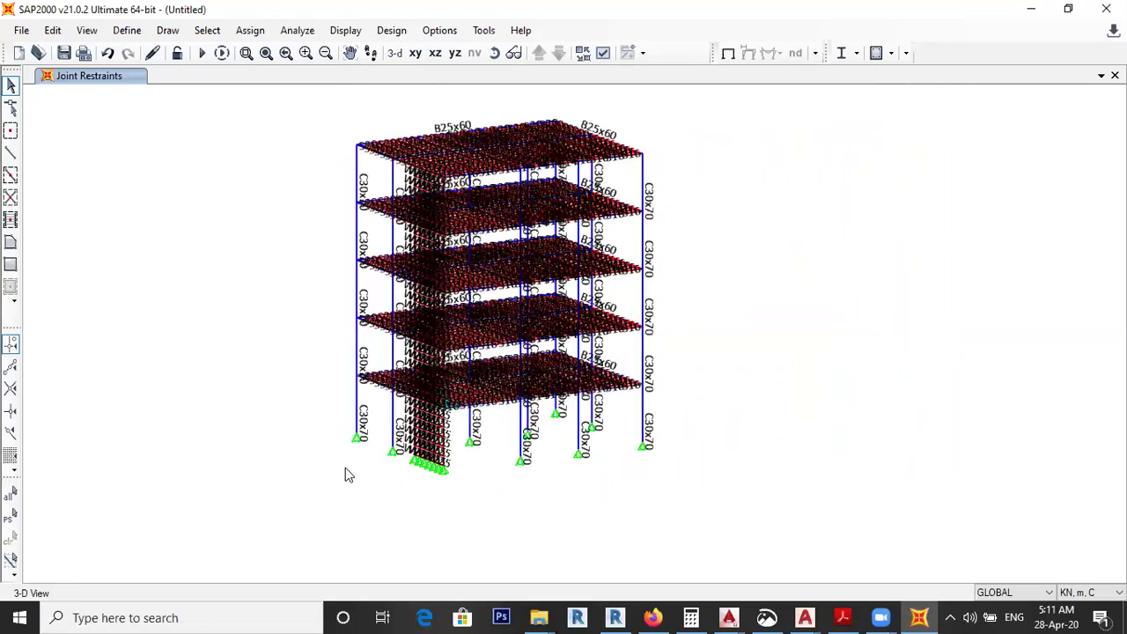
pyautogui.scroll(-1, 343, 462)
pyautogui.scroll(1, 345, 451)
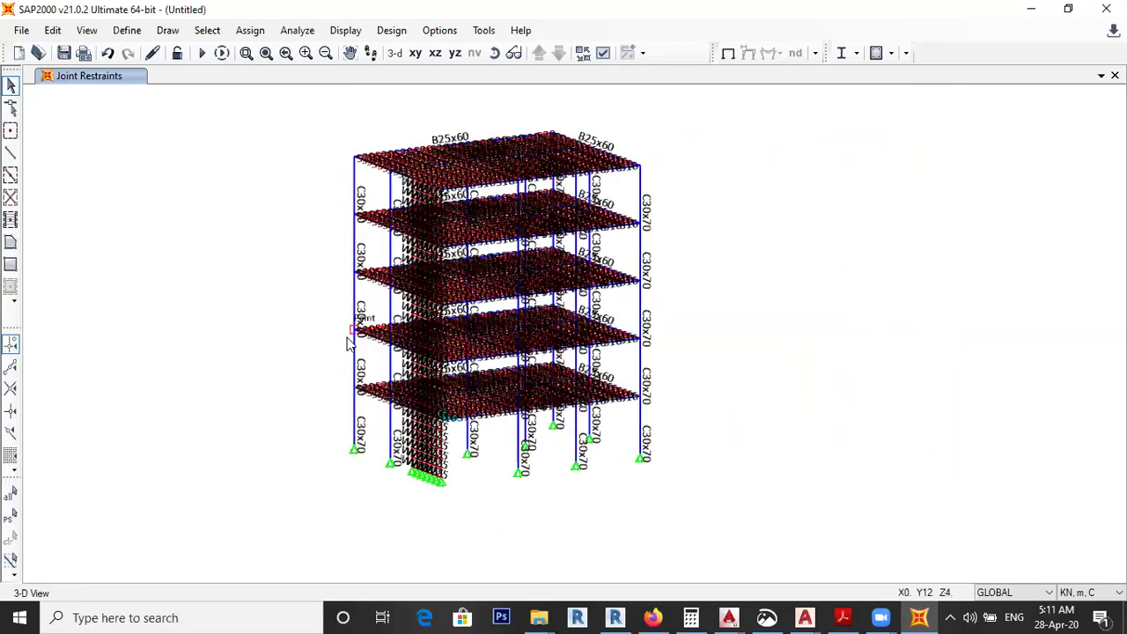
# Step: Select the entire building and open the joint constraint assignment for it
pyautogui.scroll(-2, 349, 339)
pyautogui.moveTo(283, 174); pyautogui.dragTo(556, 453)
pyautogui.moveTo(288, 160); pyautogui.dragTo(601, 522)
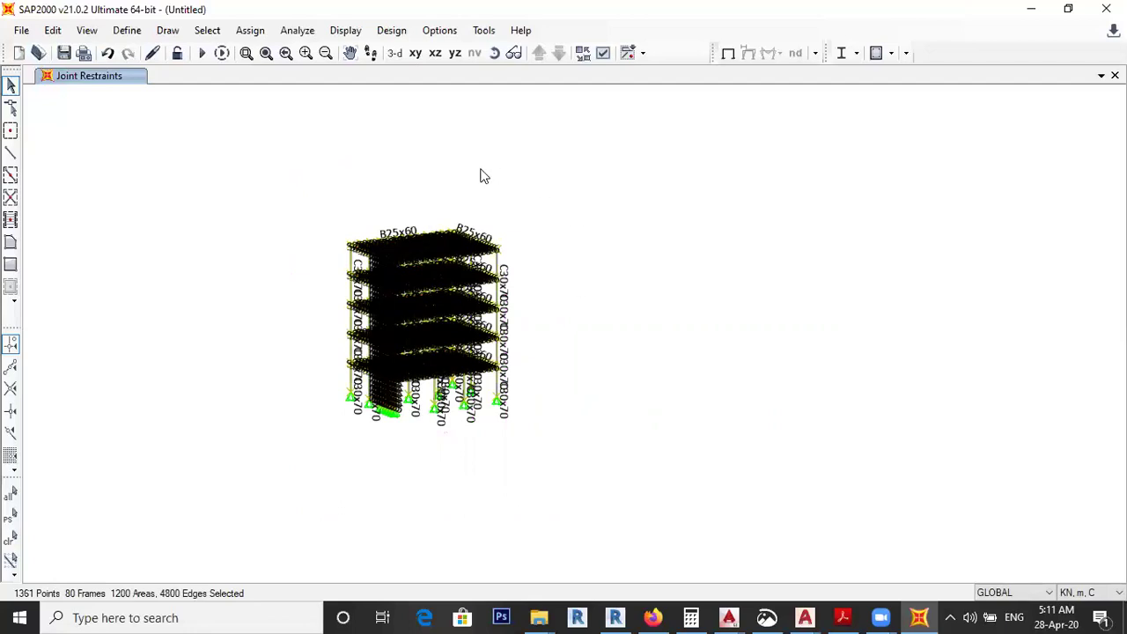
pyautogui.click(245, 30)
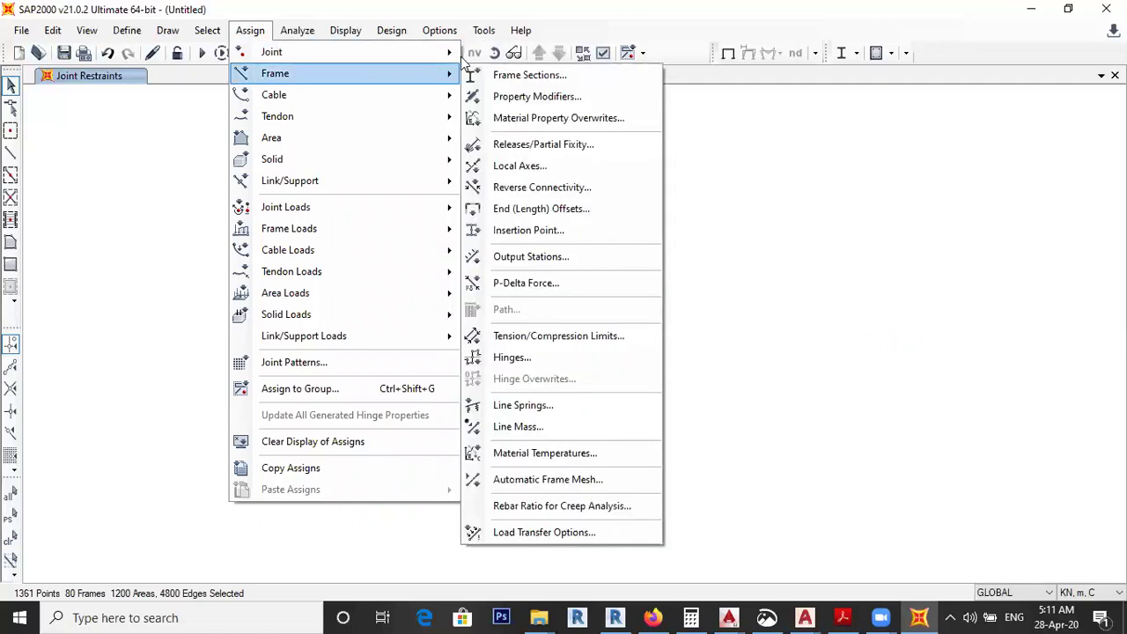
pyautogui.moveTo(408, 53)
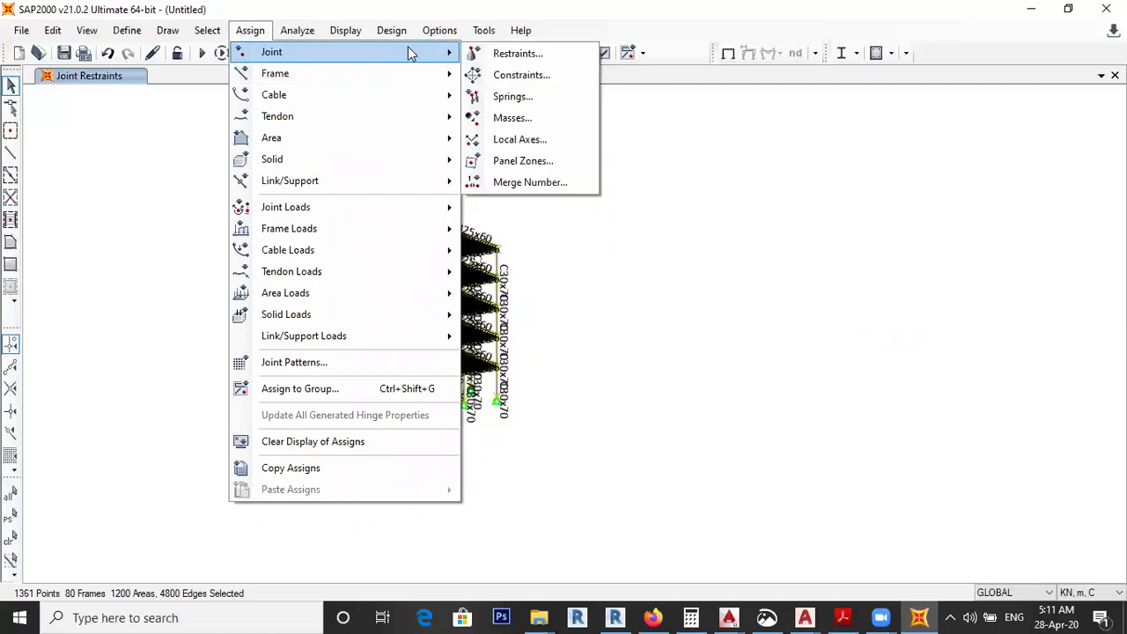
pyautogui.click(532, 81)
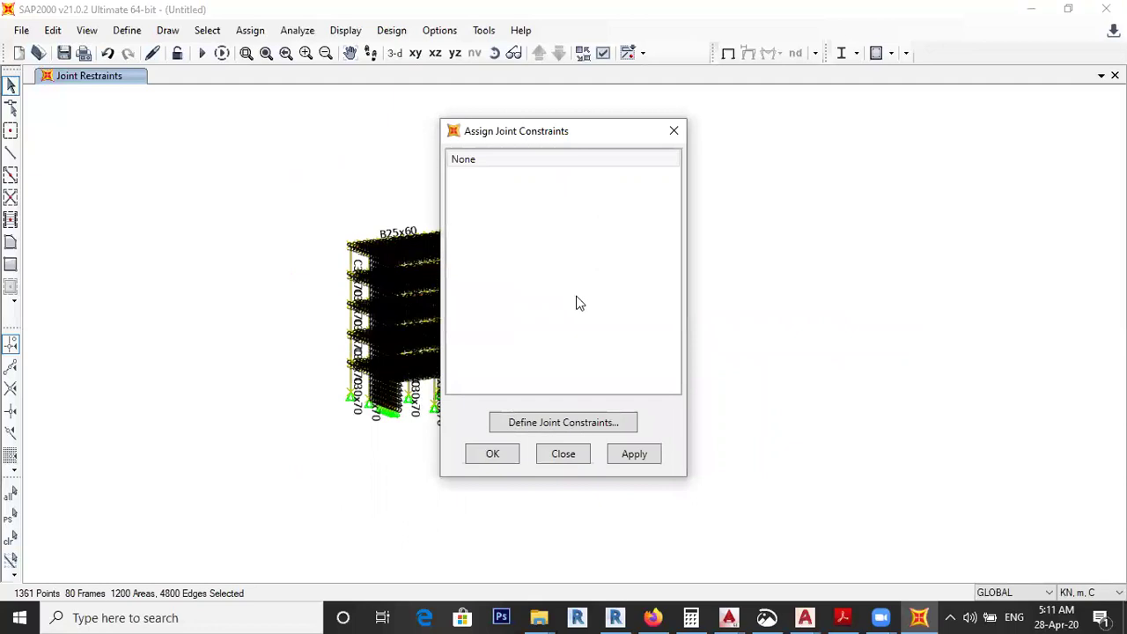
# Step: Define a Z-axis diaphragm constraint DIAPH1 in the GLOBAL system, with a different diaphragm for each selected Z level
pyautogui.click(561, 424)
pyautogui.click(611, 266)
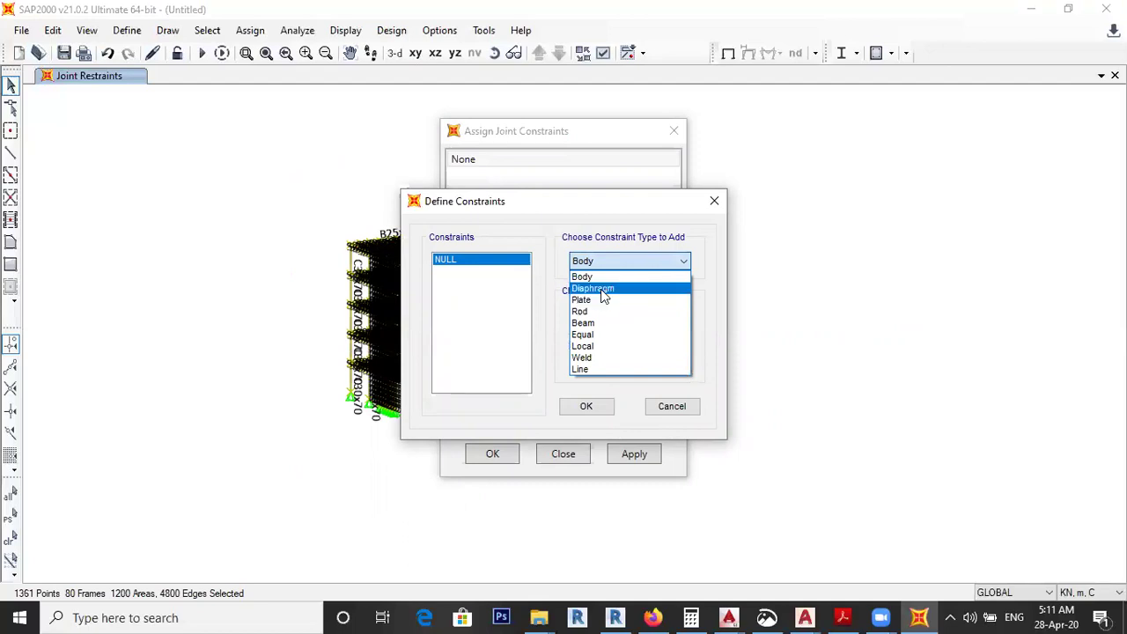
pyautogui.click(600, 288)
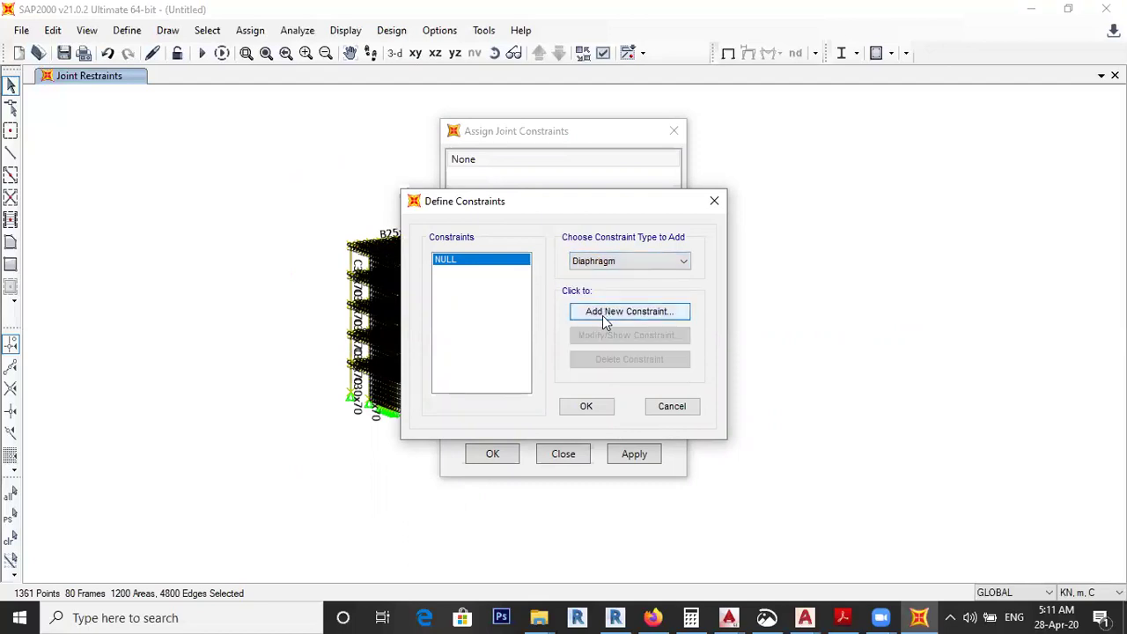
pyautogui.click(604, 317)
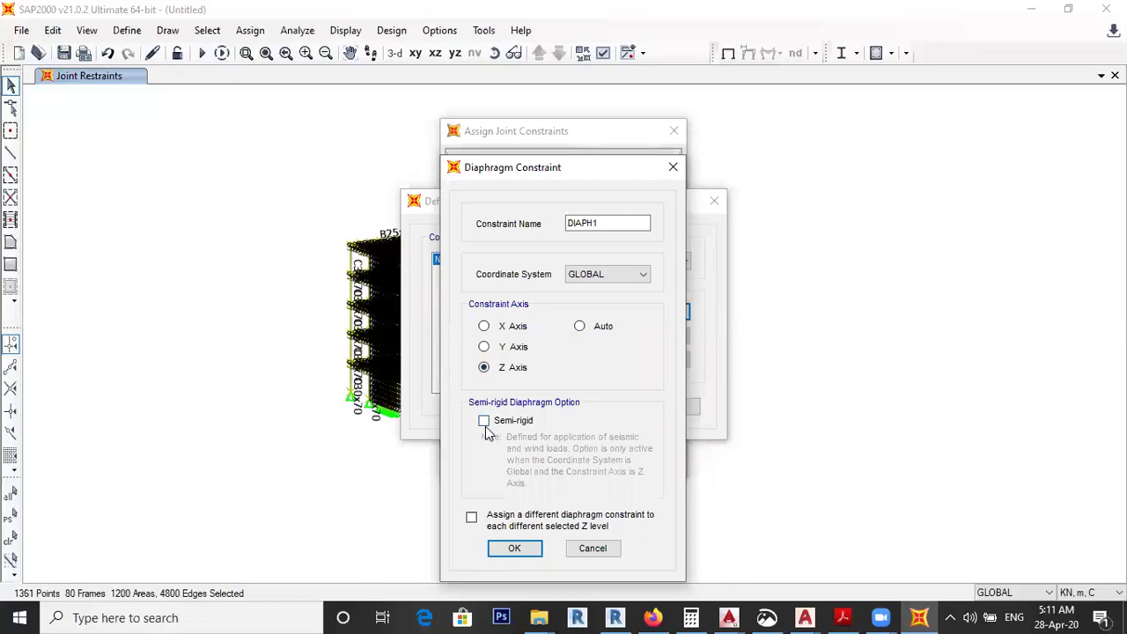
pyautogui.click(472, 517)
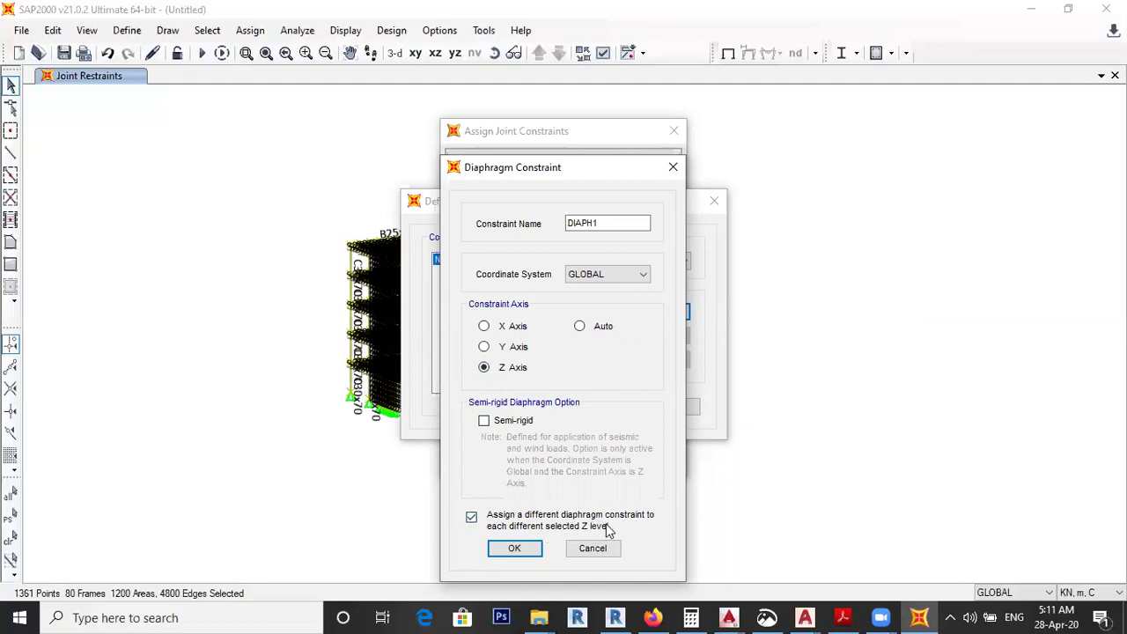
pyautogui.click(510, 549)
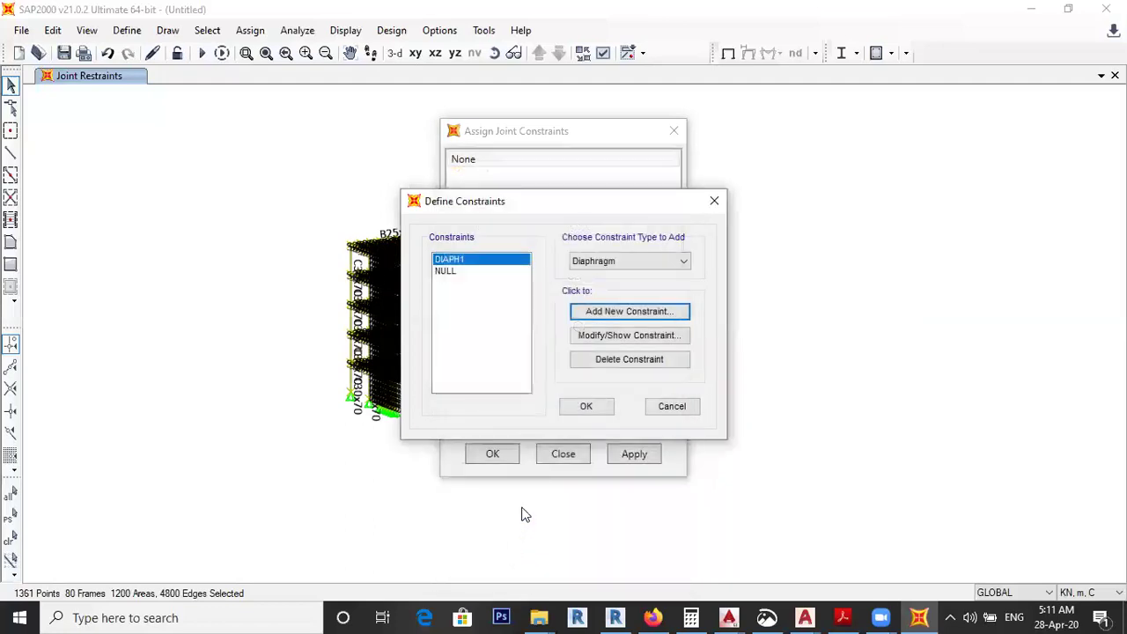
pyautogui.click(597, 404)
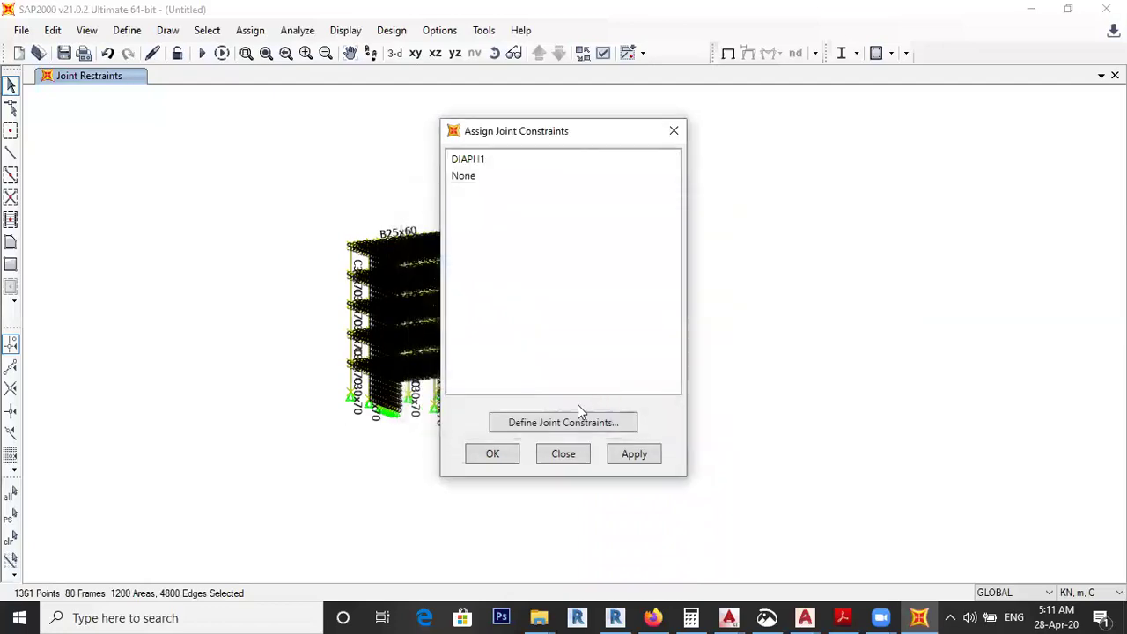
# Step: Assign the DIAPH1 constraint to all selected joints of the building
pyautogui.click(472, 158)
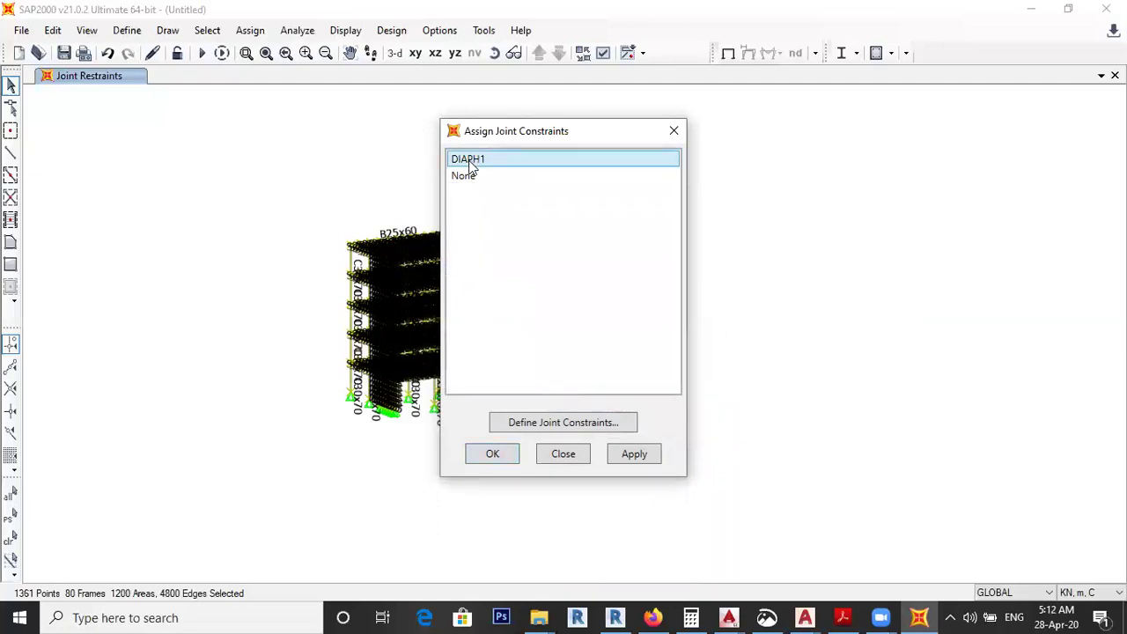
pyautogui.click(468, 176)
pyautogui.click(469, 162)
pyautogui.click(493, 455)
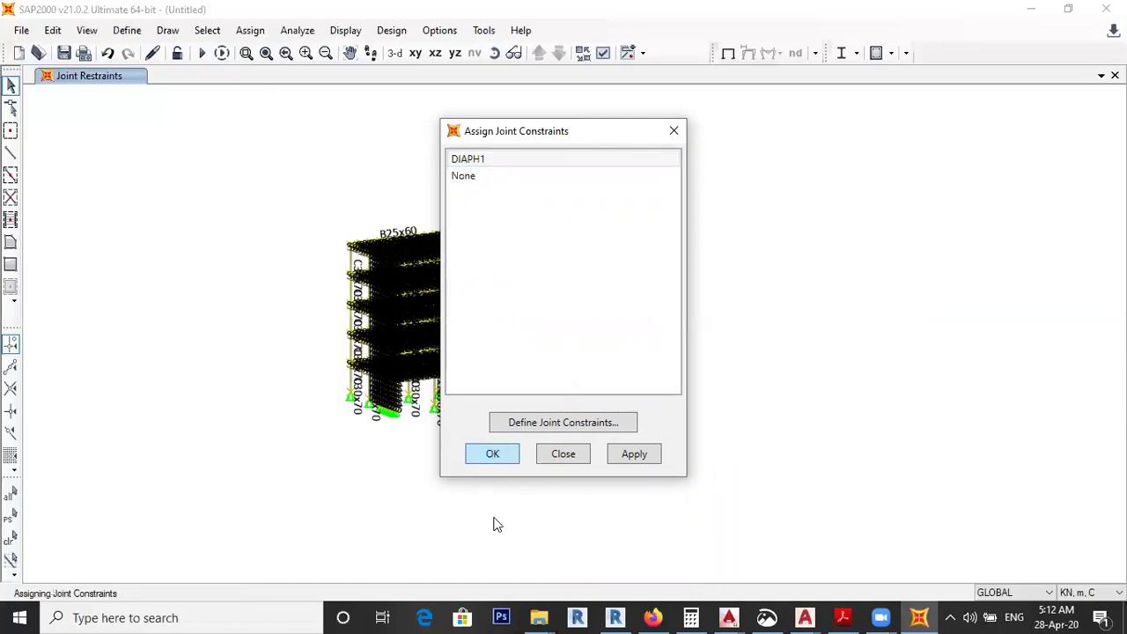
pyautogui.click(496, 462)
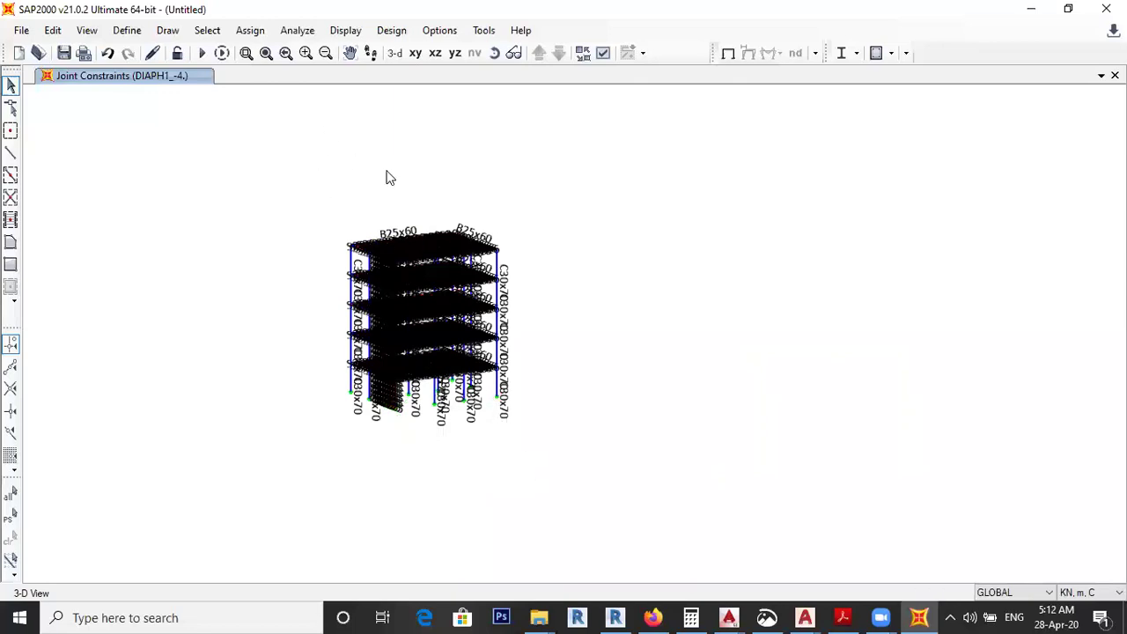
# Step: Inspect the constraint assignments of one joint on the roof slab and one on the slab below
pyautogui.scroll(4, 421, 208)
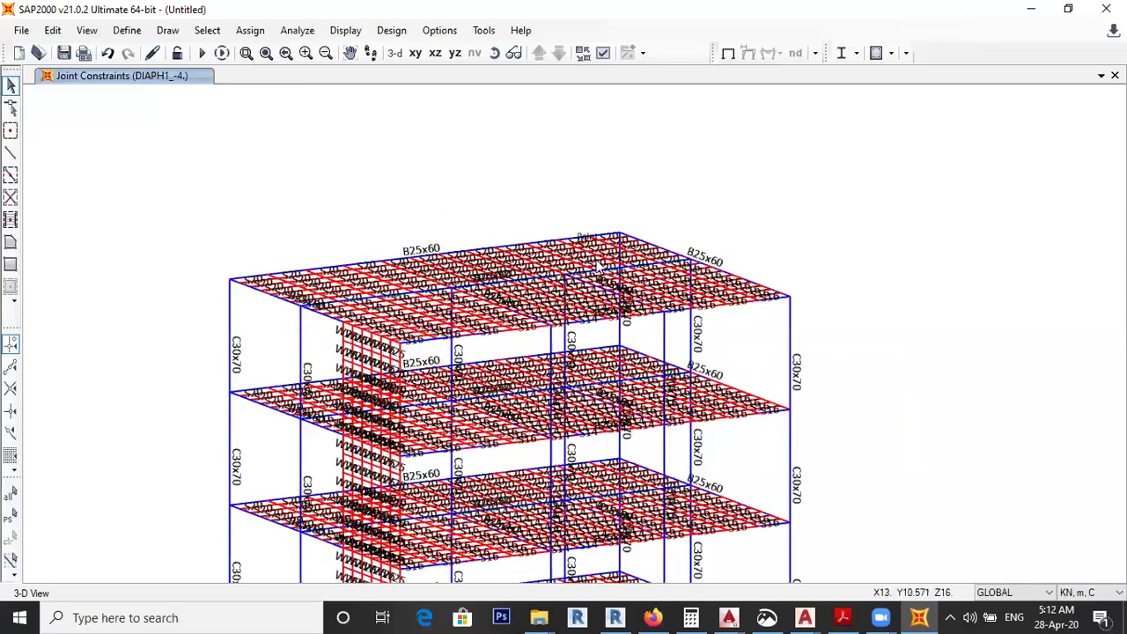
pyautogui.rightClick(600, 257)
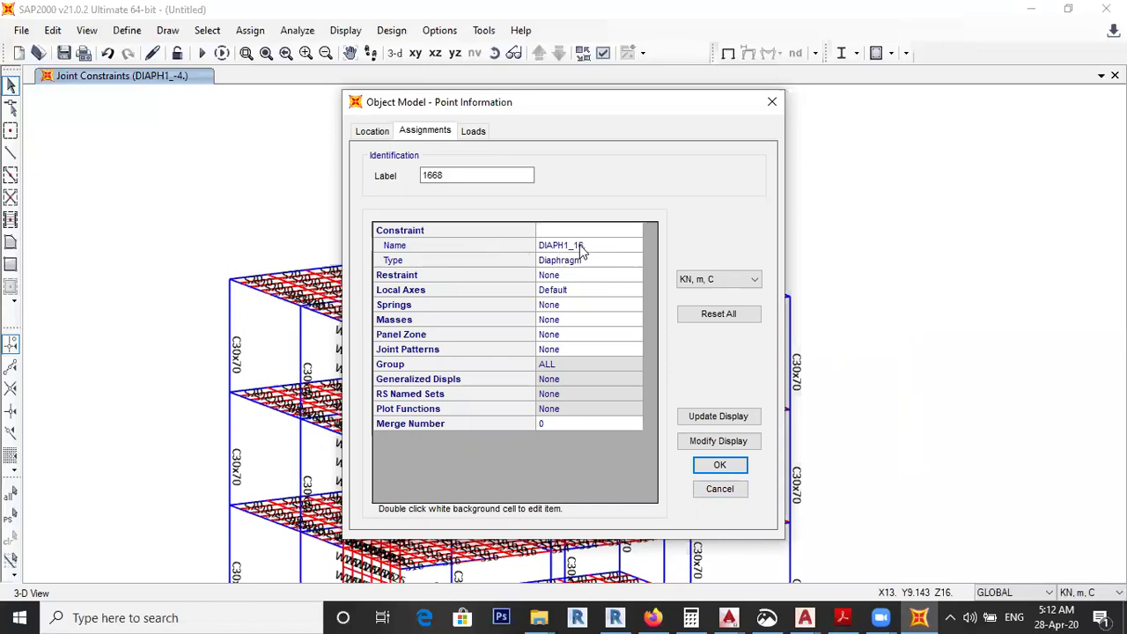
pyautogui.click(719, 489)
pyautogui.rightClick(621, 388)
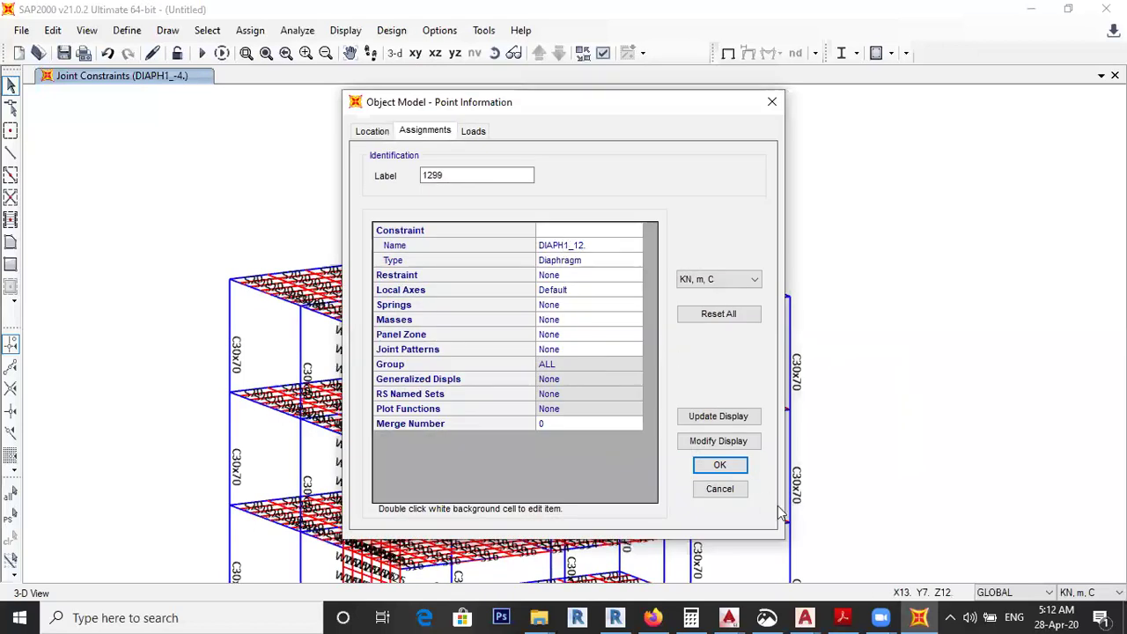
pyautogui.click(735, 489)
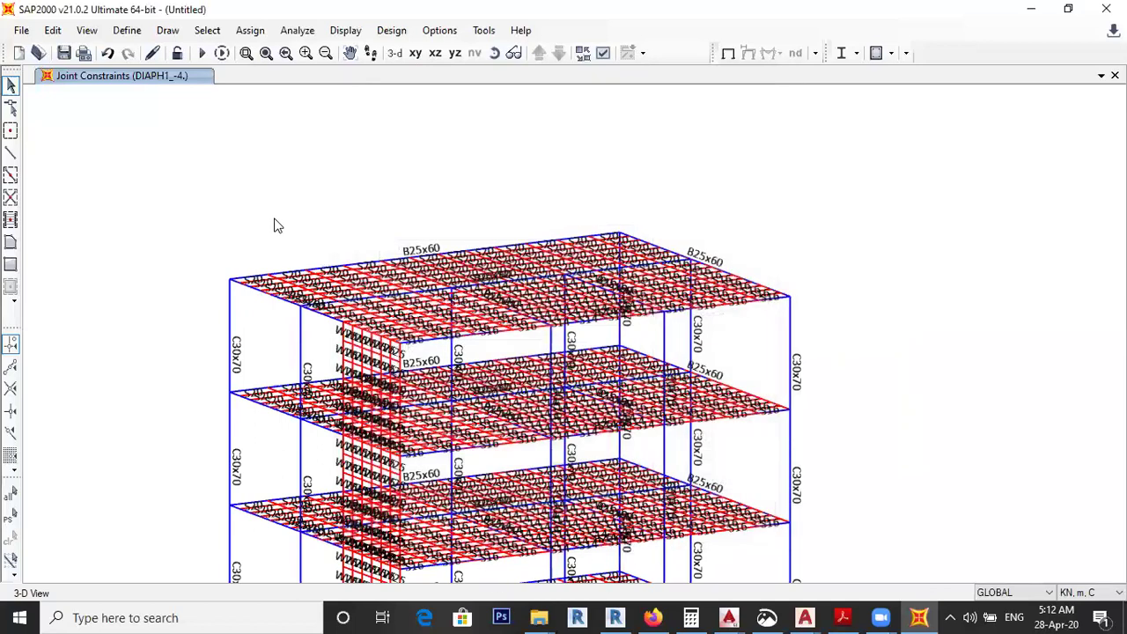
# Step: Open the model's mass source definitions
pyautogui.scroll(-3, 277, 221)
pyautogui.moveTo(457, 515); pyautogui.dragTo(506, 504, button='middle')
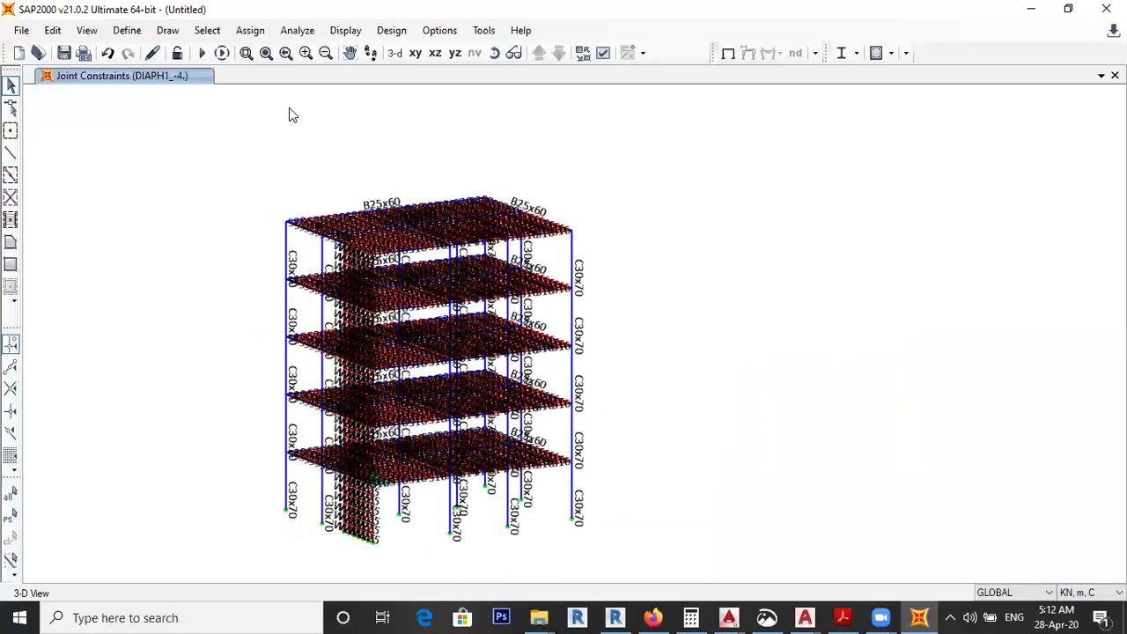
pyautogui.click(115, 36)
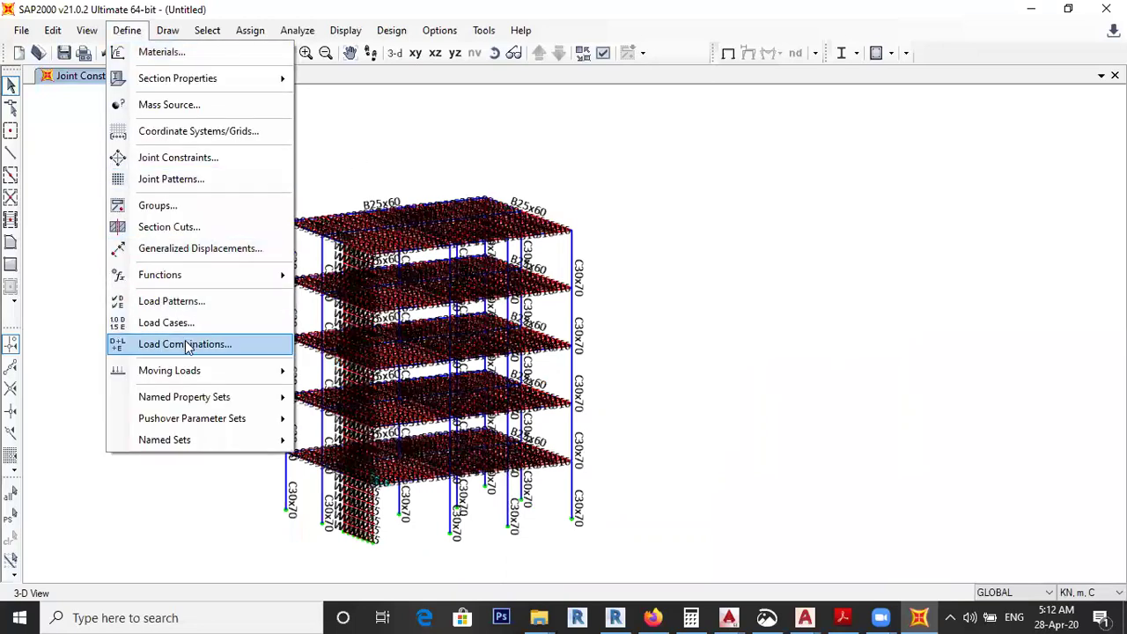
pyautogui.click(182, 113)
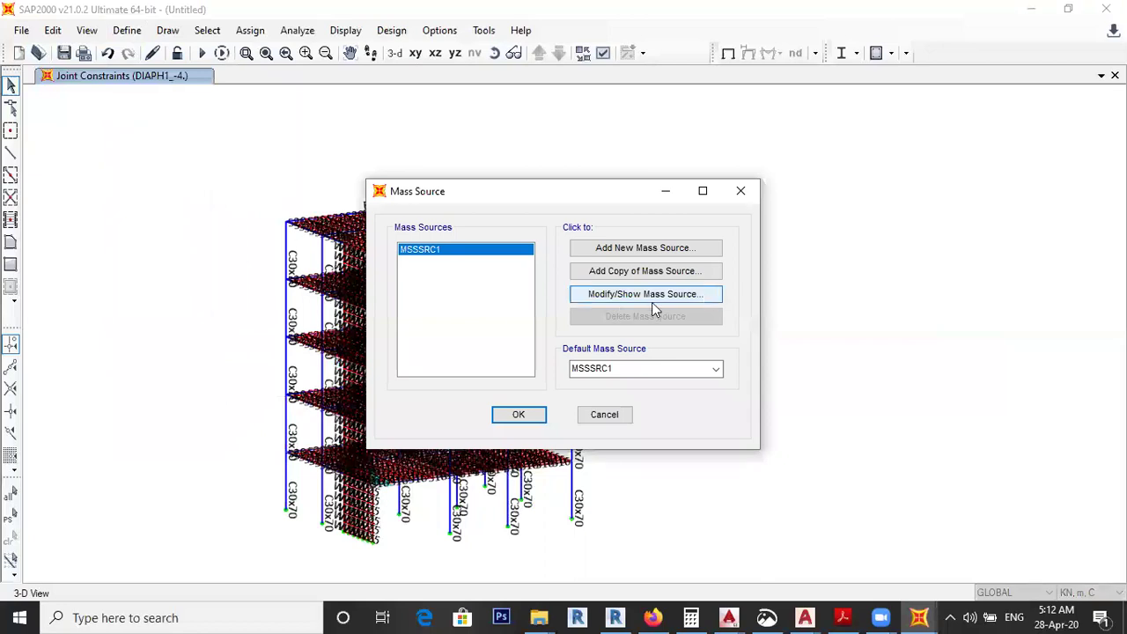
pyautogui.click(655, 250)
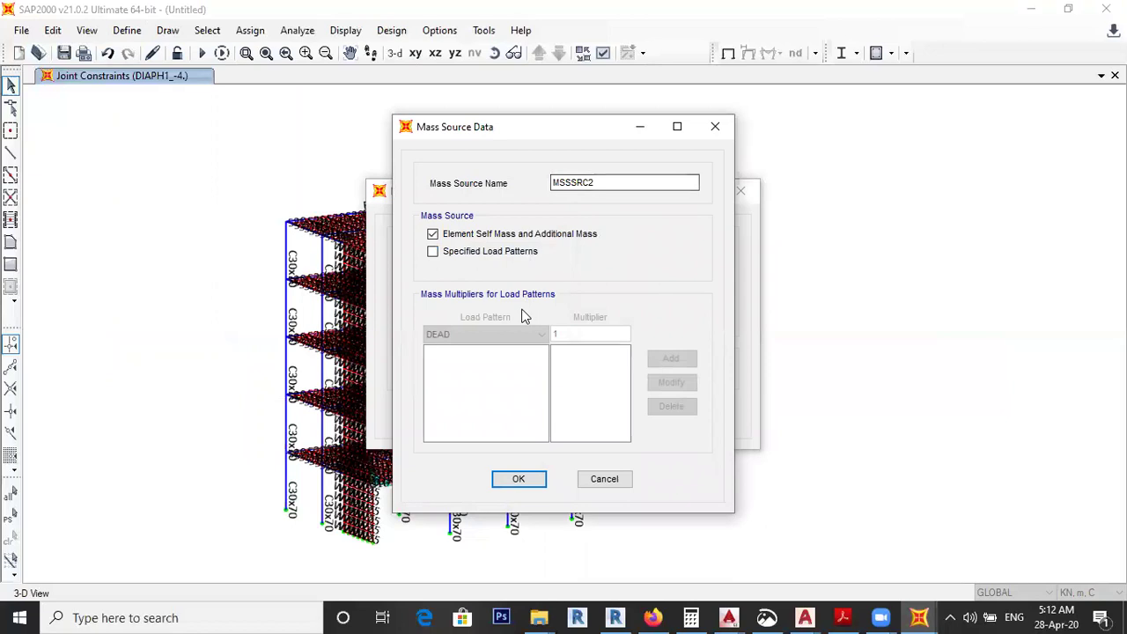
pyautogui.click(447, 257)
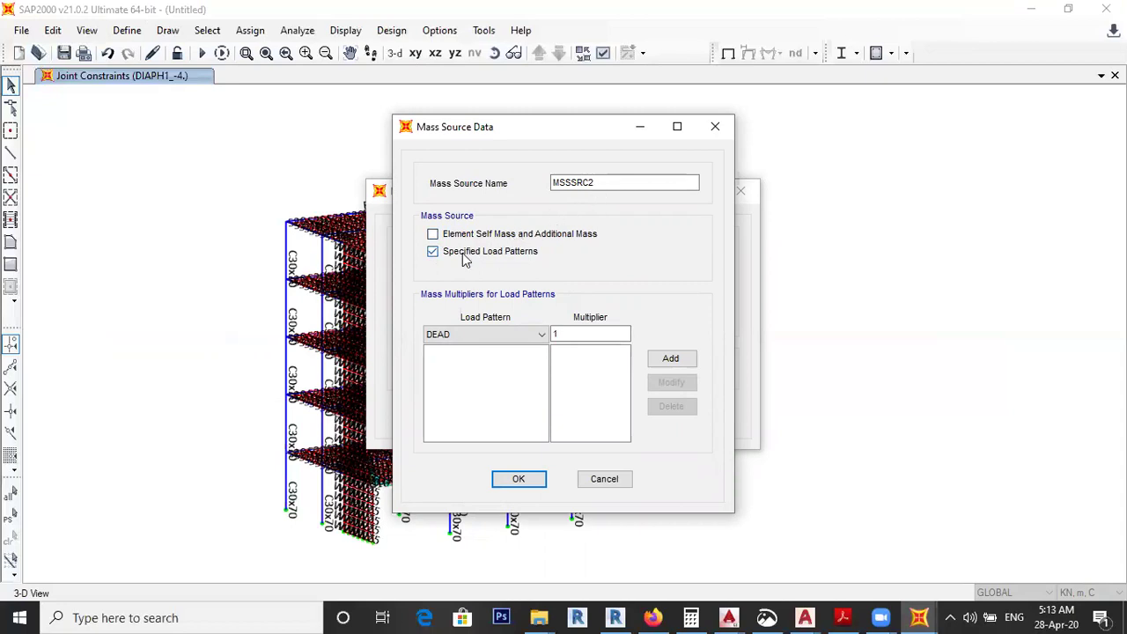
pyautogui.click(621, 483)
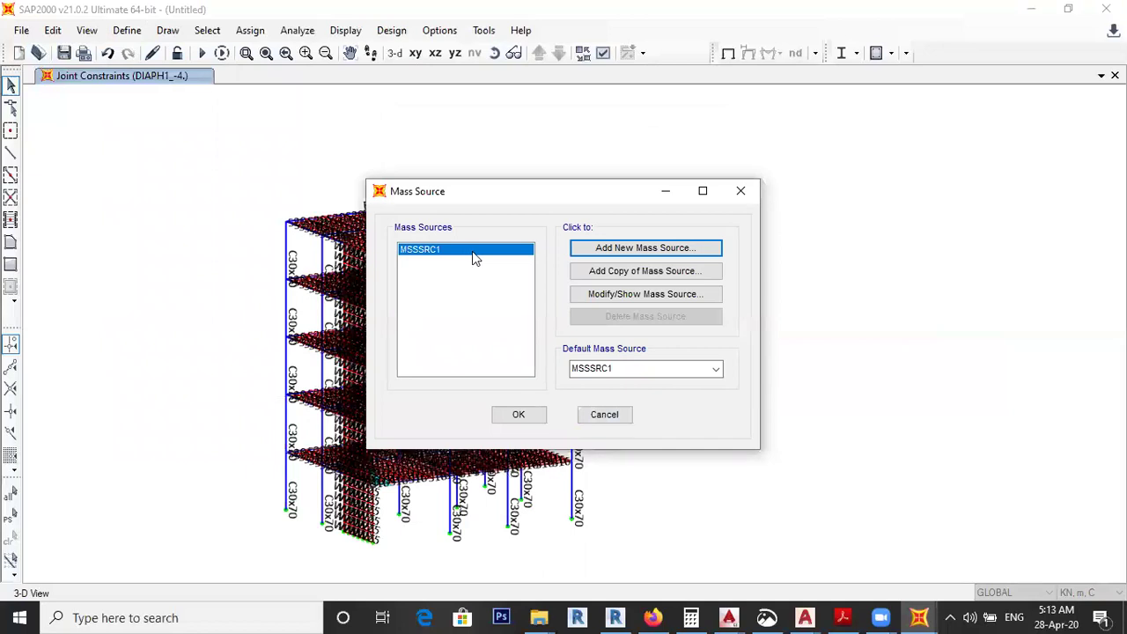
# Step: Base mass source MSSSRC1 on specified load patterns instead of element self mass, and add the DEAD pattern with multiplier 1
pyautogui.click(598, 296)
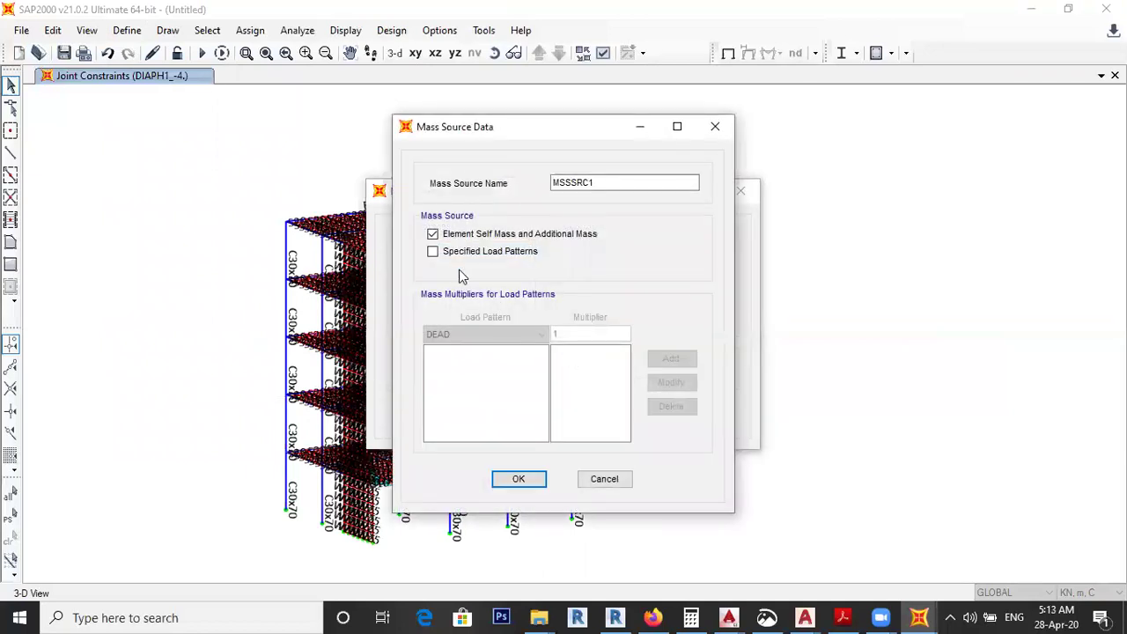
pyautogui.click(432, 252)
pyautogui.click(432, 234)
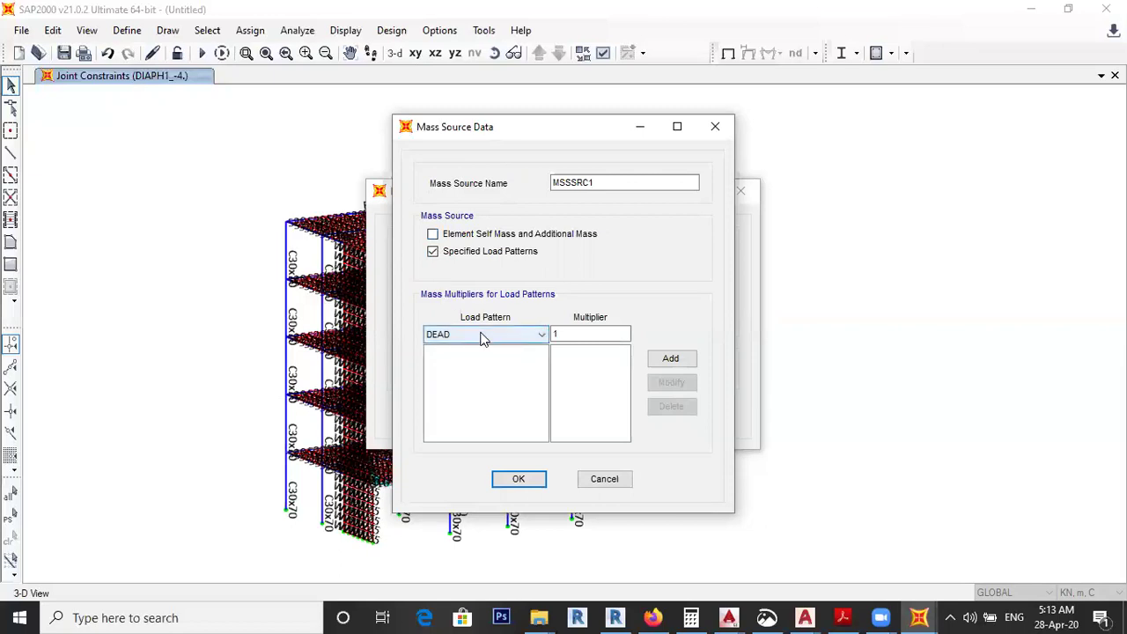
pyautogui.click(676, 362)
# Step: Add the Live load pattern to the mass source with multiplier 0.25 and accept the mass source definitions
pyautogui.click(503, 335)
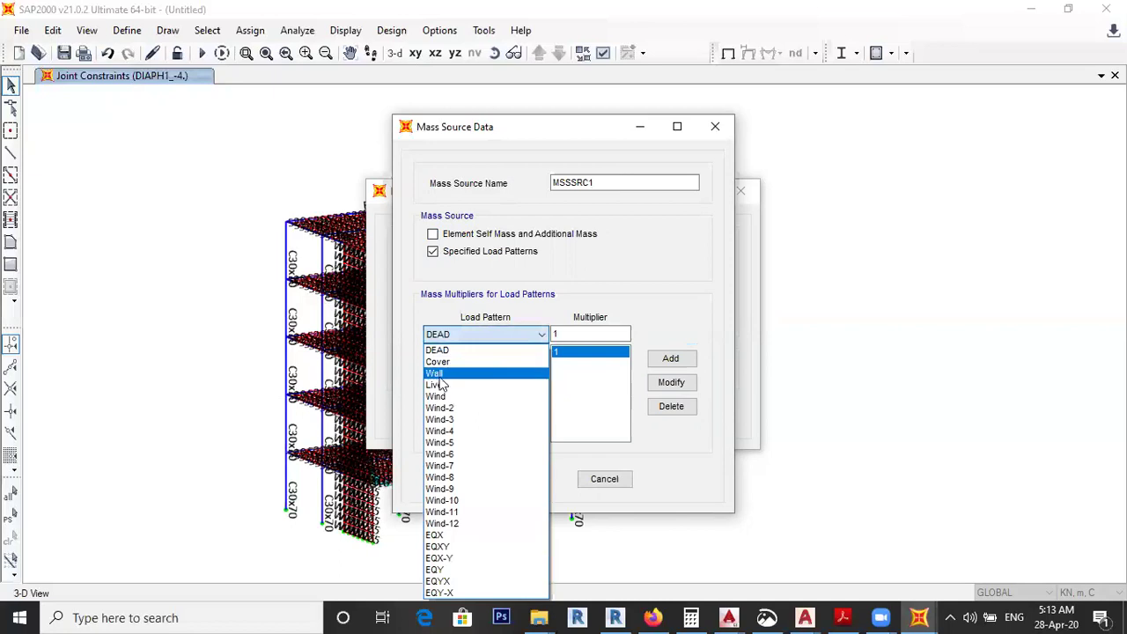
pyautogui.click(437, 385)
pyautogui.doubleClick(577, 331)
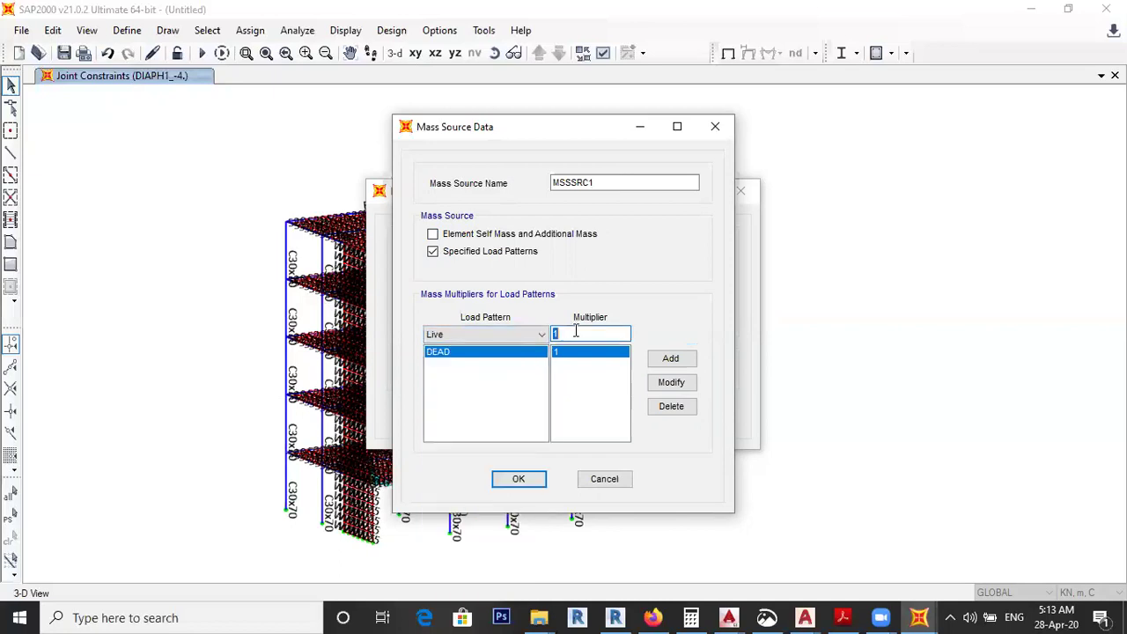
pyautogui.click(669, 363)
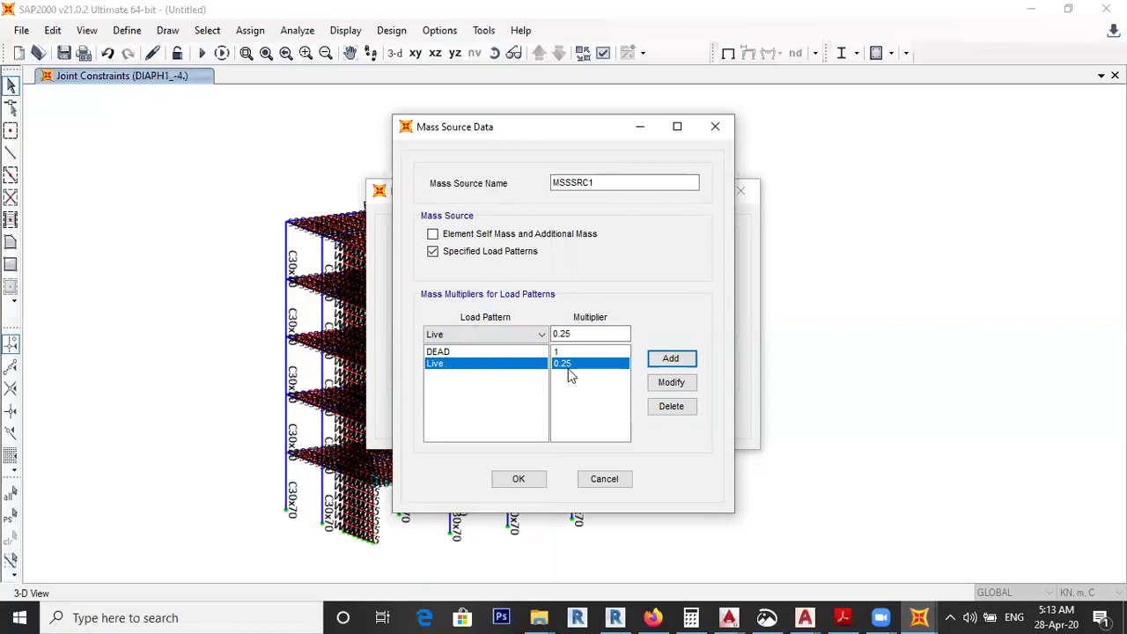
pyautogui.click(518, 480)
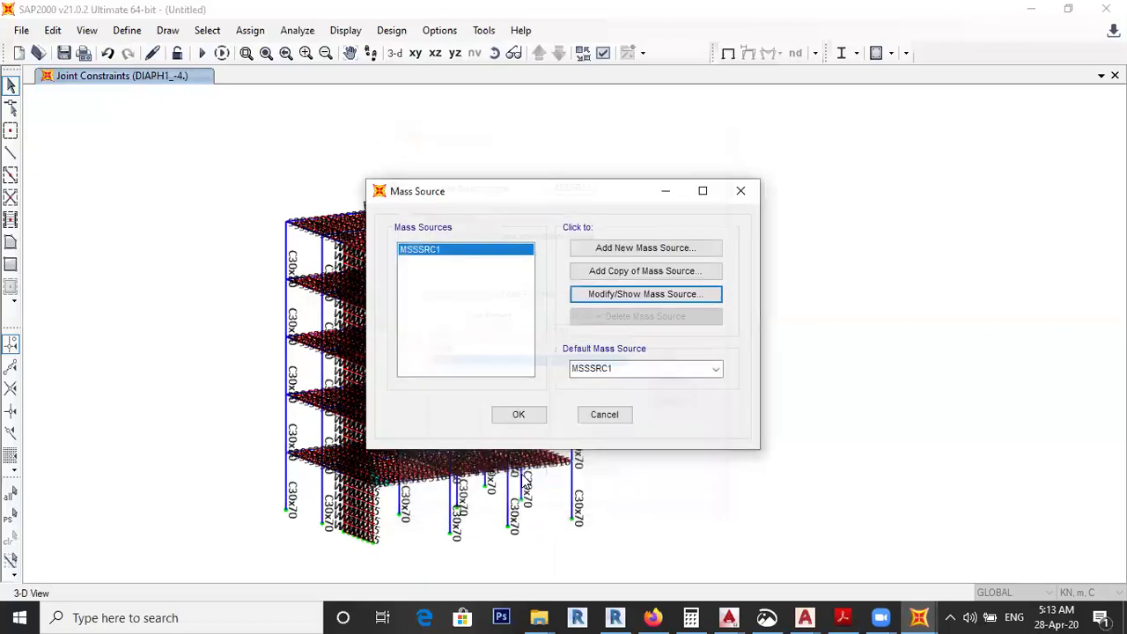
pyautogui.click(520, 415)
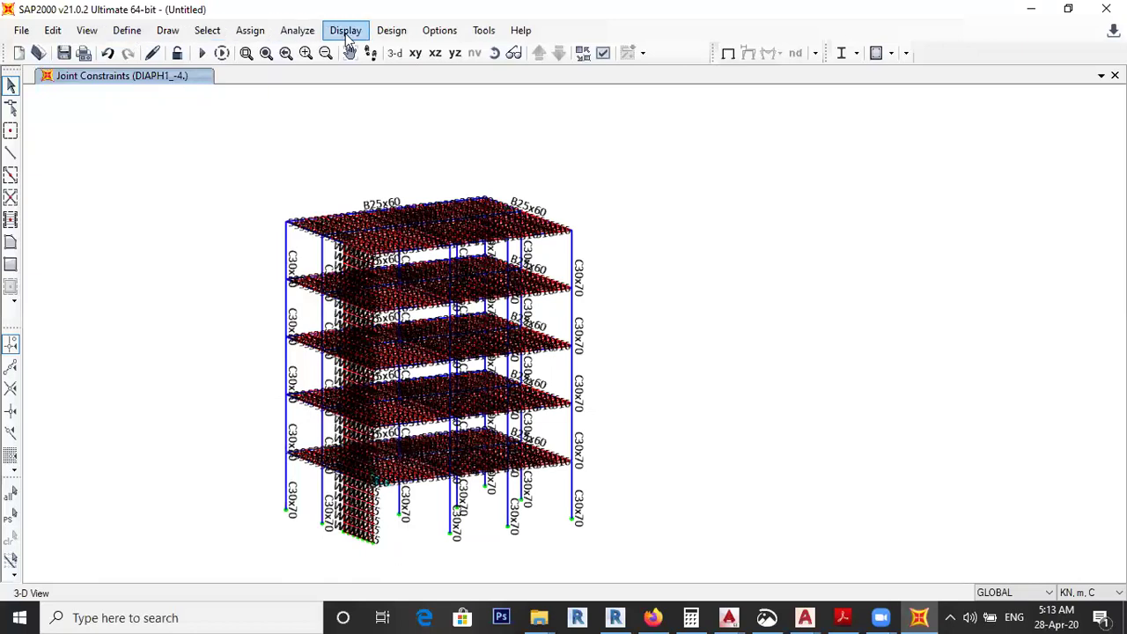
# Step: Set the concrete frame design code to ACI 318-08/IBC2009 in the design preferences
pyautogui.click(377, 32)
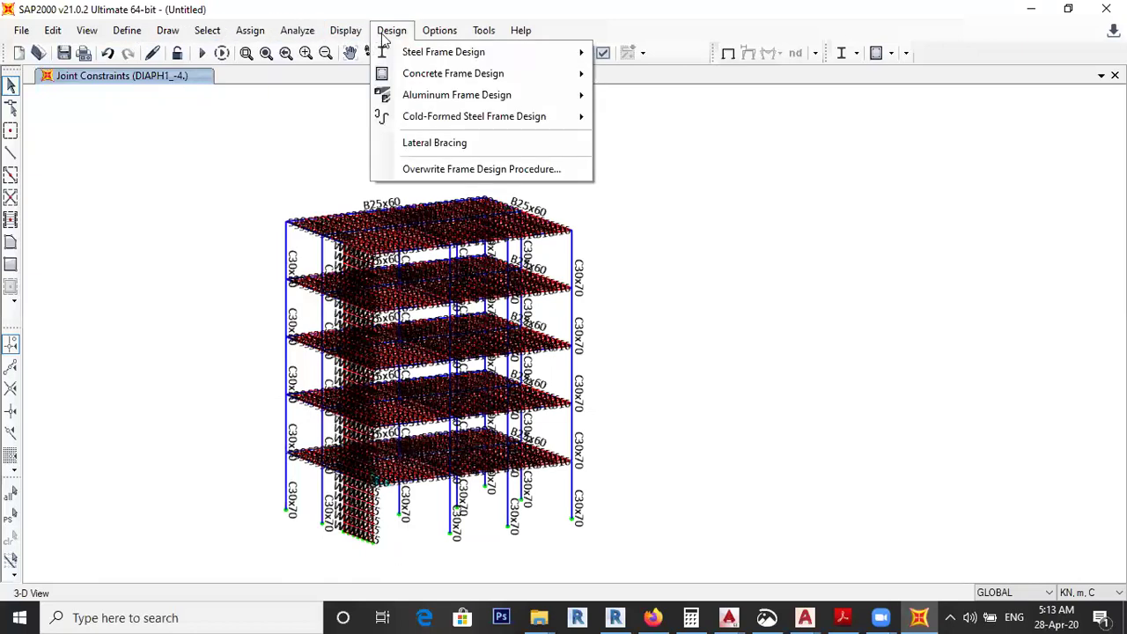
pyautogui.moveTo(546, 79)
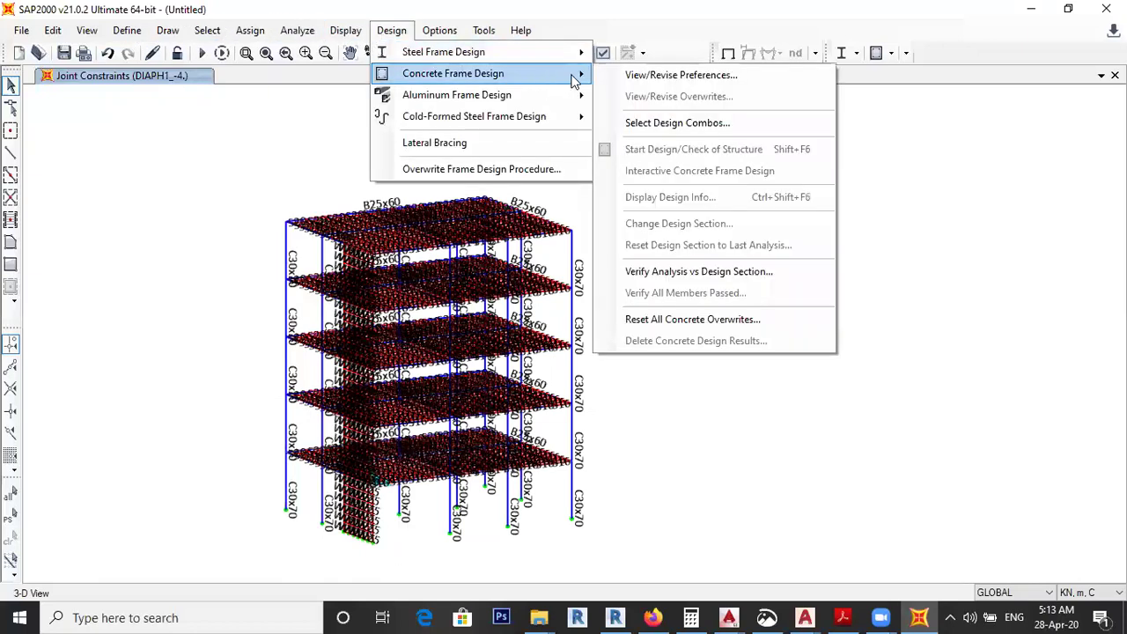
pyautogui.click(641, 78)
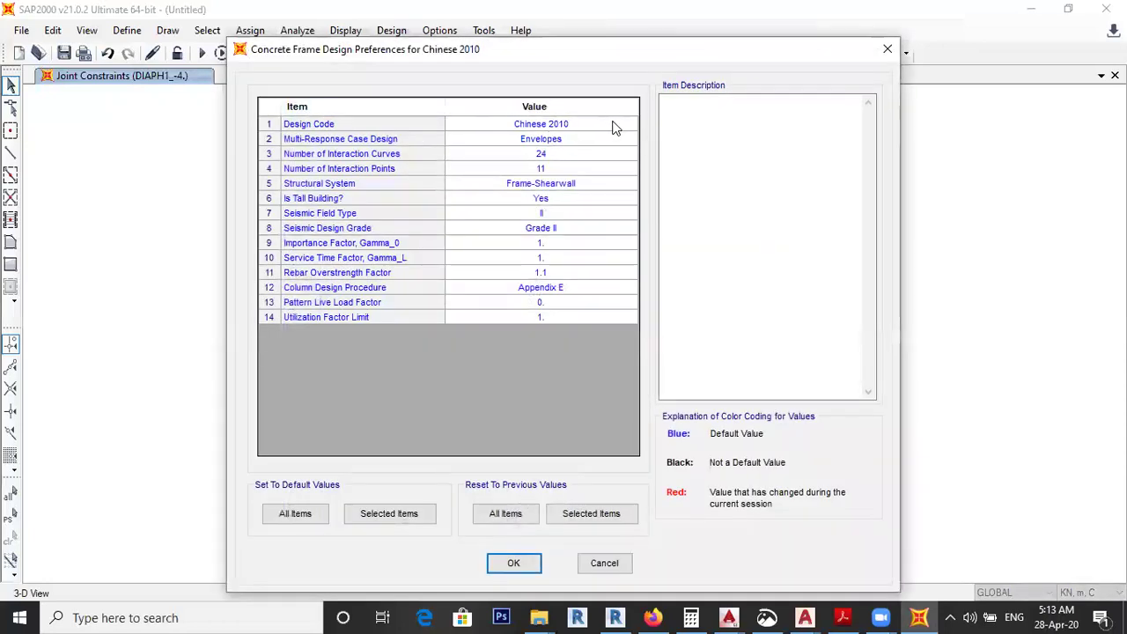
pyautogui.click(630, 125)
pyautogui.click(630, 125)
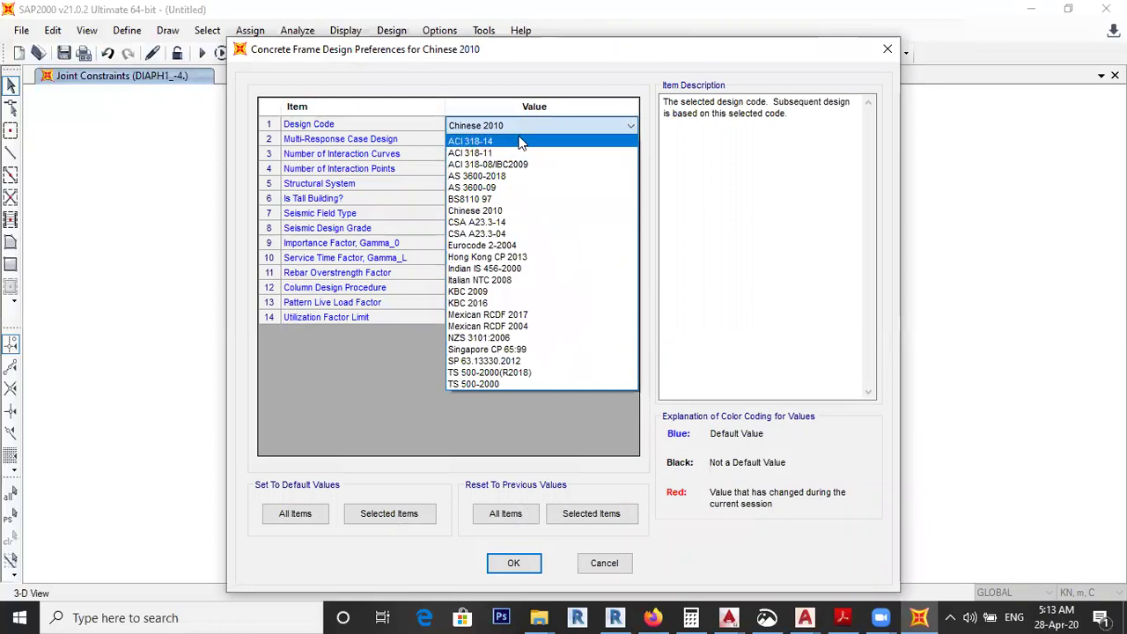
pyautogui.click(475, 165)
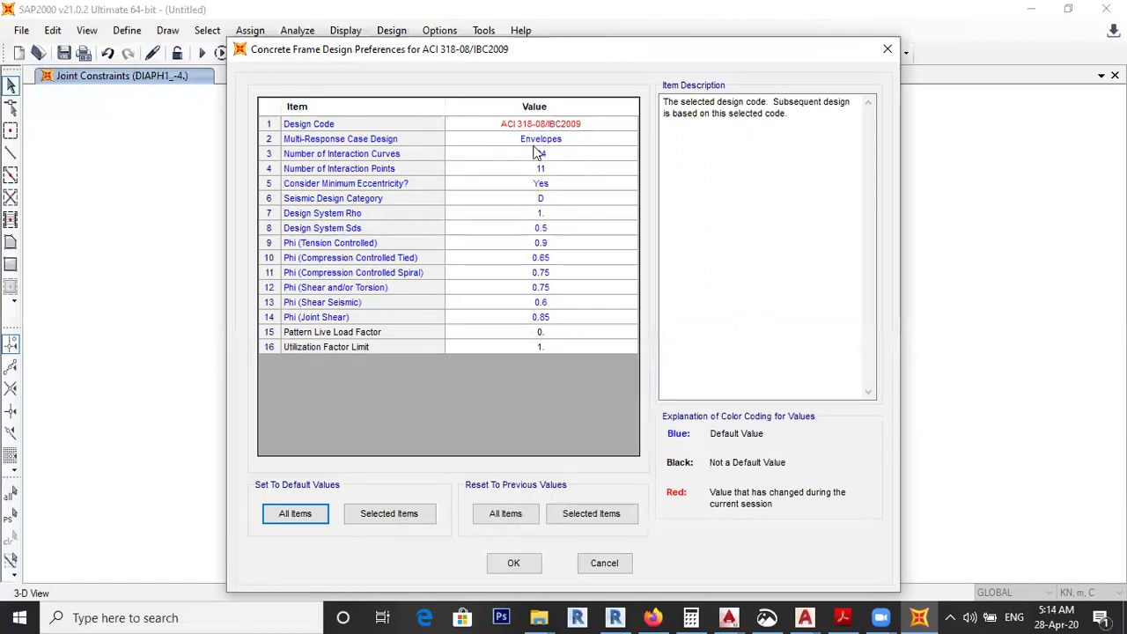
pyautogui.click(523, 563)
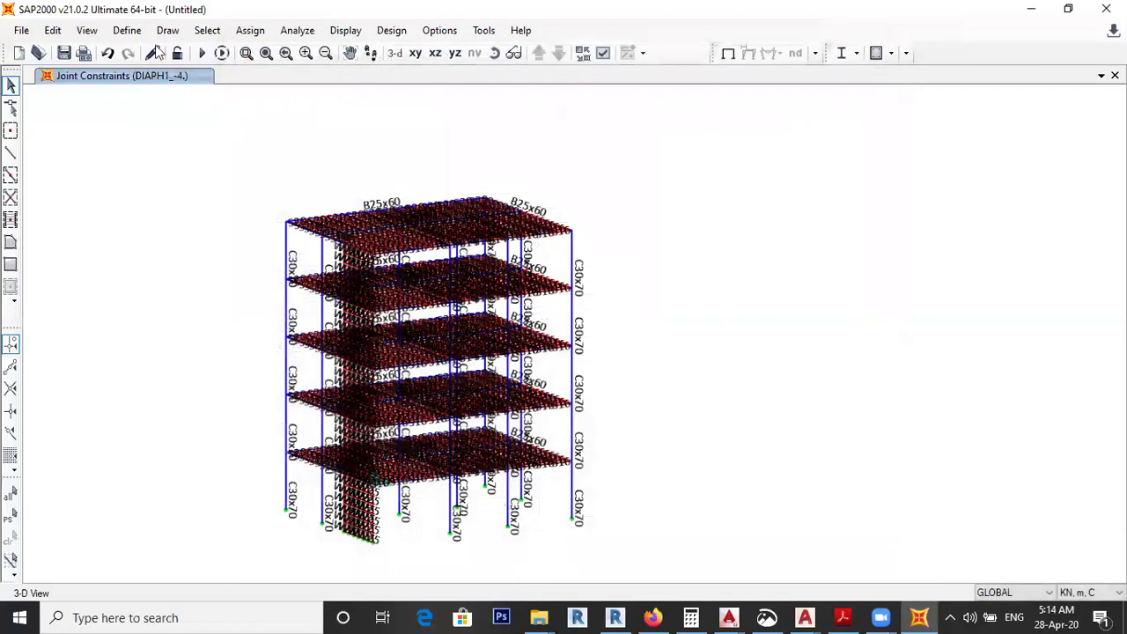
# Step: Create a Linear Add load combination named 1.6DL+1.4LL and include the Cover load case with scale factor 1.6
pyautogui.click(128, 30)
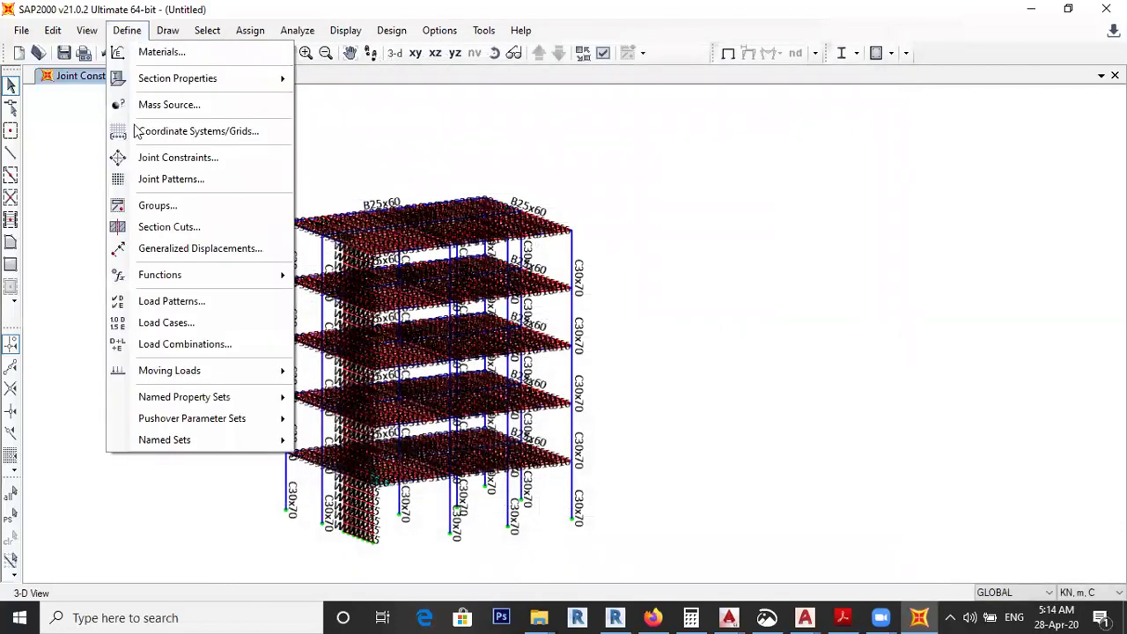
pyautogui.click(185, 344)
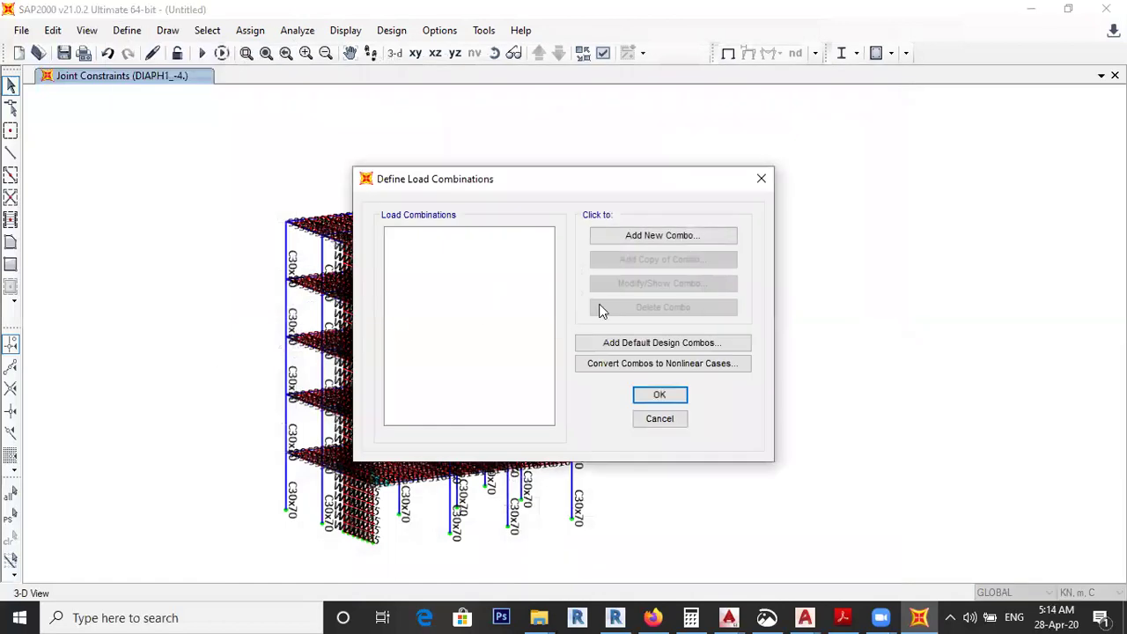
pyautogui.click(647, 239)
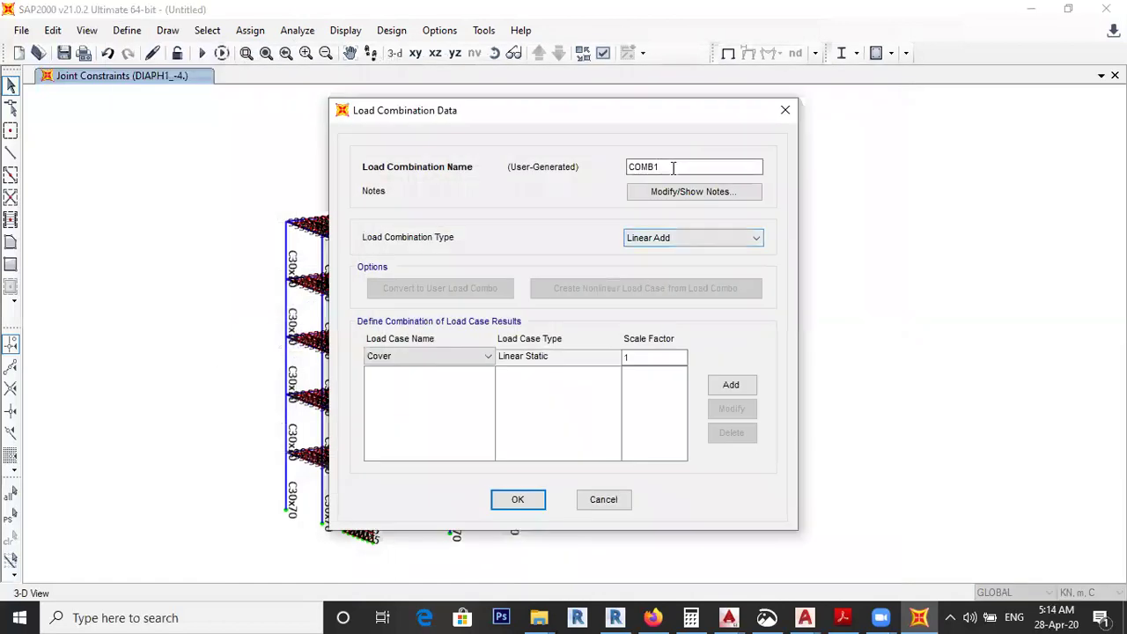
pyautogui.write('1.4LL')
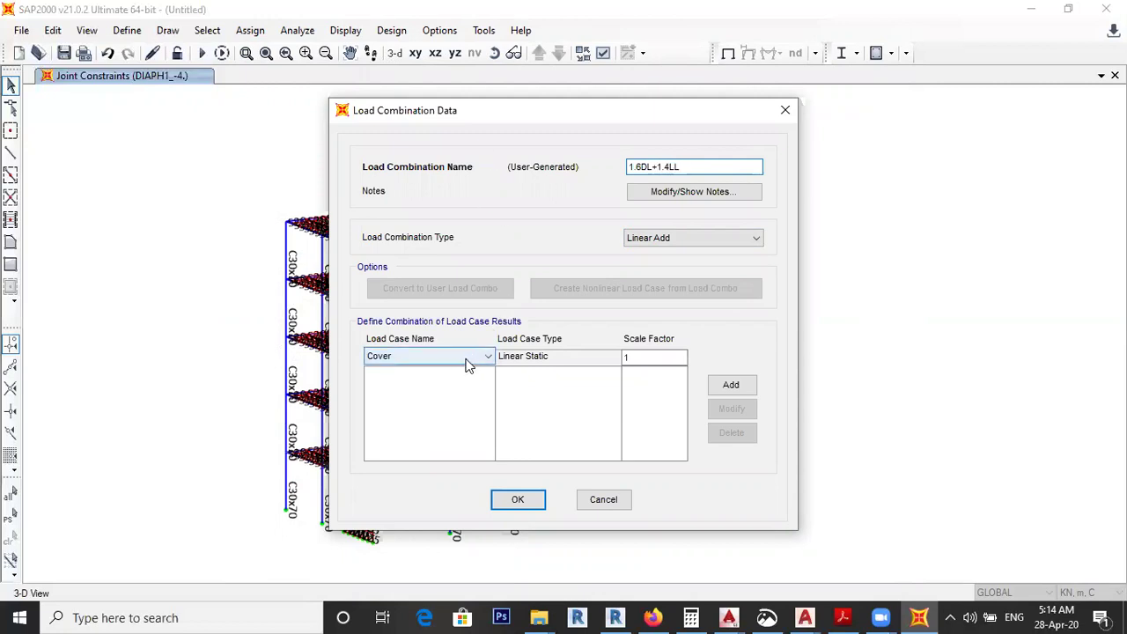
pyautogui.click(638, 358)
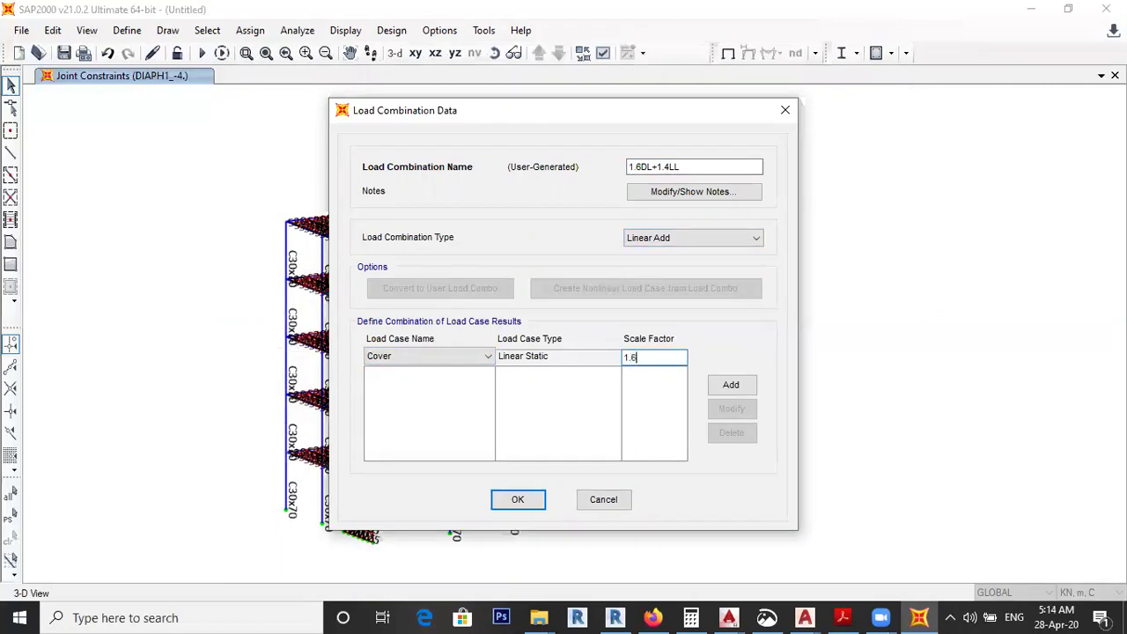
pyautogui.write('.6')
pyautogui.click(733, 386)
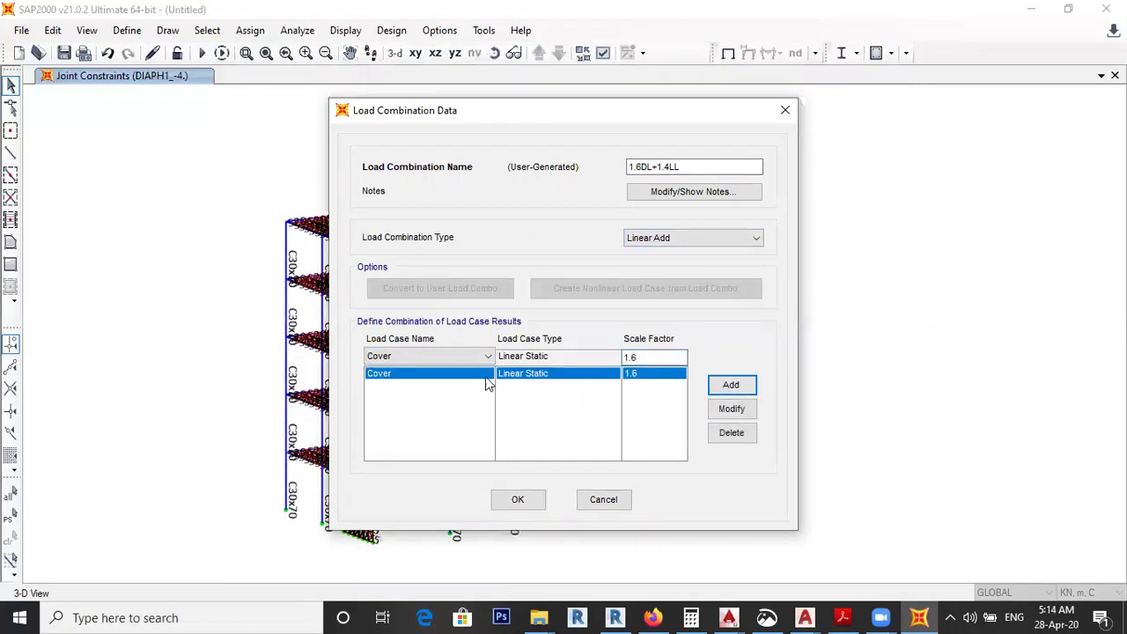
# Step: Add the DEAD and Wall load cases to the combination, each with scale factor 1.6
pyautogui.click(406, 353)
pyautogui.click(404, 381)
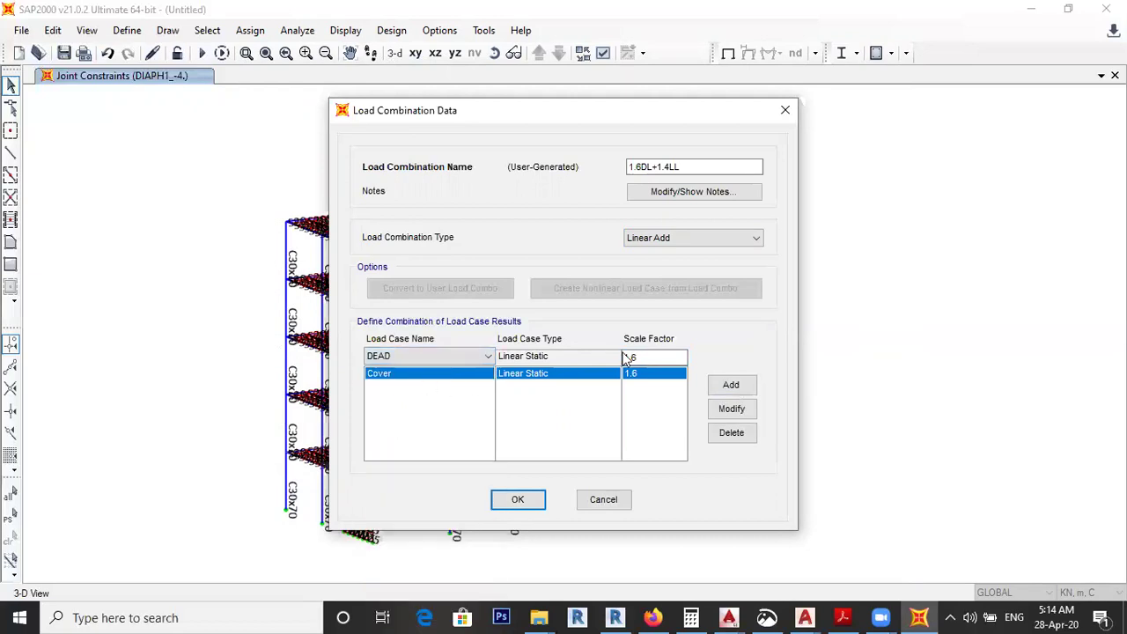
pyautogui.click(734, 385)
pyautogui.click(463, 356)
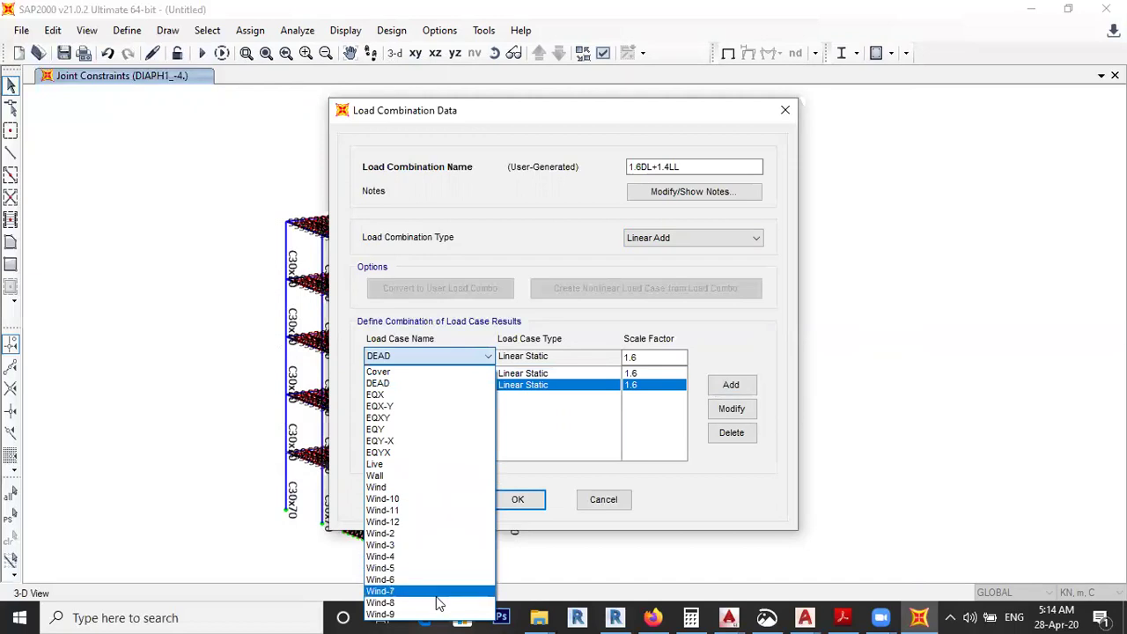
pyautogui.click(377, 475)
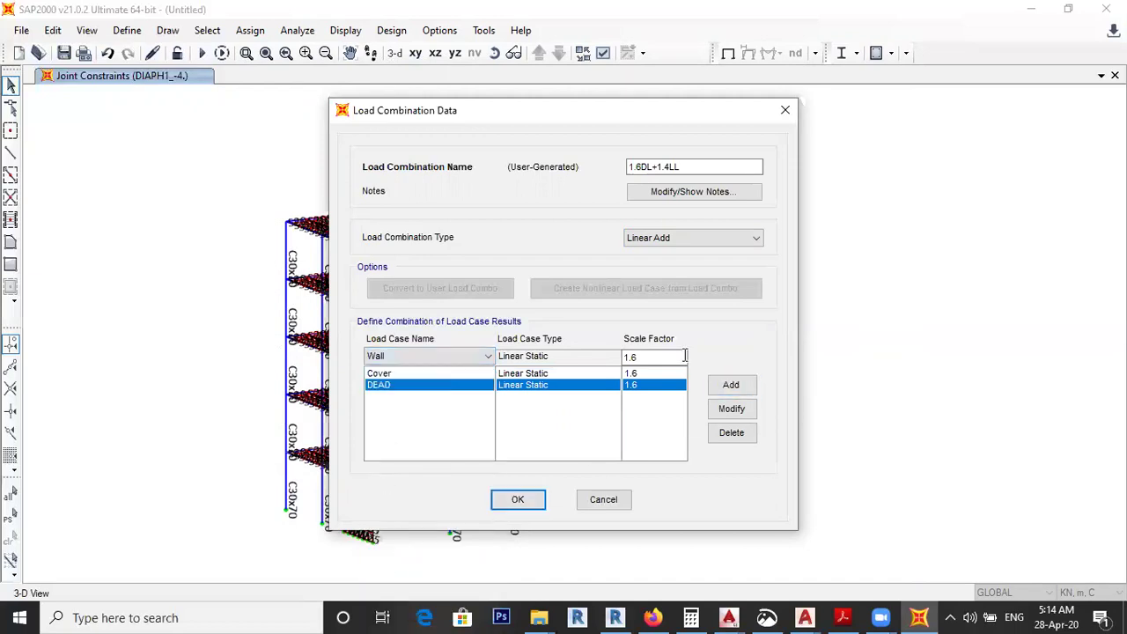
pyautogui.click(723, 385)
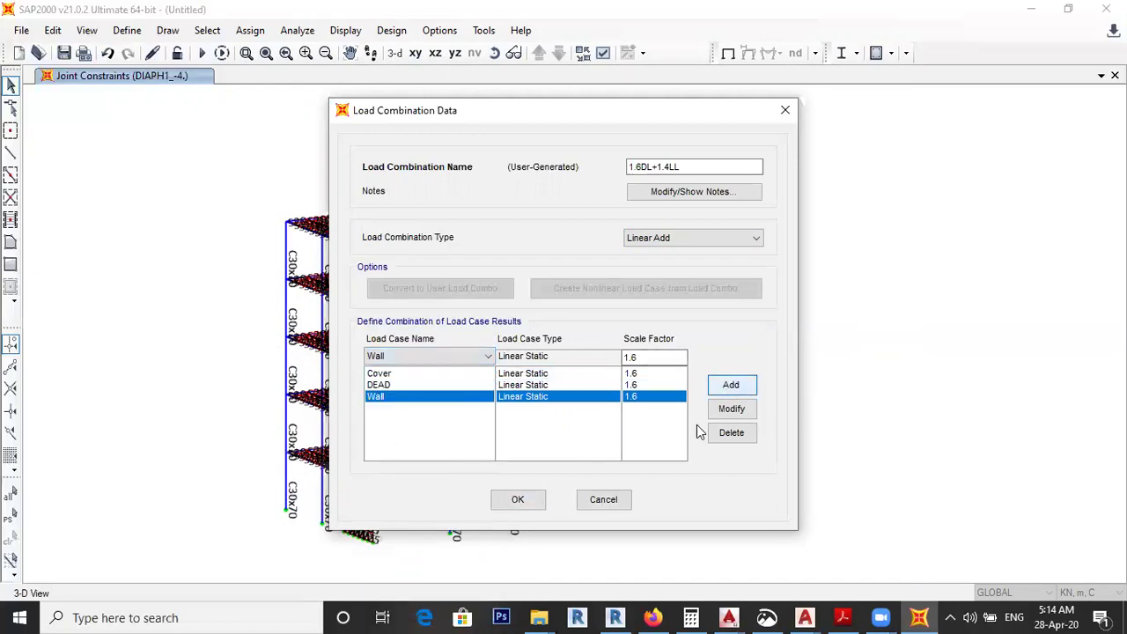
# Step: Add the Live load case with scale factor 1.4, review the combination's entries and accept it
pyautogui.click(451, 356)
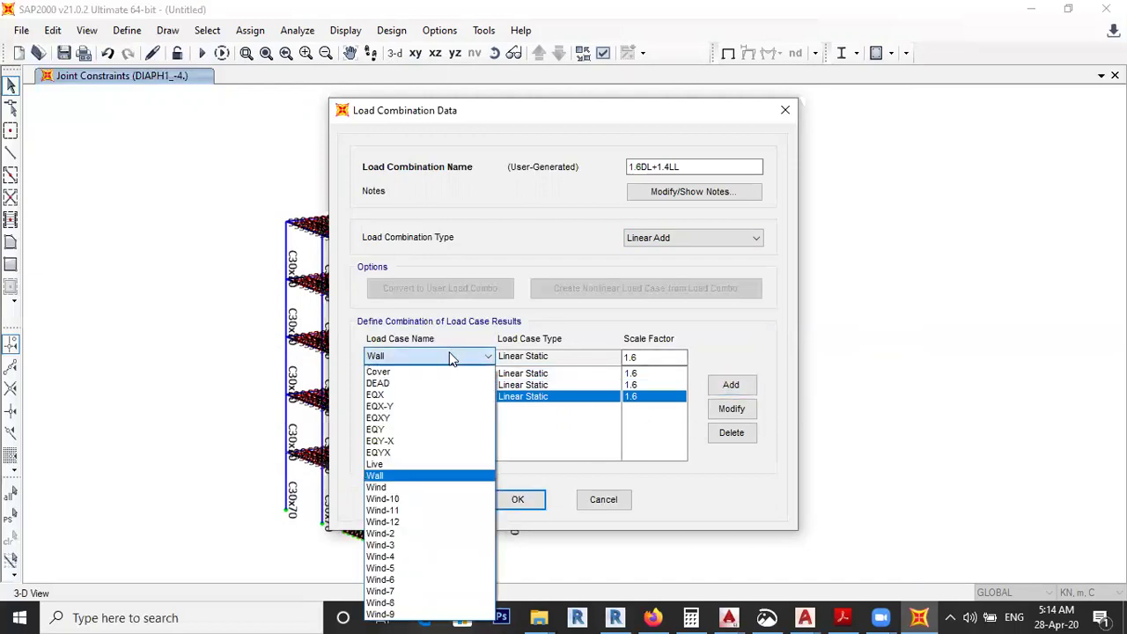
pyautogui.click(414, 464)
pyautogui.click(658, 359)
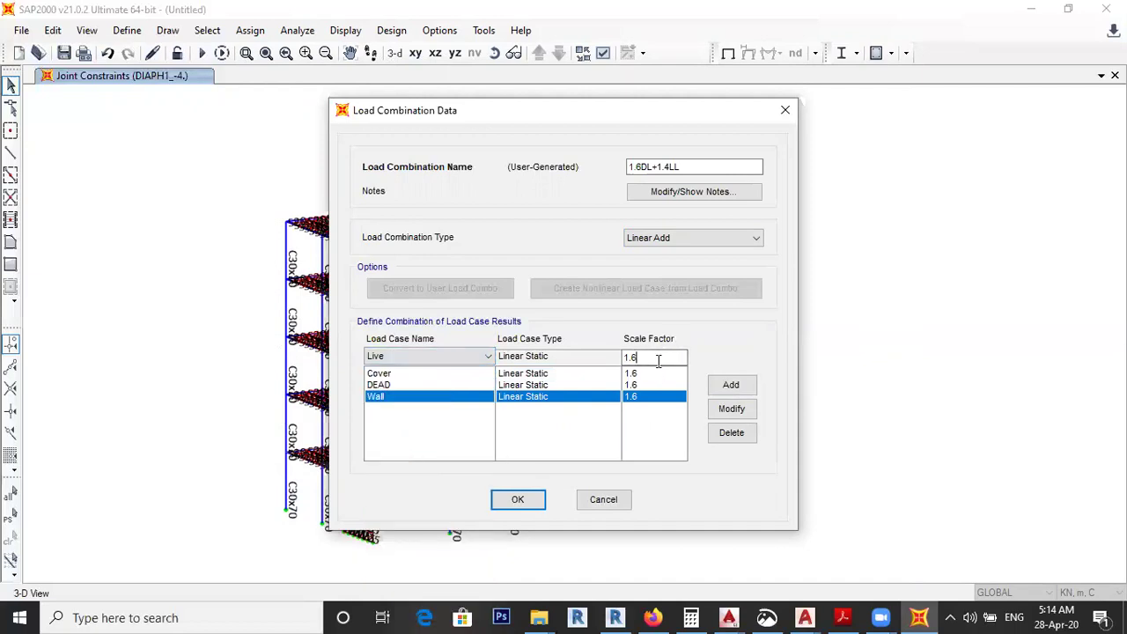
pyautogui.click(738, 388)
pyautogui.click(386, 374)
pyautogui.click(381, 385)
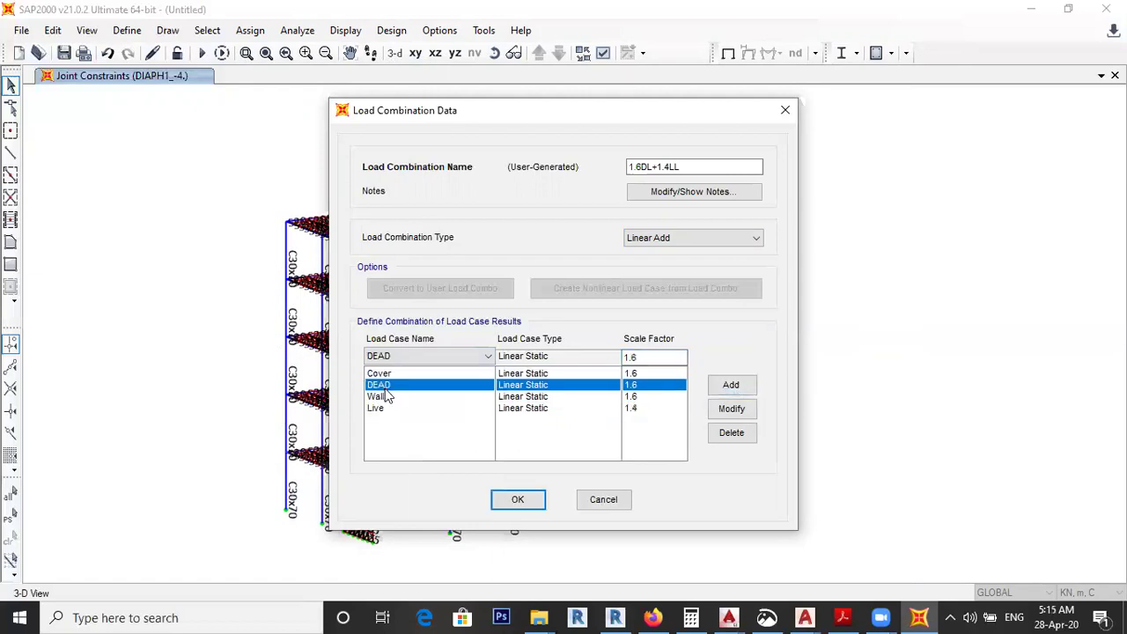
pyautogui.click(387, 397)
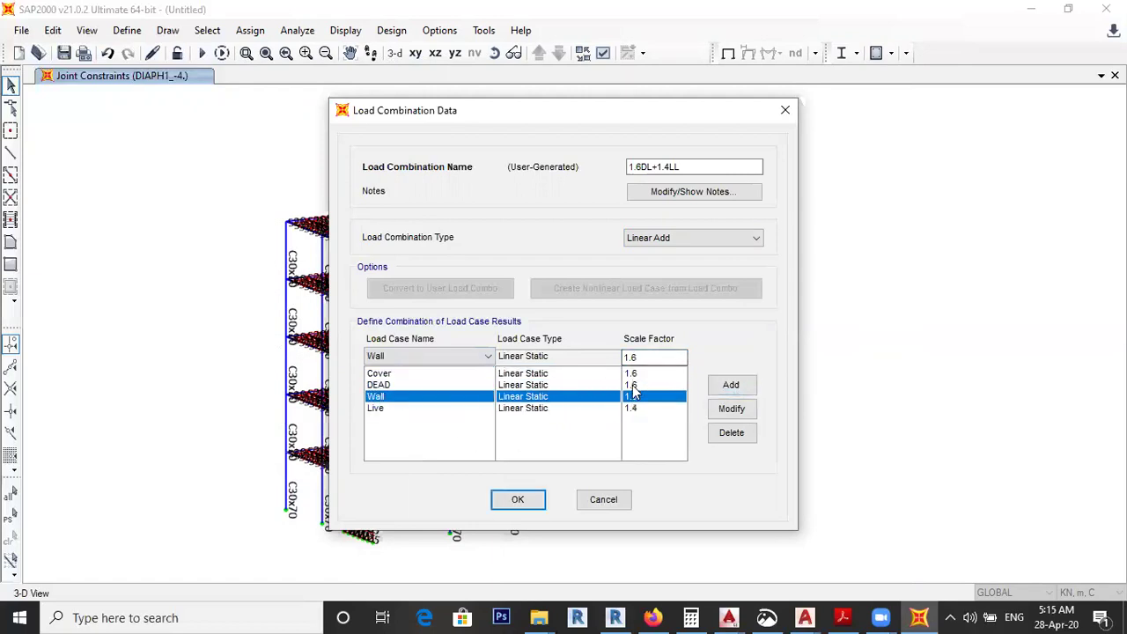
pyautogui.click(383, 410)
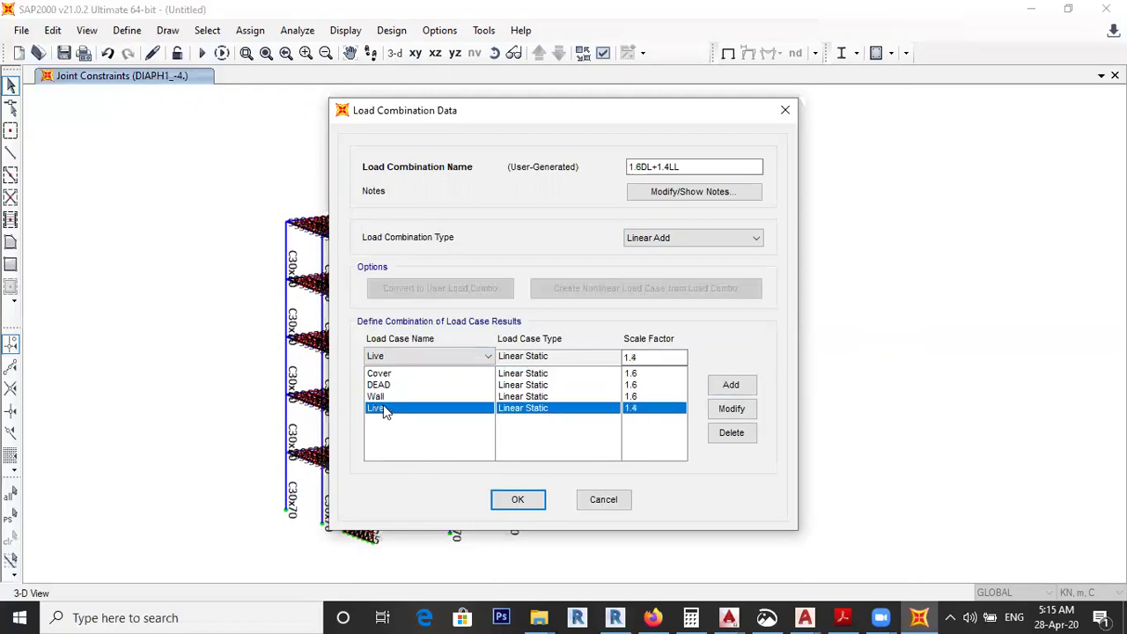
pyautogui.click(522, 500)
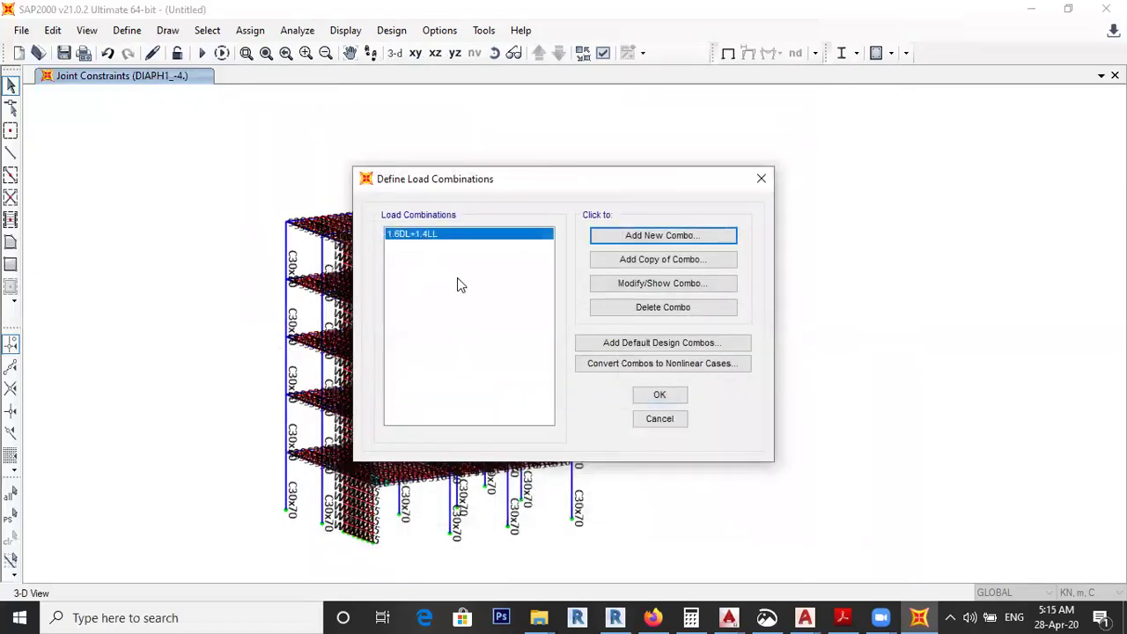
# Step: Generate the default design load combinations for concrete frame design and accept the combination list
pyautogui.click(647, 345)
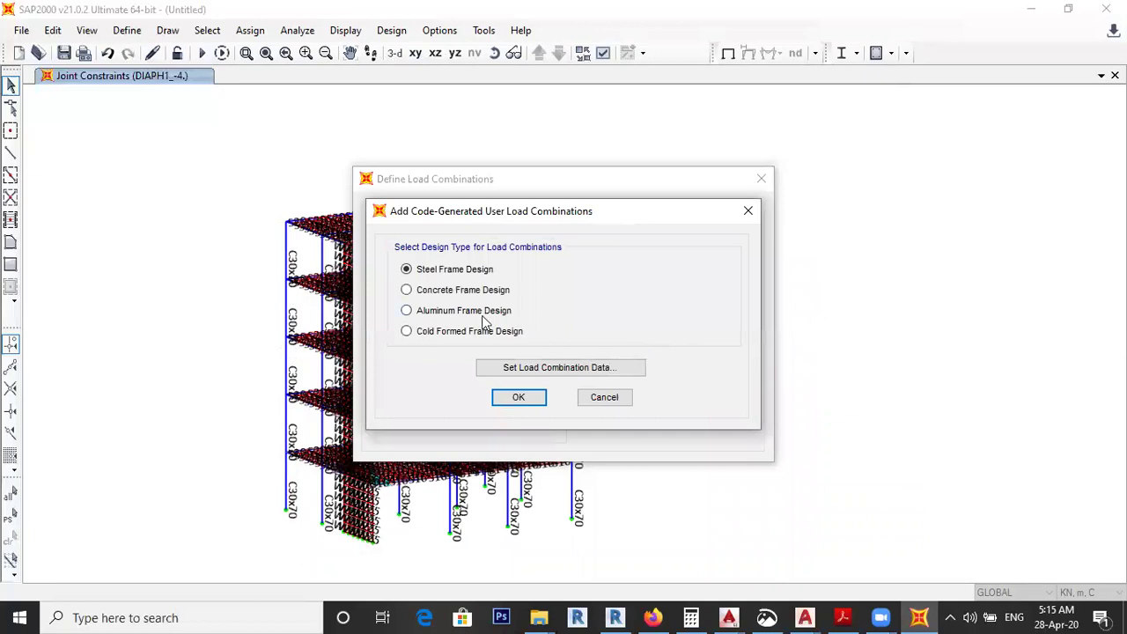
pyautogui.click(520, 397)
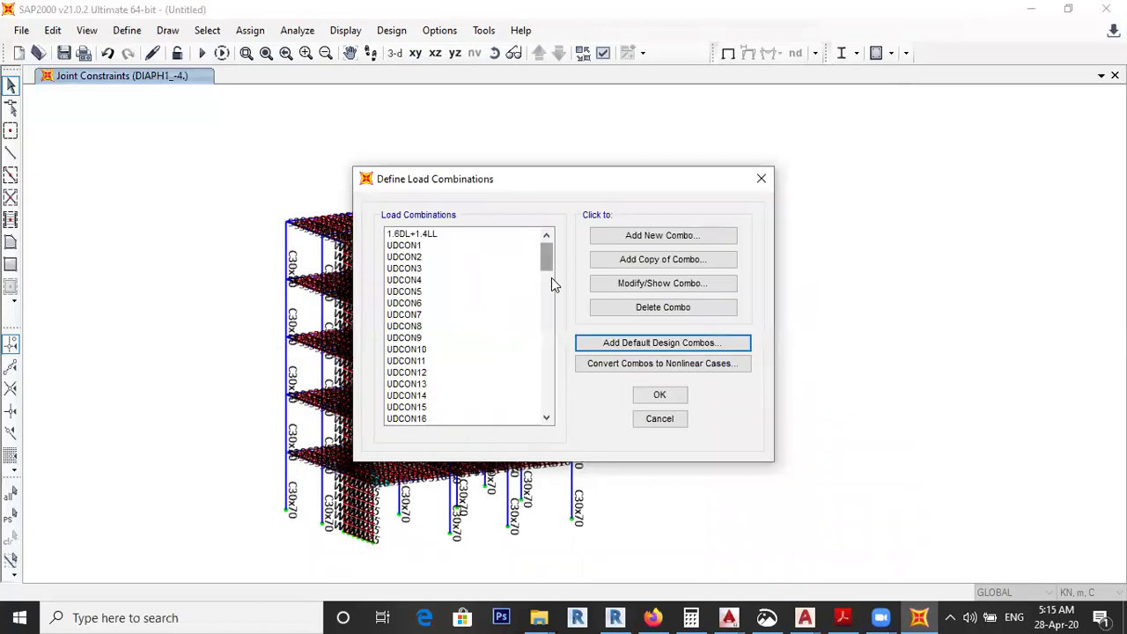
pyautogui.moveTo(551, 265); pyautogui.dragTo(553, 414)
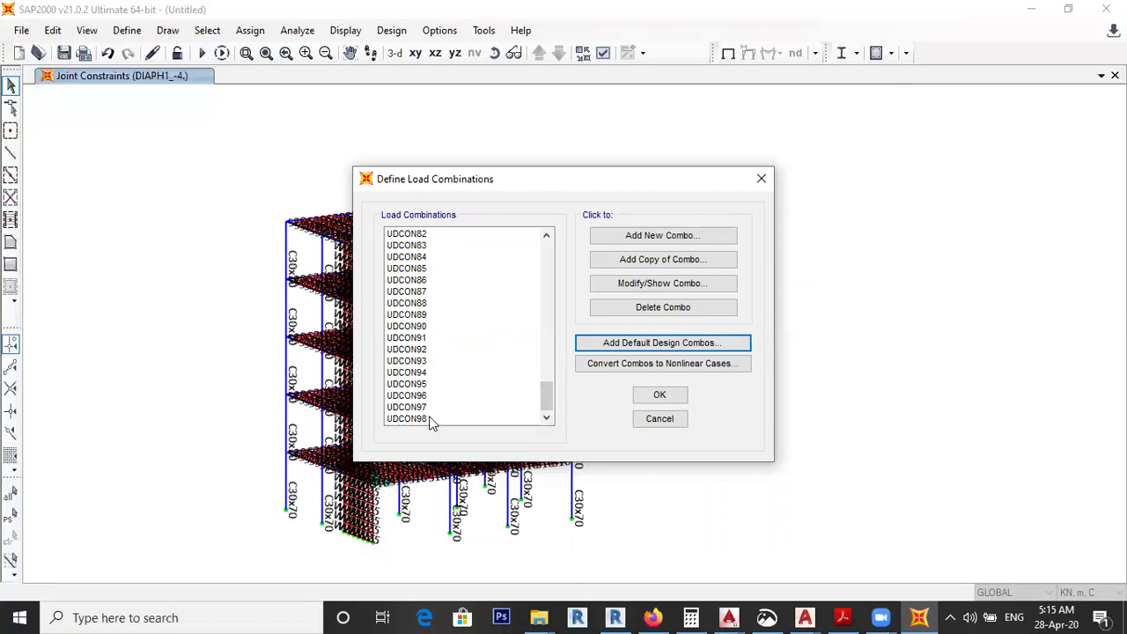
pyautogui.click(658, 396)
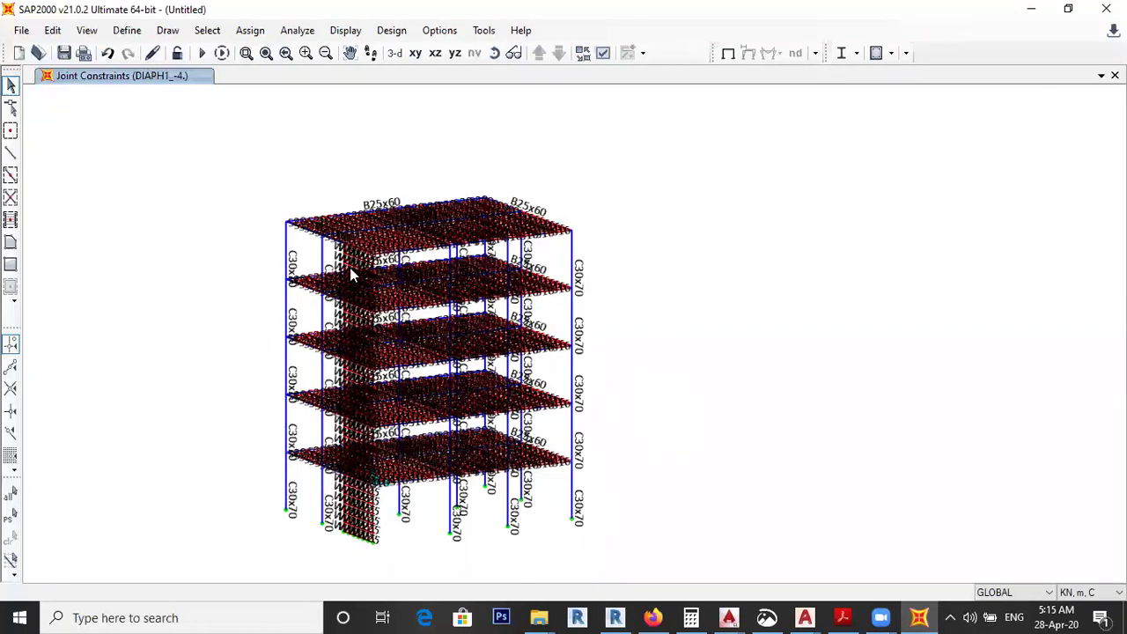
# Step: Run the analysis for all load cases, saving the model as Multistory in the Teaching folder
pyautogui.click(202, 52)
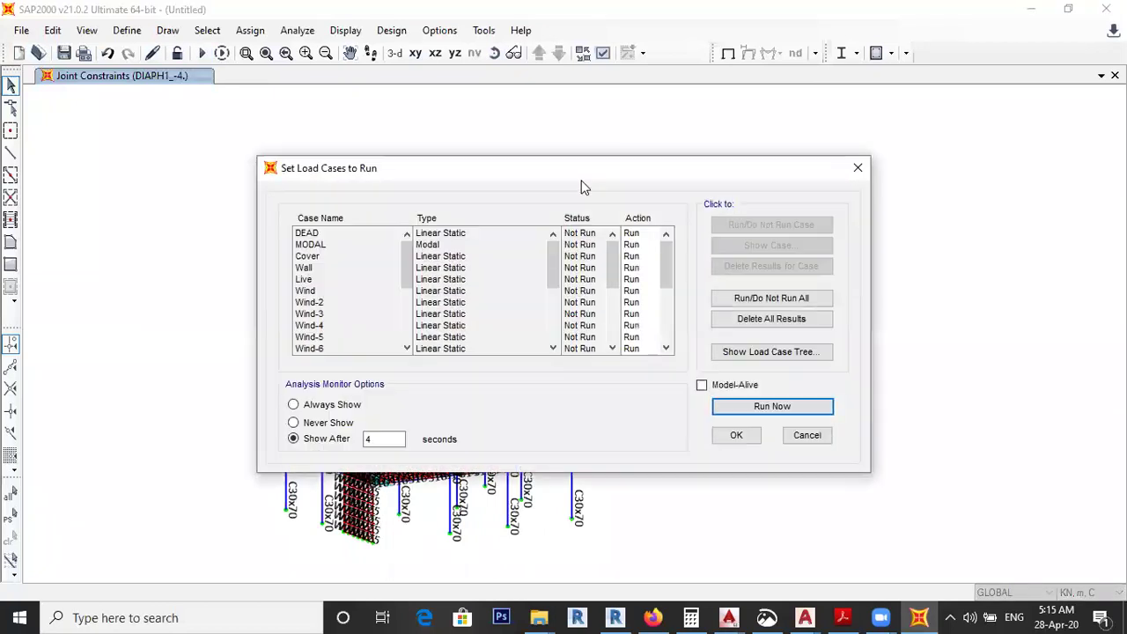
pyautogui.click(757, 408)
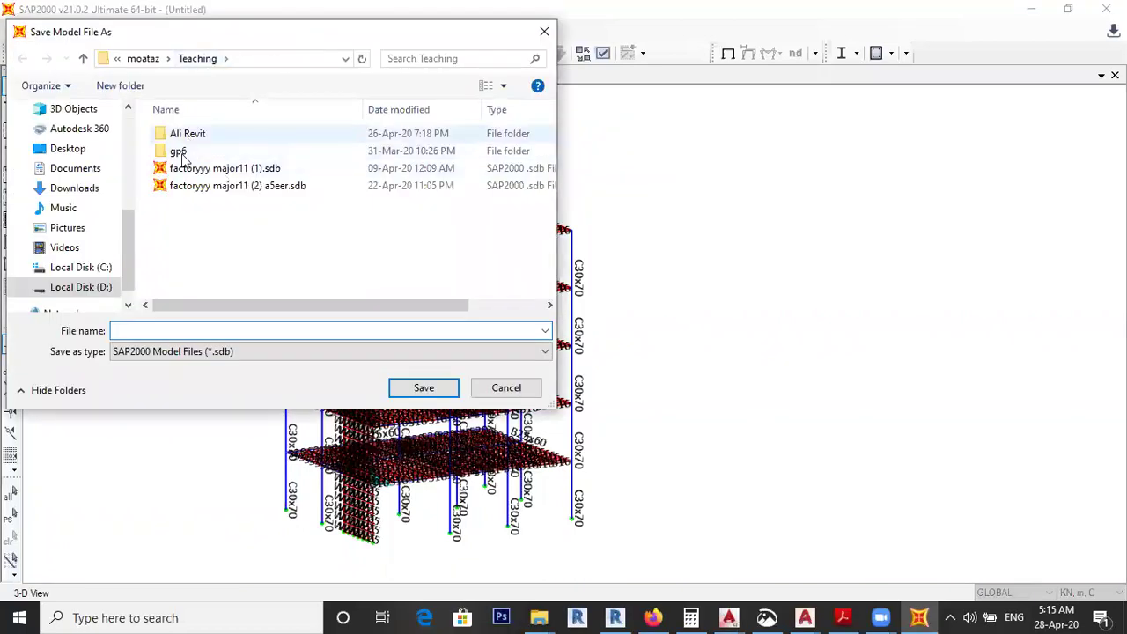
pyautogui.write('Mult')
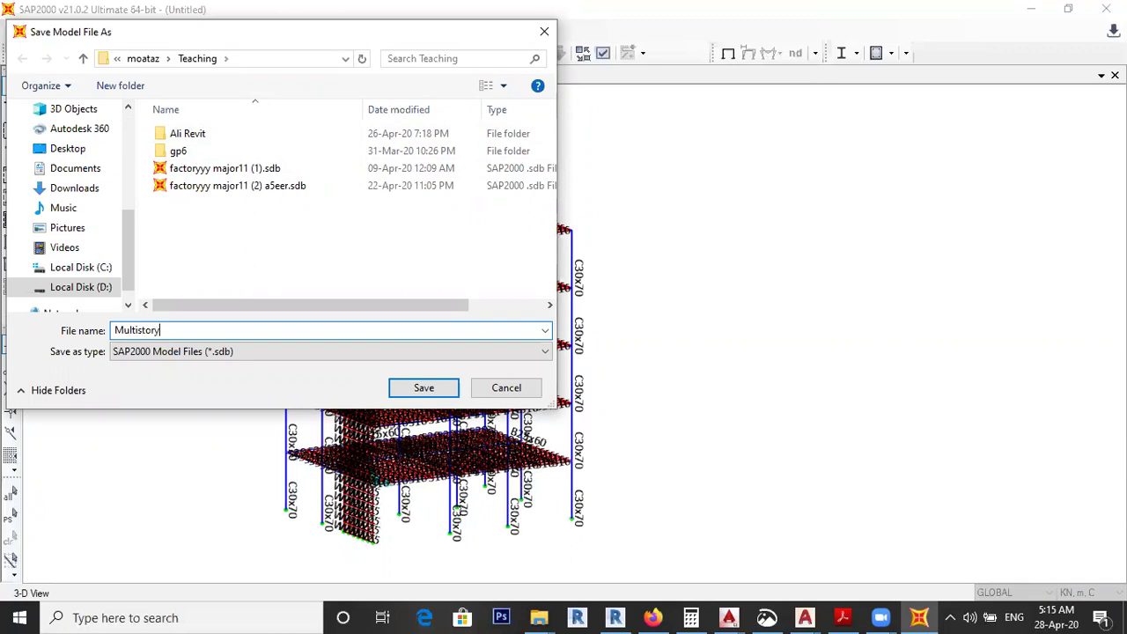
pyautogui.write('istory')
pyautogui.press('Return')
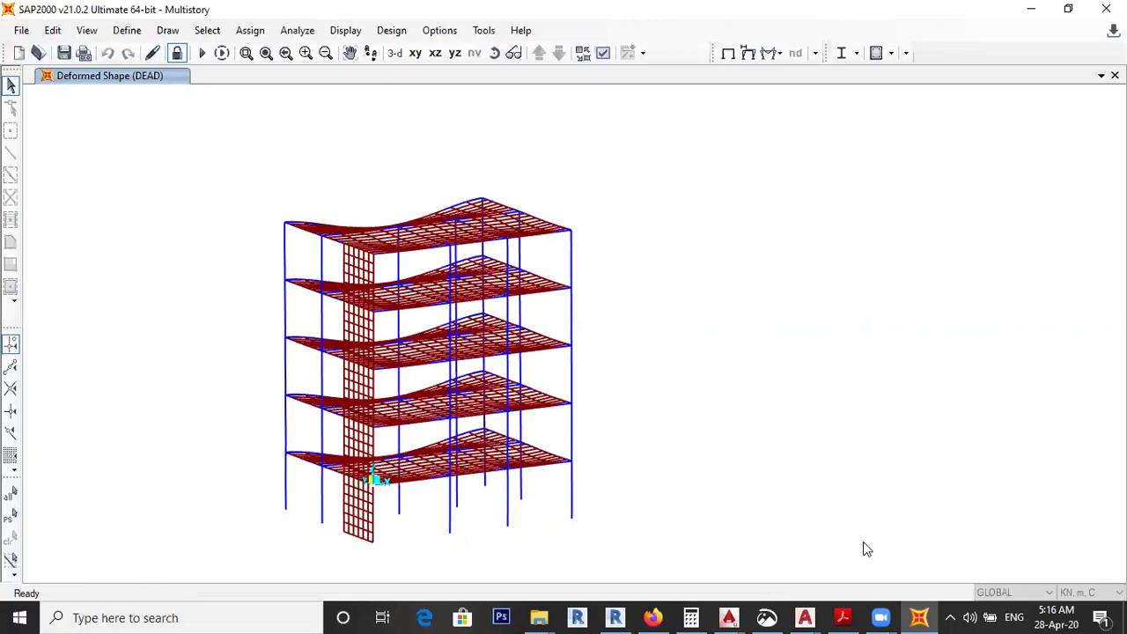
# Step: Try to display the deformed shape for the Wind load case through the deformed shape settings
pyautogui.click(748, 52)
pyautogui.click(602, 55)
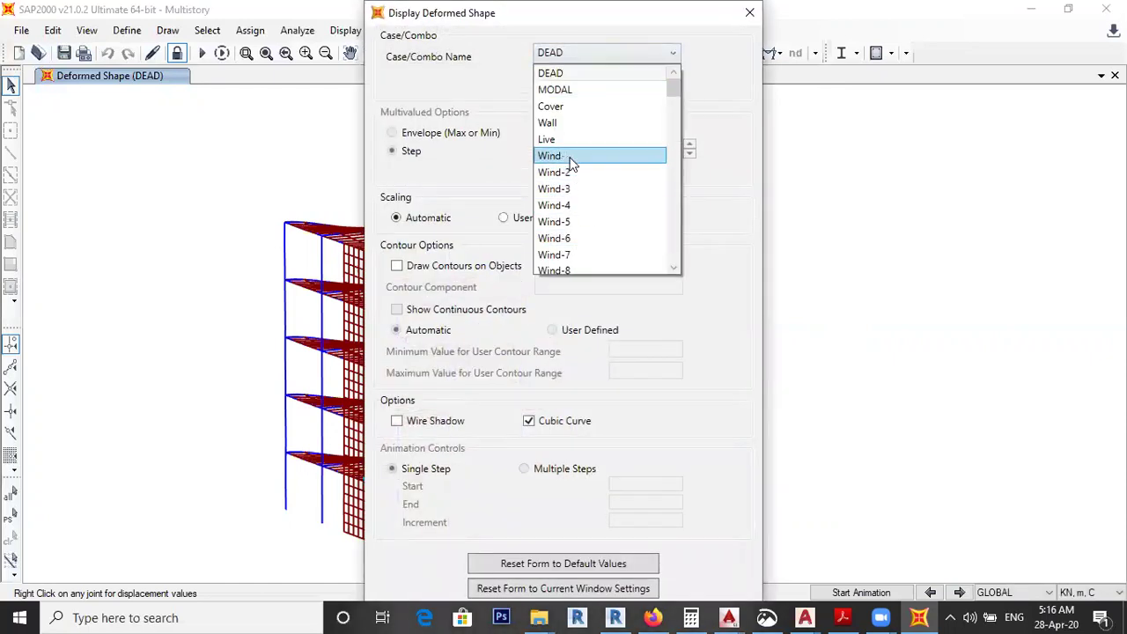
pyautogui.click(571, 159)
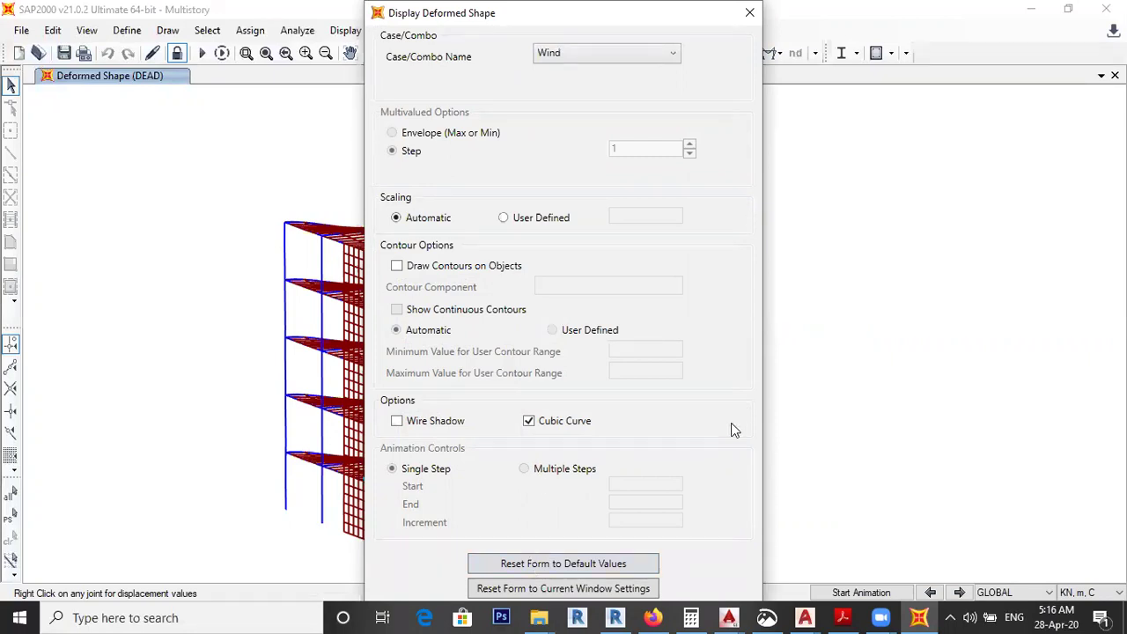
pyautogui.press('Return')
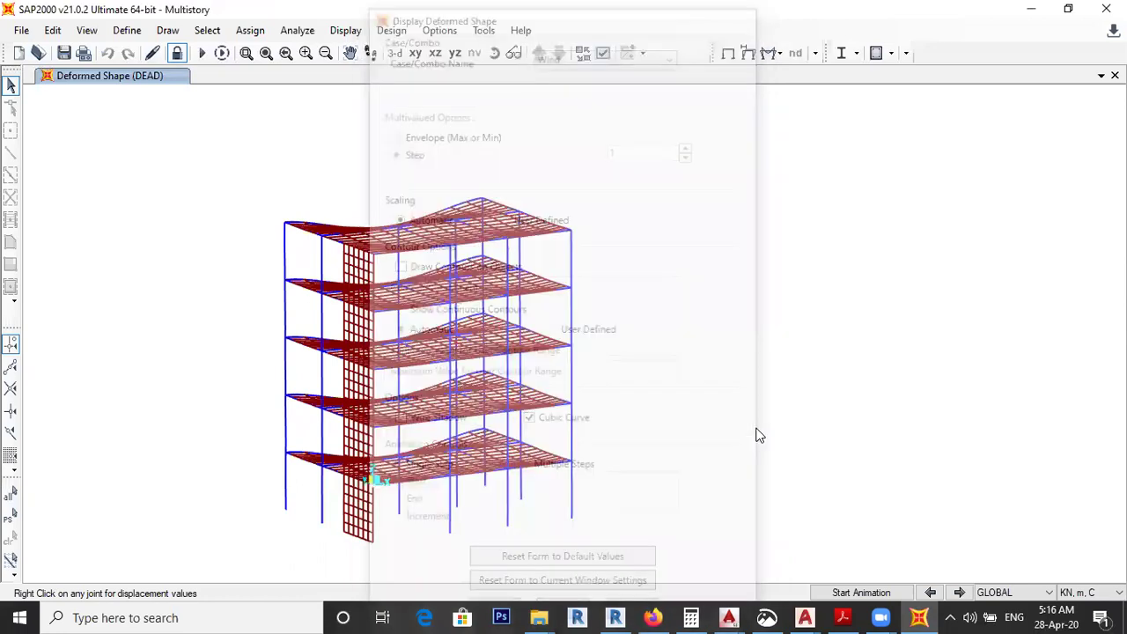
pyautogui.click(747, 53)
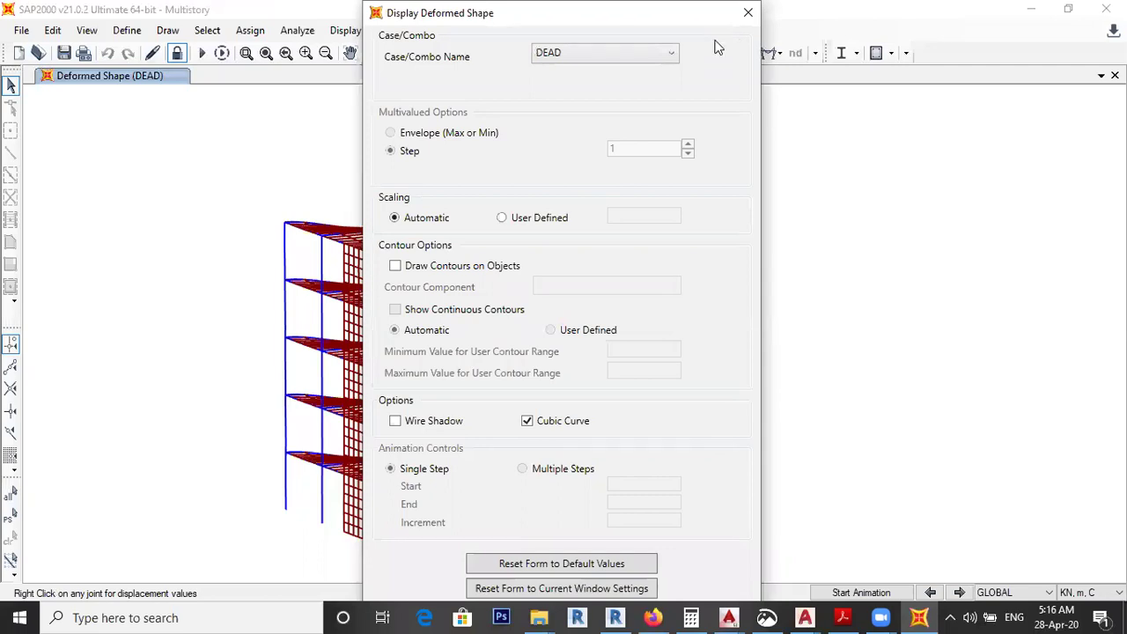
pyautogui.click(574, 55)
pyautogui.scroll(2, 568, 84)
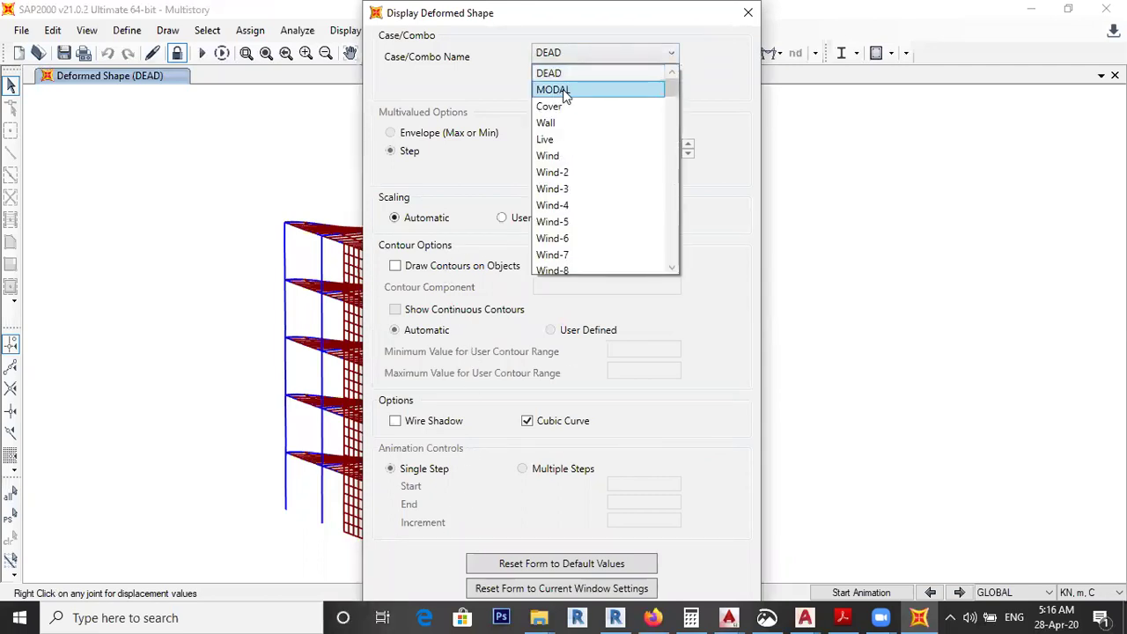
pyautogui.click(554, 155)
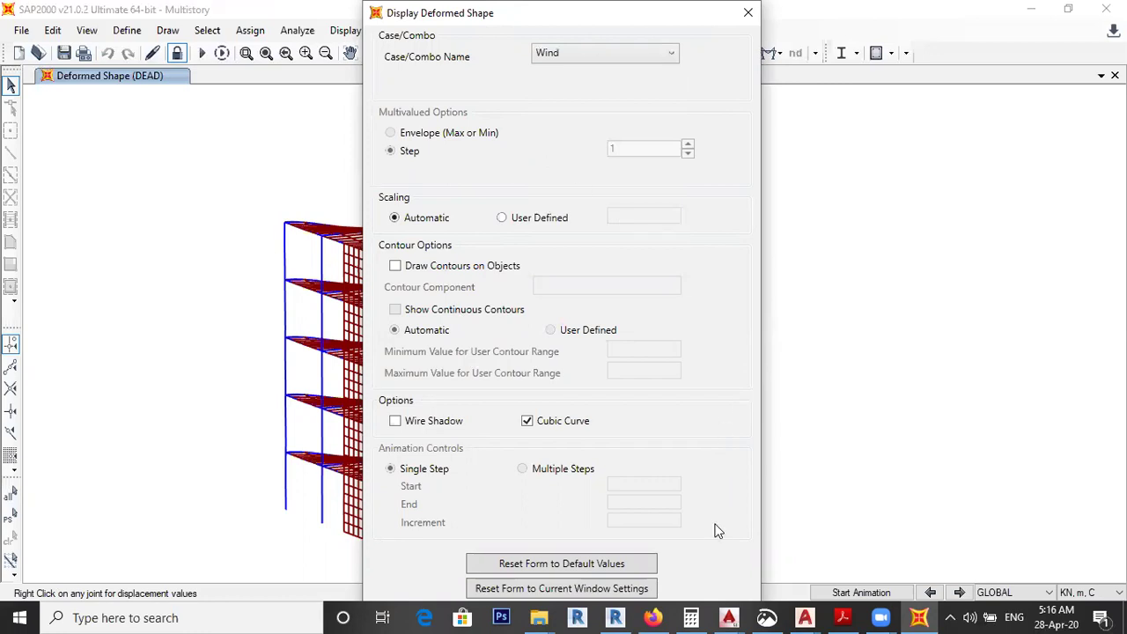
pyautogui.click(747, 12)
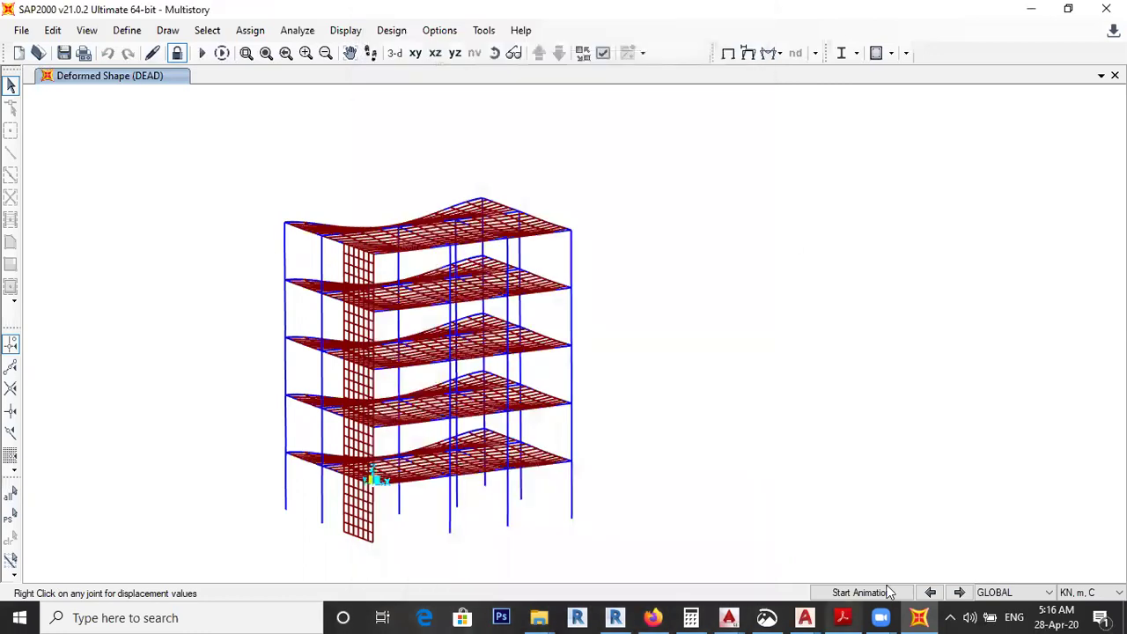
# Step: Step the deformed shape display through the Cover, Wall and Live load cases to the Wind case
pyautogui.click(960, 593)
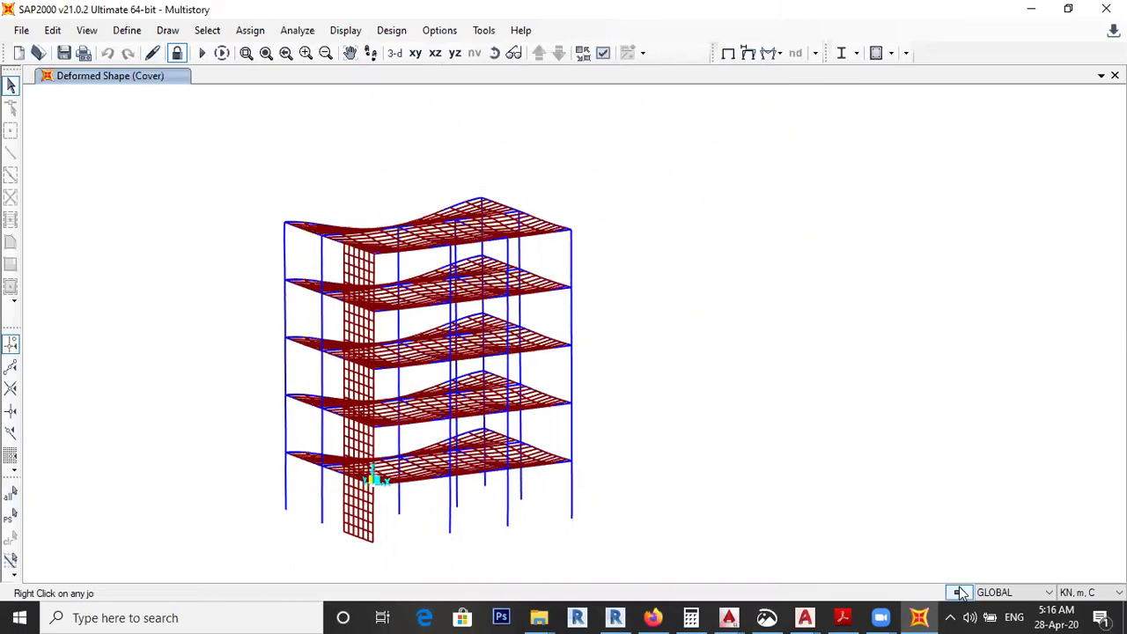
pyautogui.click(960, 594)
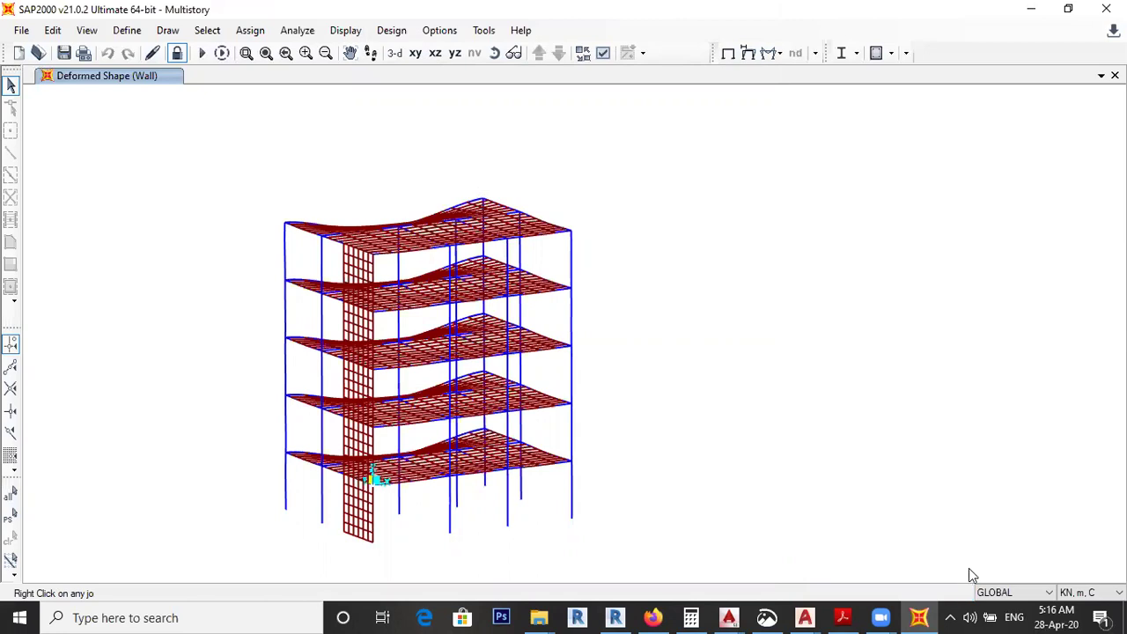
pyautogui.click(959, 593)
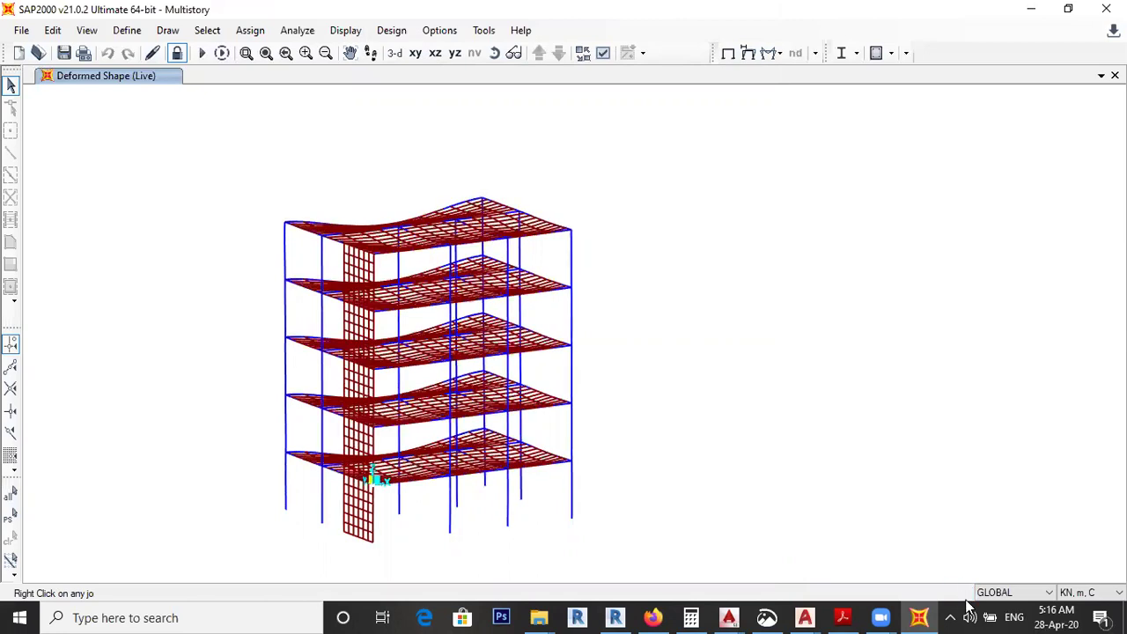
pyautogui.click(961, 592)
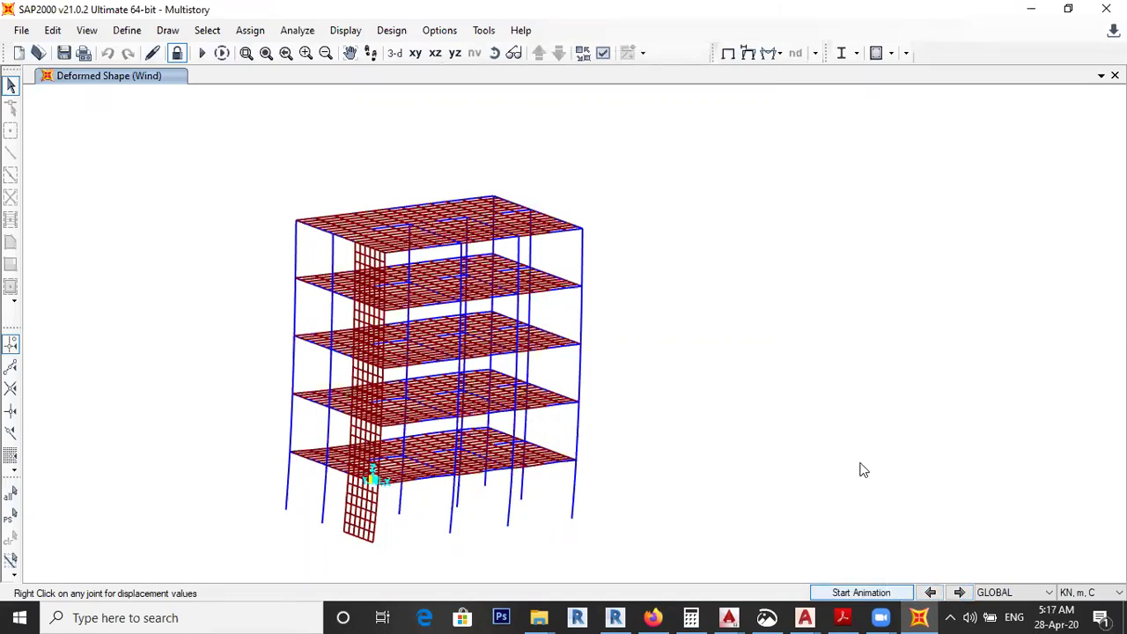
# Step: Animate the building's deformed shape under the Wind case, stop the animation and examine the sway of the floors
pyautogui.press('Return')
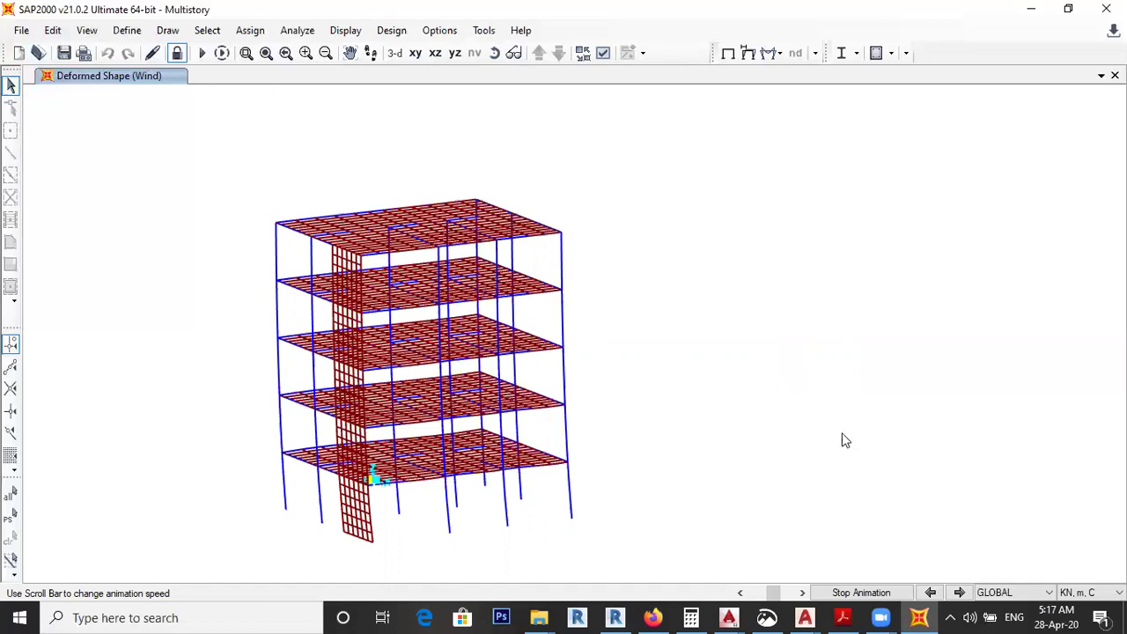
pyautogui.click(862, 593)
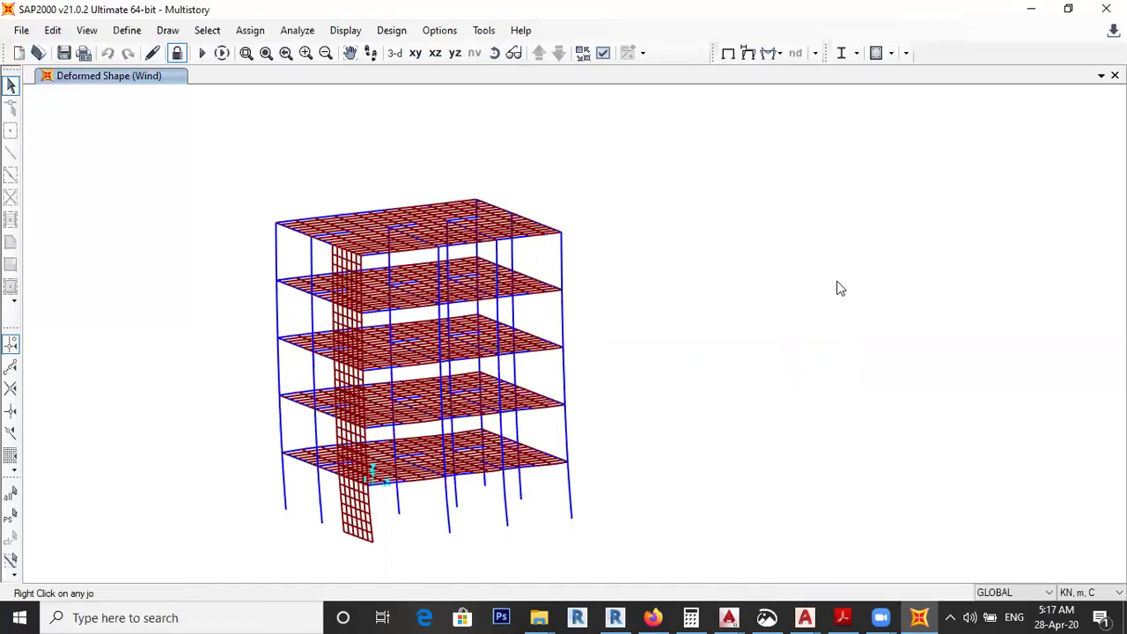
pyautogui.moveTo(359, 396)
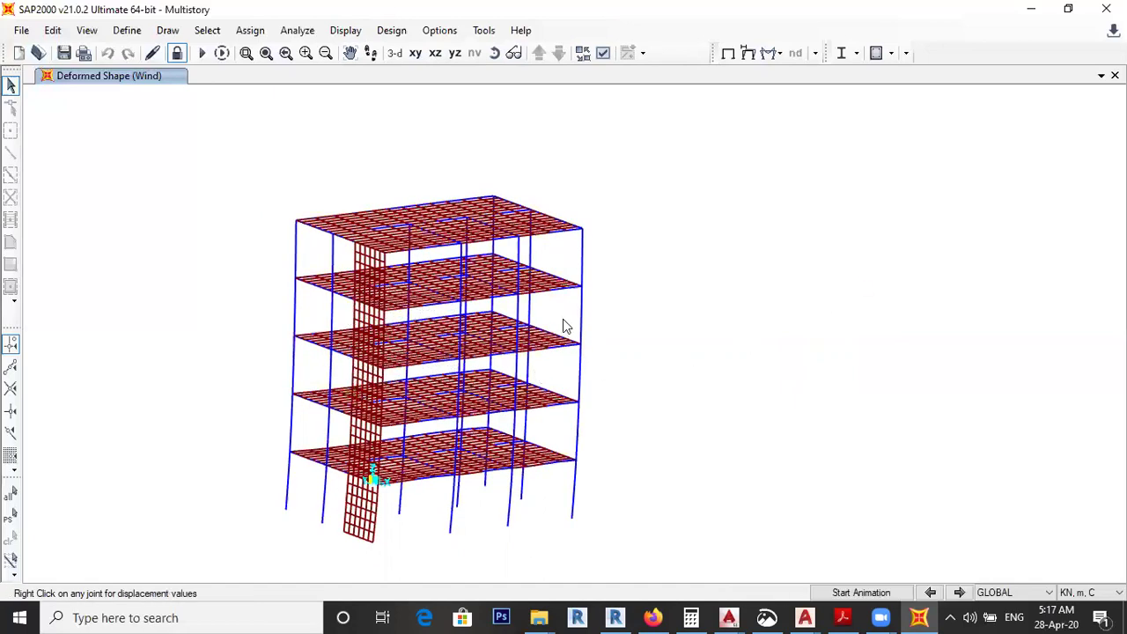
pyautogui.moveTo(482, 227)
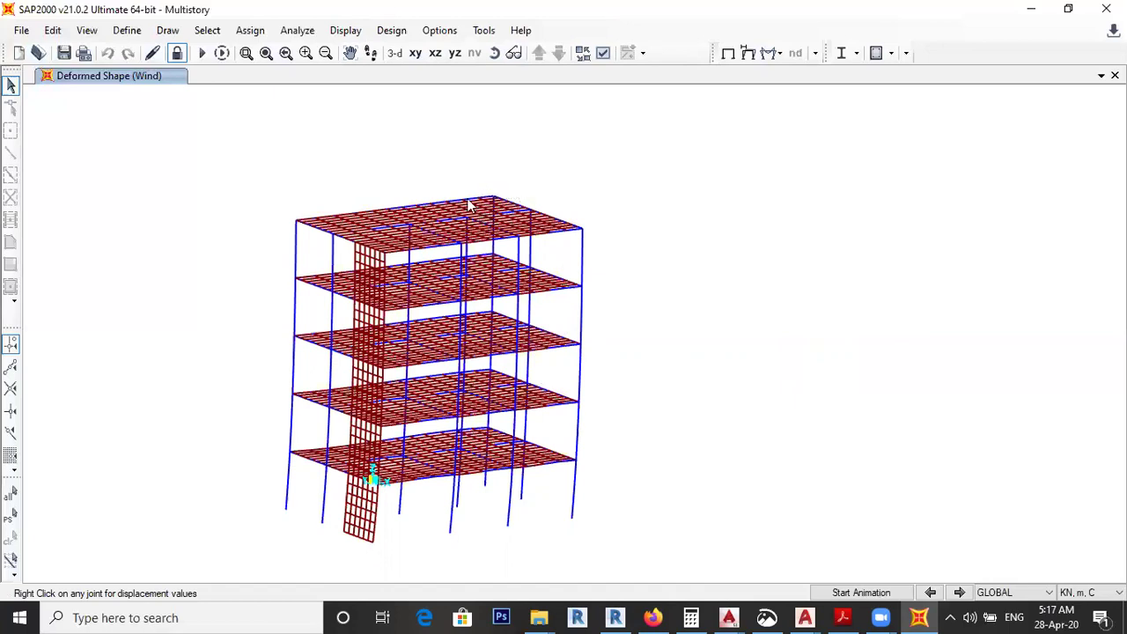